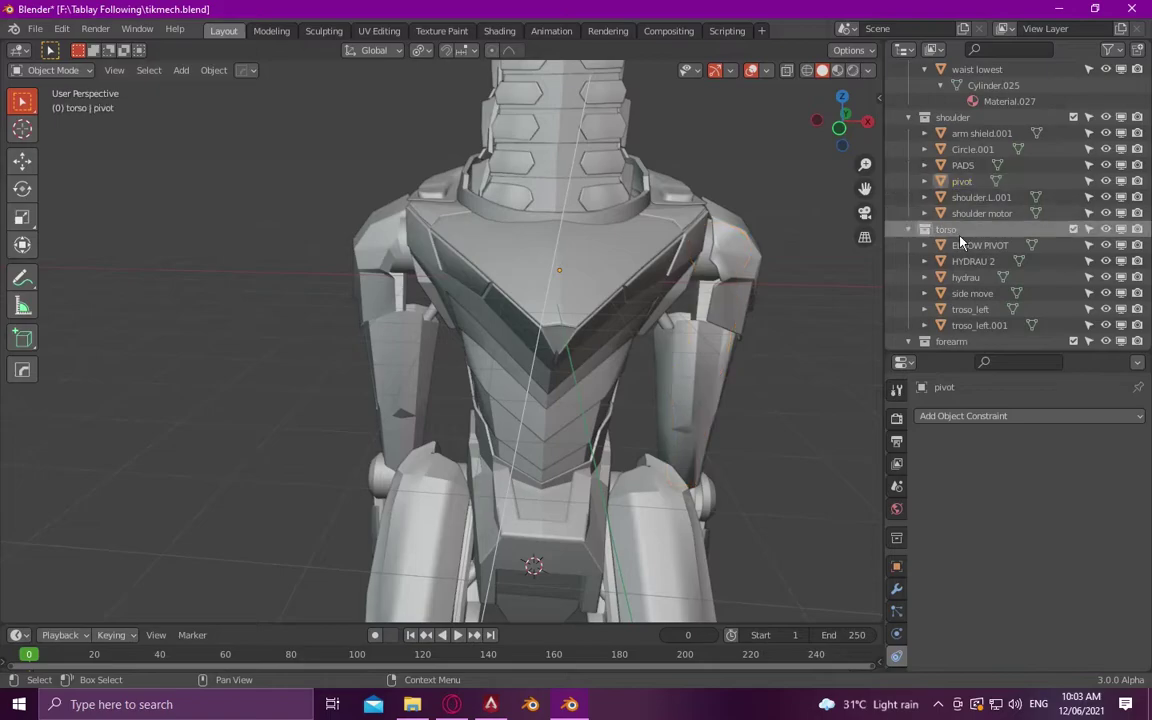
- Rename the torso collection to arm, move the pivot into it, and name it arm_skeleton.L.001
double_click(970, 197)
type("arm")
key("Return")
scroll(970, 218, "up", 1)
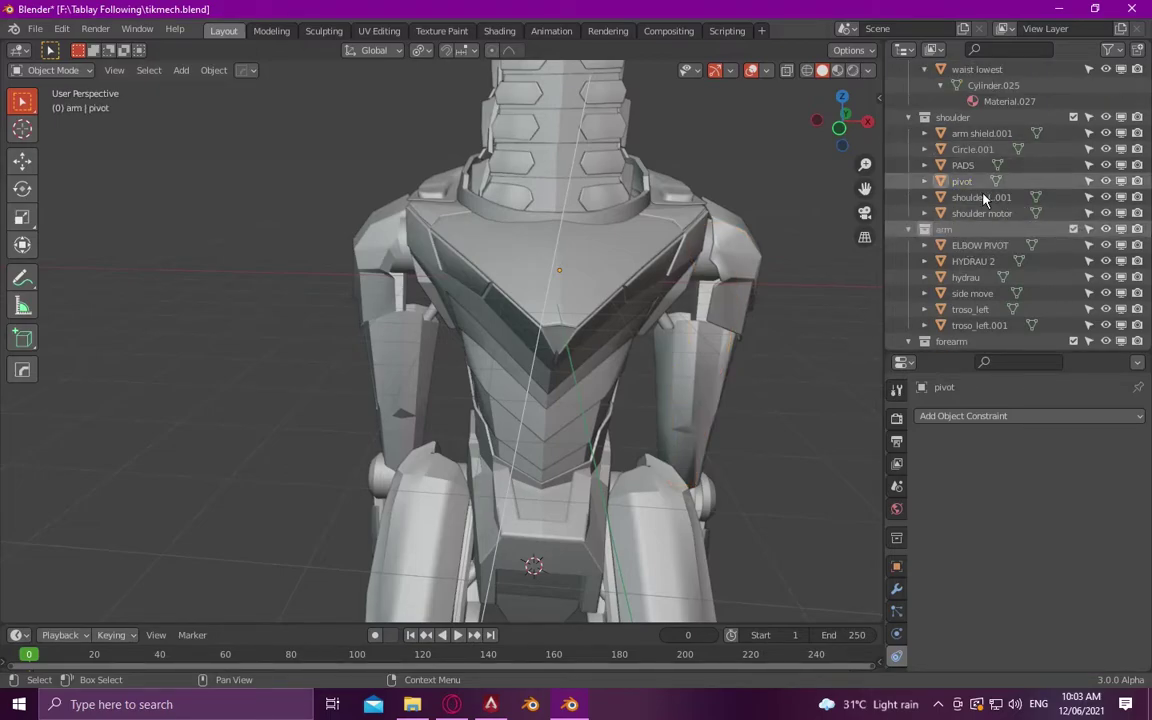
left_click_drag(961, 181, 983, 240)
scroll(975, 270, "down", 2)
key("F2")
type("arm_skeleton.L")
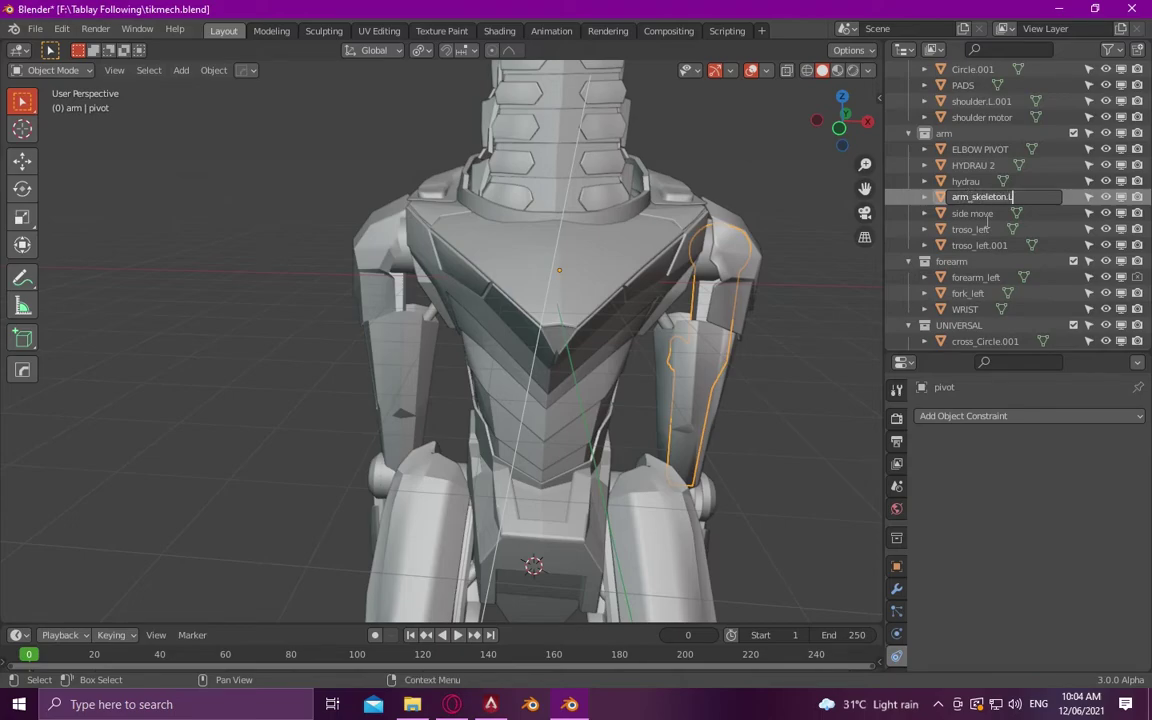
key("Return")
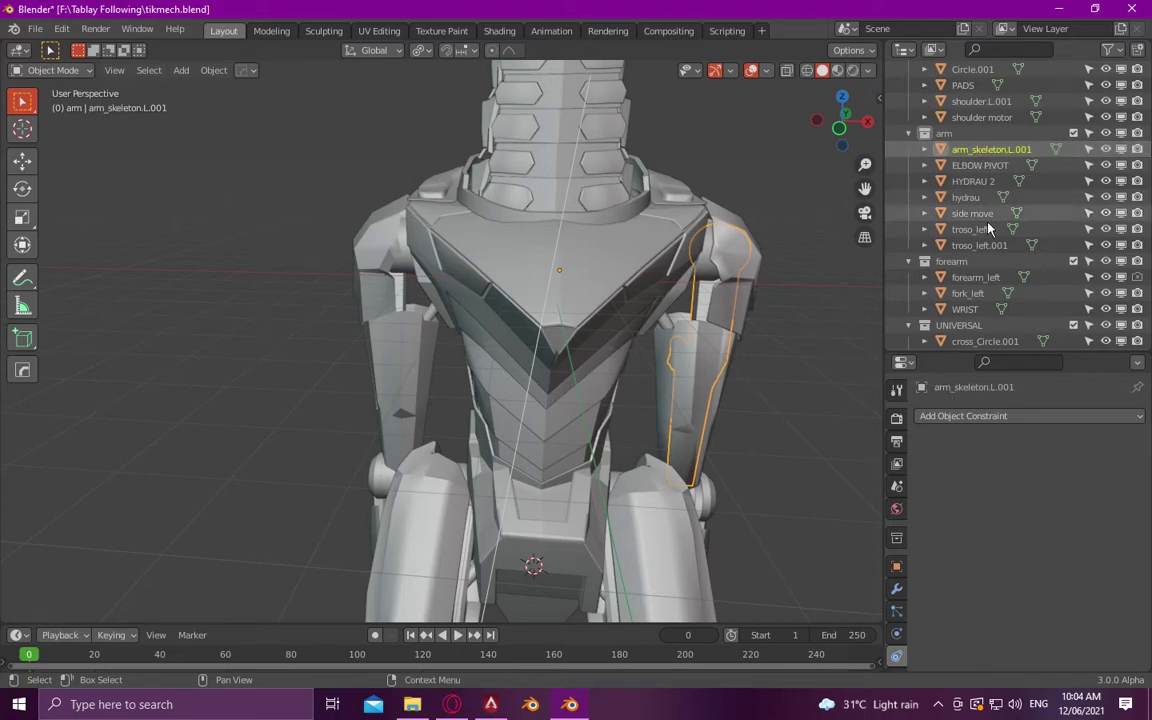
- Rename the shoulder motor object to shoulder_motor.L.001
left_click(370, 247)
left_click(981, 101)
scroll(1001, 181, "up", 2)
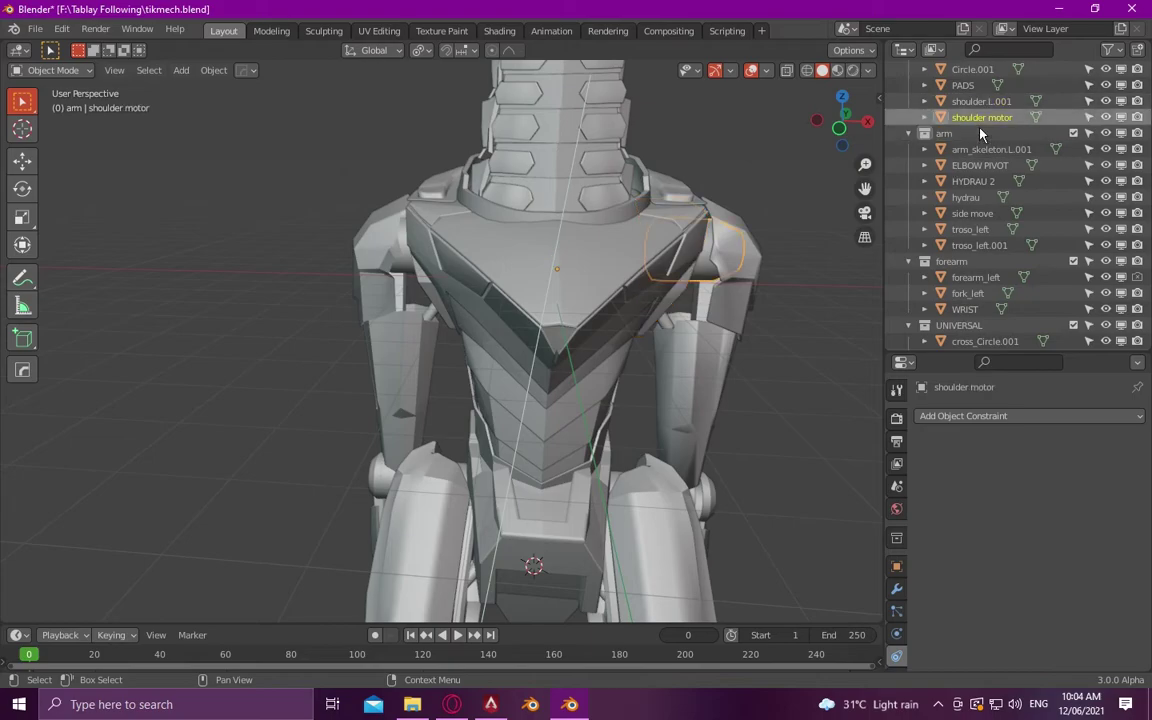
double_click(985, 197)
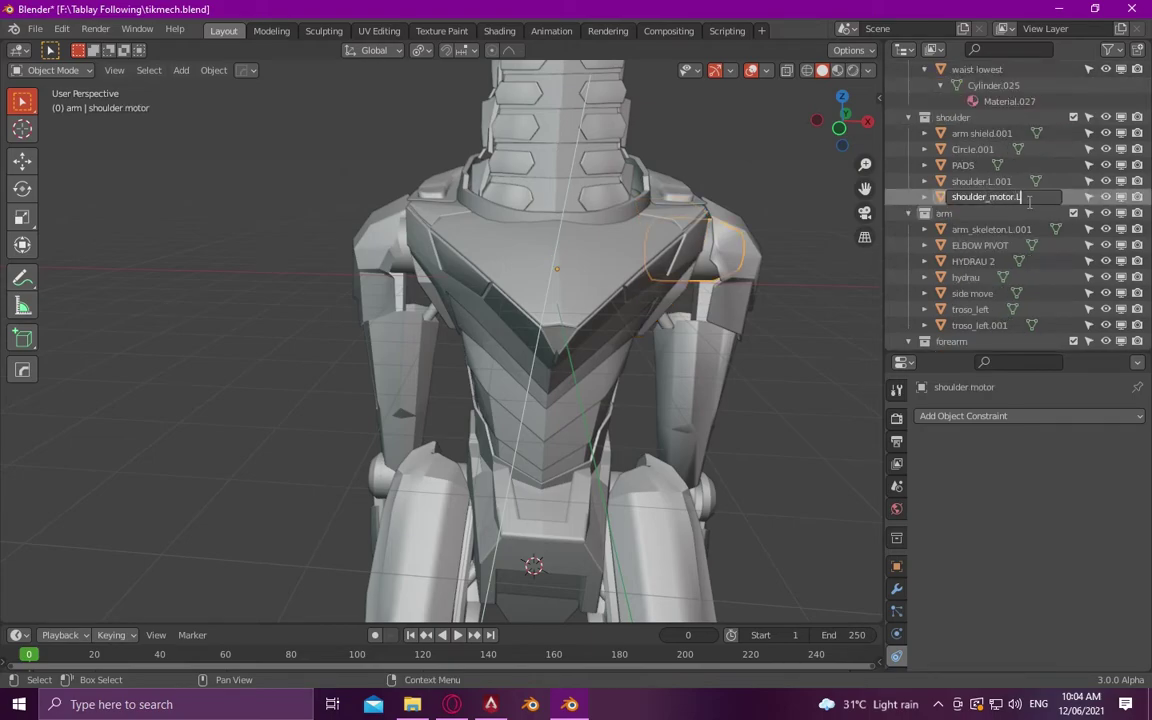
key("Return")
- Separate the linked shoulder motor from troso_left.001 and name it shoulder_motor.R.001
left_click(406, 270)
key("Tab")
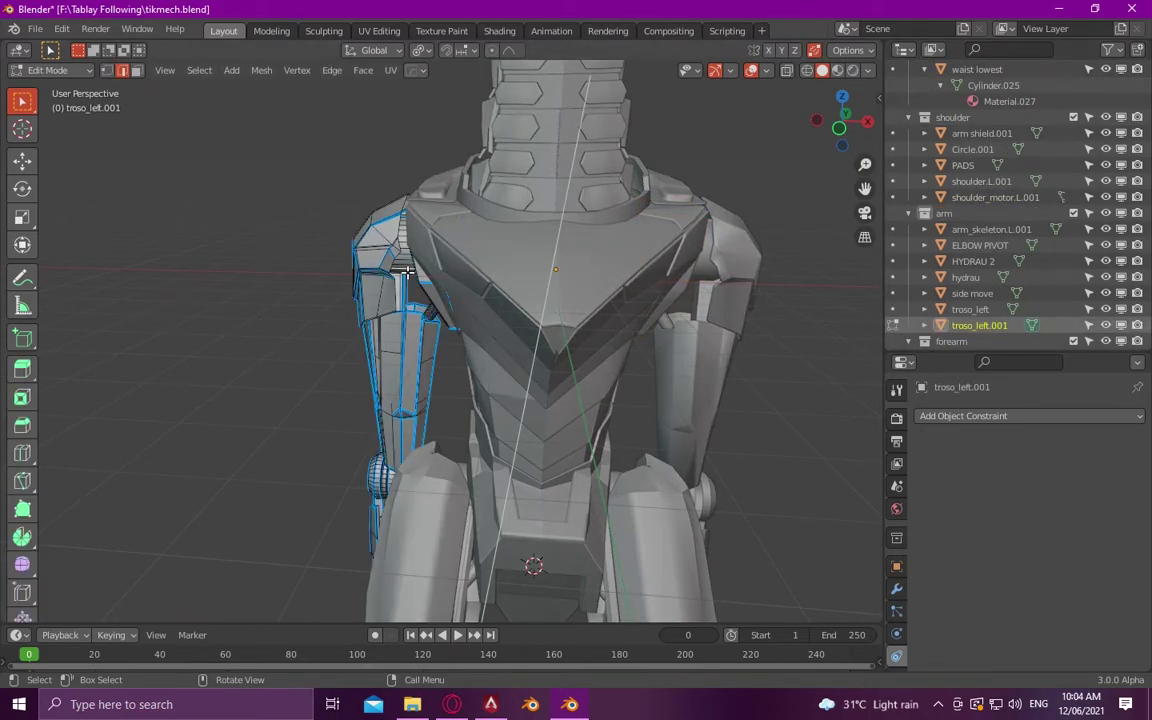
key("l")
right_click(406, 270)
left_click(478, 599)
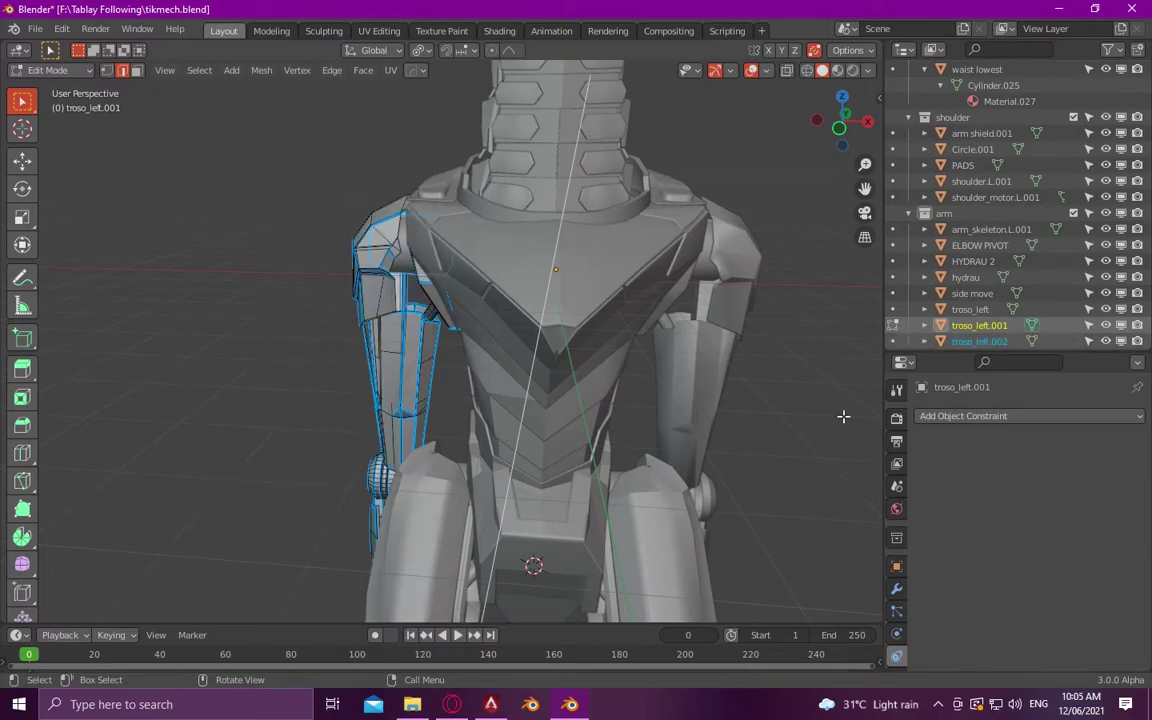
key("Tab")
scroll(979, 300, "down", 3)
double_click(979, 197)
type("shoulder_motor.R")
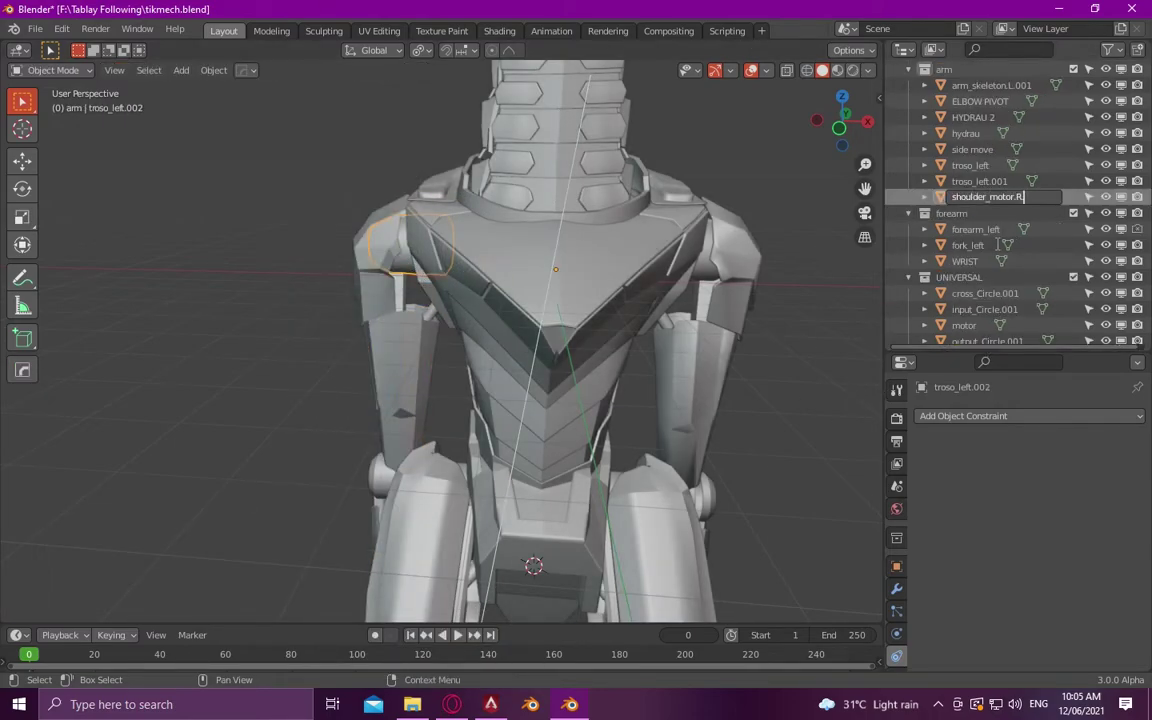
key("Return")
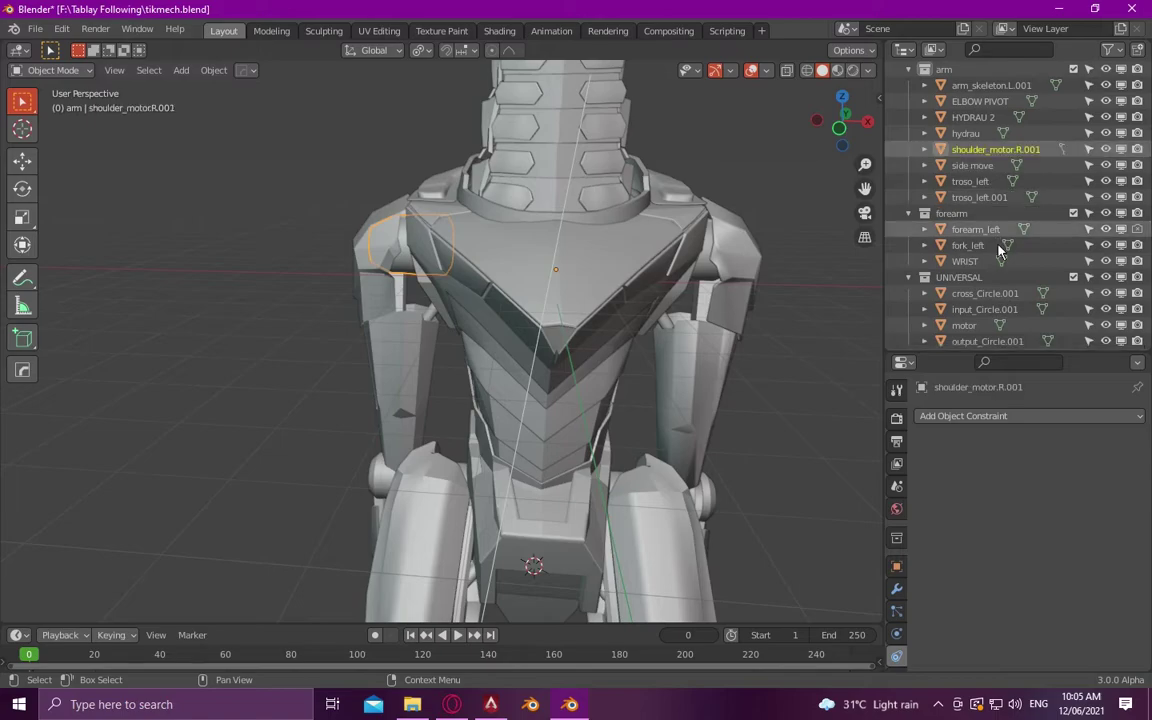
- Rename arm shield.001 to shoulder_shield.L.001 and put troso_left.001 into Edit Mode
scroll(972, 160, "up", 1)
left_click(978, 117)
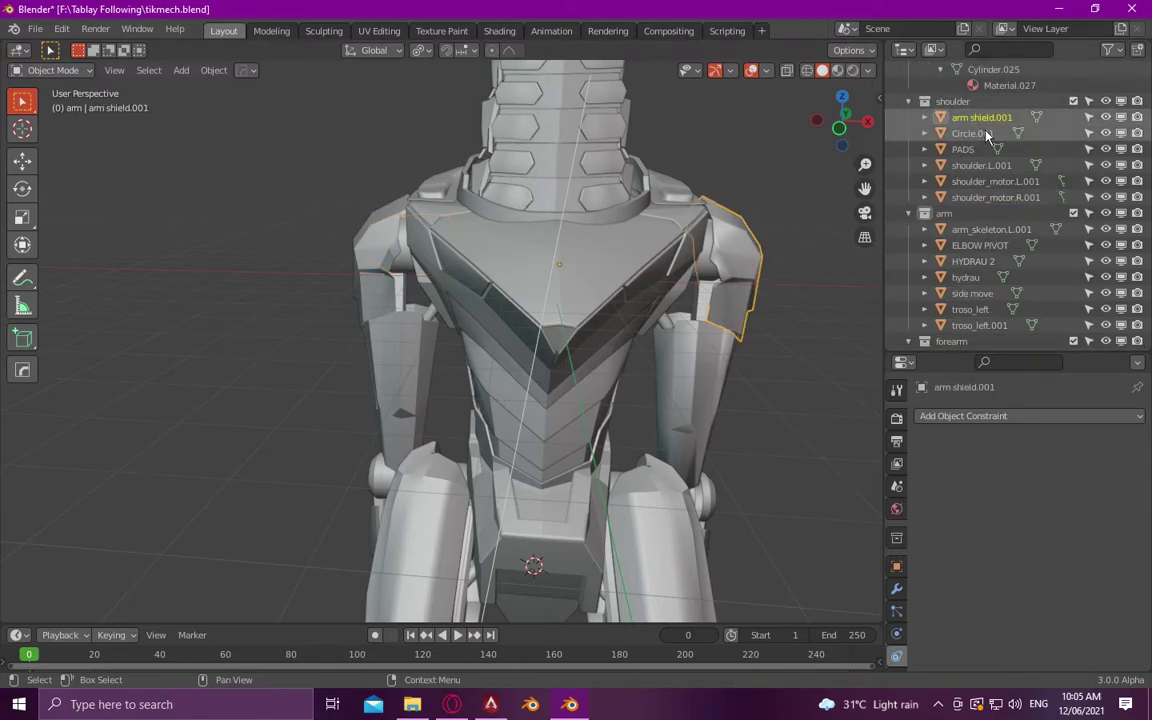
scroll(975, 150, "up", 2)
double_click(970, 197)
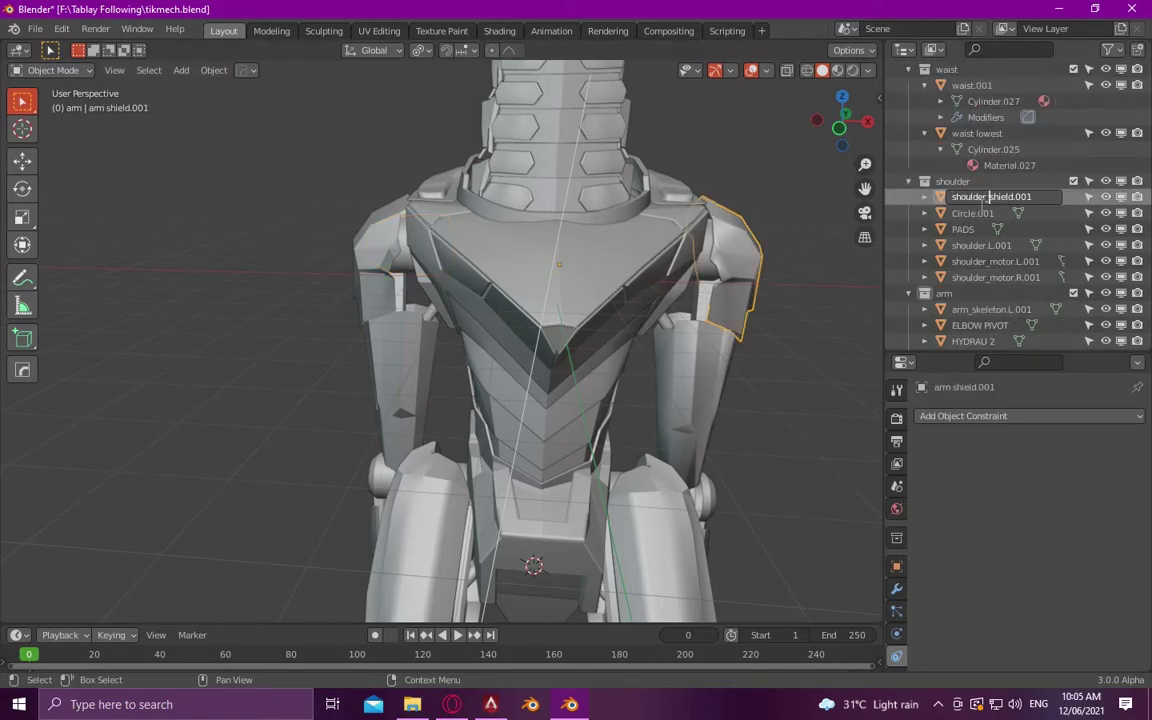
type("L.")
key("Return")
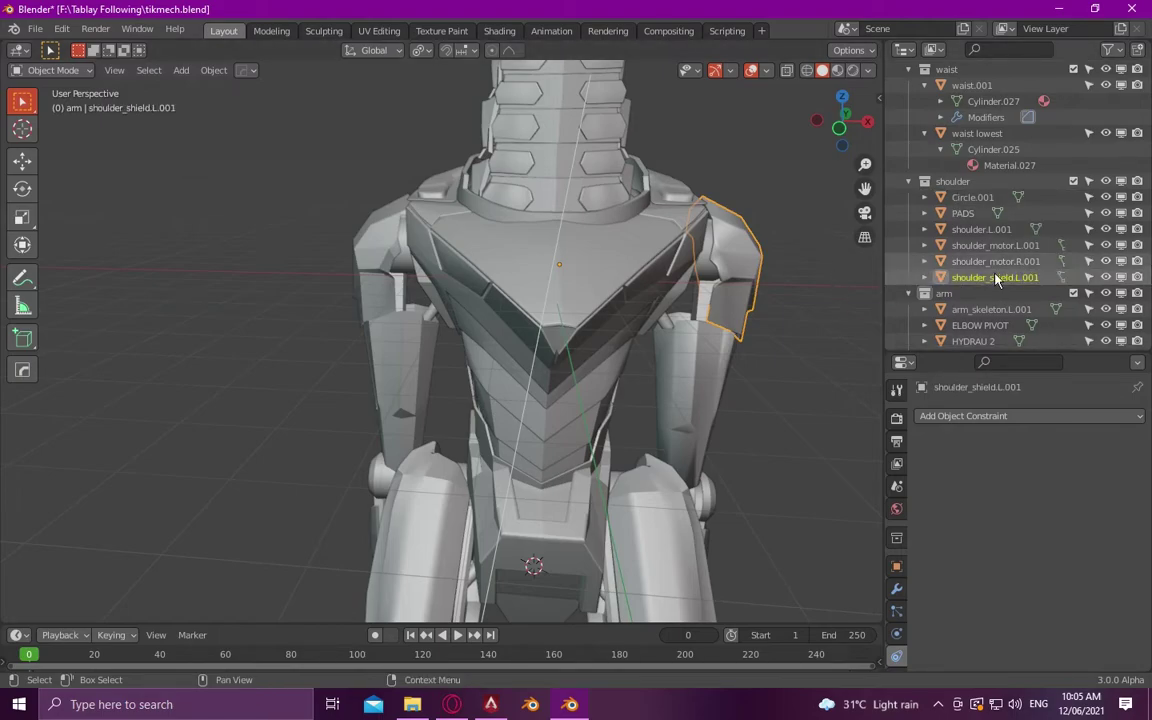
left_click(372, 280)
key("Tab")
- Separate the linked shoulder shield into the shoulder collection as shoulder_shield.R.001
key("ctrl+l")
right_click(368, 410)
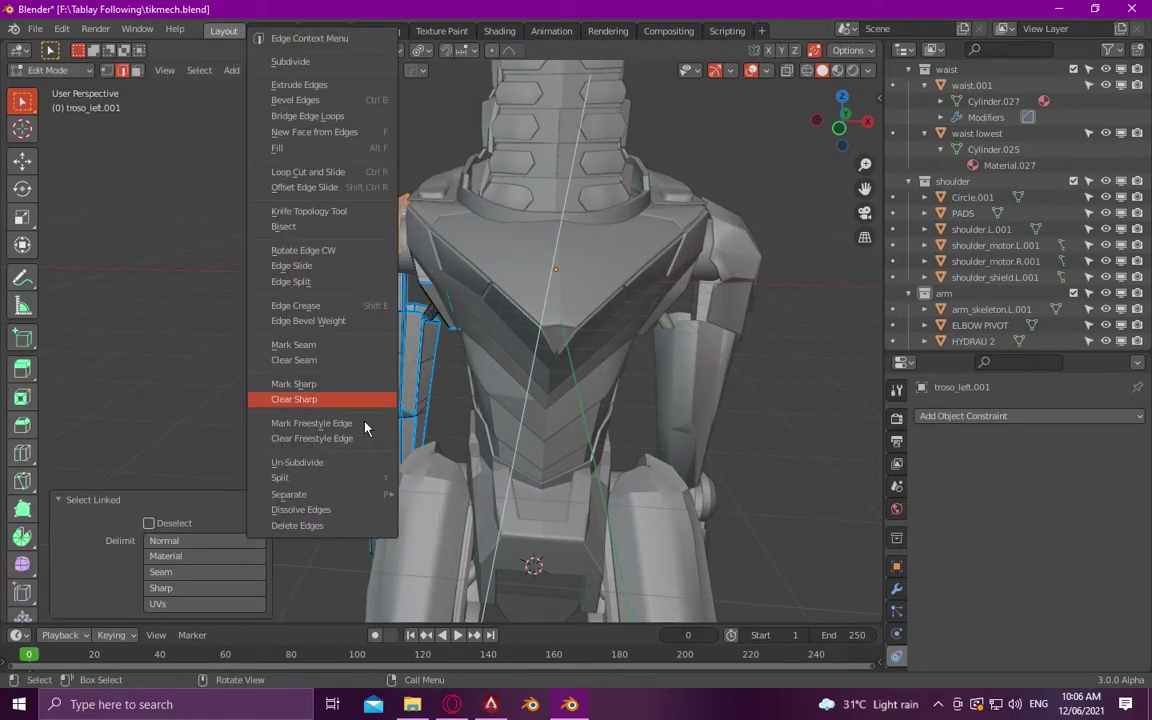
key("Escape")
left_click(261, 70)
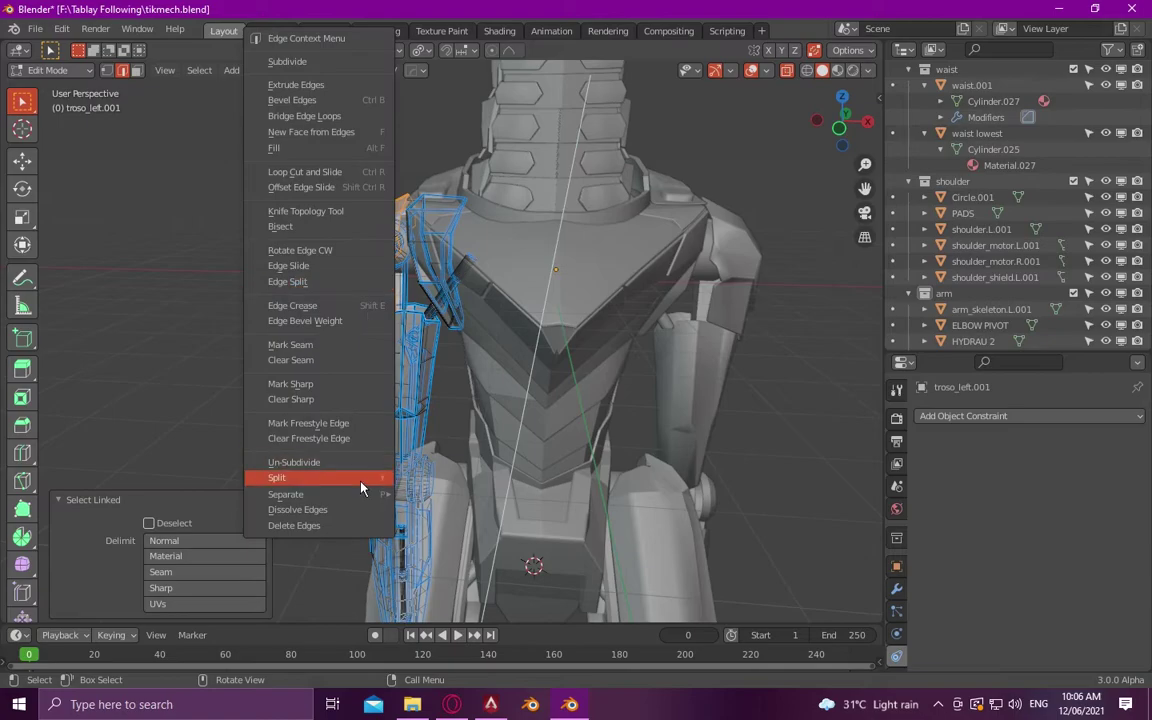
left_click(440, 494)
scroll(957, 258, "down", 1)
key("Tab")
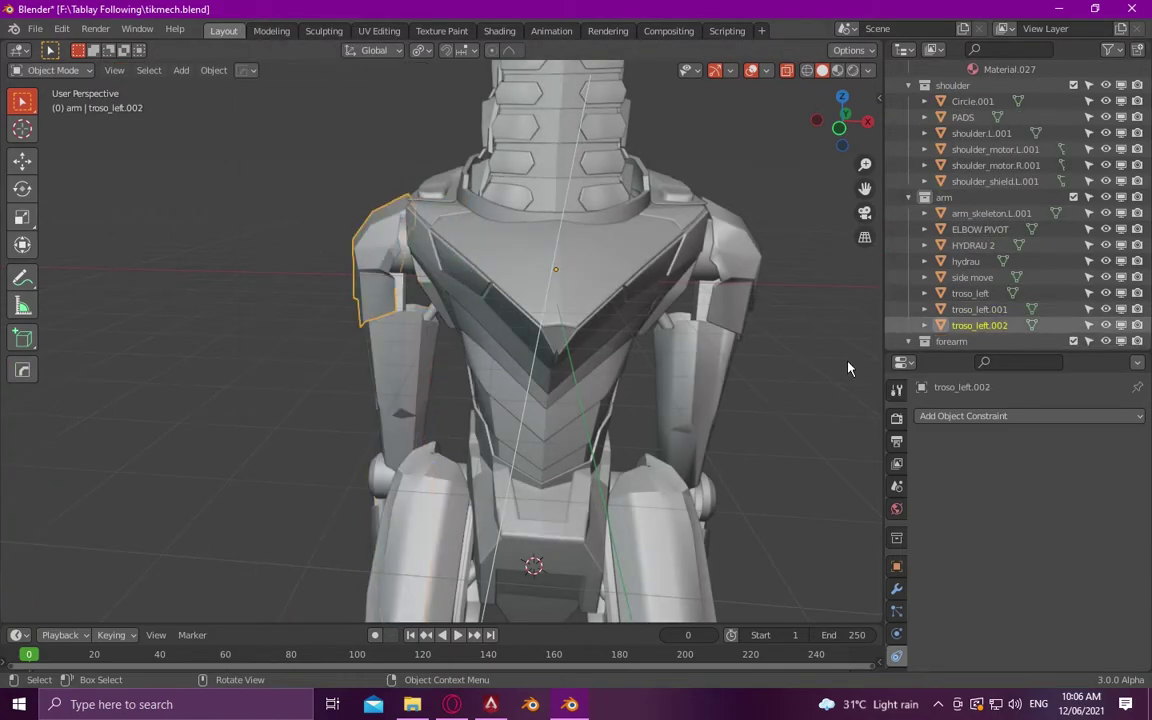
left_click_drag(975, 325, 952, 149)
double_click(978, 197)
type("der_shield.R.001")
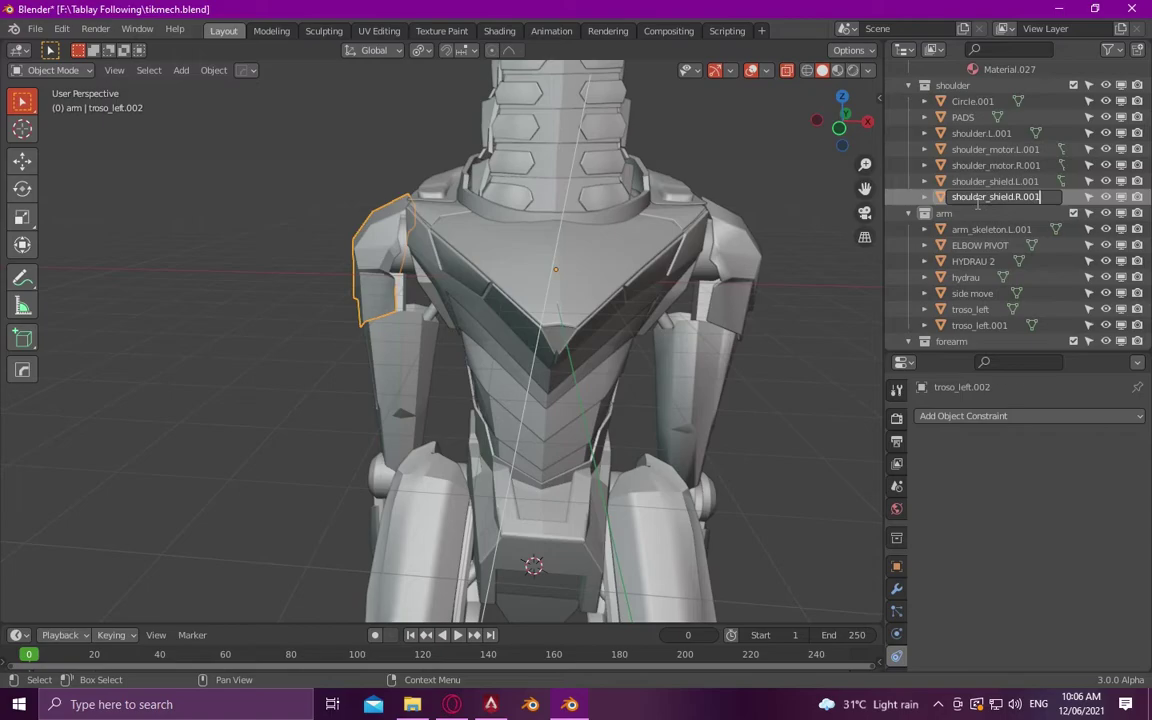
key("Return")
left_click(706, 315)
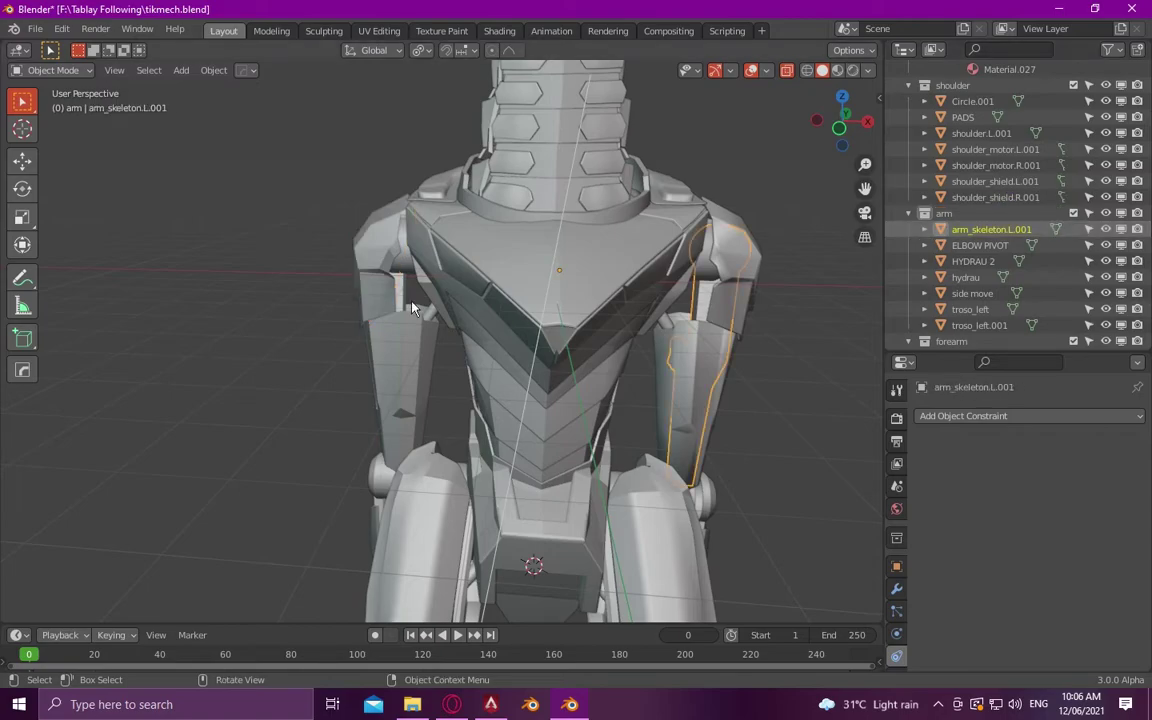
- Separate the arm skeleton from troso_left.001, name it arm_skeleton.R.001, and place it in arm
left_click(412, 308)
key("Tab")
key("l")
right_click(412, 308)
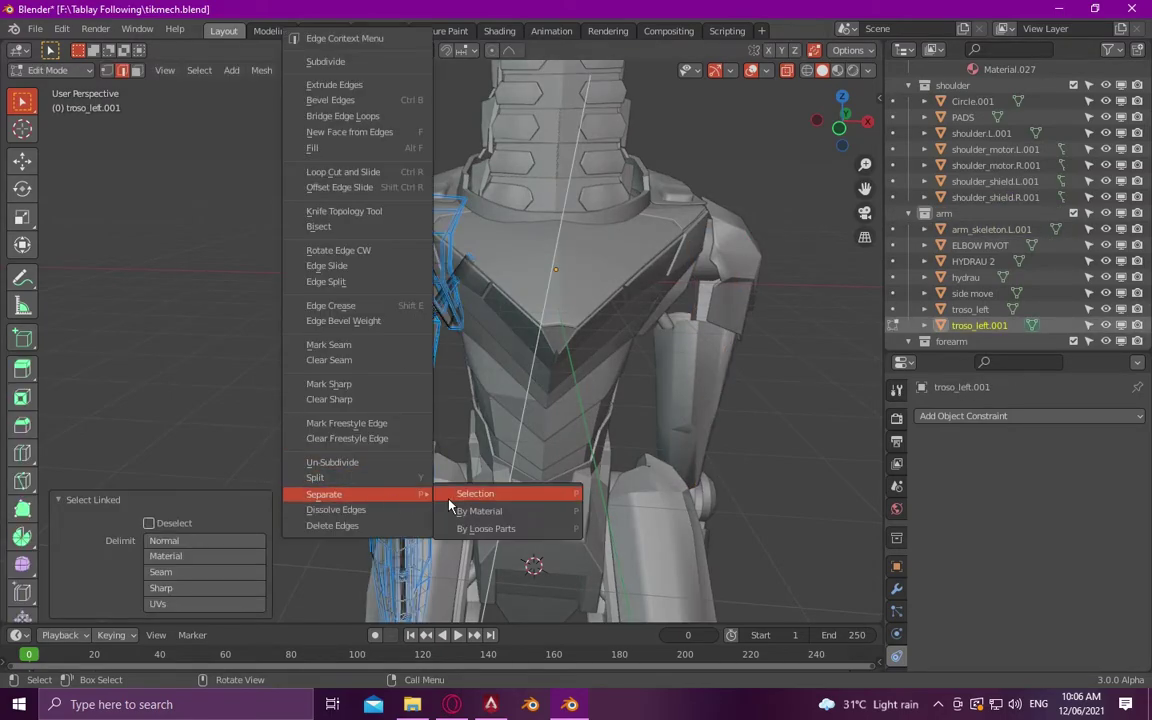
left_click(475, 493)
key("Tab")
left_click_drag(985, 342, 975, 206)
double_click(978, 208)
type("arm_skeleton.R.001")
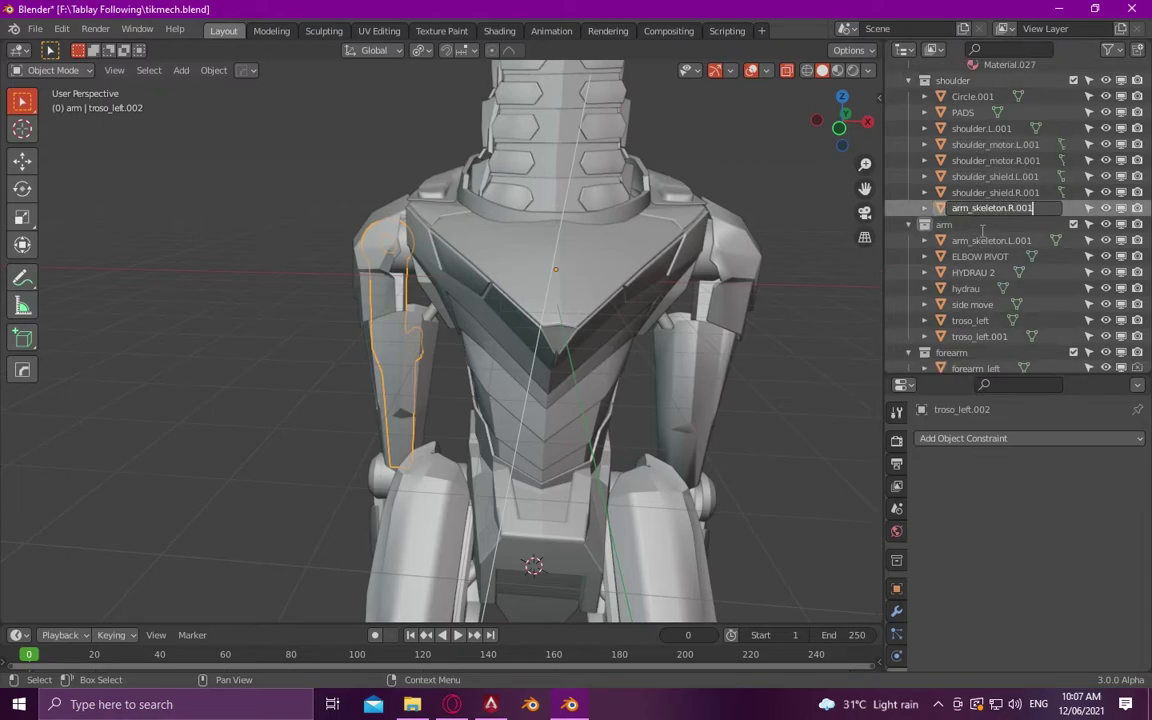
key("Return")
left_click_drag(985, 208, 950, 224)
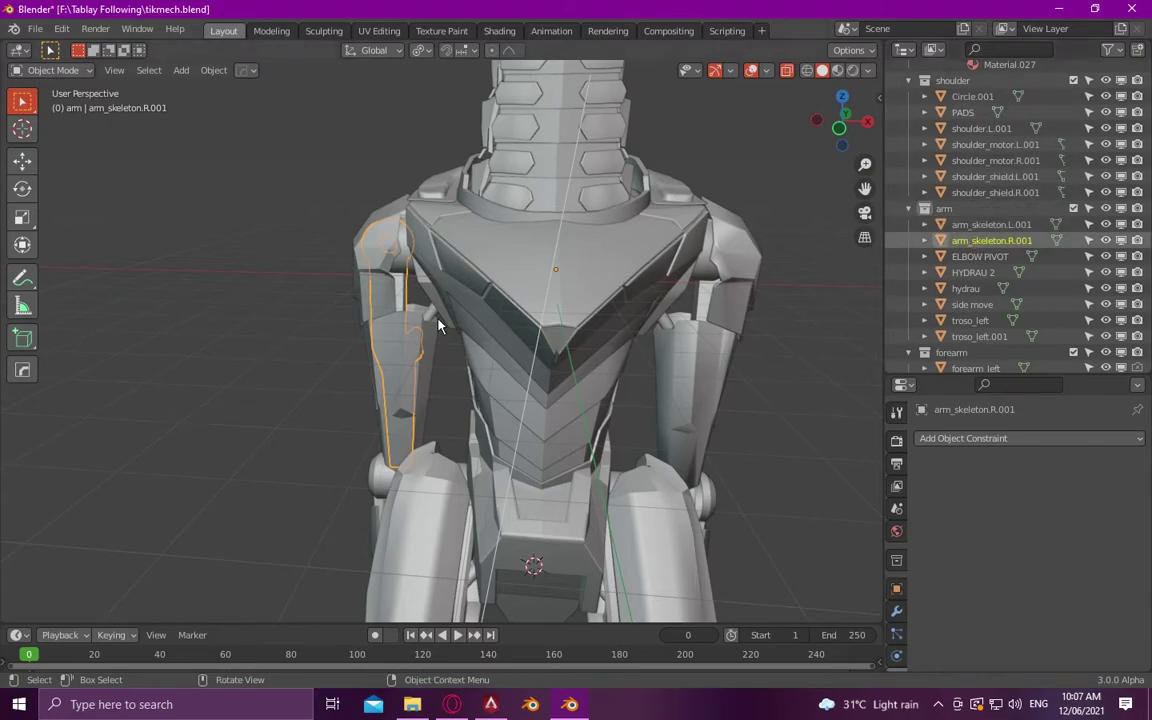
- Rename the HYDRAU 2 rod to hydraulic_a.L.001
mouse_move(393, 284)
middle_mouse_down()
mouse_move(459, 262)
mouse_move(560, 270)
middle_mouse_up()
left_click(505, 255)
scroll(879, 251, "down", 2)
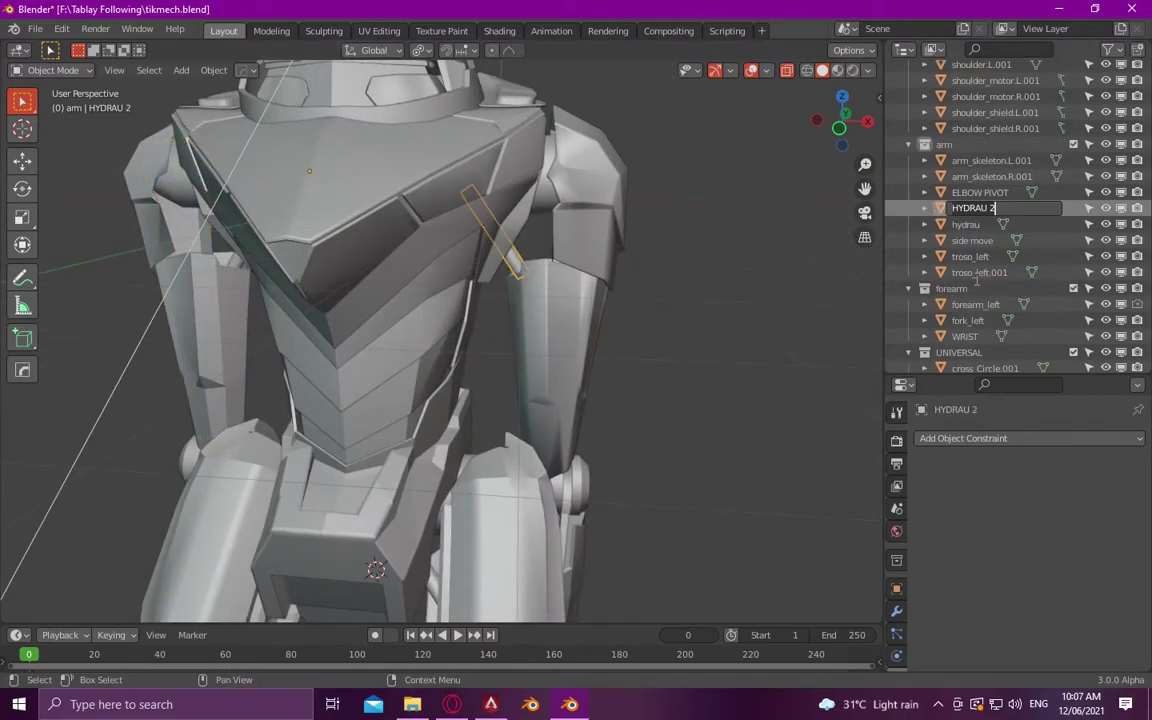
double_click(970, 208)
type("hydraulic_a.L")
key("Return")
- Separate the other hydraulic piece from troso_left.001 and name it hydraulic_a.R.001
left_click(216, 238)
key("Tab")
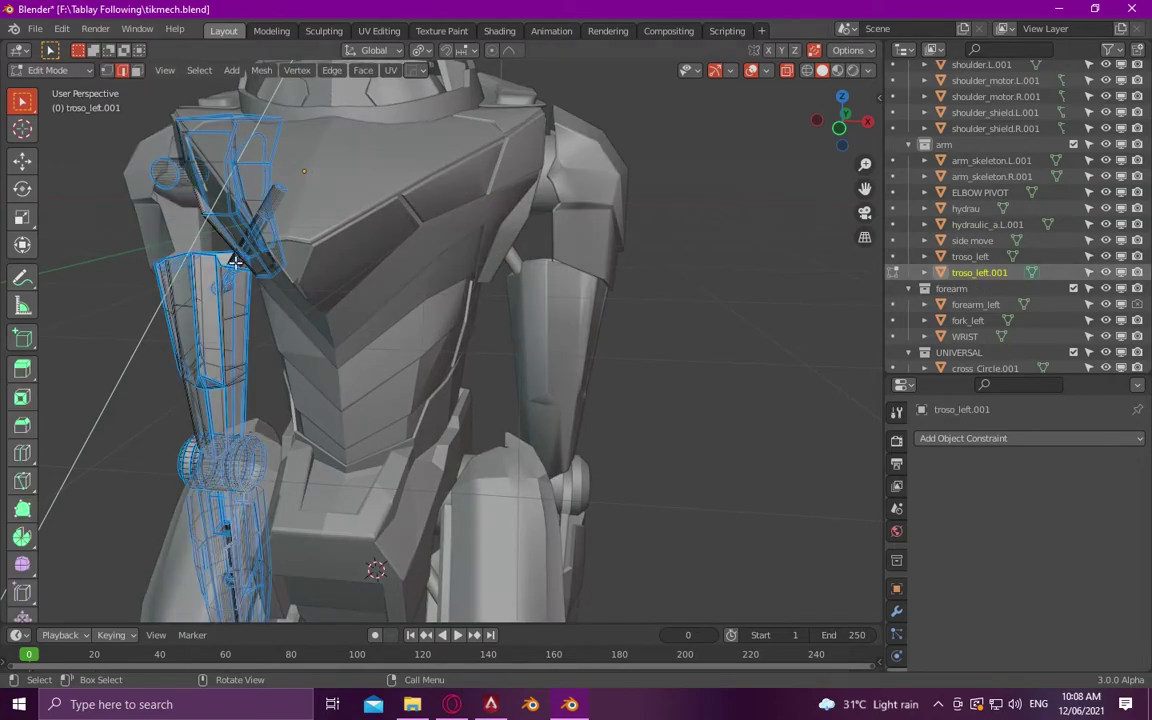
right_click(235, 262)
left_click(296, 494)
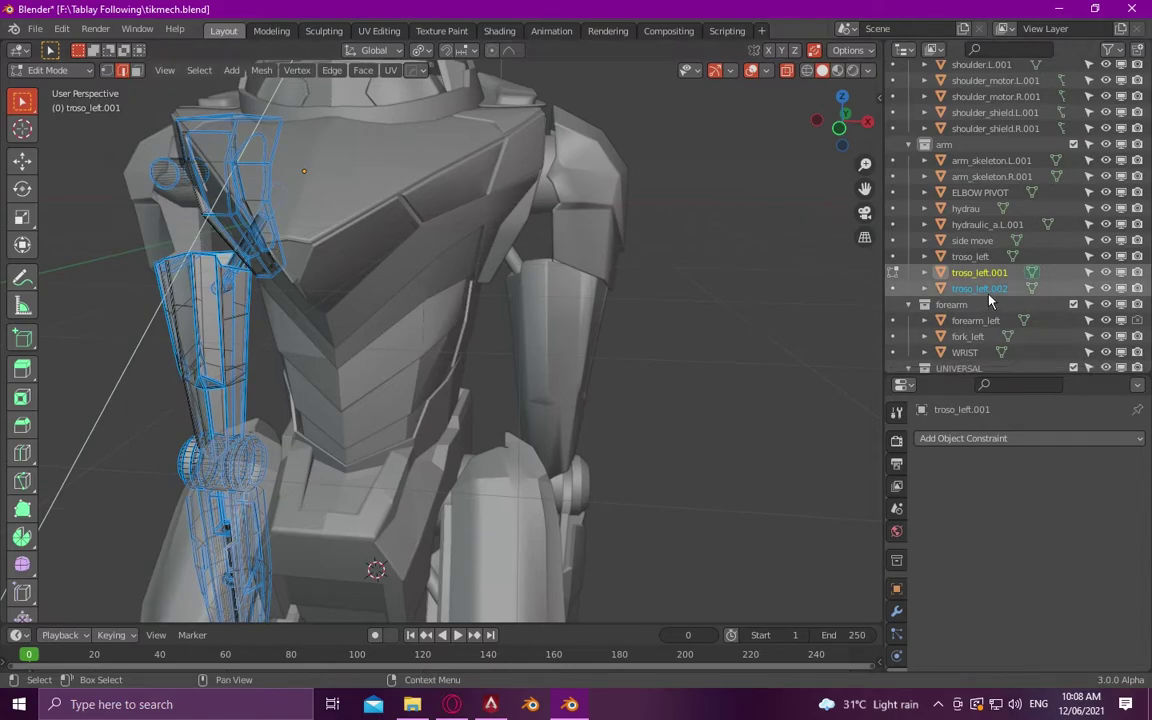
double_click(979, 288)
scroll(987, 290, "down", 3)
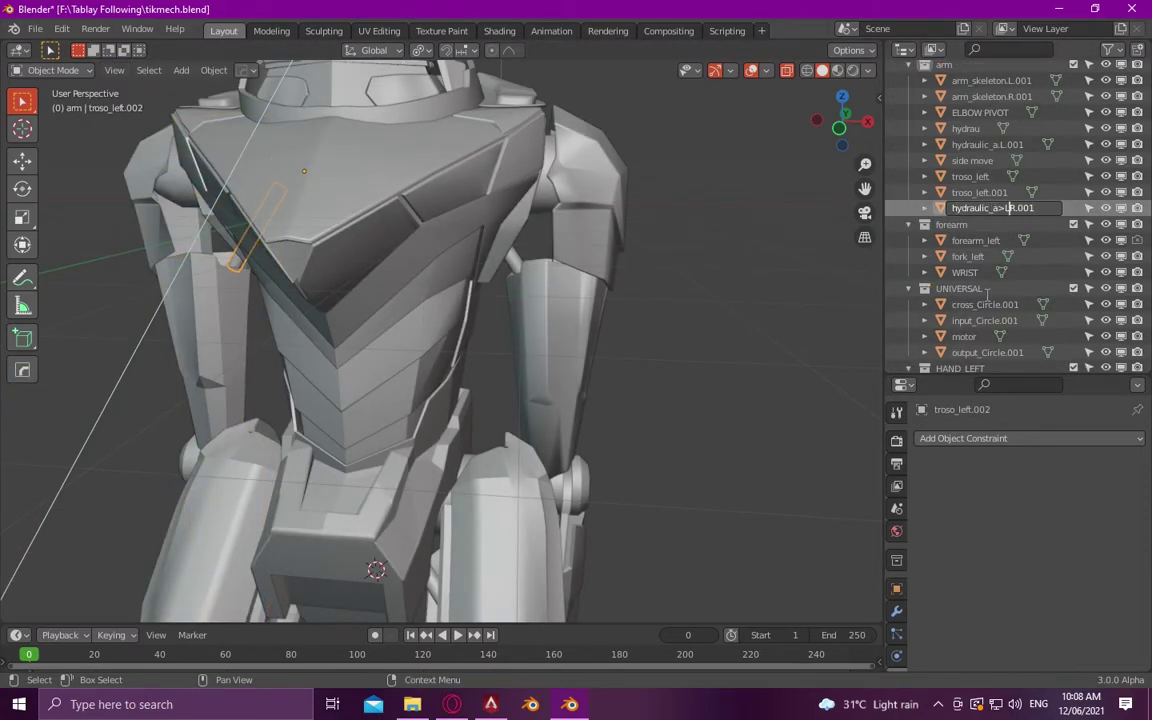
key("Return")
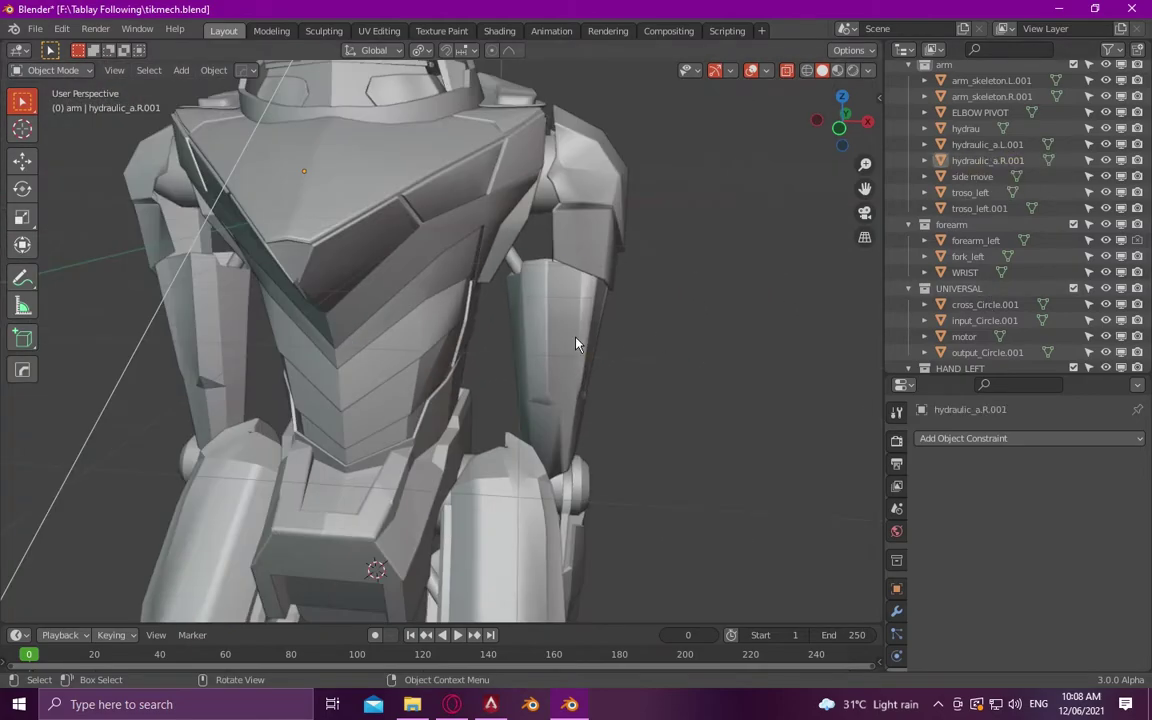
- Rename the troso_left forearm piece to arm_shield.L.001
left_click(518, 302)
key("Tab")
scroll(717, 70, "up", 3)
key("Tab")
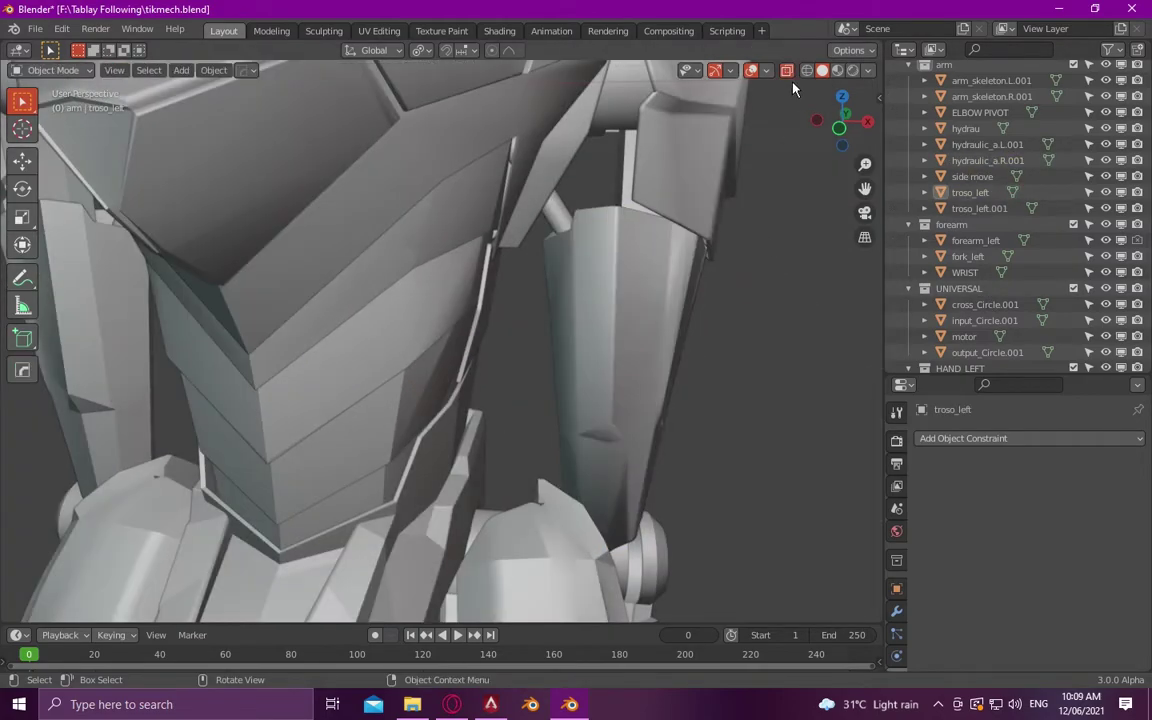
scroll(713, 73, "down", 6)
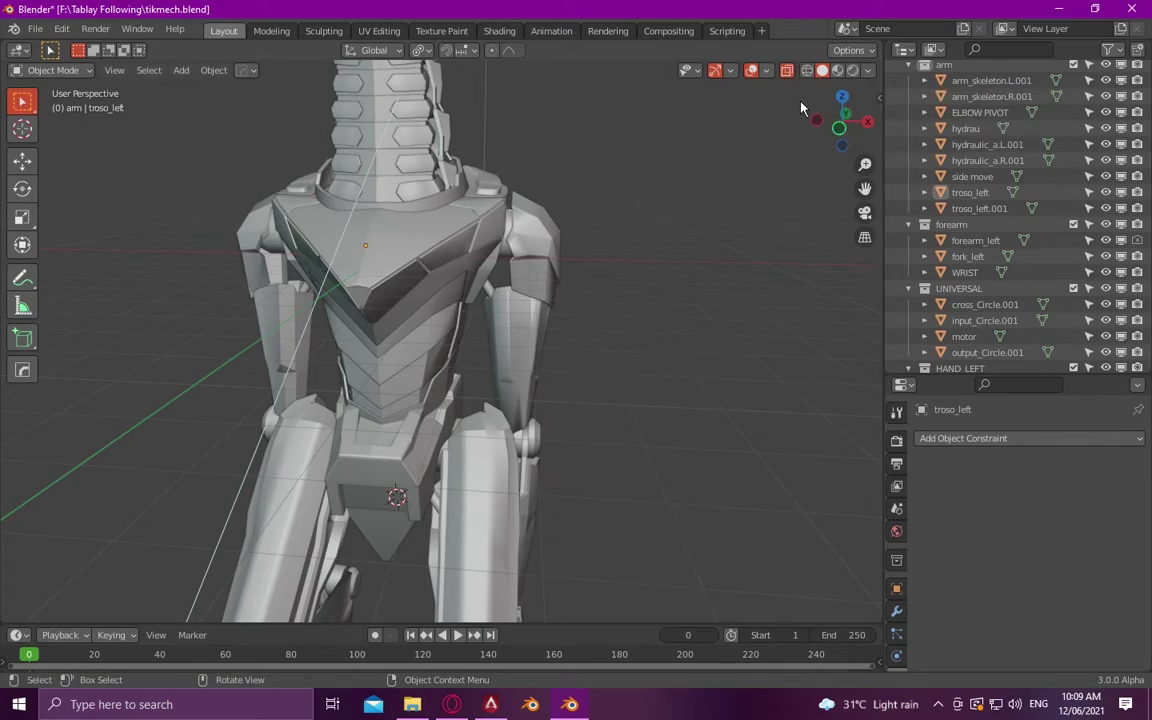
left_click(460, 320)
scroll(495, 316, "up", 3)
double_click(970, 208)
type("arm_shield.L.001")
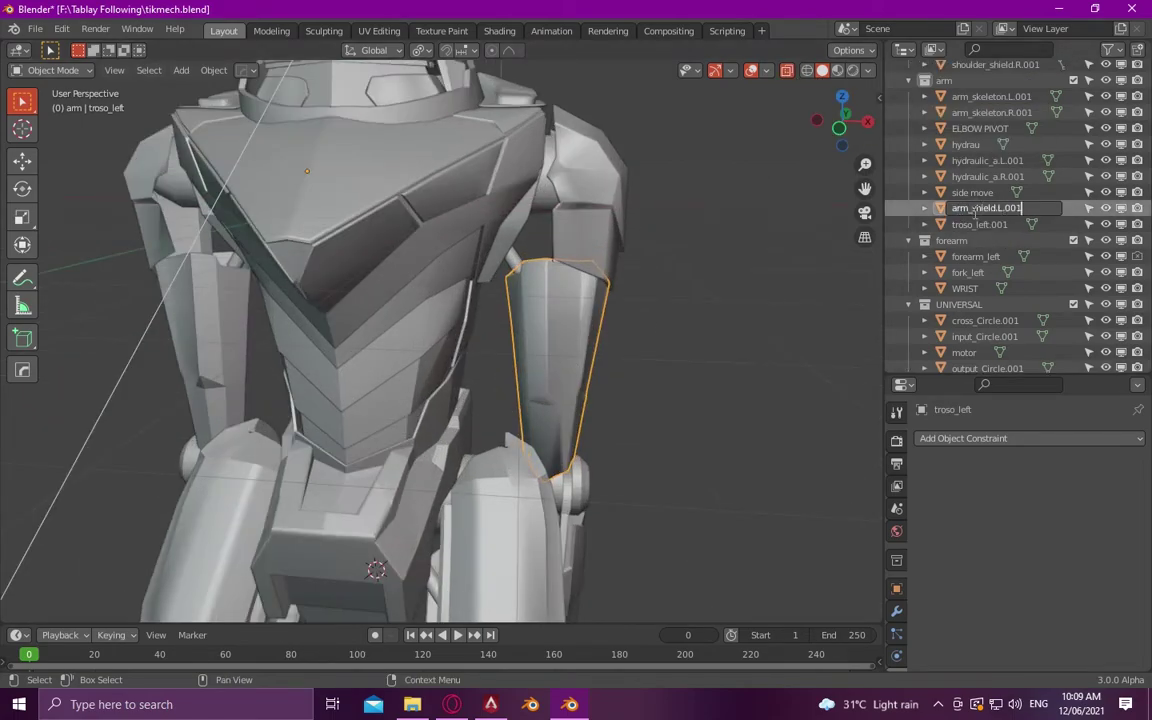
key("Return")
- Separate the connected shield from troso_left.001 and name it arm_shield.R.001
left_click(202, 300)
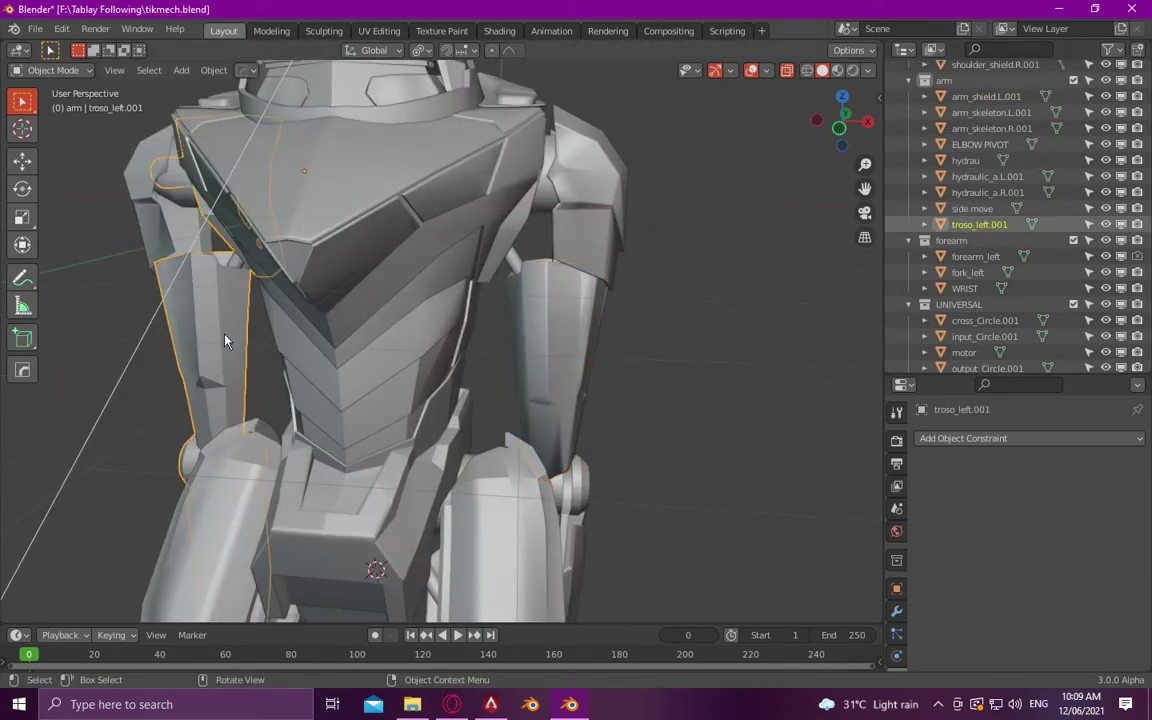
key("Tab")
key("ctrl+l")
left_click(261, 70)
left_click(355, 494)
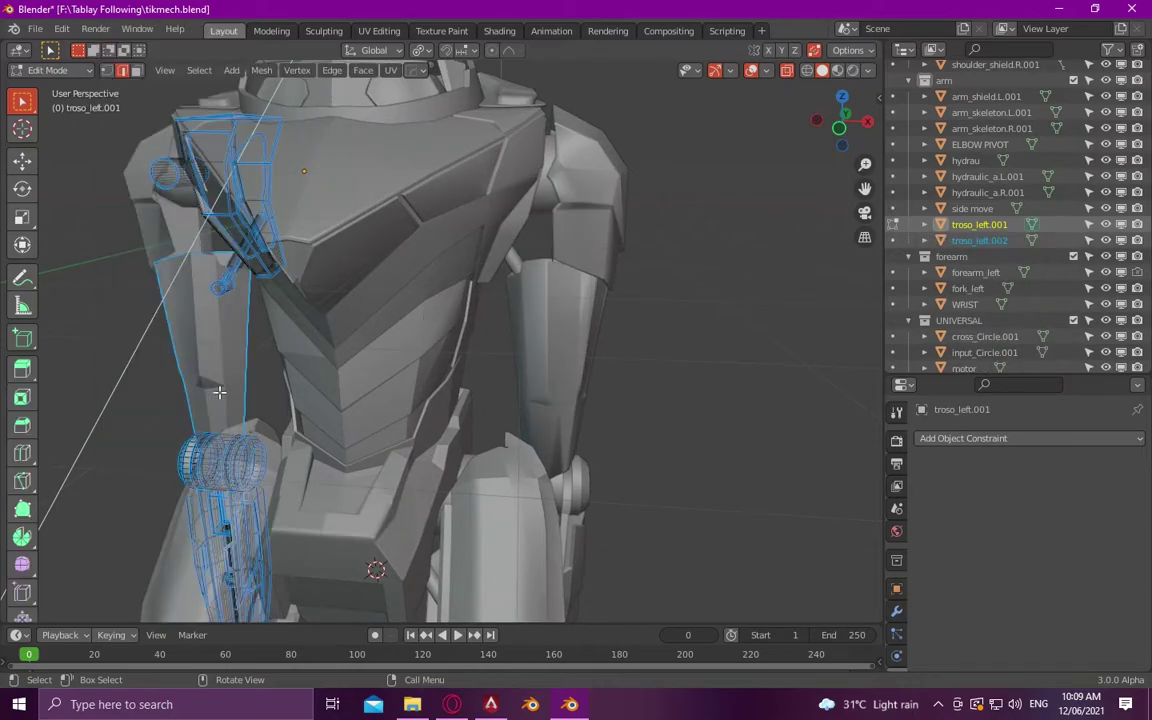
key("Tab")
left_click(980, 241)
scroll(990, 256, "down", 1)
key("F2")
type("eld")
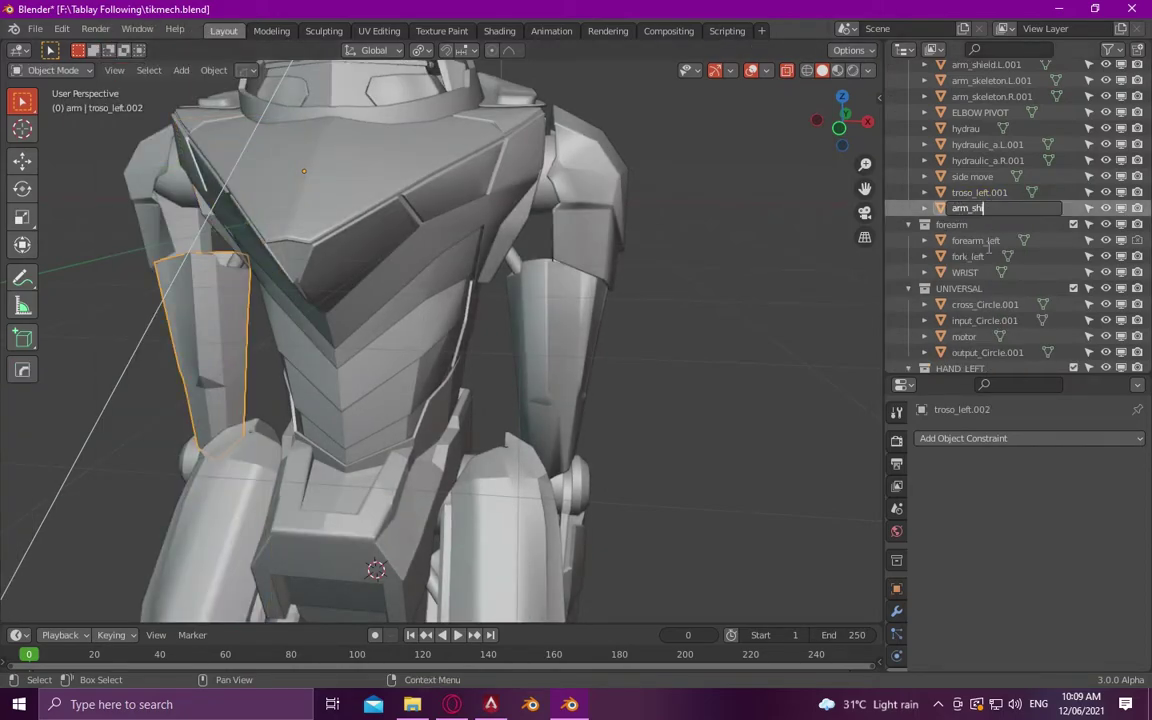
type(".R")
key("Return")
- Rename the hydrau piston to hydraulic_b.L.001 and put troso_left.001 back into Edit Mode
scroll(594, 250, "up", 3)
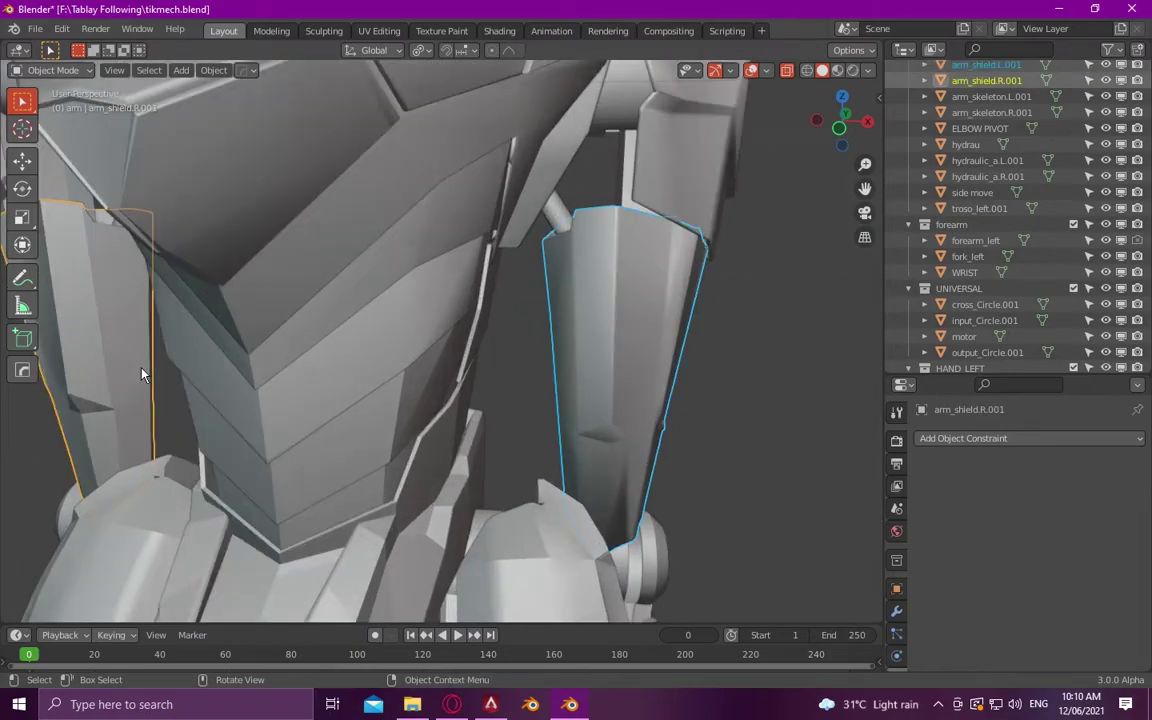
middle_click_drag(127, 330, 586, 262)
left_click(586, 262)
scroll(996, 215, "up", 2)
double_click(996, 210)
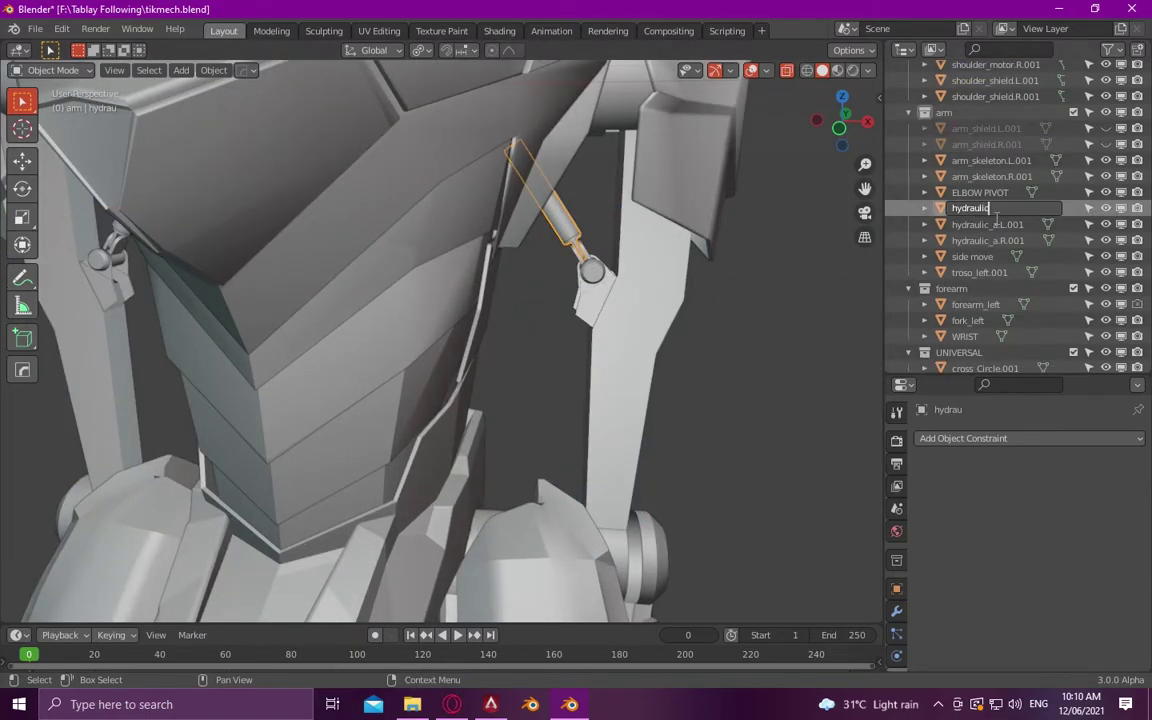
type("_b.L.001")
key("Return")
left_click(165, 210)
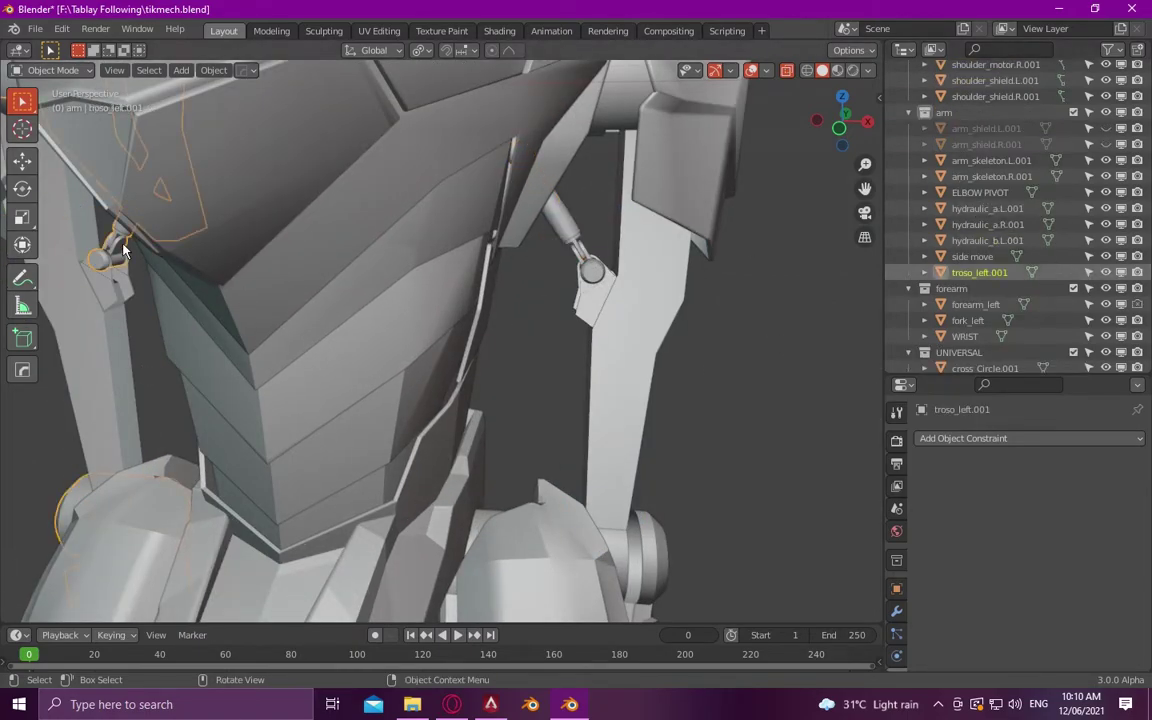
key("Tab")
scroll(270, 357, "up", 4)
- Separate the connected piston part off troso_left.001 and name it hydraulic_b.R.001
scroll(270, 332, "up", 5)
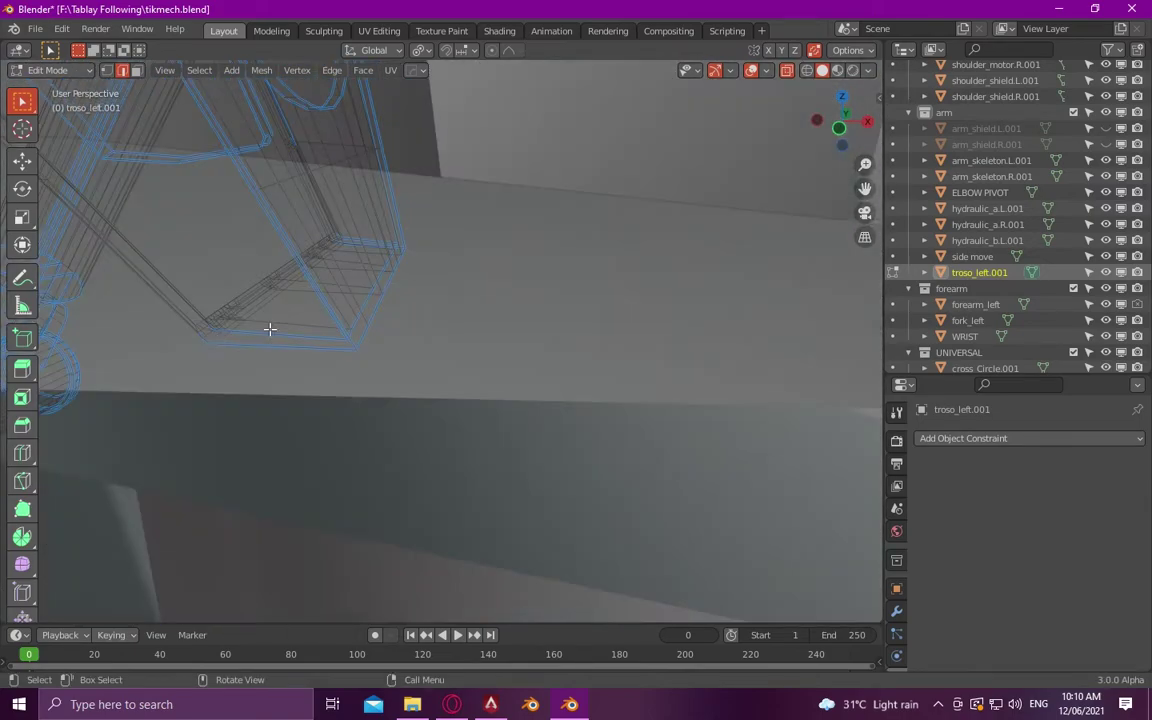
scroll(270, 330, "down", 2)
key("l")
right_click(296, 333)
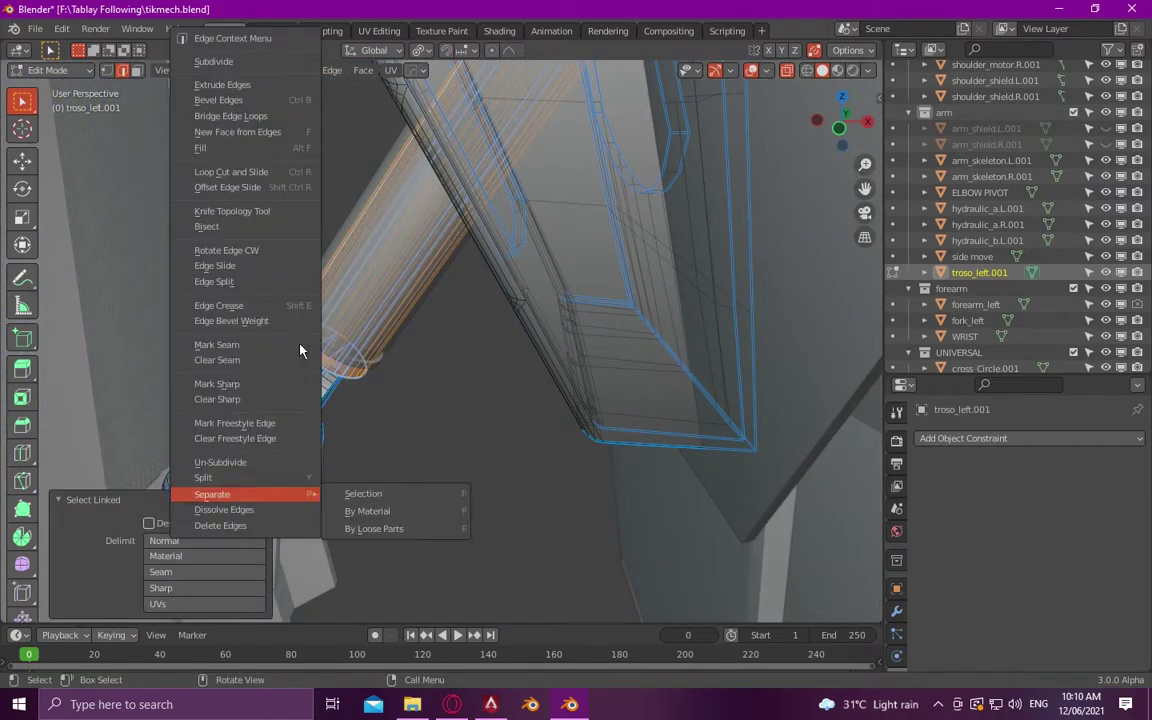
left_click(360, 489)
left_click(980, 288)
scroll(980, 299, "down", 3)
key("F2")
type("hydraulic_b.R.001")
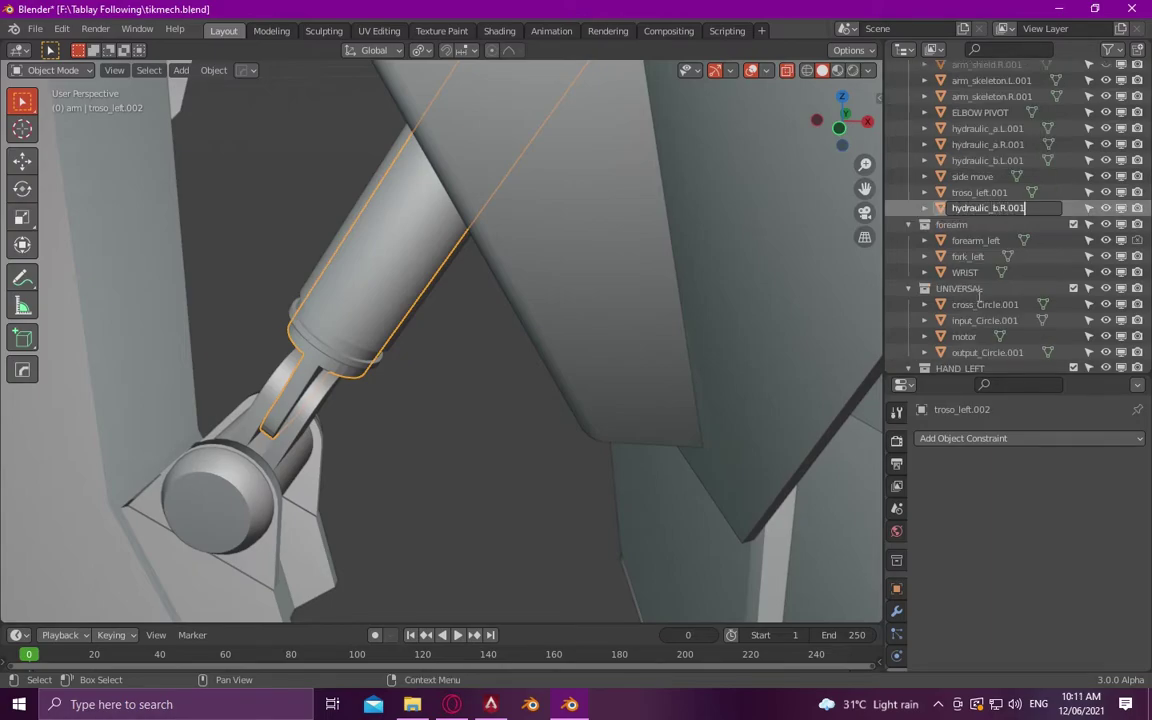
key("Return")
- Separate the pivot mount from troso_left.001 and rename it hydraulic_arm_attach.R.001
left_click(270, 440)
key("Tab")
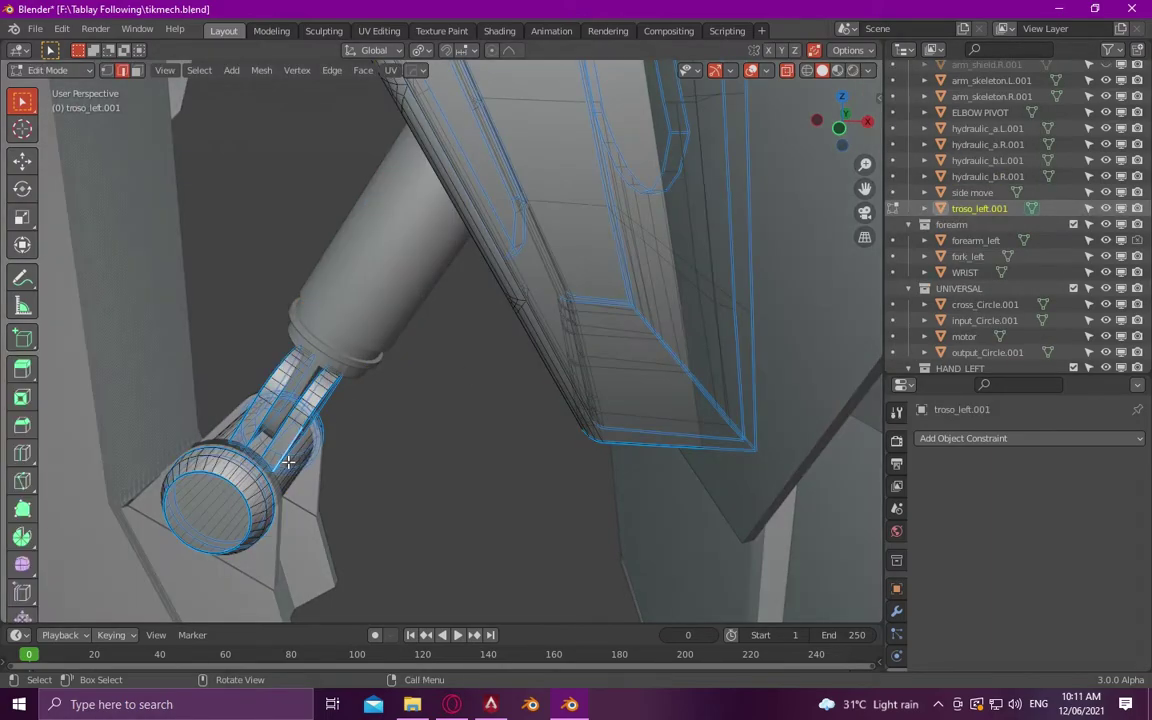
key("l")
right_click(247, 471)
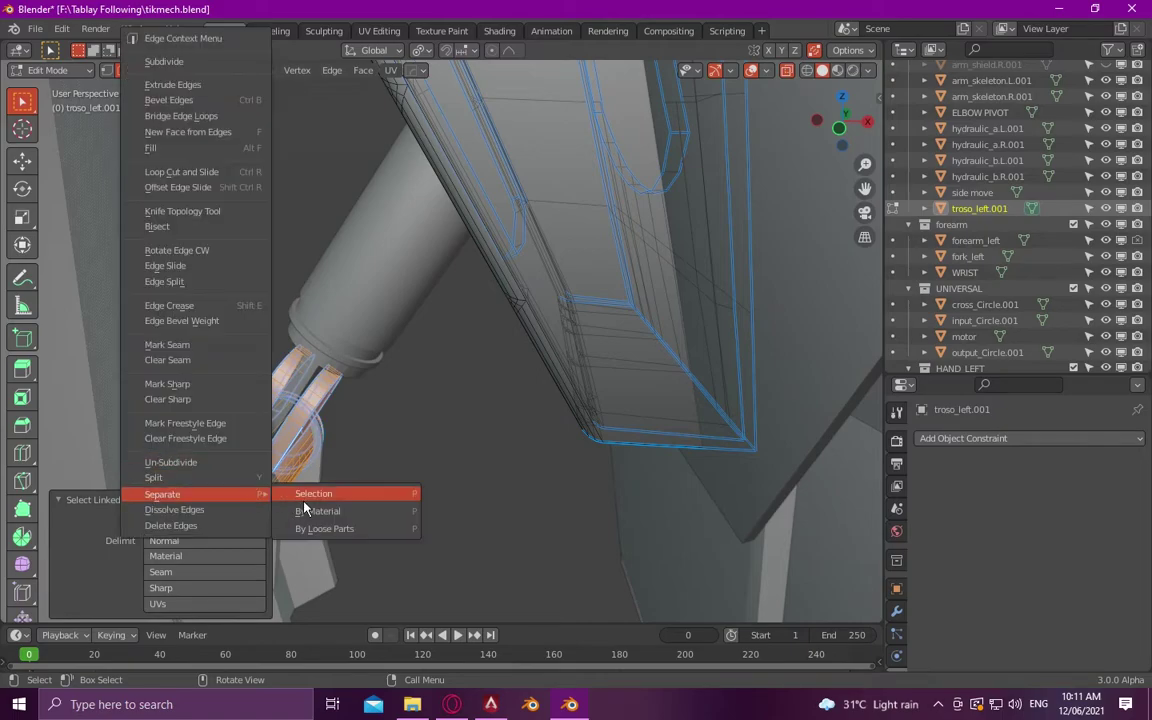
left_click(373, 490)
left_click(980, 208)
key("F2")
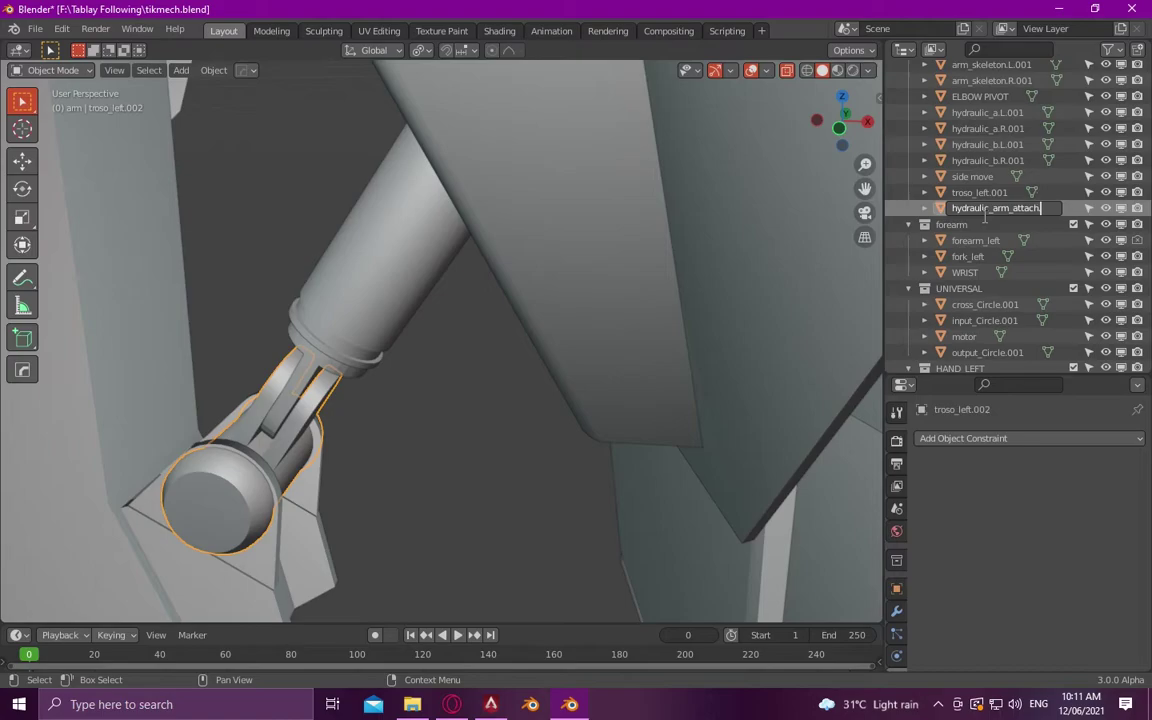
key("ctrl+a")
key("BackSpace")
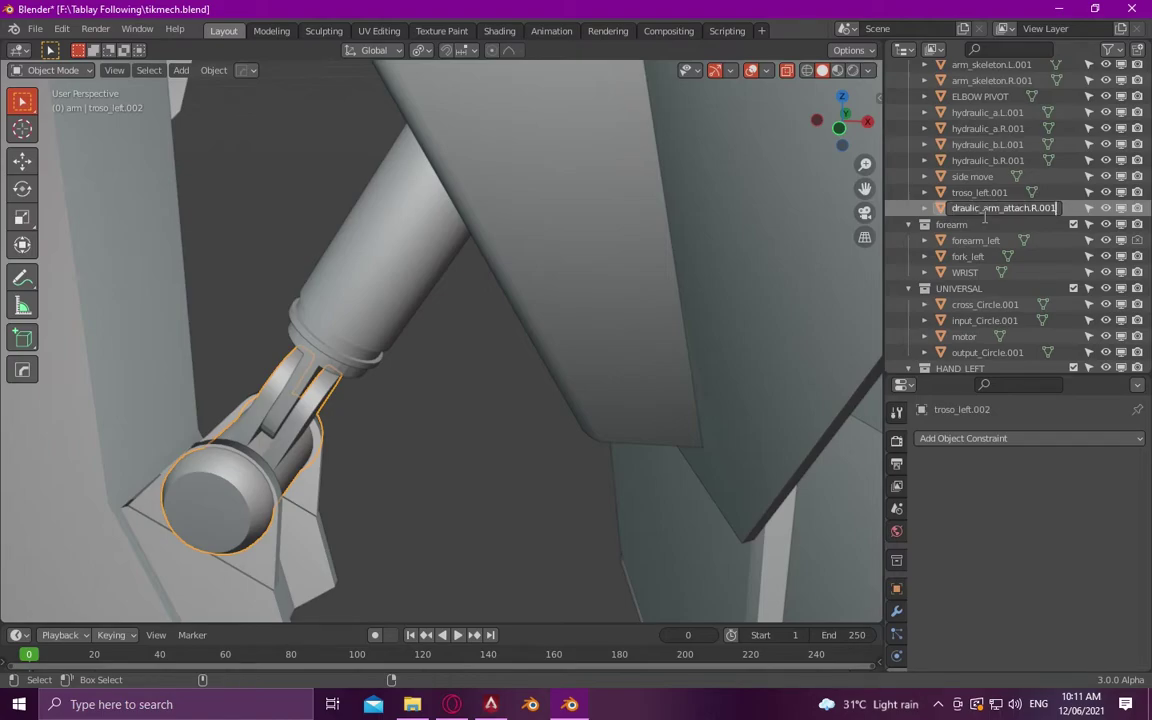
key("Return")
- Rename the side move object to hydraulic_arm_attach.L.001
mouse_move(500, 350)
middle_mouse_down()
mouse_move(622, 340)
mouse_move(669, 246)
middle_mouse_up()
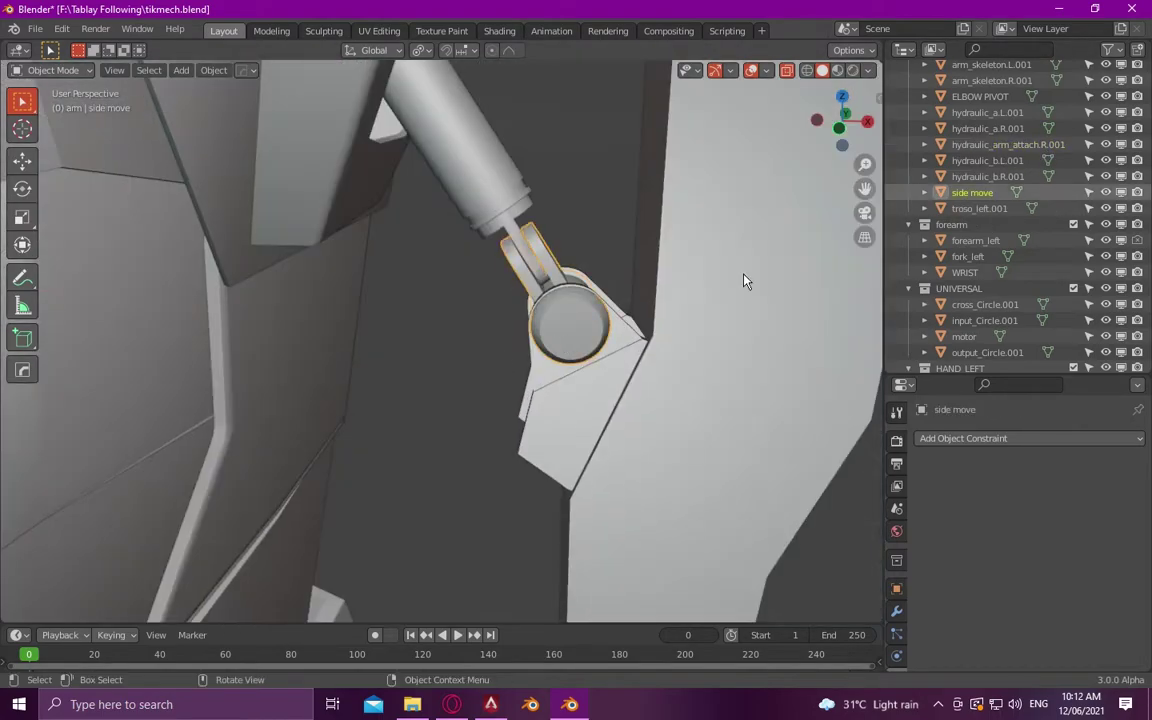
double_click(973, 207)
type("hydraulic_arm_attach.R.001")
key("Return")
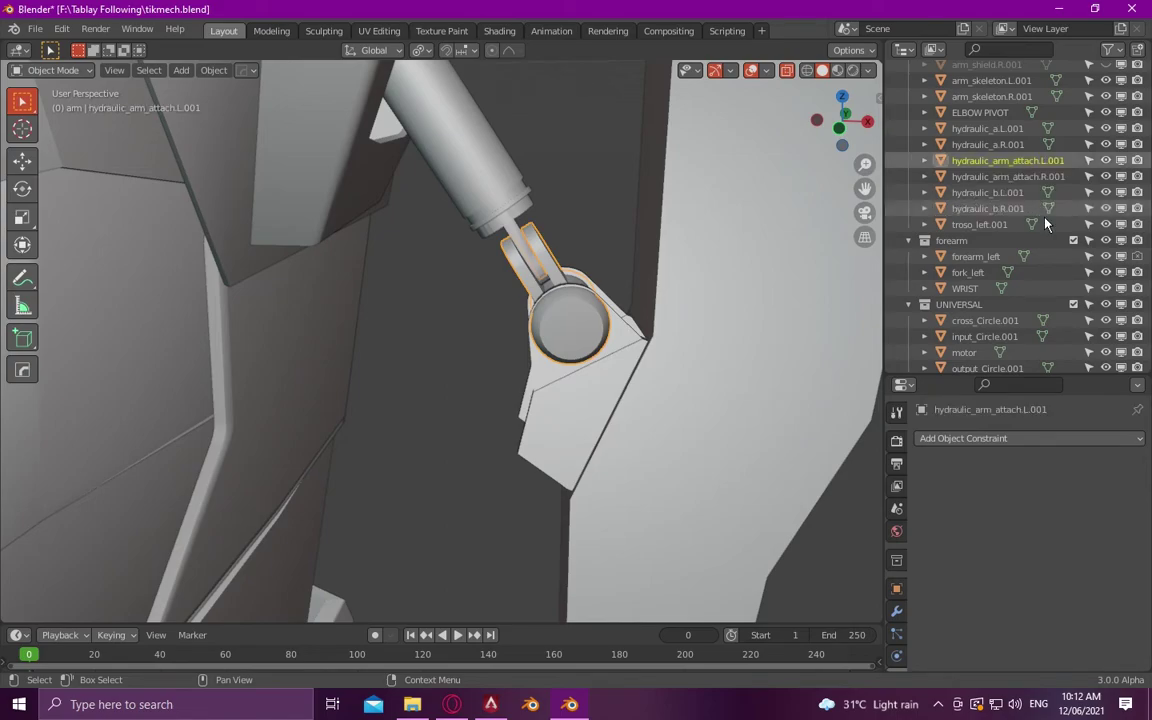
- Rename the ELBOW PIVOT joint to elbow_L.001
left_click(620, 380)
scroll(620, 380, "down", 5)
scroll(1112, 170, "up", 3)
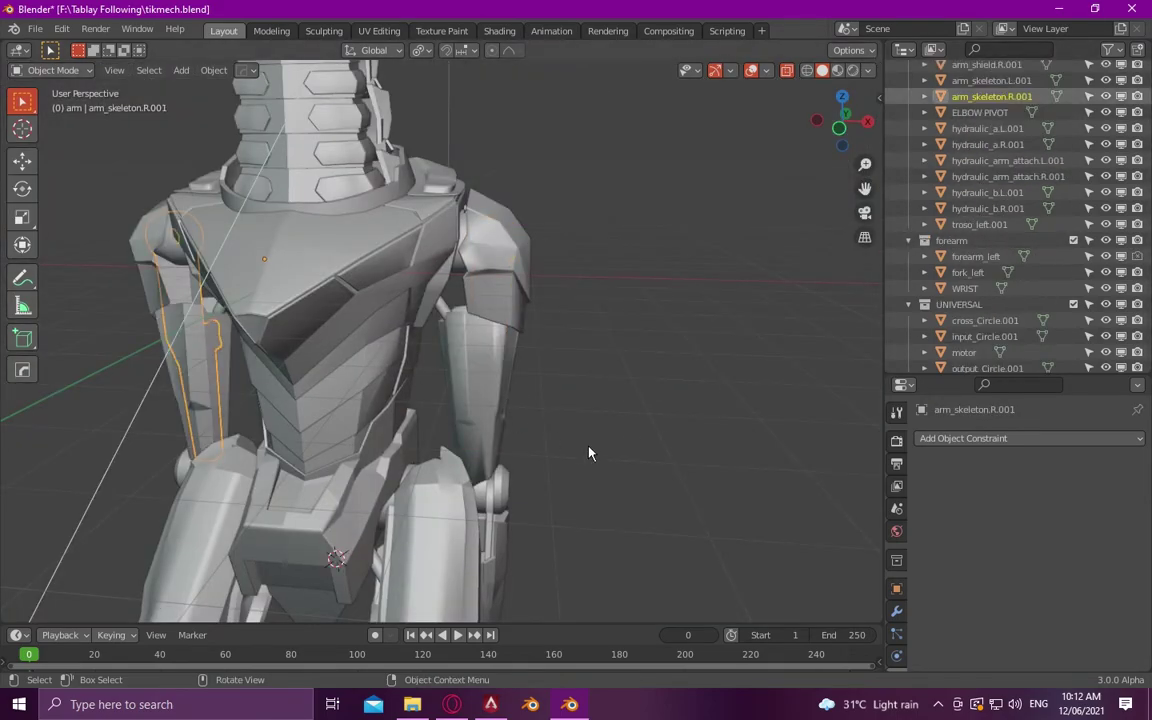
scroll(530, 400, "up", 3)
scroll(614, 360, "up", 3)
left_click(599, 411)
scroll(986, 160, "down", 2)
scroll(986, 160, "up", 2)
key("F2")
type("elbow_L.001AC")
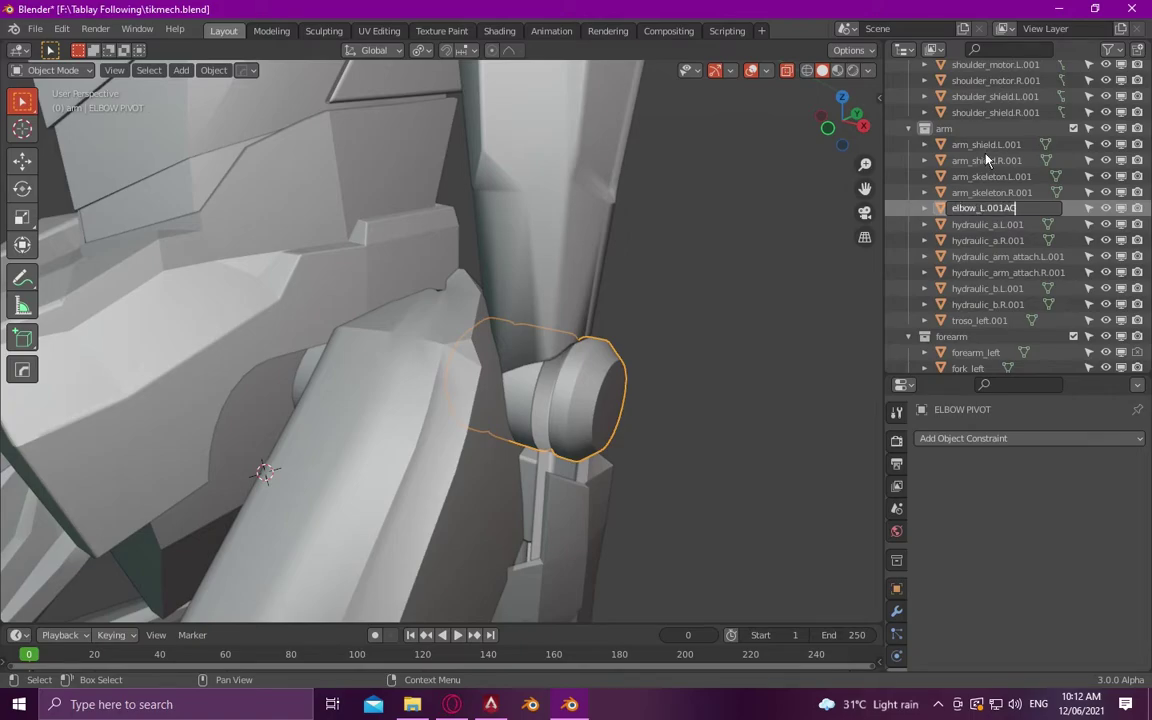
key("Return")
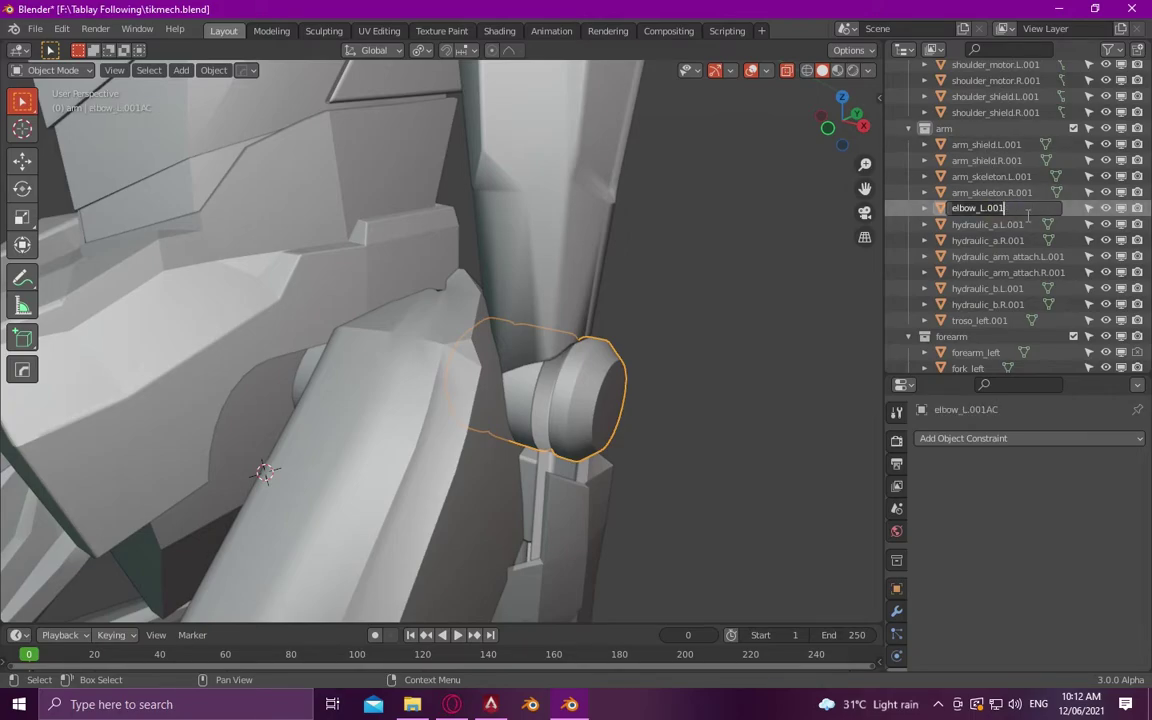
key("Return")
- Separate the elbow cylinder end off troso_left.001 and name it elbow_R.001
scroll(462, 300, "down", 5)
left_click(348, 283)
key("Tab")
scroll(300, 270, "up", 4)
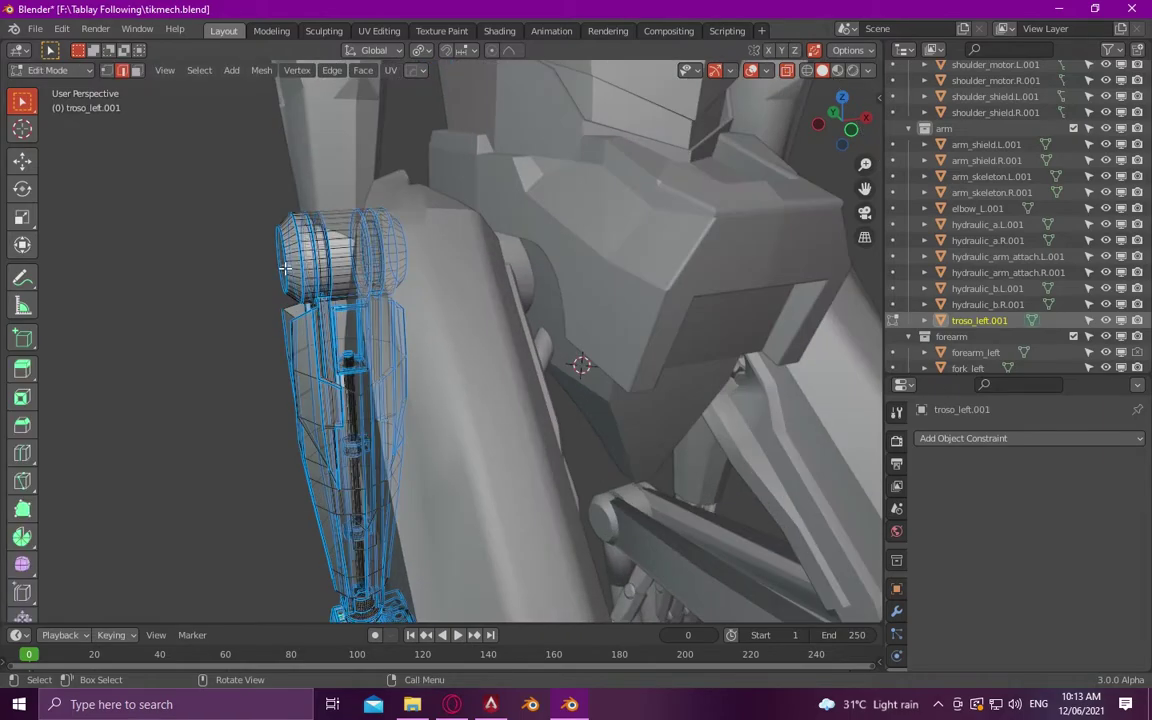
key("l")
scroll(285, 268, "up", 2)
key("l")
key("l")
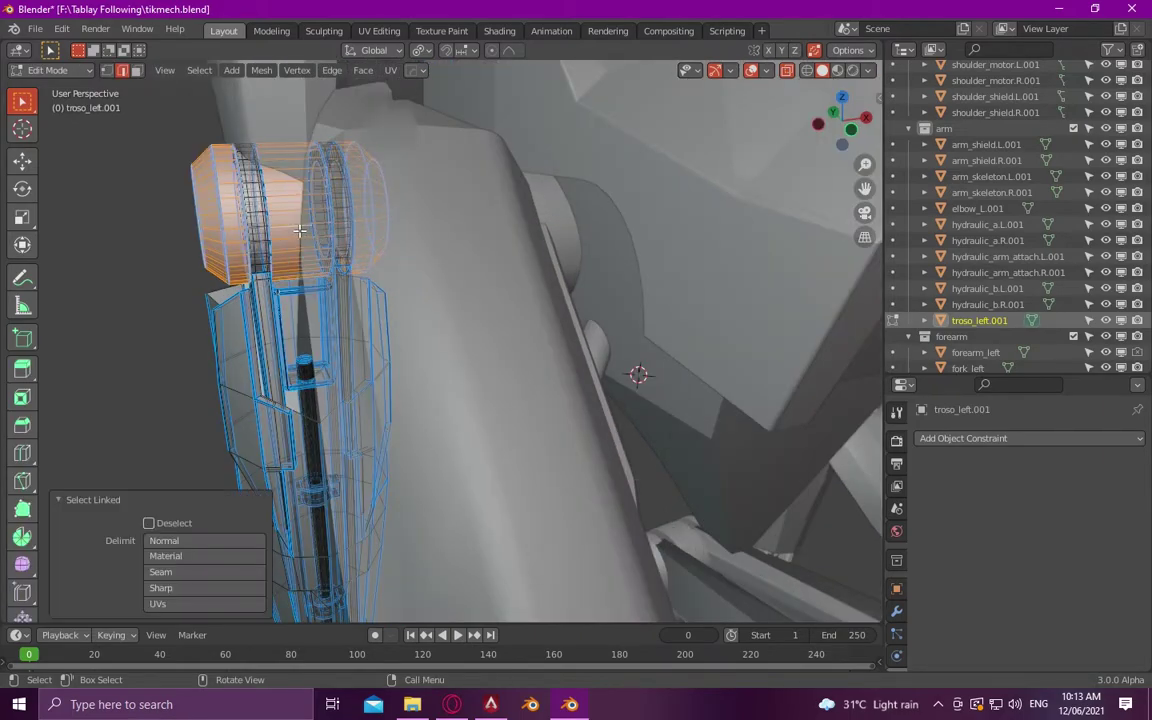
right_click(299, 230)
left_click(358, 490)
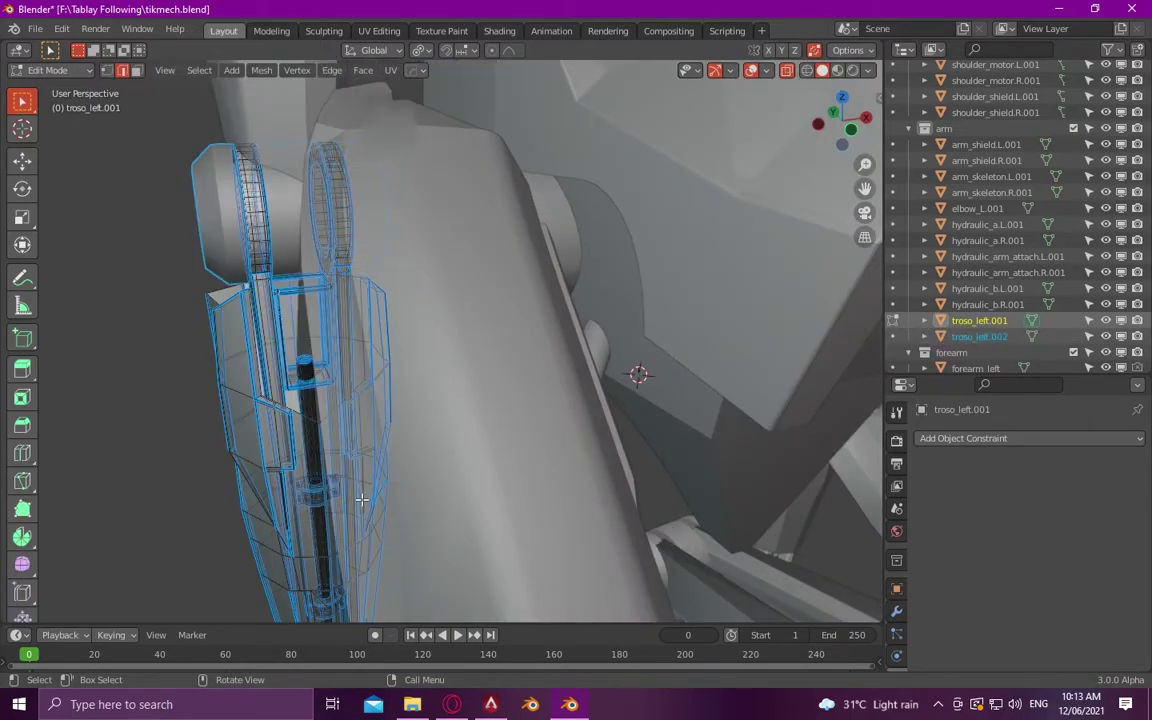
key("Tab")
left_click(236, 251)
double_click(978, 207)
type("elbow_L.001")
key("Return")
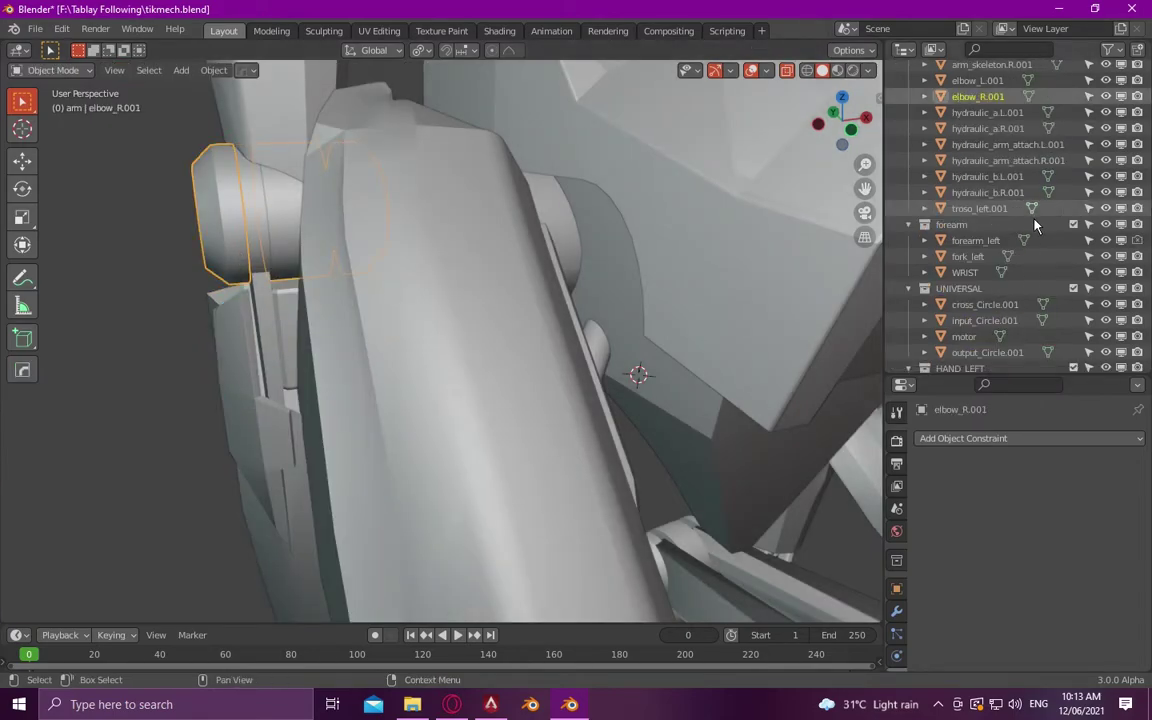
middle_click_drag(450, 330, 267, 327)
- Select the linked cylinder and strip parts of troso_left.001, then cancel a trial move
left_click(311, 270)
key("Tab")
key("l")
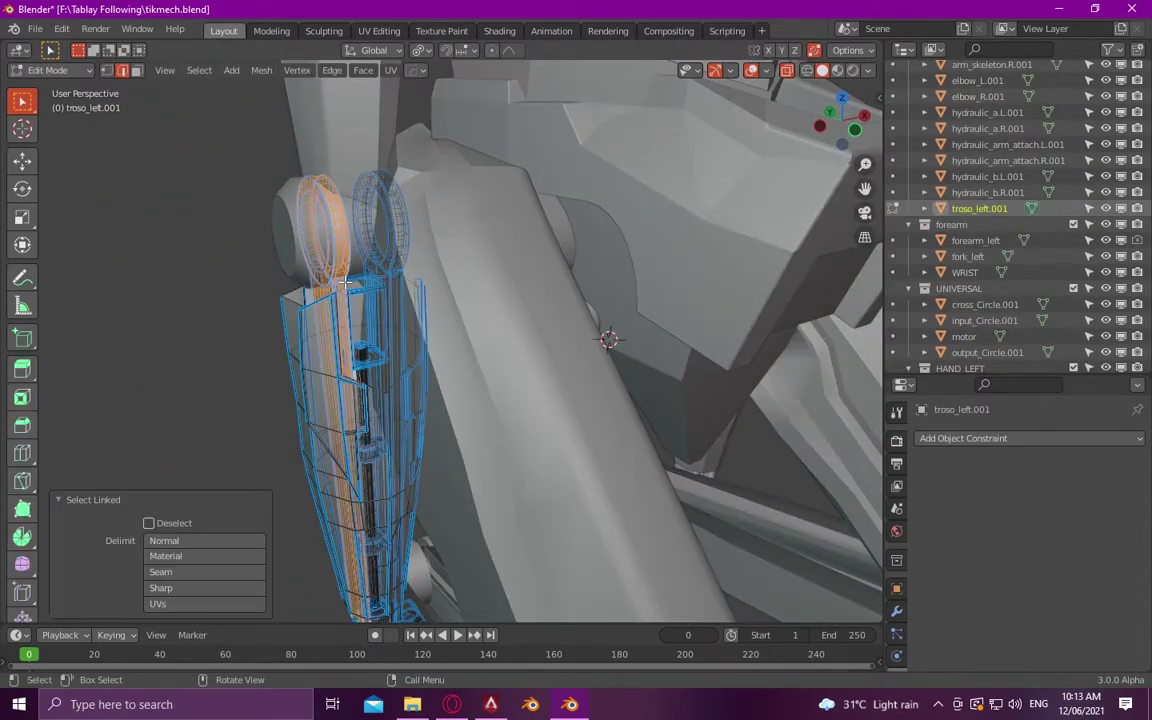
scroll(406, 270, "up", 3)
key("l")
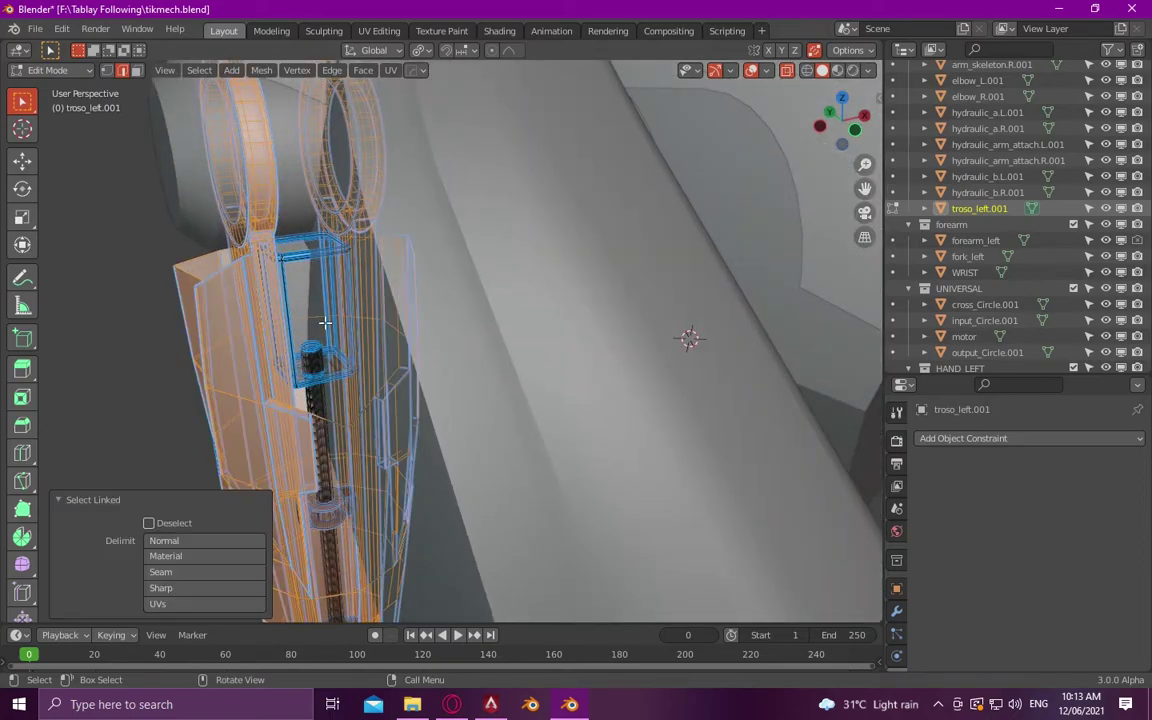
mouse_move(324, 321)
middle_mouse_down("shift")
mouse_move(241, 216)
mouse_move(257, 319)
middle_mouse_up("shift")
key("l")
key("l")
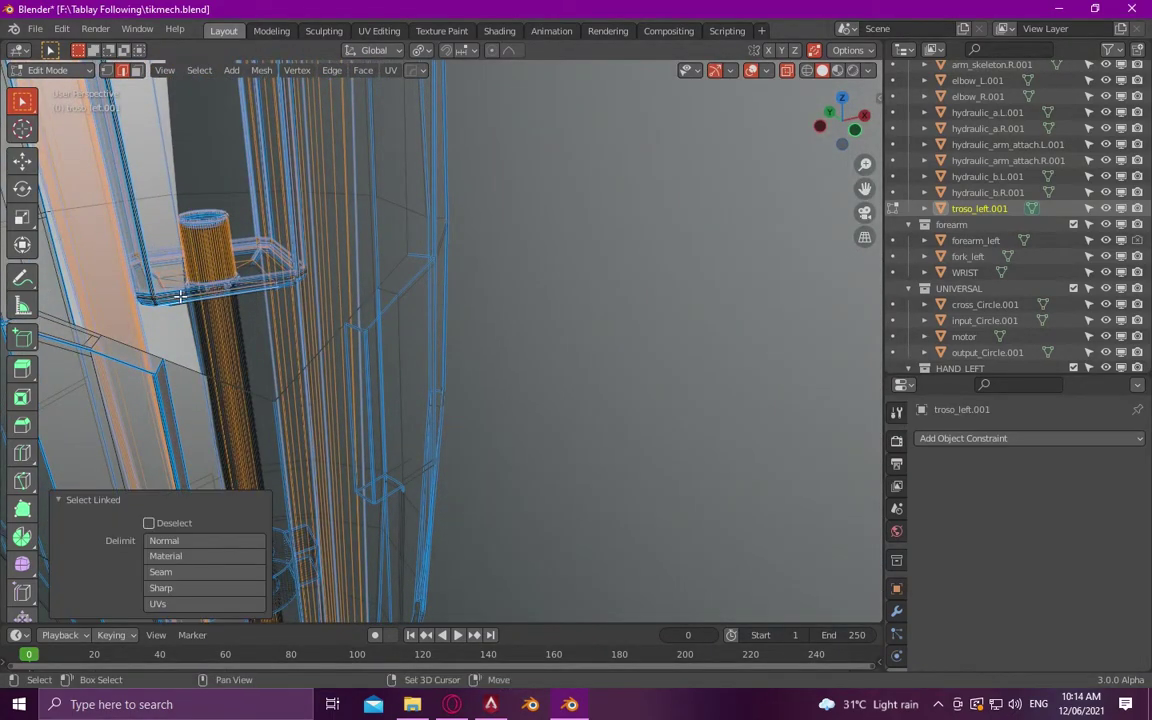
key("l")
key("g")
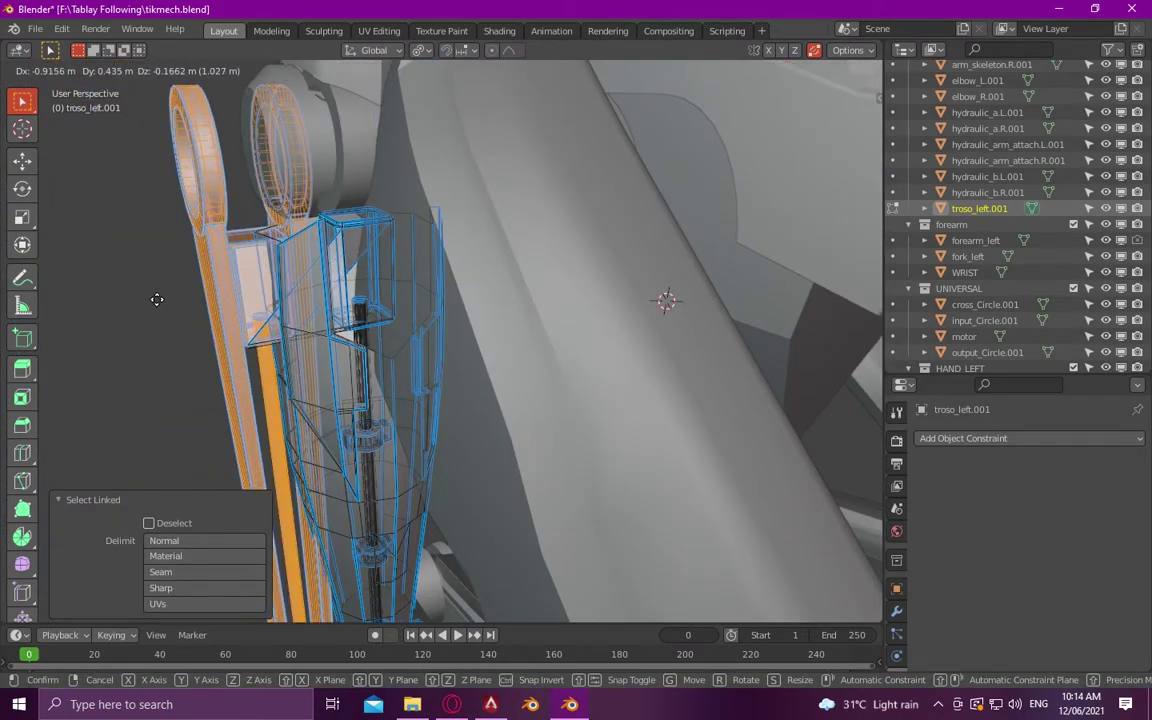
right_click(155, 297)
middle_click_drag(154, 298, 177, 306)
key("Tab")
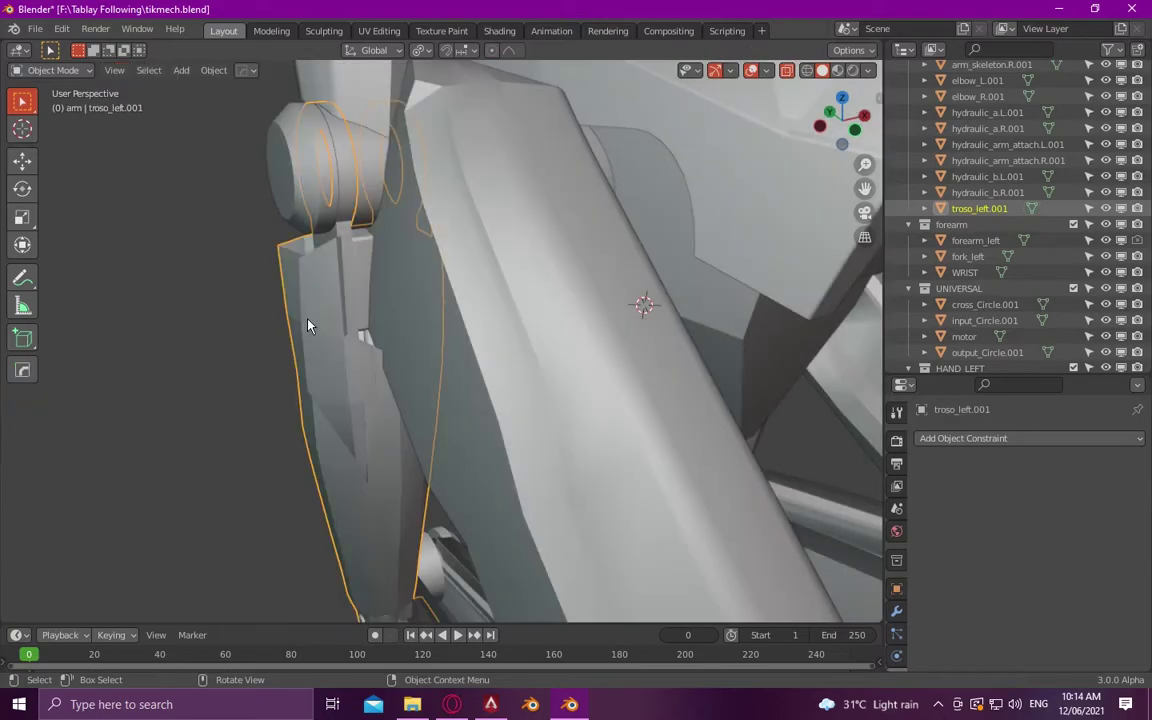
key("Tab")
scroll(307, 328, "down", 5)
key("Tab")
mouse_move(347, 399)
middle_mouse_down()
mouse_move(368, 349)
mouse_move(437, 348)
middle_mouse_up()
- Separate the forearm piece off troso_left.001 as troso_left.002 and begin renaming it
left_click(360, 370)
scroll(437, 348, "up", 4)
middle_click_drag(273, 371, 304, 361)
left_click(304, 361)
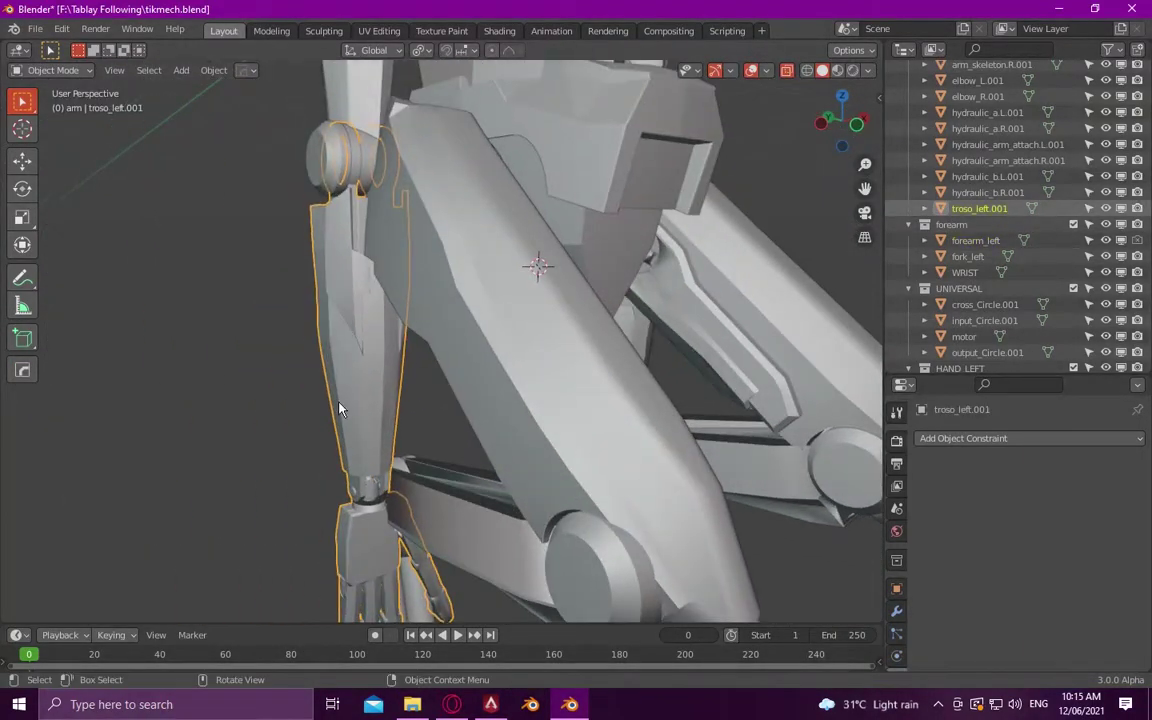
key("Tab")
key("l")
right_click(300, 440)
left_click(411, 489)
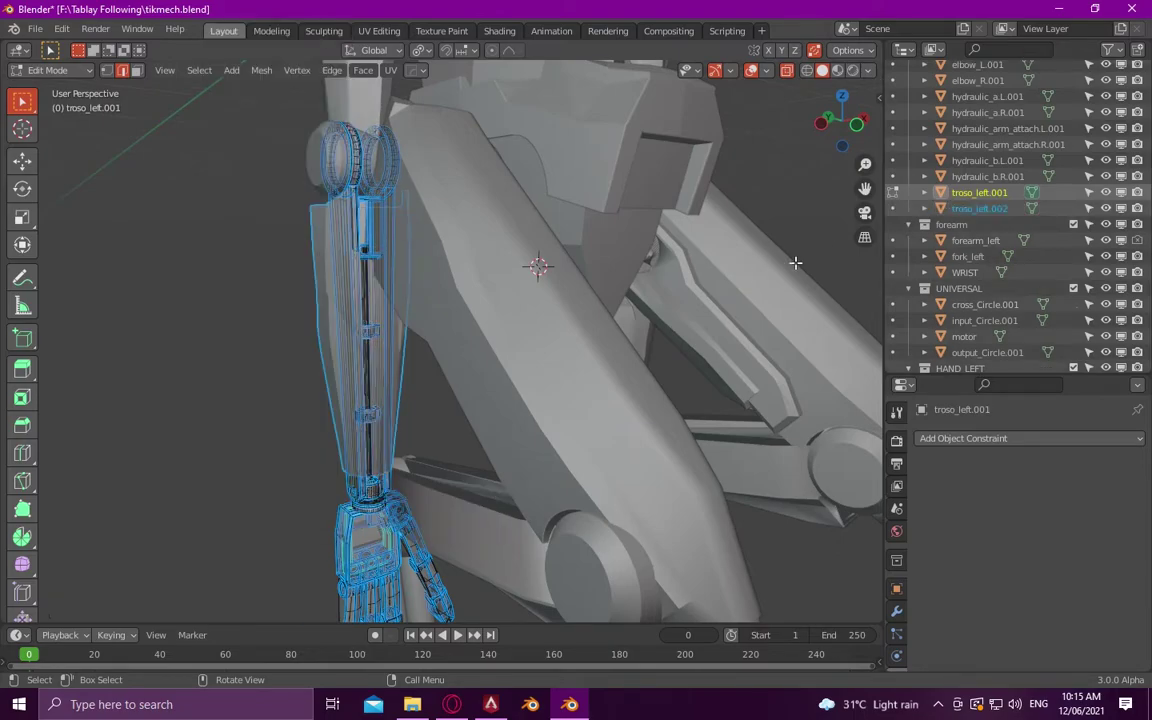
key("Tab")
left_click(980, 208)
type("forearm_shield.R")
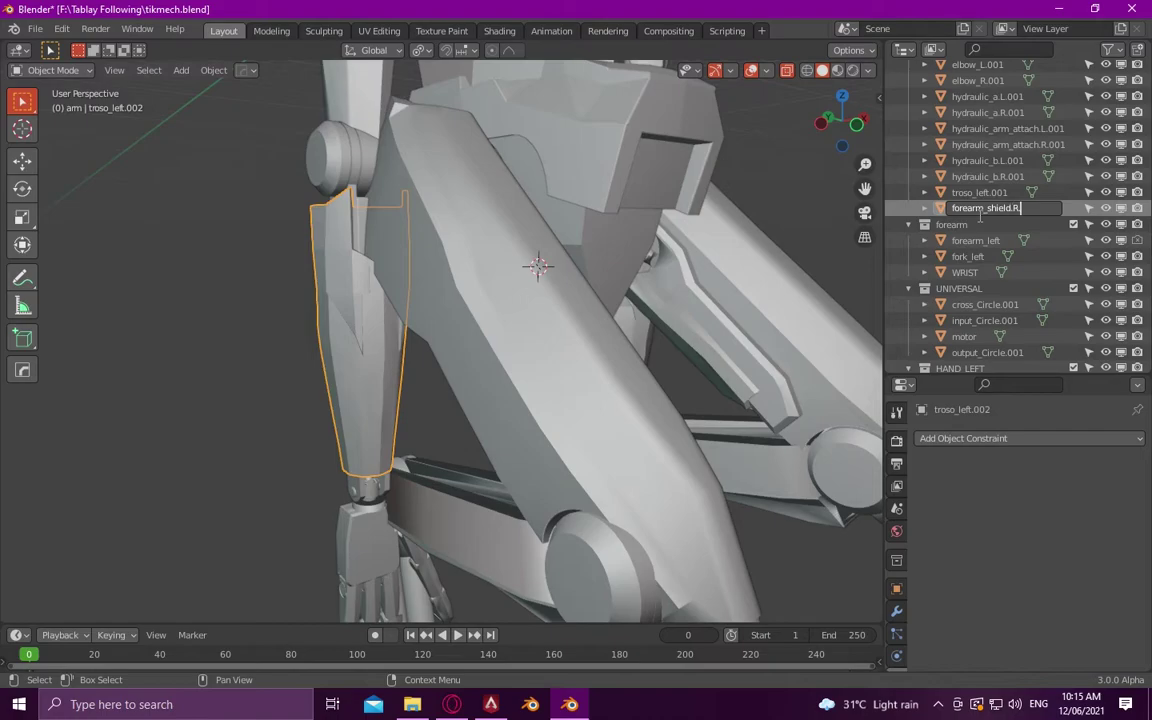
- Name the piece forearm_shield.R.001, move it into the forearm collection, and rename forearm_left to forearm_shield.L.001
key("Return")
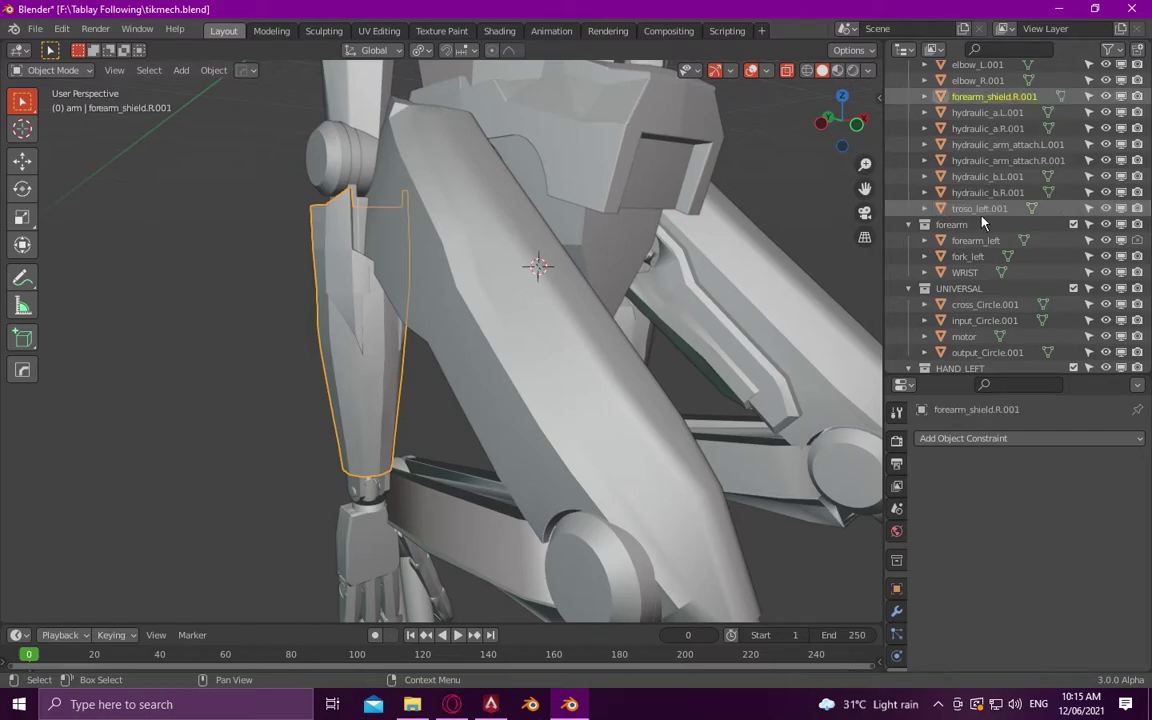
middle_click_drag(640, 300, 524, 380)
left_click(524, 380)
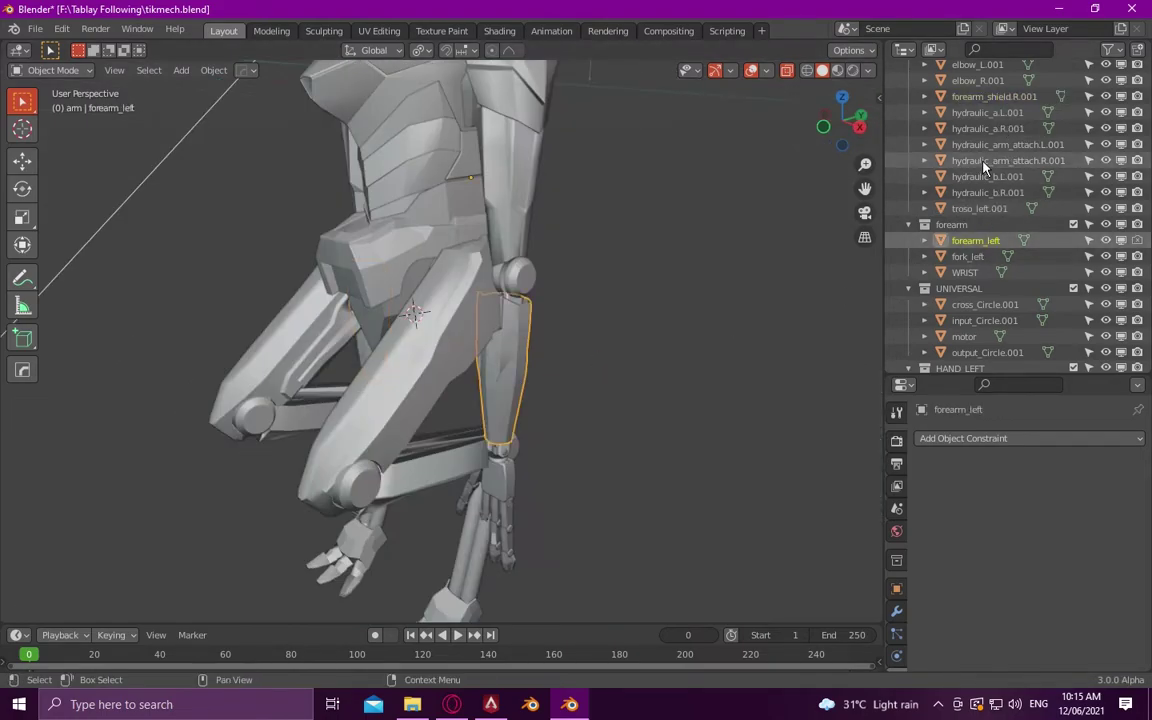
left_click_drag(994, 96, 951, 224)
double_click(975, 208)
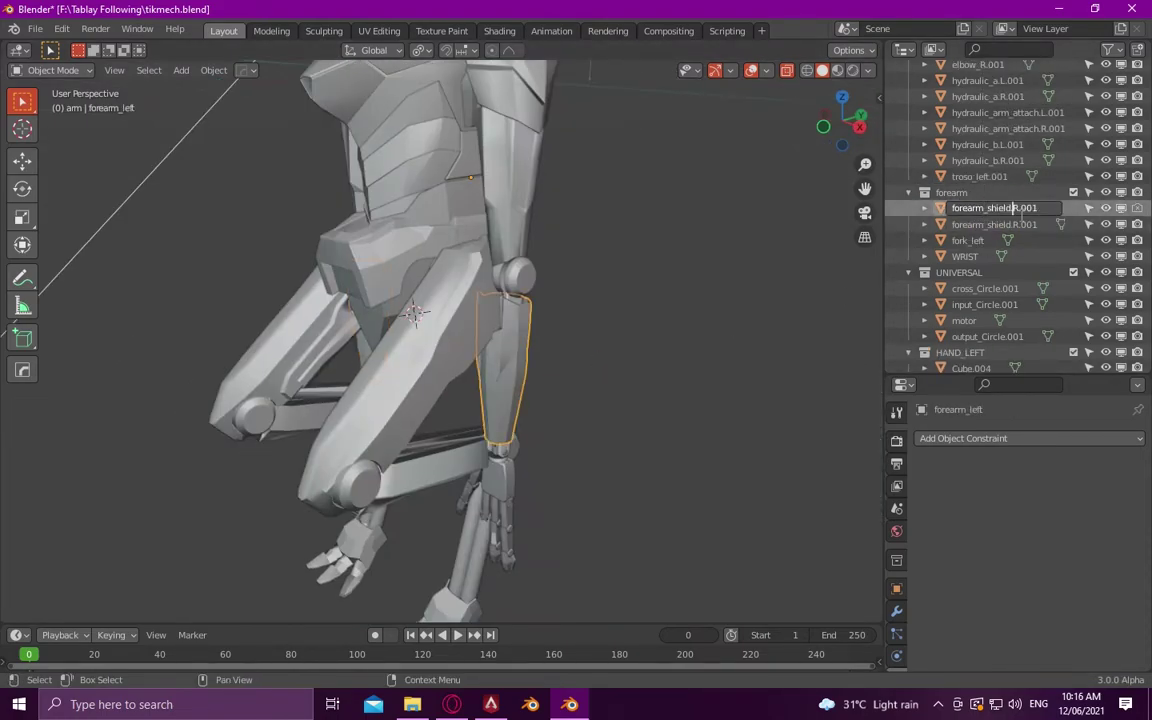
type("L")
key("Return")
- Join fork_left and input_Circle.001 into motor and rename the result forearm_skeleton.L.001
middle_click_drag(649, 328, 469, 339)
scroll(631, 388, "up", 5)
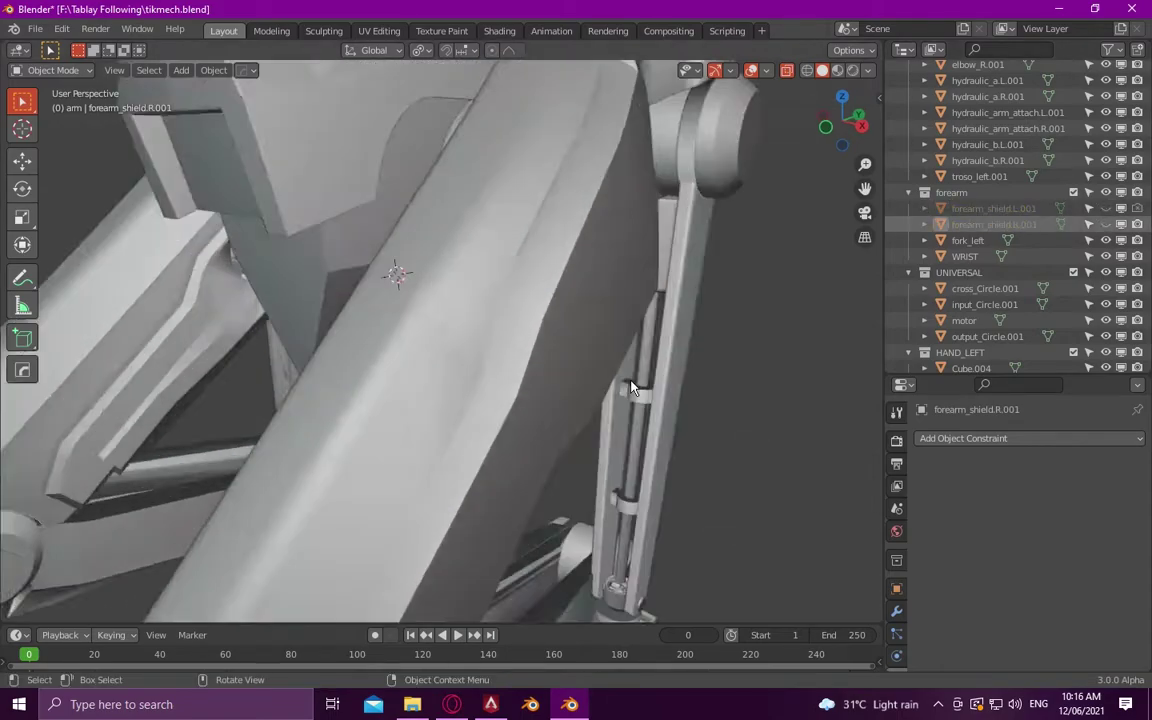
left_click(631, 388)
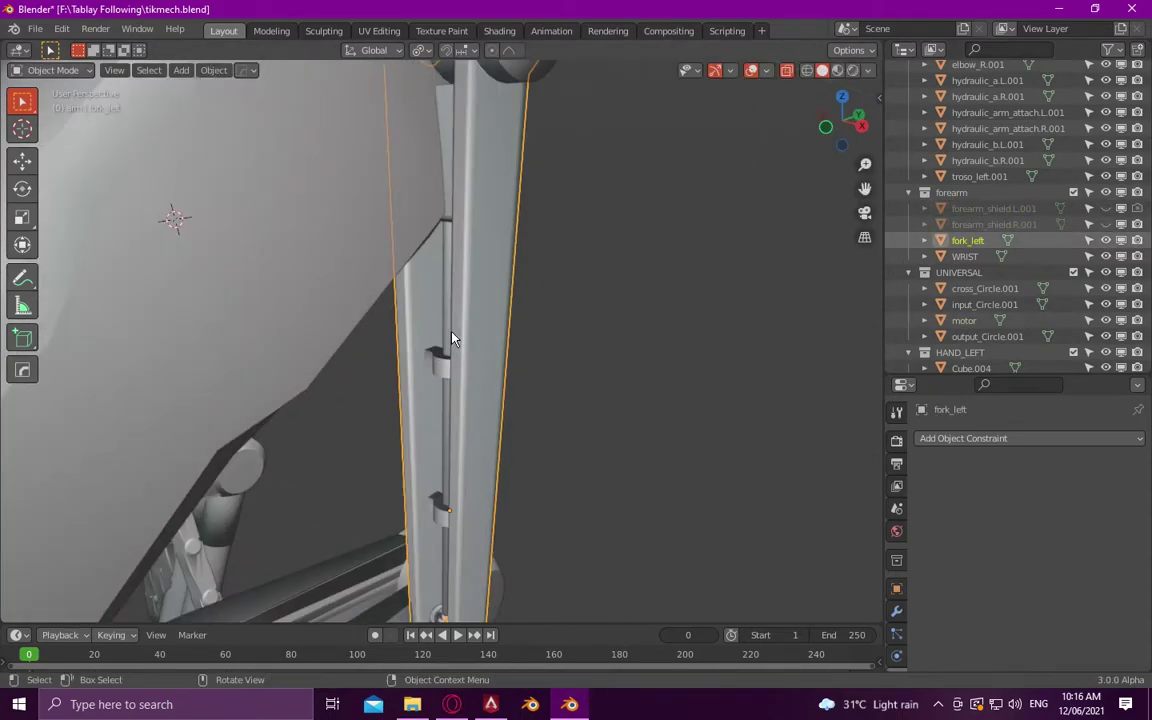
scroll(452, 338, "up", 2)
scroll(519, 321, "down", 3)
scroll(465, 355, "up", 3)
left_click(509, 342)
scroll(509, 342, "down", 3)
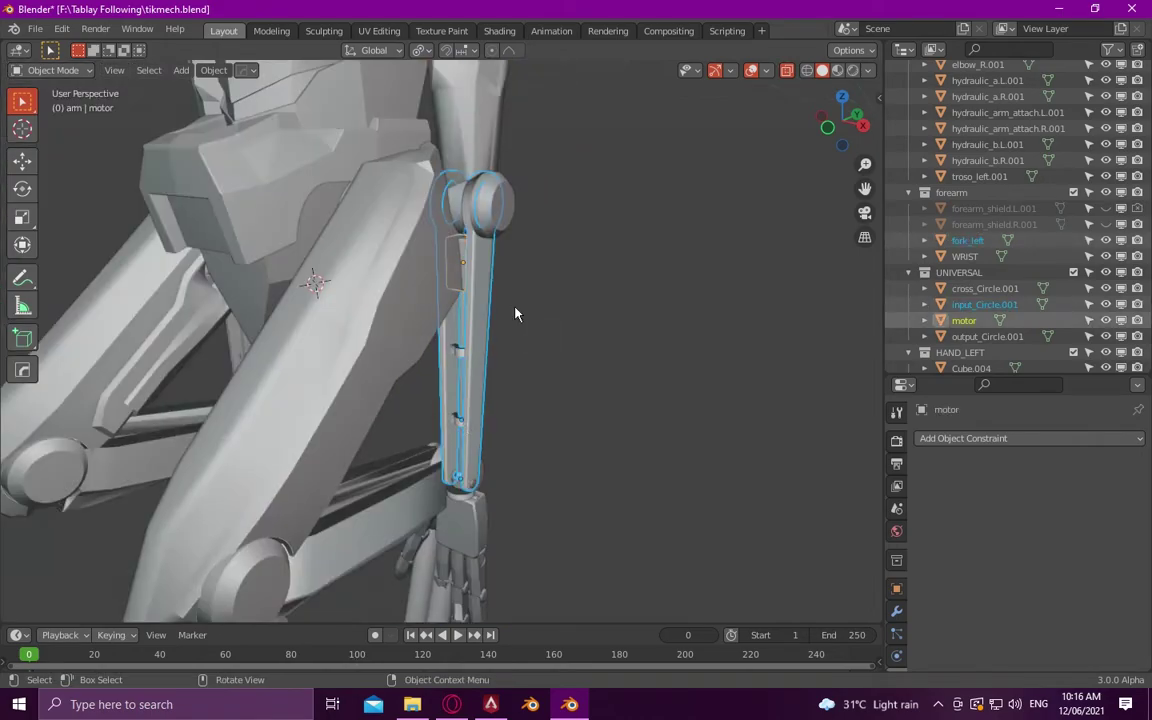
scroll(463, 275, "up", 2)
right_click(475, 390)
left_click(400, 664)
scroll(473, 430, "down", 2)
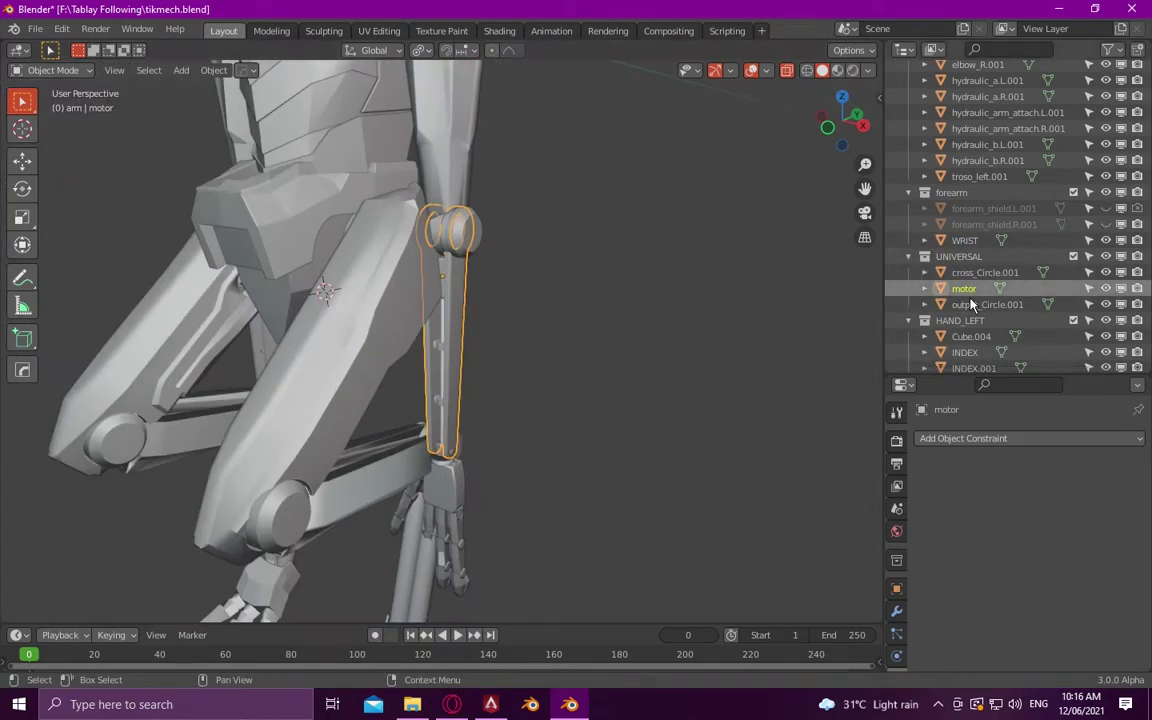
double_click(970, 288)
type("fore")
scroll(988, 258, "down", 2)
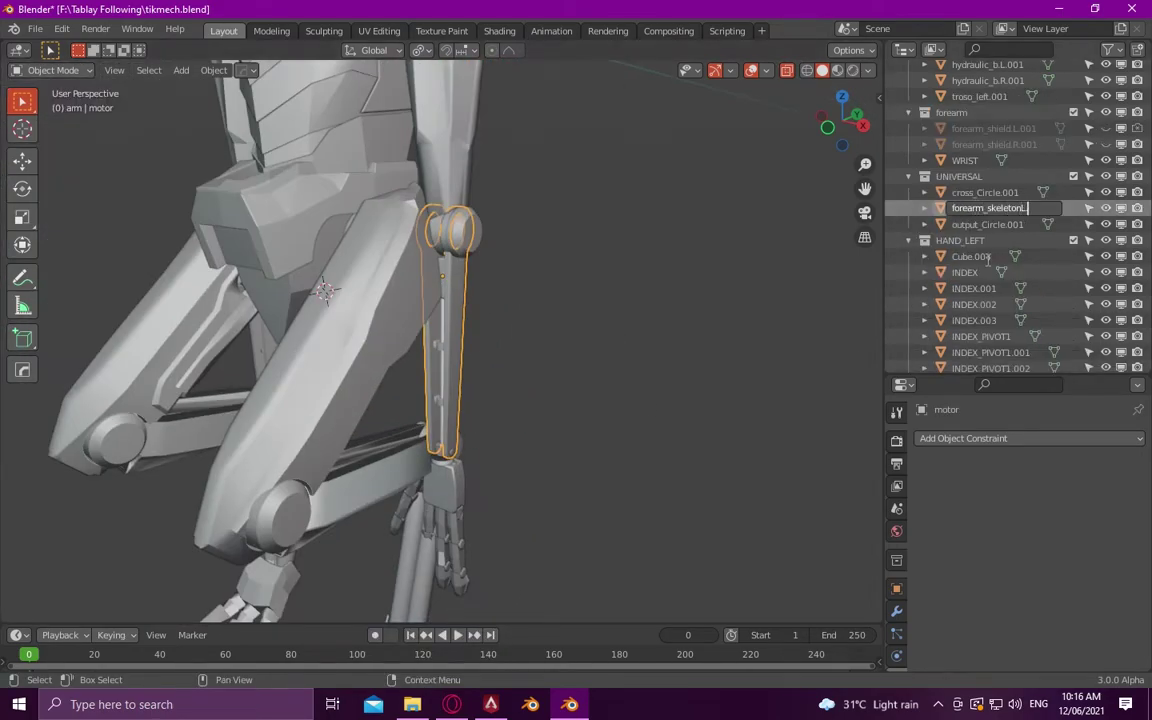
key("Return")
- Separate the first linked part of the troso_left.001 piston into its own object
middle_click_drag(583, 278, 345, 320)
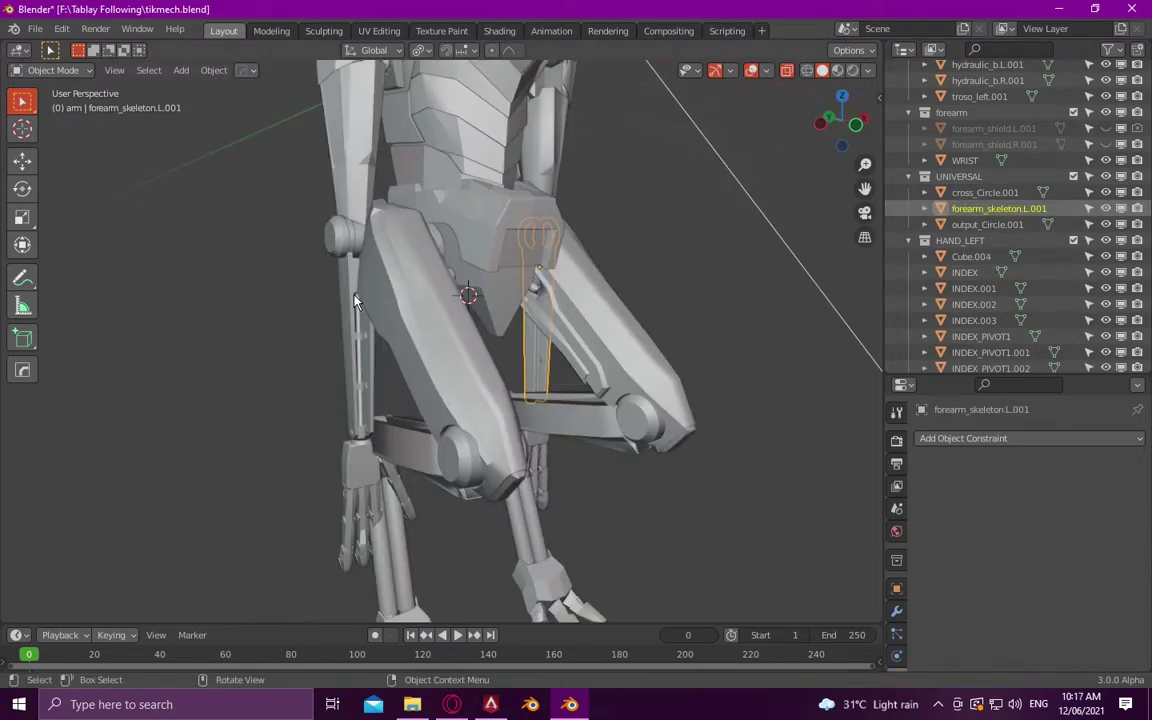
left_click(345, 320)
key("Tab")
scroll(300, 310, "up", 5)
scroll(290, 295, "down", 3)
scroll(370, 290, "down", 2)
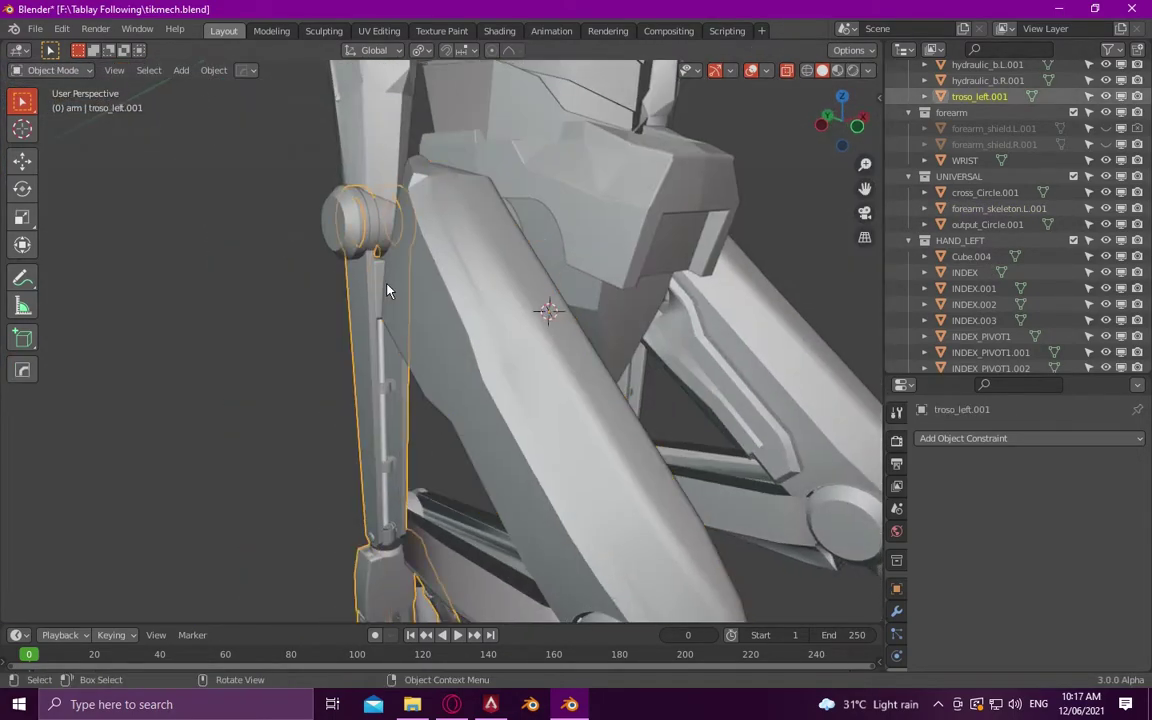
key("l")
key("l")
right_click(410, 446)
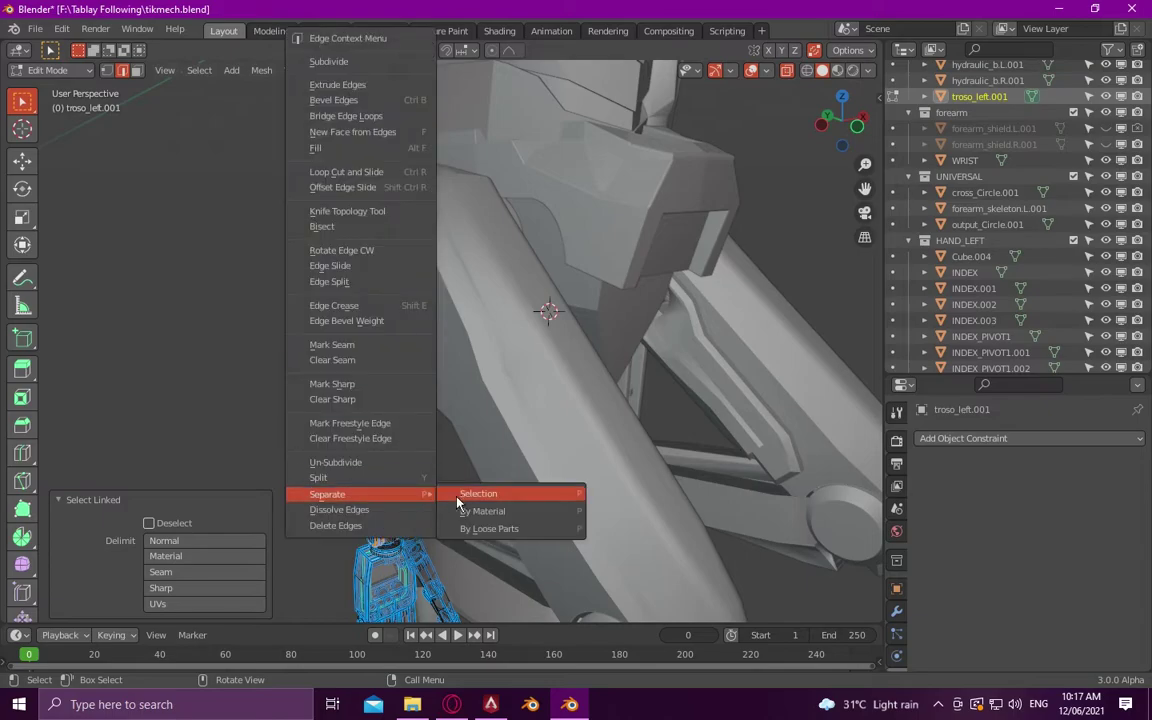
left_click(470, 489)
key("Tab")
- Separate the top cylinder, rod and lower rod parts into individual objects
middle_click_drag(316, 454, 259, 321)
left_click(327, 229)
key("Tab")
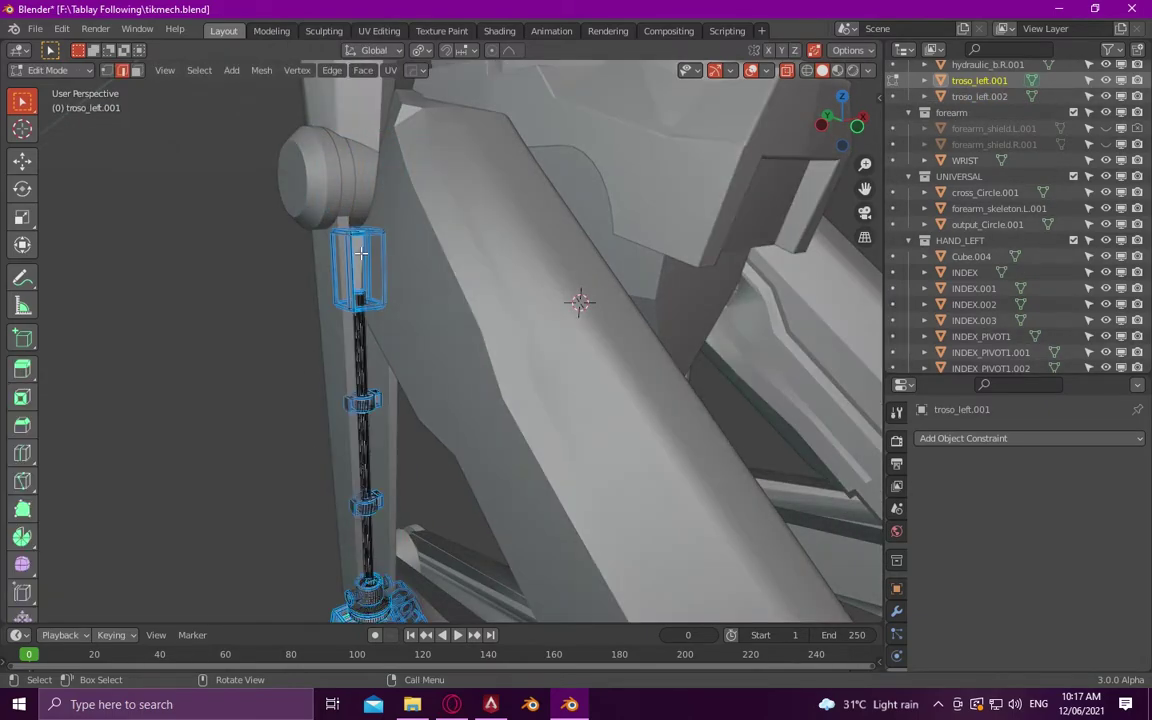
key("l")
right_click(370, 257)
left_click(434, 494)
key("l")
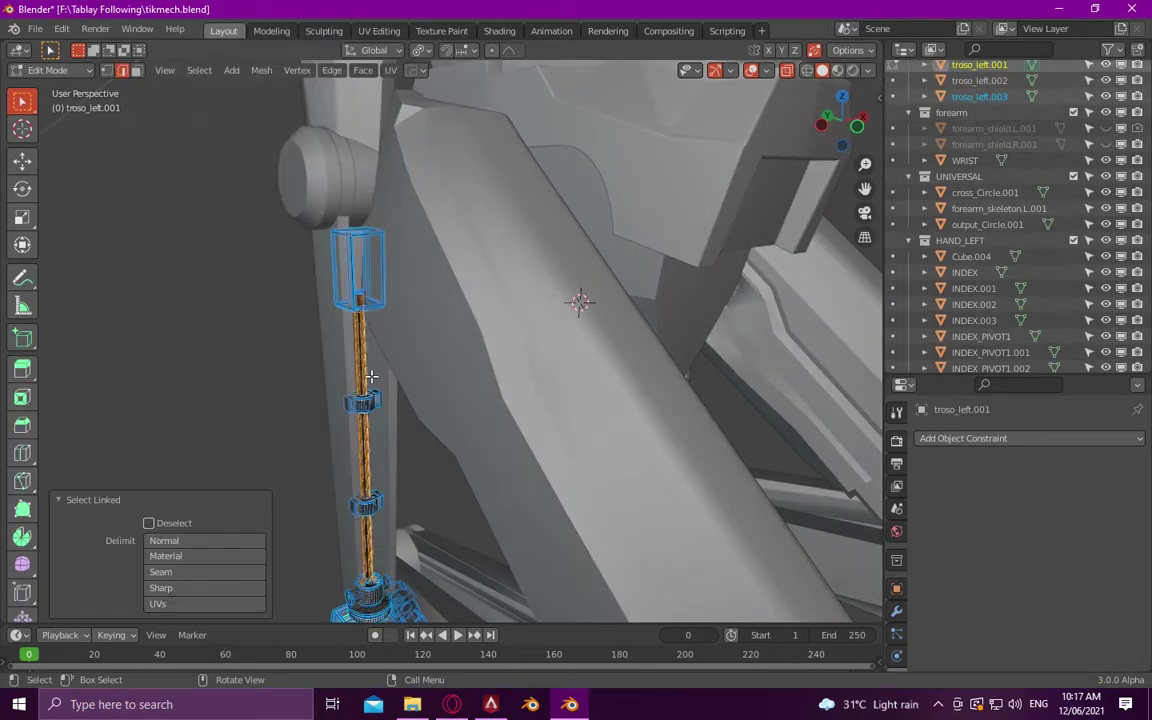
right_click(367, 378)
left_click(437, 491)
key("l")
right_click(375, 437)
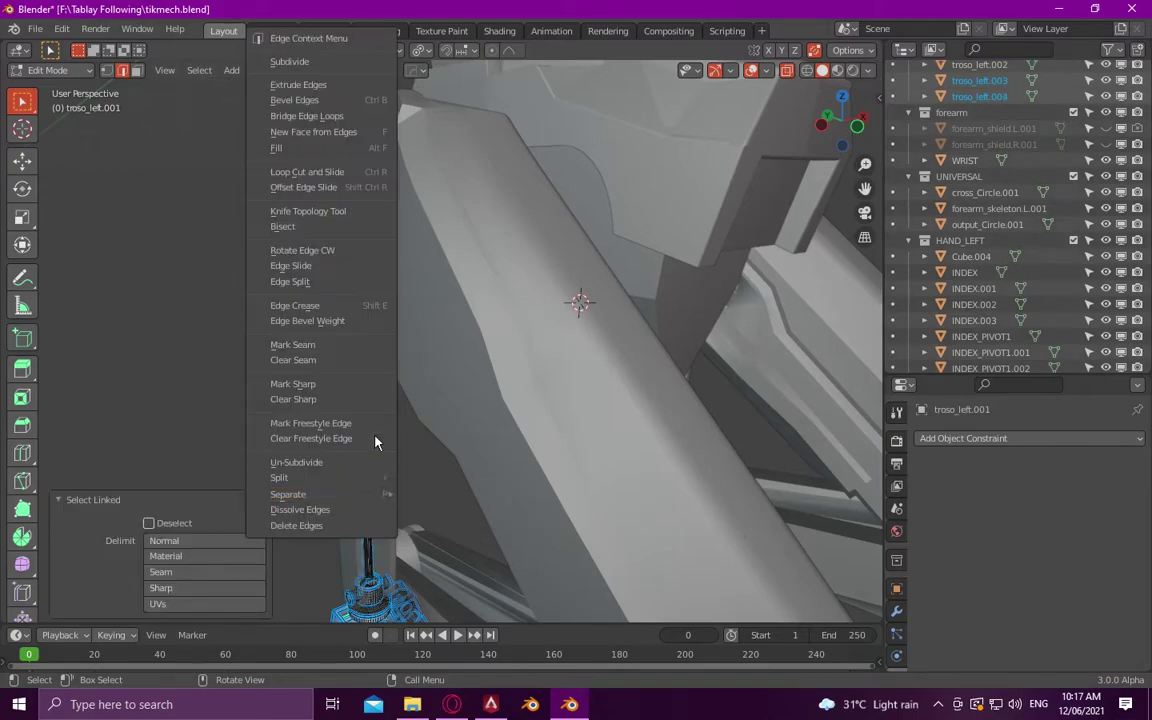
left_click(425, 491)
key("l")
right_click(400, 496)
left_click(420, 492)
key("Tab")
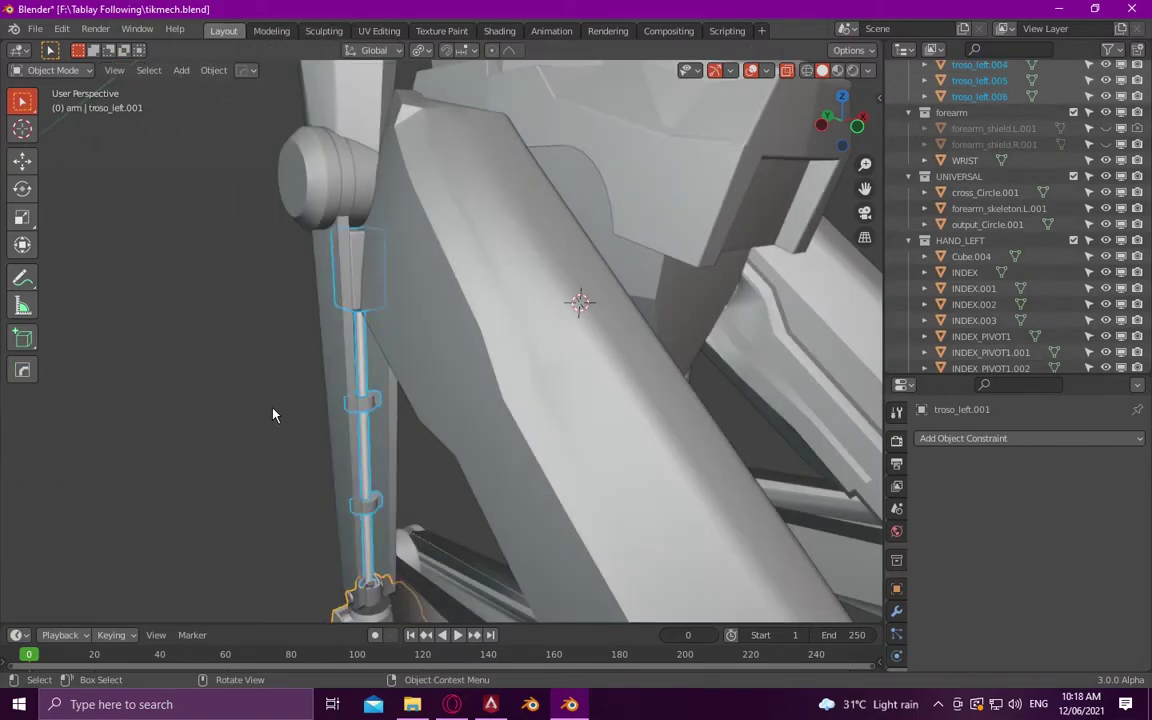
- Hide the separated shell pieces troso_left.002 to .004
left_click(355, 348)
scroll(901, 263, "up", 5)
scroll(901, 250, "up", 2)
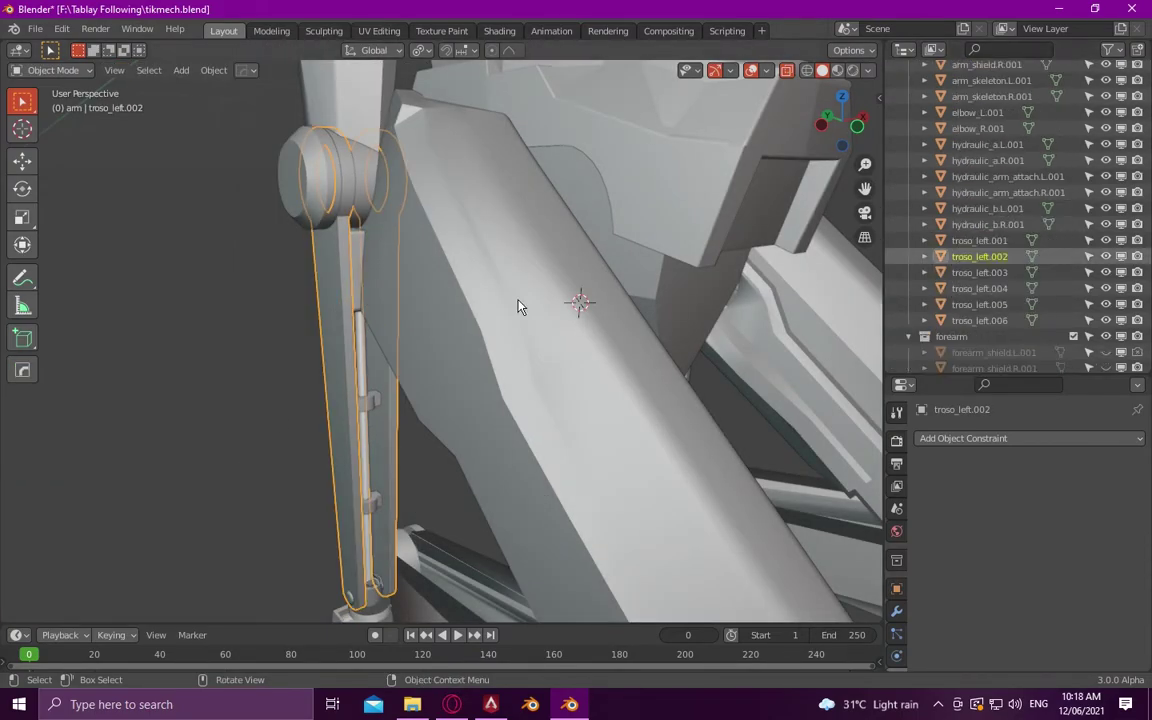
key("h")
left_click(362, 352)
mouse_move(362, 352)
middle_mouse_down()
mouse_move(256, 364)
mouse_move(271, 410)
middle_mouse_up()
scroll(271, 410, "down", 5)
scroll(349, 350, "up", 5)
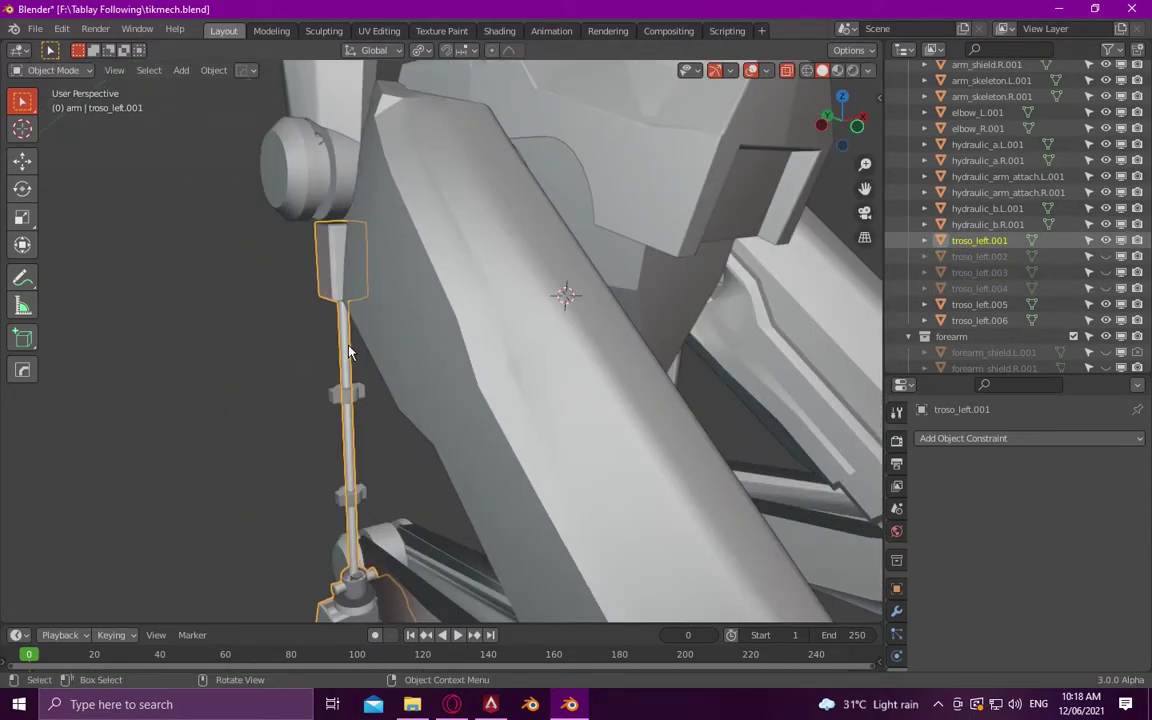
- In Edit Mode on troso_left.001, delete the rod's top cap vertices
key("Tab")
key("ctrl+l")
key("x")
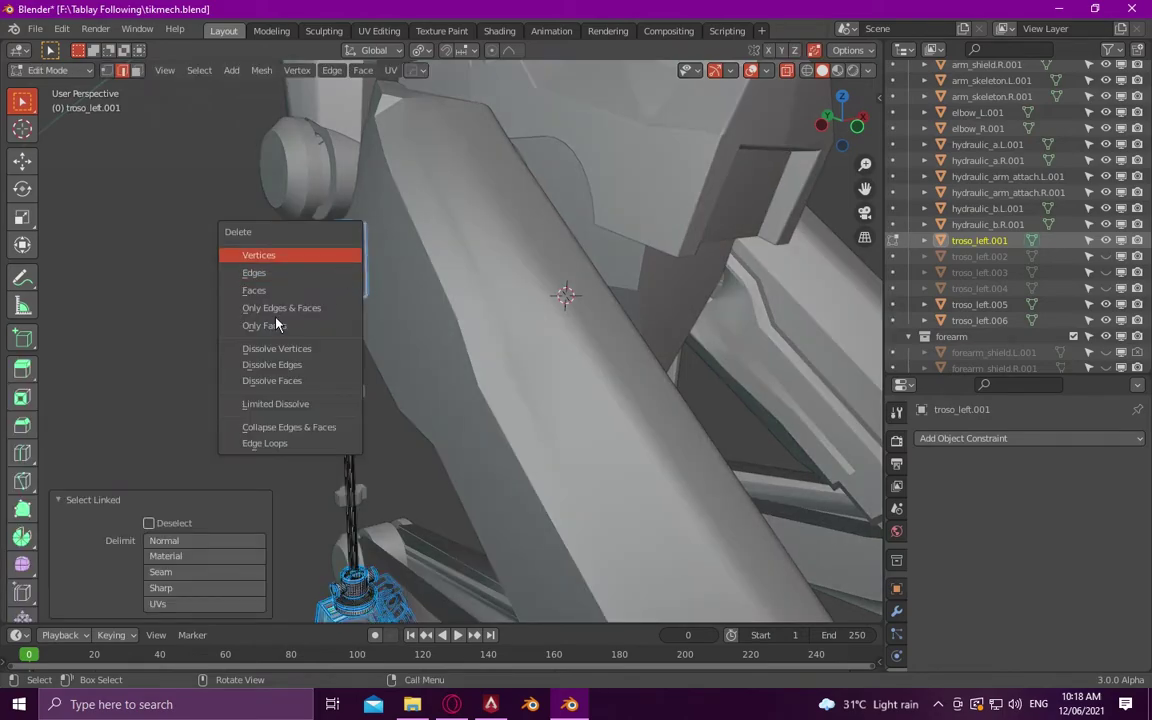
left_click(250, 231)
- Try selecting the rod's connected geometry, backing out of delete and undoing several times
key("ctrl+l")
key("x")
key("Escape")
key("ctrl+z")
key("ctrl+shift+z")
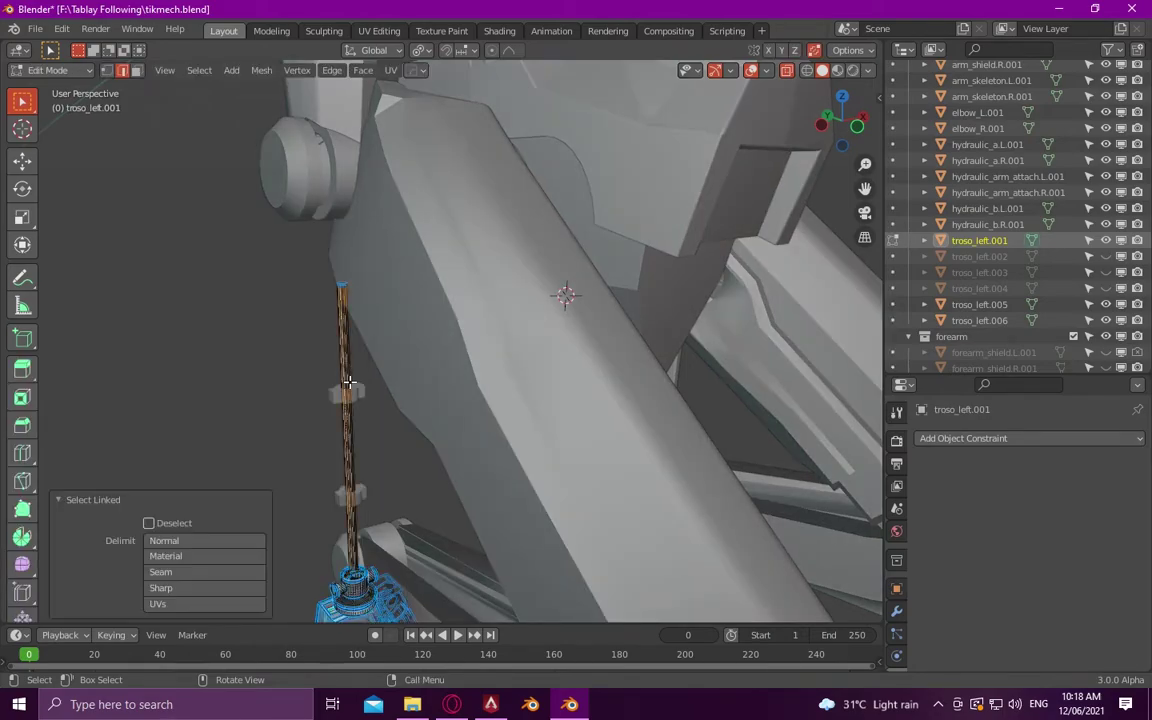
key("ctrl+z")
key("ctrl+shift+z")
key("ctrl+z")
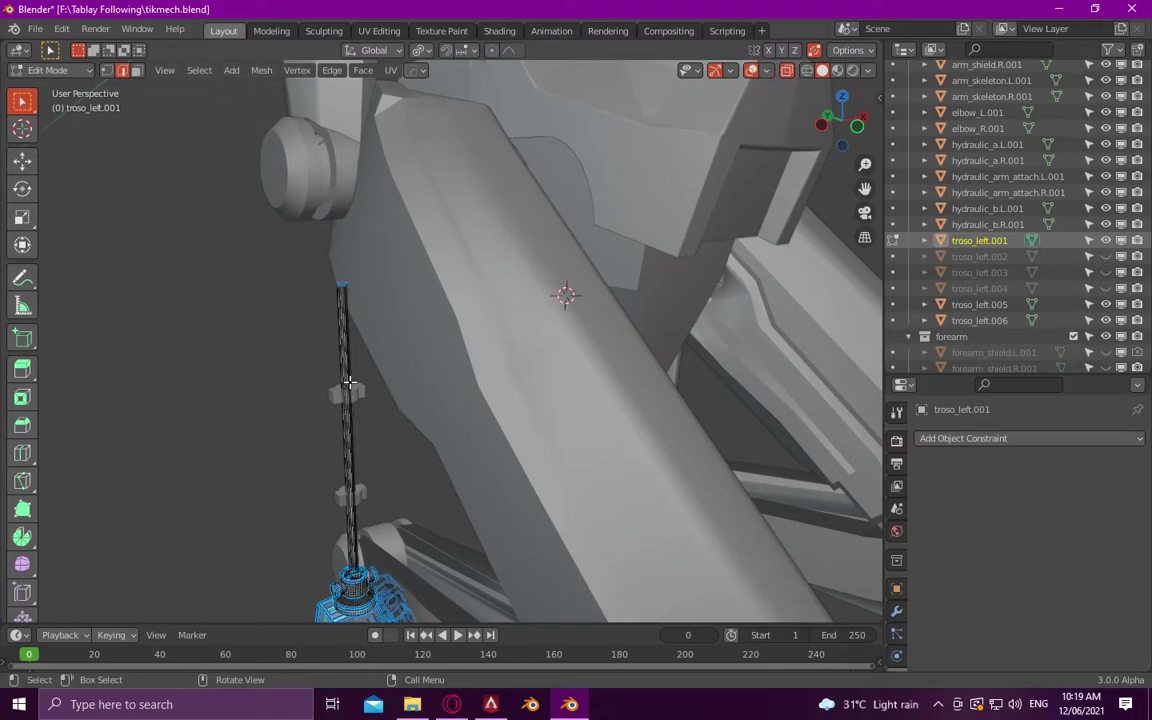
key("ctrl+l")
key("x")
key("Escape")
key("ctrl+z")
- Reselect the rod's linked geometry, delete its vertices and return to Object Mode
scroll(271, 372, "down", 5)
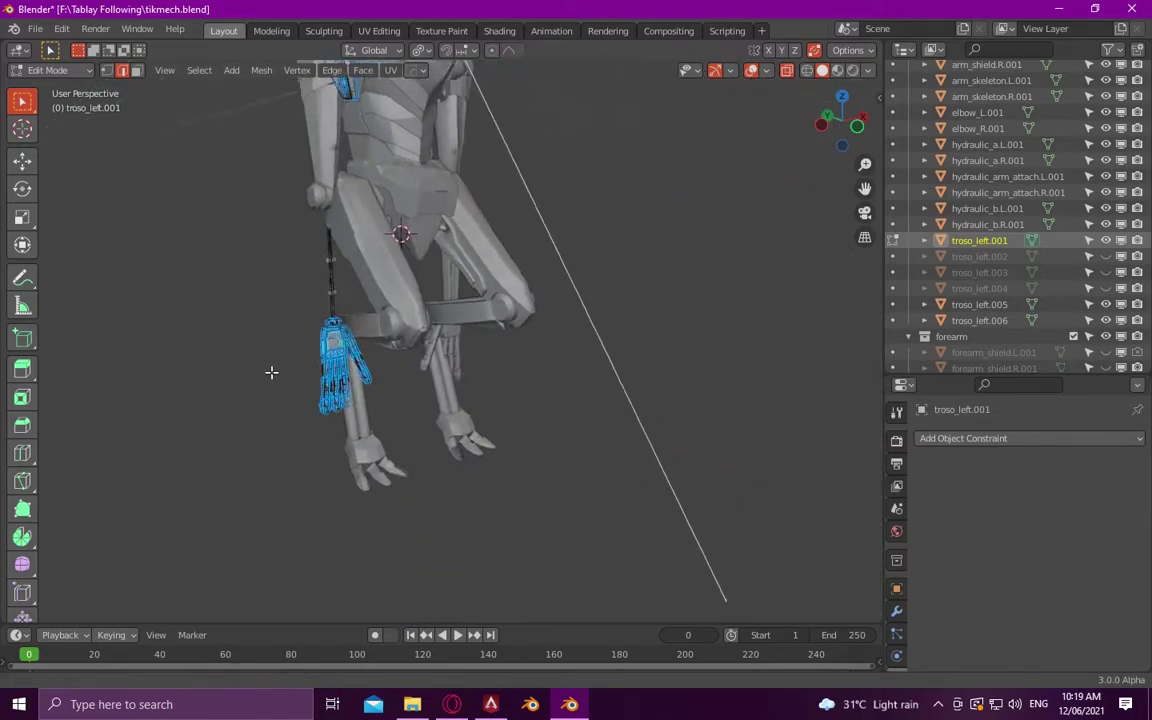
scroll(271, 372, "up", 5)
key("ctrl+l")
key("ctrl+z")
key("ctrl+l")
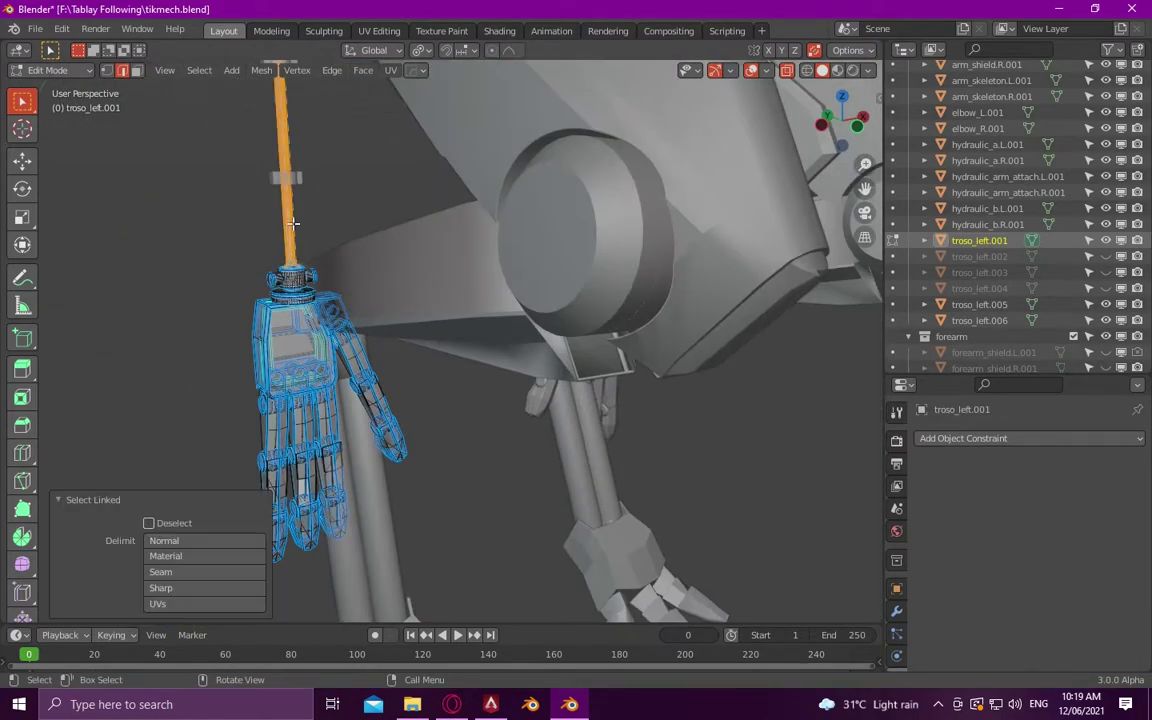
middle_click_drag(292, 240, 244, 312)
key("x")
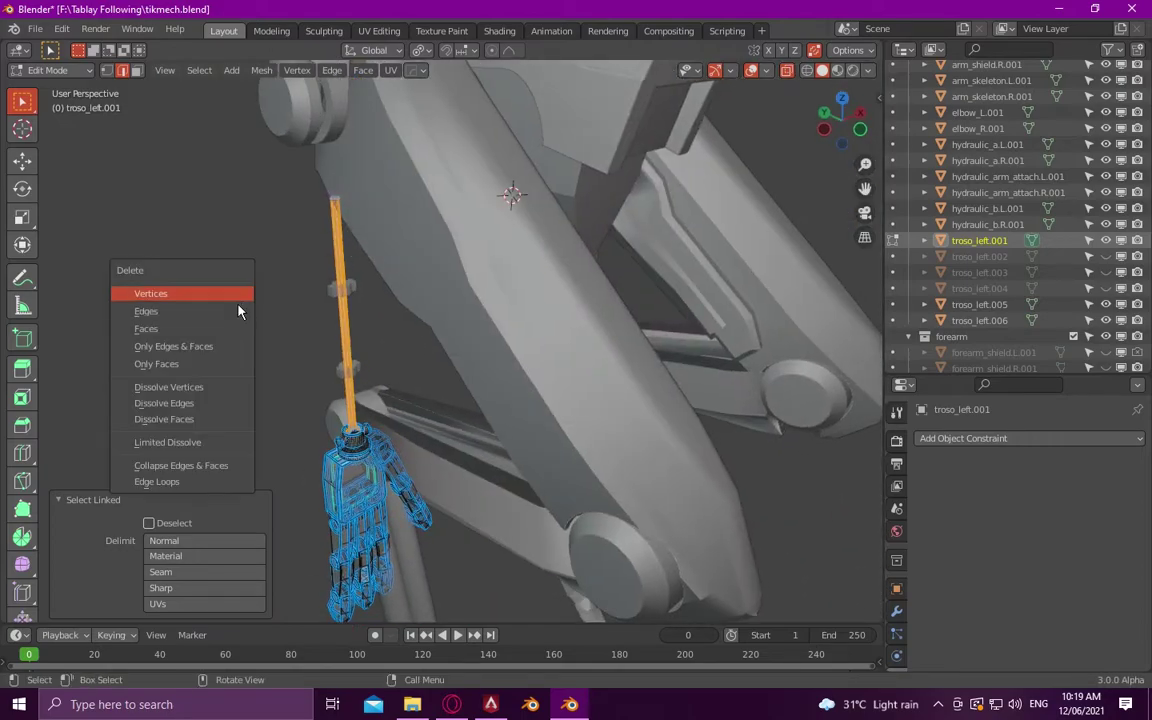
left_click(235, 289)
key("Tab")
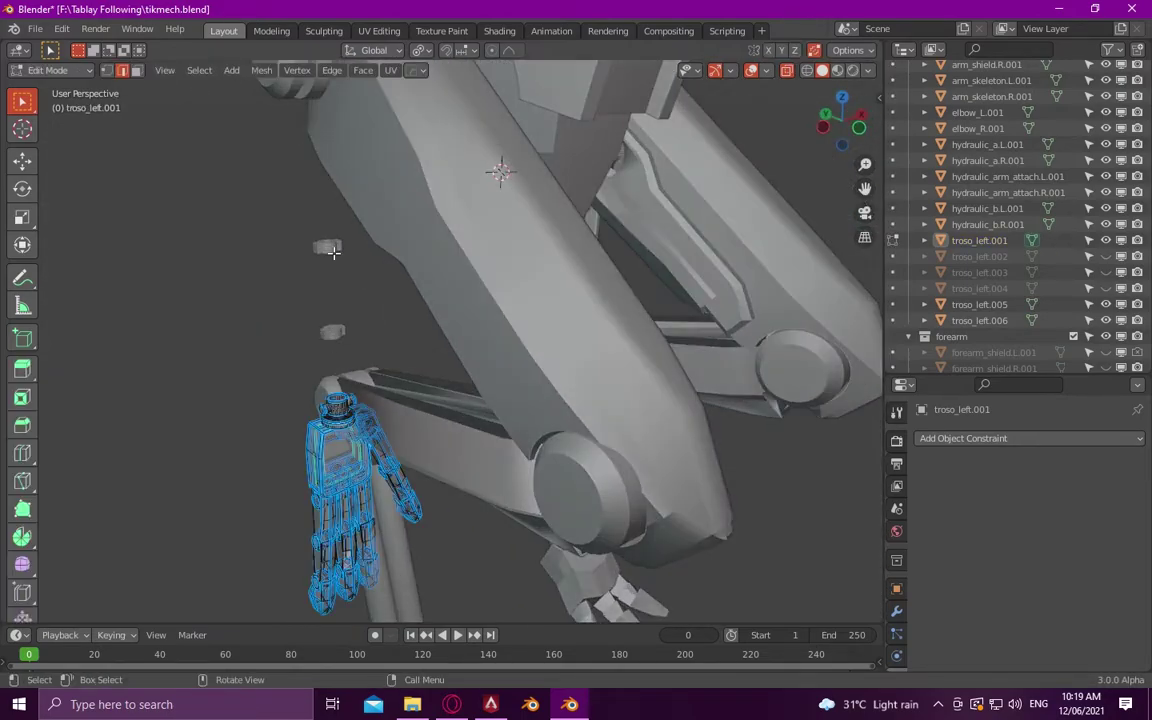
- Delete the small leftover piston piece and unhide the hidden shell pieces
left_click(302, 230)
key("Delete")
key("alt+h")
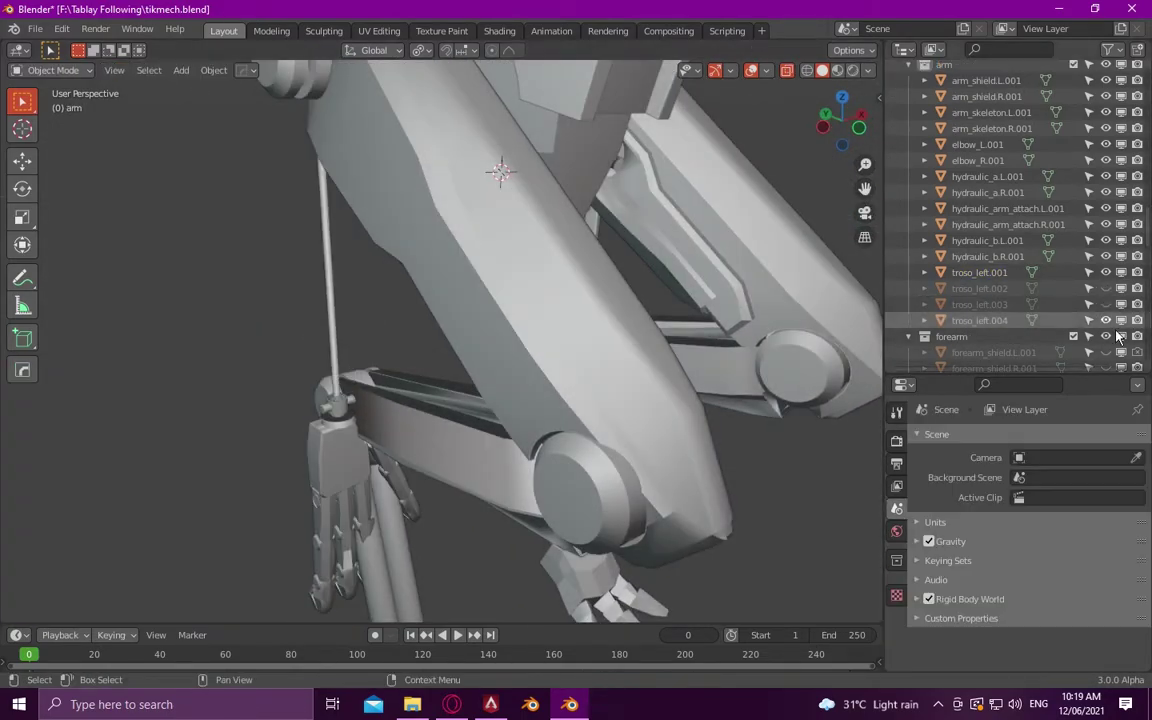
- Select the troso_left pieces, trying then cancelling a move of troso_left.004
left_click(333, 192)
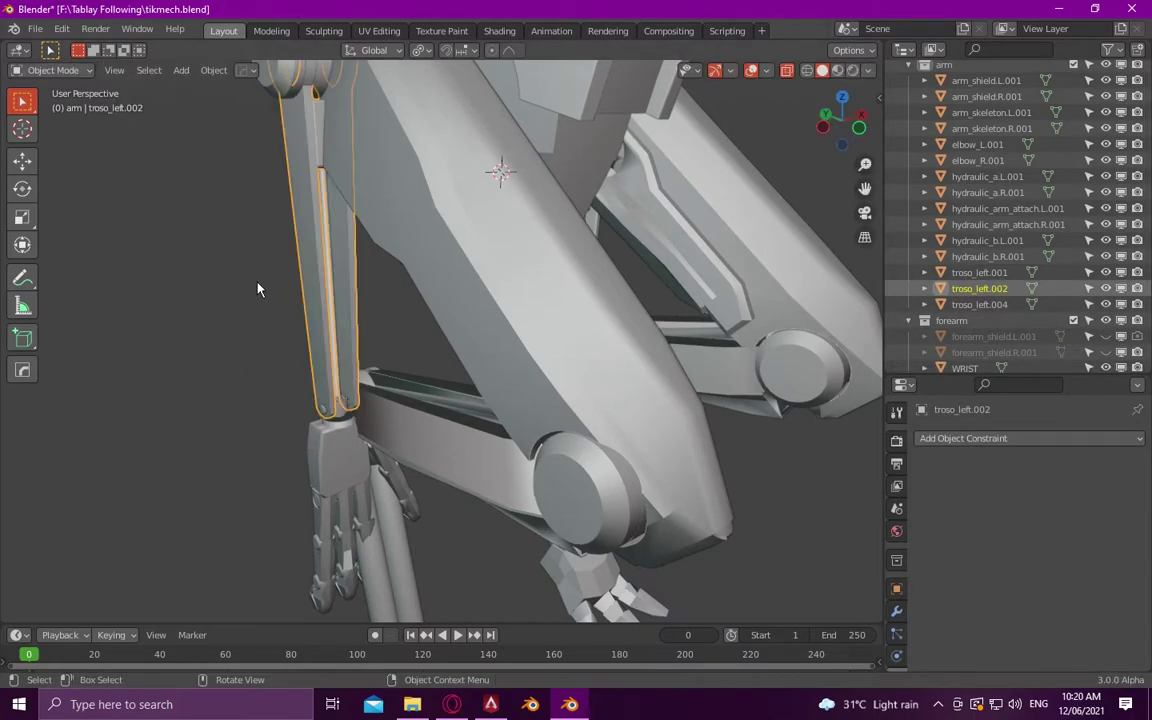
key("Delete")
left_click(304, 266)
key("g")
right_click(190, 301)
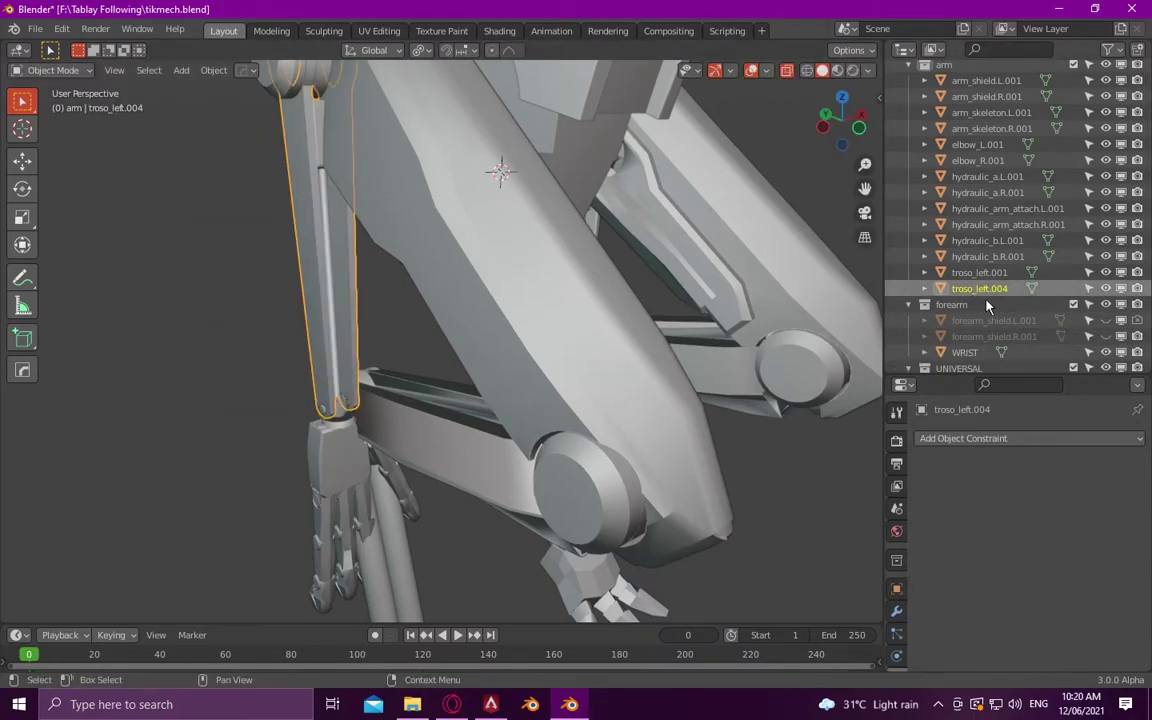
scroll(1000, 250, "up", 1)
key("Home")
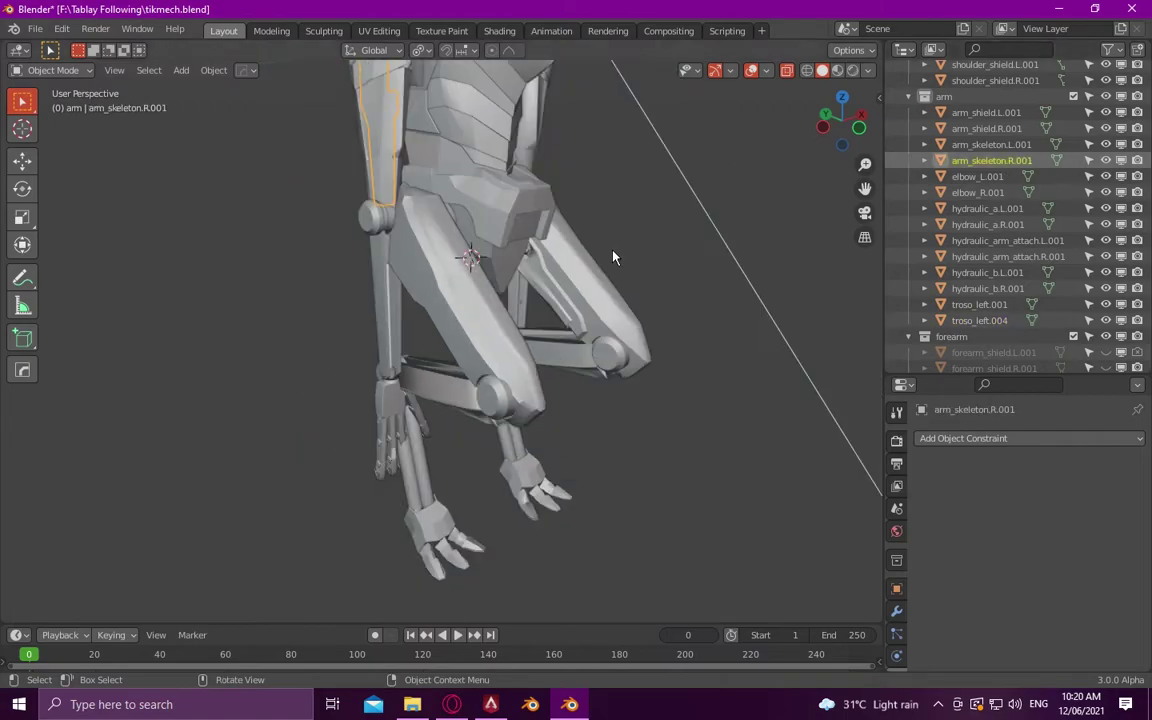
left_click(551, 224)
scroll(928, 285, "down", 1)
- Move forearm_skeleton.L.001 into the forearm collection
middle_click_drag(705, 297, 760, 300)
left_click_drag(998, 304, 951, 208)
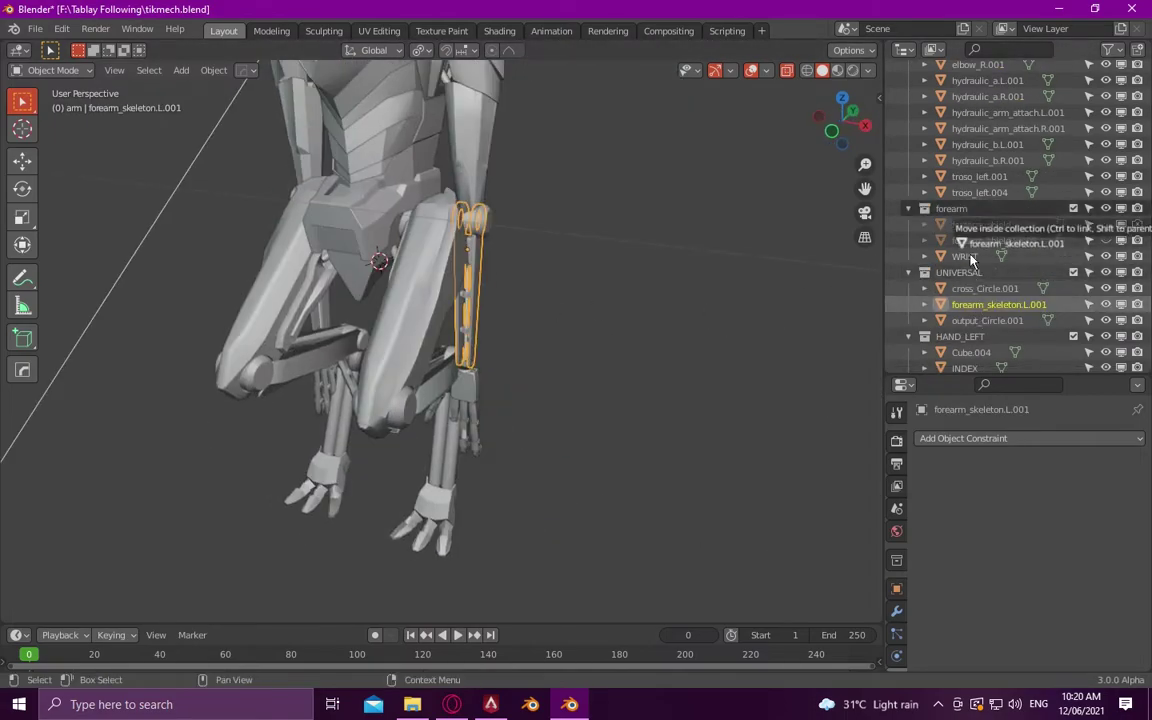
mouse_move(420, 280)
middle_mouse_down()
mouse_move(333, 281)
mouse_move(872, 182)
middle_mouse_up()
- Rename troso_left.004 to forearm_skeleton.R.001 in the forearm collection, then unhide the forearm shields
left_click(333, 281)
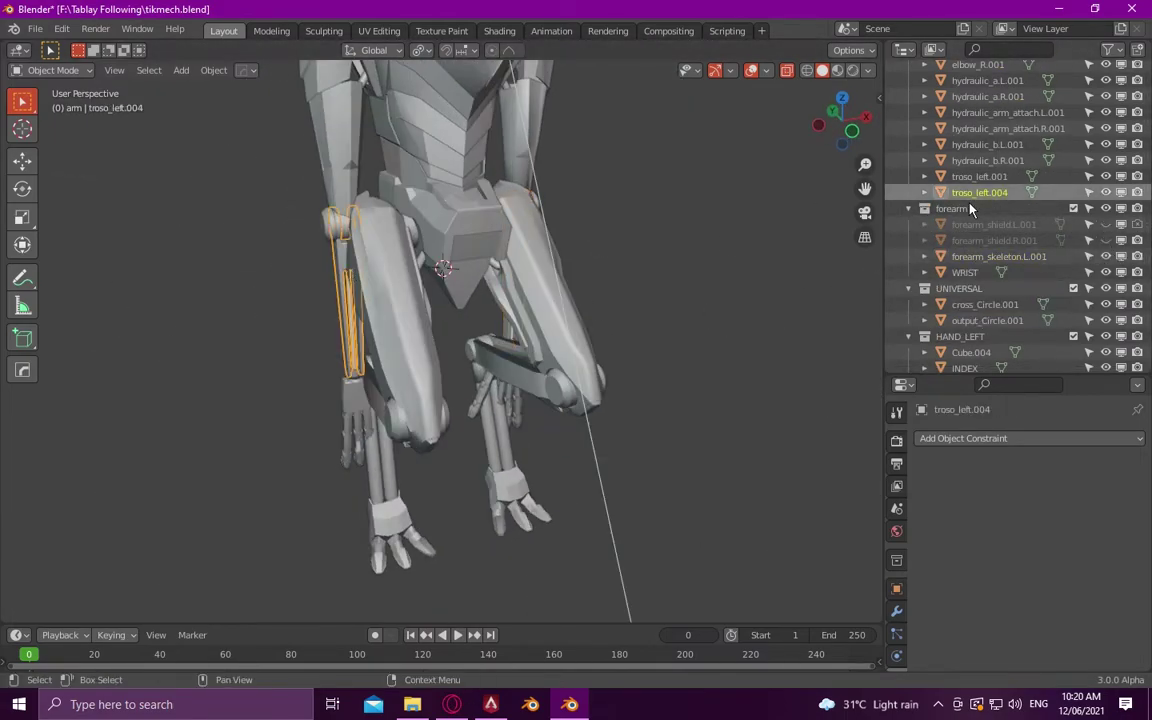
scroll(1000, 220, "up", 1)
double_click(960, 208)
type("forearm_R.001")
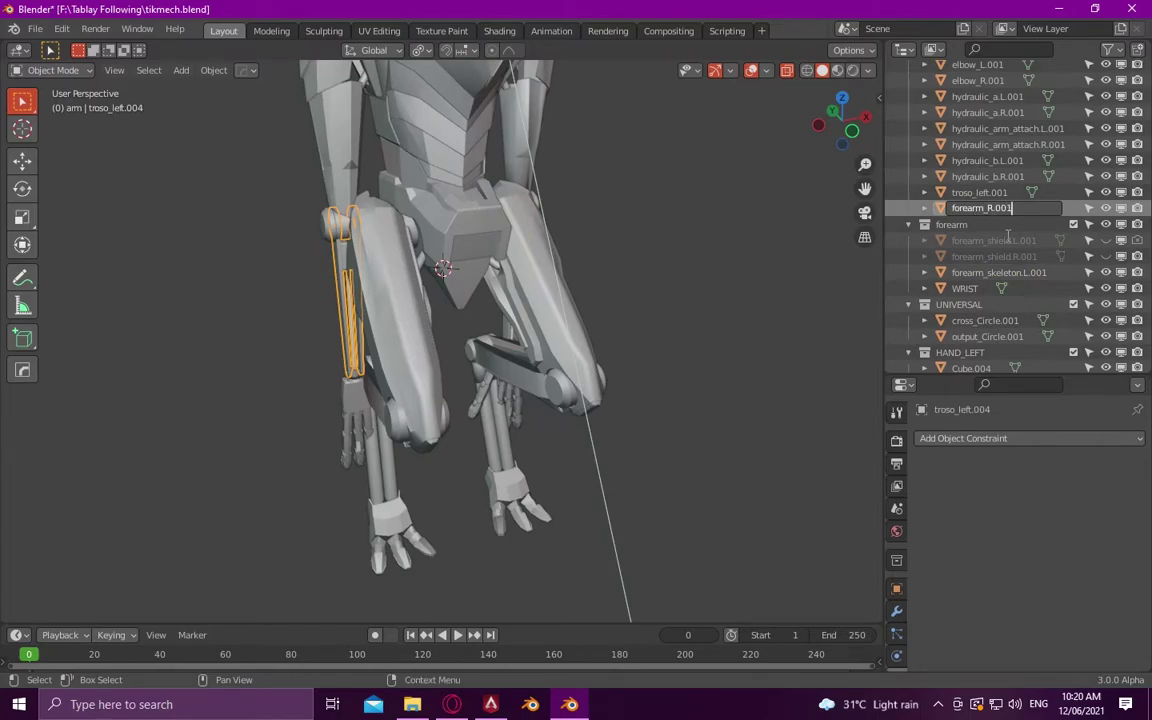
key("Return")
mouse_move(980, 208)
left_mouse_down()
mouse_move(960, 100)
mouse_move(985, 226)
left_mouse_up()
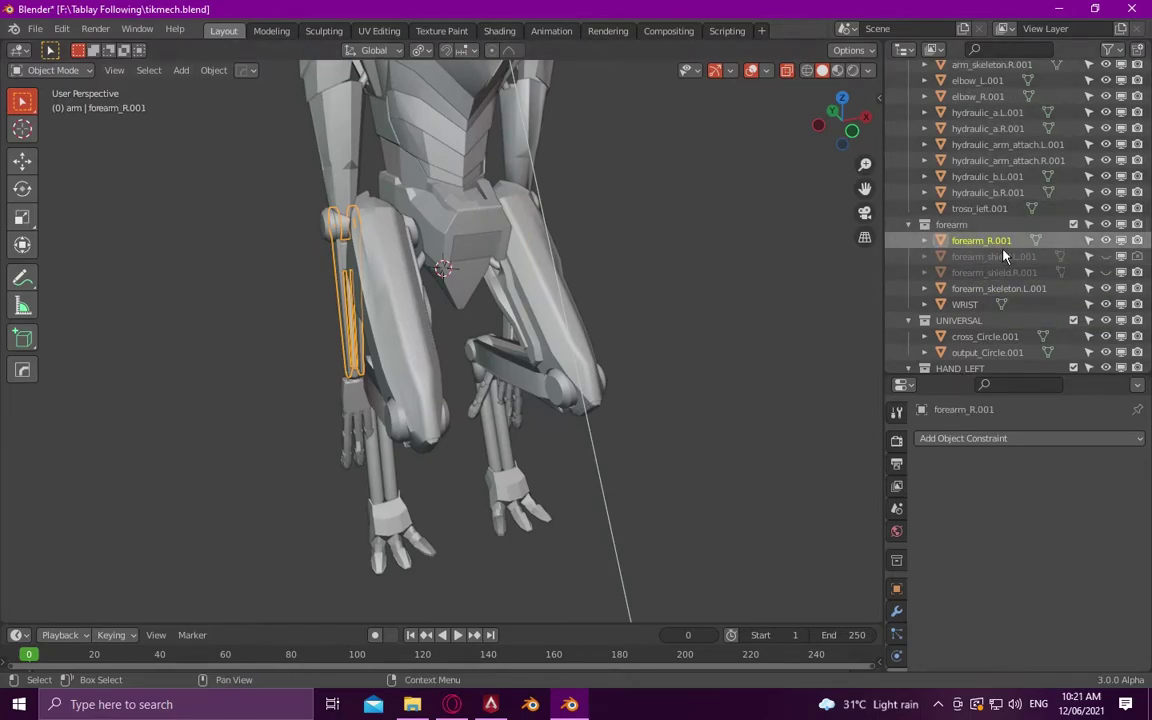
scroll(1000, 250, "down", 1)
double_click(985, 208)
type("skeleton.")
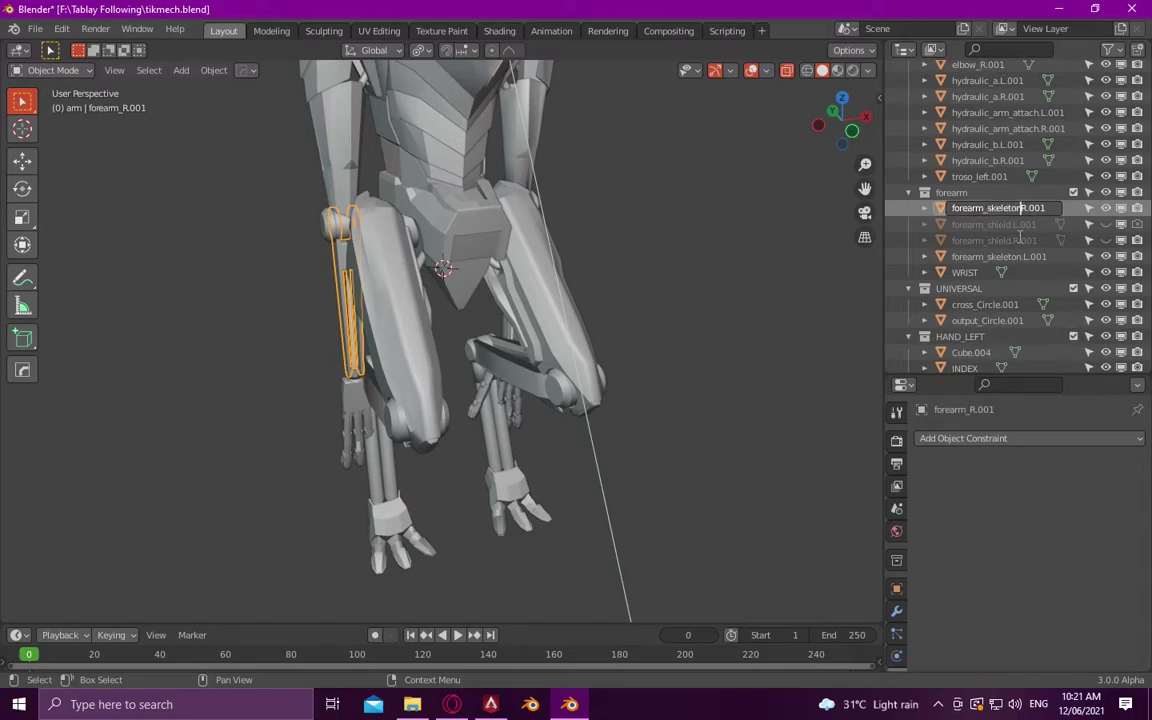
key("Return")
key("alt+h")
- Select the hand object troso_left.001 and move it into the HAND_RIGHT collection
middle_click_drag(610, 273, 500, 330)
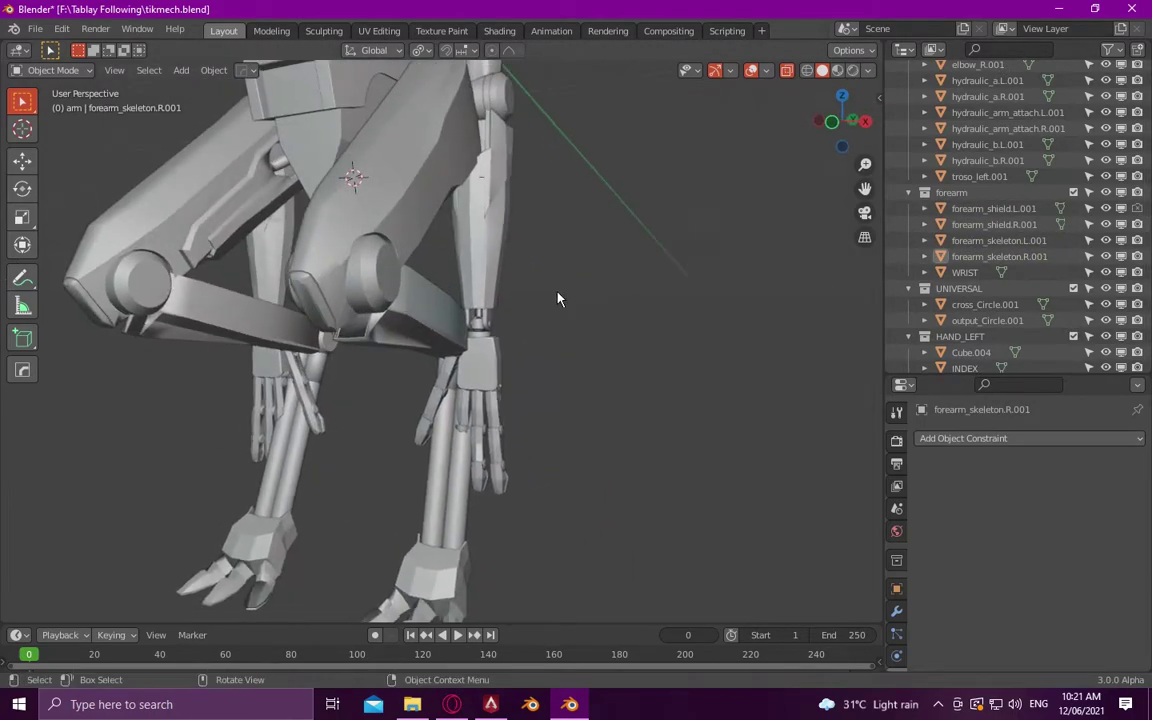
scroll(480, 360, "up", 3)
left_click(485, 385)
scroll(438, 420, "down", 3)
left_click(345, 340)
scroll(292, 351, "up", 3)
scroll(288, 370, "up", 2)
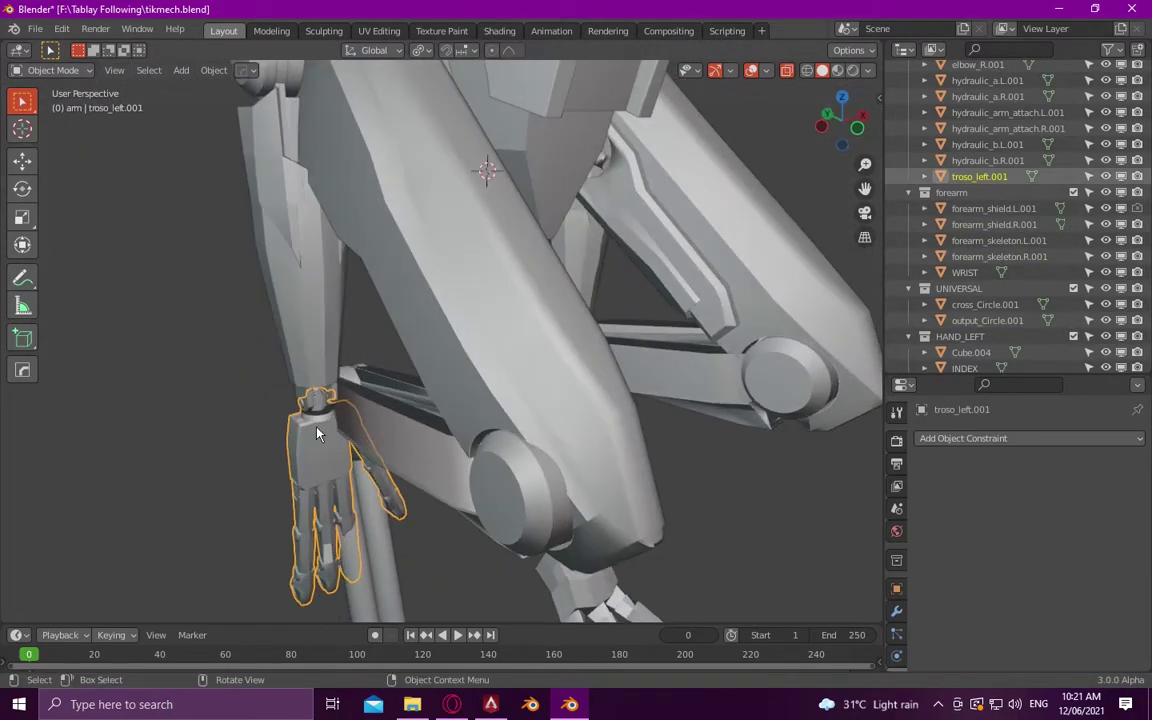
scroll(284, 383, "down", 2)
left_click_drag(975, 176, 980, 290)
- Separate the hand's connected wrist cylinder cap into its own object
scroll(947, 225, "up", 5)
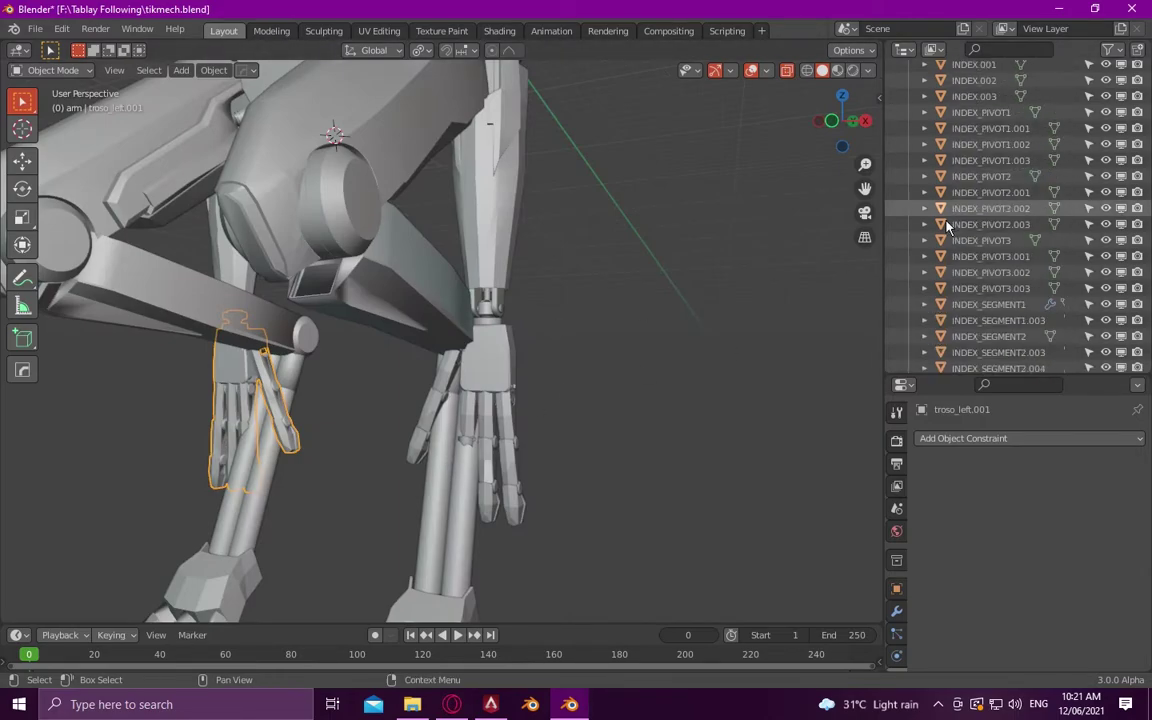
scroll(437, 347, "up", 3)
scroll(270, 337, "up", 2)
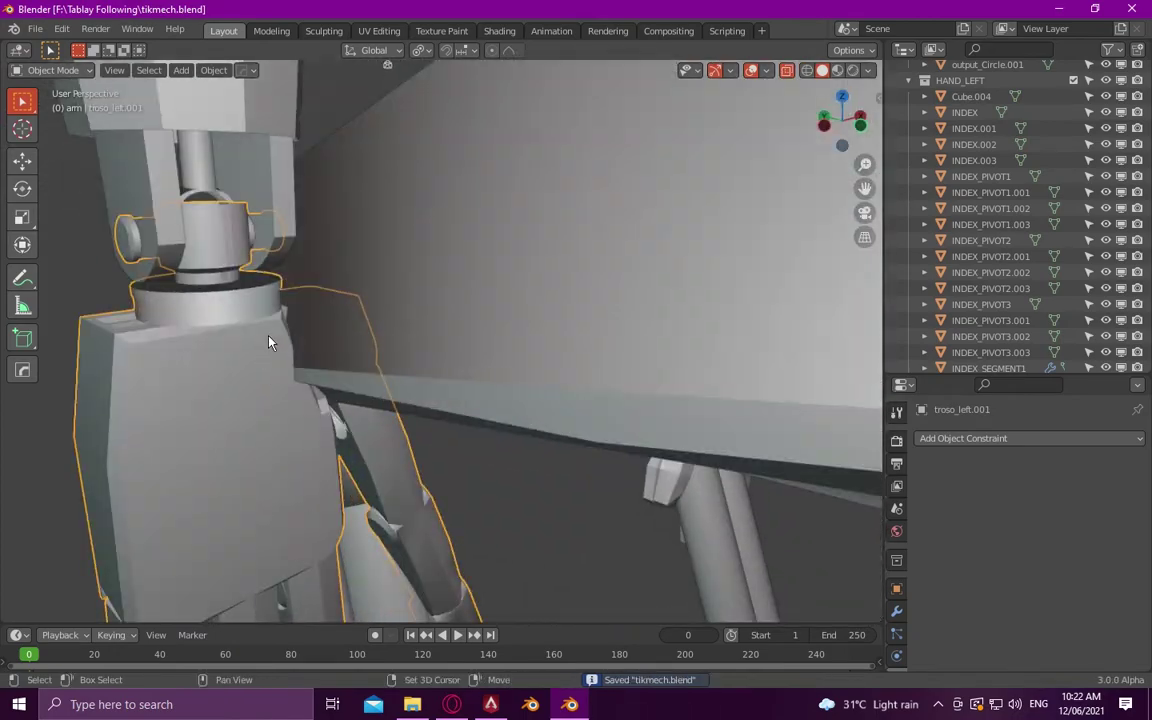
middle_click_drag(270, 337, 322, 385)
left_click(322, 385)
left_click(322, 385)
key("Tab")
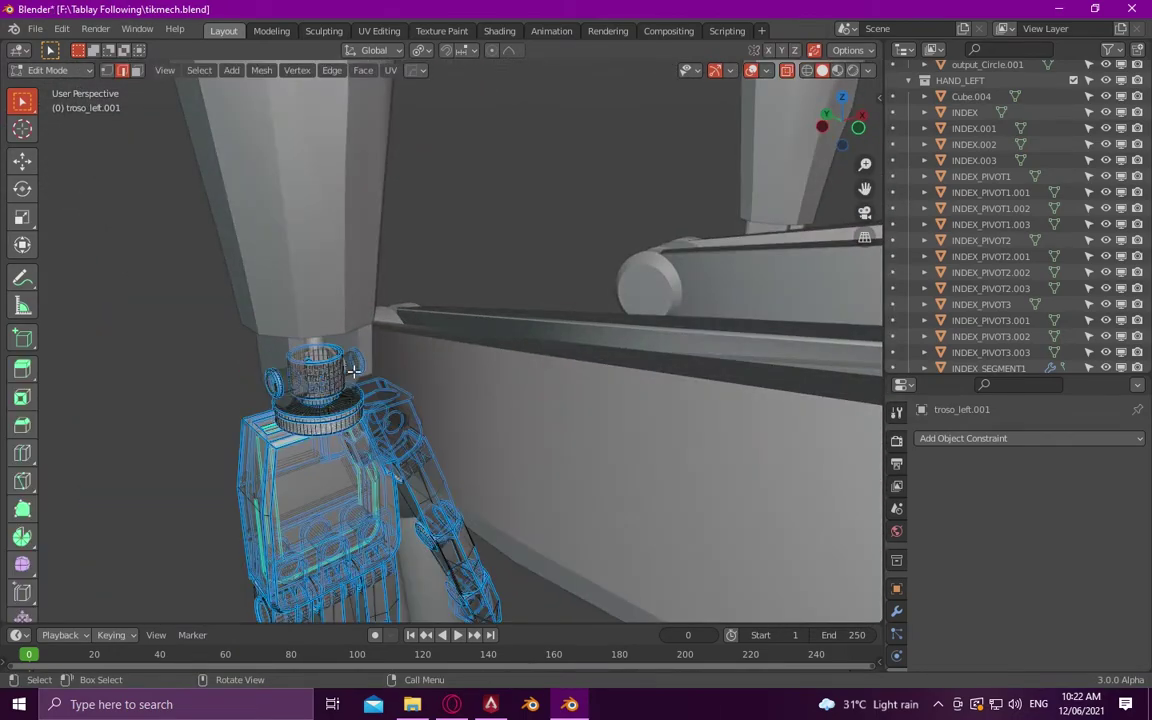
key("l")
key("l")
right_click(322, 378)
left_click(463, 494)
scroll(970, 272, "down", 8)
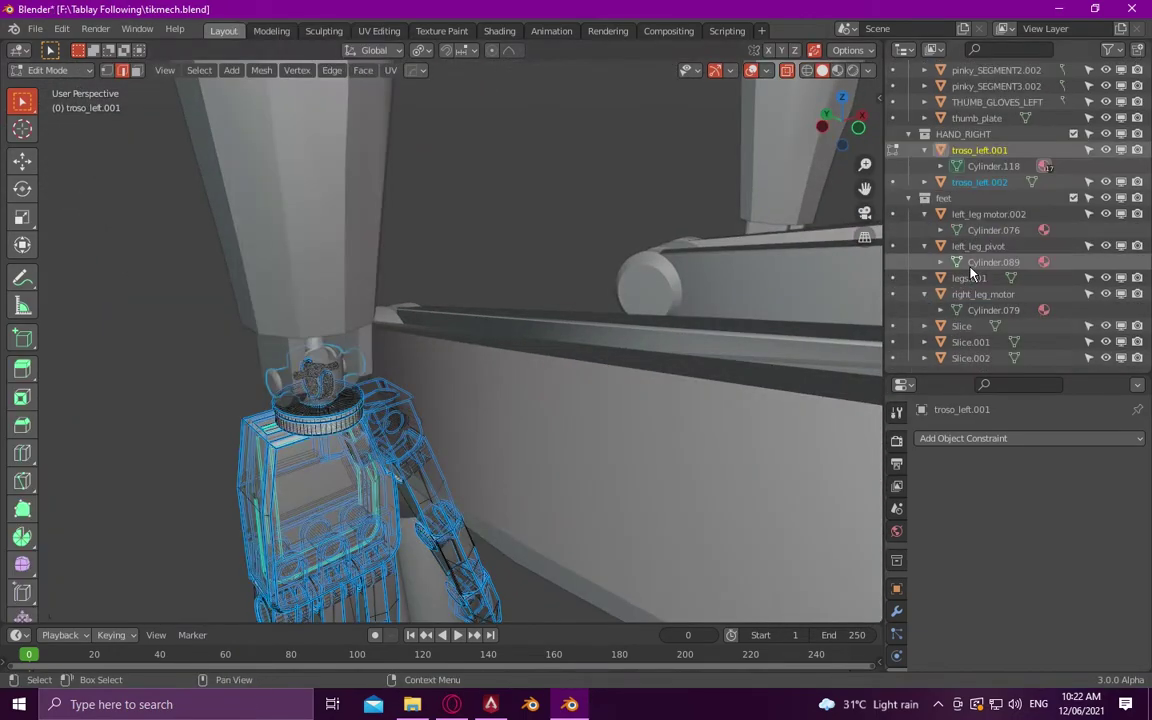
key("Tab")
scroll(970, 272, "up", 1)
- Rename the new troso_left.002 object to wrist_pivot.L.001
left_click(980, 207)
double_click(980, 207)
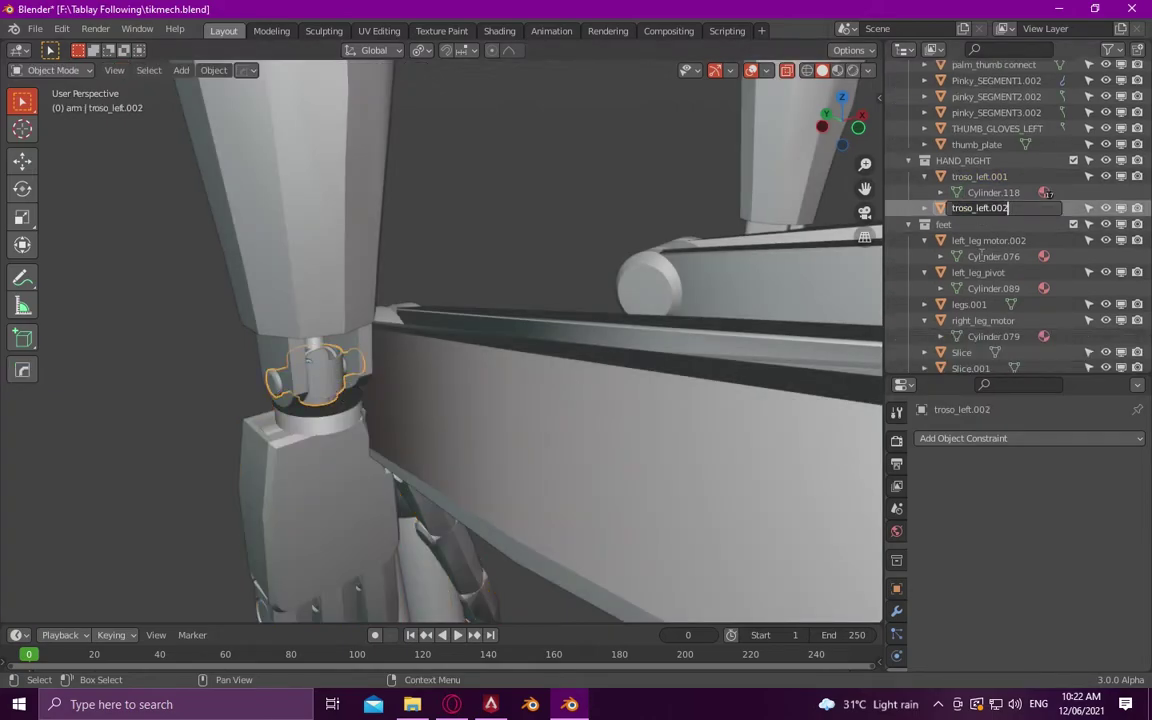
type("wrist_pivot.L")
key("Return")
- Select the other wrist joint and drag wrist_pivot.L.002 into the forearm collection
middle_click_drag(424, 325, 463, 378)
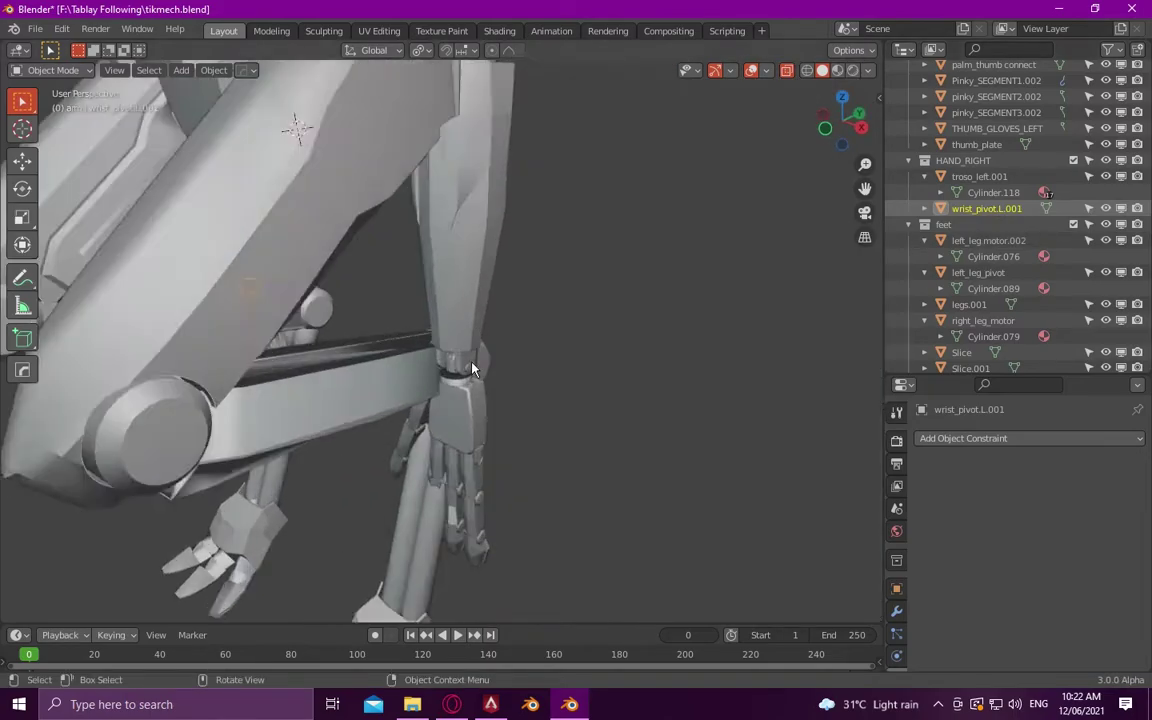
scroll(463, 378, "down", 3)
scroll(520, 320, "up", 2)
scroll(520, 320, "up", 4)
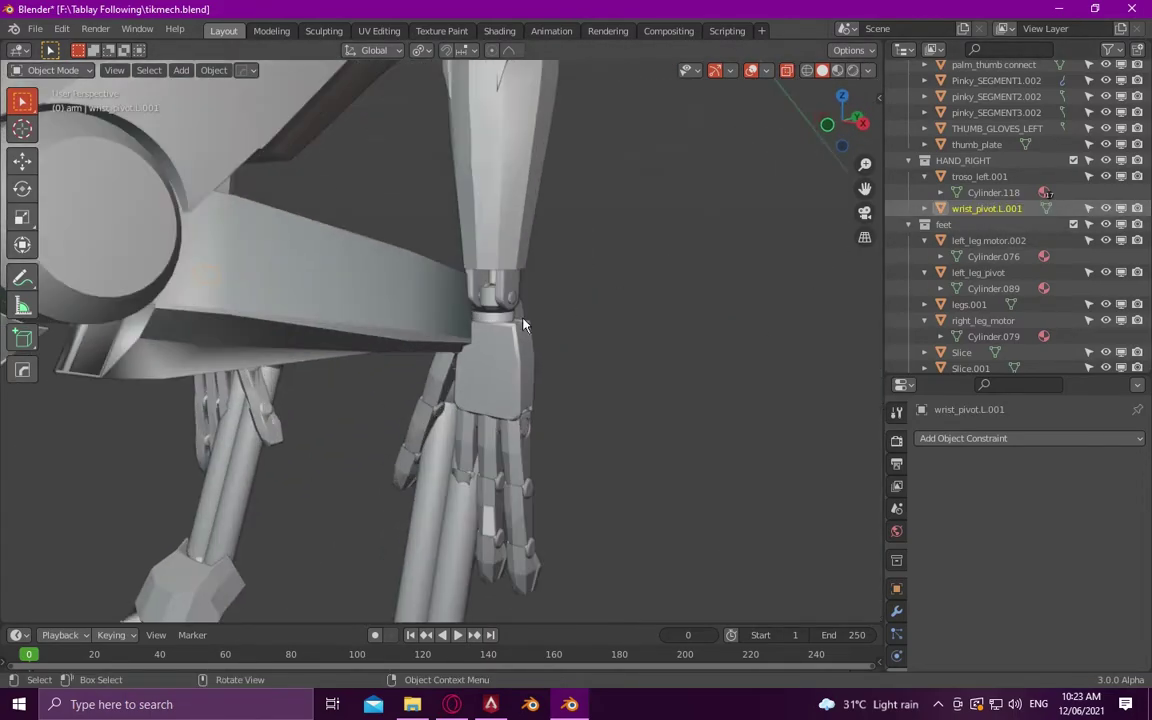
left_click(495, 300)
scroll(1008, 271, "up", 4)
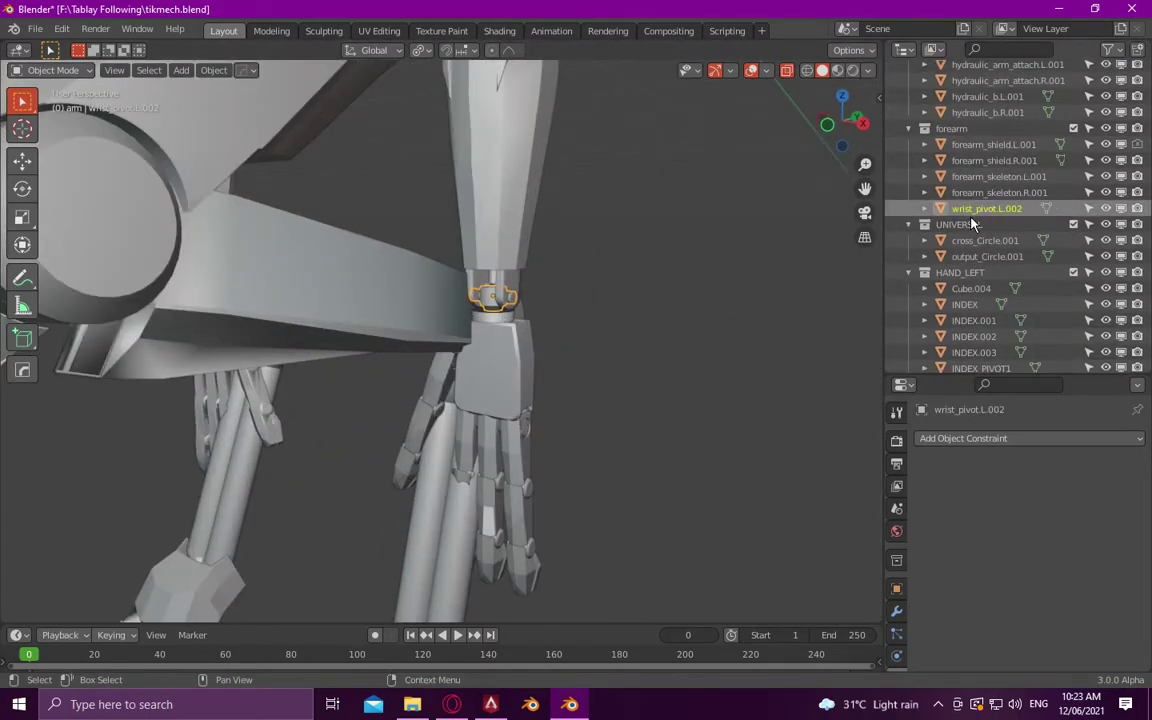
left_click_drag(990, 208, 963, 287)
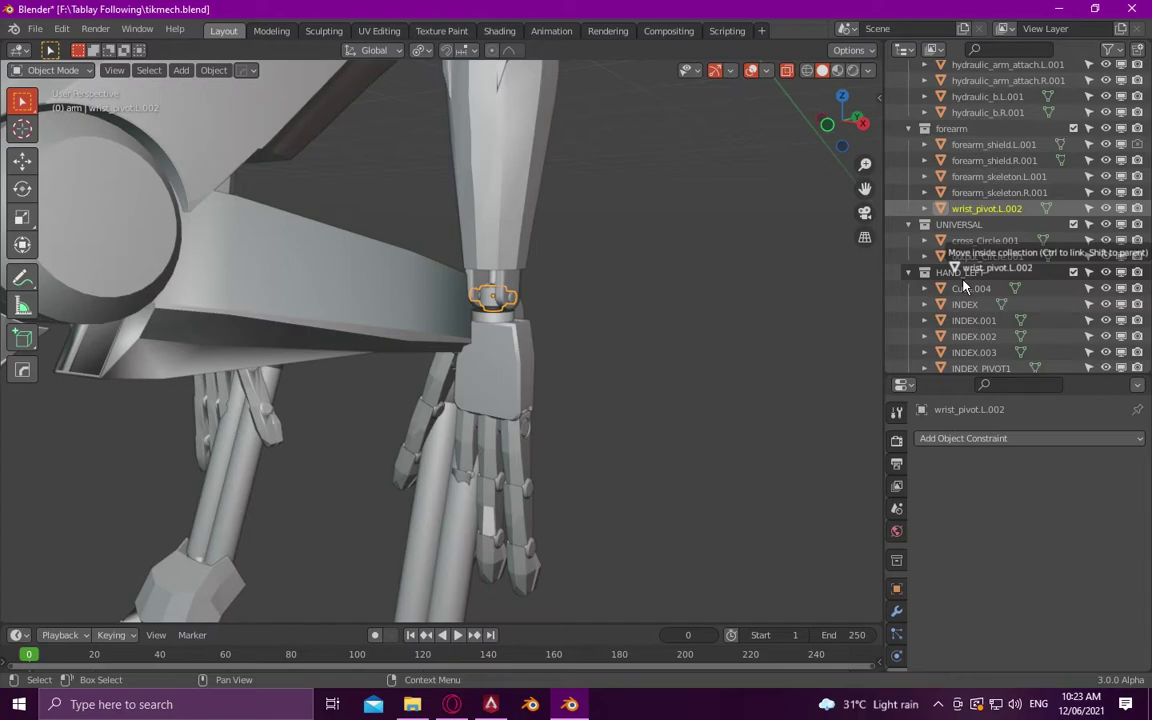
scroll(975, 290, "down", 5)
mouse_move(963, 287)
left_mouse_down()
mouse_move(987, 293)
mouse_move(955, 106)
left_mouse_up()
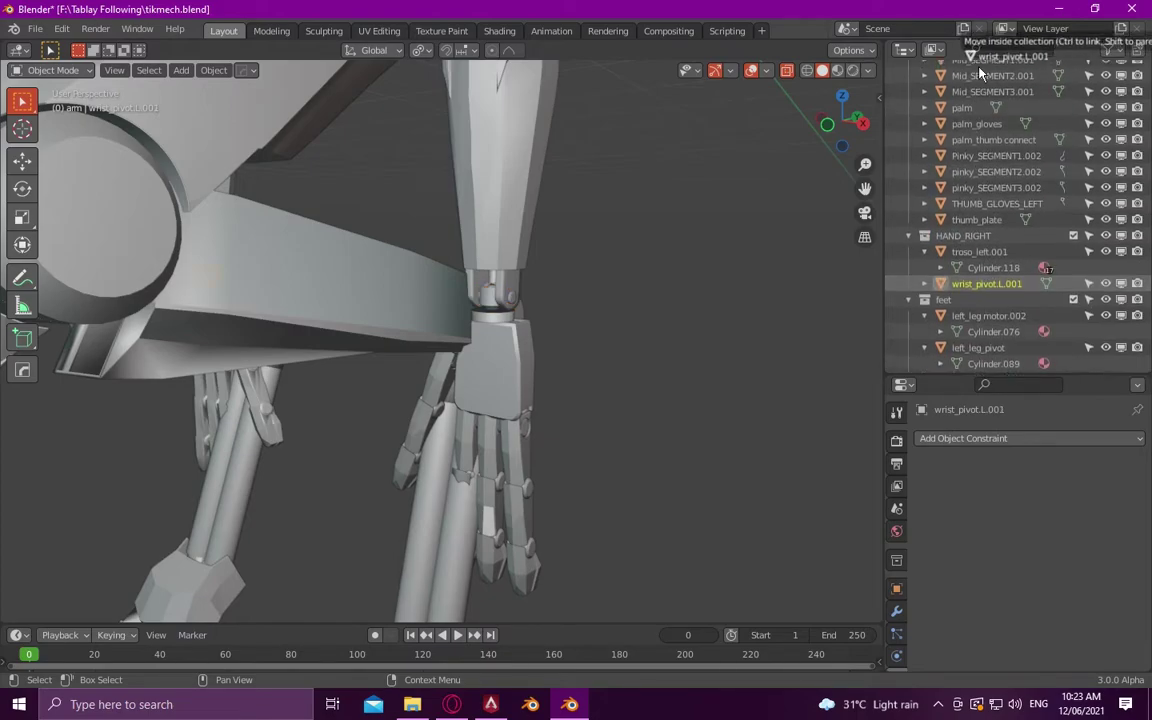
left_click(1010, 202)
scroll(938, 252, "up", 1)
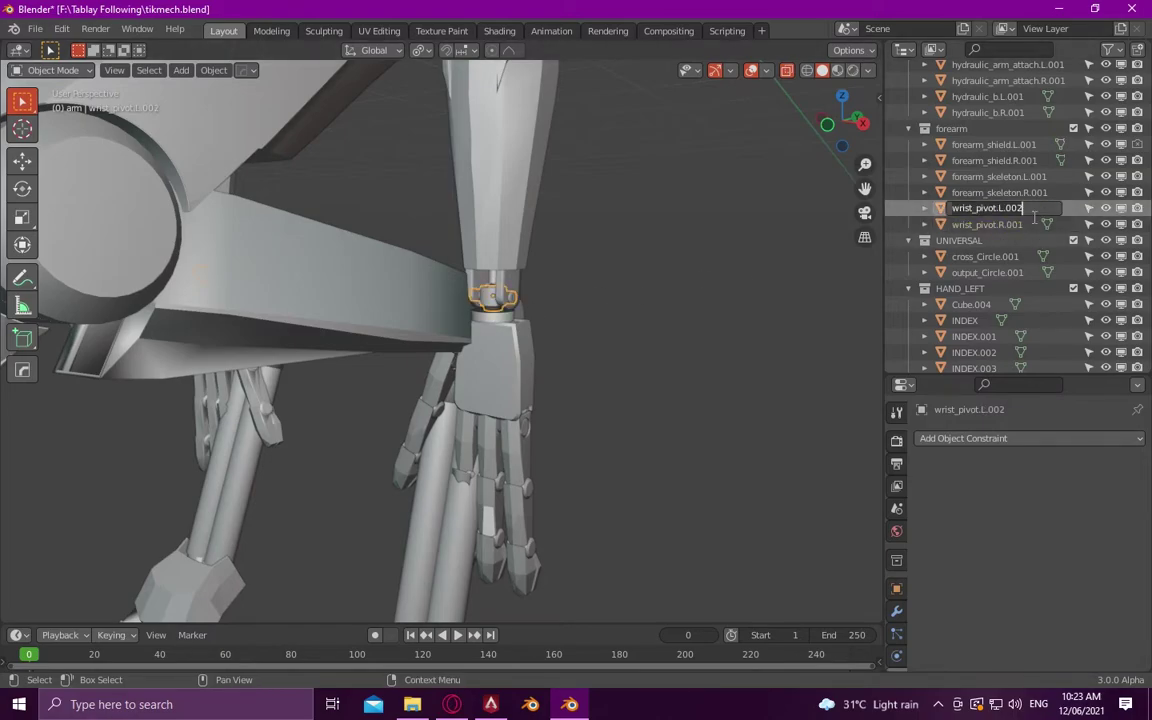
scroll(530, 274, "up", 3)
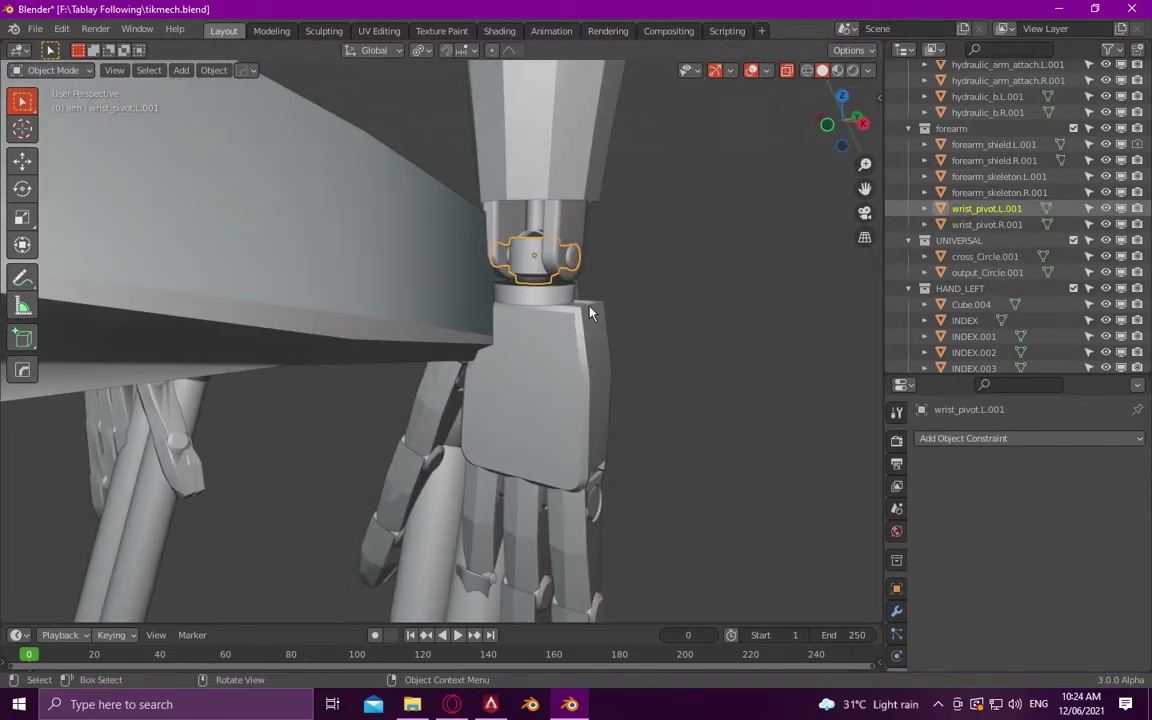
- Select the palm object output_Circle.001 and rename it hand.L.001
left_click(511, 309)
middle_click_drag(511, 309, 589, 437)
left_click(589, 437)
key("shift+bracketleft")
key("F2")
type("handL")
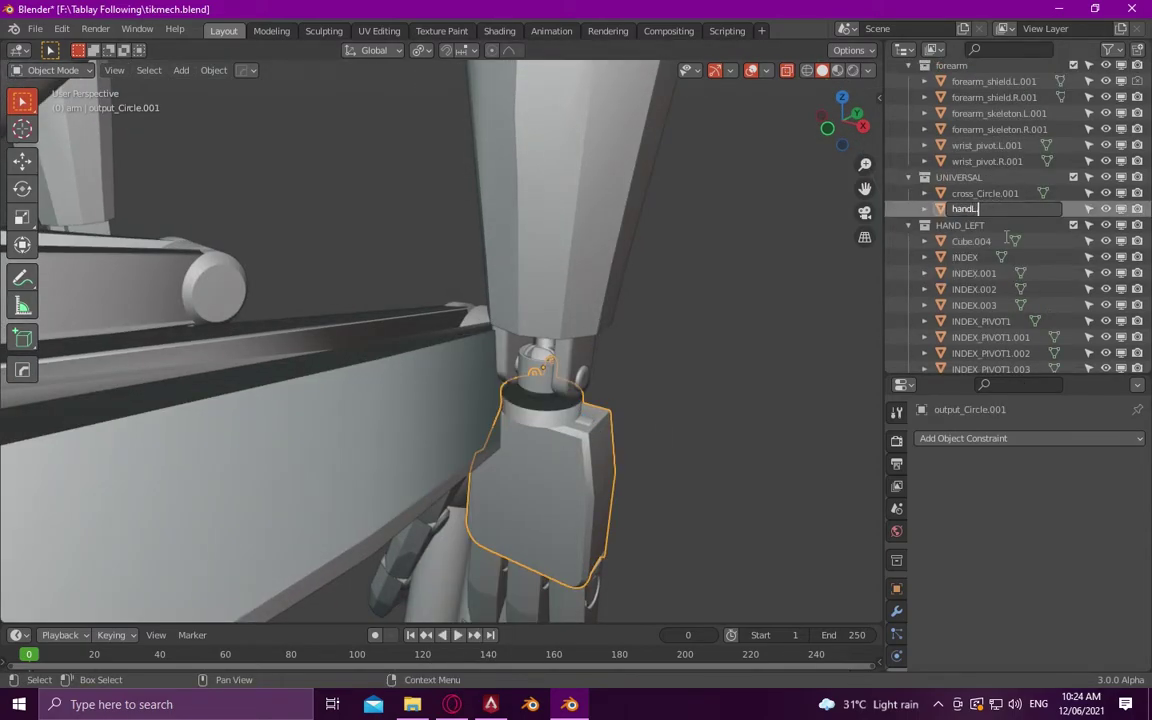
type(".001")
key("Return")
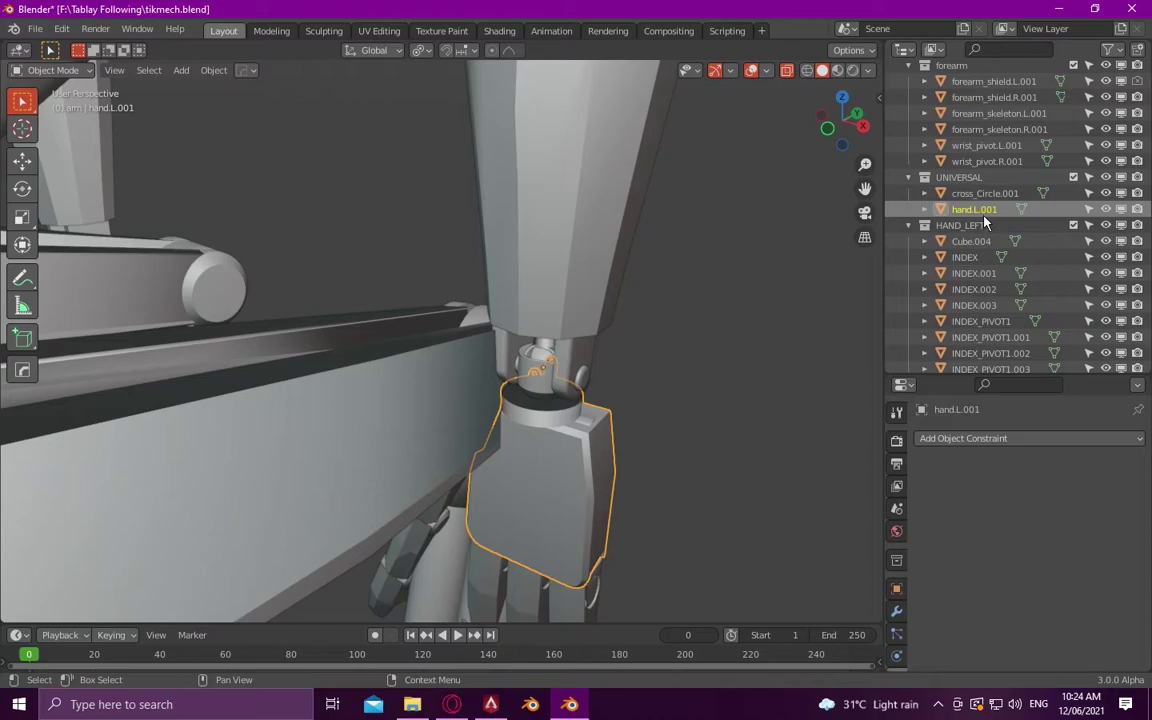
- Move hand.L.001 into the HAND_LEFT collection
left_click_drag(985, 222, 946, 228)
key("F2")
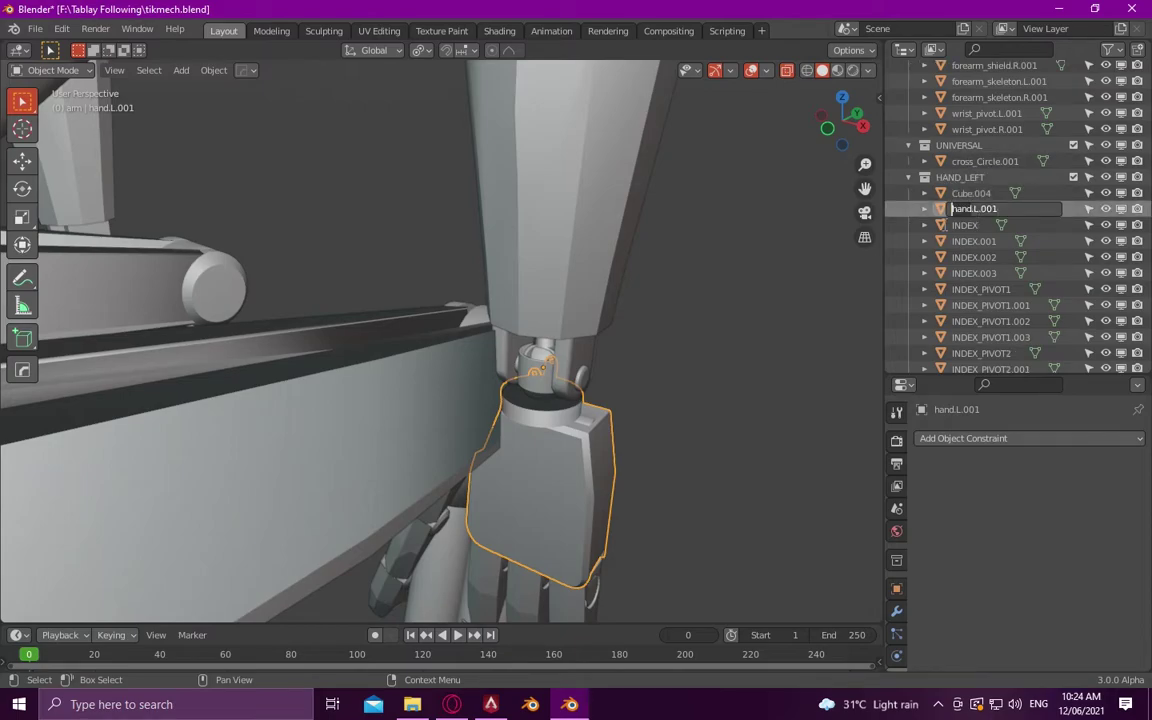
type("wrist")
key("Return")
middle_click_drag(846, 237, 403, 342)
left_click(392, 382)
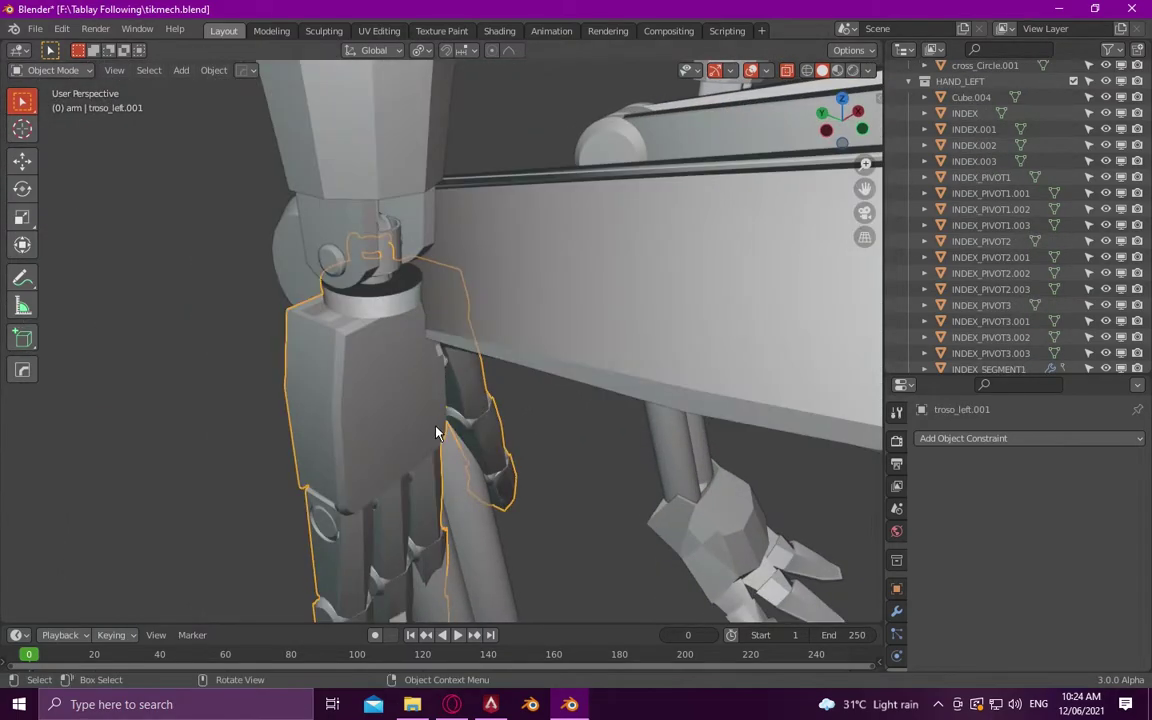
key("Tab")
key("l")
right_click(352, 437)
key("Escape")
key("shift+l")
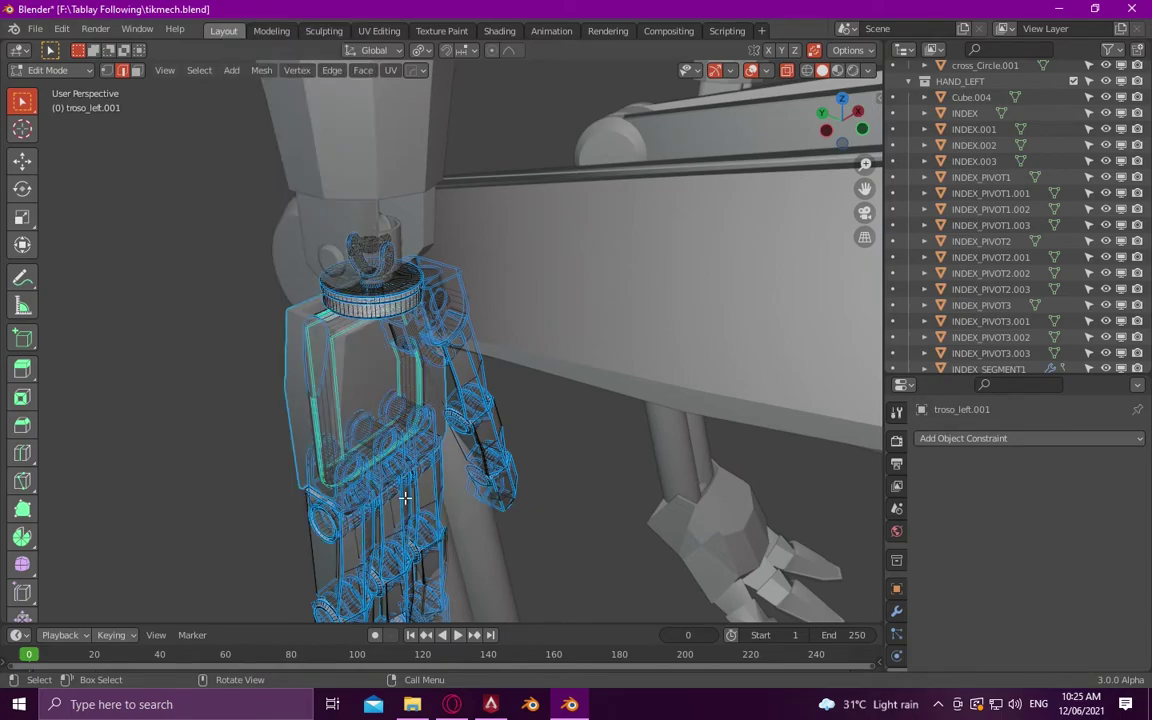
key("l")
right_click(367, 315)
left_click(437, 500)
middle_click_drag(437, 500, 412, 435)
right_click(412, 435)
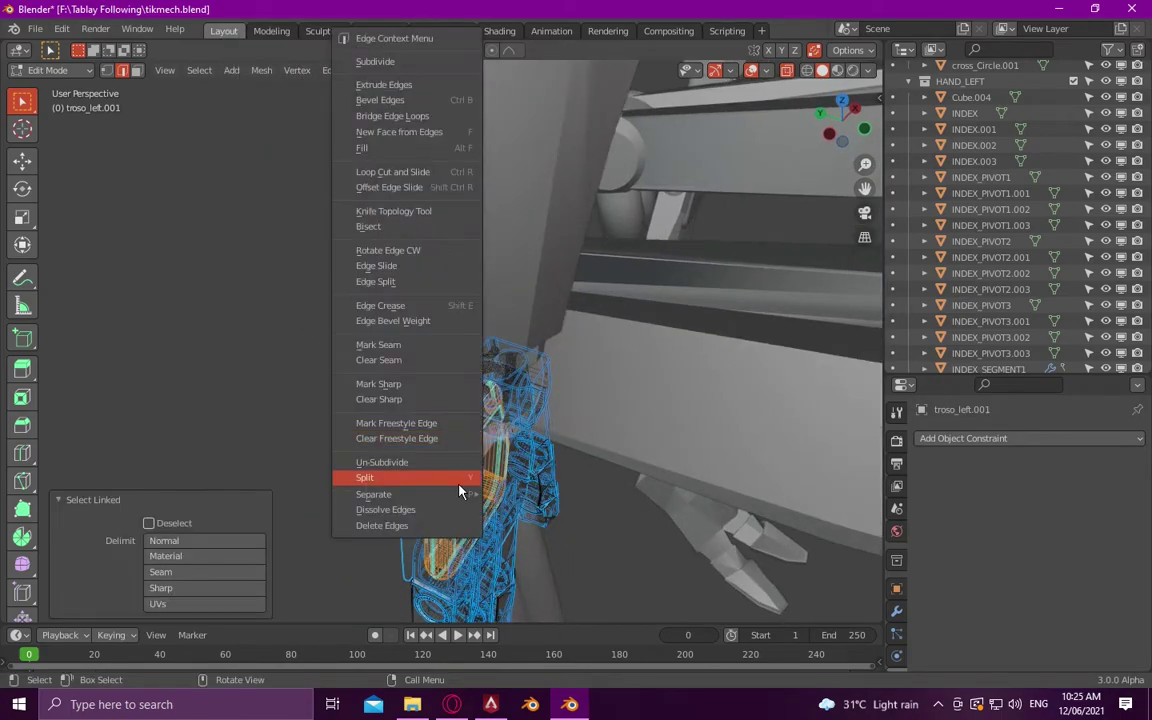
key("Escape")
key("Tab")
mouse_move(498, 496)
middle_mouse_down()
mouse_move(315, 312)
mouse_move(241, 479)
middle_mouse_up()
left_click(241, 479)
scroll(244, 458, "up", 3)
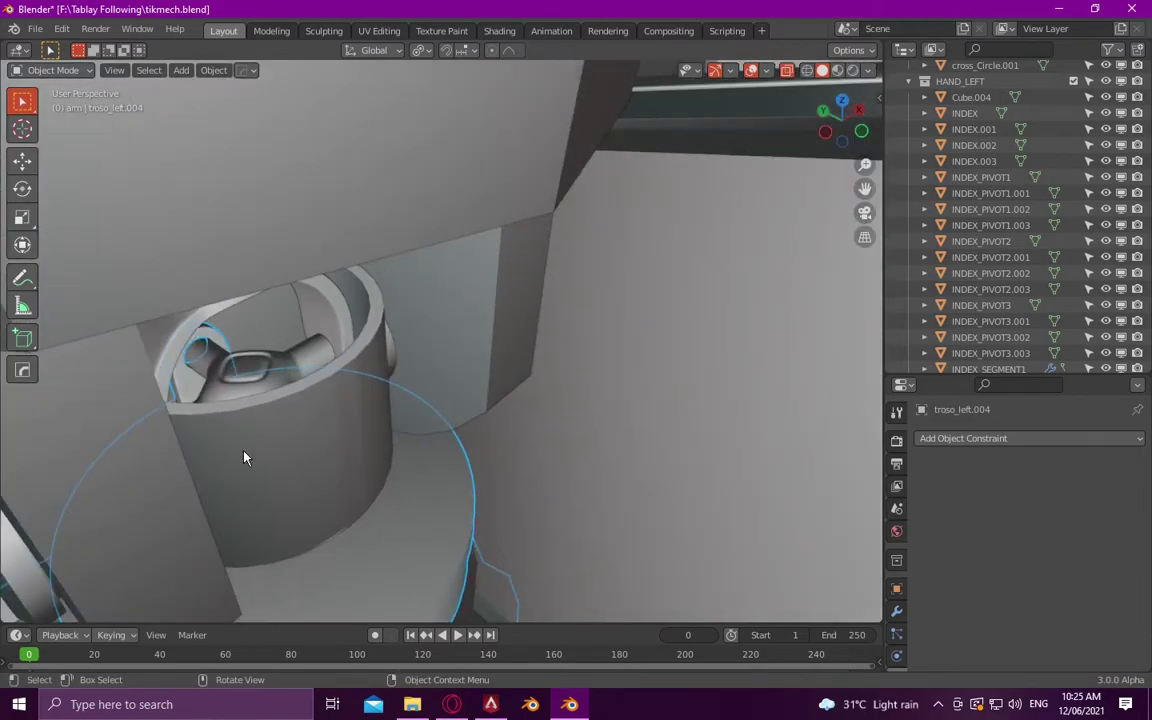
middle_click_drag(244, 458, 278, 463)
right_click(223, 517)
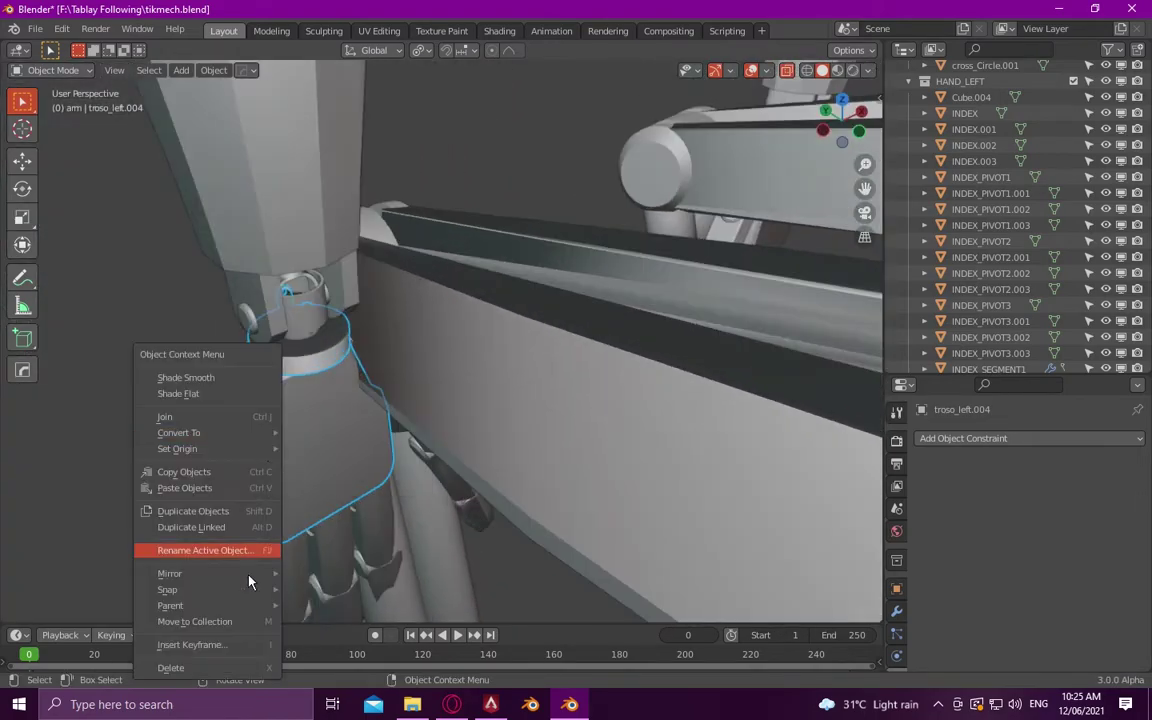
left_click(223, 517)
scroll(996, 198, "down", 5)
scroll(996, 198, "up", 1)
double_click(995, 209)
type("wrist.R.001")
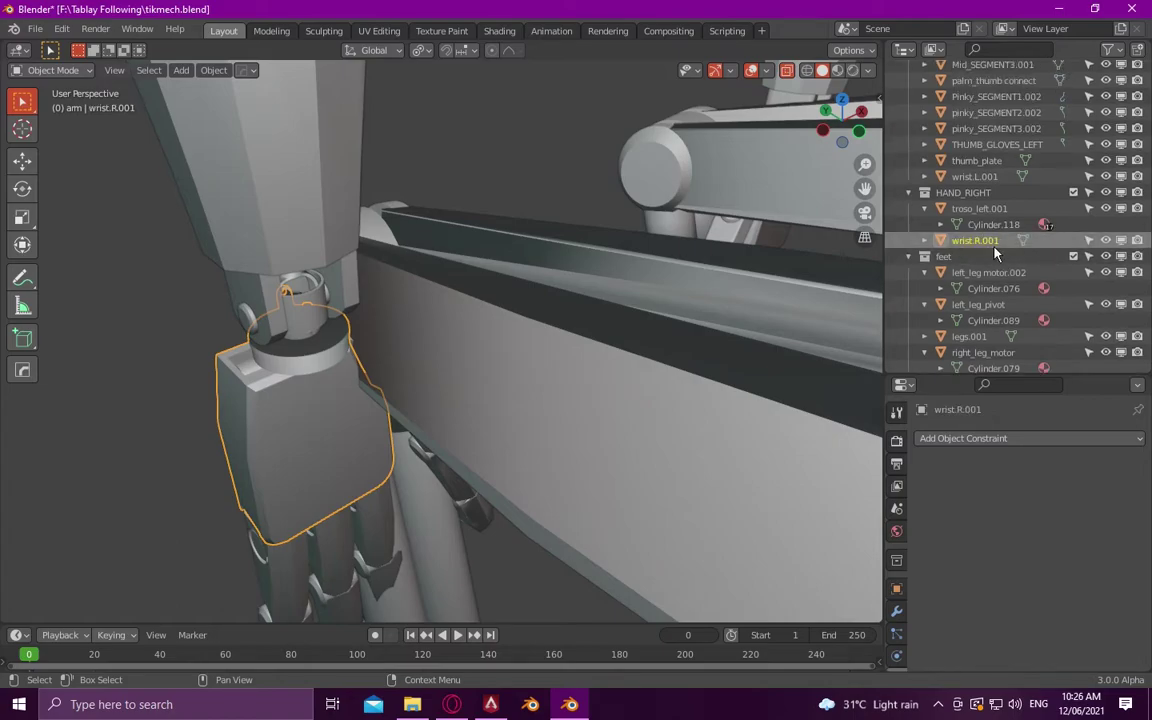
left_click_drag(996, 219, 1006, 197)
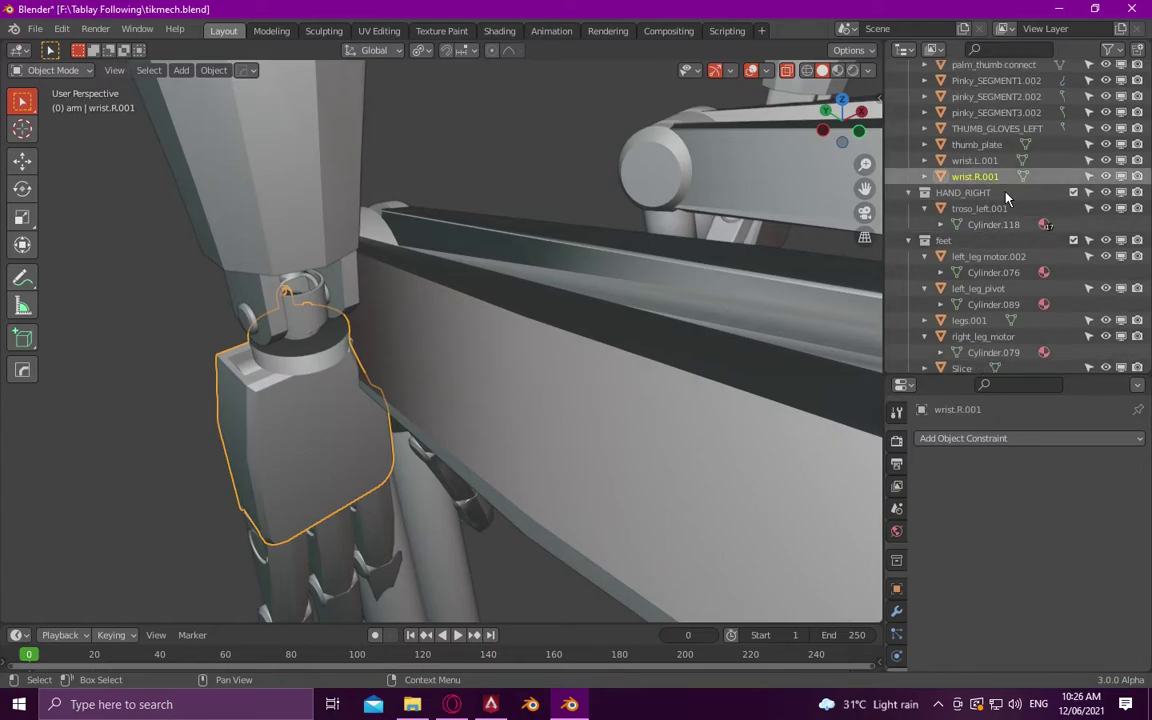
scroll(930, 230, "up", 2)
scroll(930, 230, "down", 1)
middle_click_drag(330, 290, 383, 306)
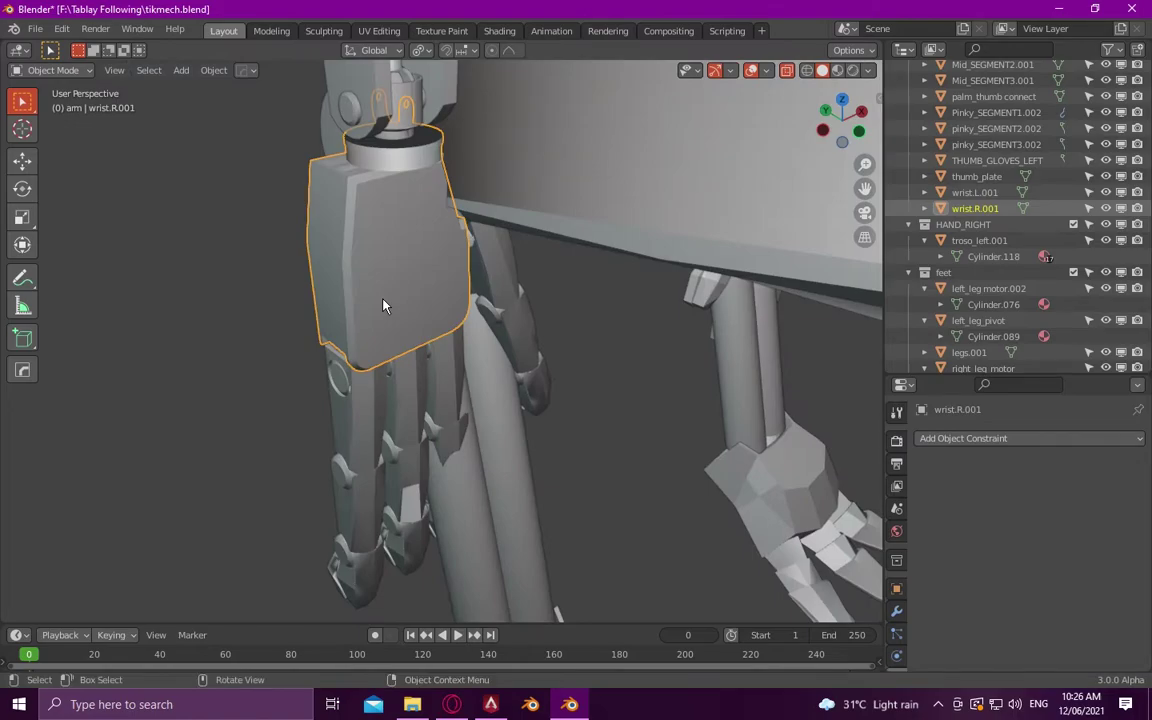
scroll(332, 330, "up", 5)
- Separate a connected thumb joint part from troso_left.001 in Edit Mode
left_click(331, 350)
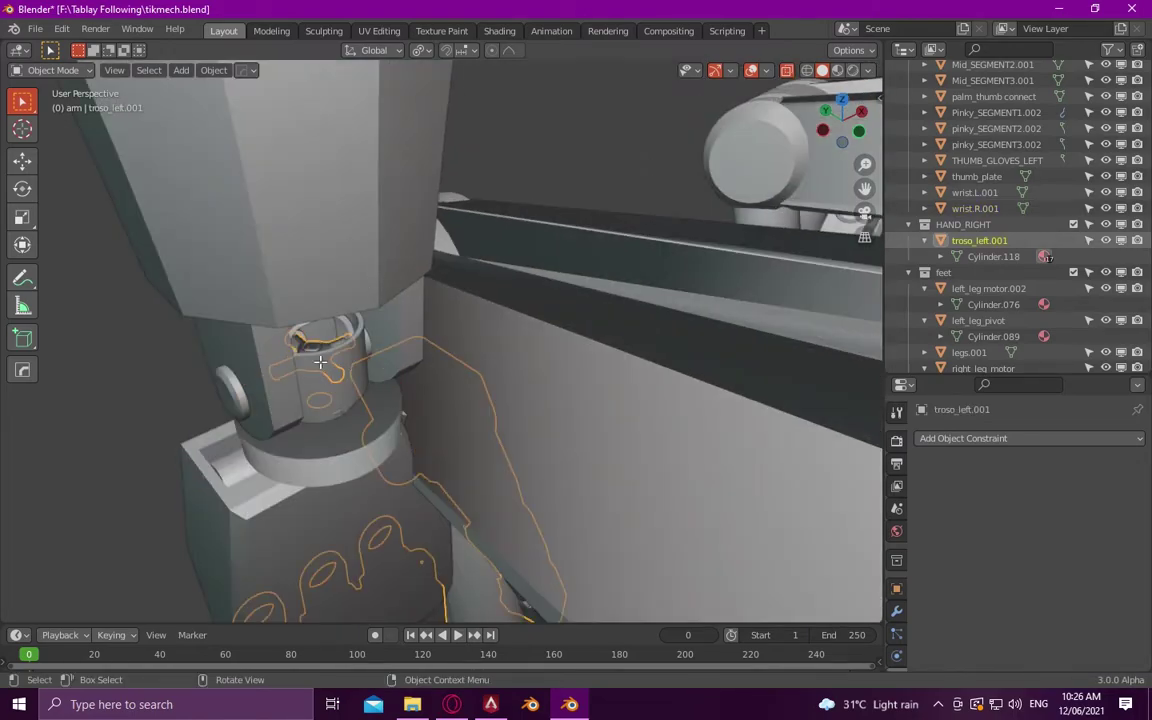
key("Tab")
key("l")
right_click(332, 347)
left_click(390, 494)
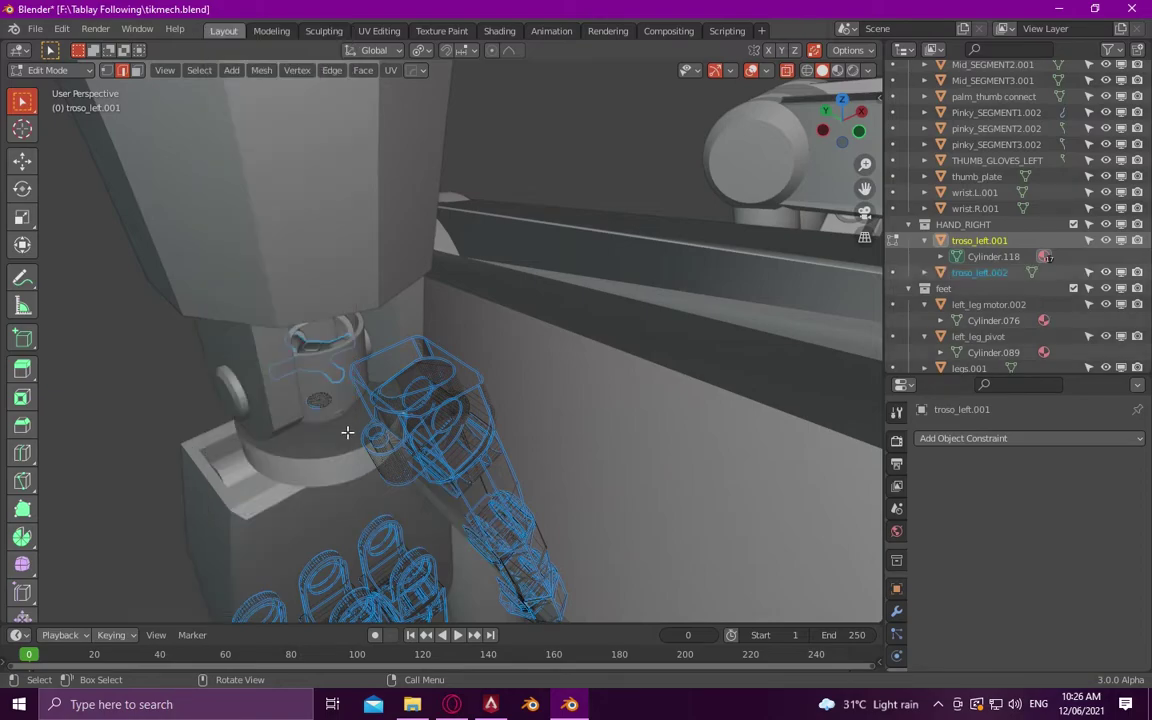
right_click(314, 379)
key("Escape")
key("Tab")
- Inspect the wrist joint parts, selecting the wrist pivot and the wrist.R.001 plate
left_click(318, 366)
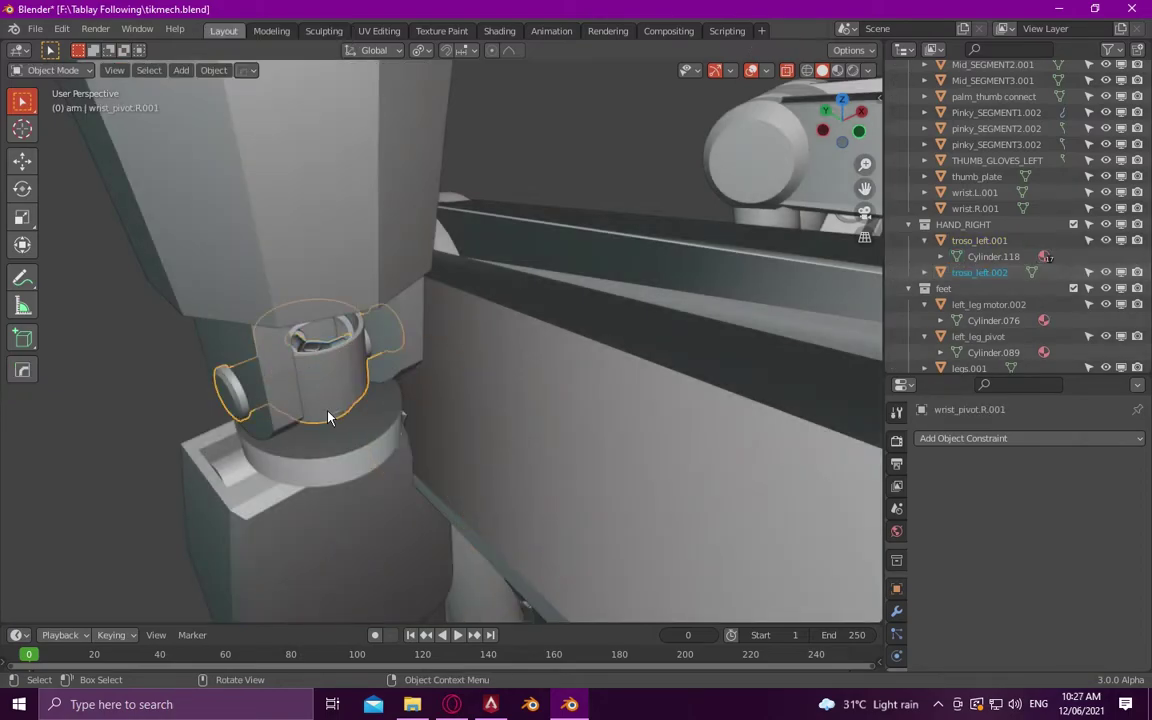
left_click(294, 369)
scroll(545, 300, "down", 5)
scroll(545, 300, "up", 5)
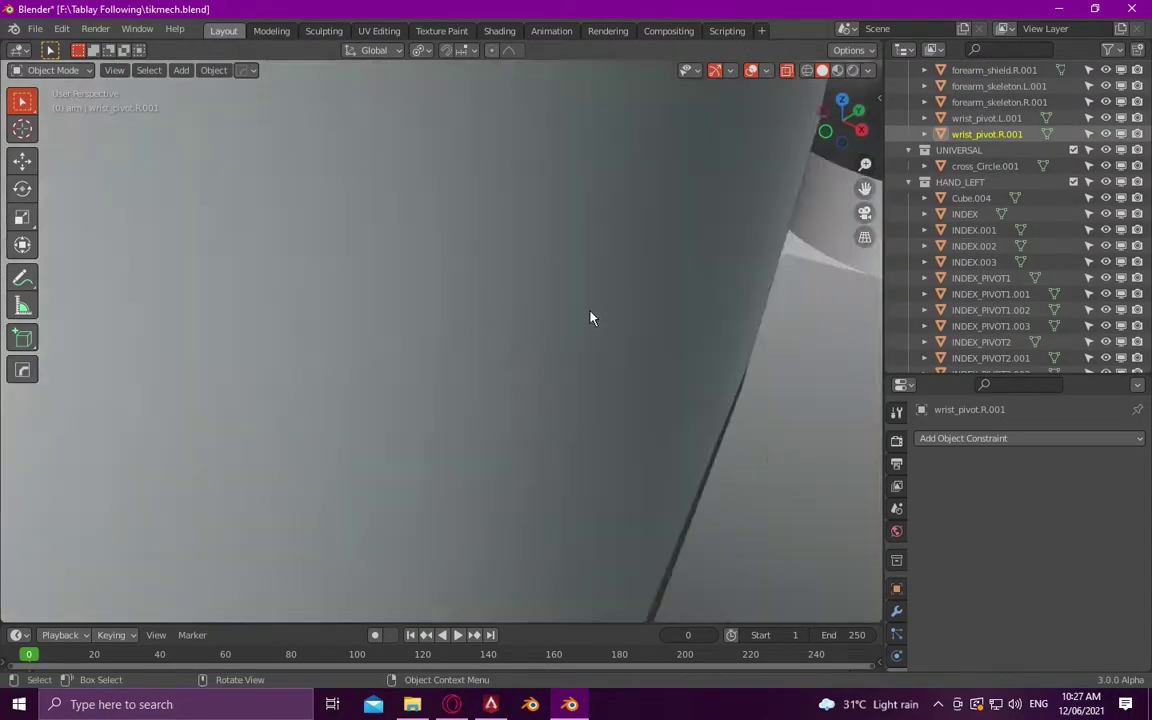
middle_click_drag(545, 300, 790, 430)
left_click(790, 430)
left_click(560, 460)
mouse_move(656, 444)
middle_mouse_down()
mouse_move(520, 398)
mouse_move(494, 373)
mouse_move(410, 388)
mouse_move(440, 386)
middle_mouse_up()
scroll(437, 314, "up", 3)
left_click(440, 357)
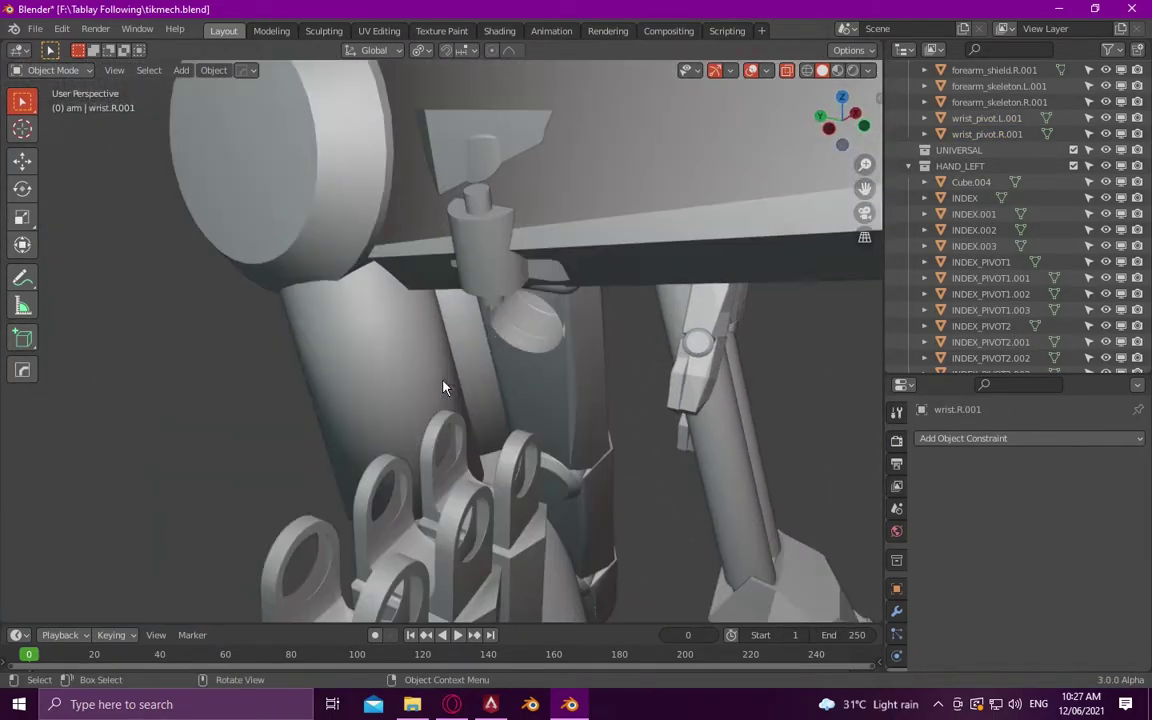
scroll(440, 380, "up", 2)
- Separate the thumb connector pieces from the right forearm mesh into new objects
left_click(437, 368)
key("Tab")
key("l")
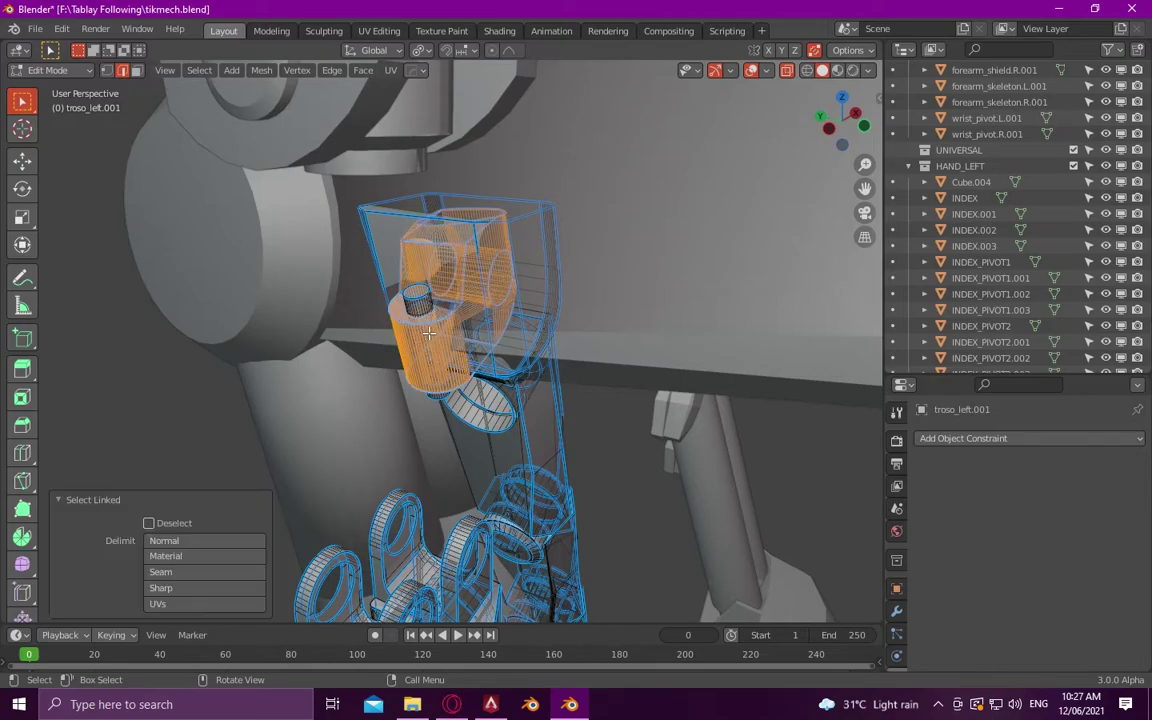
right_click(428, 333)
left_click(492, 494)
right_click(455, 503)
left_click(492, 494)
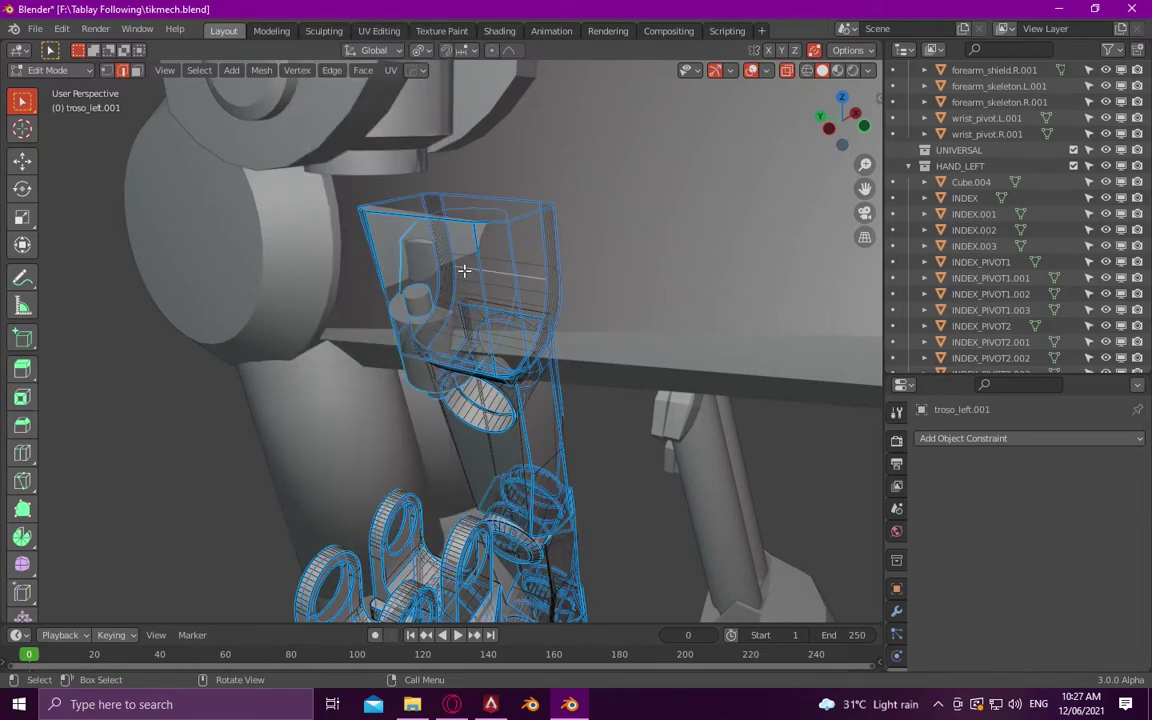
right_click(495, 494)
left_click(527, 494)
key("Tab")
- Join the separated thumb pieces and rename the result thumb_connect.R.001
right_click(350, 225)
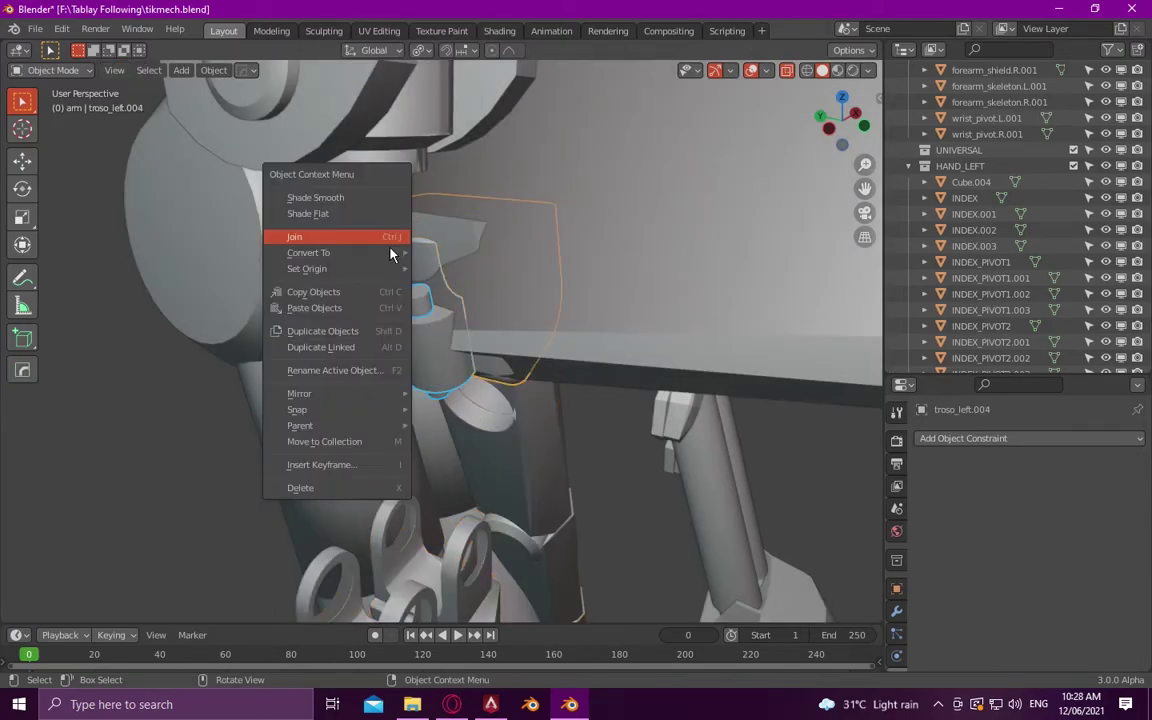
left_click(350, 232)
scroll(960, 215, "down", 5)
double_click(980, 207)
type("thumb_connectR.001")
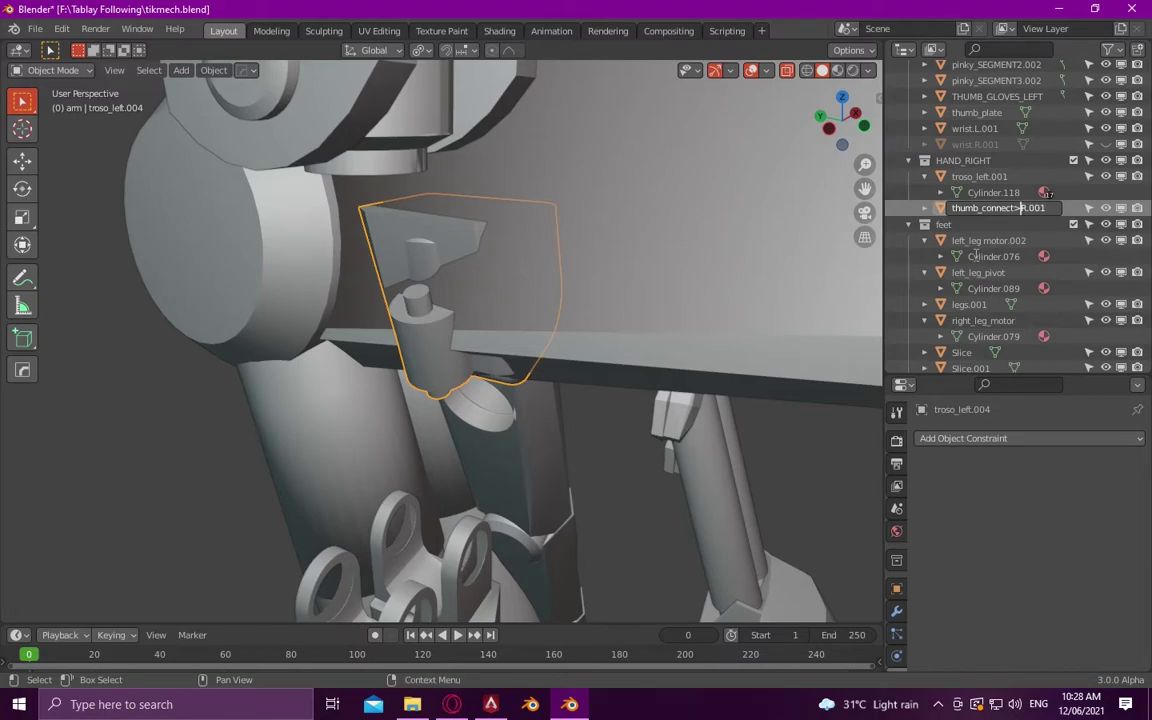
key("Return")
- Join the thumb plate and left thumb glove, and rename the result thumb_connect.L.001
scroll(1012, 183, "up", 1)
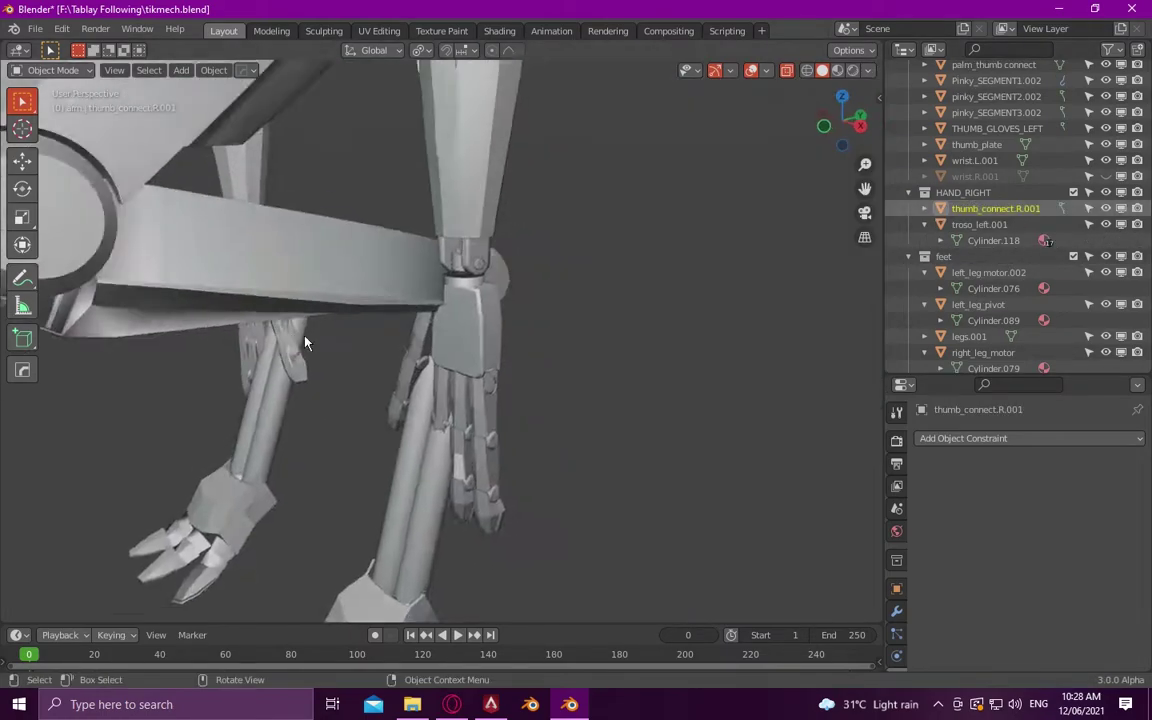
middle_click_drag(274, 302, 444, 277)
left_click(500, 259)
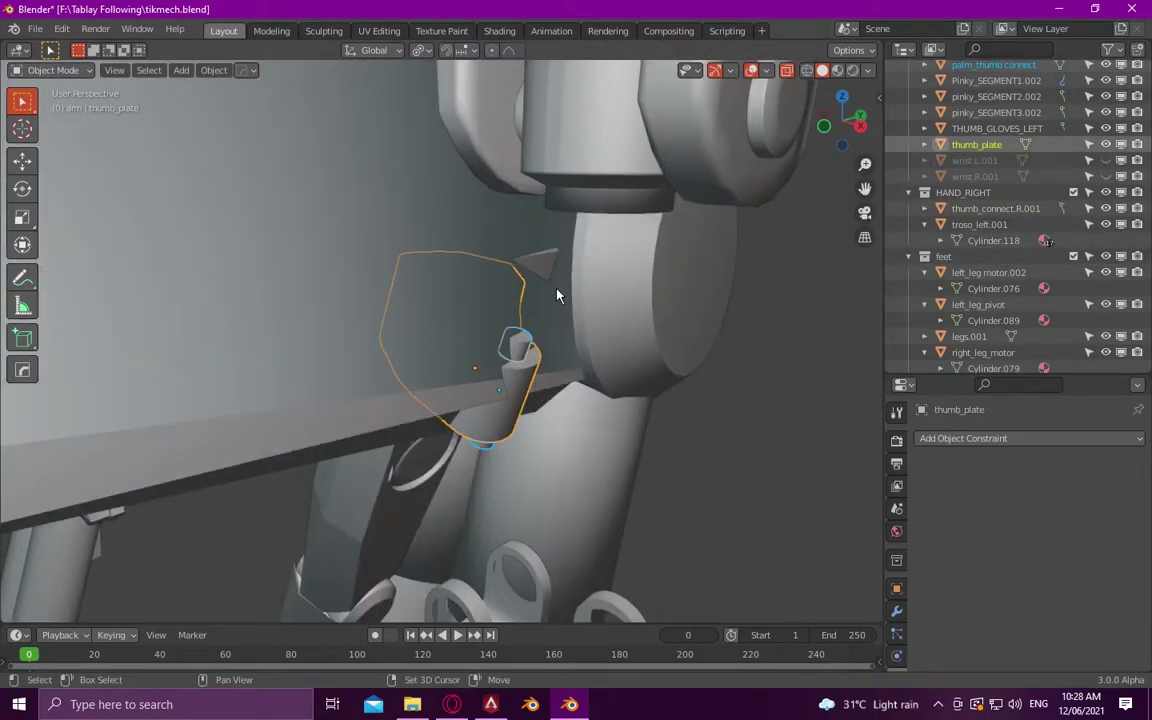
left_click(500, 259, "shift")
right_click(510, 268)
left_click(540, 268)
double_click(997, 208)
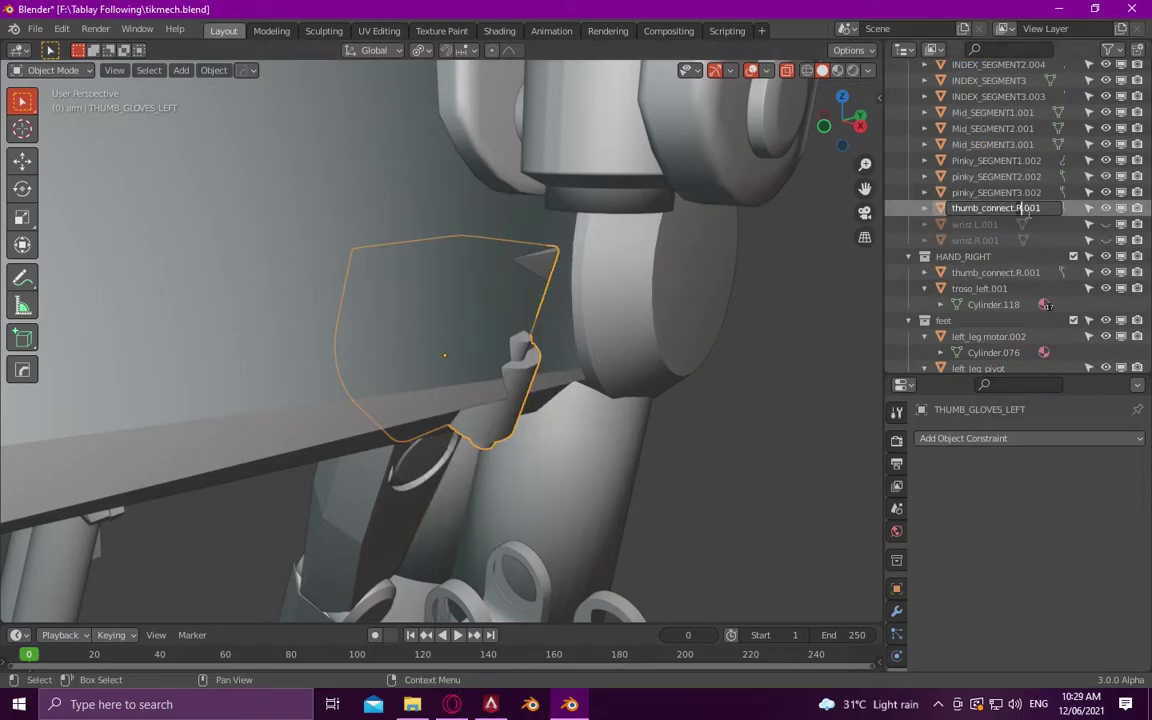
scroll(1033, 220, "up", 5)
left_click(990, 226)
- Orbit around the left hand and reselect thumb_connect.L.001 for a closer look
middle_click_drag(385, 231, 339, 288)
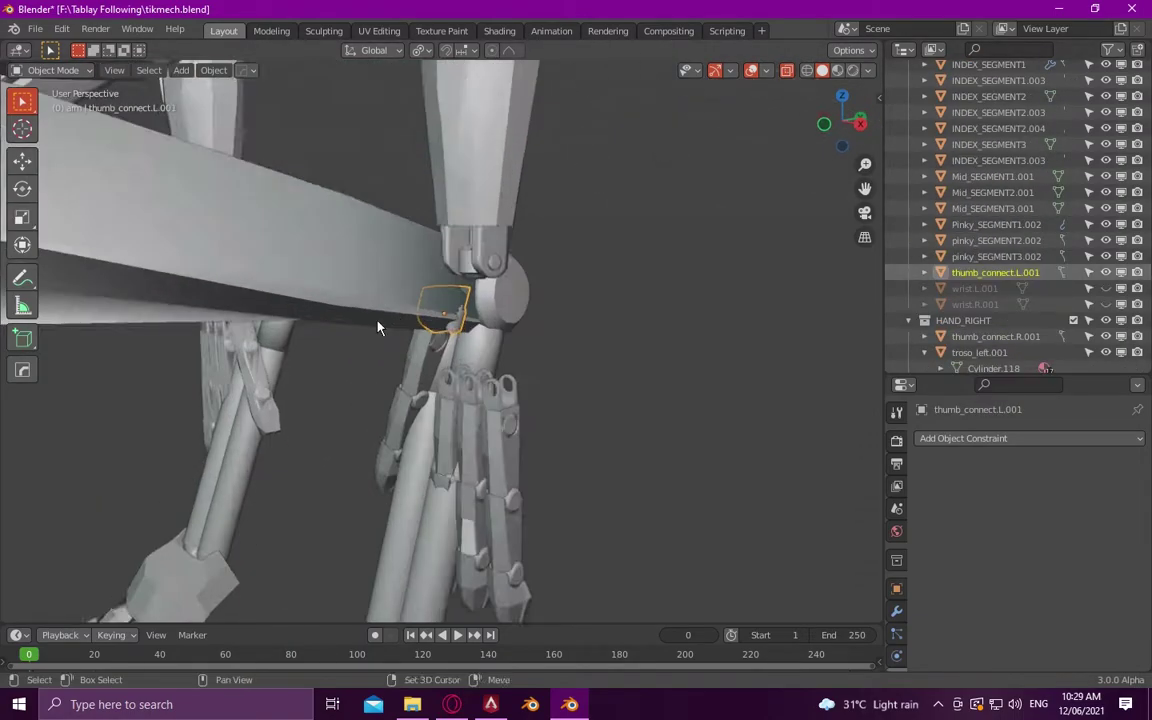
scroll(490, 303, "up", 3)
middle_click_drag(491, 303, 405, 238)
scroll(490, 255, "up", 3)
left_click(490, 255)
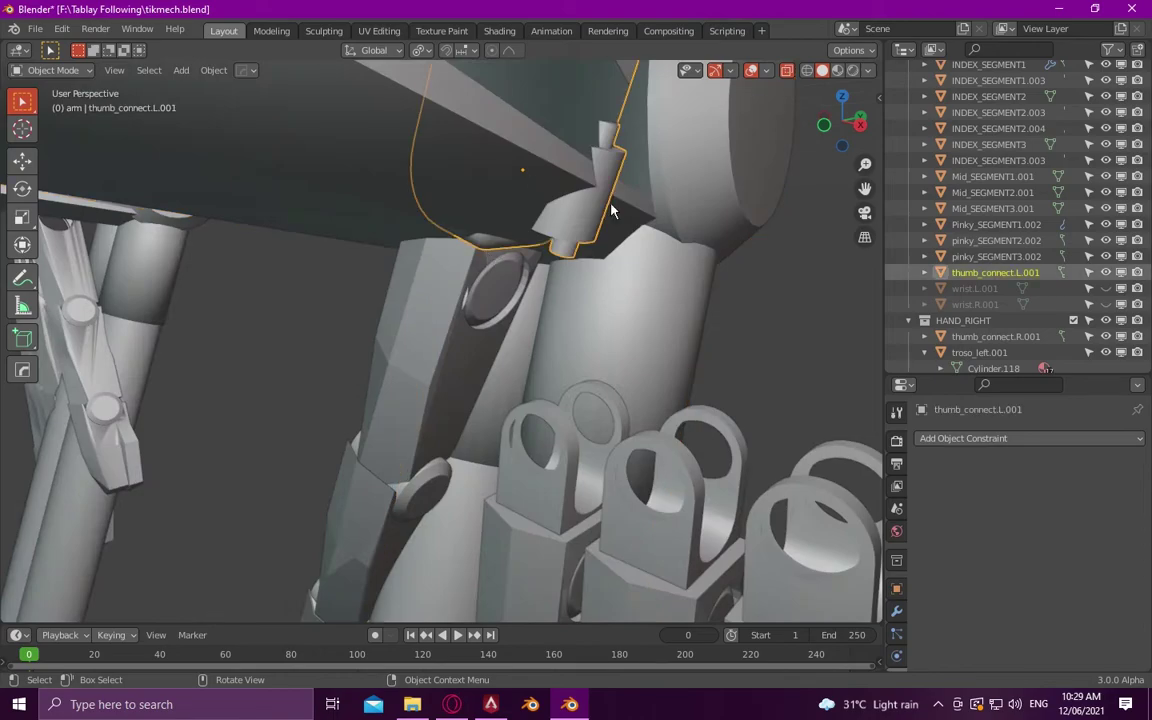
left_click(490, 255)
mouse_move(490, 255)
middle_mouse_down()
mouse_move(495, 277)
mouse_move(380, 242)
mouse_move(442, 288)
middle_mouse_up()
left_click(495, 277)
scroll(471, 221, "up", 3)
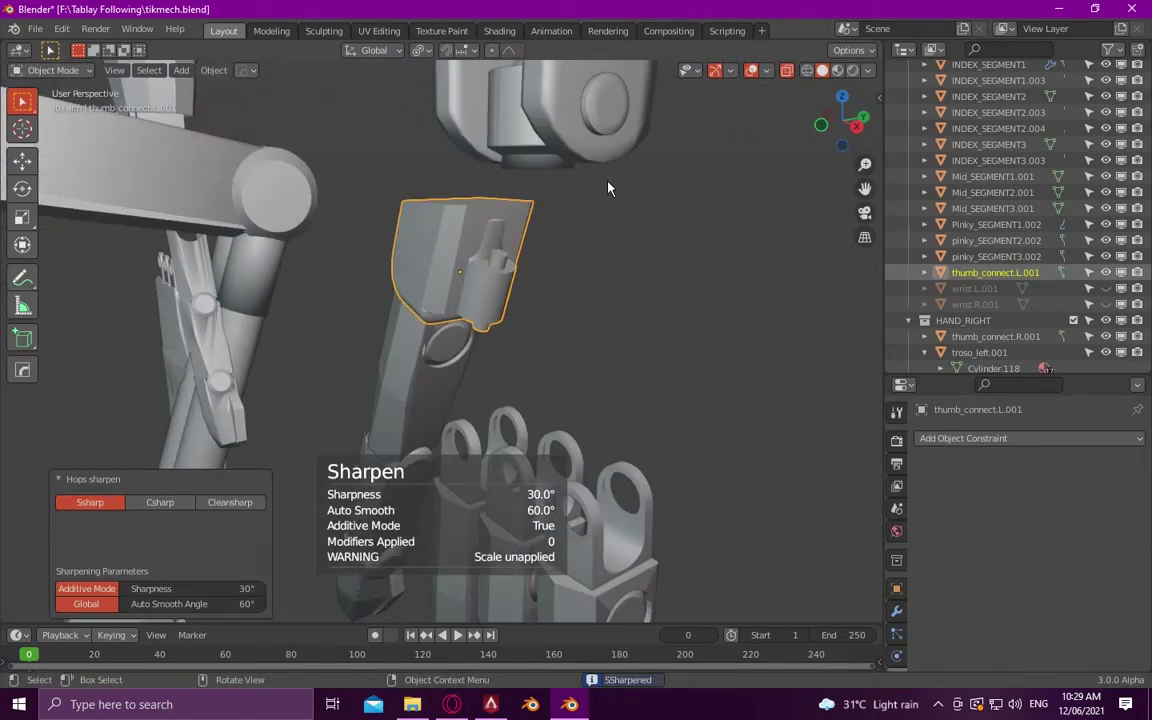
- Inspect the right thumb connector's mesh in Edit Mode, leaving it unmoved
middle_click_drag(538, 243, 420, 240)
left_click(399, 241)
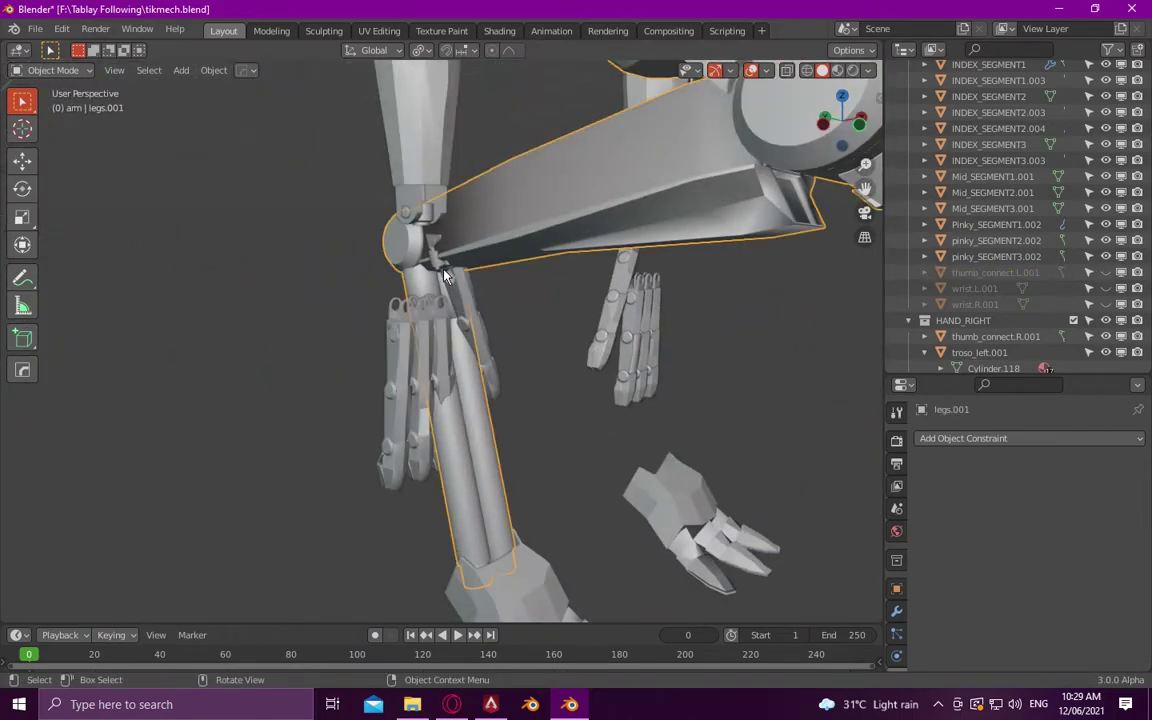
middle_click_drag(495, 253, 404, 238)
left_click(468, 250)
scroll(468, 250, "up", 3)
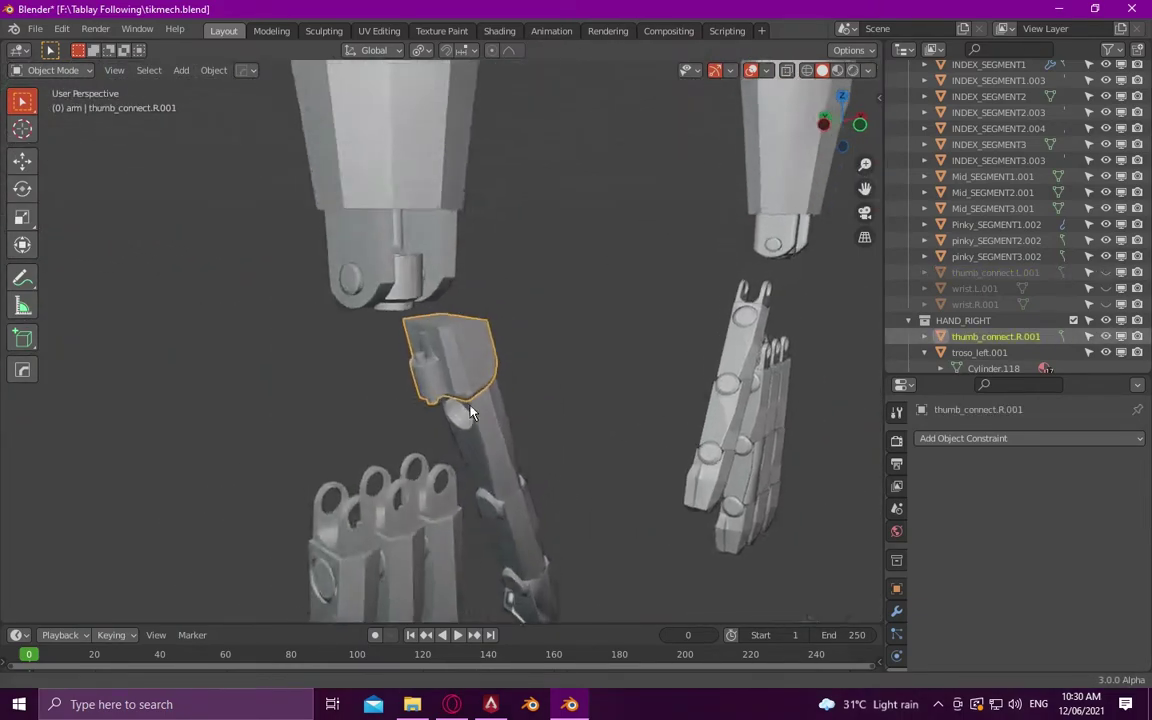
key("Tab")
mouse_move(768, 95)
middle_mouse_down()
mouse_move(506, 270)
mouse_move(694, 198)
middle_mouse_up()
key("Tab")
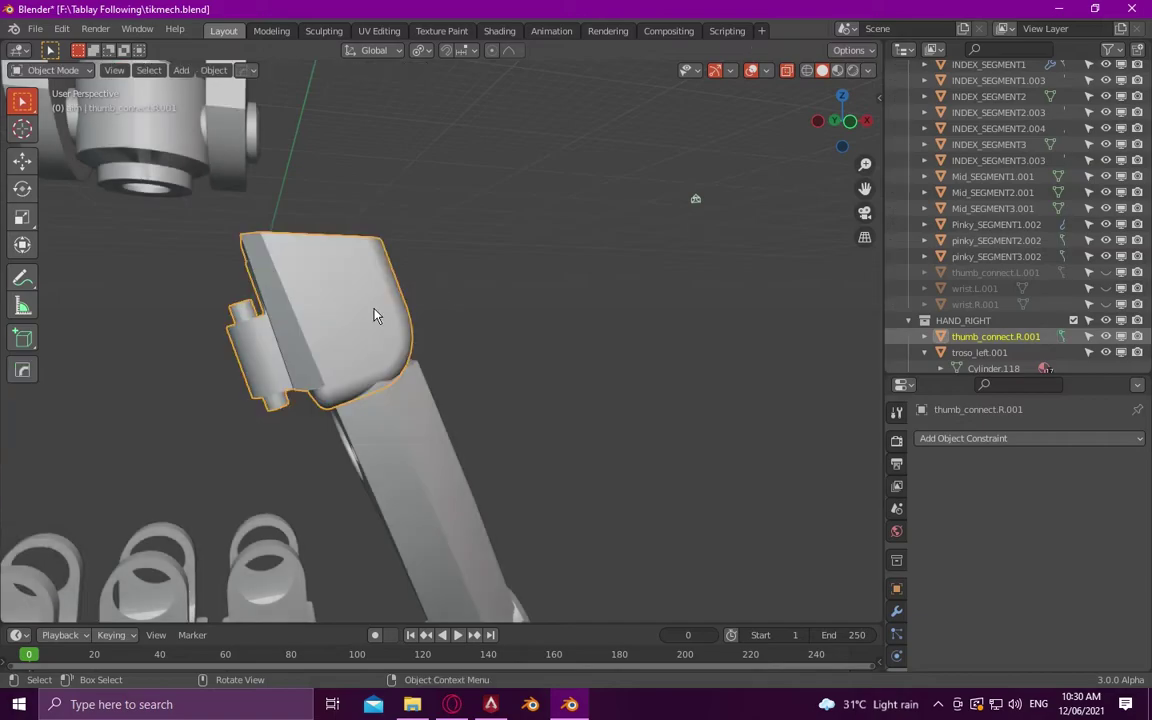
key("g")
right_click(695, 198)
- Clean up the forearm troso_left.001 and apply HOps Sharpen (30° sharpness, 60° auto smooth)
left_click(272, 478)
scroll(400, 350, "up", 3)
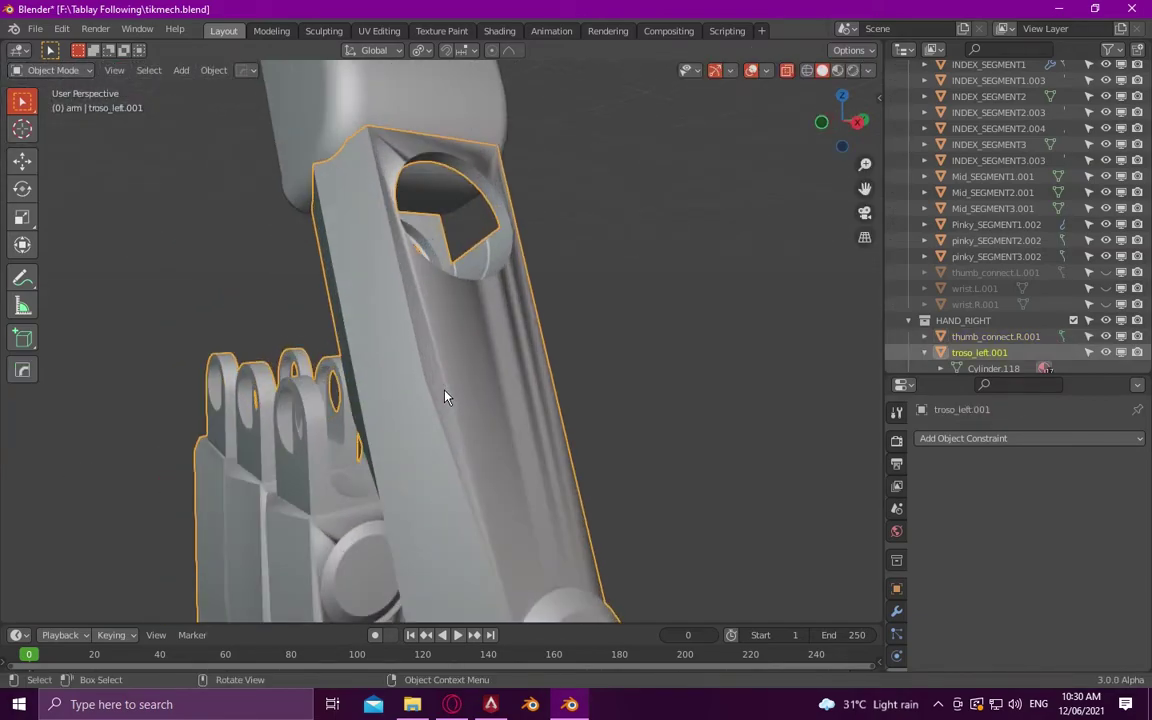
key("q")
left_click(500, 593)
key("q")
left_click(612, 296)
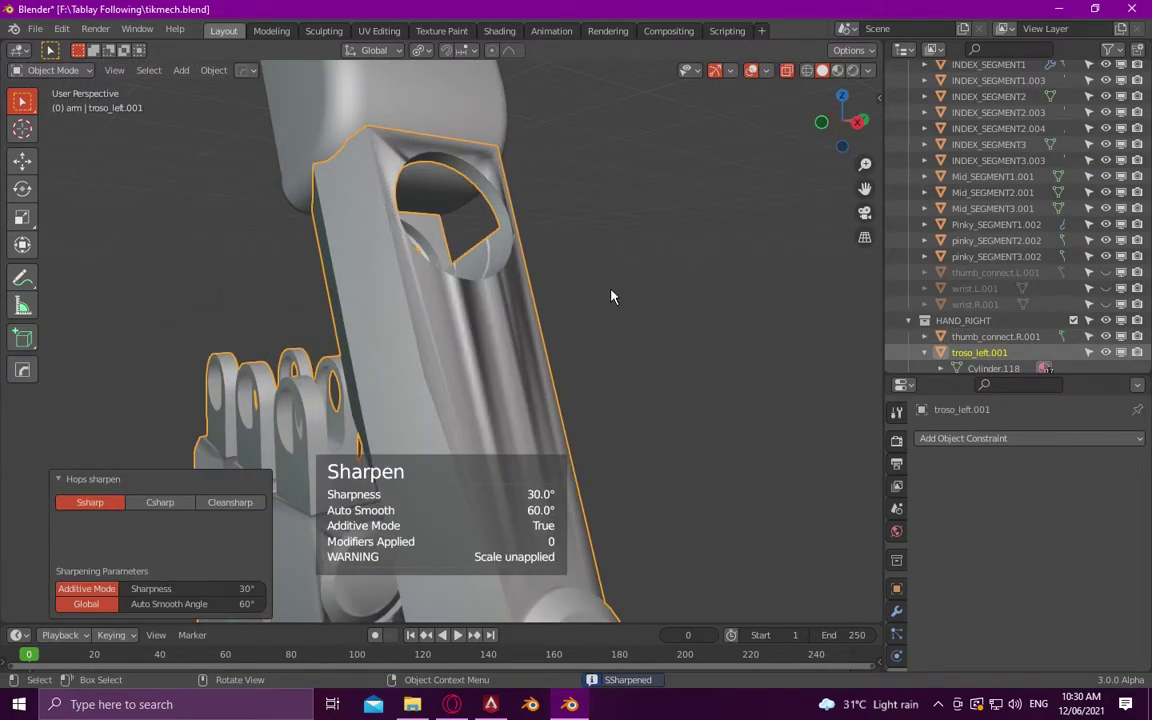
scroll(585, 364, "down", 5)
scroll(560, 375, "up", 3)
scroll(590, 365, "up", 2)
- Select the right thumb connector and zoom out to view both robotic hands
left_click(593, 363)
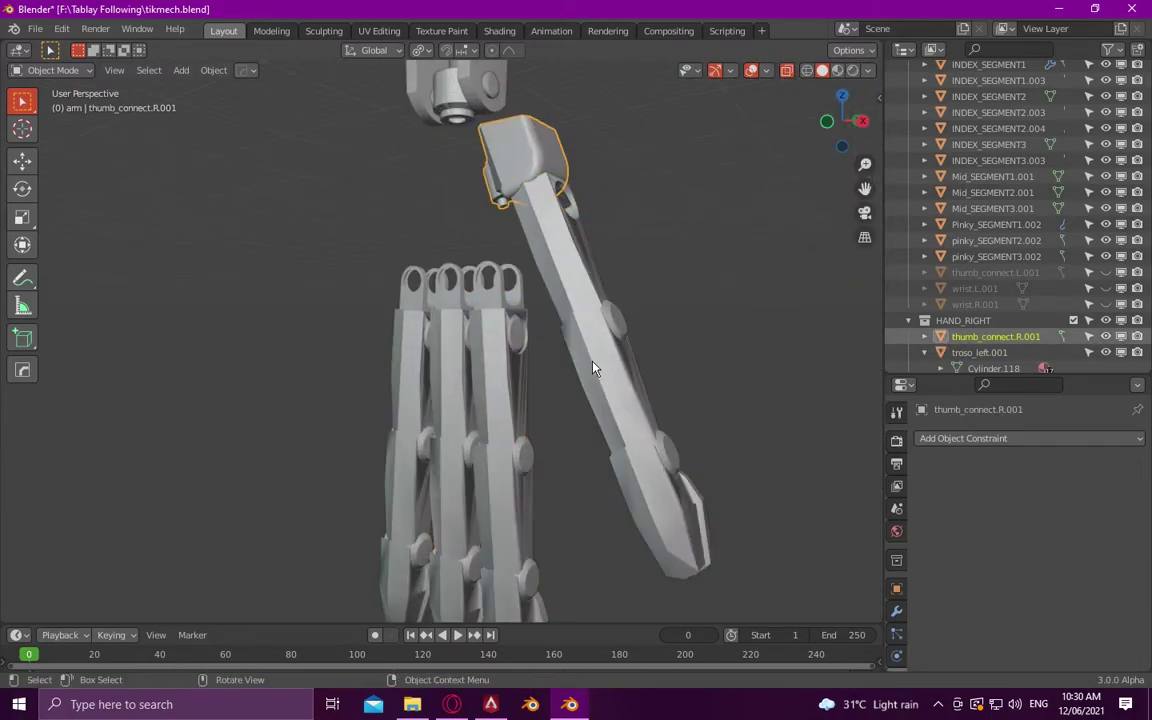
scroll(500, 365, "up", 4)
middle_click_drag(431, 367, 339, 244)
scroll(339, 244, "down", 3)
- Return to plain solid shading and zoom in on the right hand
scroll(650, 347, "down", 2)
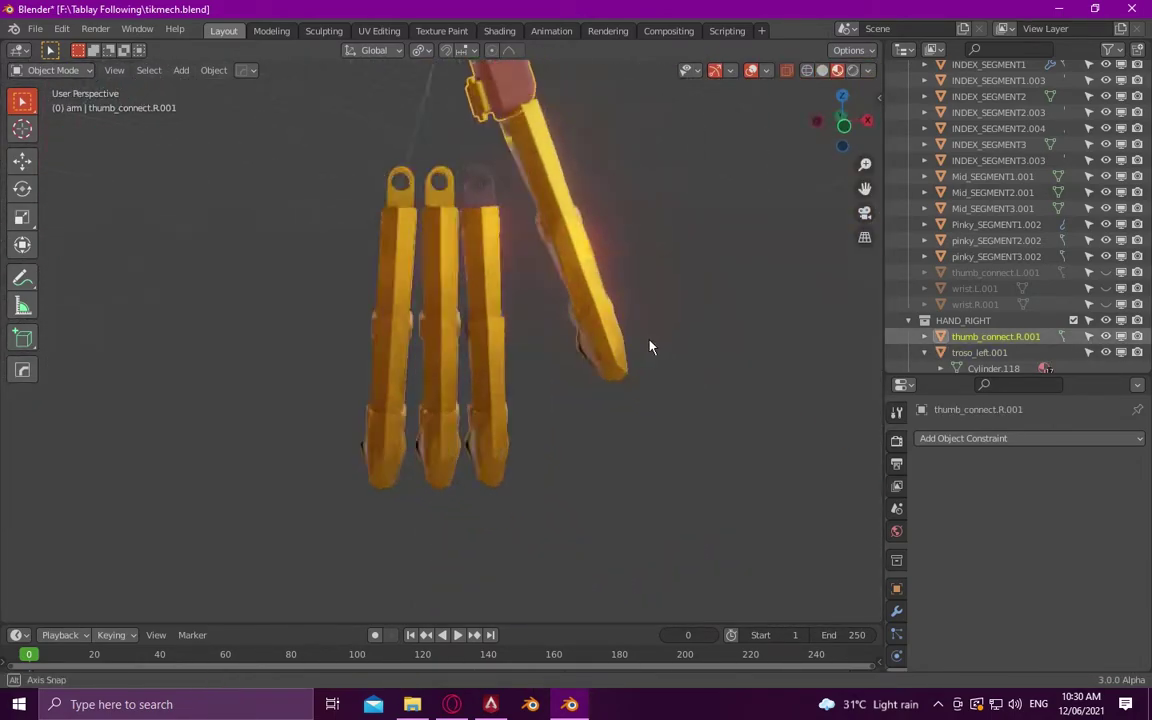
scroll(722, 316, "down", 2)
middle_click_drag(722, 316, 450, 334)
key("z")
scroll(673, 262, "up", 4)
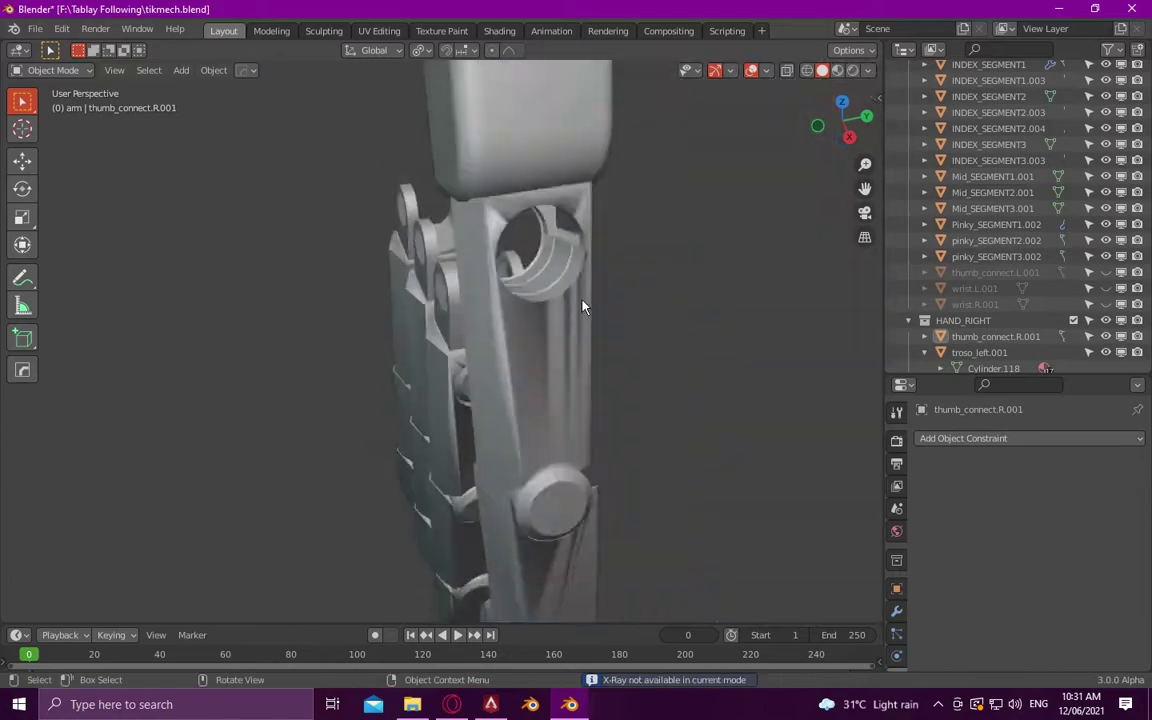
middle_click_drag(584, 303, 392, 193)
scroll(392, 193, "down", 5)
- Copy the index finger's top link onto the thumb, rotated -47.9° about Y
left_click(258, 229)
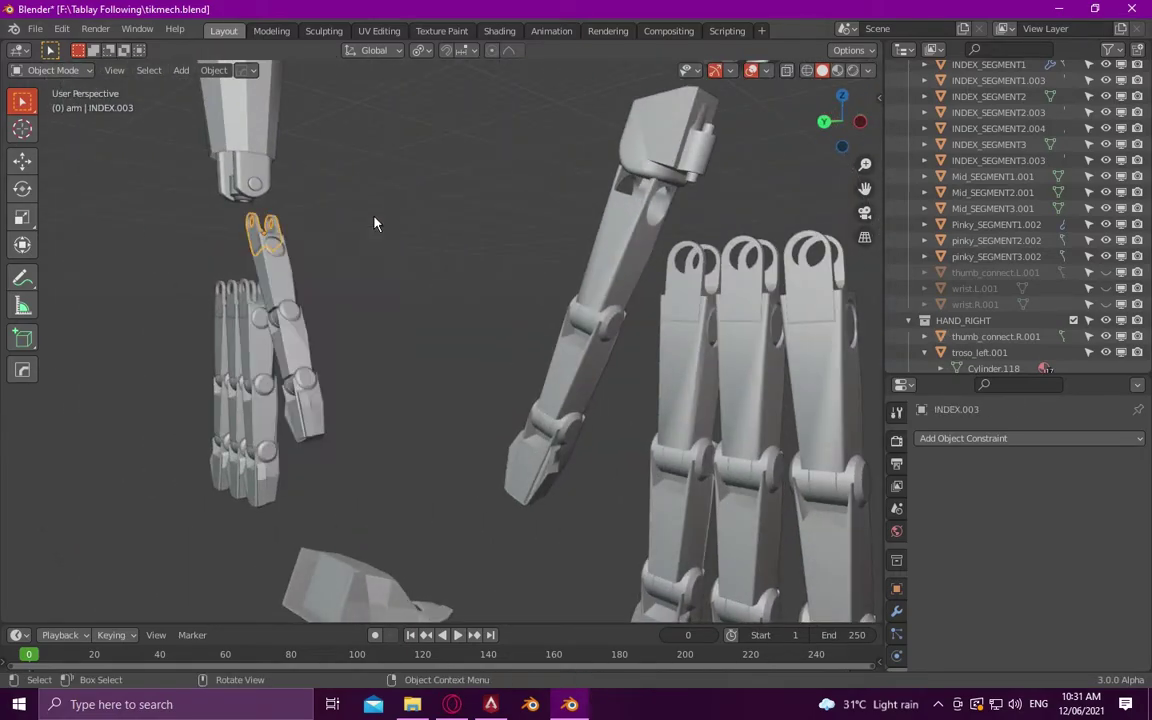
key("g")
key("x")
left_click(623, 228)
key("r")
key("y")
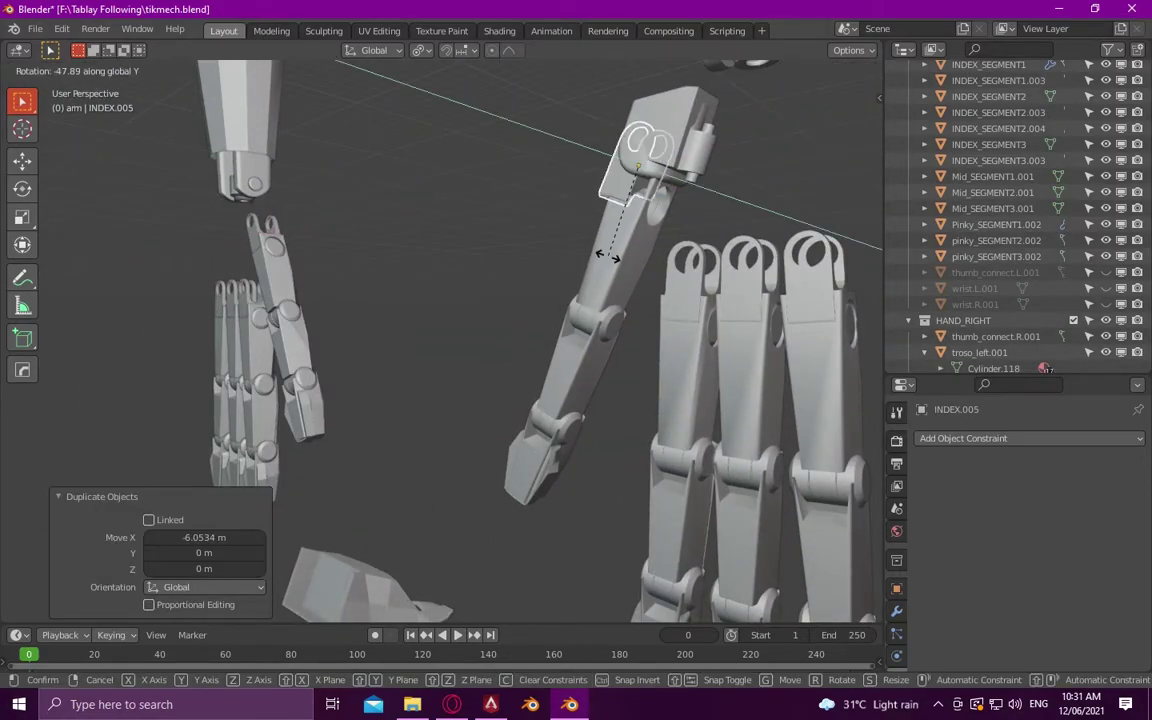
left_click(695, 245)
scroll(695, 245, "up", 2)
scroll(695, 245, "up", 3)
key("g")
key("KP_1")
left_click(499, 334)
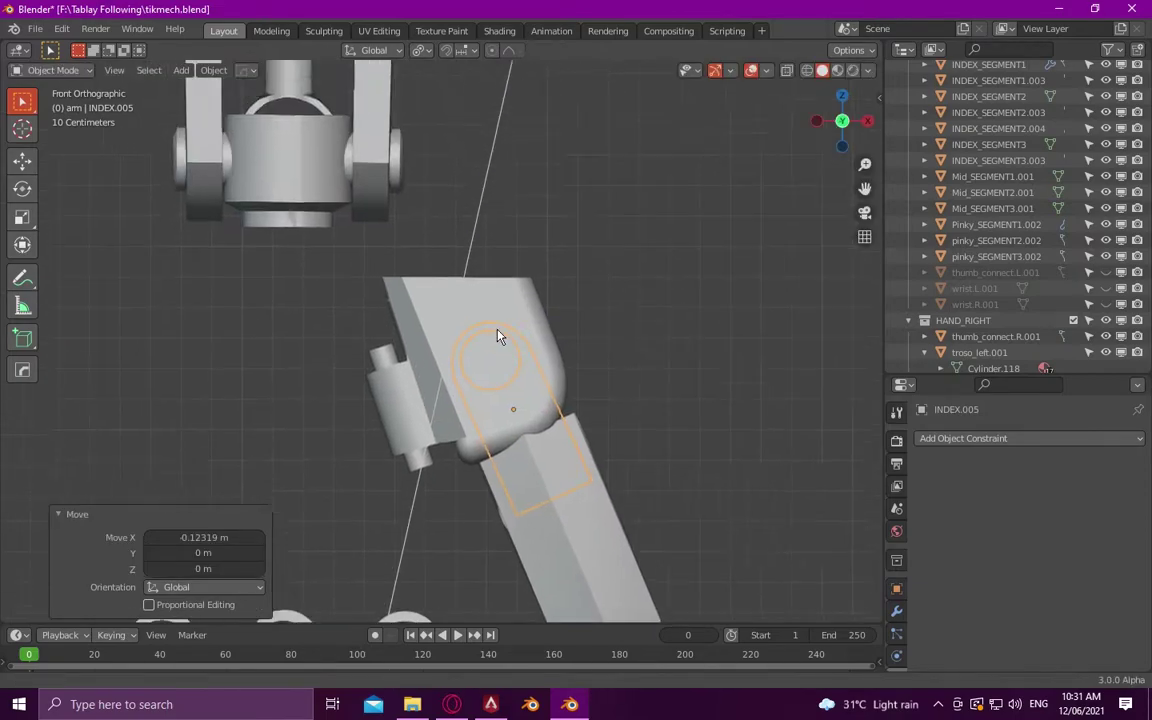
- Hide the right thumb connector from the viewport
left_click(505, 303)
key("h")
left_click(478, 345)
scroll(468, 312, "down", 3)
scroll(505, 334, "up", 3)
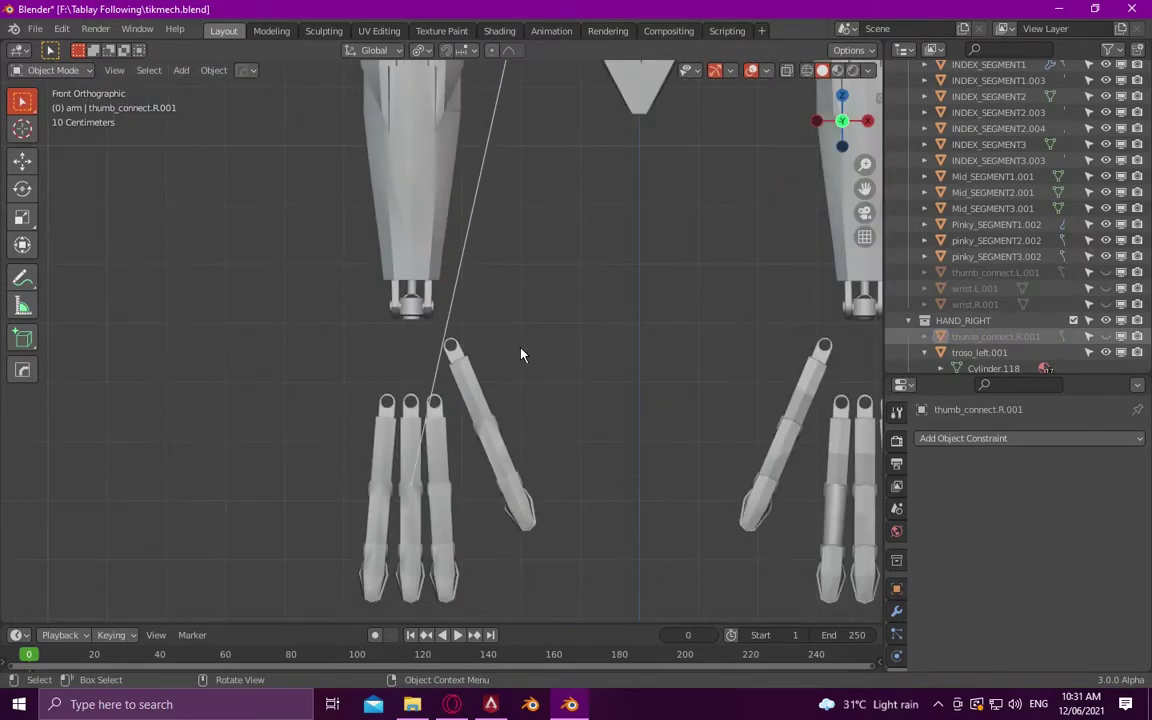
scroll(960, 250, "up", 5)
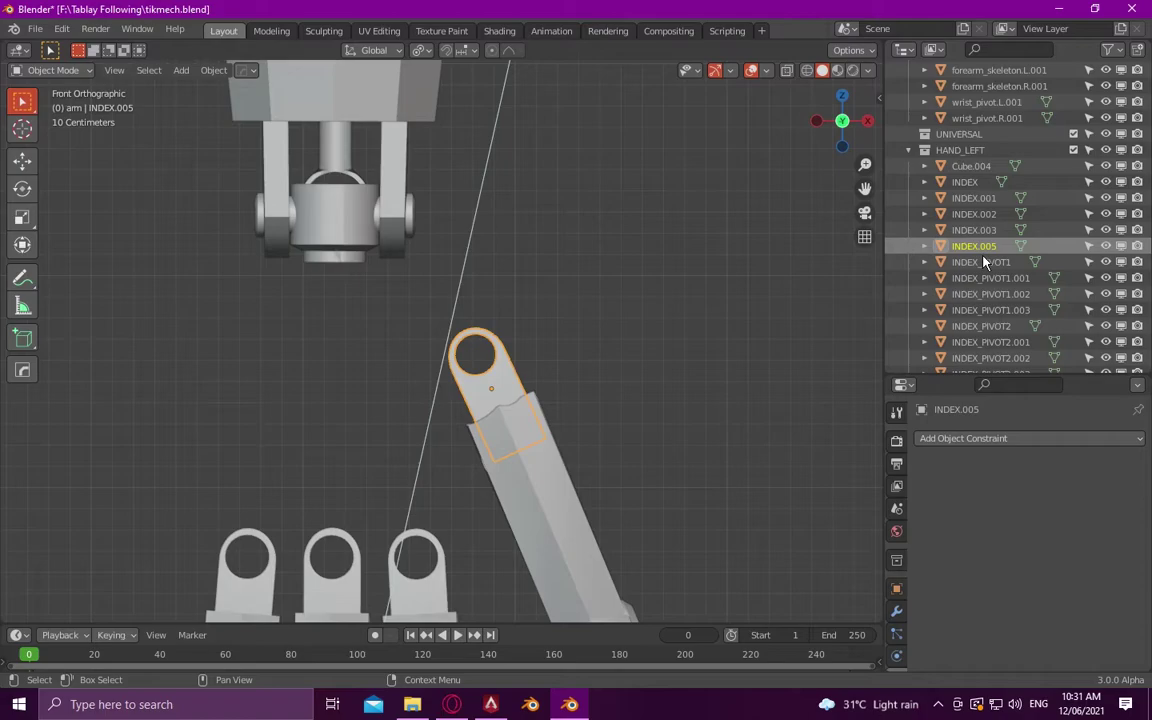
- Move INDEX.005 into HAND_RIGHT and begin renaming it thumb_pivot
left_click_drag(985, 248, 963, 192)
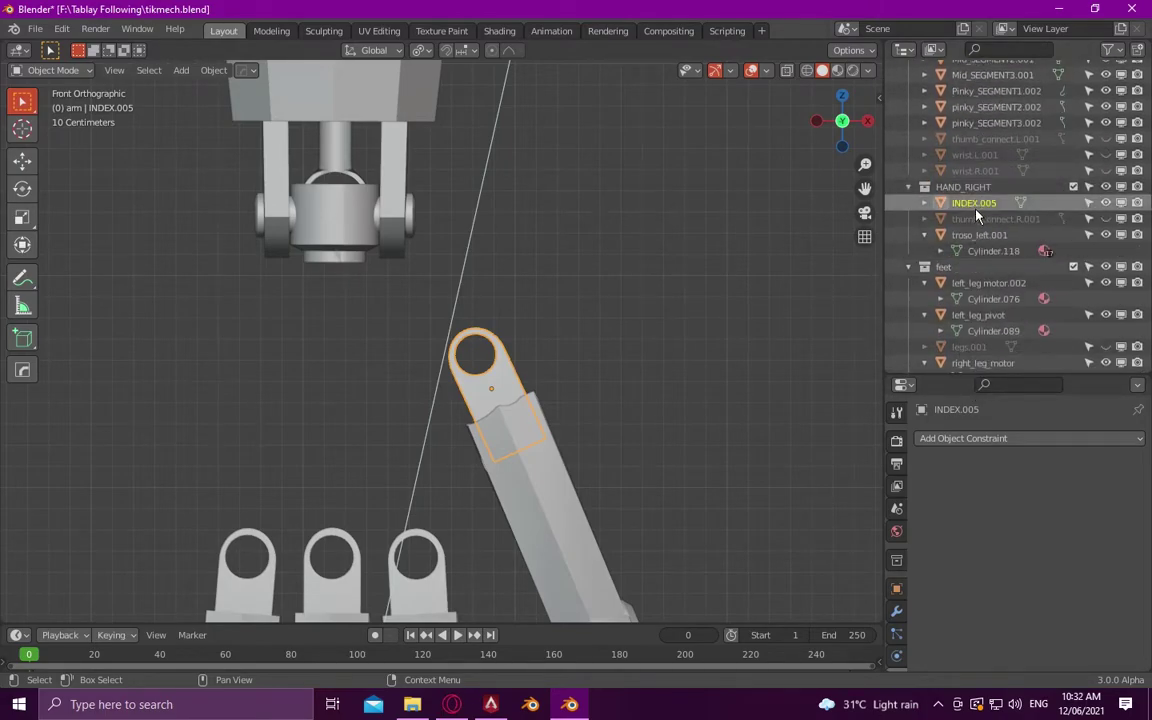
double_click(975, 208)
type("thumb_pivot.R.001")
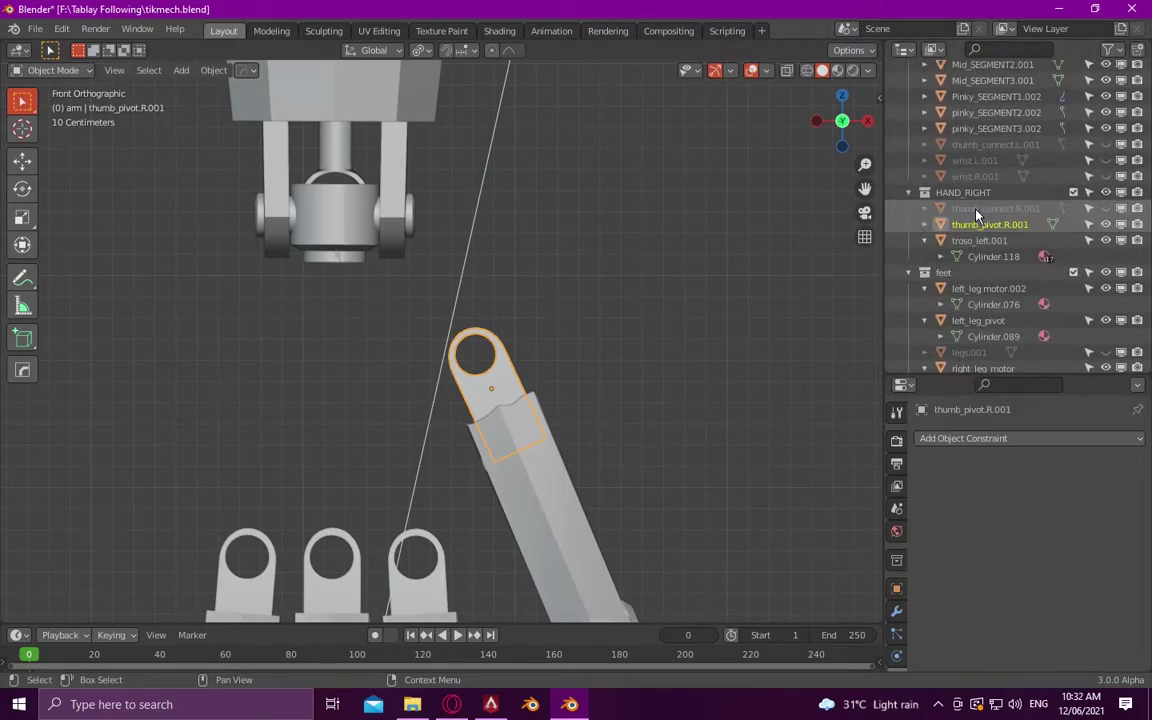
- Separate the first connected part of troso_left.001 into its own object
left_click(925, 242)
key("Tab")
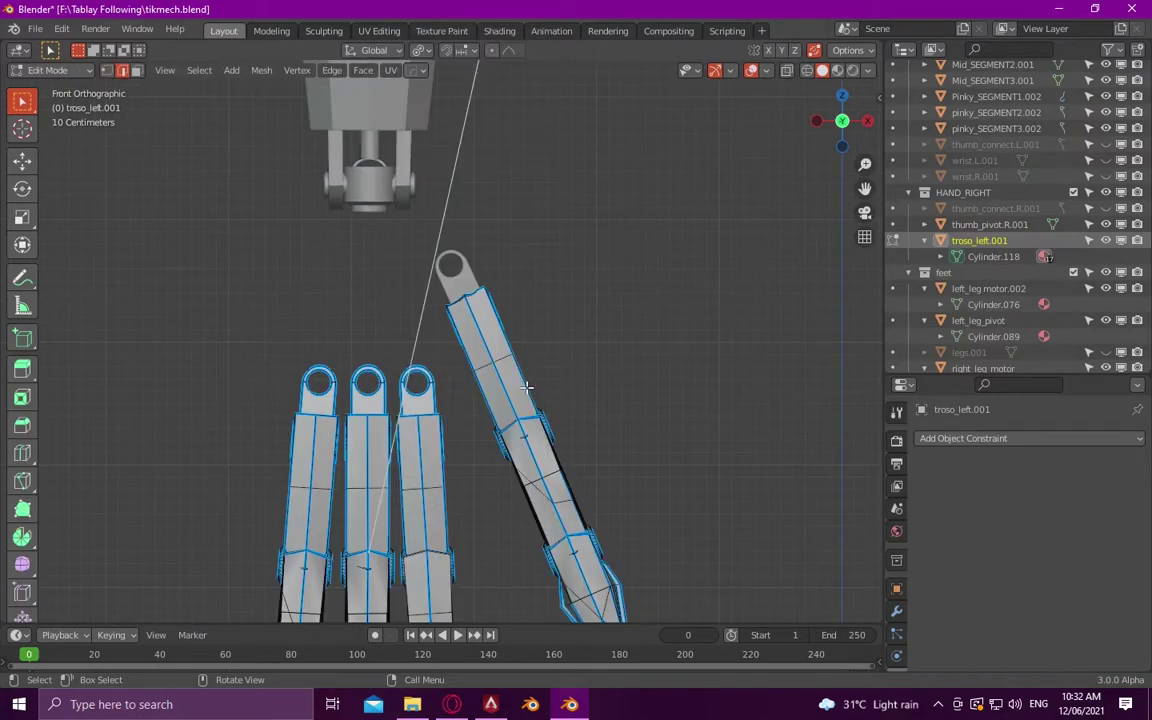
key("l")
right_click(527, 387)
left_click(545, 476)
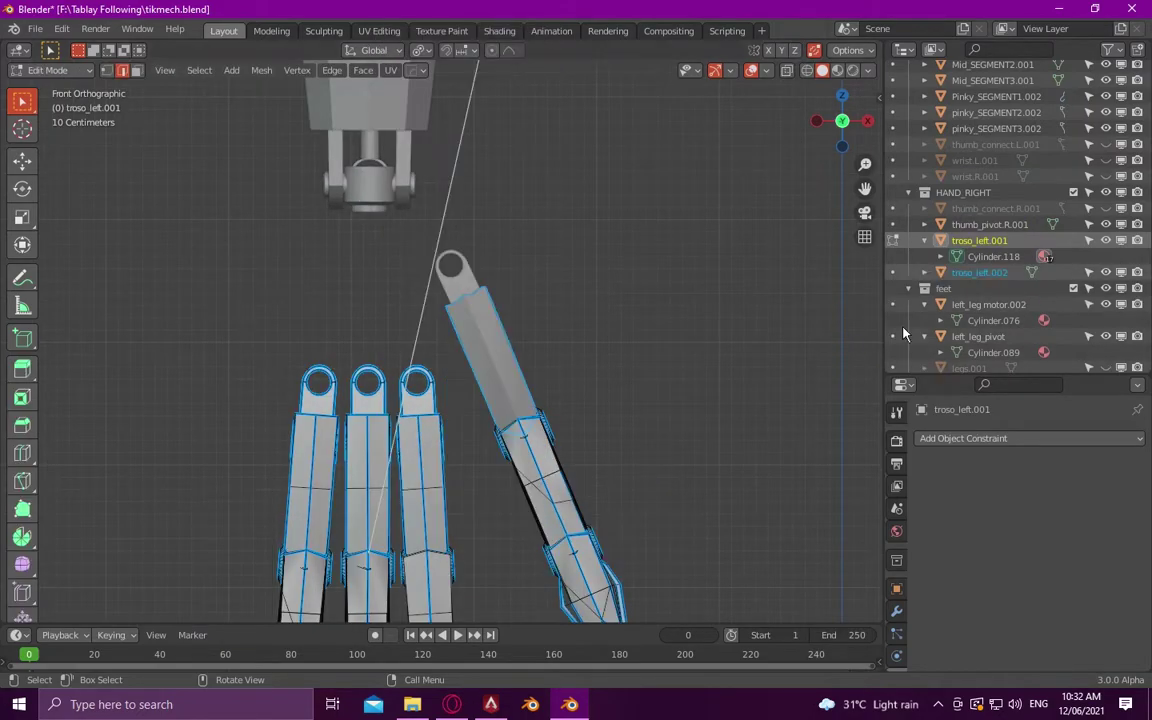
left_click(925, 241)
key("Tab")
scroll(588, 350, "up", 2)
key("Tab")
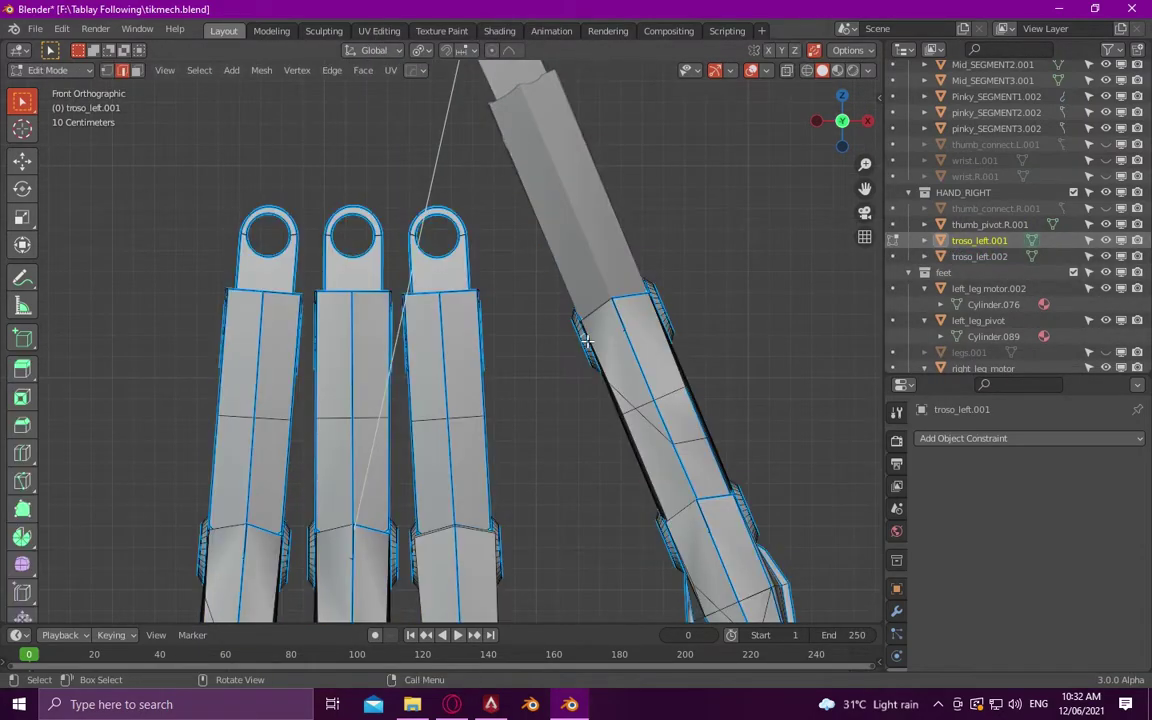
- Separate the remaining four thumb pieces into objects and exit Edit Mode
right_click(590, 497)
left_click(700, 491)
right_click(590, 495)
left_click(700, 491)
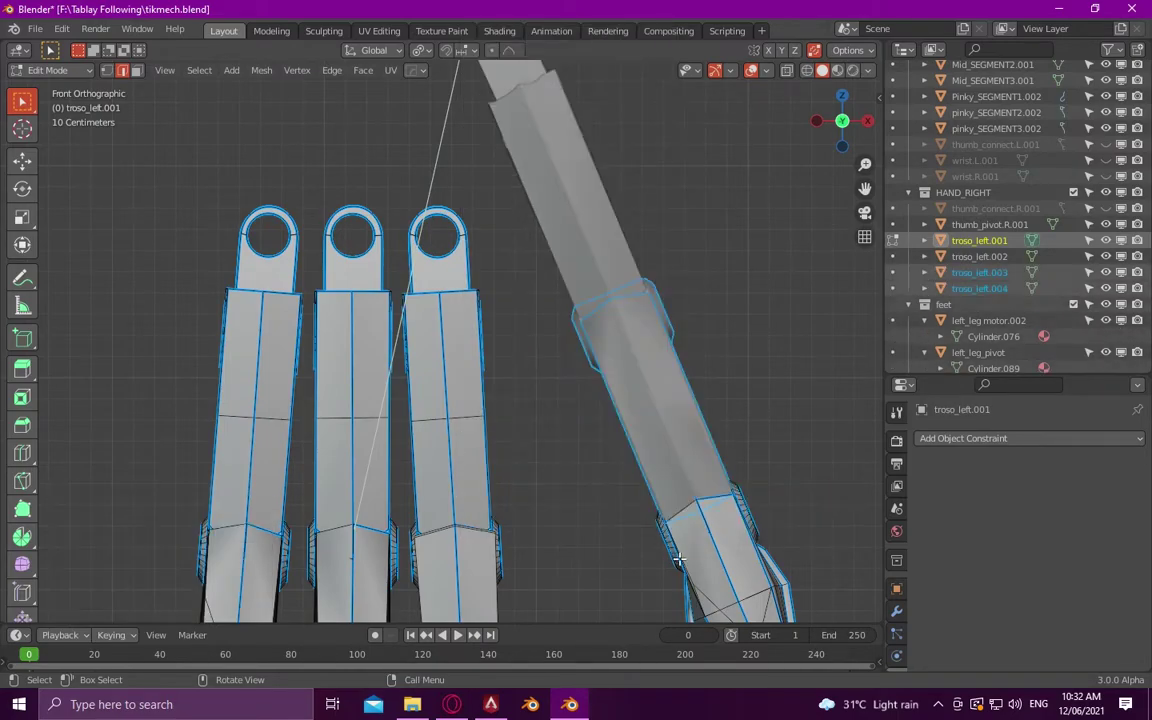
right_click(679, 560)
left_click(740, 553)
right_click(700, 550)
left_click(772, 548)
key("Tab")
- Rename the upper thumb segment troso_left.002 to thumb_1.R.001
scroll(757, 360, "down", 2)
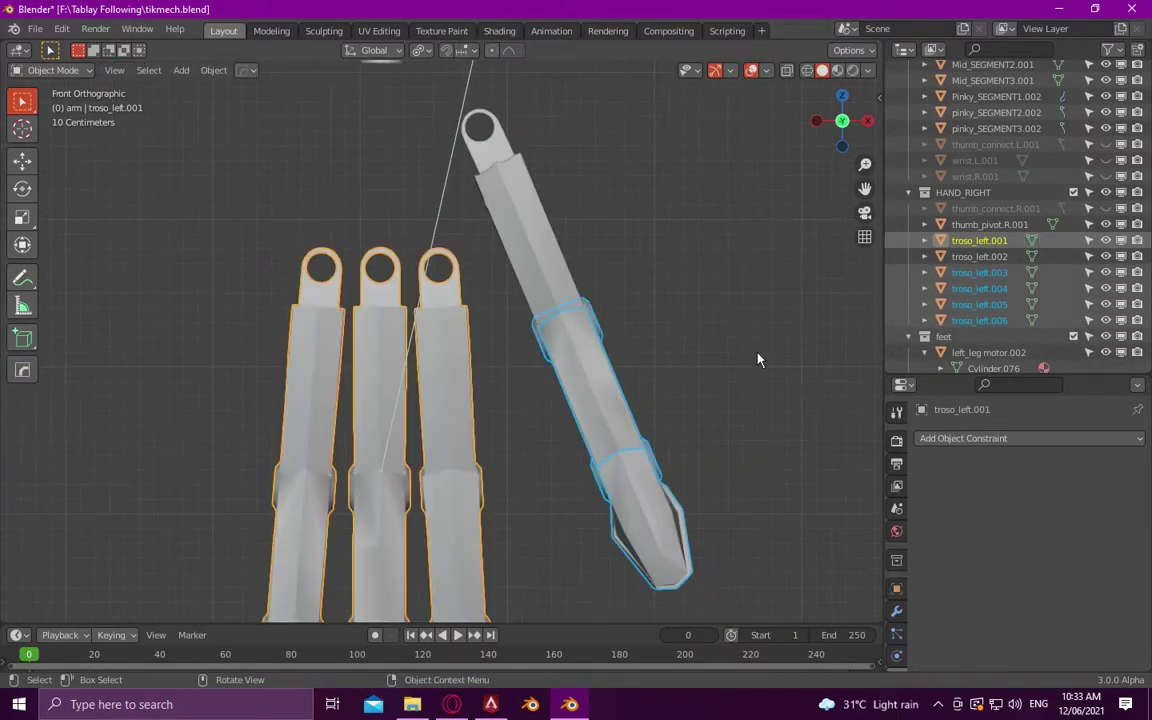
middle_click_drag(757, 360, 657, 387, "shift")
left_click(979, 256)
scroll(975, 258, "down", 2)
key("F2")
type("thumb_1.R")
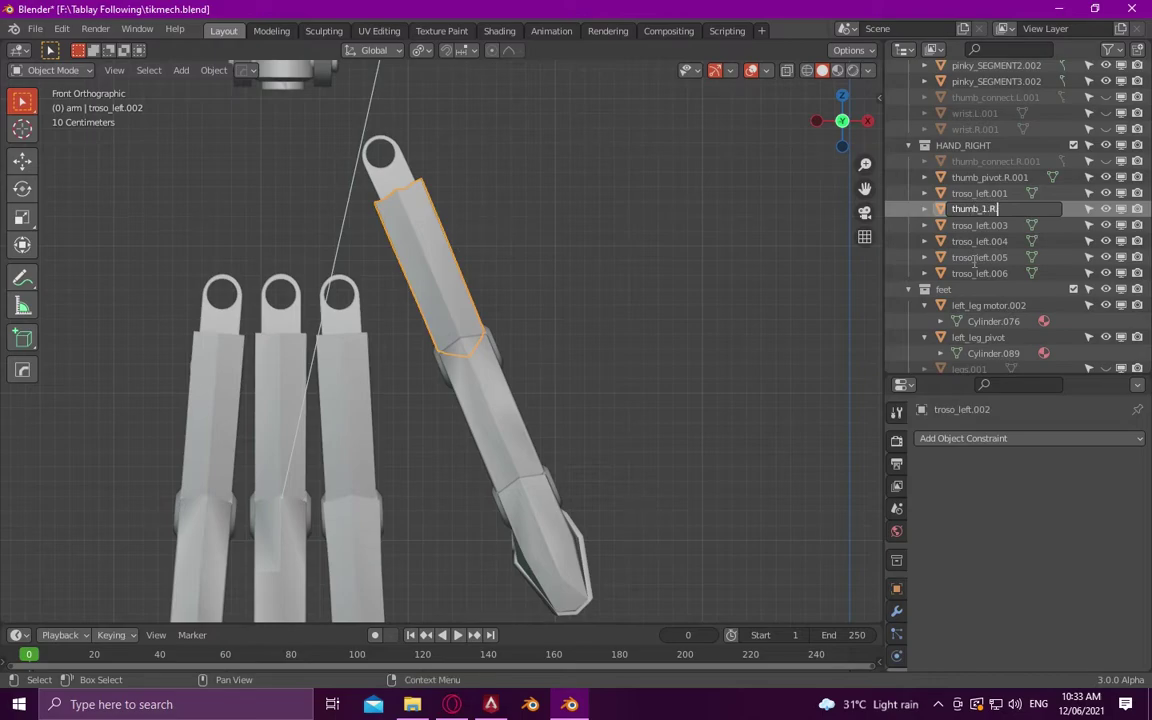
key("Return")
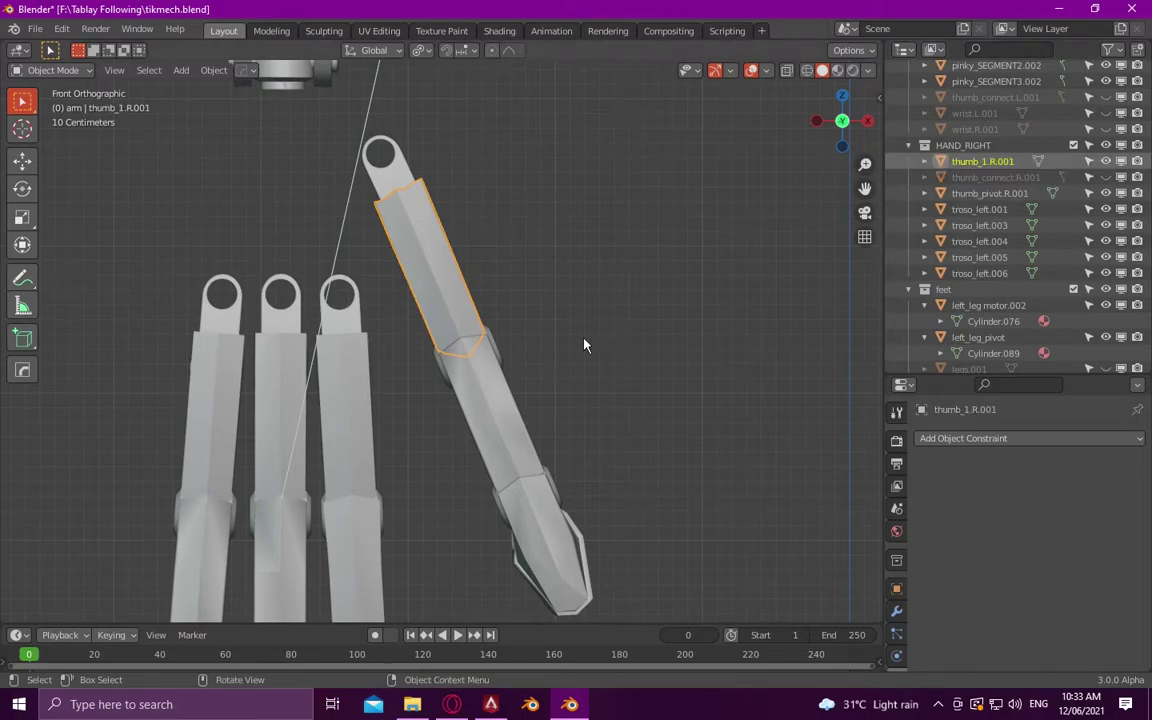
mouse_move(584, 342)
middle_mouse_down()
mouse_move(442, 255)
mouse_move(470, 303)
mouse_move(700, 330)
middle_mouse_up()
- Duplicate the index pivot onto the thumb's upper joint, tilted about -47.5° around Y
scroll(700, 330, "down", 2)
left_click(737, 316)
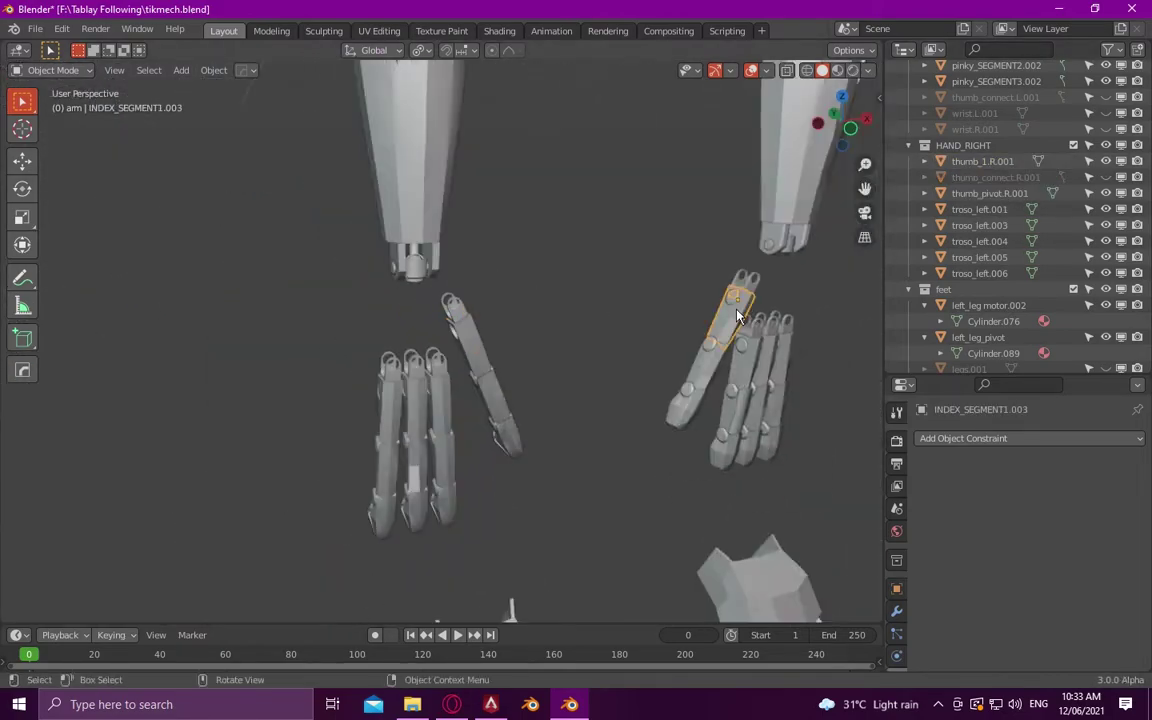
key("shift+d")
key("x")
left_click(440, 300)
key("KP_1")
key("KP_Decimal")
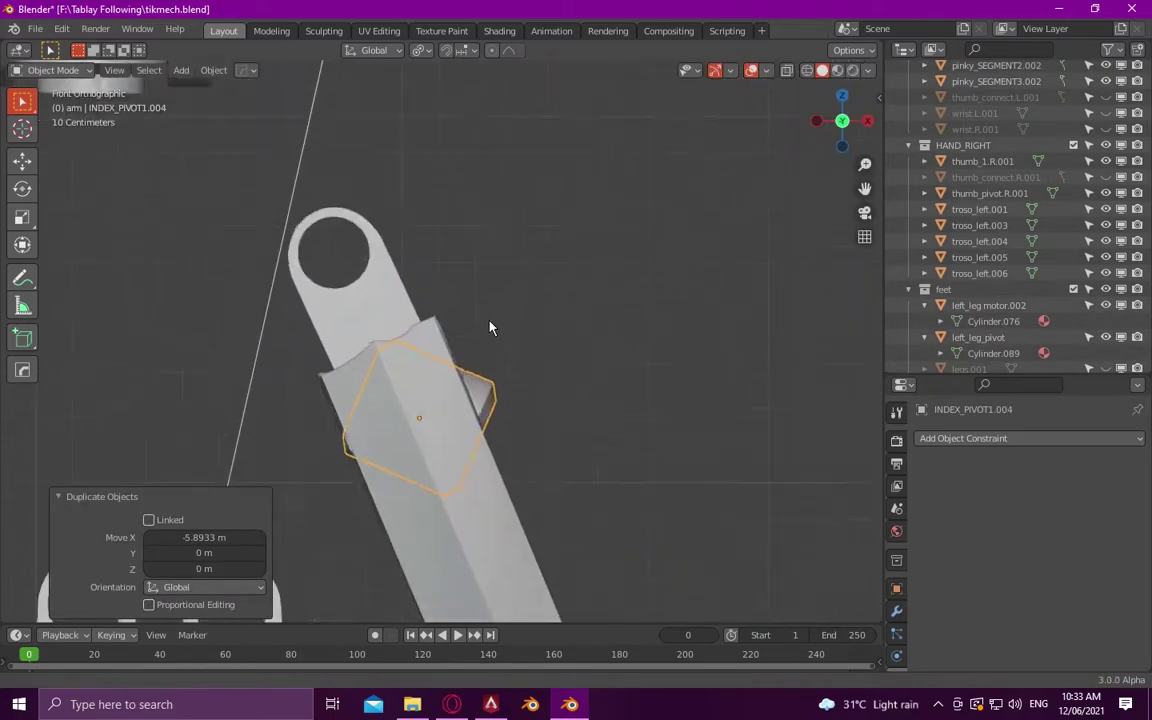
key("r")
key("y")
left_click(388, 290)
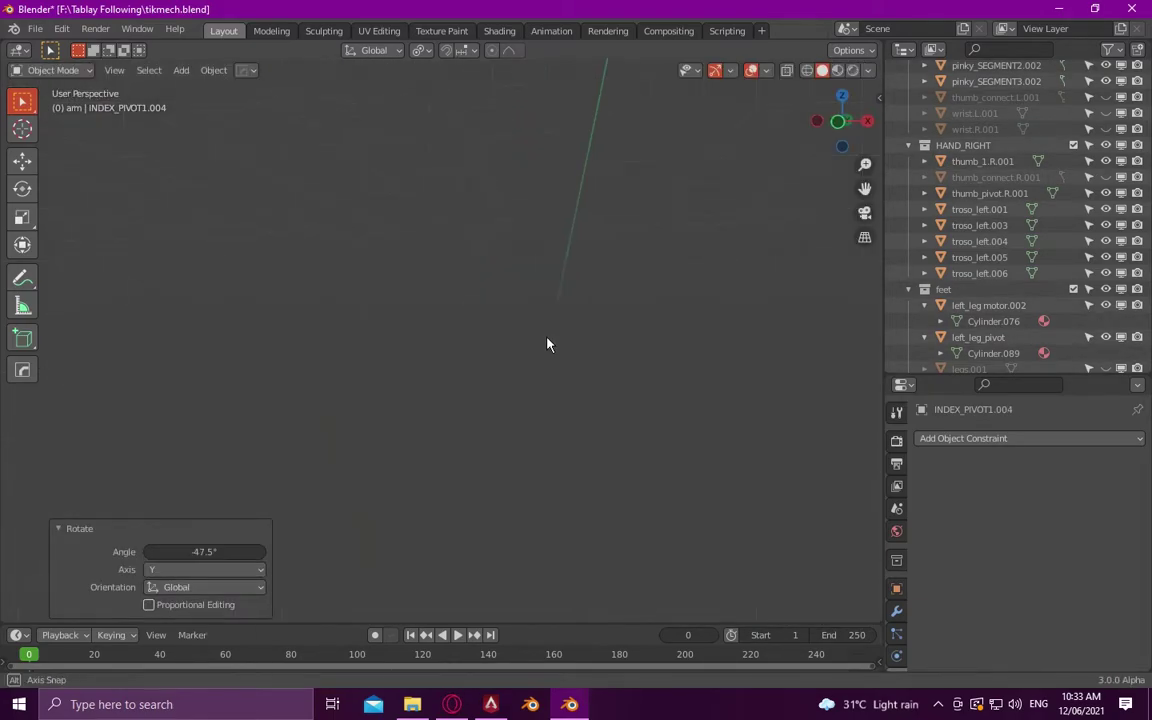
middle_click_drag(388, 290, 551, 400)
- Nudge the copied pivot along X and give it a small extra Y tilt
key("g")
key("x")
left_click(512, 378)
key("KP_1")
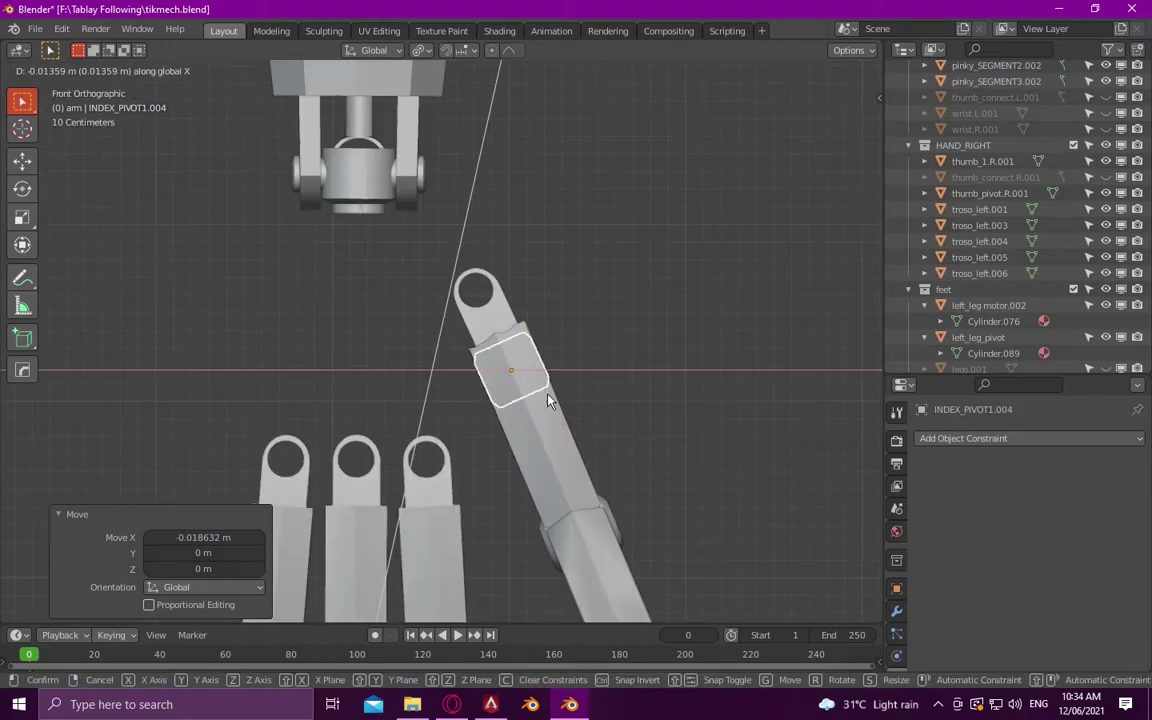
key("KP_Decimal")
key("r")
key("y")
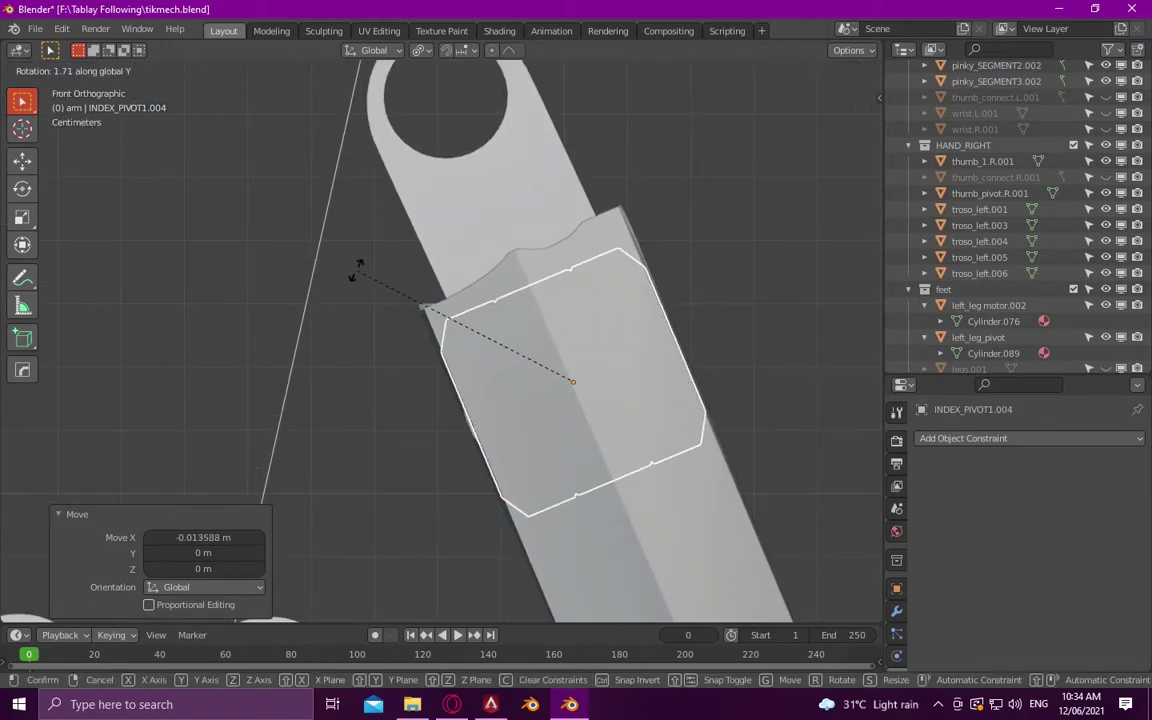
left_click(358, 268)
mouse_move(358, 268)
middle_mouse_down()
mouse_move(502, 390)
mouse_move(501, 368)
middle_mouse_up()
- Shift the pivot along Z and X to seat it in the thumb joint
key("g")
key("z")
left_click(501, 388)
key("KP_1")
key("KP_Decimal")
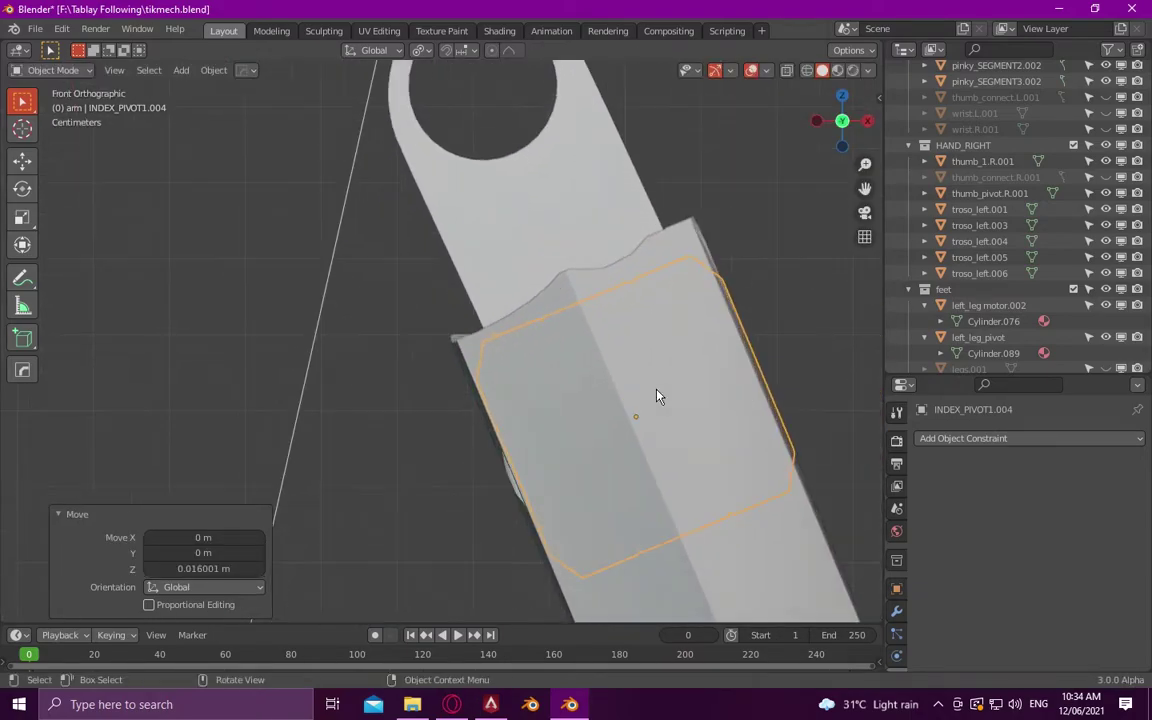
key("g")
key("x")
left_click(650, 396)
scroll(650, 396, "down", 3)
middle_click_drag(650, 396, 617, 404)
scroll(970, 245, "down", 3)
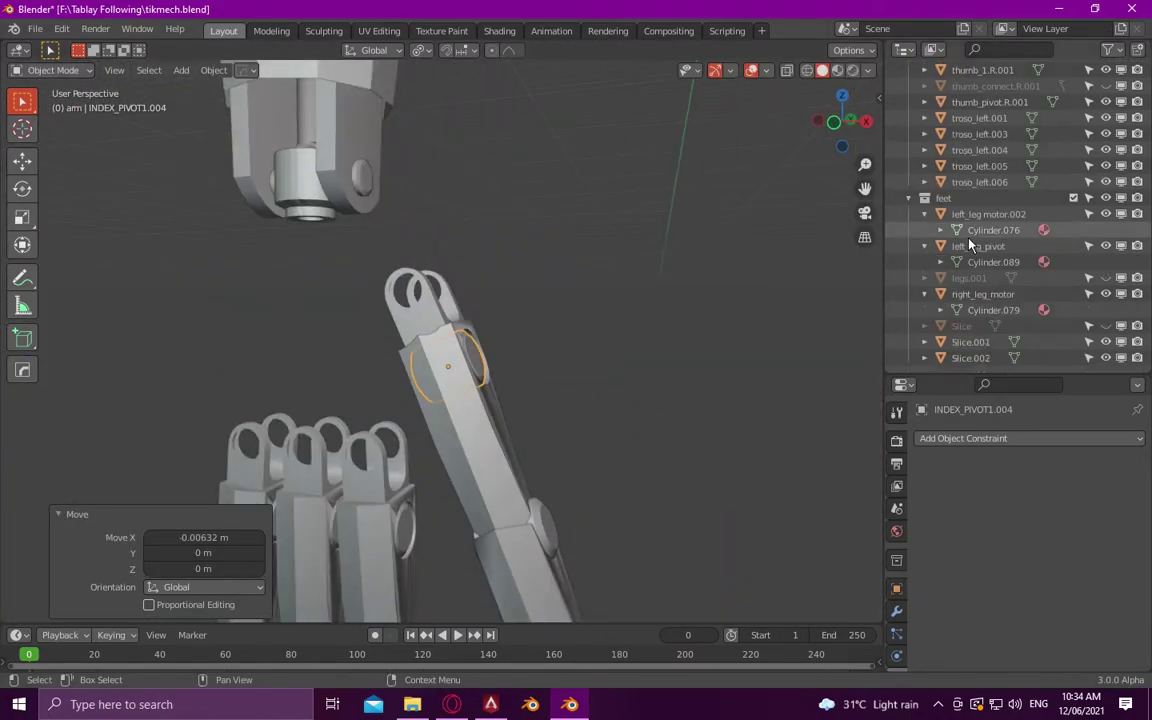
key("KP_Decimal")
- Rename the copied thumb pivots to thumb_1_pivot.R.001 and thumb_2_pivot.R.001
double_click(983, 227)
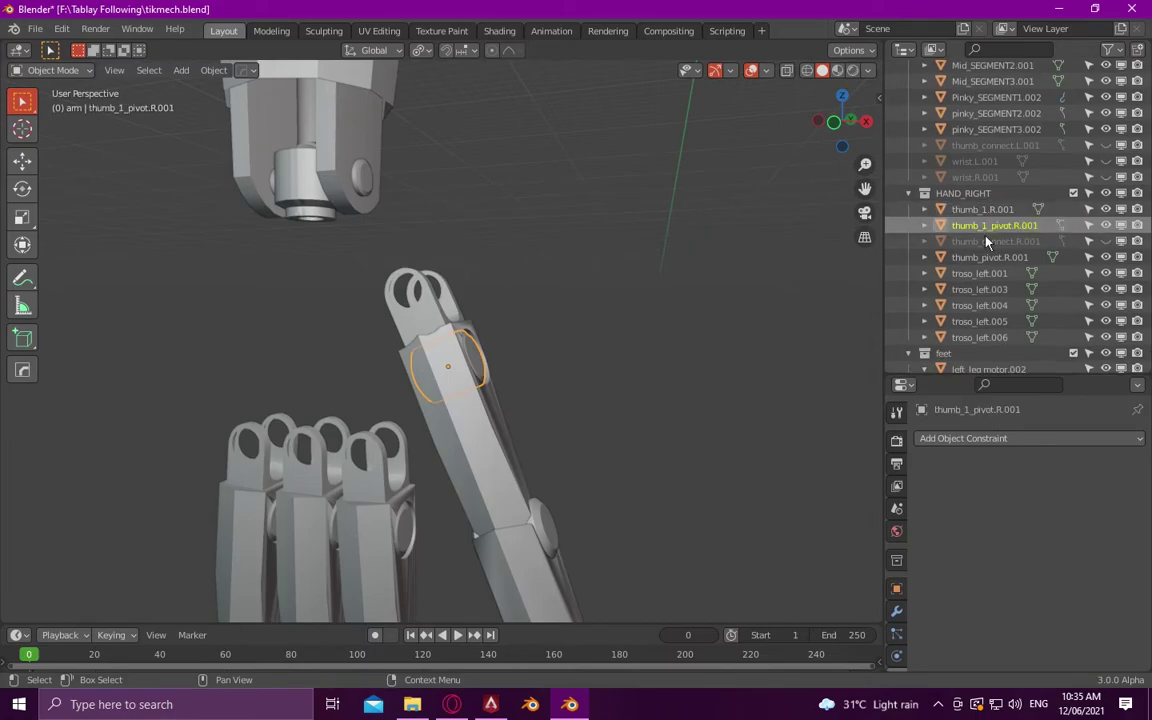
left_click(547, 329)
key("KP_Decimal")
double_click(980, 208)
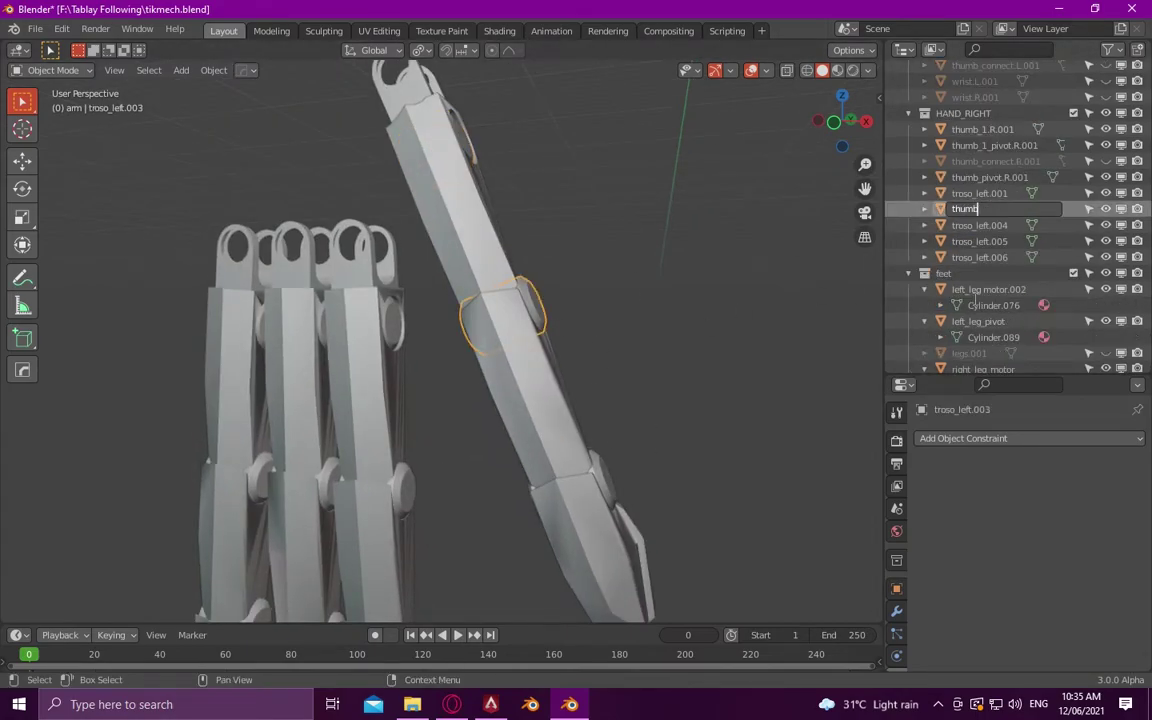
key("Return")
double_click(990, 208)
scroll(1014, 241, "down", 1)
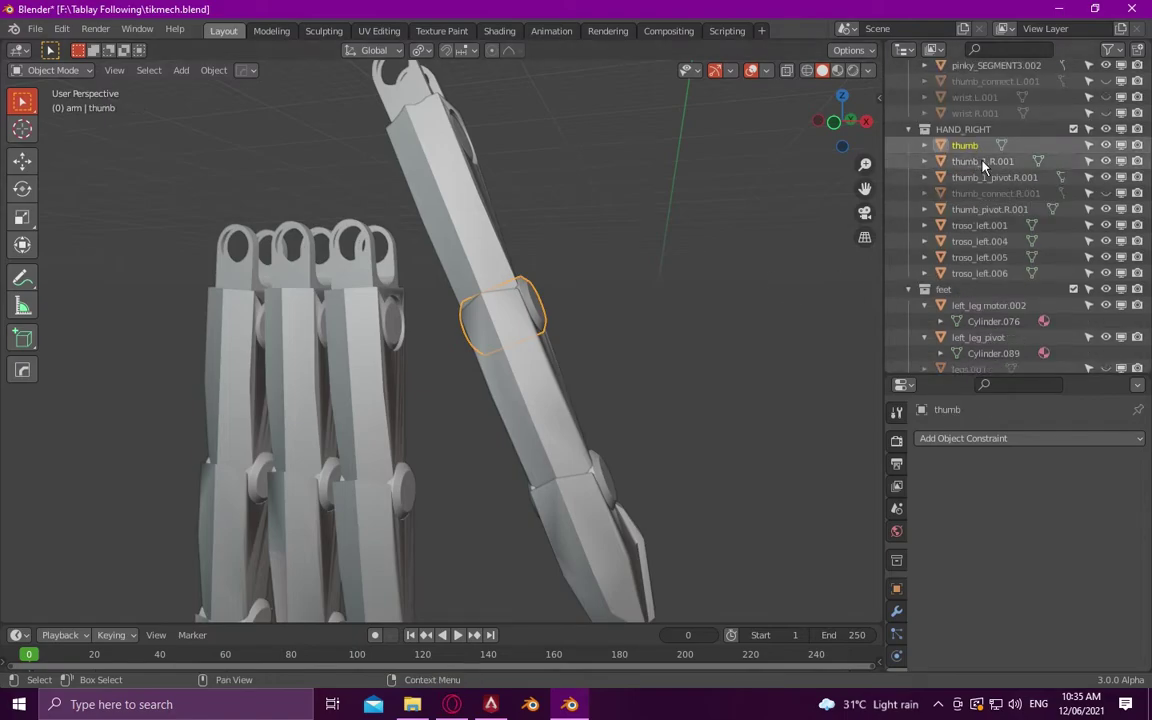
key("KP_Decimal")
double_click(990, 208)
type("thumb_1_pivot.R.001")
- Rename the lowest joint pivot thumb_3_pivot.R.001 and the middle segment thumb_2.R.001
key("Return")
left_click(980, 320)
key("KP_Decimal")
key("F2")
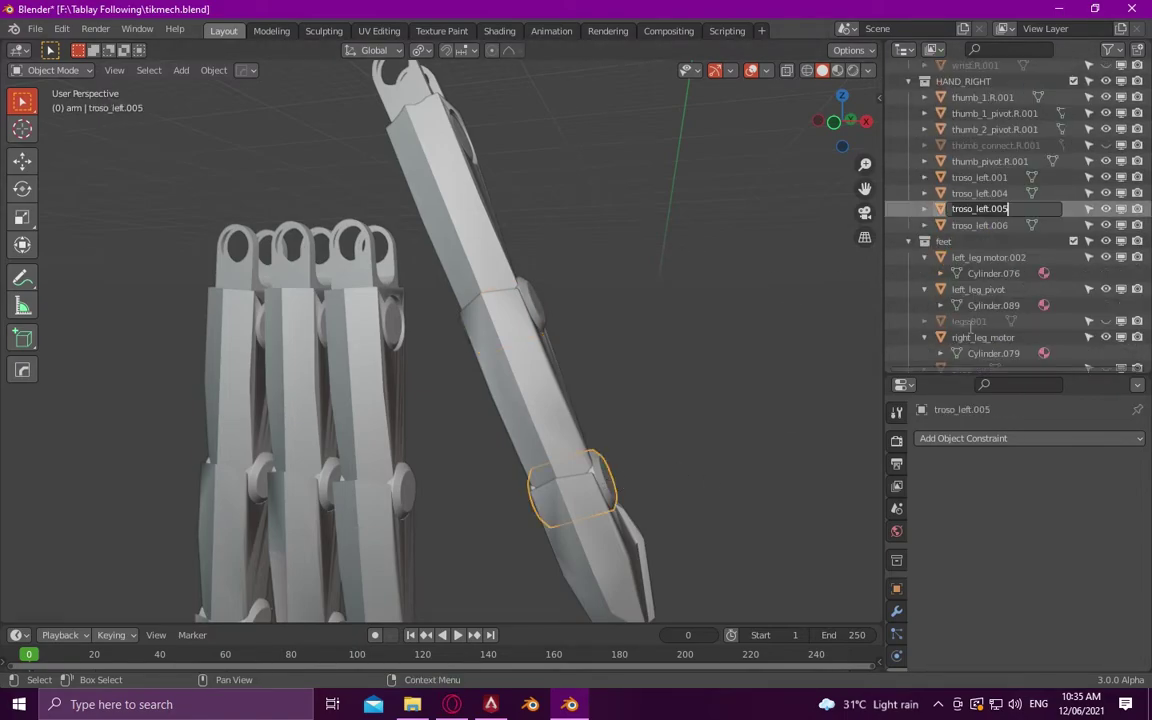
type("thumb_3_pivot.R.001")
key("Return")
left_click(978, 209)
type("thumb_2.R.001")
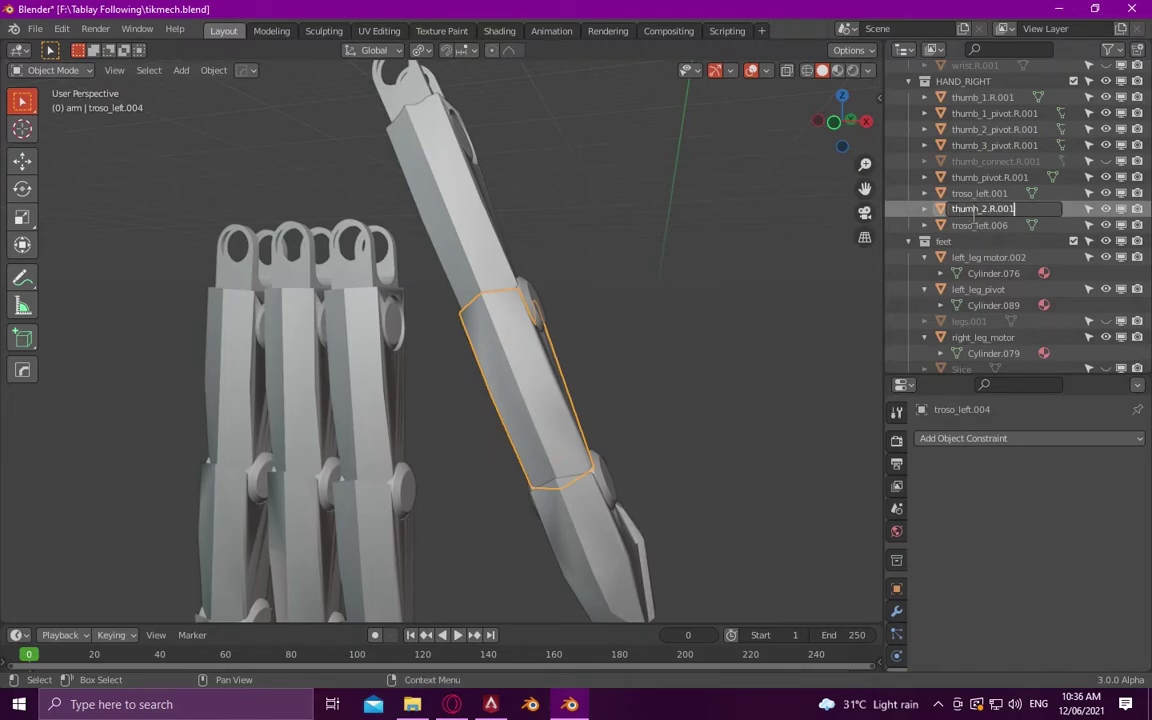
key("Return")
- Rename the thumb's tip segment to thumb_3.R.001, correcting the first attempt 'thumb_3.001'
left_click(974, 225)
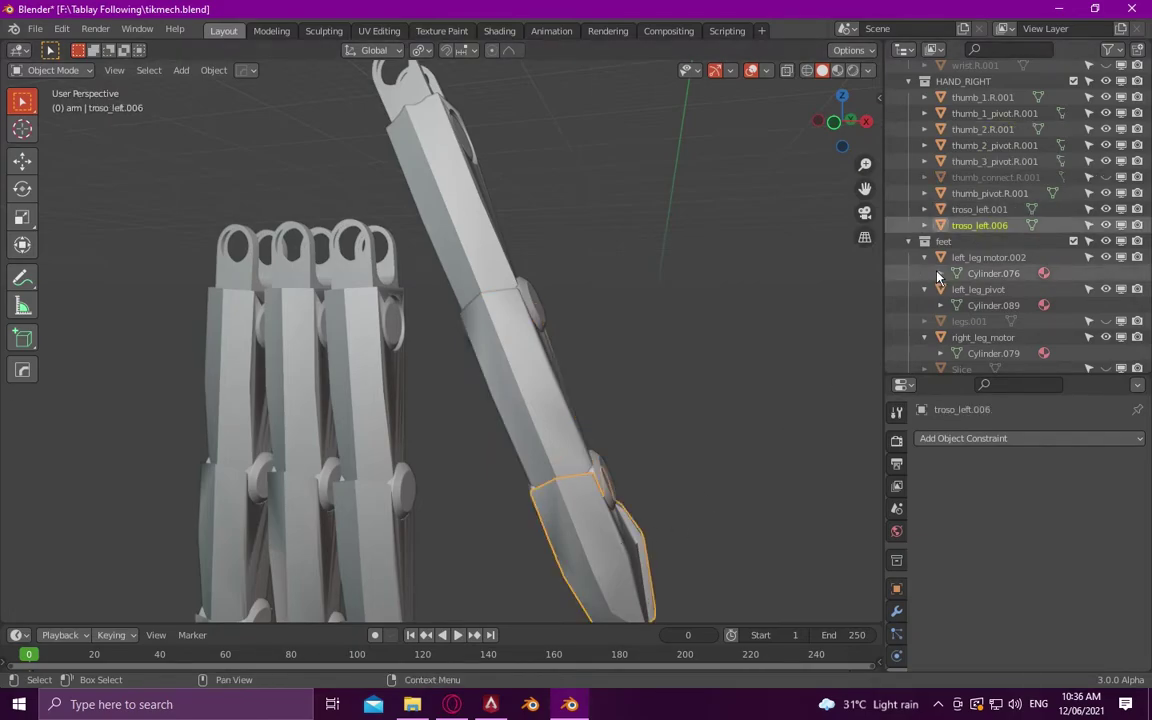
key("KP_Decimal")
key("F2")
type("thumb_3.001")
key("Return")
key("F2")
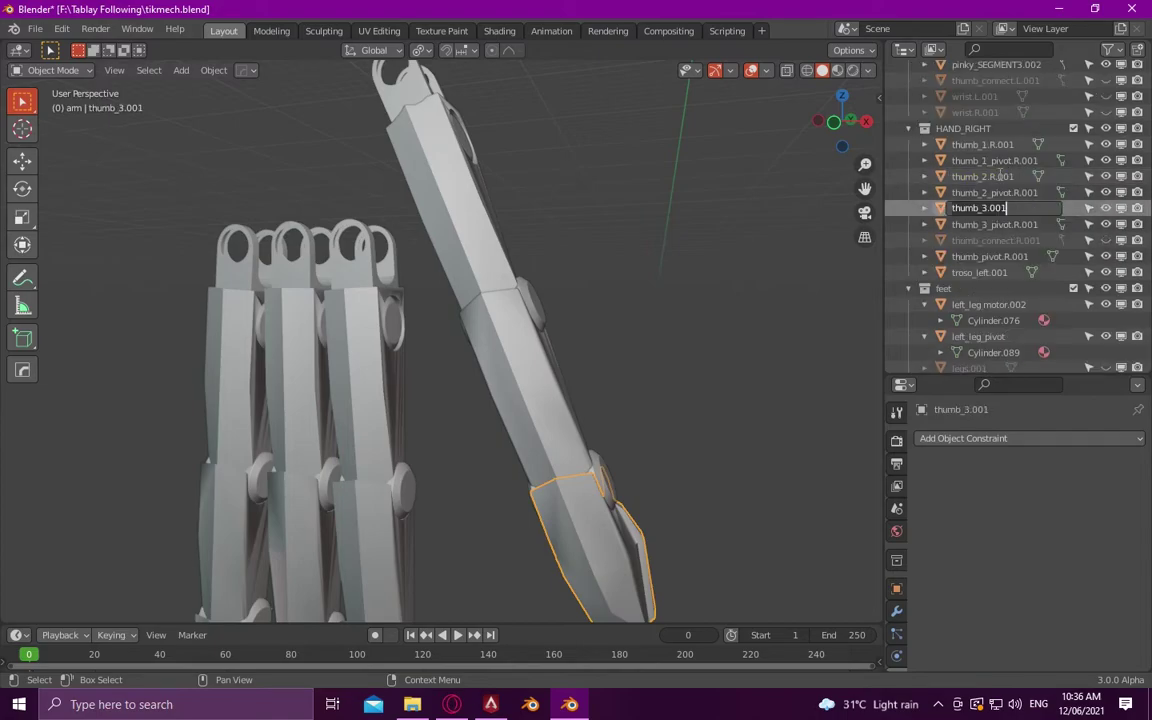
type("R.")
key("Return")
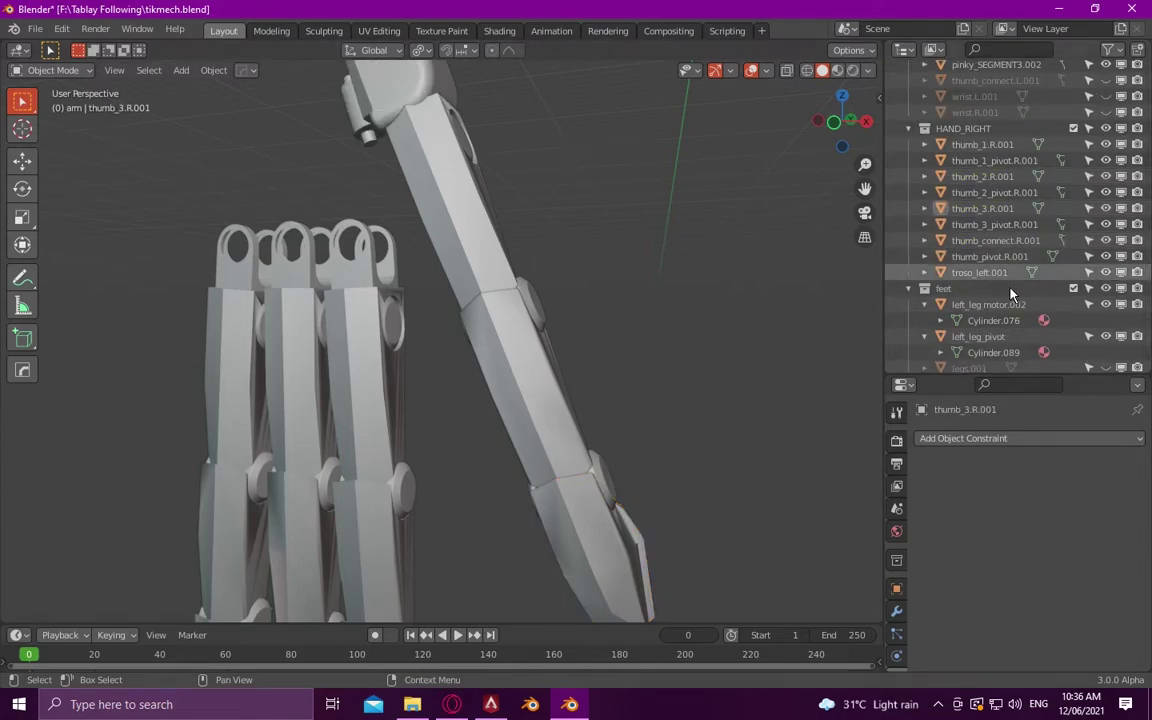
middle_click_drag(620, 300, 584, 335)
- In Edit Mode on the remaining finger mesh, separate its first linked parts into new objects
scroll(584, 335, "up", 5)
left_click(459, 362)
key("Tab")
key("ctrl+l")
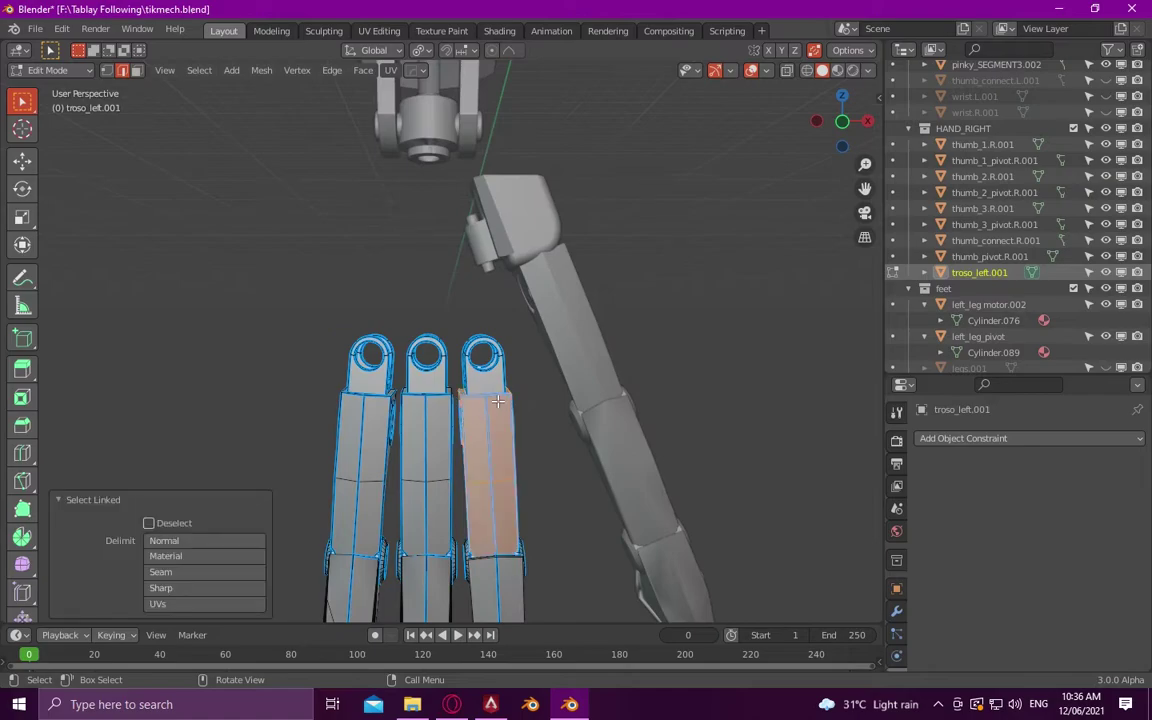
right_click(520, 478)
key("Escape")
right_click(514, 460)
left_click(522, 494)
left_click(580, 510)
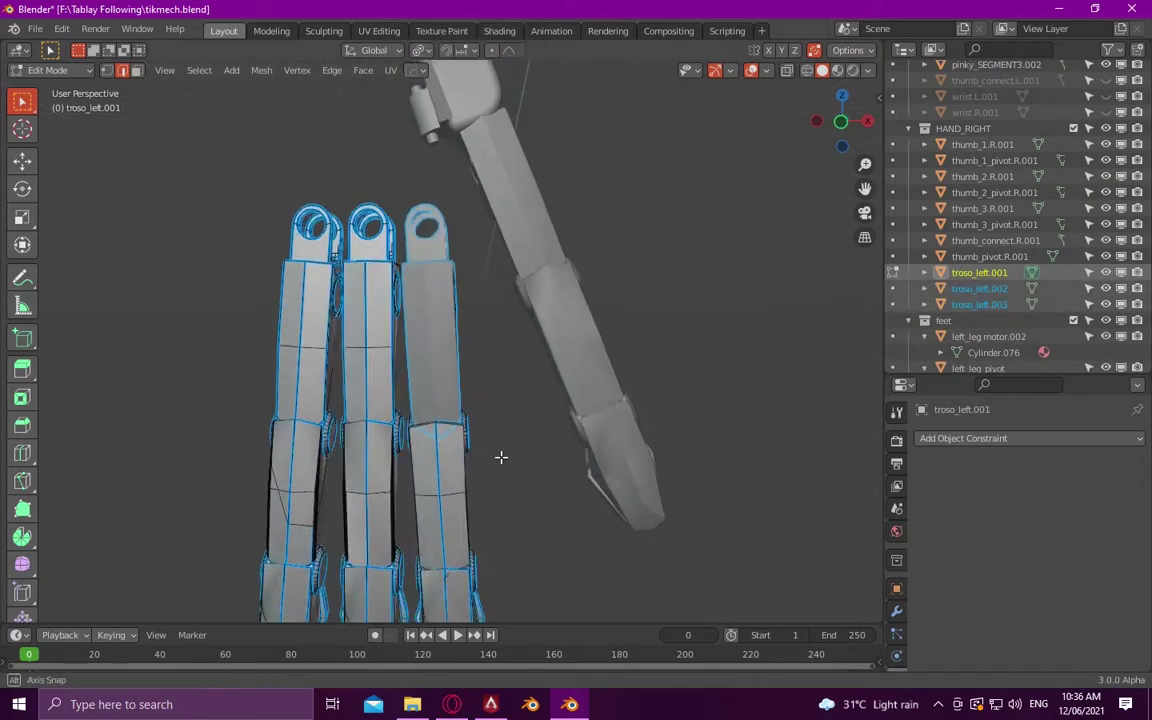
middle_click_drag(501, 457, 463, 469)
scroll(463, 469, "up", 2)
- Separate another linked finger part and turn on X-ray to reach the inner pieces
key("l")
right_click(458, 481)
right_click(404, 500)
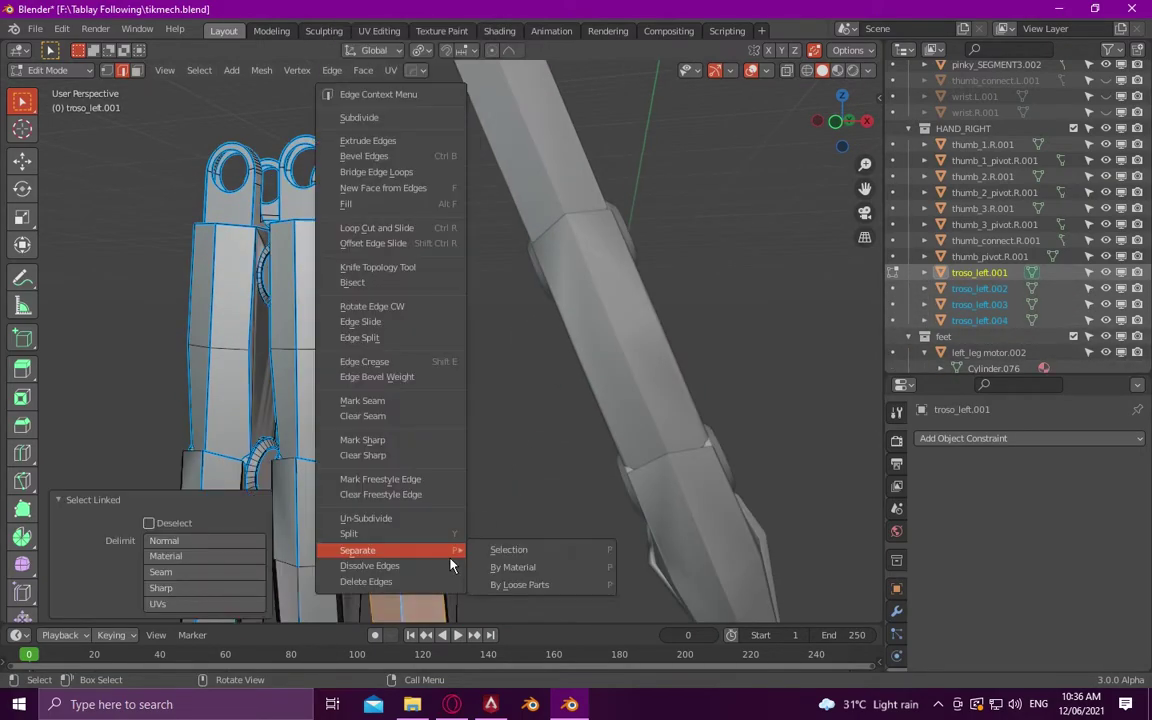
left_click(500, 545)
mouse_move(500, 545)
middle_mouse_down()
mouse_move(458, 513)
mouse_move(432, 537)
mouse_move(509, 535)
mouse_move(531, 477)
mouse_move(643, 455)
mouse_move(563, 465)
mouse_move(523, 493)
middle_mouse_up()
key("alt+z")
key("l")
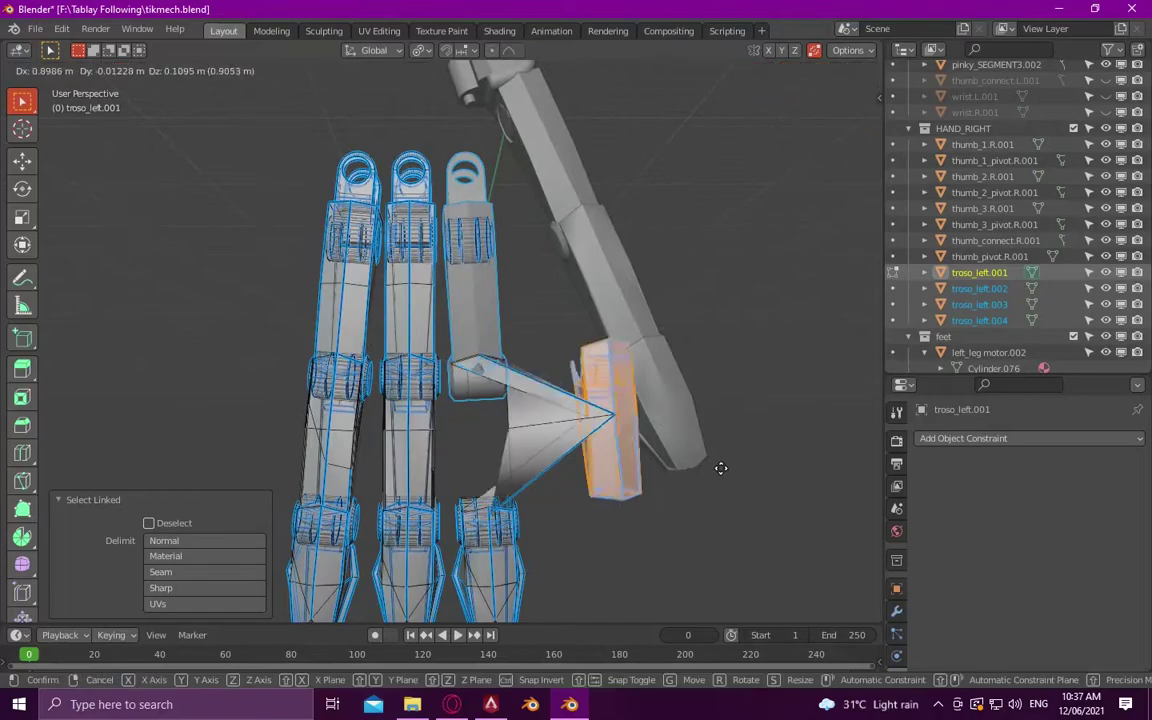
middle_click_drag(540, 491, 545, 480)
key("ctrl+z")
- Select the next connected piece and separate it into troso_left.005
key("Tab")
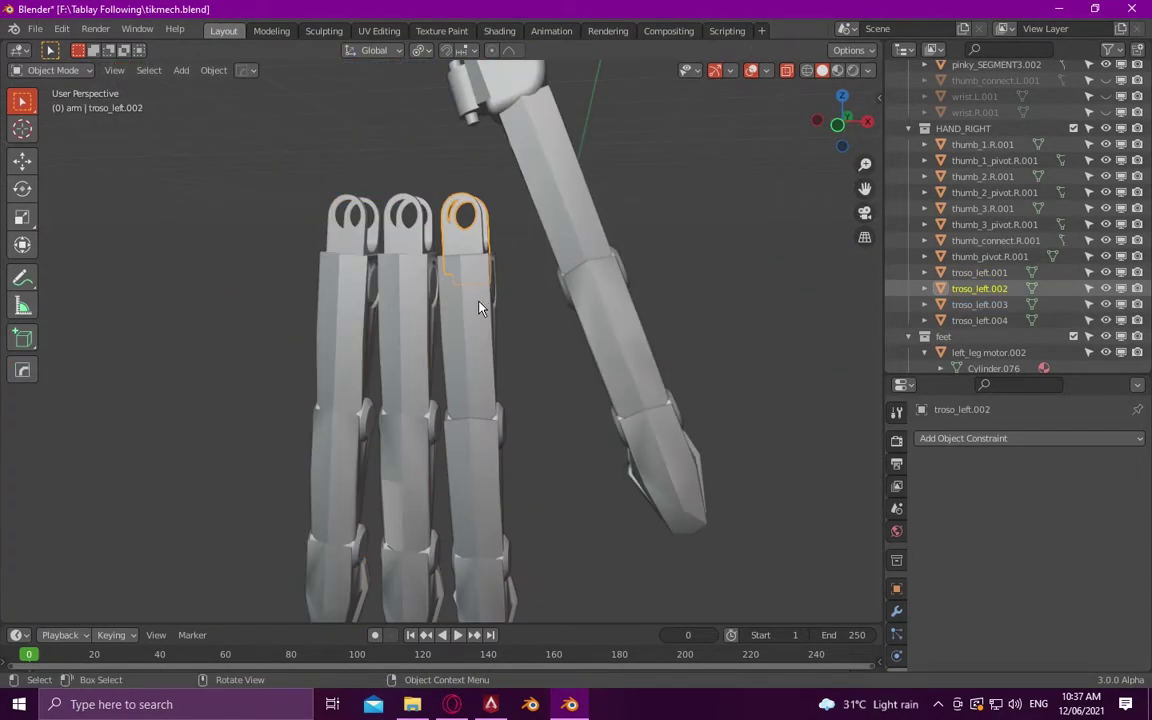
middle_click_drag(483, 303, 470, 308)
key("Tab")
scroll(490, 280, "up", 3)
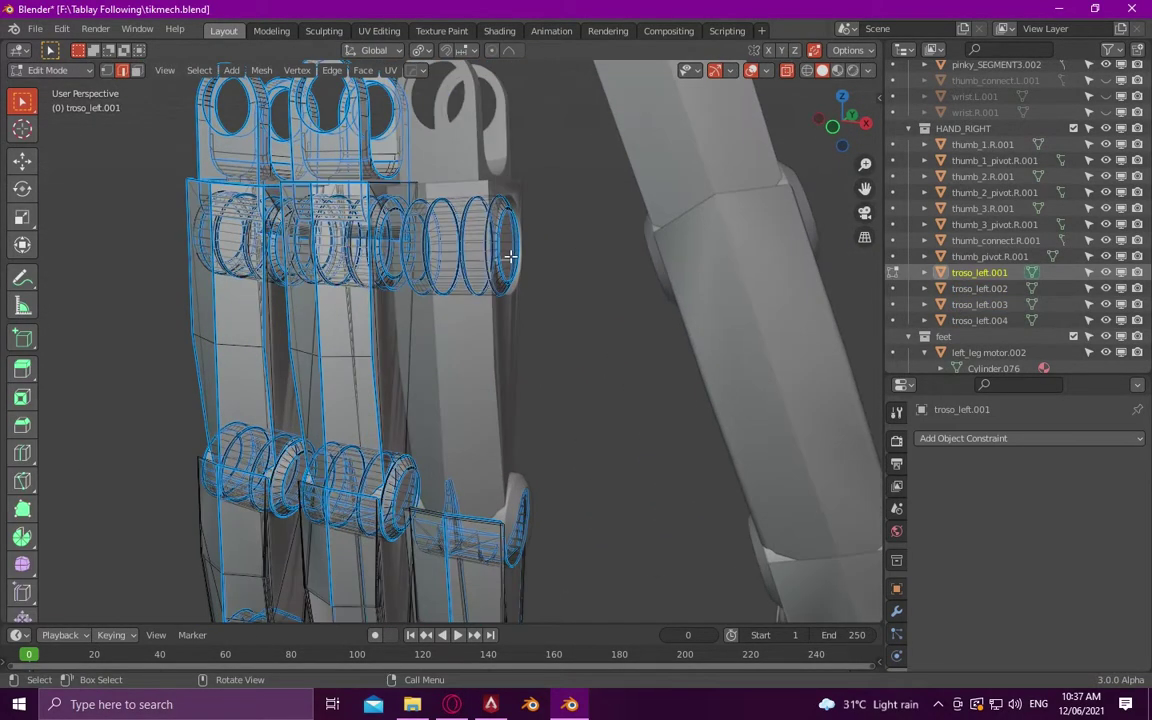
key("ctrl+l")
right_click(445, 490)
left_click(553, 491)
key("Tab")
mouse_move(553, 491)
middle_mouse_down()
mouse_move(474, 452)
mouse_move(500, 440)
mouse_move(475, 488)
mouse_move(680, 467)
mouse_move(648, 468)
mouse_move(700, 483)
middle_mouse_up()
- Edit the disc troso_left.004 and move a box-selected part aside to inspect it
left_click(474, 452)
scroll(474, 452, "up", 3)
key("Tab")
key("l")
left_click_drag(700, 483, 552, 372)
key("g")
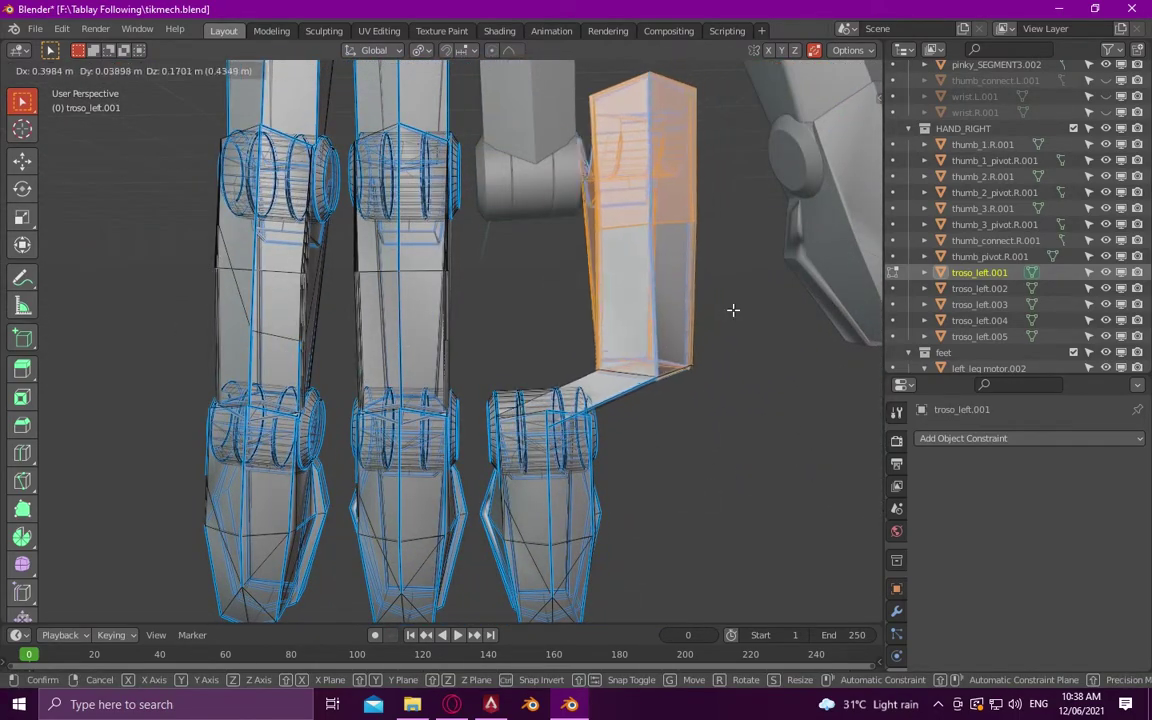
left_click(733, 309)
scroll(661, 537, "up", 5)
scroll(662, 534, "down", 5)
- Select the linked cylinder geometry and separate it into troso_left.006
key("g")
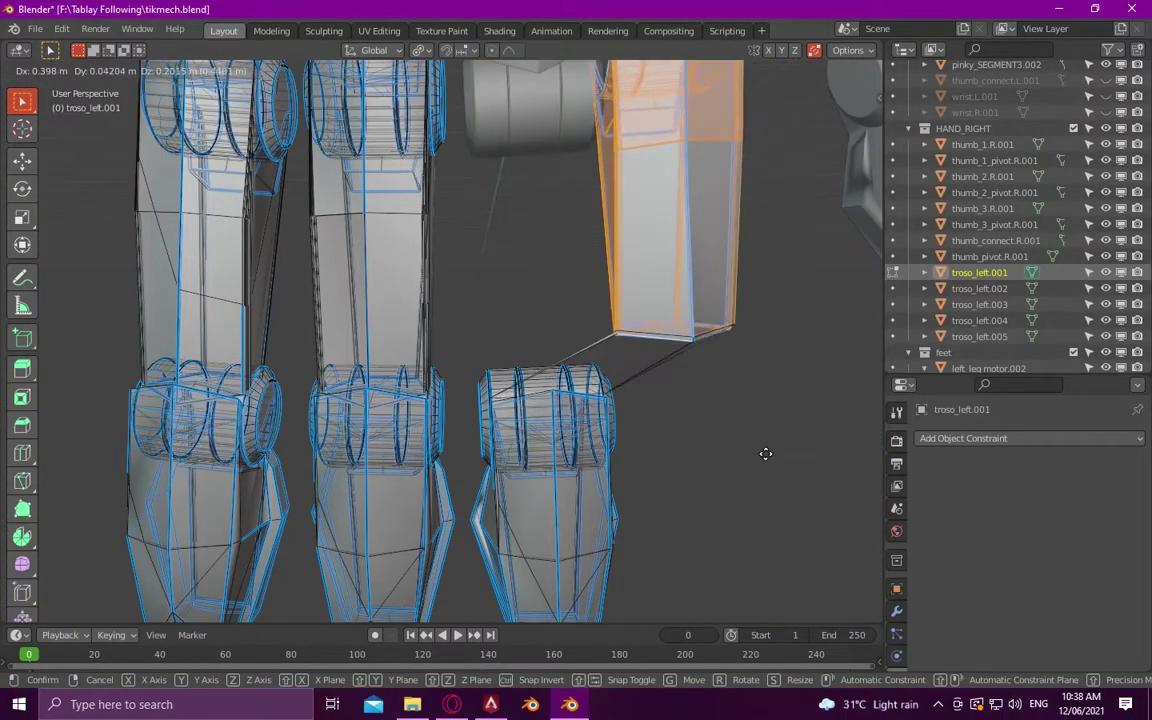
scroll(766, 455, "up", 5)
key("Escape")
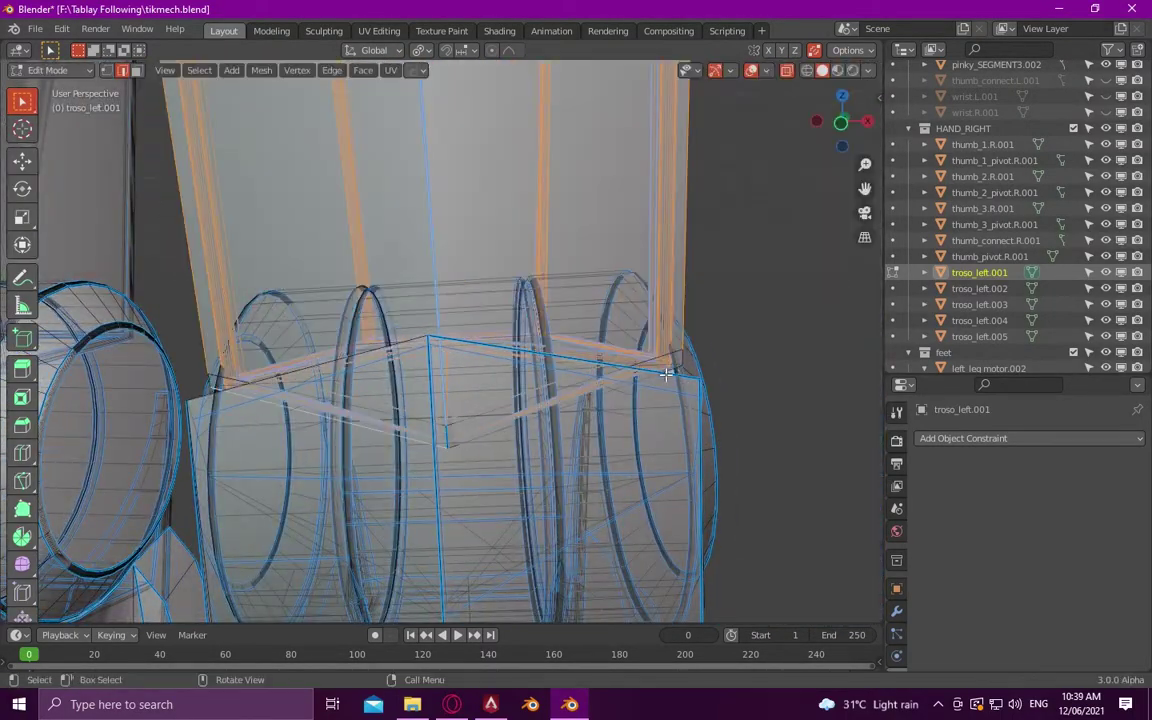
key("g")
left_click(761, 221)
mouse_move(761, 221)
middle_mouse_down()
mouse_move(730, 427)
mouse_move(577, 433)
middle_mouse_up()
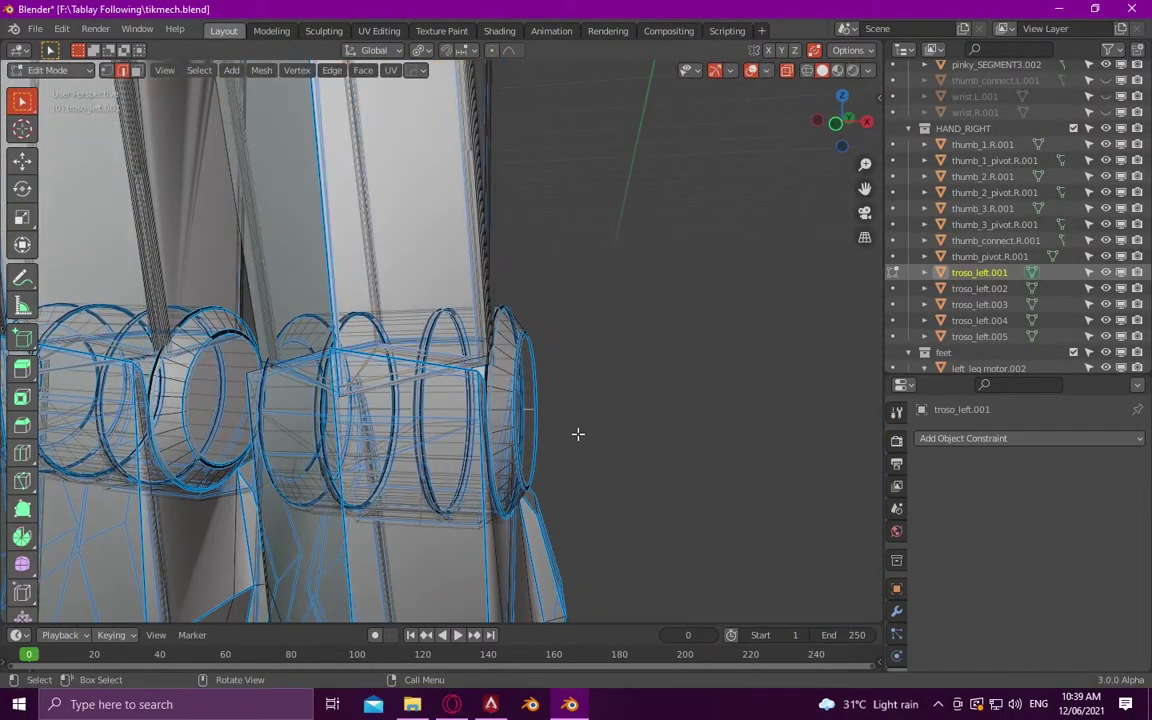
key("l")
right_click(470, 490)
left_click(595, 491)
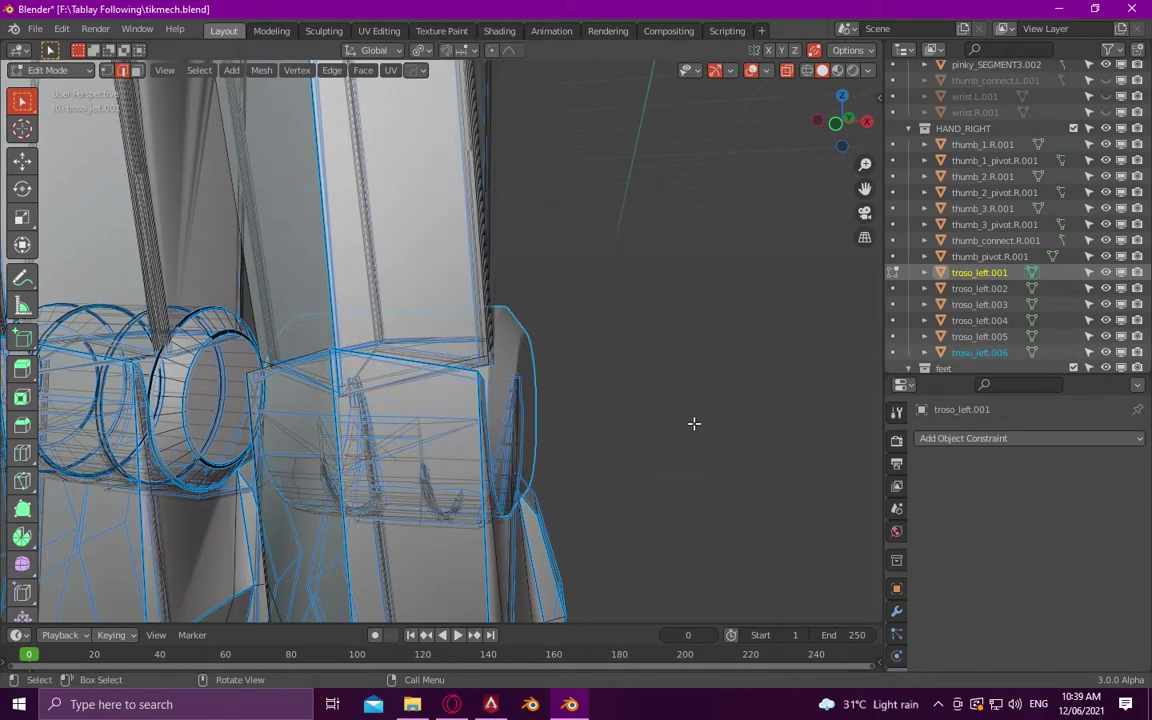
- Separate the fingertip into its own object, troso_left.007
middle_click_drag(623, 429, 643, 455)
scroll(643, 455, "down", 3)
mouse_move(609, 339)
middle_mouse_down()
mouse_move(638, 388)
mouse_move(613, 370)
mouse_move(499, 447)
middle_mouse_up()
key("l")
key("Tab")
key("Tab")
scroll(594, 506, "down", 3)
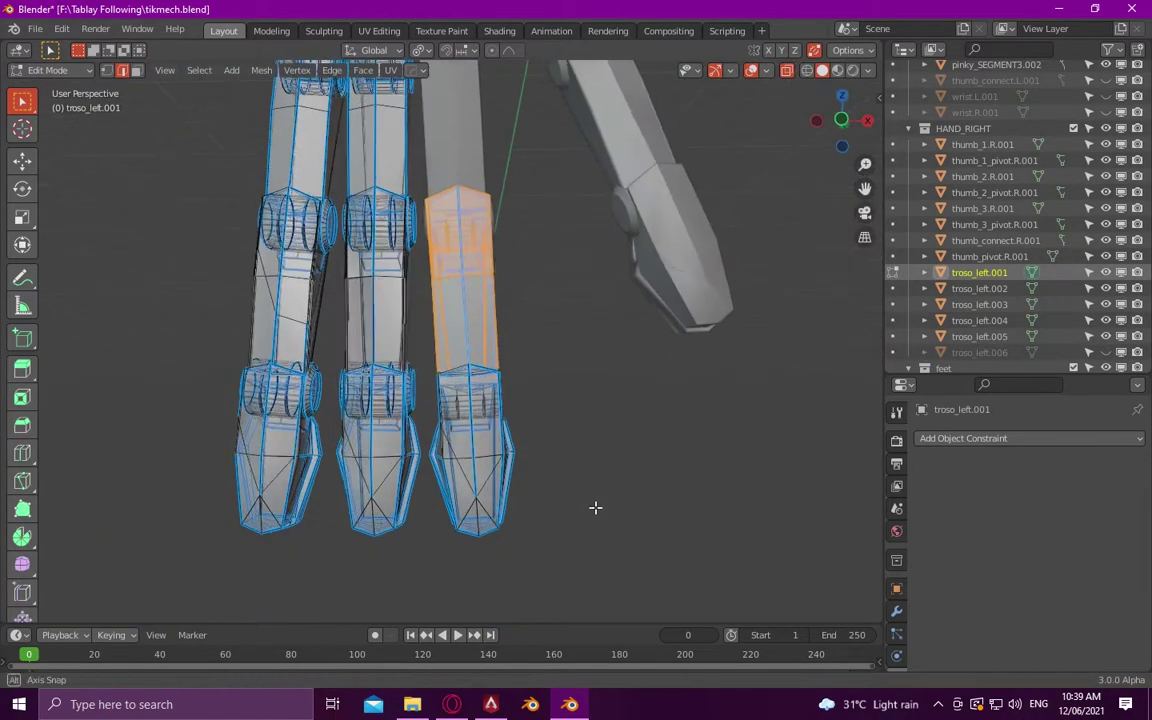
key("l")
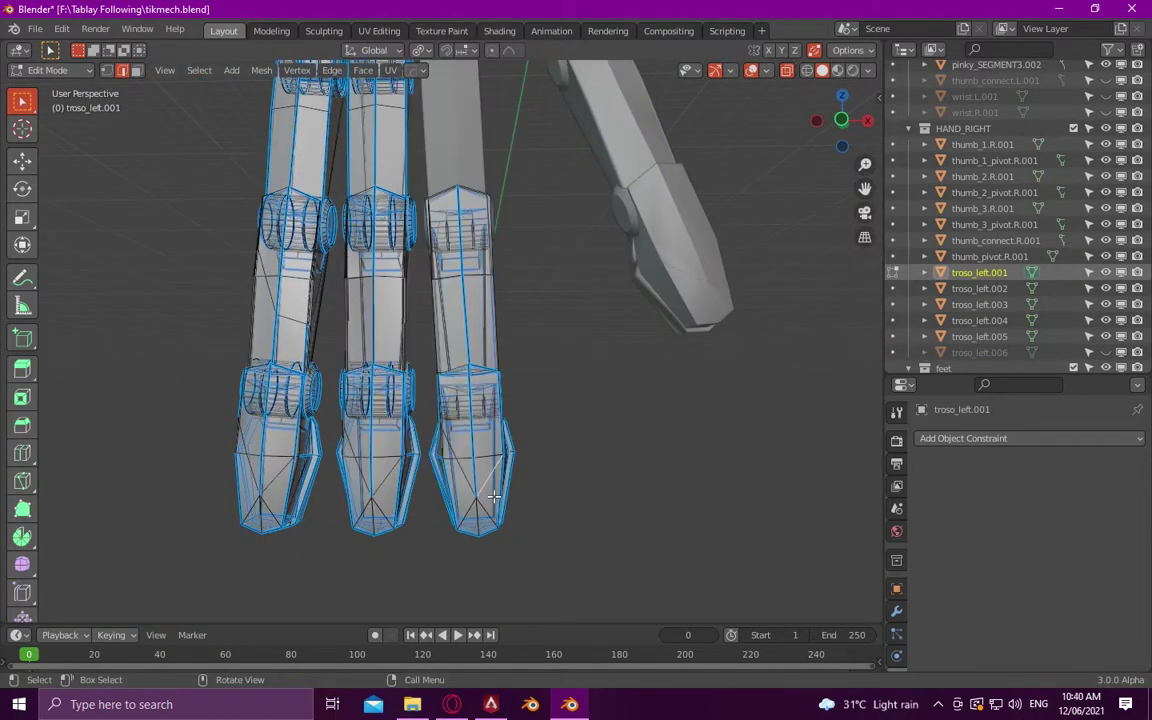
right_click(493, 497)
left_click(560, 500)
key("Tab")
left_click(496, 489)
key("g")
right_click(807, 500)
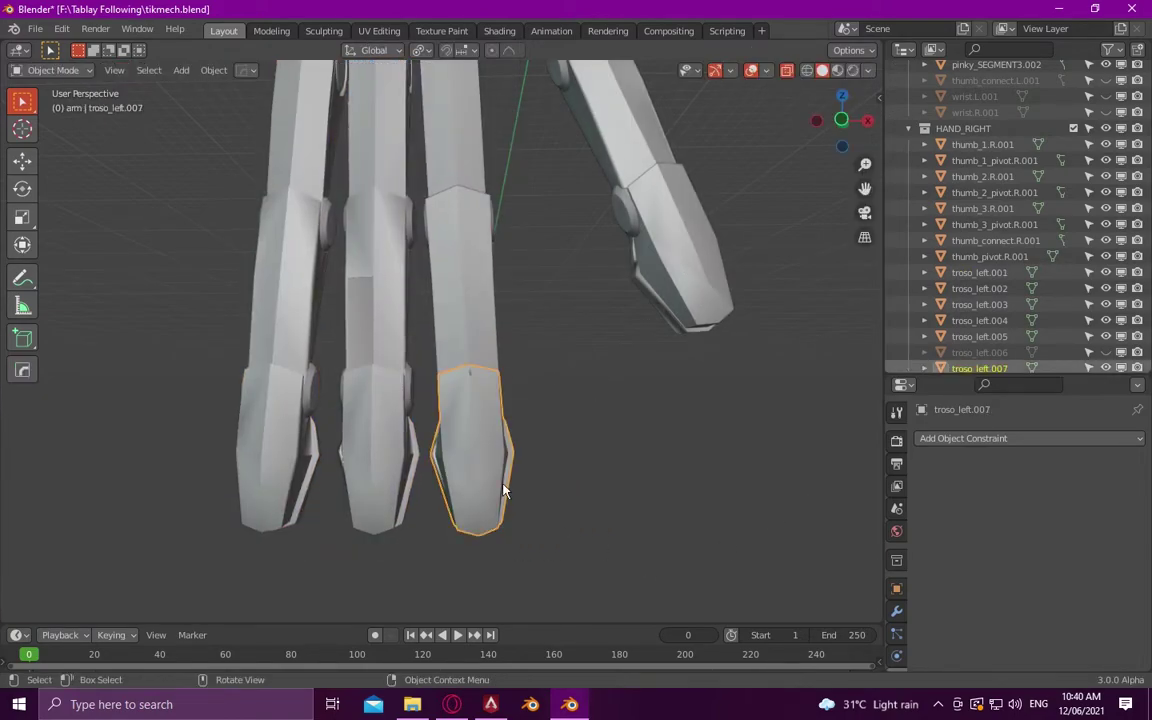
middle_click_drag(452, 435, 508, 429)
- Box-select the middle finger segment of troso_left.001 and separate it into troso_left.008
left_click(420, 420)
key("Tab")
left_click_drag(587, 475, 440, 207)
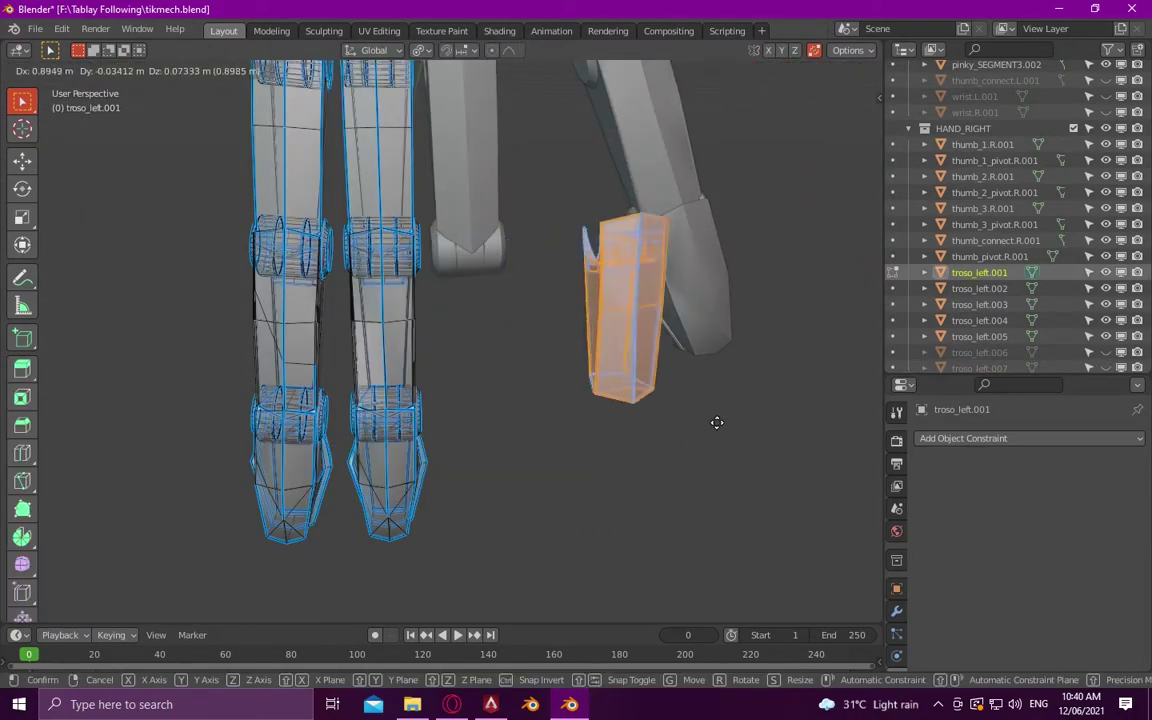
right_click(470, 388)
left_click(470, 382)
middle_click_drag(524, 499, 640, 470)
- Rename the top pivot piece troso_left.002 to index_pivot.R.001
scroll(1080, 320, "down", 3)
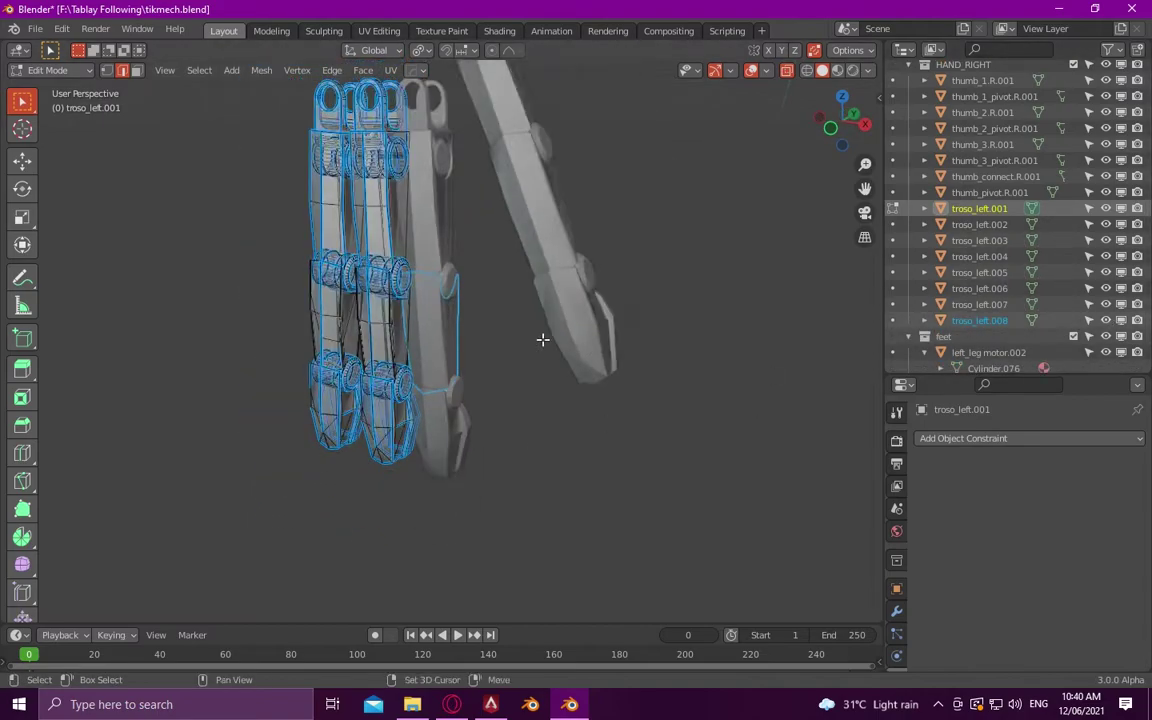
middle_click_drag(543, 337, 663, 334)
key("Tab")
left_click(561, 207)
key("F2")
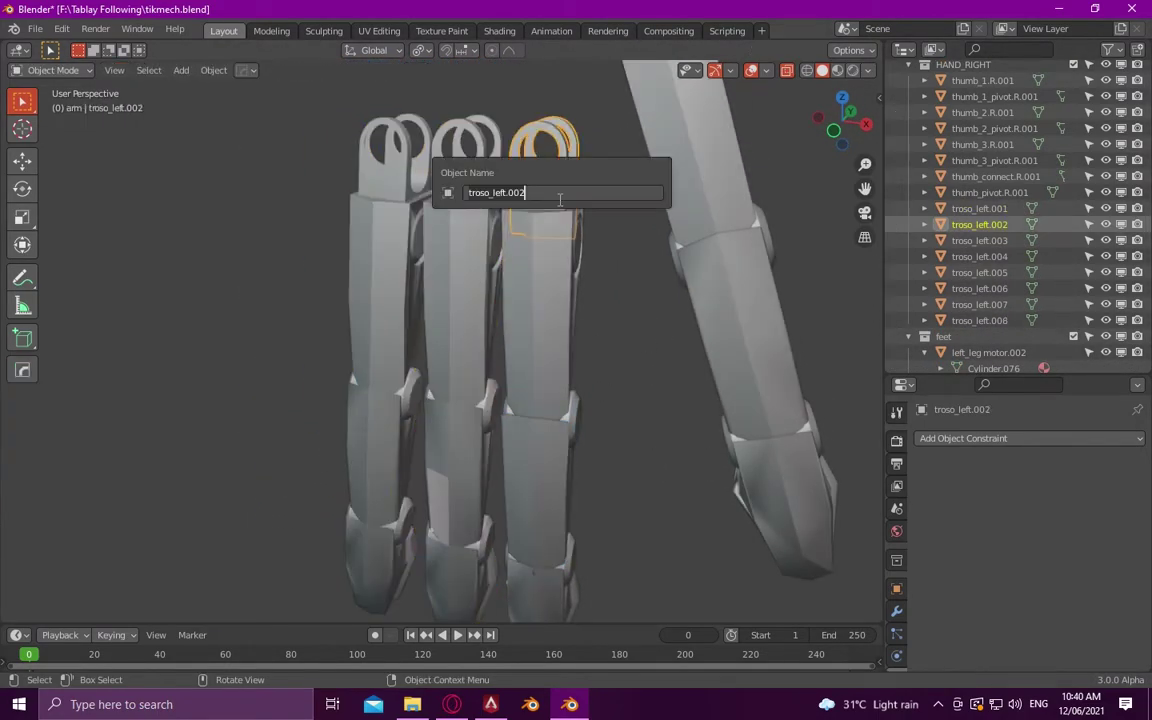
type("index_pivot.")
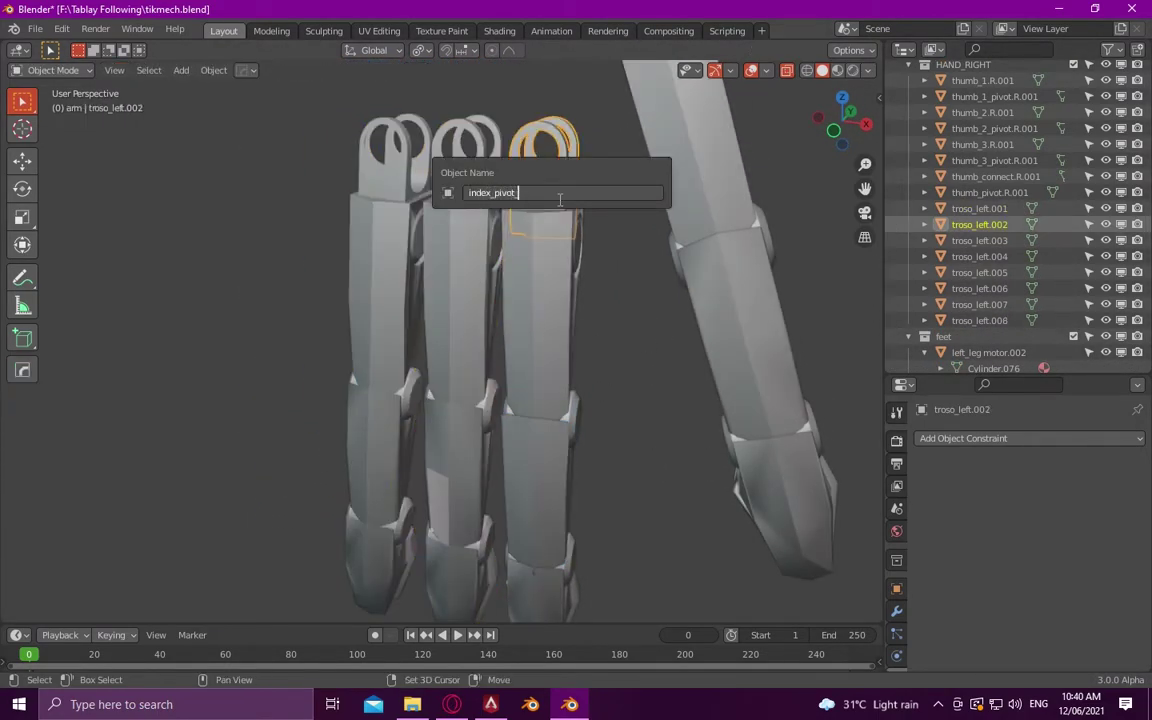
type("1")
key("Return")
- Rename the finger segments to index_1.R.001, index_2.R.001 and index_3.R.001
left_click(543, 264)
key("F2")
type("index_1.R.001")
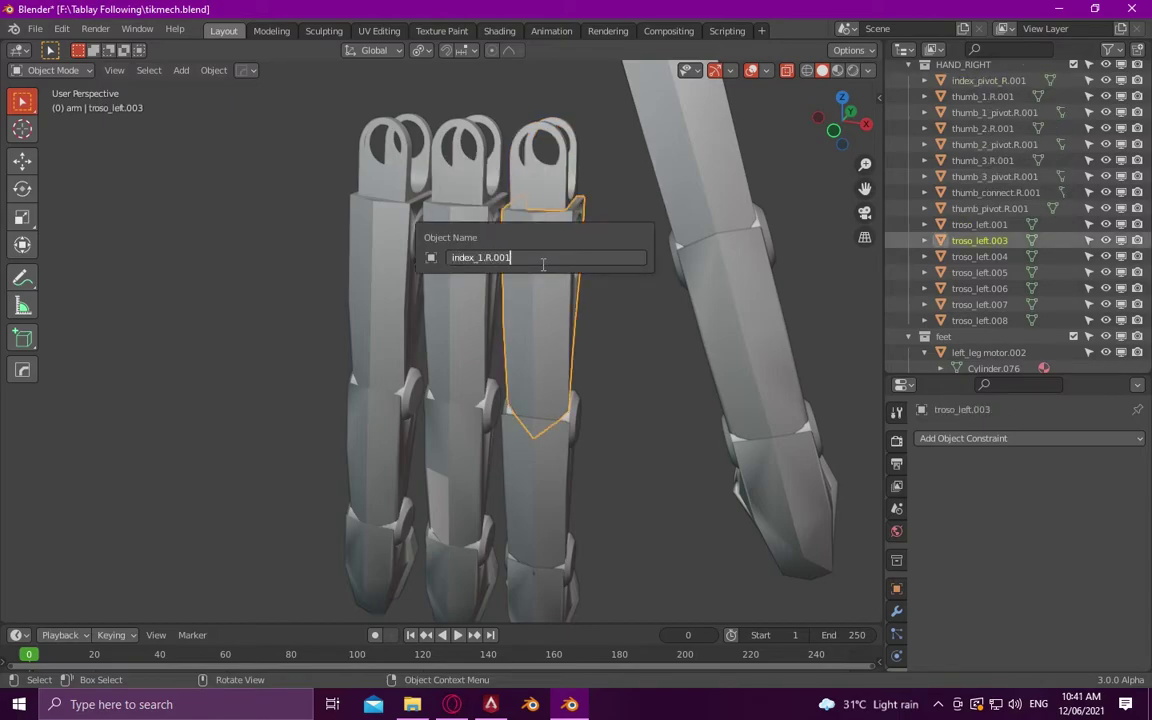
key("Return")
left_click(545, 514)
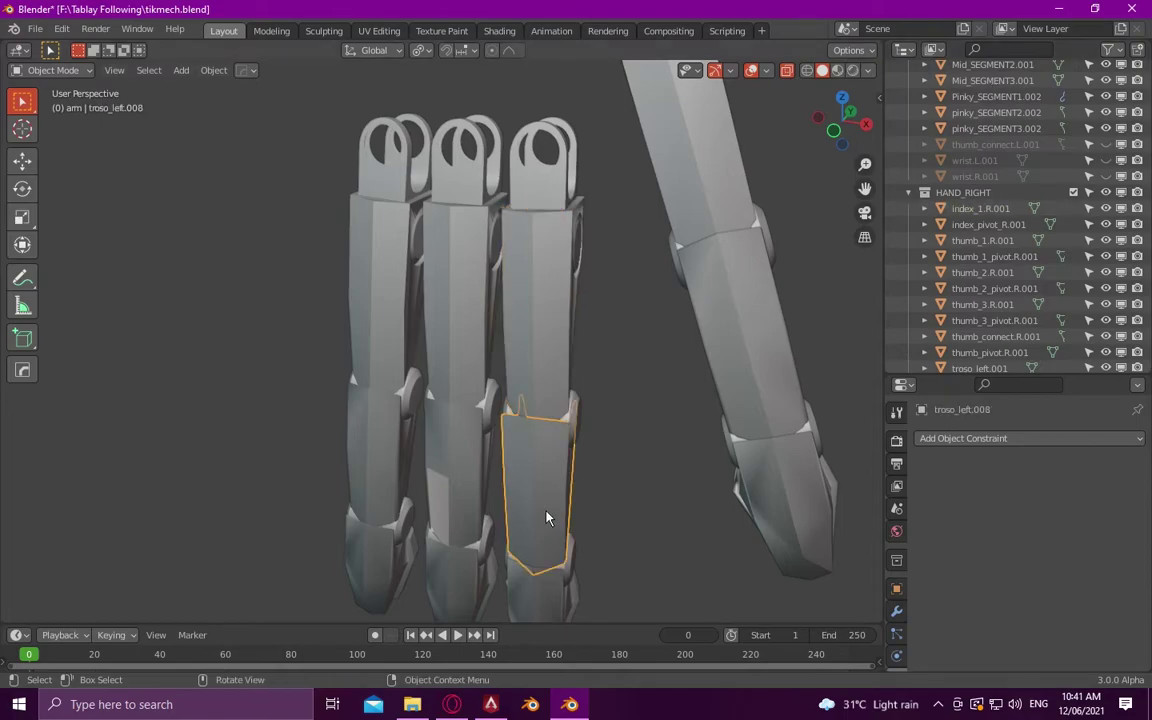
key("F2")
type("index_1.R.001")
key("Return")
scroll(550, 520, "down", 3, "shift")
left_click(549, 521)
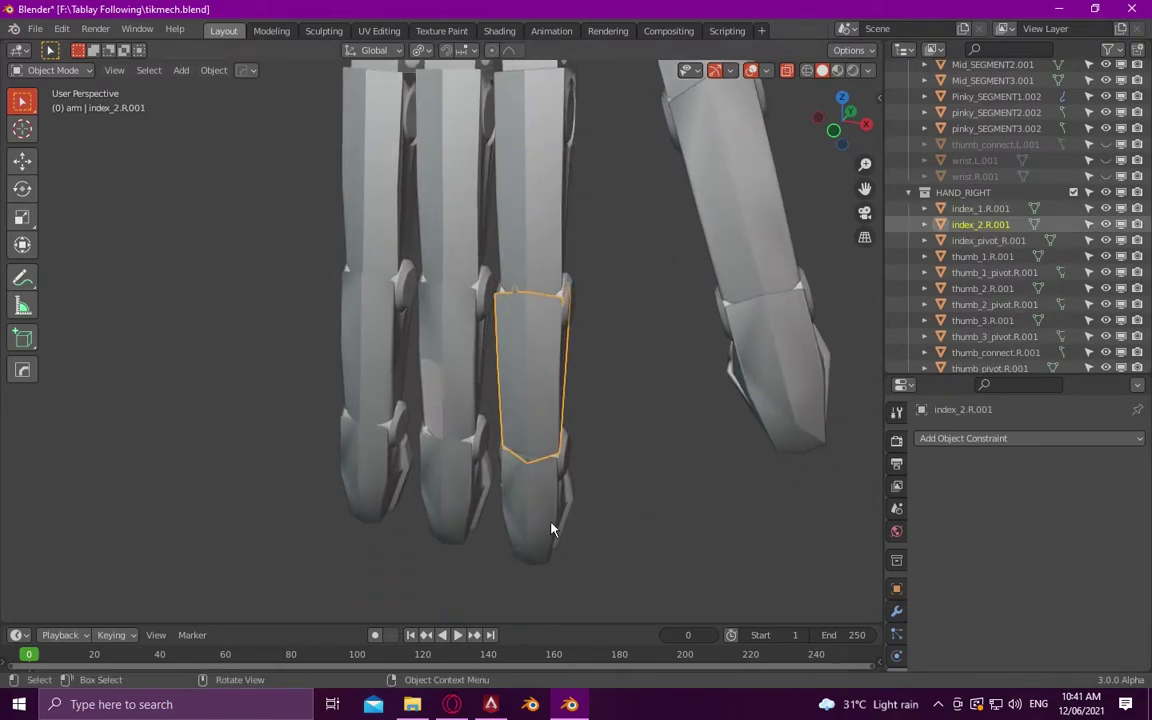
key("F2")
type("index_3.R.001")
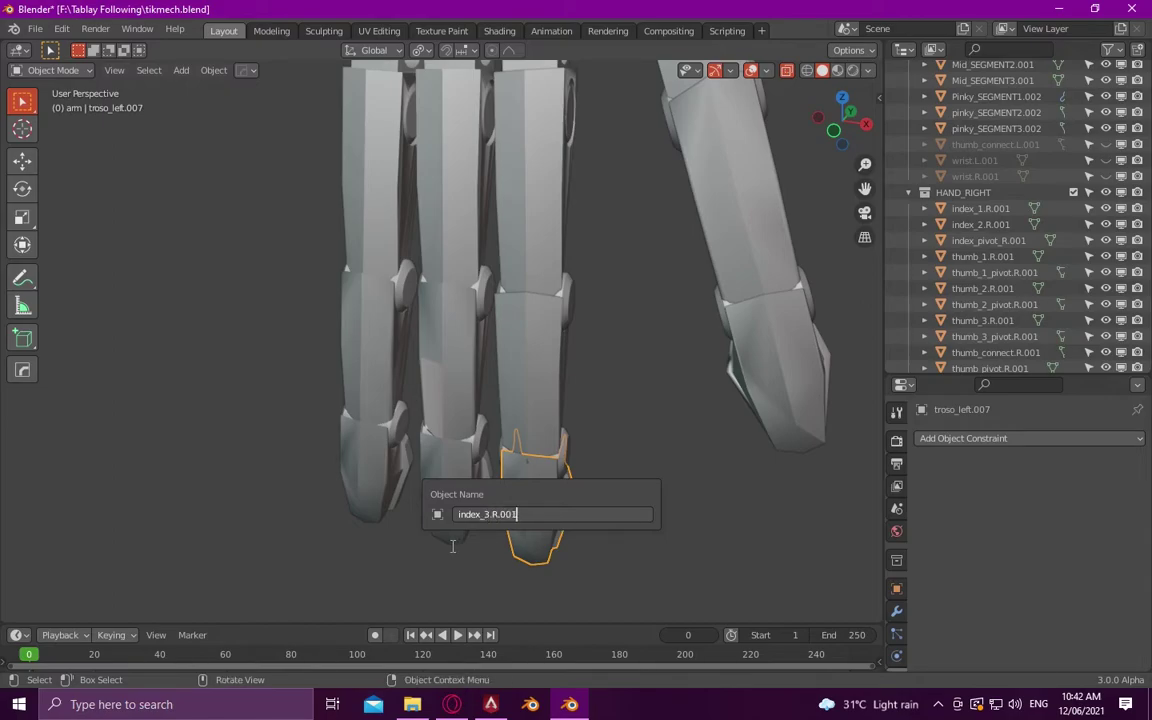
key("Return")
- Give the upper pivot troso_left.005 and lower disc troso_left.004 first-pass index pivot names
left_click(520, 113)
key("F2")
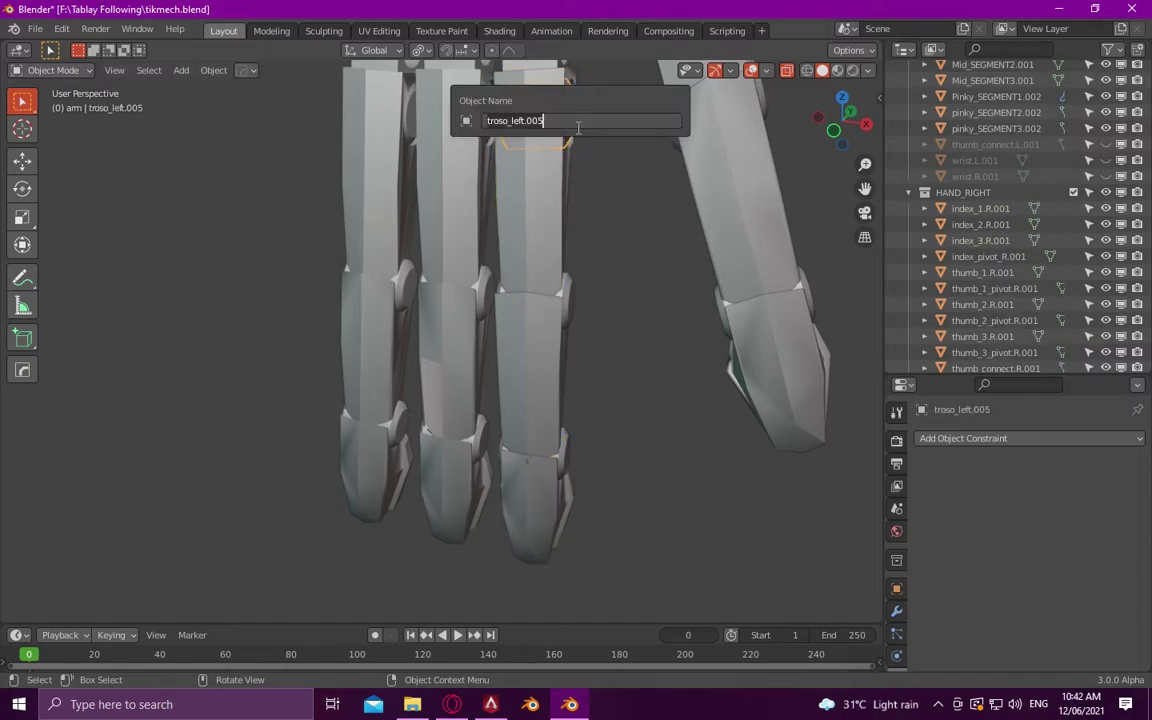
type("index_2_pivot.R.001")
key("Return")
left_click(530, 310)
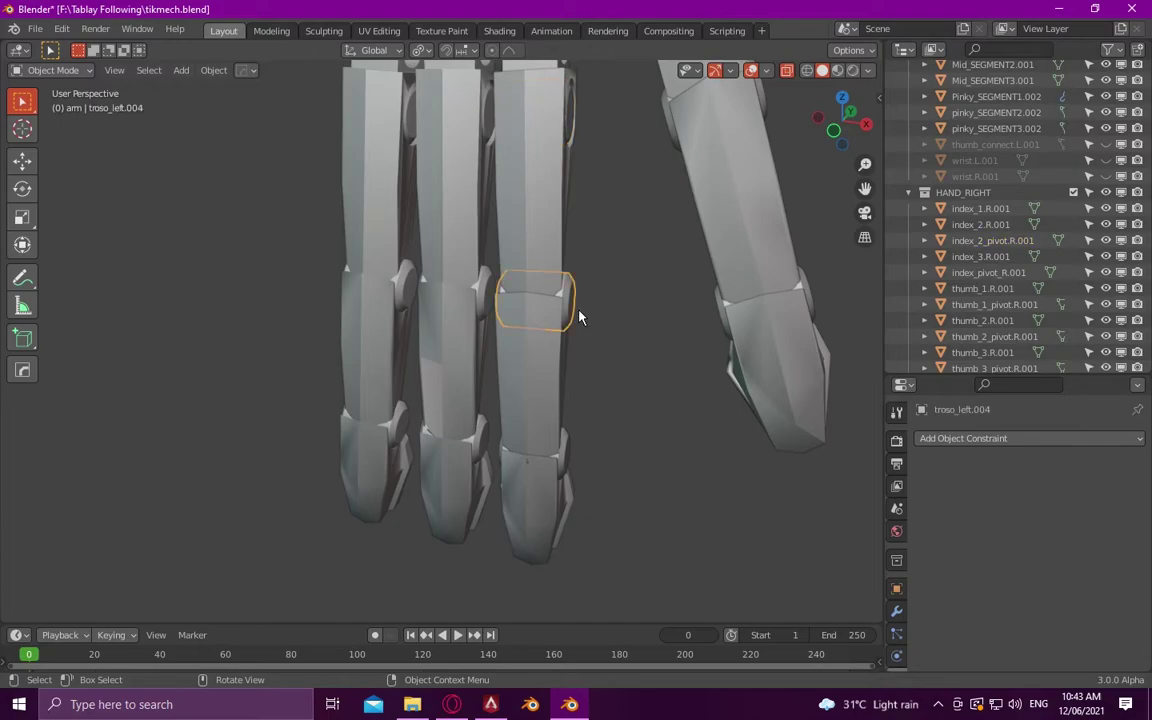
key("F2")
type("index_2_pivot.R.001")
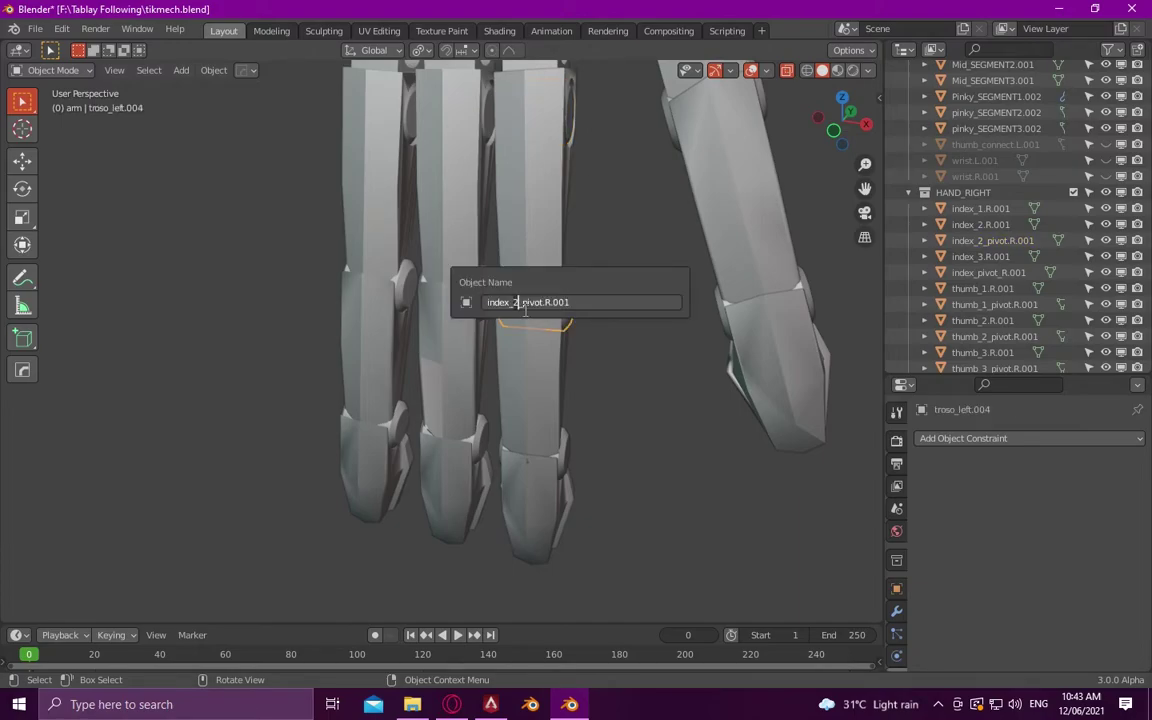
key("Return")
- Finalize the pivot names as index_1_pivot.R.001, index_2_pivot.R.001 and index_3_pivot.R.001
left_click(519, 119)
key("F2")
key("BackSpace")
type("1_pivot.R.002")
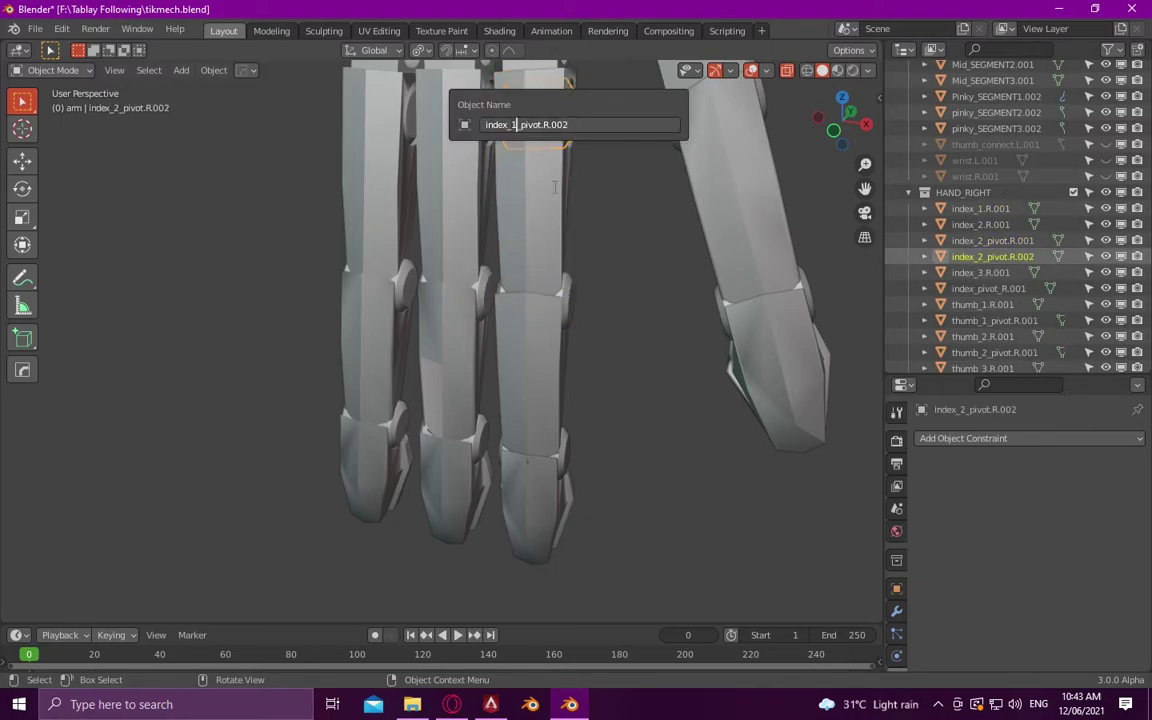
type("1")
key("Return")
left_click(555, 300)
key("F2")
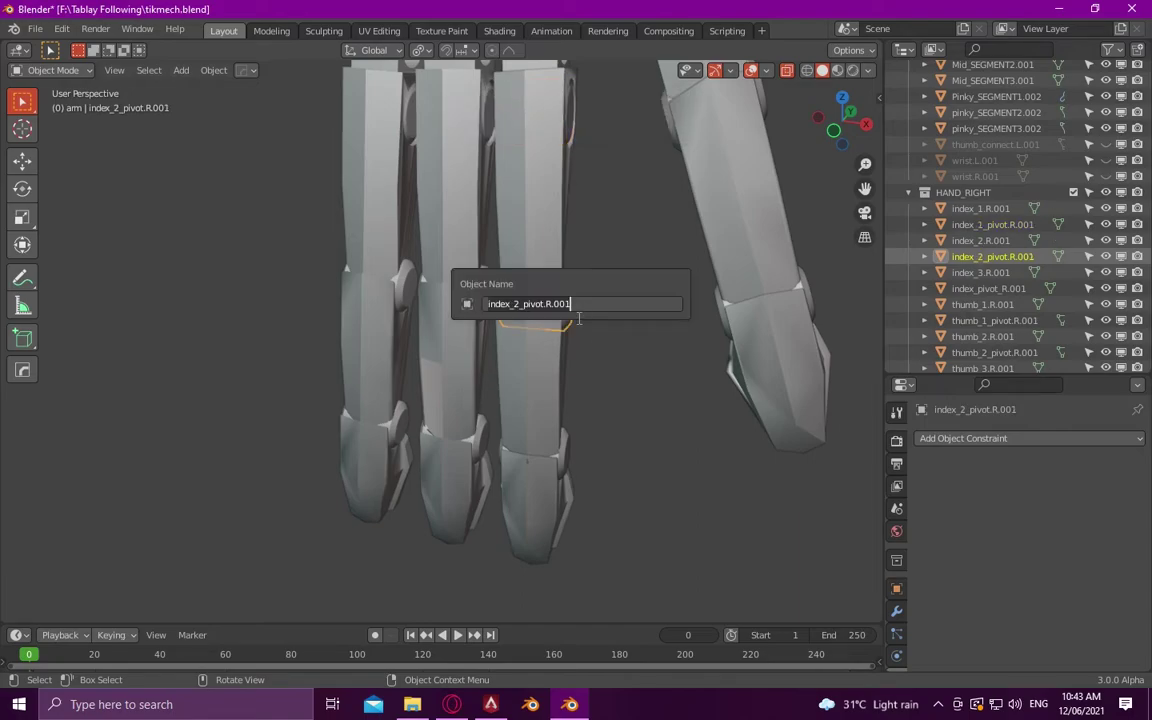
left_click(570, 465)
key("F2")
type("index_2_pivot.R.001")
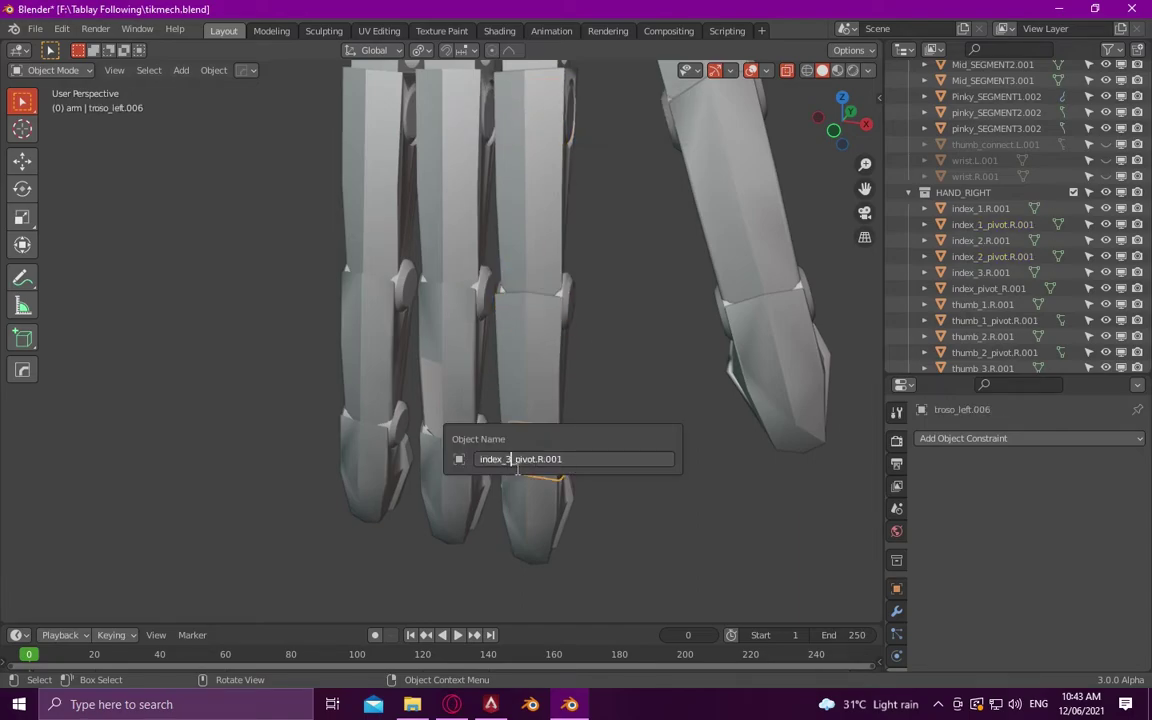
key("Return")
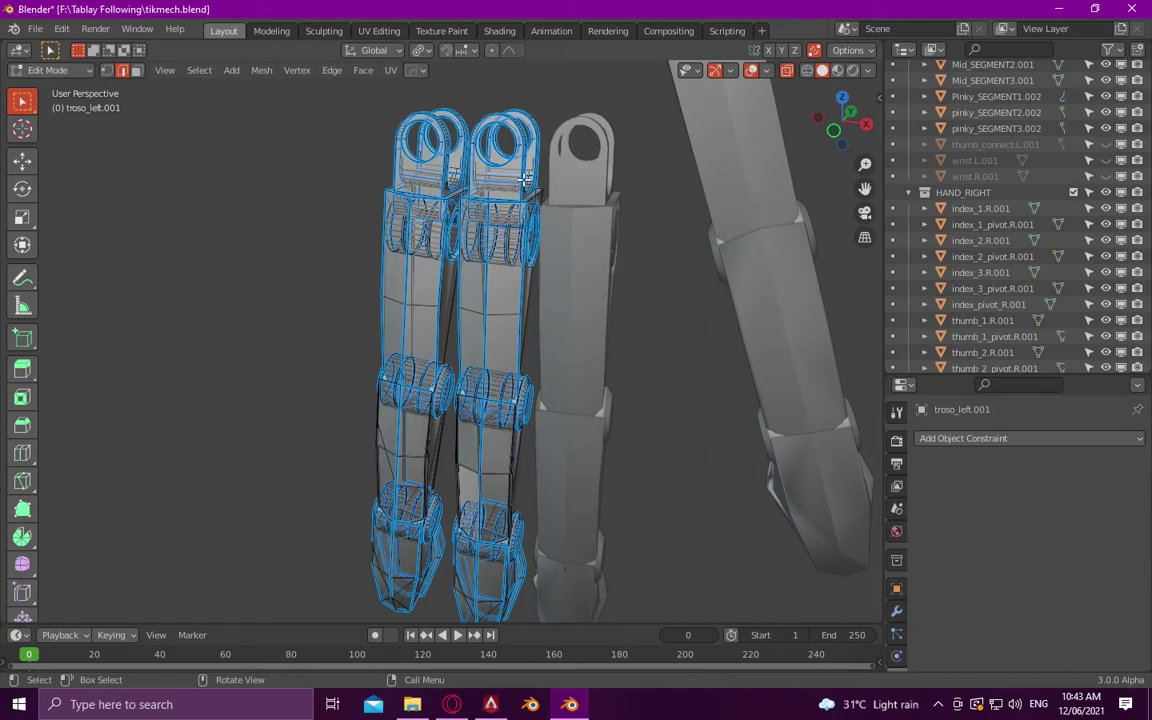
- Separate the first linked finger segment from troso_left.001 into its own object
scroll(488, 262, "up", 3)
key("Tab")
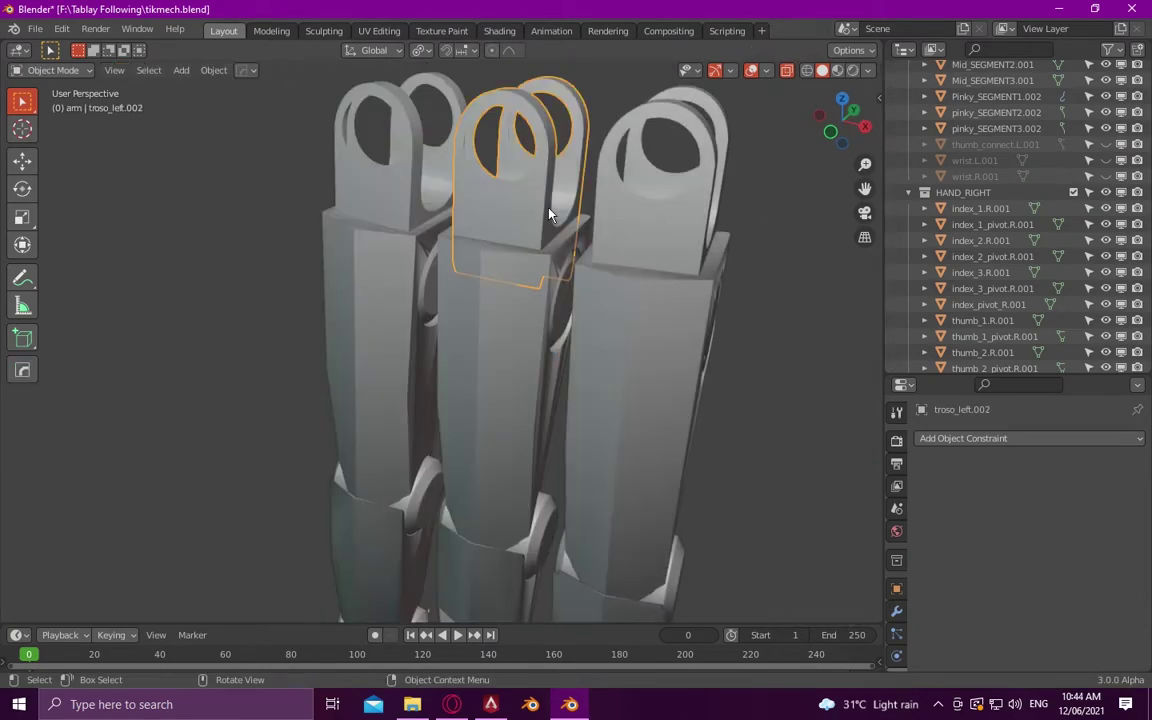
key("Tab")
key("ctrl+l")
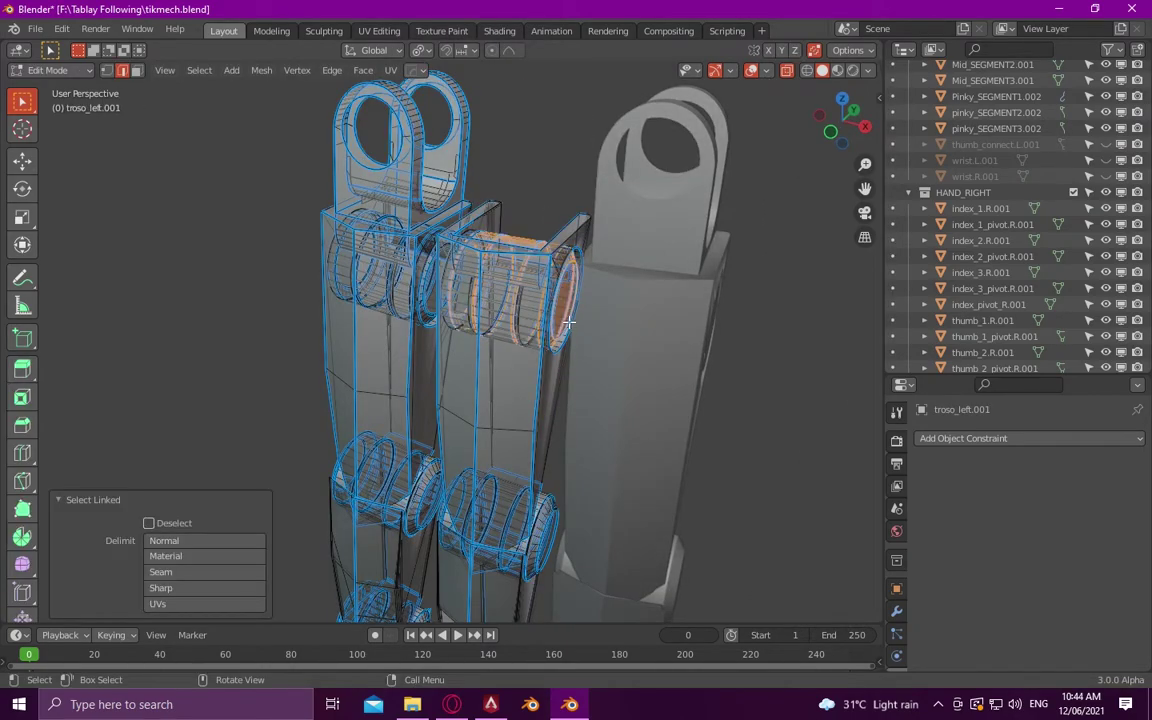
right_click(557, 448)
left_click(660, 494)
key("Tab")
- Split off the next linked finger segment as a separate object
mouse_move(509, 347)
middle_mouse_down()
mouse_move(504, 329)
mouse_move(550, 476)
middle_mouse_up()
key("Tab")
key("ctrl+l")
right_click(530, 490)
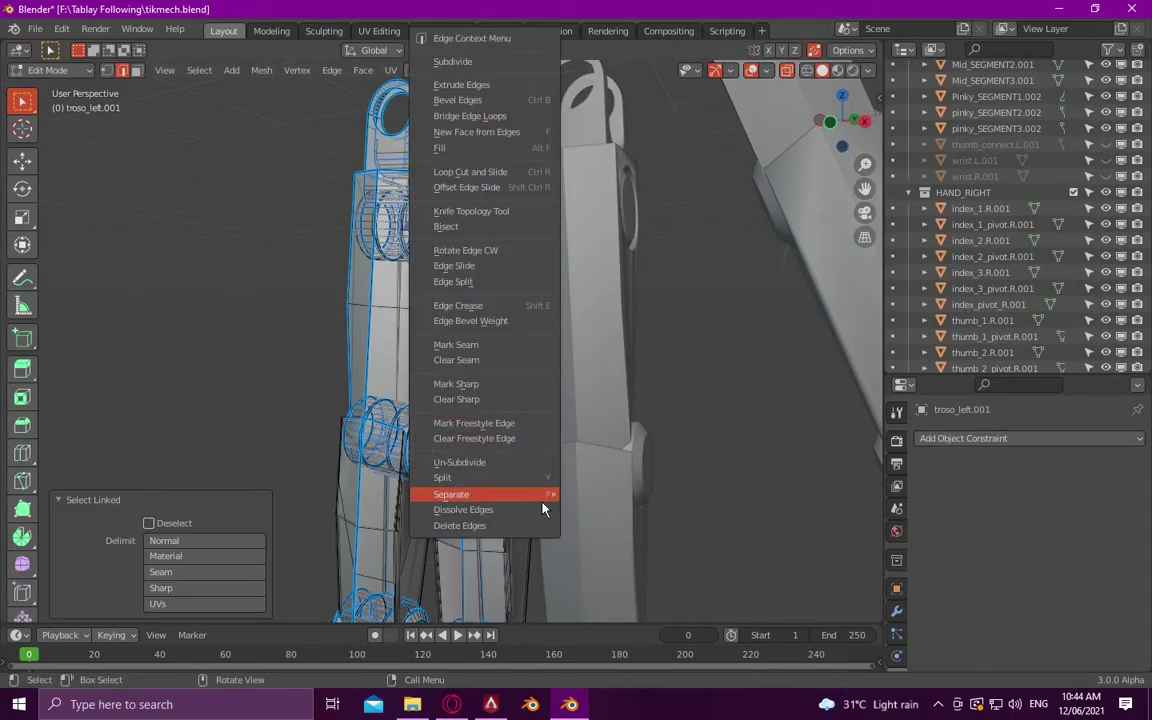
left_click(640, 490)
key("Tab")
left_click(530, 472)
- Select the two remaining finger objects and separate the left finger's top piece
scroll(530, 472, "down", 5)
middle_click_drag(530, 472, 421, 227)
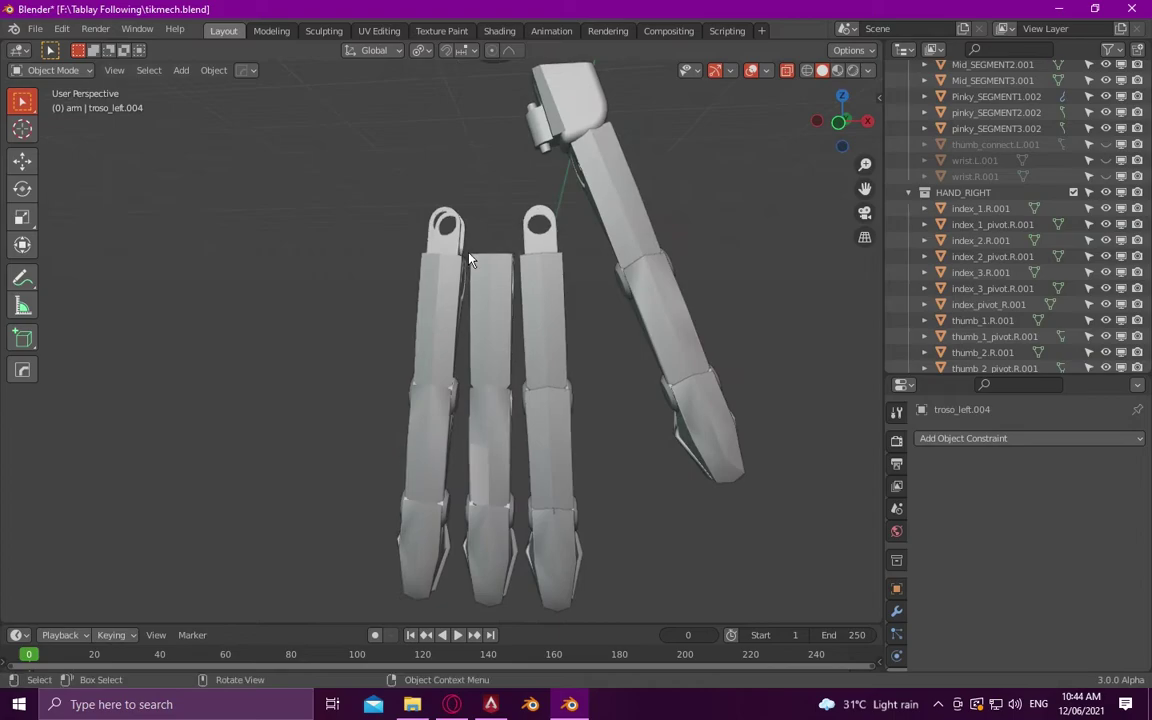
left_click(452, 243, "shift")
key("Tab")
scroll(455, 243, "up", 5)
key("ctrl+l")
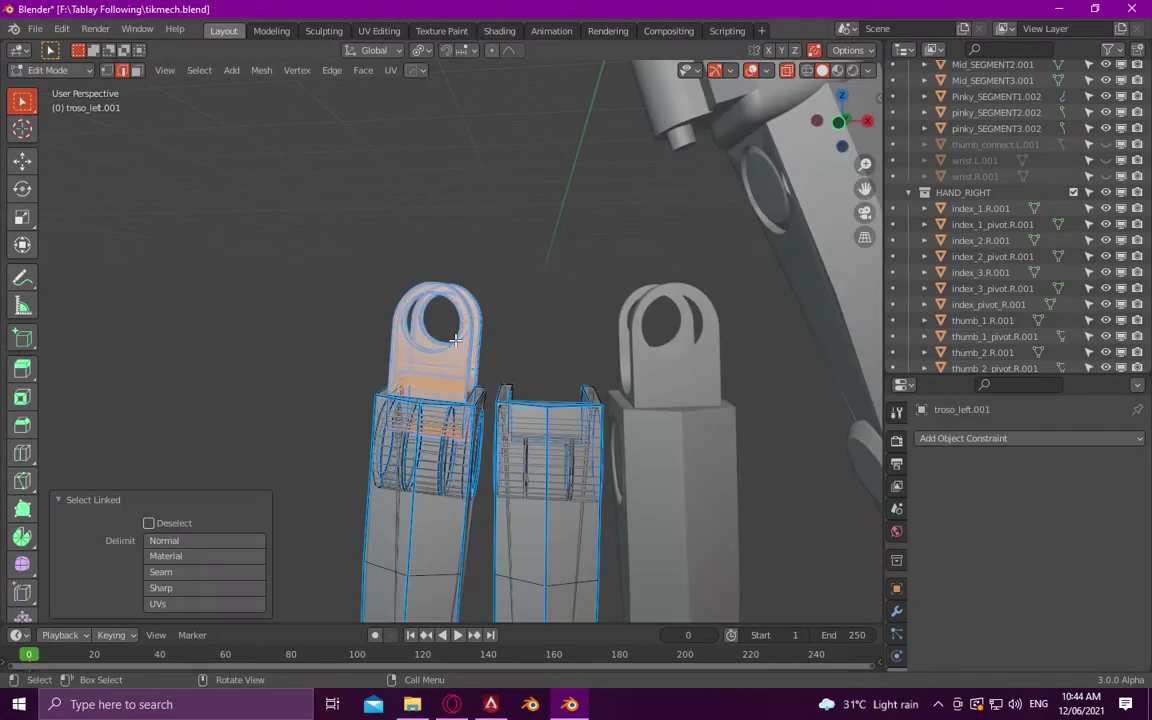
right_click(440, 455)
left_click(450, 455)
key("Tab")
- Separate another finger segment, selected by its linked geometry, into a new object
left_click(458, 388)
scroll(458, 388, "down", 4)
left_click(475, 500, "shift")
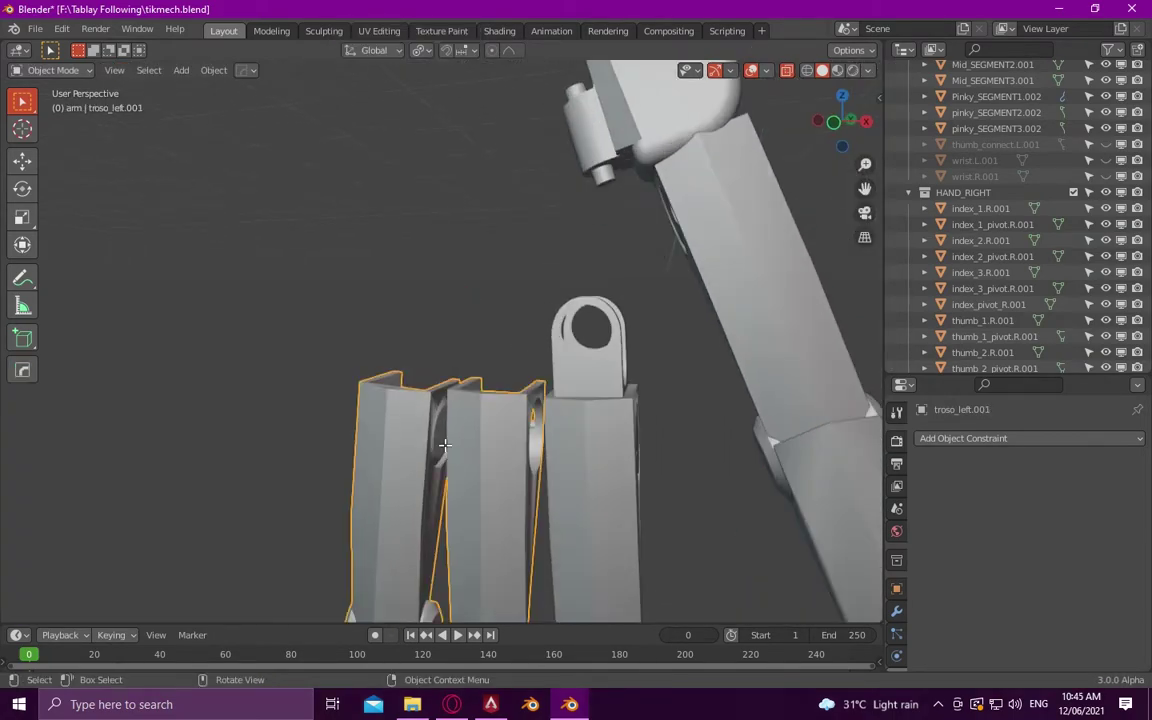
key("Tab")
key("ctrl+l")
scroll(450, 480, "up", 4)
right_click(400, 494)
left_click(490, 503)
key("Tab")
- Split the next finger piece off into its own object
scroll(400, 409, "up", 3)
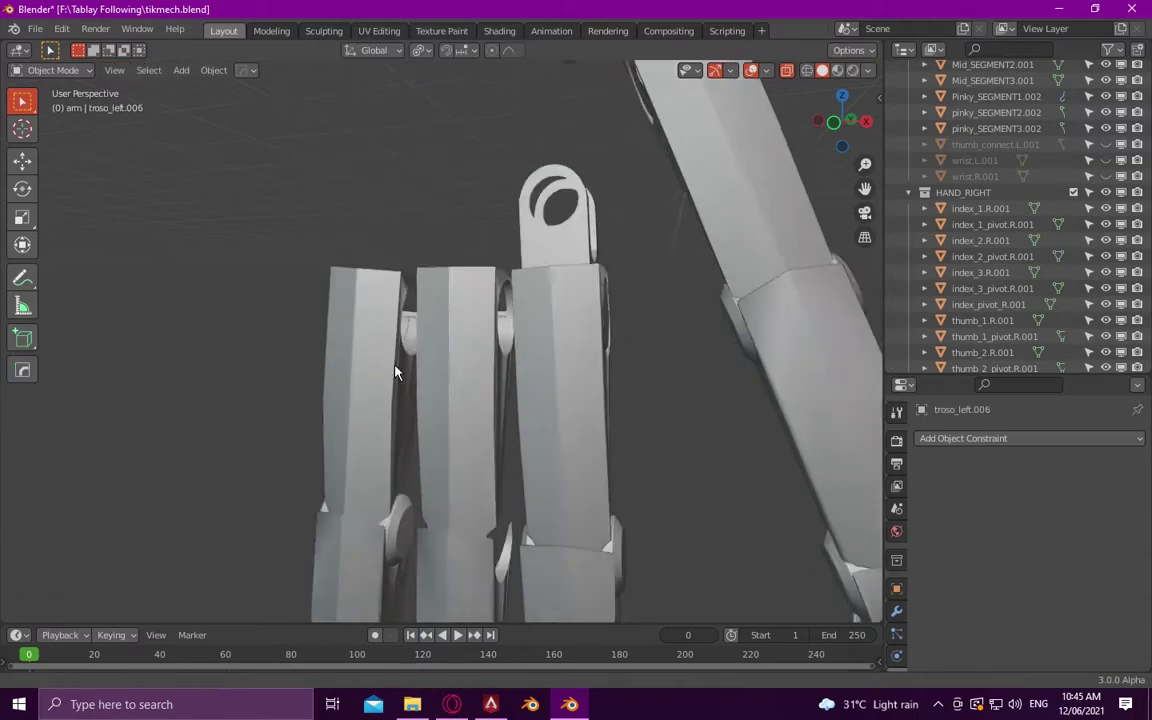
left_click(355, 328, "shift")
key("Tab")
right_click(385, 379)
scroll(385, 379, "up", 3)
key("Tab")
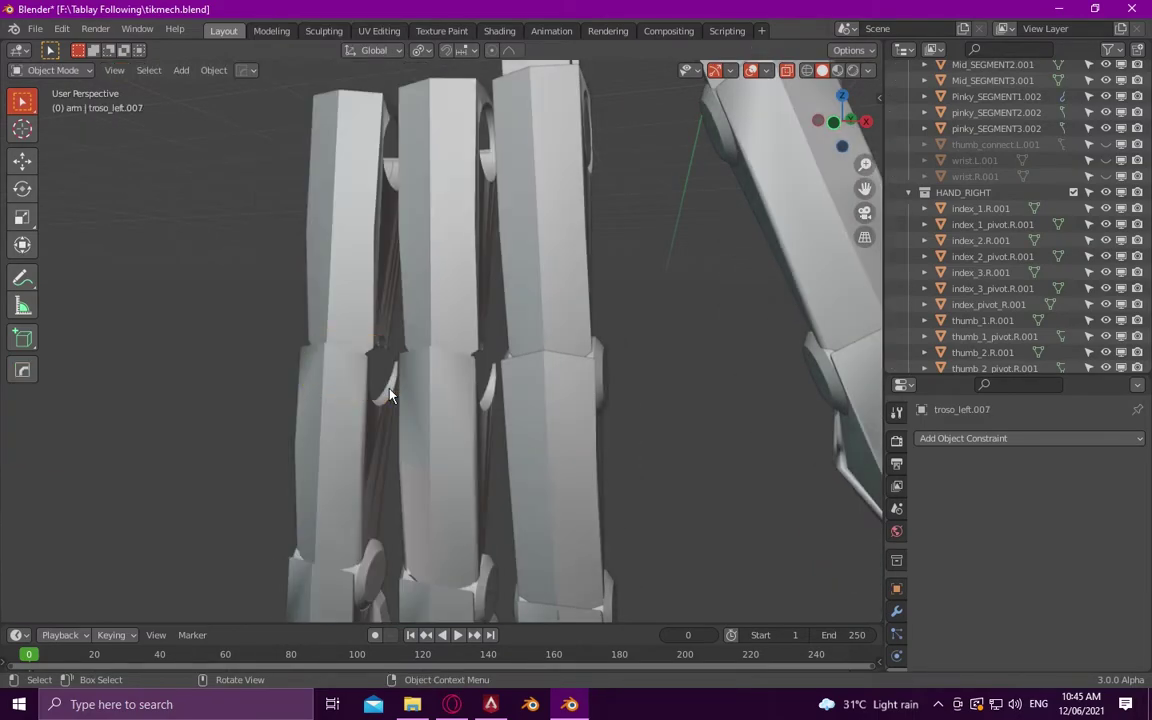
left_click(329, 457, "shift")
key("Tab")
right_click(341, 458)
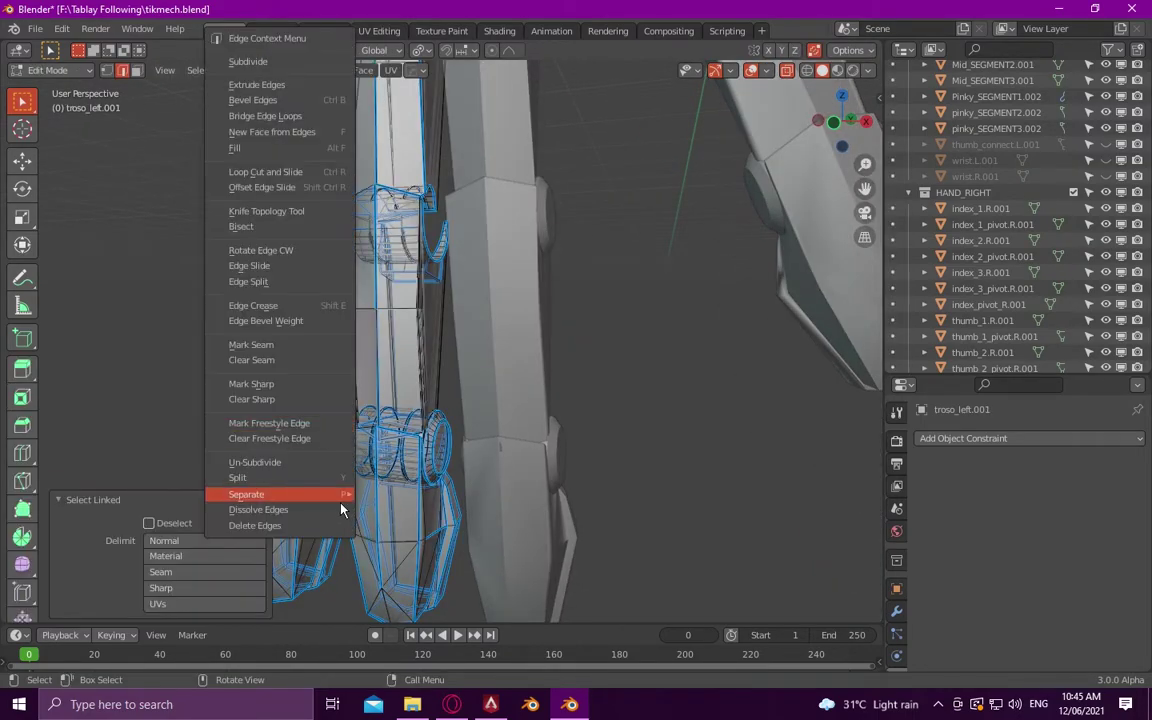
left_click(410, 494)
key("Tab")
- Separate one more chosen finger segment into an object
key("Tab")
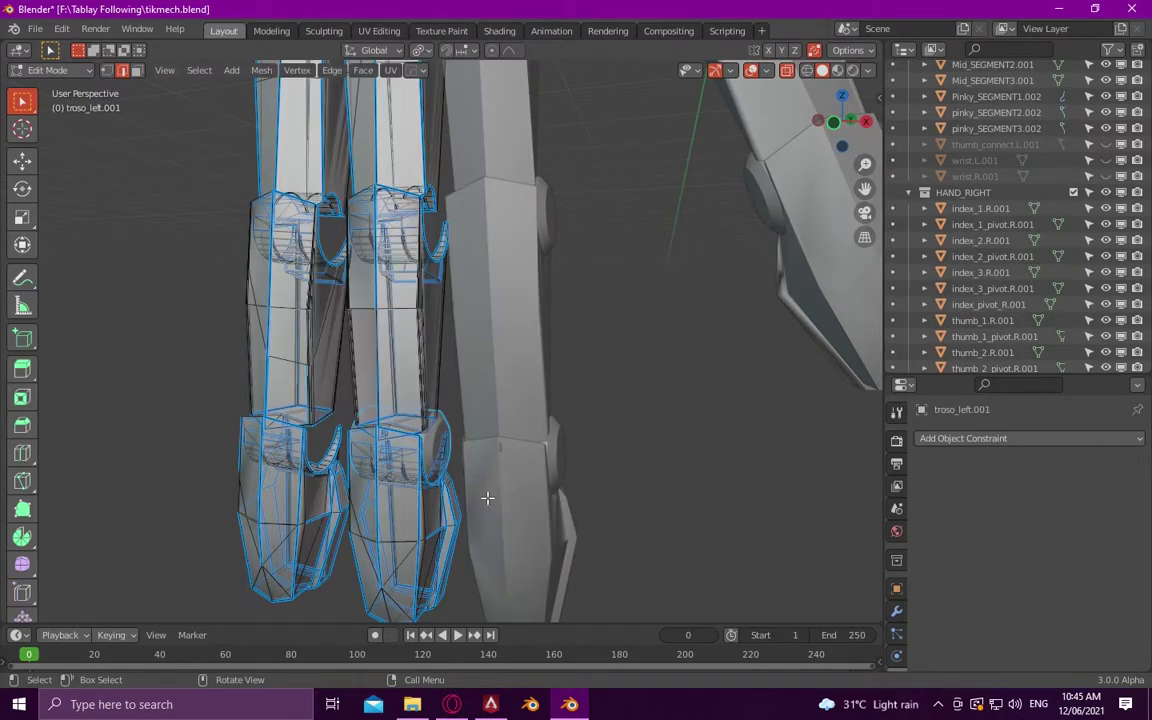
key("Tab")
left_click(397, 418)
left_click(420, 400, "shift")
middle_click_drag(420, 400, 448, 362)
key("Tab")
right_click(440, 372)
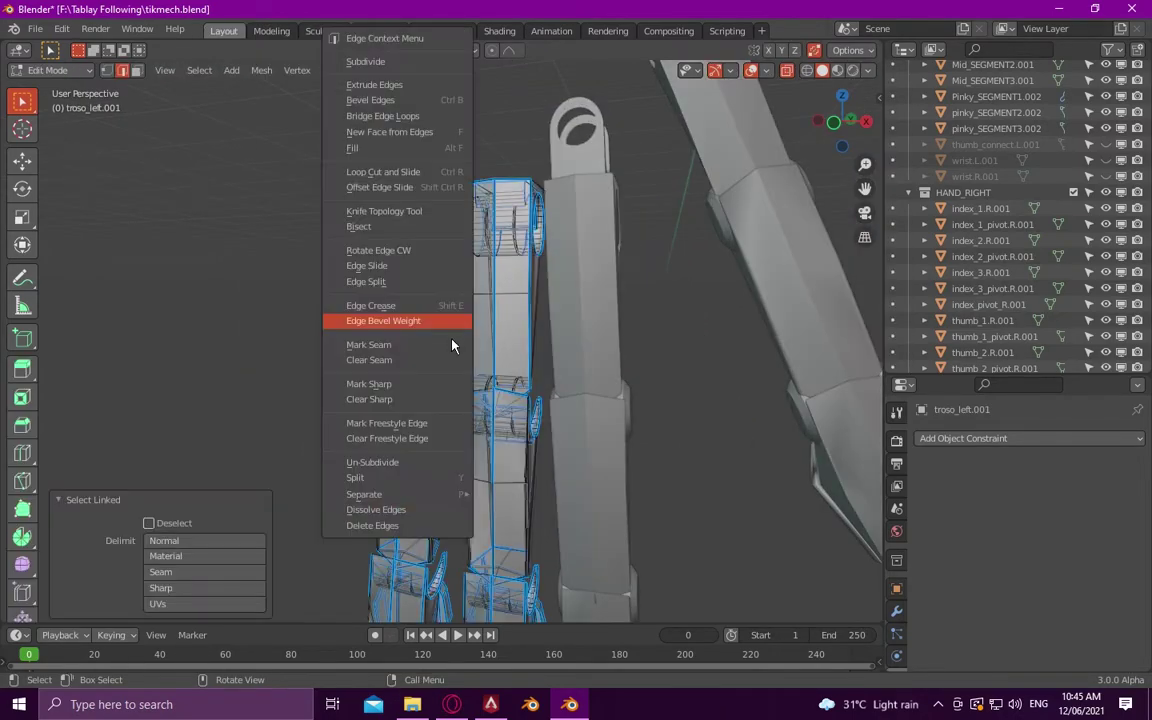
left_click(440, 375)
key("Tab")
key("Tab")
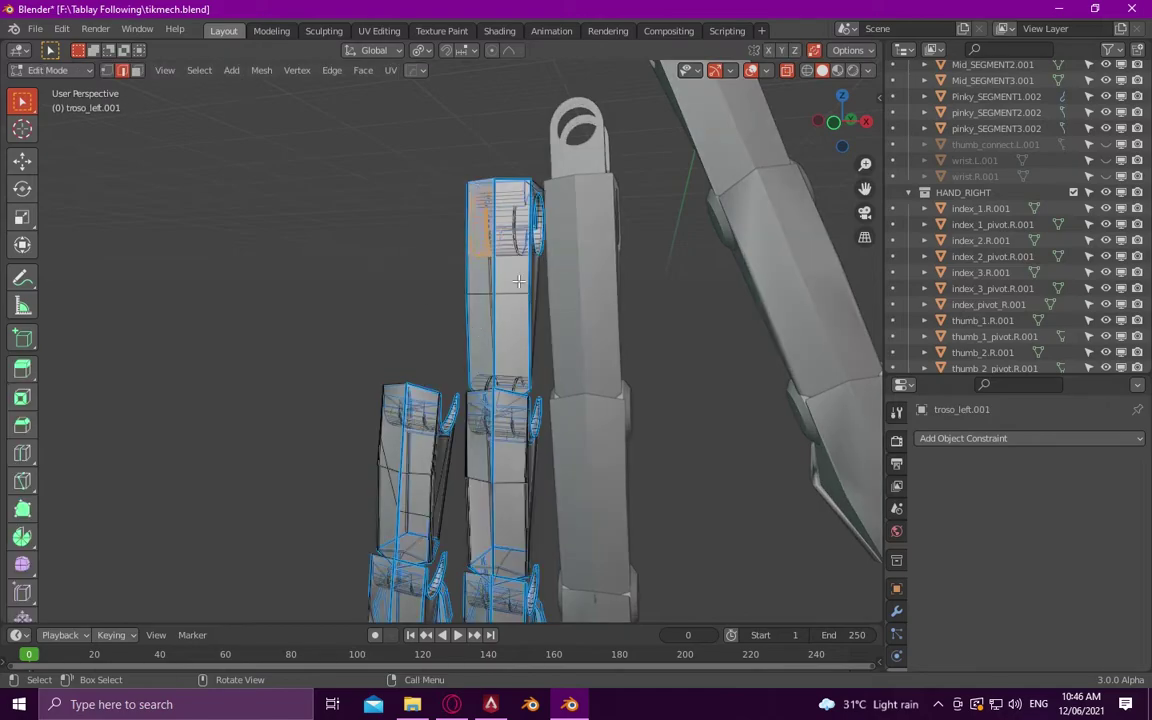
key("ctrl+l")
right_click(500, 500)
key("Escape")
- Box-select the upper left finger segment and separate it with P
key("Tab")
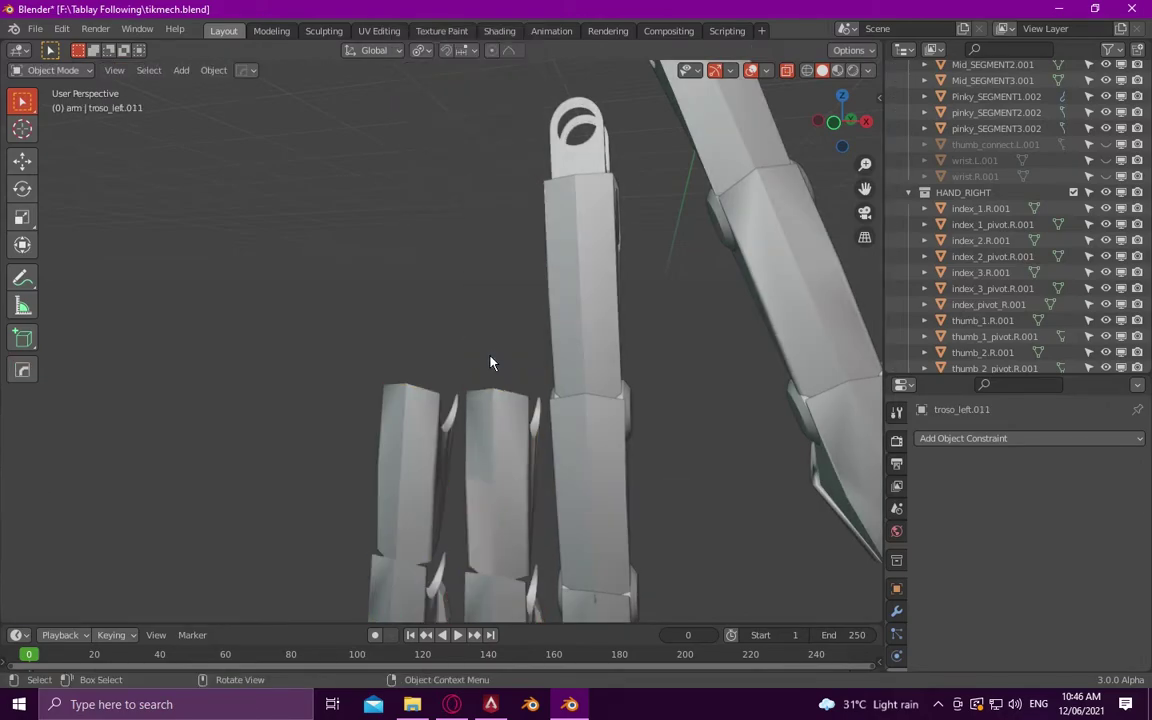
key("Tab")
left_click_drag(330, 357, 437, 500)
key("ctrl+l")
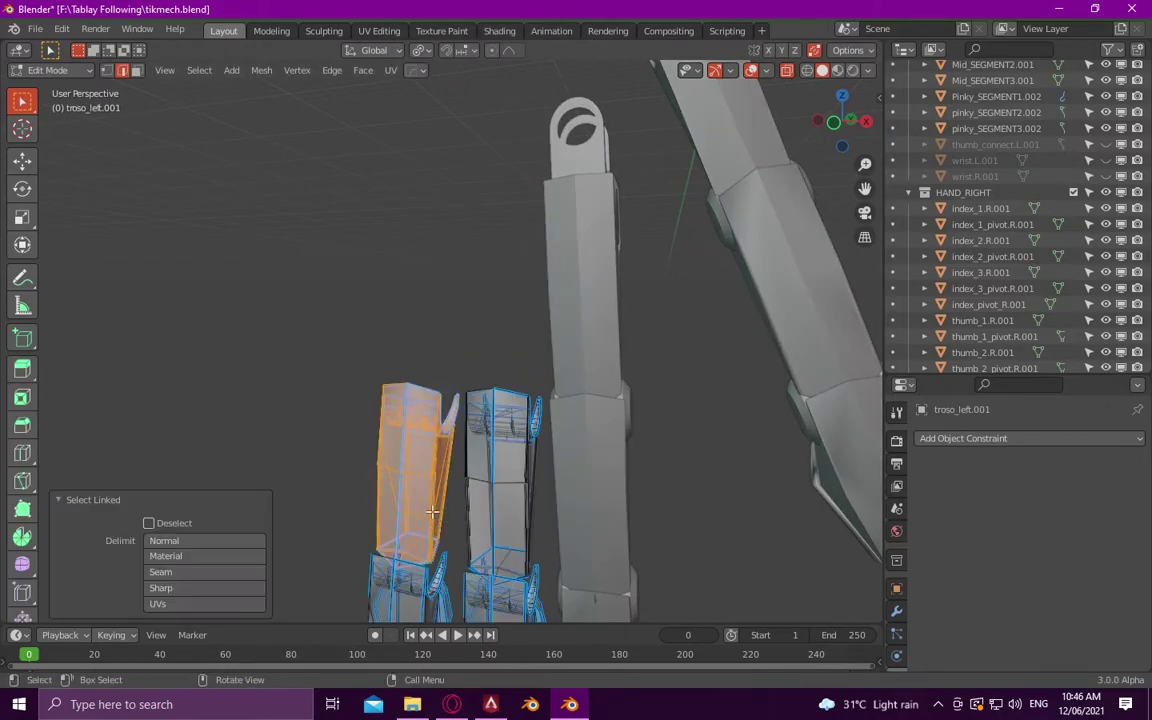
key("p")
key("Tab")
- Separate the next linked finger segment into a new object with P
middle_click_drag(417, 492, 378, 411)
left_click(378, 411, "shift")
key("Tab")
key("ctrl+l")
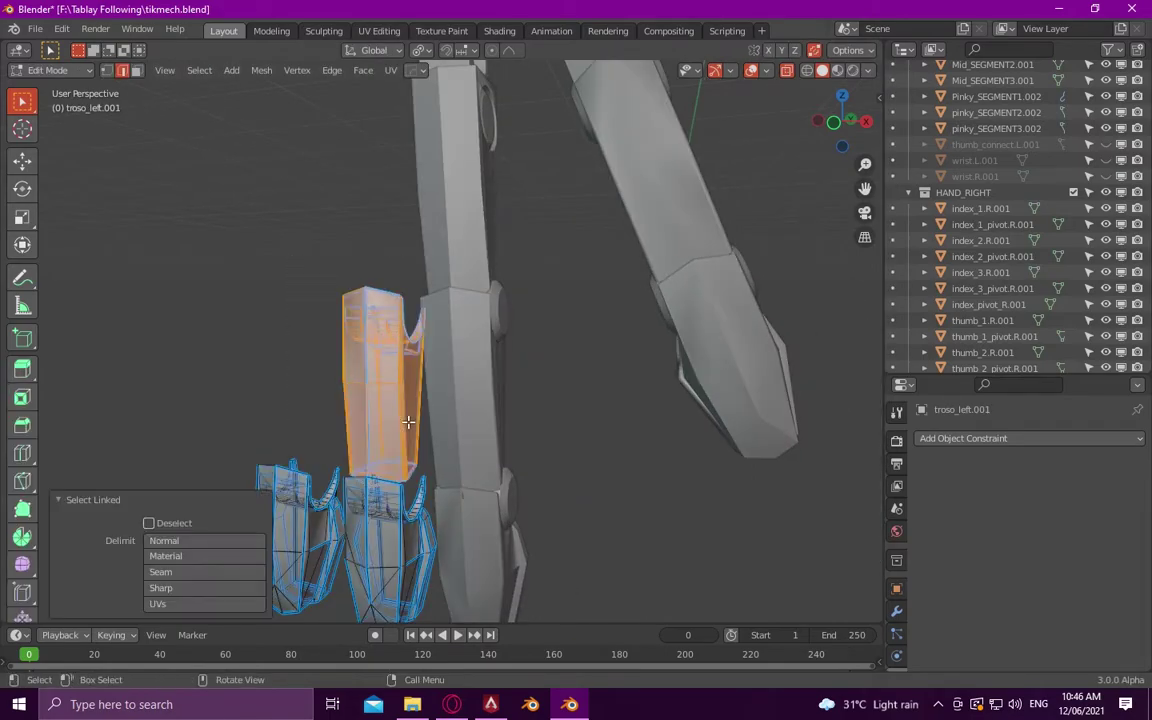
key("p")
key("Tab")
- Separate the lowest finger segment, bringing the split pieces up to troso_left.015
key("Tab")
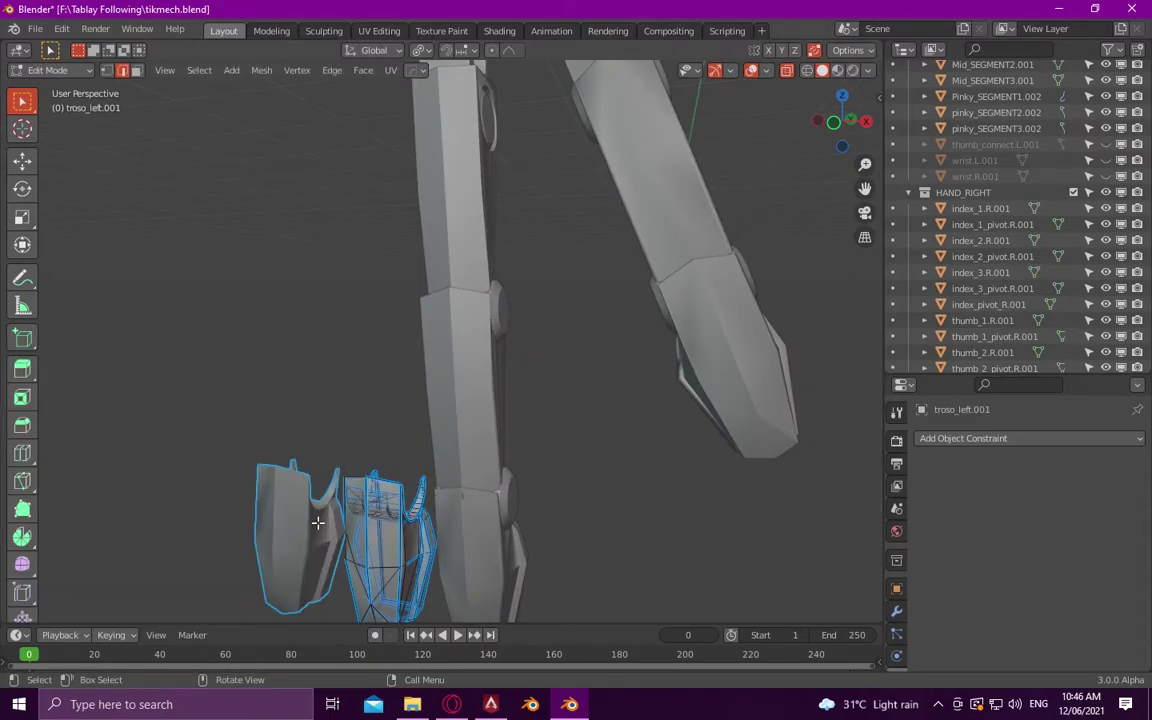
key("Tab")
left_click(370, 530)
key("Tab")
right_click(370, 543)
left_click(380, 547)
key("Tab")
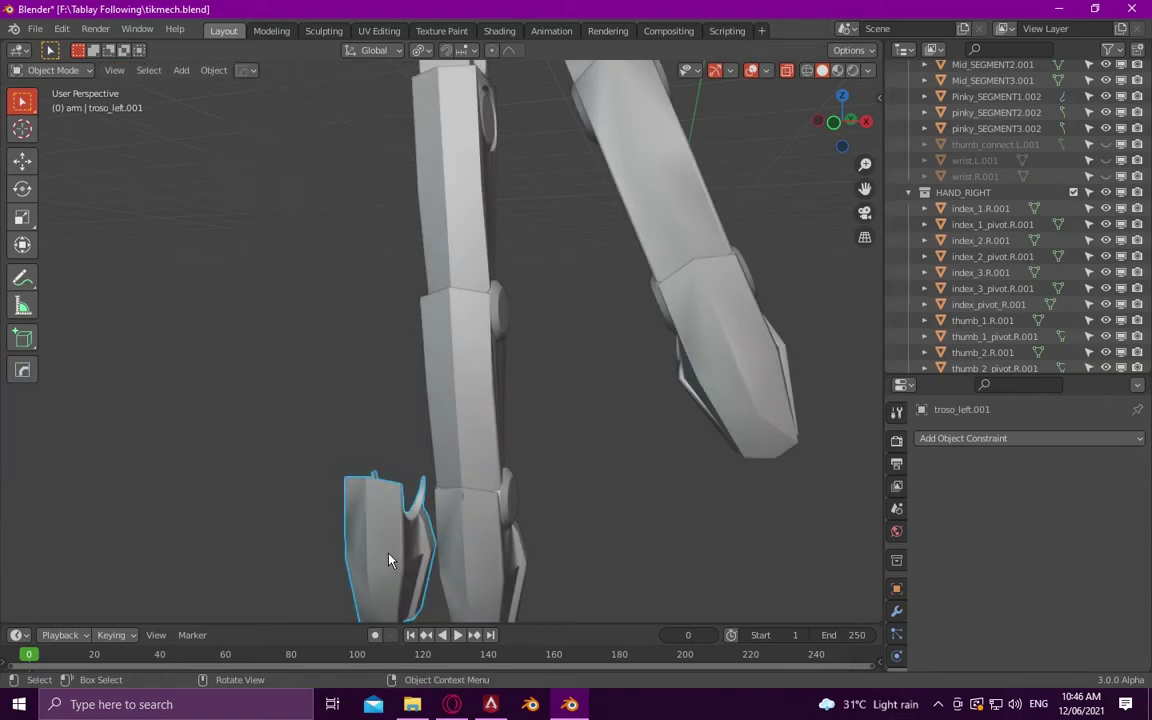
scroll(391, 560, "down", 3)
middle_click_drag(391, 560, 403, 492)
- Unhide all finger objects and rename the middle finger's top knuckle middle_pivot.R.001
scroll(1000, 250, "down", 5)
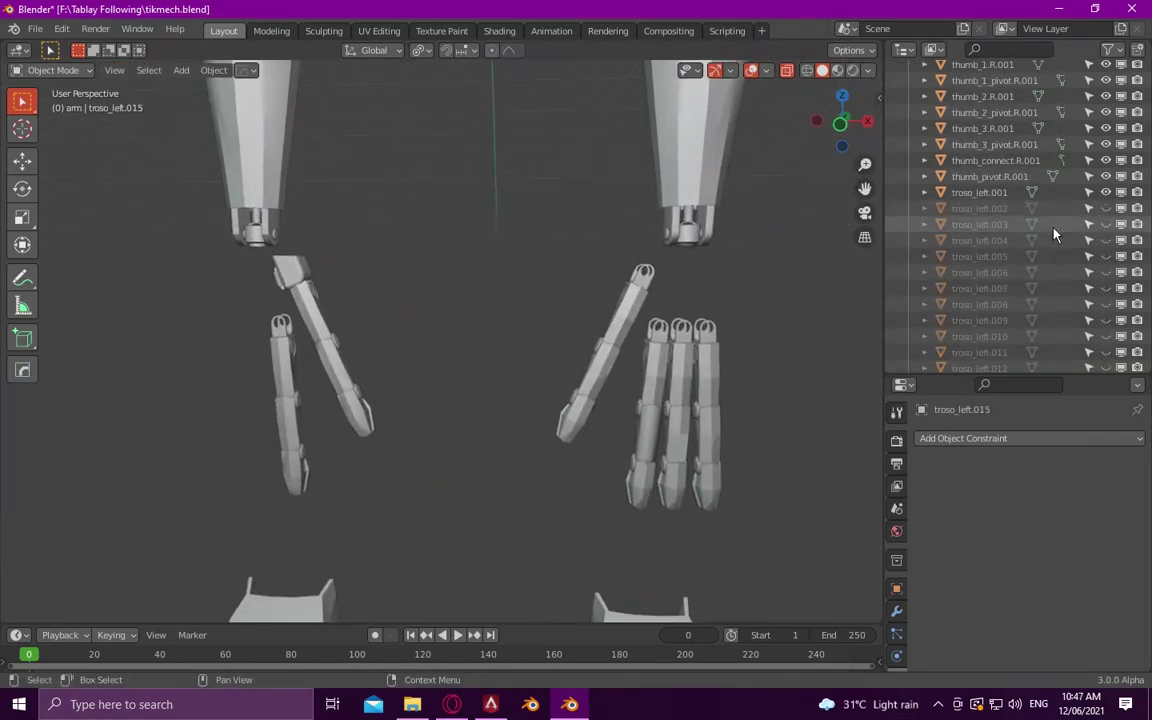
key("alt+h")
scroll(390, 344, "up", 2)
scroll(390, 344, "up", 4)
left_click(393, 218)
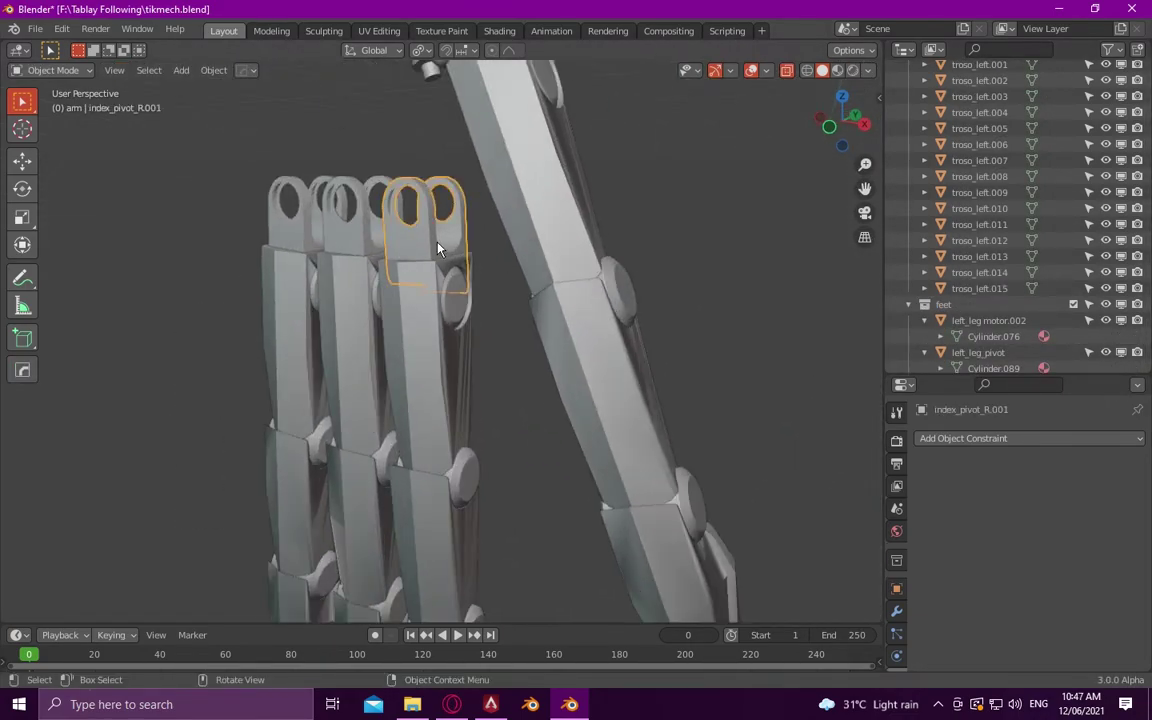
middle_click_drag(393, 218, 447, 285)
key("F2")
type("middle_pivot.R.001")
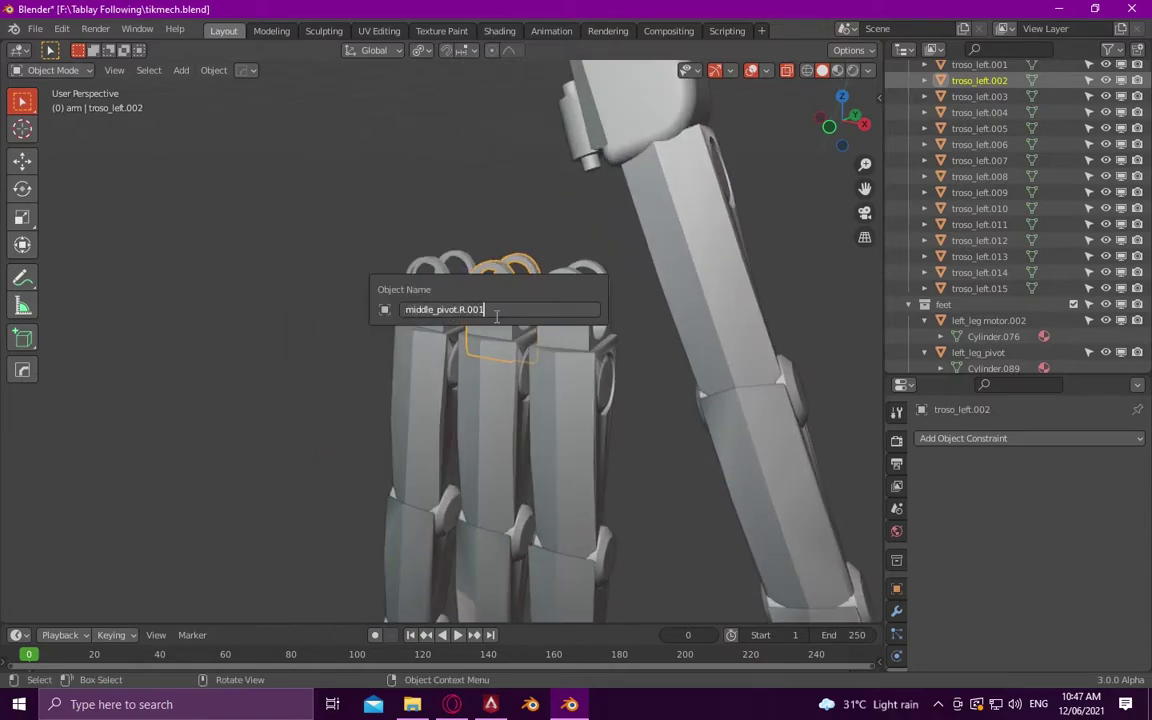
key("Return")
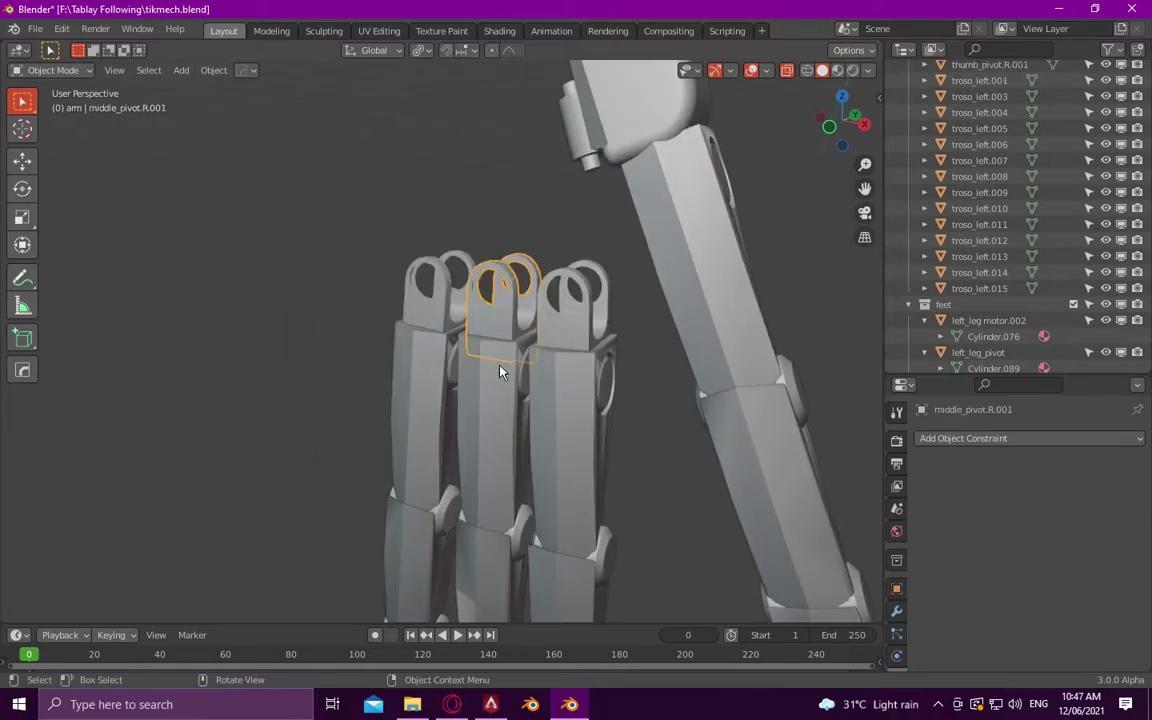
- Rename the three middle finger segments middle_1.R.001, middle_2.R.001 and middle_3.R.001
left_click(448, 362)
key("F2")
type("middle_1.R.001")
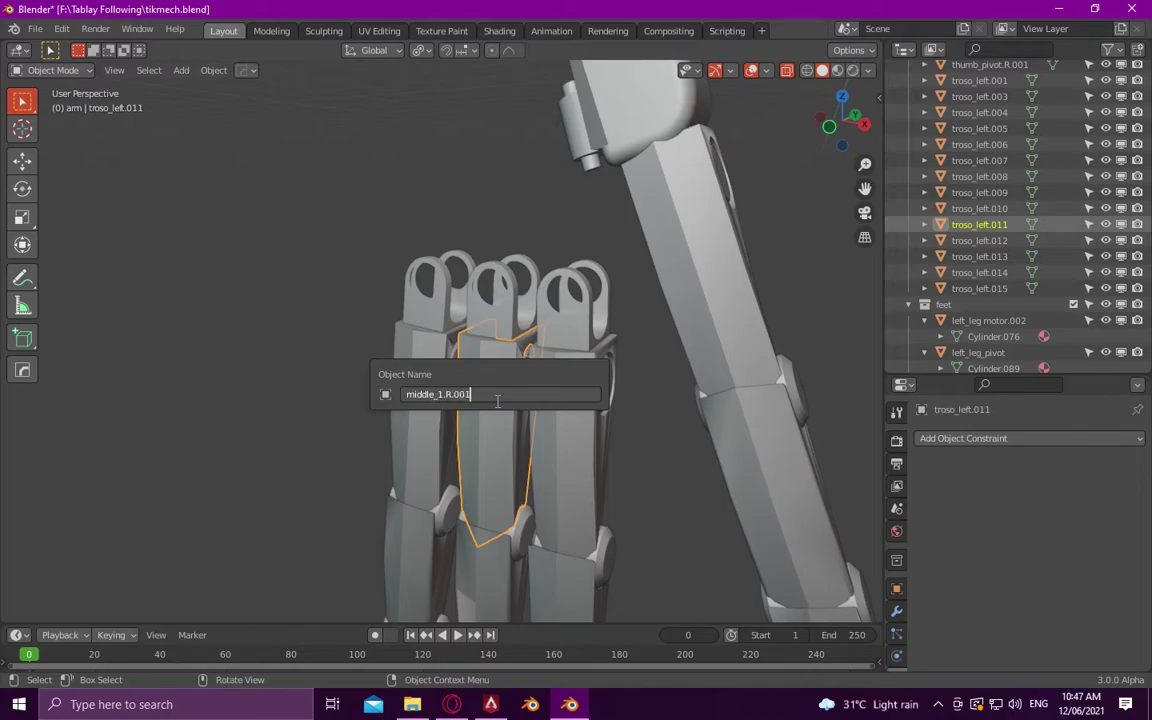
key("Return")
scroll(500, 420, "down", 4, "shift")
left_click(512, 432)
key("F2")
type("middle_1.R.001")
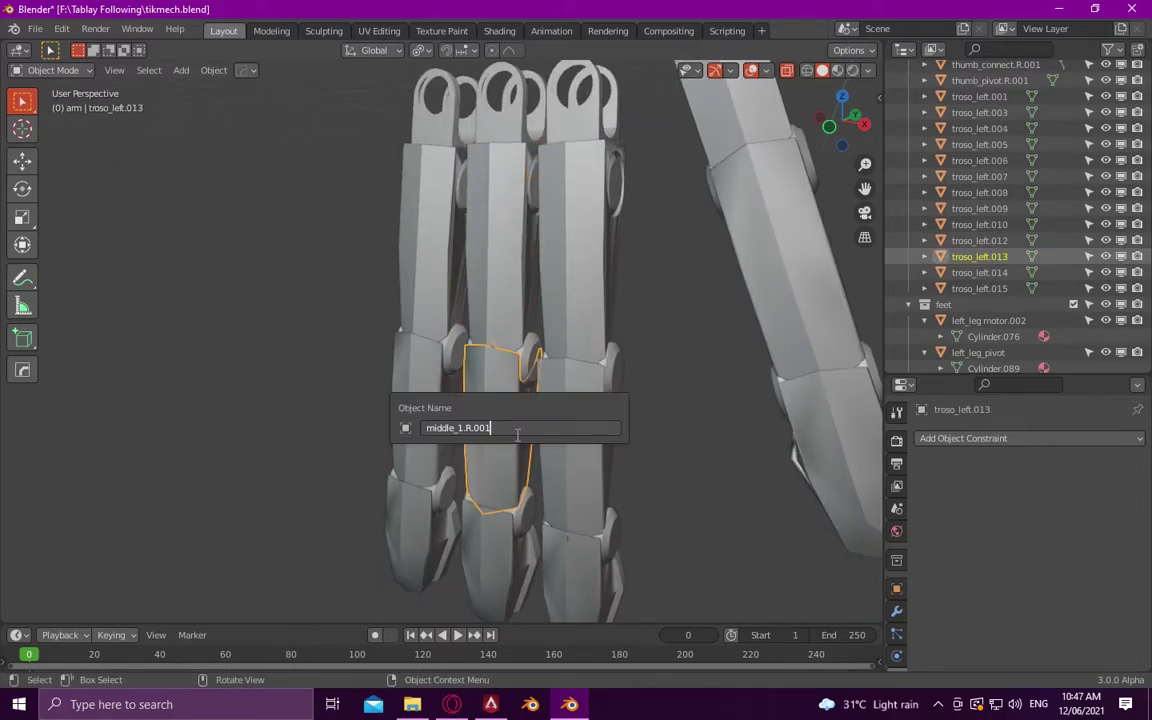
key("Return")
left_click(493, 600)
key("F2")
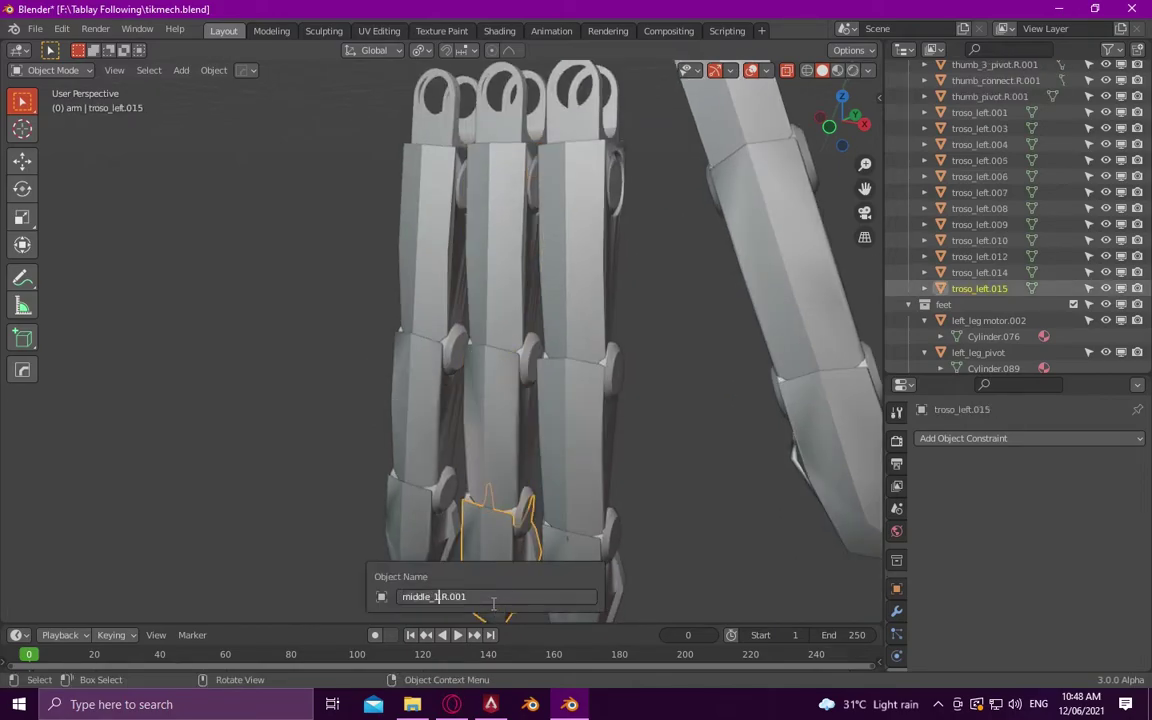
key("Return")
- Rename the middle finger joints middle_1_pivot.R.001 through middle_3_pivot.R.001
left_click(540, 200)
key("F2")
type("middle_1_pivot.R.00")
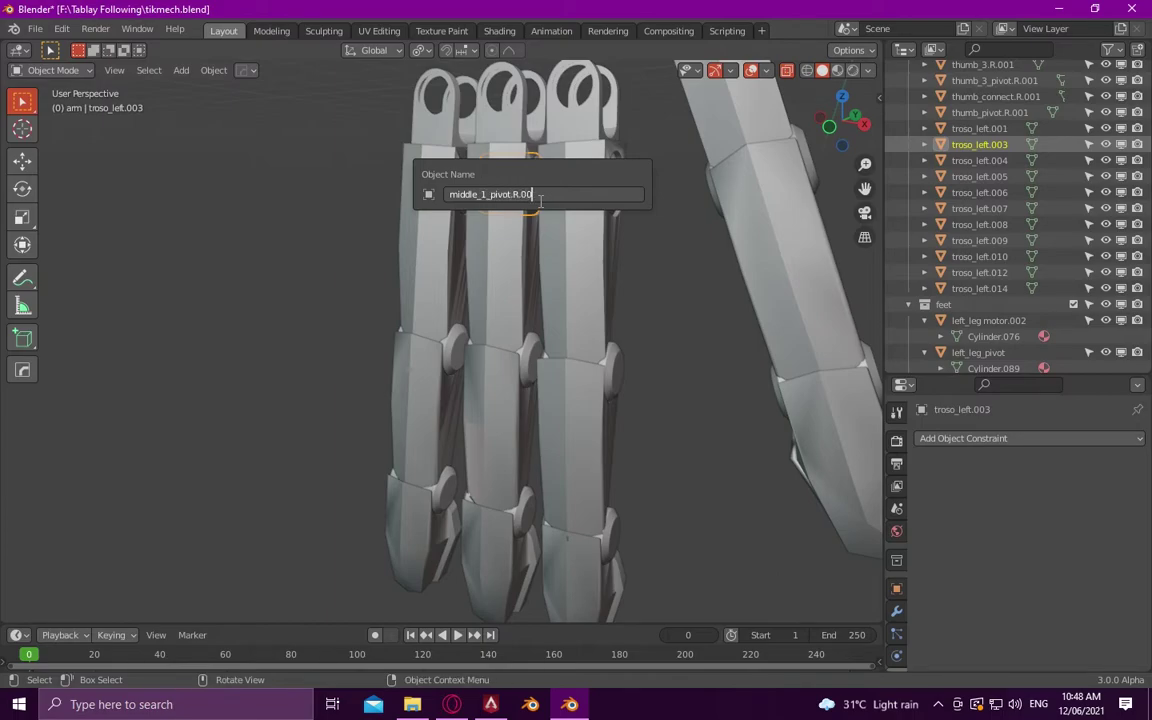
type("1")
key("Return")
left_click(490, 350)
key("F2")
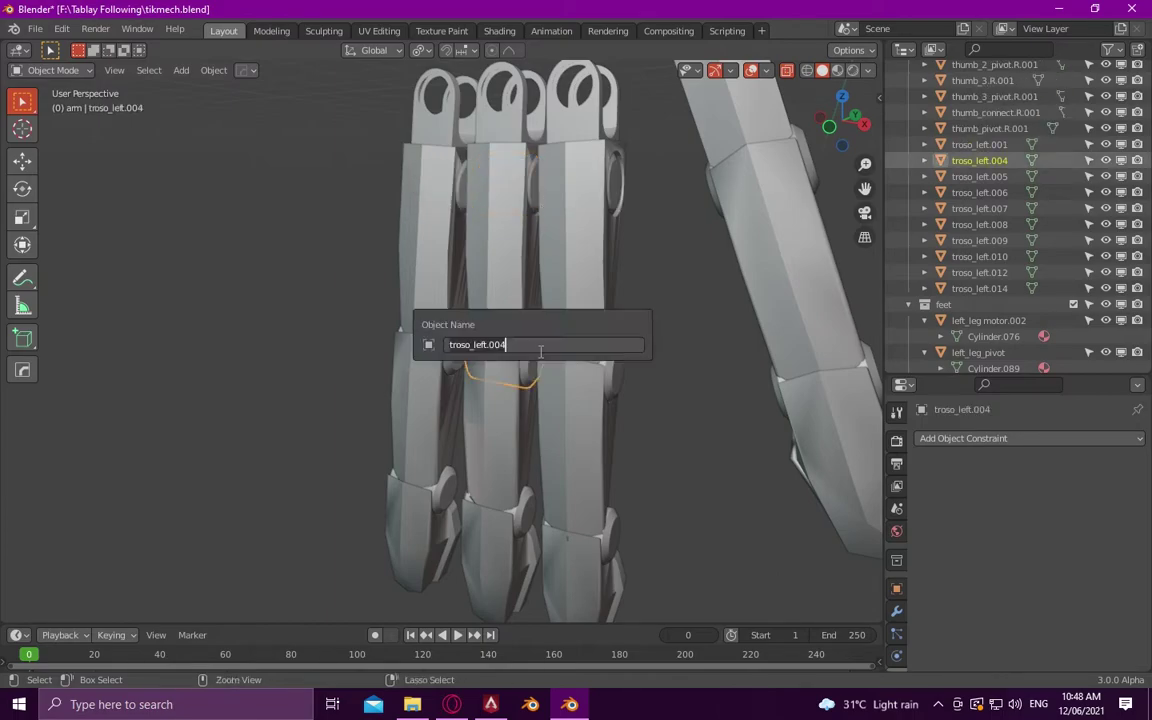
type("middle_1_pivot.R.001")
key("Return")
left_click(493, 530)
key("F2")
type("middle_1_pivot.R.001")
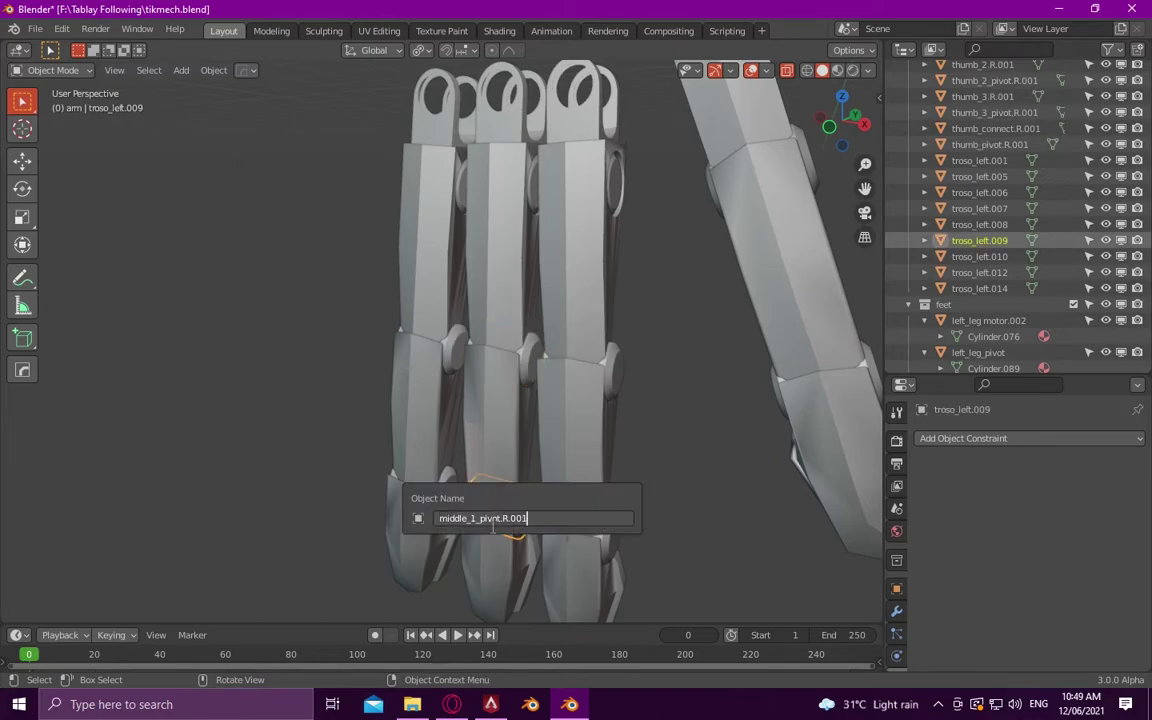
key("Return")
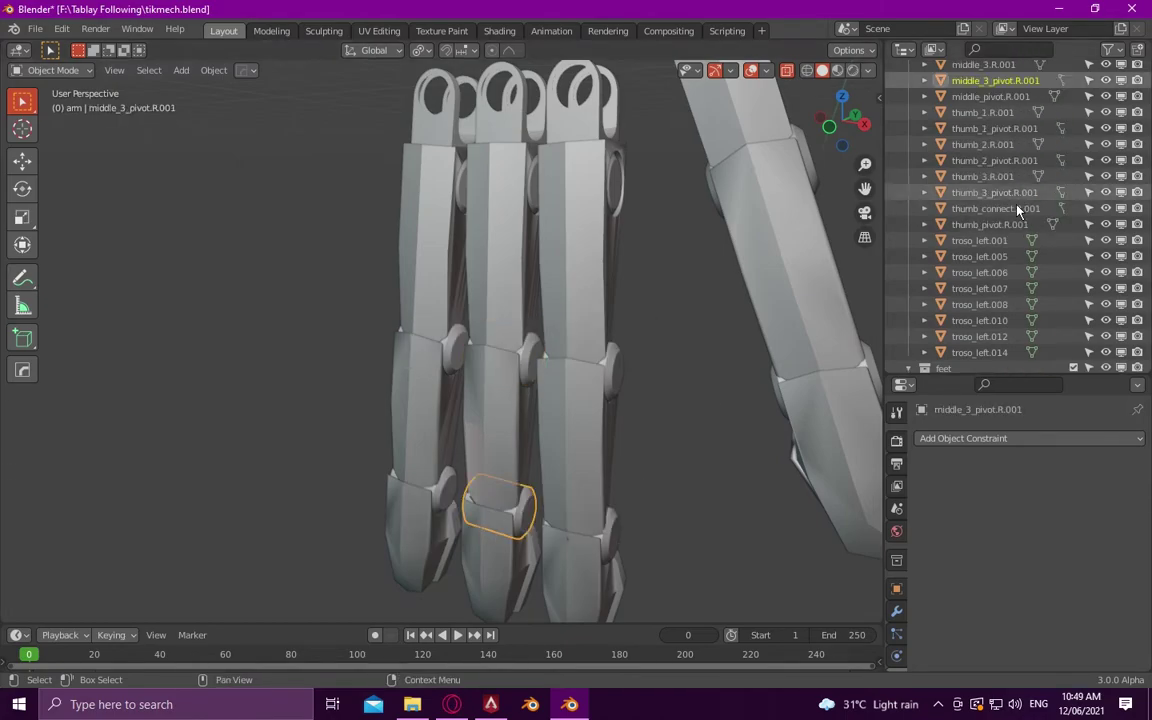
- Select the little finger's top knuckle to start renaming it
middle_click_drag(584, 230, 440, 180)
left_click(437, 178)
key("F2")
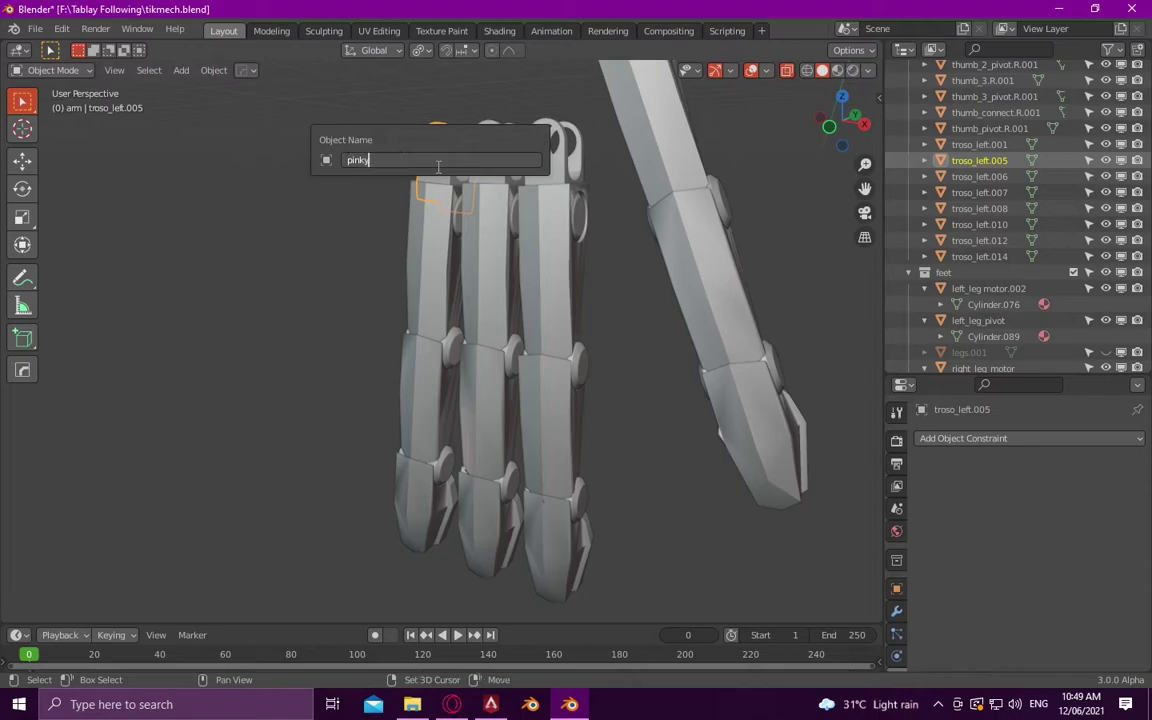
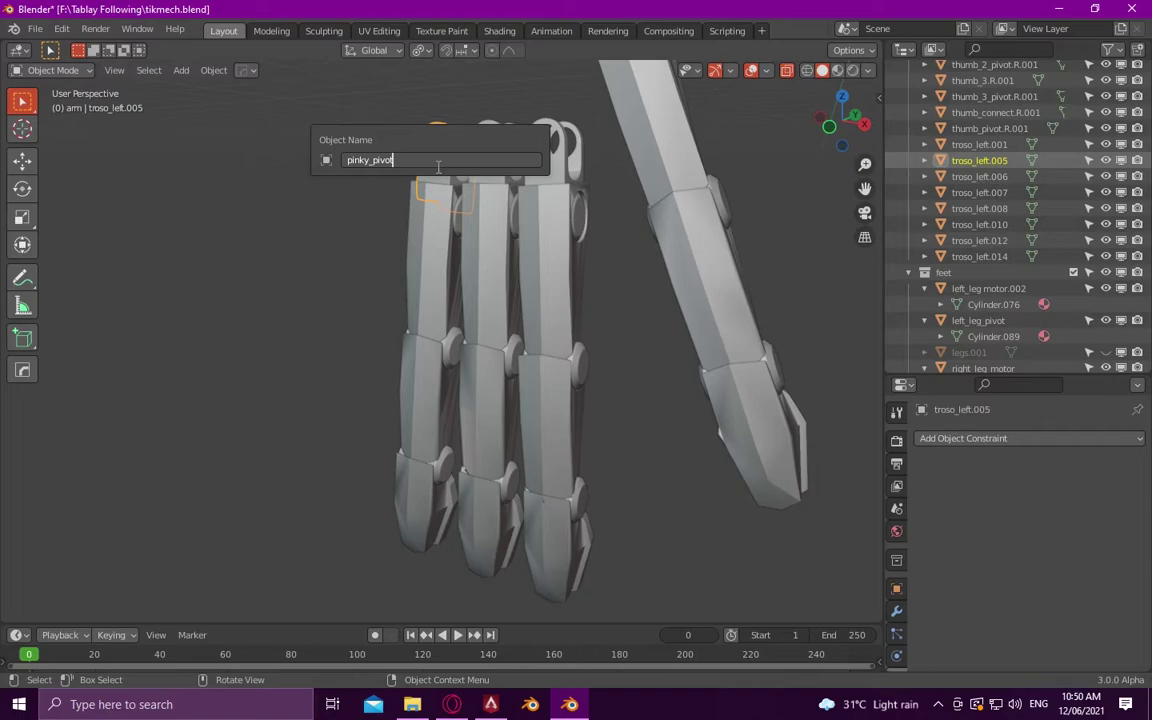
- Rename the lower pinky segments of the right hand, including pinky_1_R.001 and pinky_3_R.001
key("Return")
left_click(432, 290)
key("F2")
type("pinky_1_R")
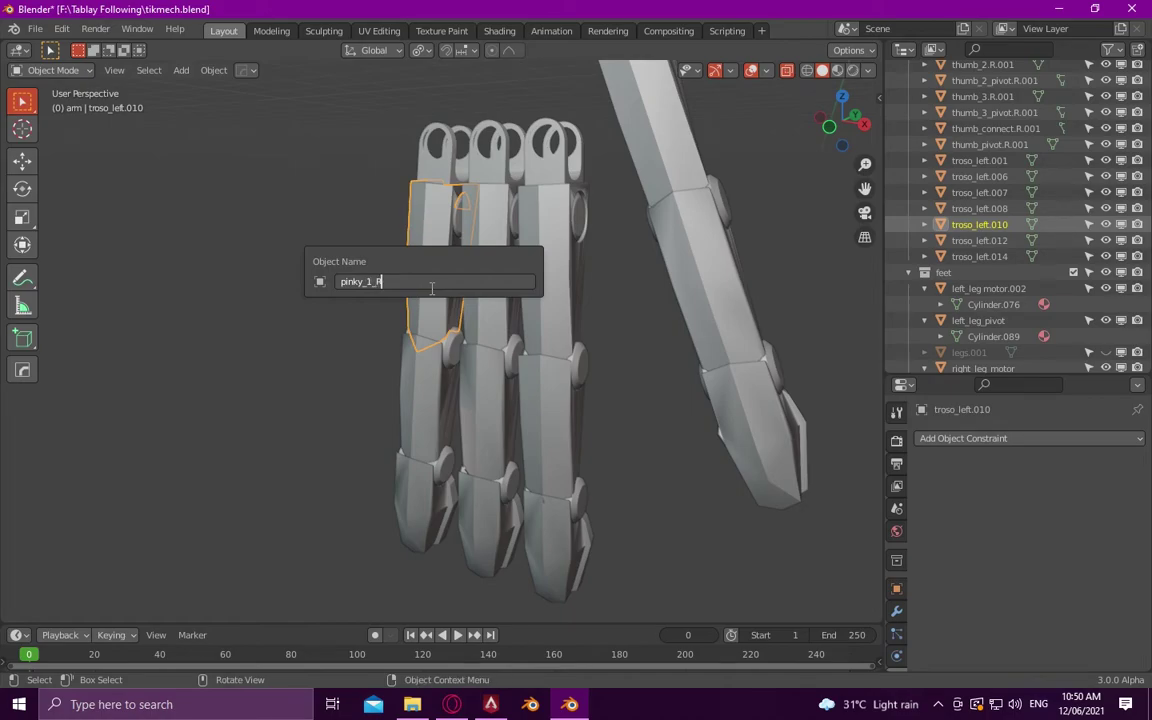
key("Return")
left_click(420, 410)
key("F2")
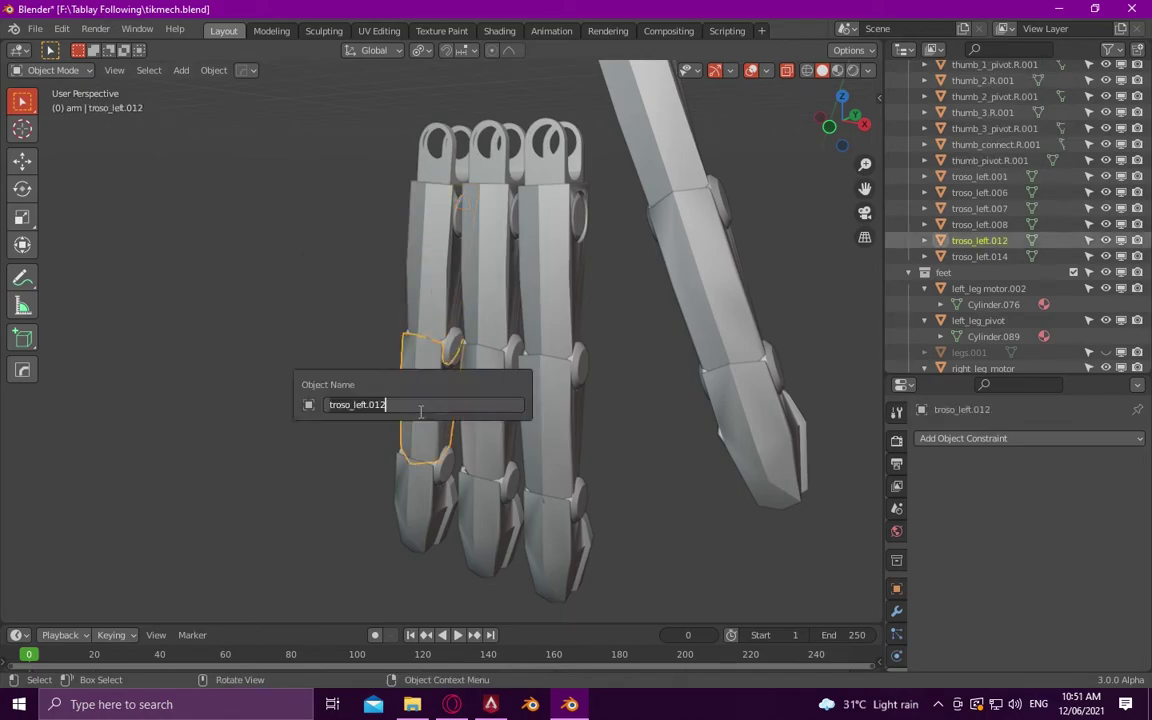
key("Return")
left_click(425, 495)
key("F2")
type("pinky_1_R.001")
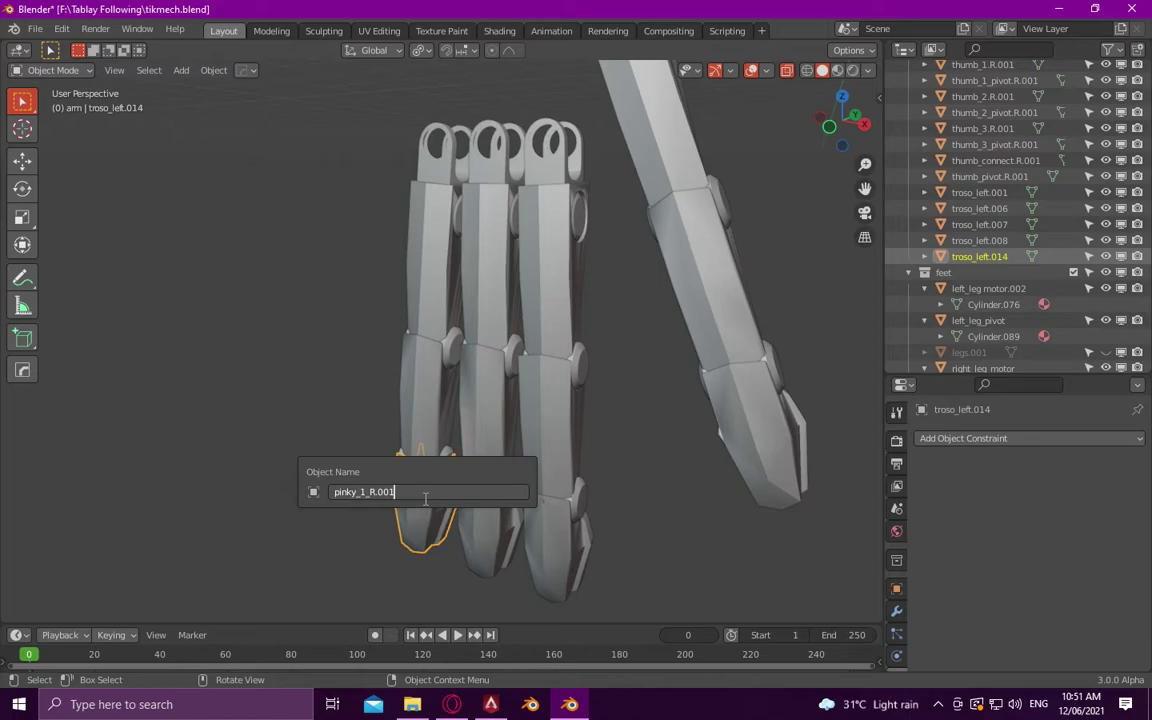
key("Return")
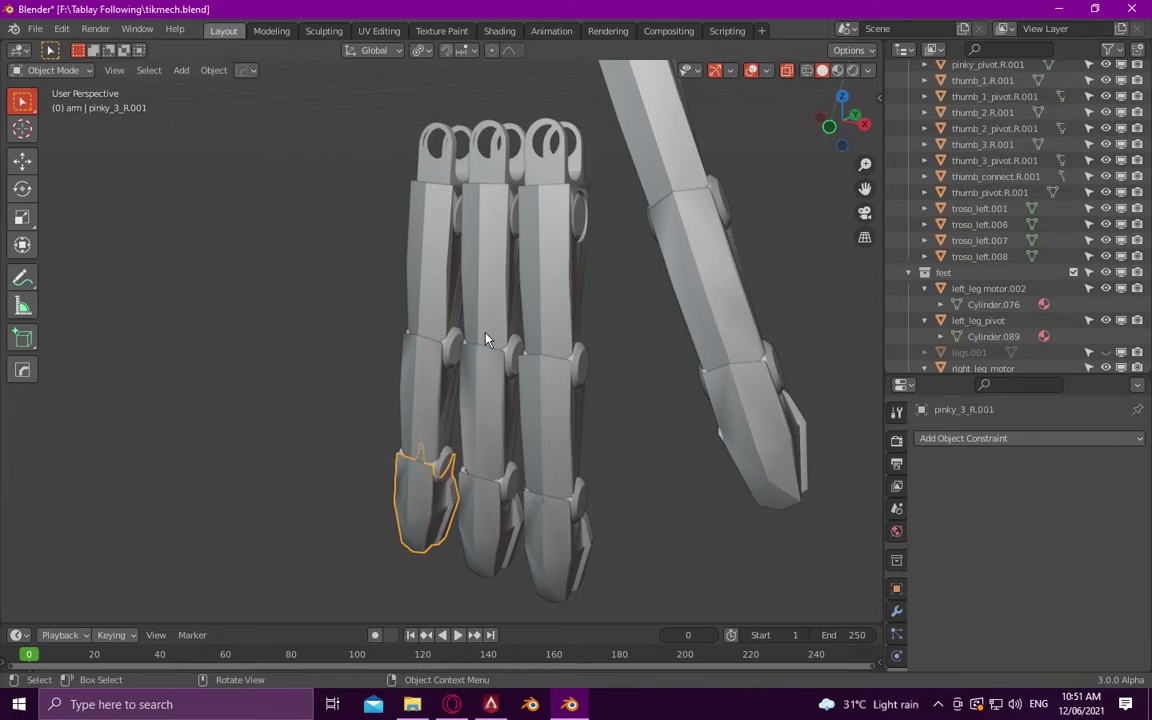
- Rename the upper pinky segment and the knuckle joints, ending with pinky_2_pivot.R.001
left_click(418, 203)
key("F2")
type("pinky_1_pivot.R.00")
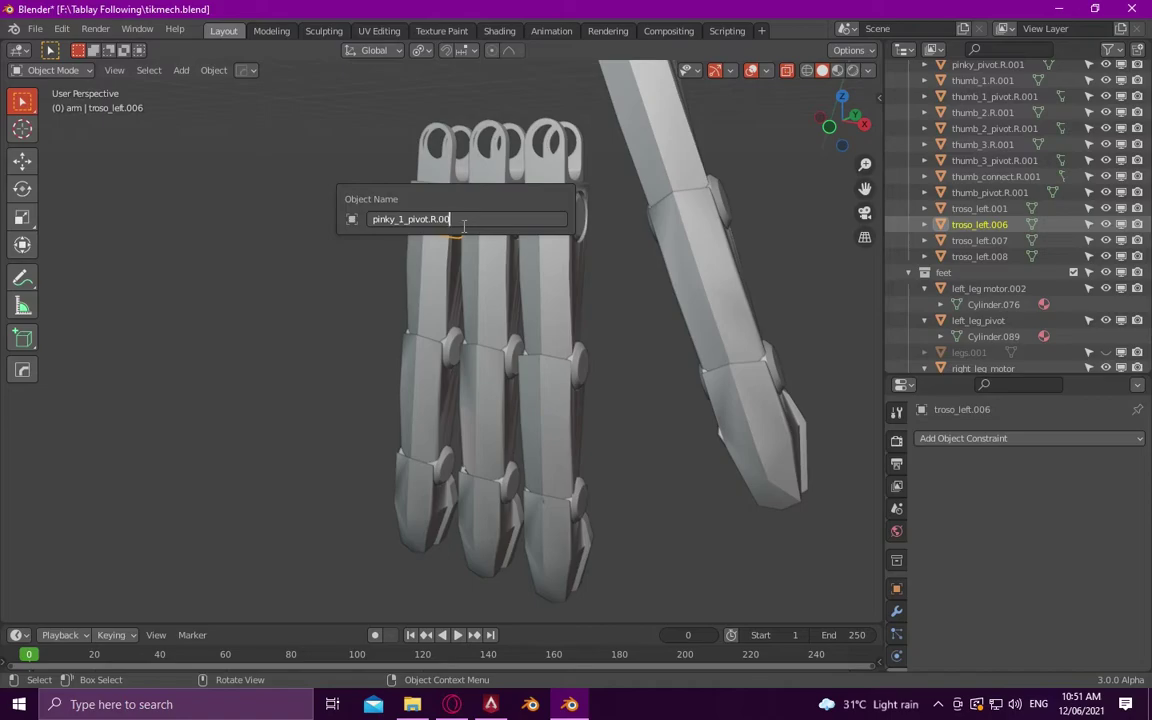
type("1")
key("Return")
left_click(457, 370)
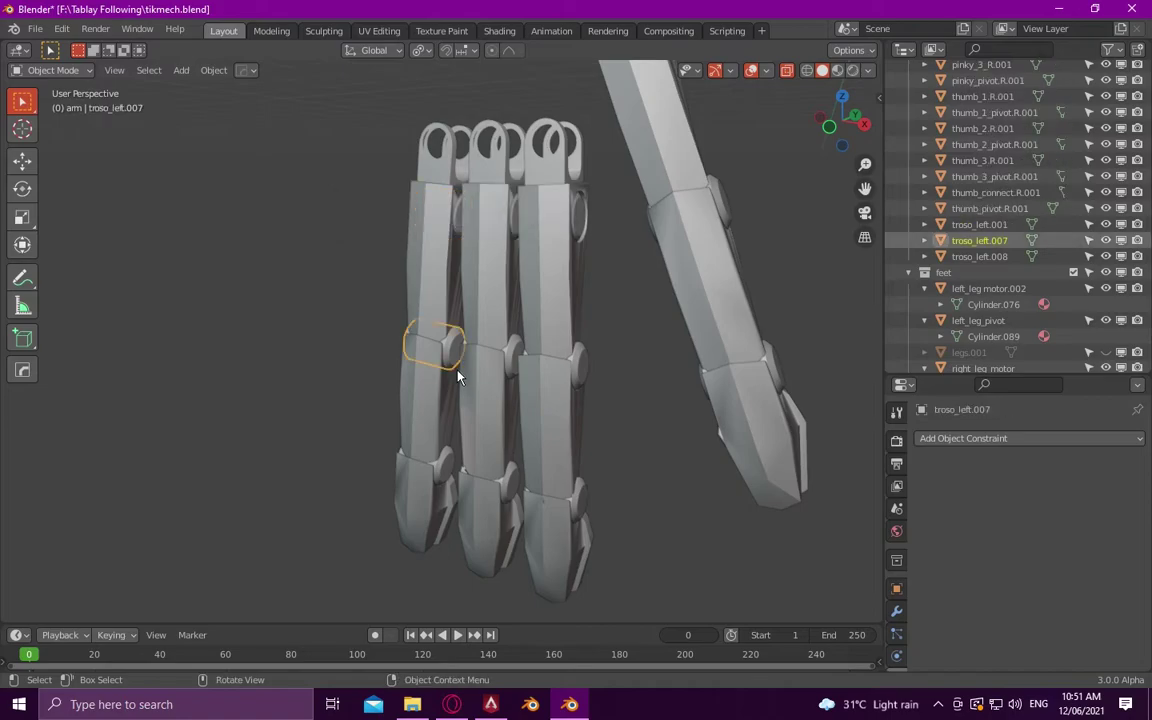
key("F2")
type("pinky_1_pivot.R.001")
key("Return")
left_click(452, 477)
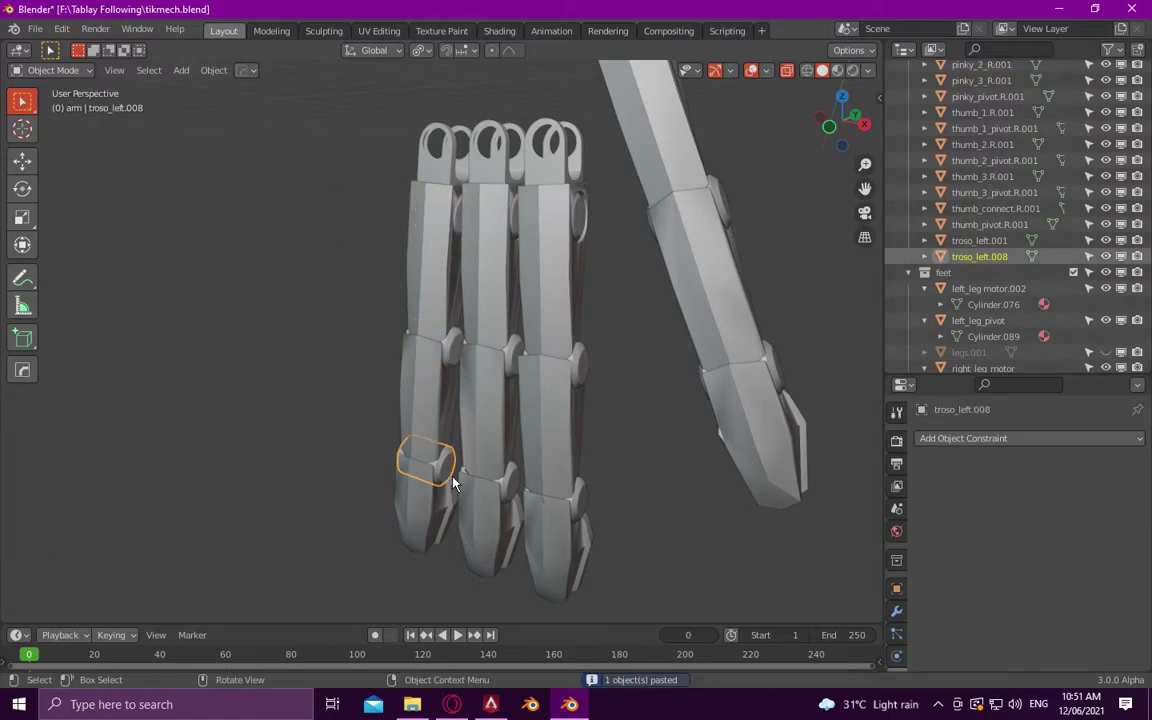
key("F2")
type("pinky_1_pivot.R.001")
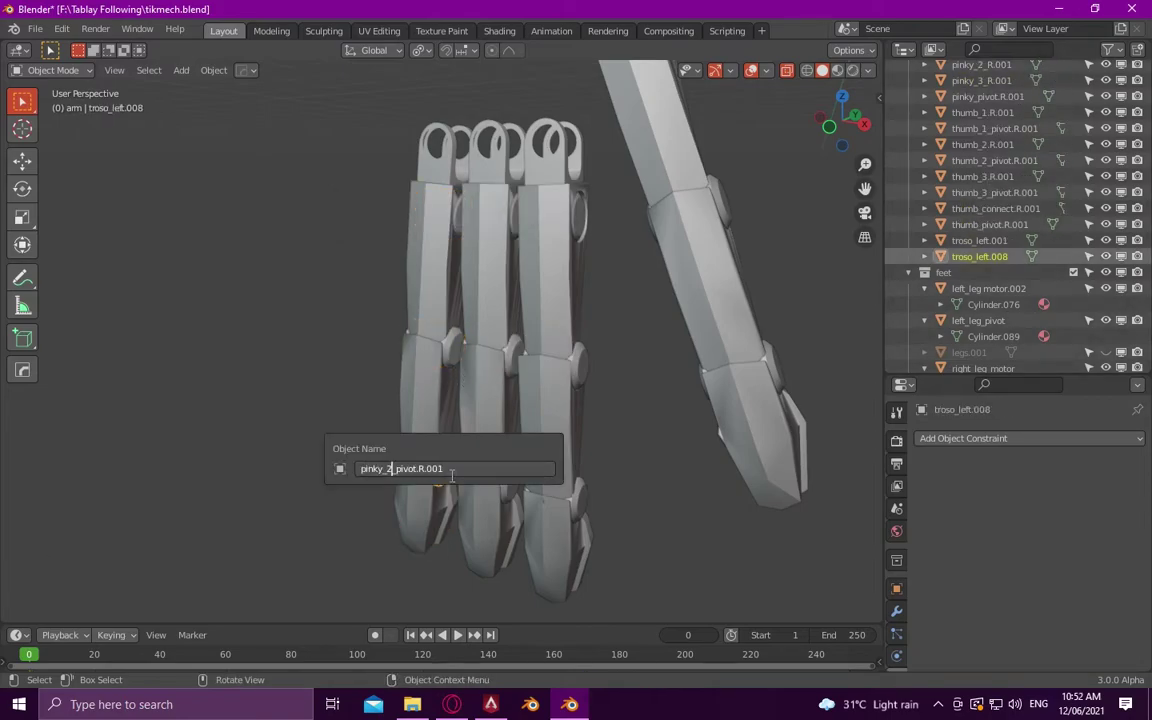
key("Return")
- Move troso_left.001 into the shoulder collection and rename it shoulder_connect_R.001
left_click(690, 250)
scroll(595, 264, "down", 3)
middle_click_drag(595, 264, 491, 198)
scroll(520, 208, "up", 3)
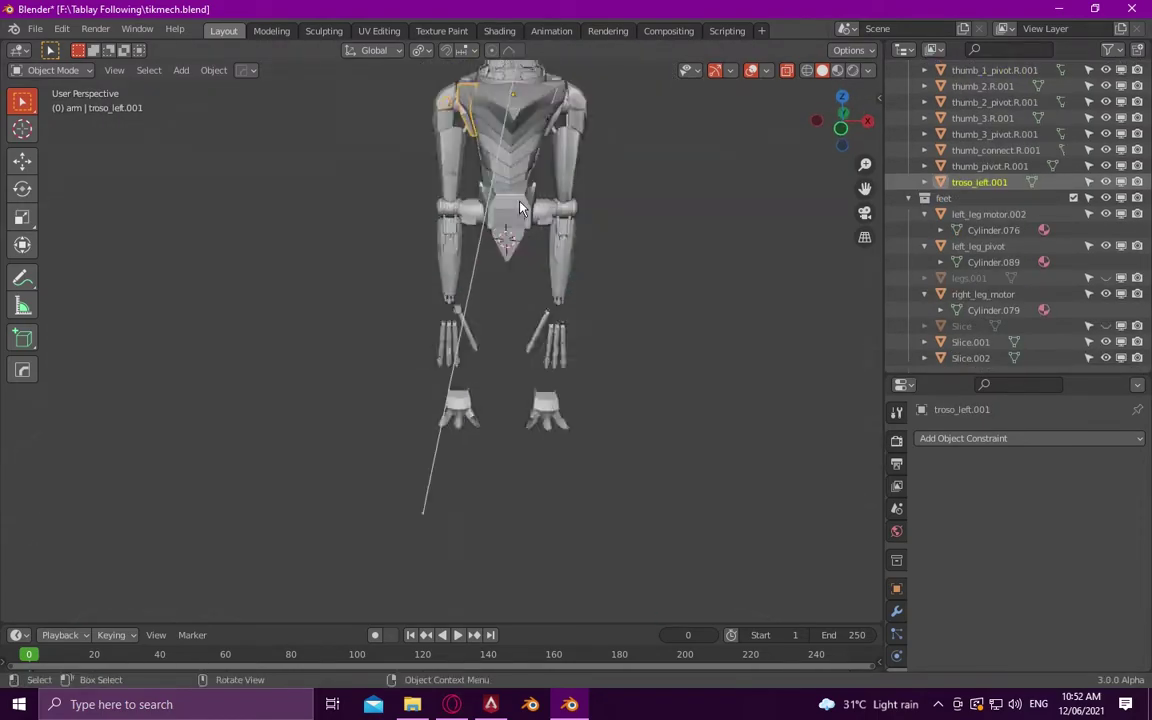
scroll(520, 208, "up", 5)
scroll(543, 334, "up", 2)
scroll(609, 296, "down", 2)
left_click_drag(979, 182, 986, 82)
key("F2")
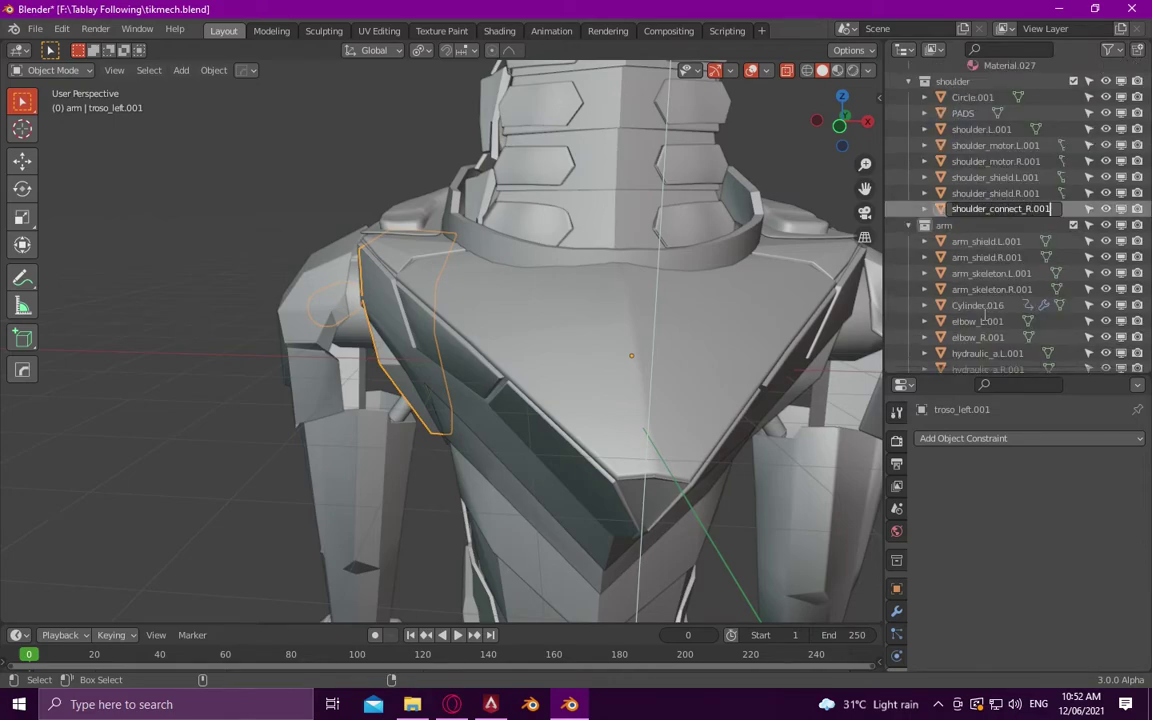
key("Return")
- Separate one connected part of the shoulder mesh into its own object, then delete the leftover selection
key("Tab")
key("l")
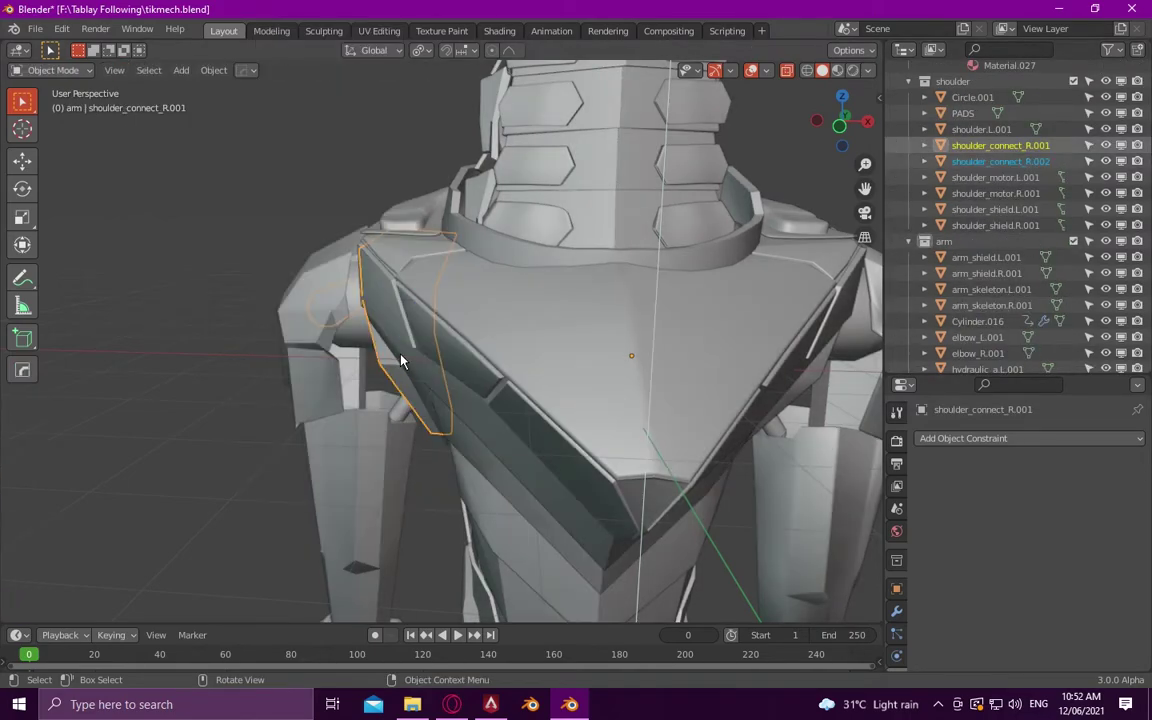
key("ctrl+e")
left_click(431, 503)
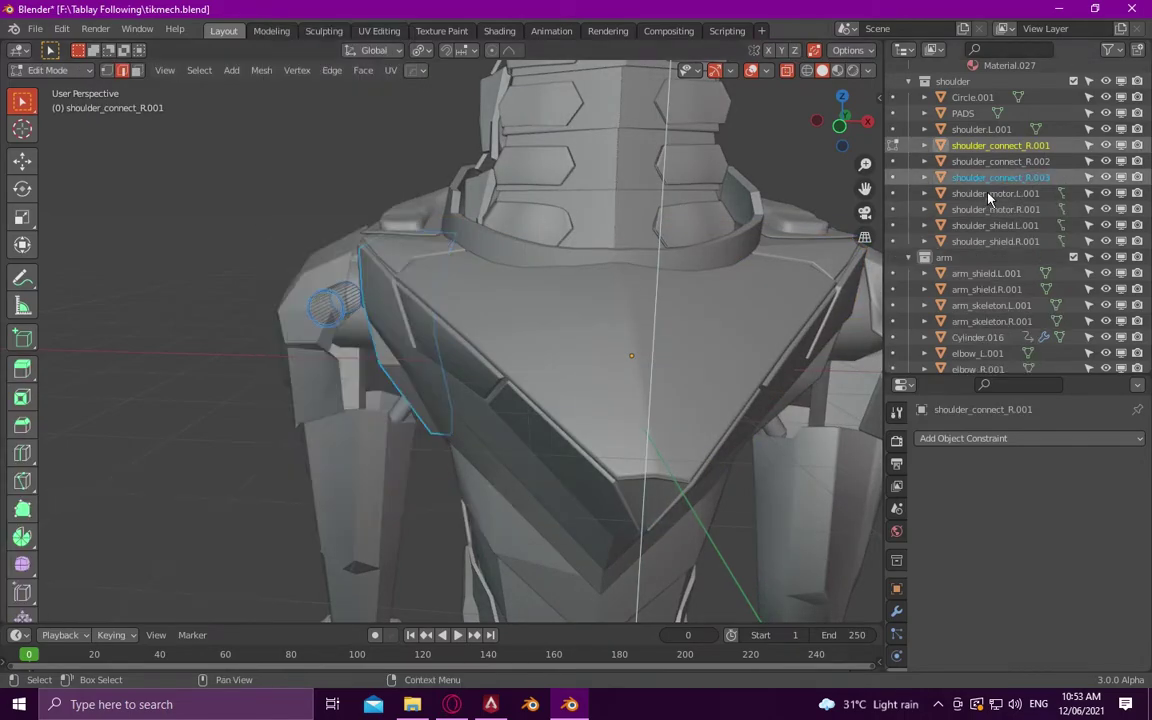
key("Tab")
key("Delete")
- Inspect the mesh of shoulder_connect_R.001 in Edit Mode
left_click(1000, 145)
scroll(1000, 145, "up", 2)
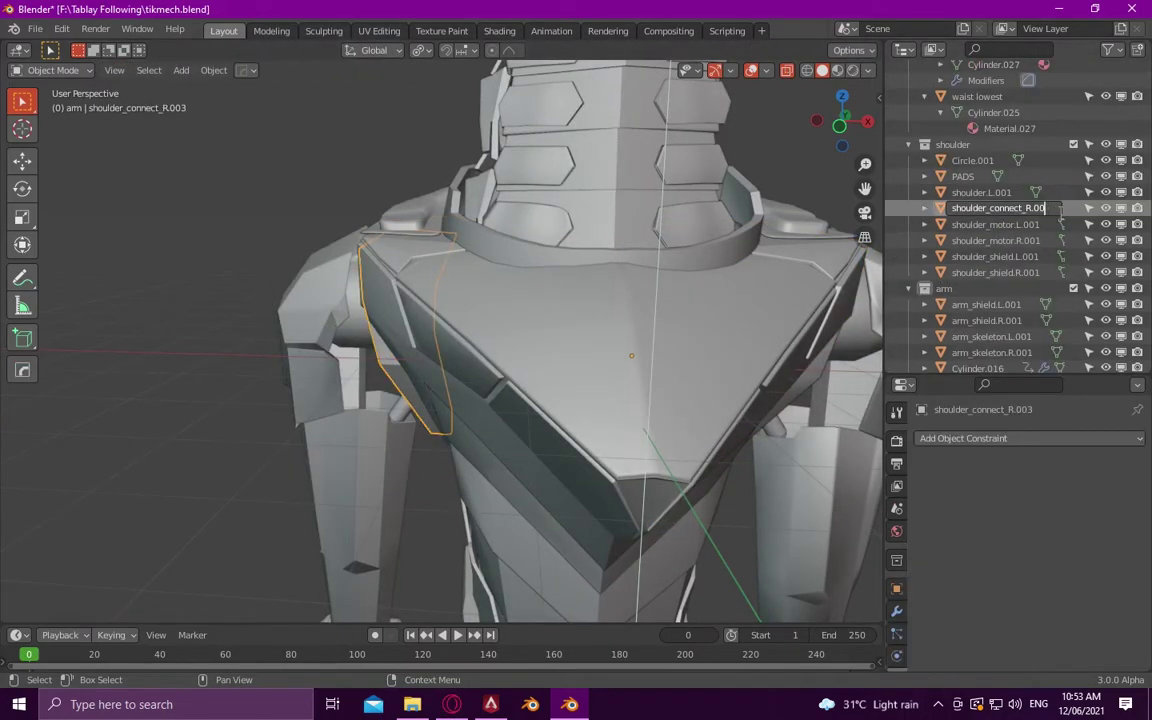
key("Tab")
scroll(690, 80, "down", 2)
middle_click_drag(690, 80, 726, 137)
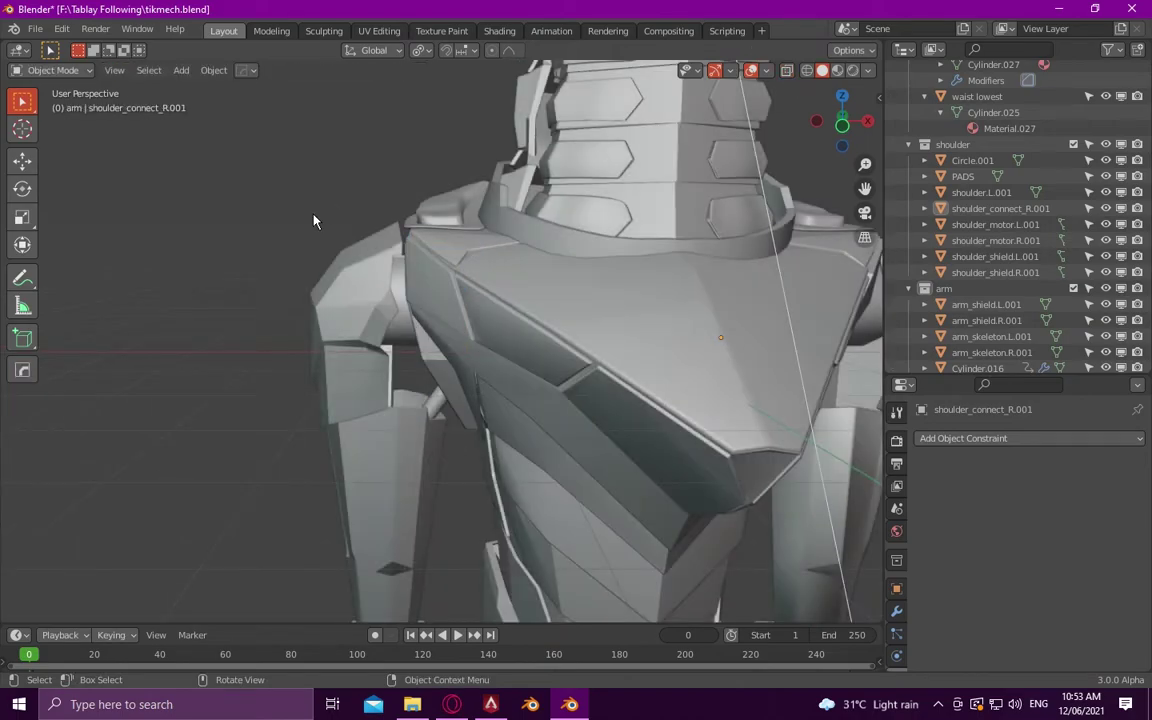
key("Tab")
- Hide the right shoulder shield and isolate the arm skeleton, then reveal all robot parts again
left_click(400, 335)
left_click(320, 291)
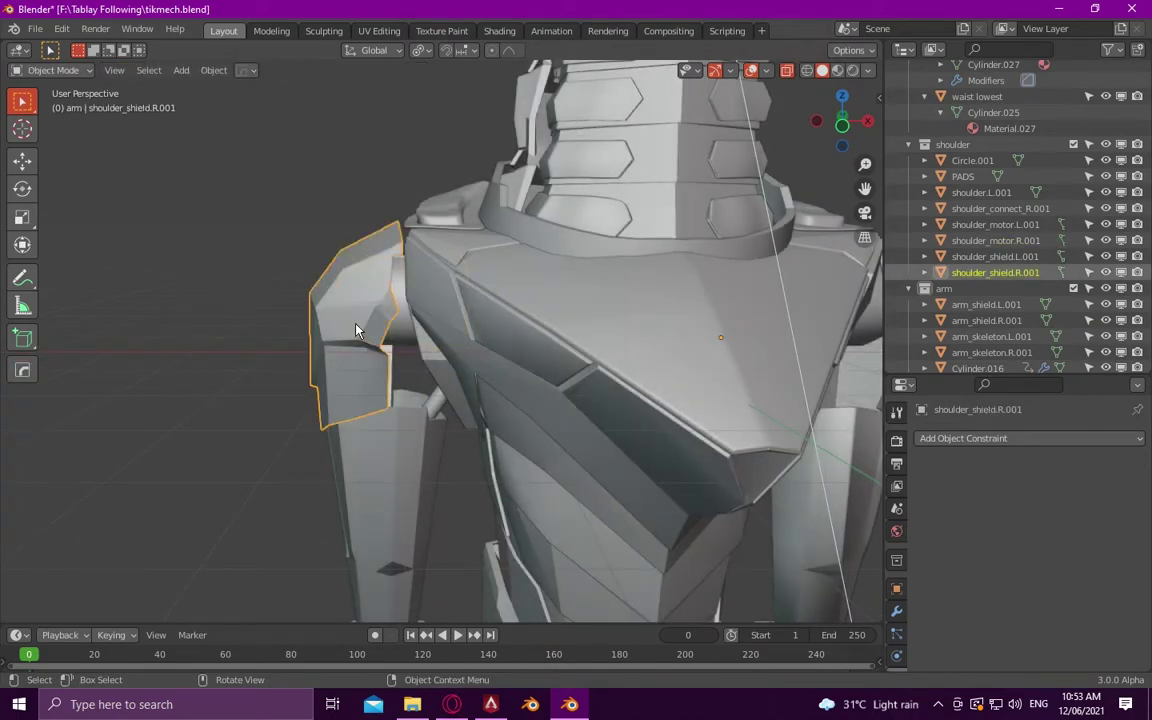
key("h")
left_click(380, 318)
key("shift+h")
key("alt+h")
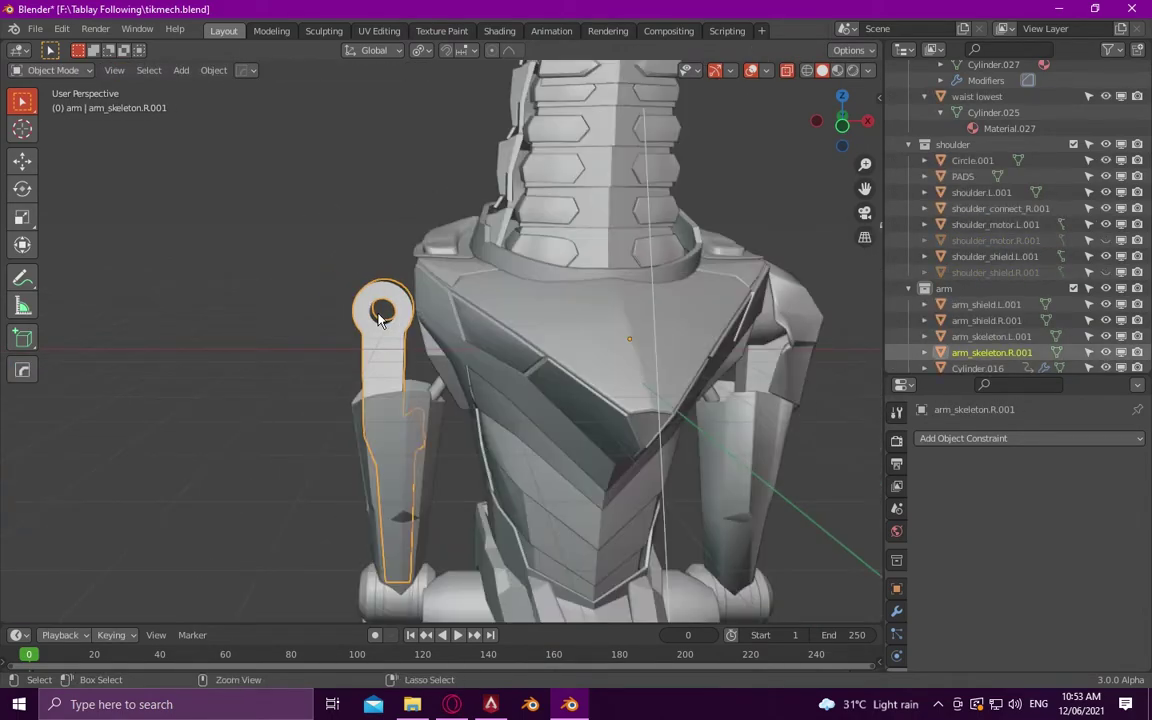
left_click(340, 282)
mouse_move(340, 282)
middle_mouse_down()
mouse_move(261, 223)
mouse_move(282, 220)
mouse_move(262, 224)
middle_mouse_up()
scroll(843, 273, "down", 3)
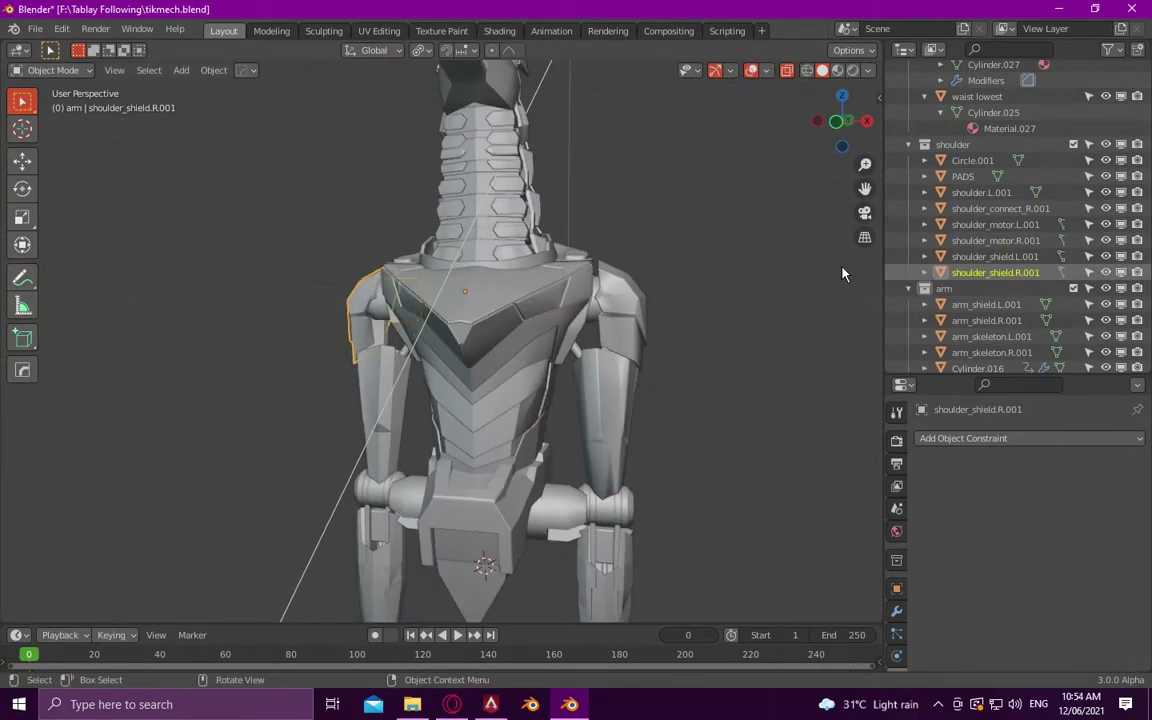
key("ctrl+z")
key("ctrl+z")
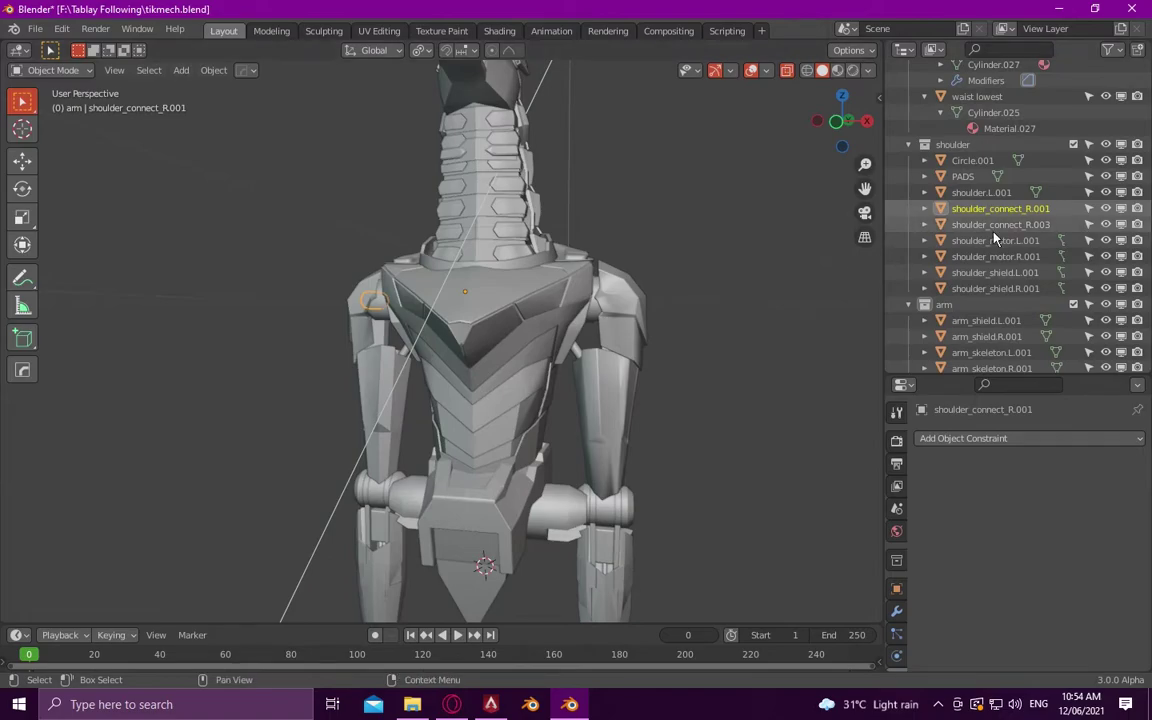
- Rename the split piece to shoulder_motor_pivot_R.001 and locate the left shoulder parts
double_click(997, 208)
type("motor_pivo")
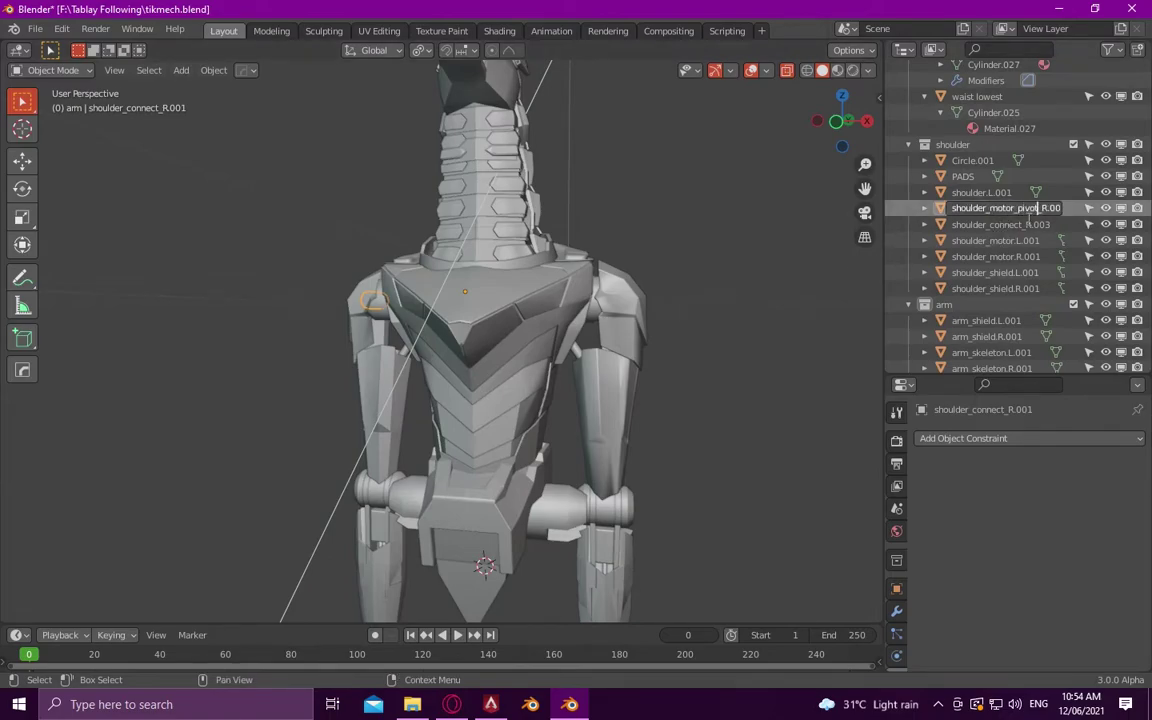
key("Return")
left_click_drag(884, 250, 856, 250)
double_click(975, 207)
type("1")
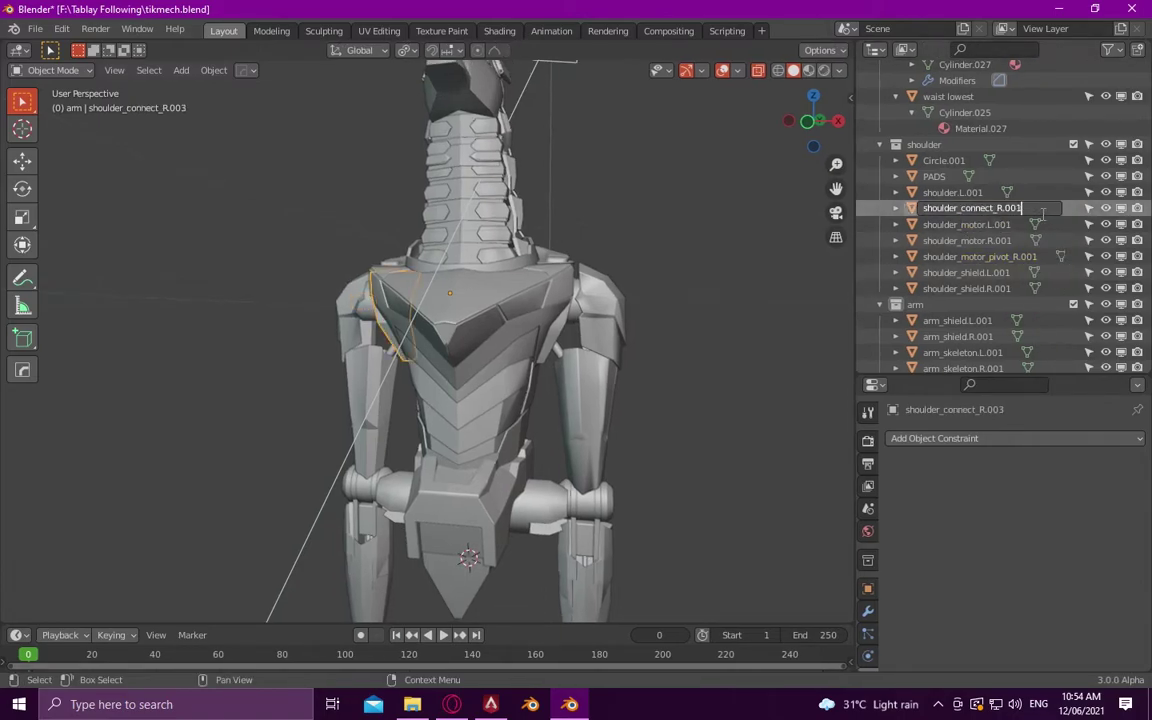
left_click(965, 224)
middle_click_drag(480, 300, 541, 294)
left_click(955, 192)
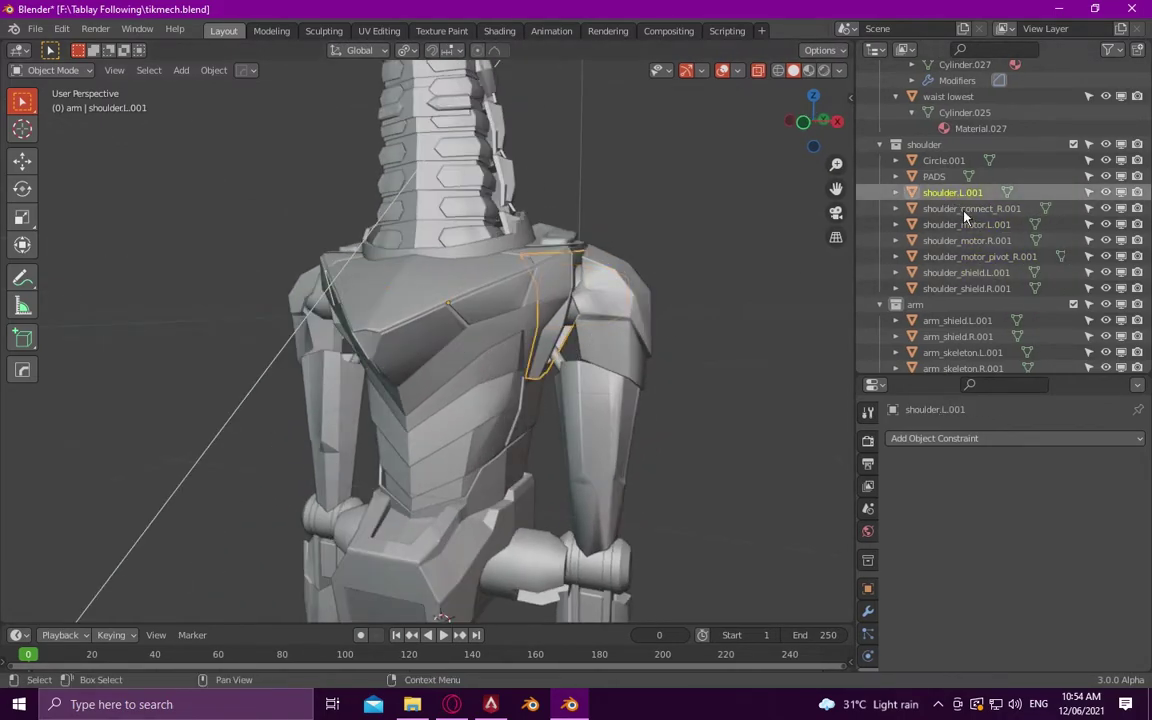
left_click(965, 208)
- Rename the left shoulder piece to shoulder_connect_L.001 and review the model
scroll(950, 207, "up", 1)
double_click(950, 207)
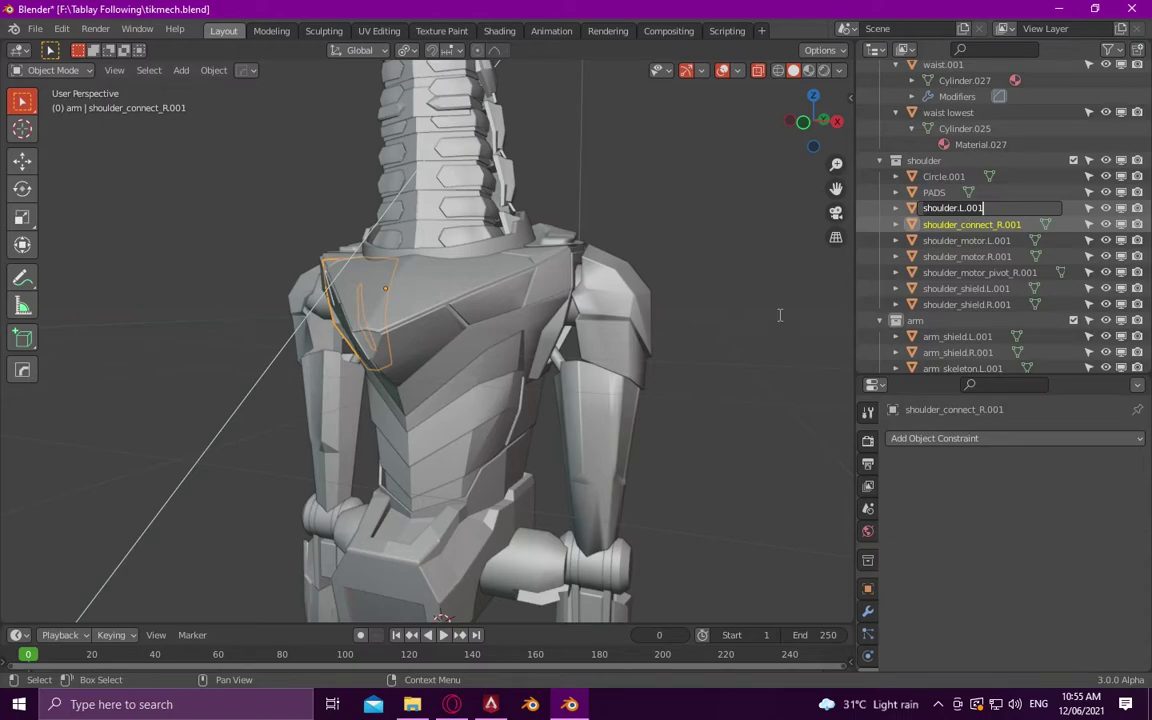
type("shoulder_connect_R.001")
key("Return")
double_click(1000, 224)
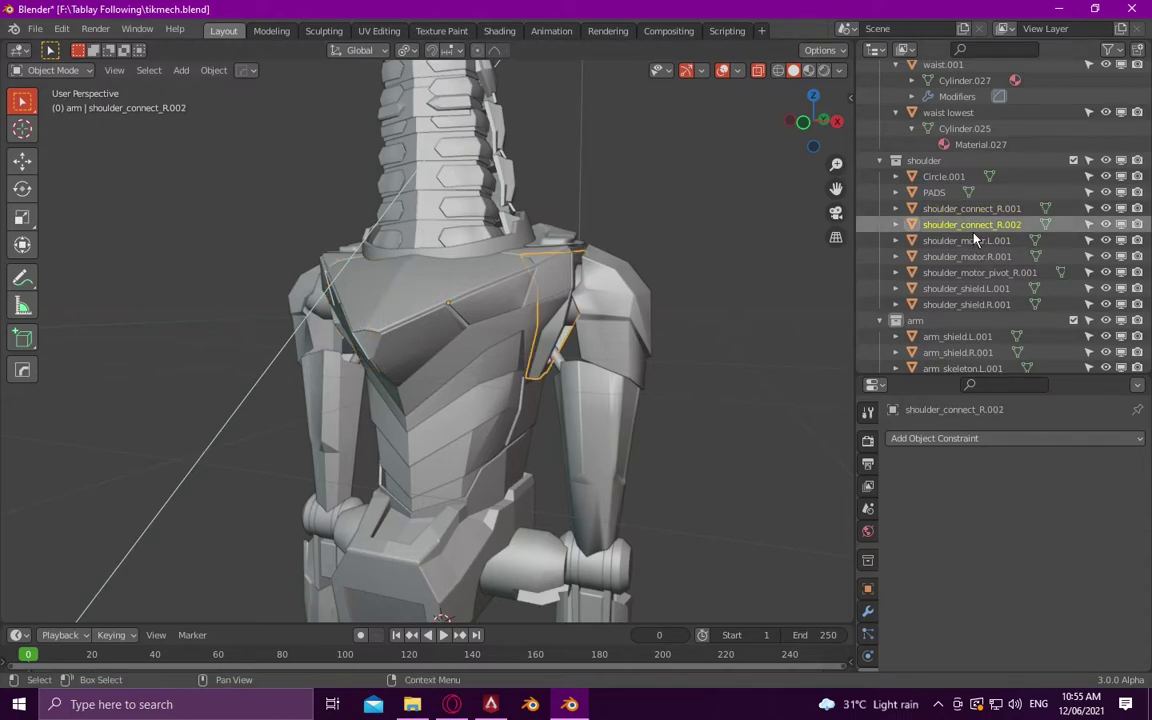
scroll(1000, 225, "down", 1)
type("1")
key("Return")
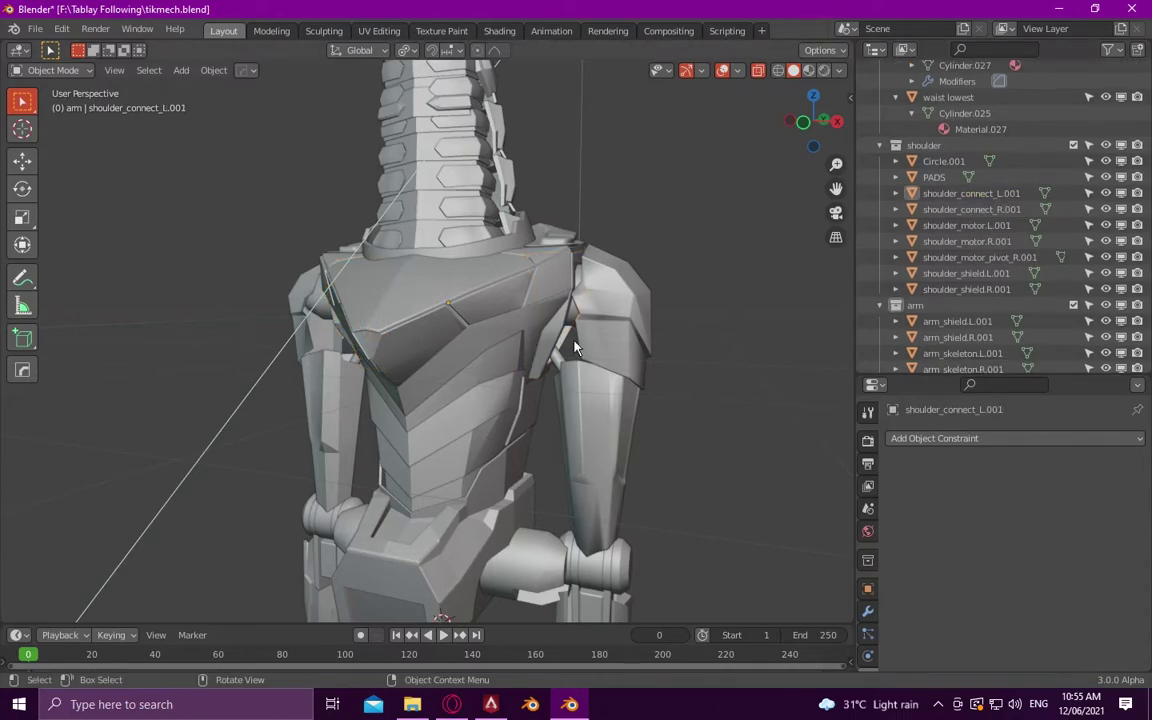
middle_click_drag(450, 330, 520, 330)
left_click(944, 161)
mouse_move(330, 340)
middle_mouse_down()
mouse_move(394, 338)
mouse_move(716, 207)
middle_mouse_up()
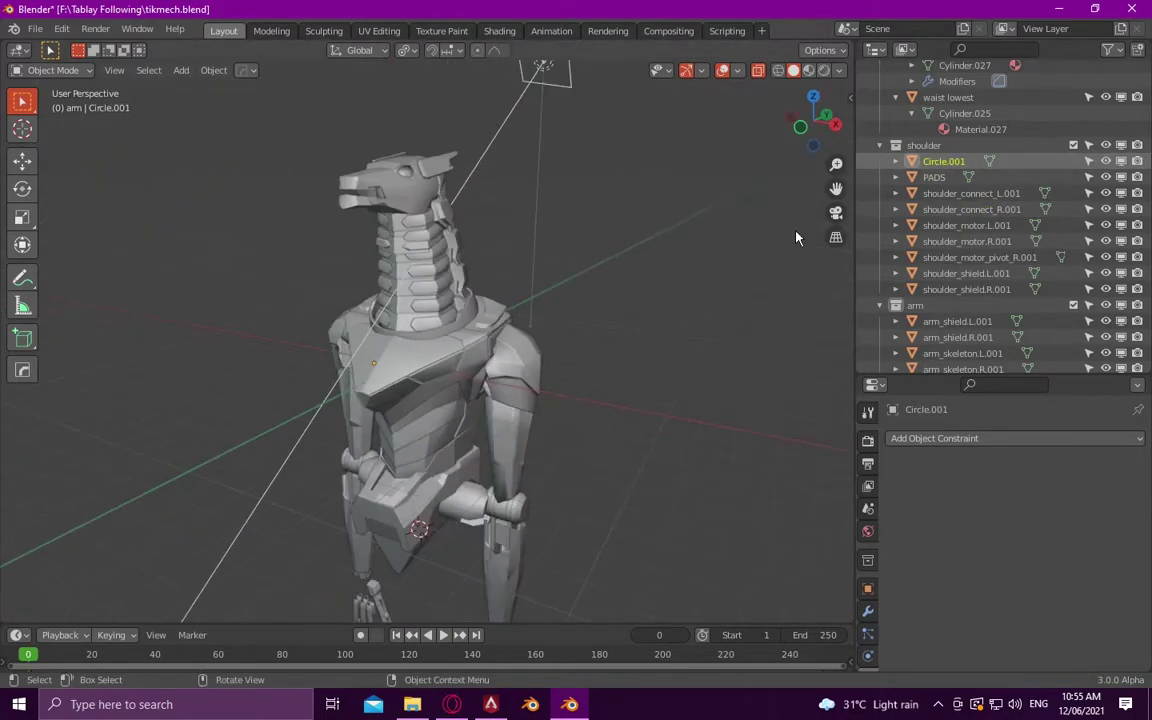
- Select the neck ring Cylinder.016 and start a move, cancelling it back into place
scroll(635, 218, "down", 3)
key("x")
scroll(983, 188, "down", 2)
left_click(948, 273)
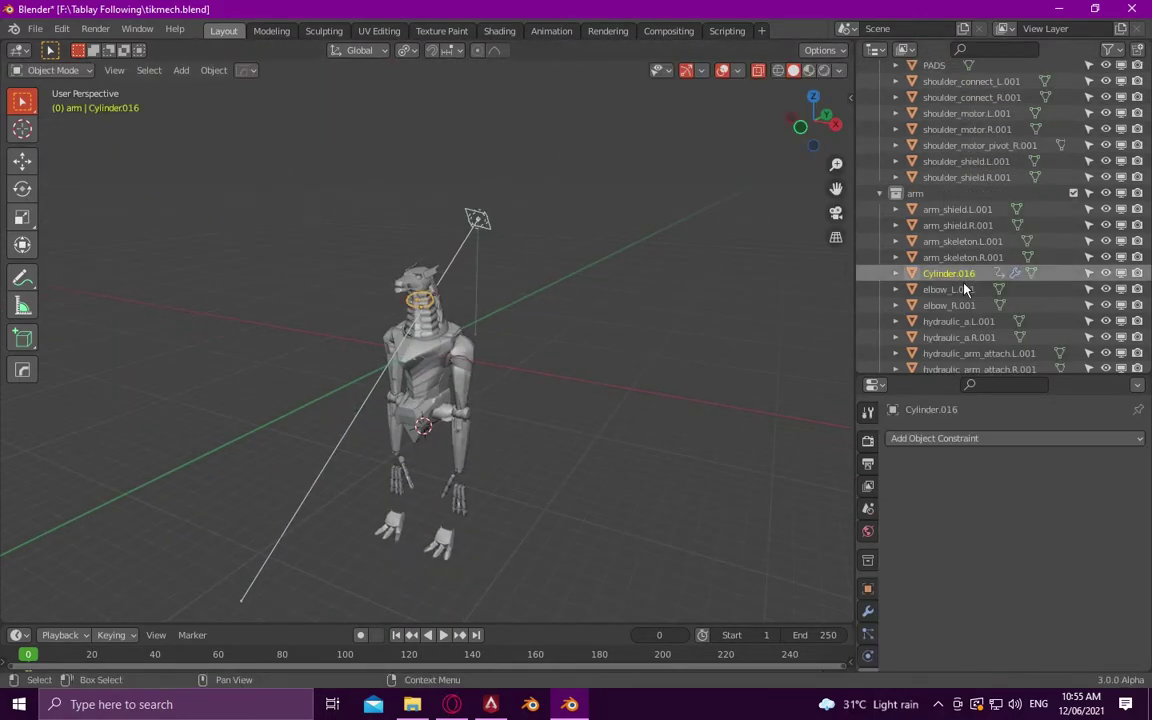
scroll(446, 268, "up", 4)
scroll(600, 200, "up", 3)
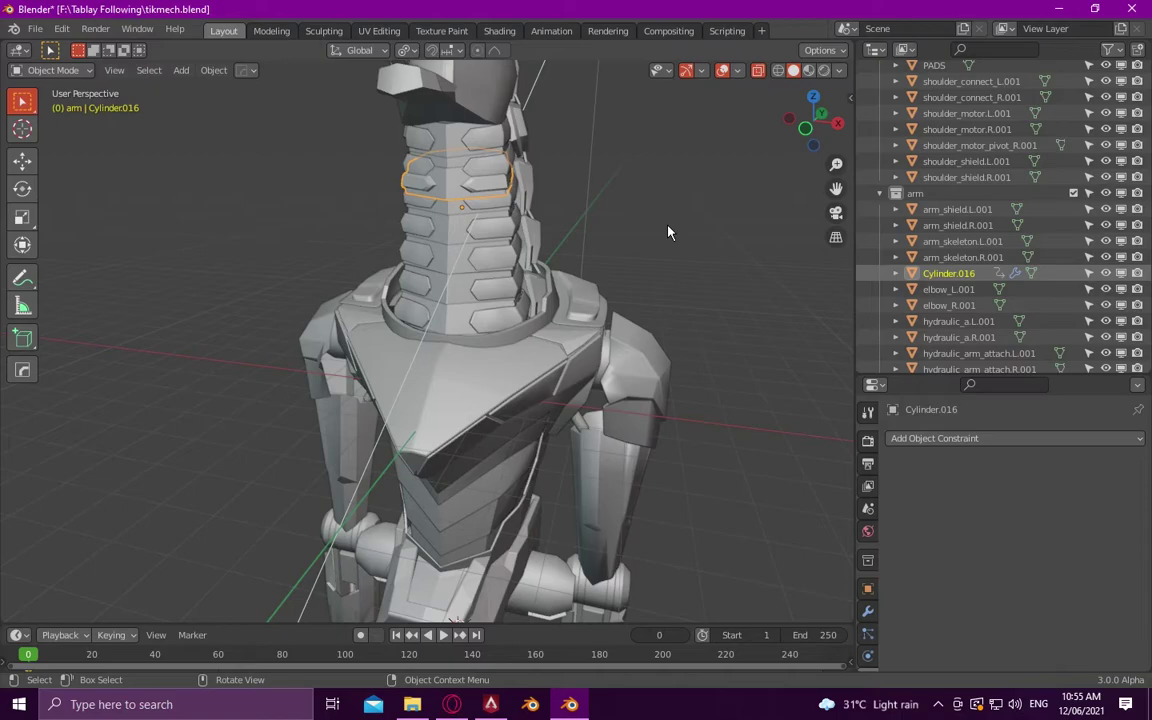
key("g")
key("Escape")
scroll(880, 300, "down", 3)
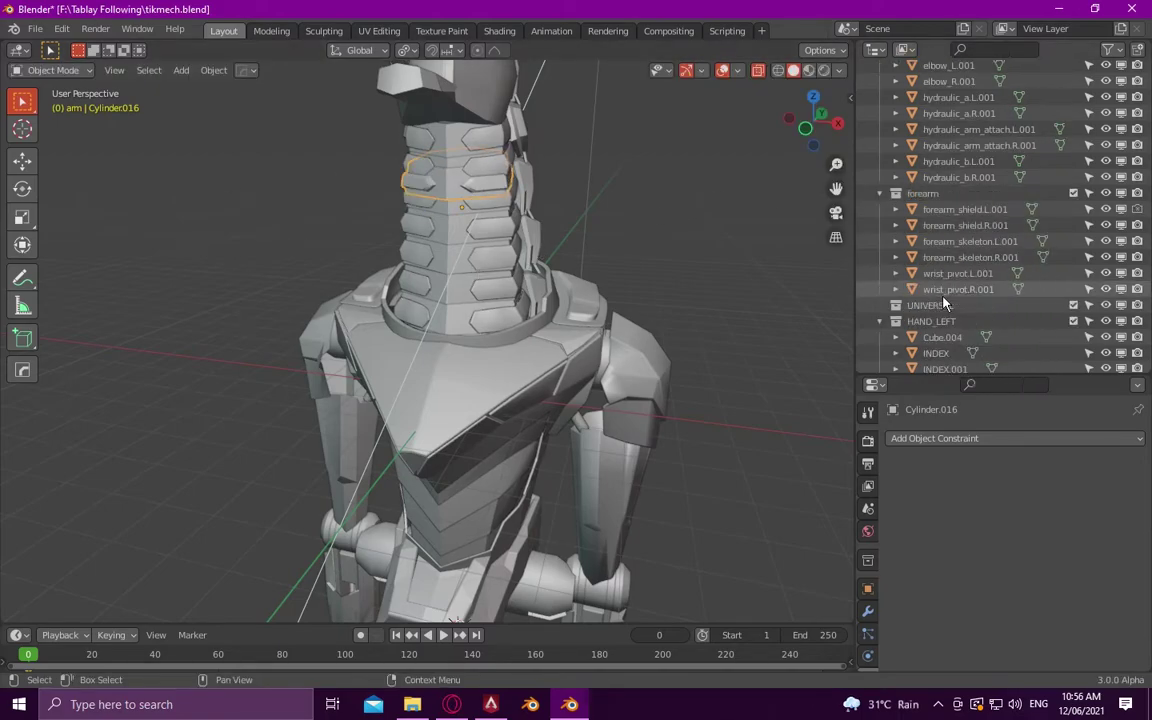
scroll(872, 301, "down", 5)
scroll(652, 266, "down", 5)
scroll(1020, 268, "up", 5)
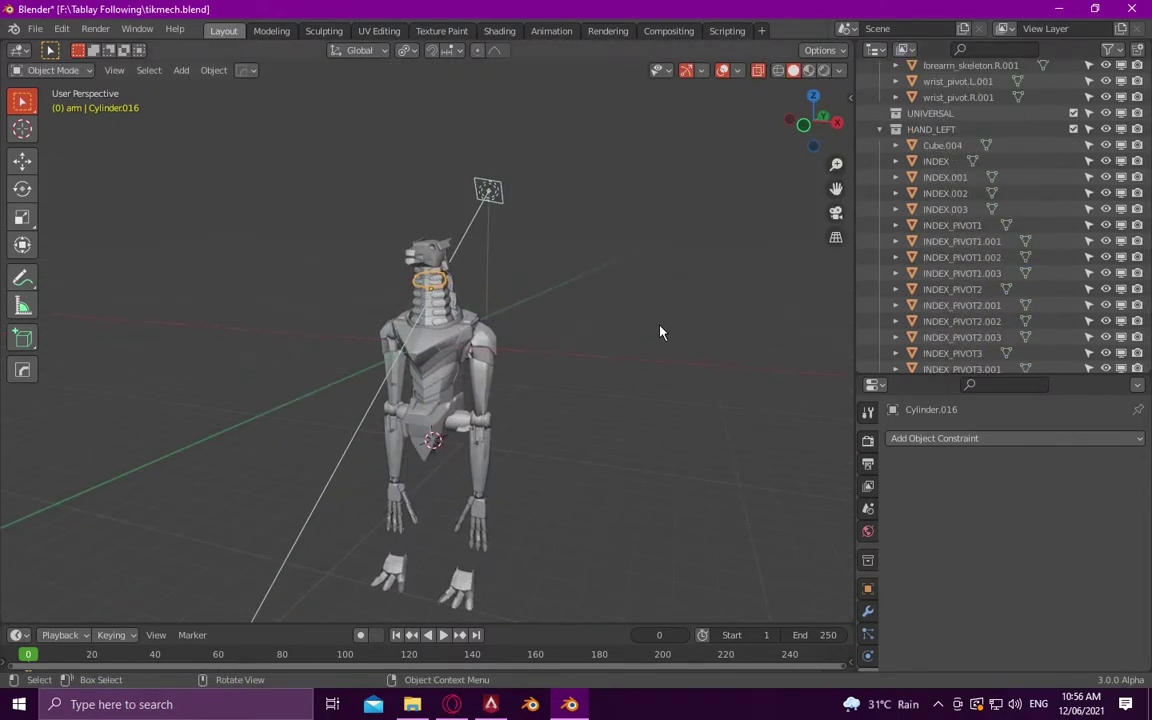
scroll(630, 345, "up", 3)
scroll(500, 350, "up", 3)
- Copy the right thumb connector's name and select the matching left thumb connector
left_click(327, 336)
scroll(952, 248, "down", 4)
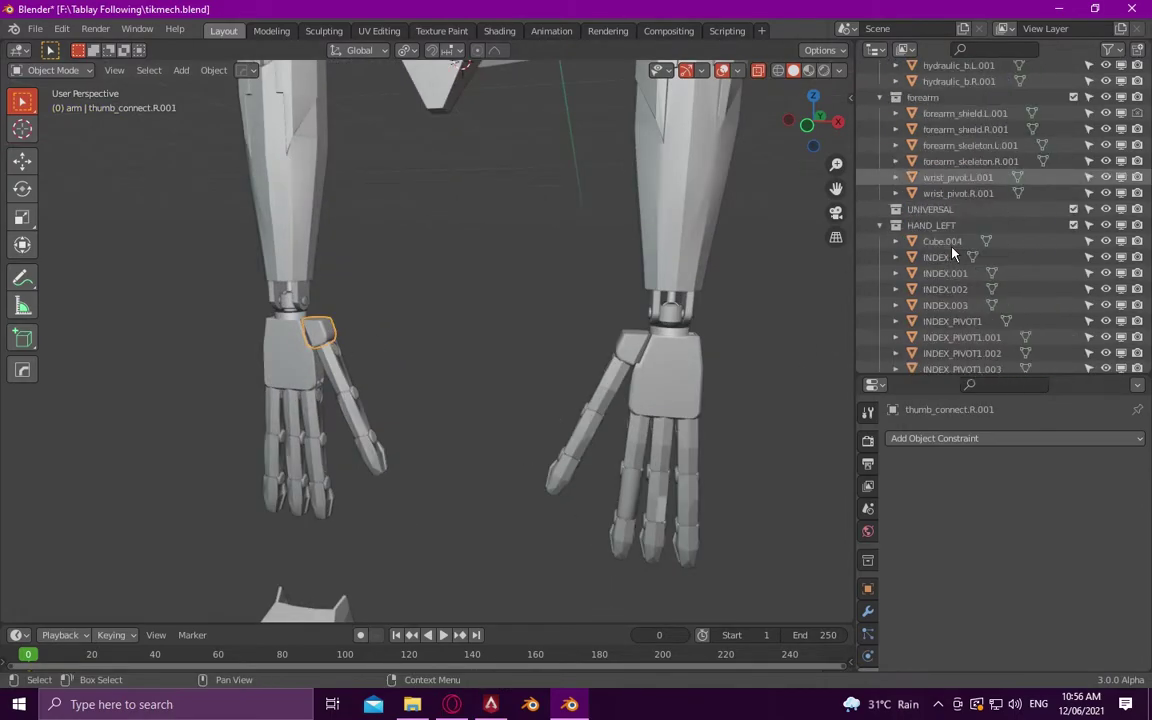
scroll(952, 248, "down", 6)
left_click(632, 348)
scroll(880, 200, "up", 8)
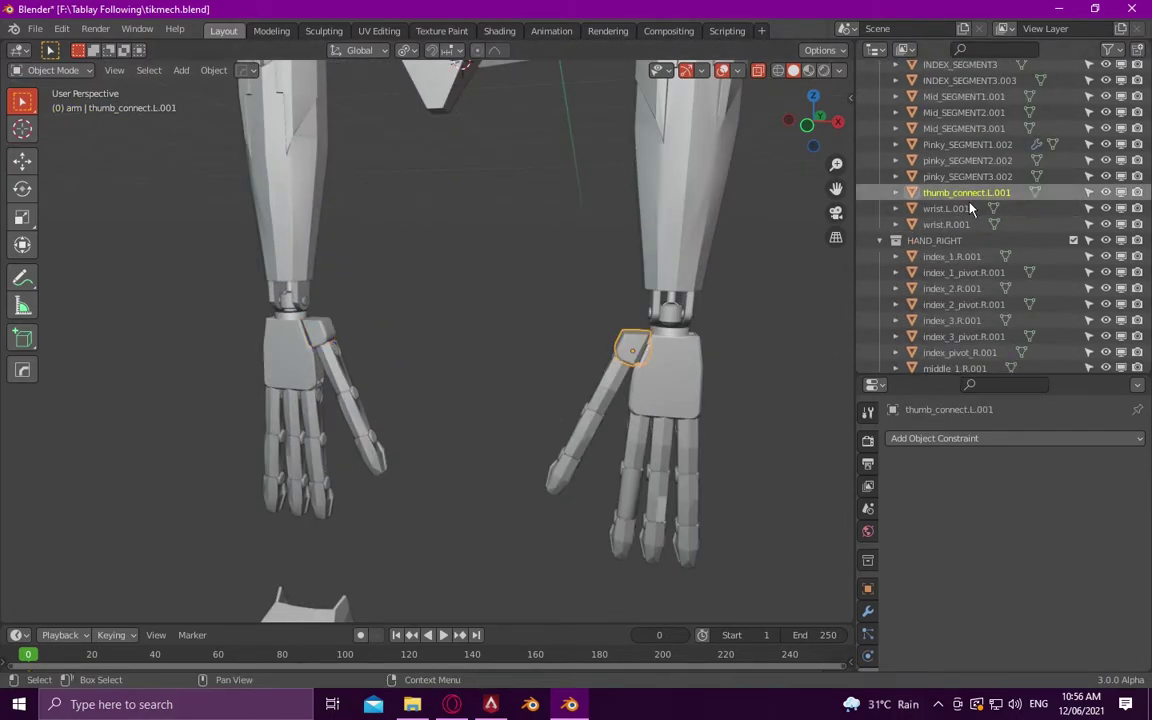
double_click(966, 208)
scroll(634, 303, "up", 3)
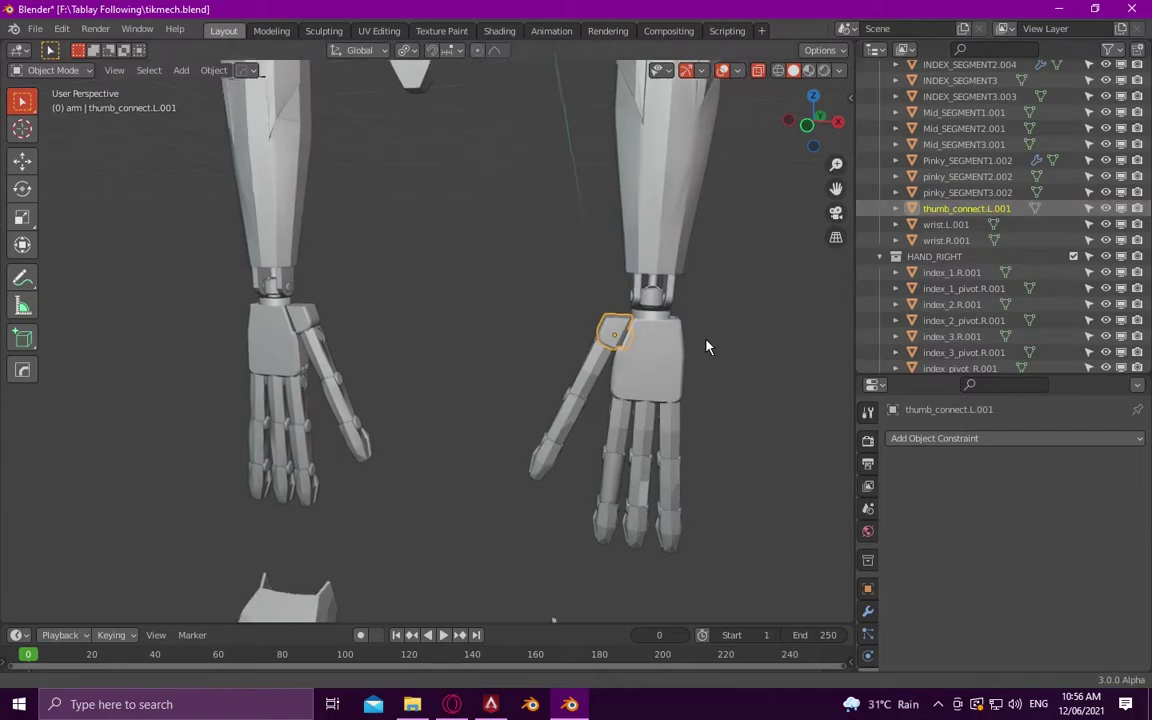
left_click(609, 202)
scroll(609, 202, "up", 5)
left_click(609, 202)
- Pick the right index pivot for its name and open a rename on the left index top piece
scroll(609, 202, "up", 3)
scroll(970, 175, "up", 5)
scroll(970, 175, "down", 5)
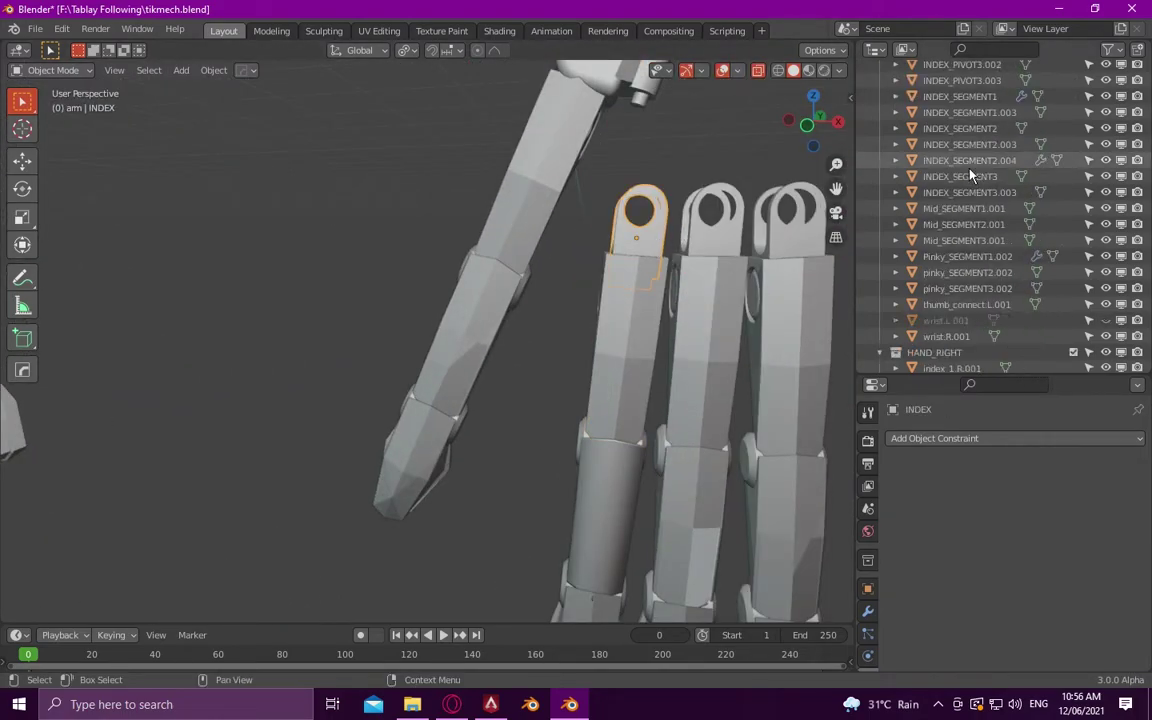
scroll(970, 175, "down", 4)
left_click(940, 209)
left_click(659, 247)
key("F2")
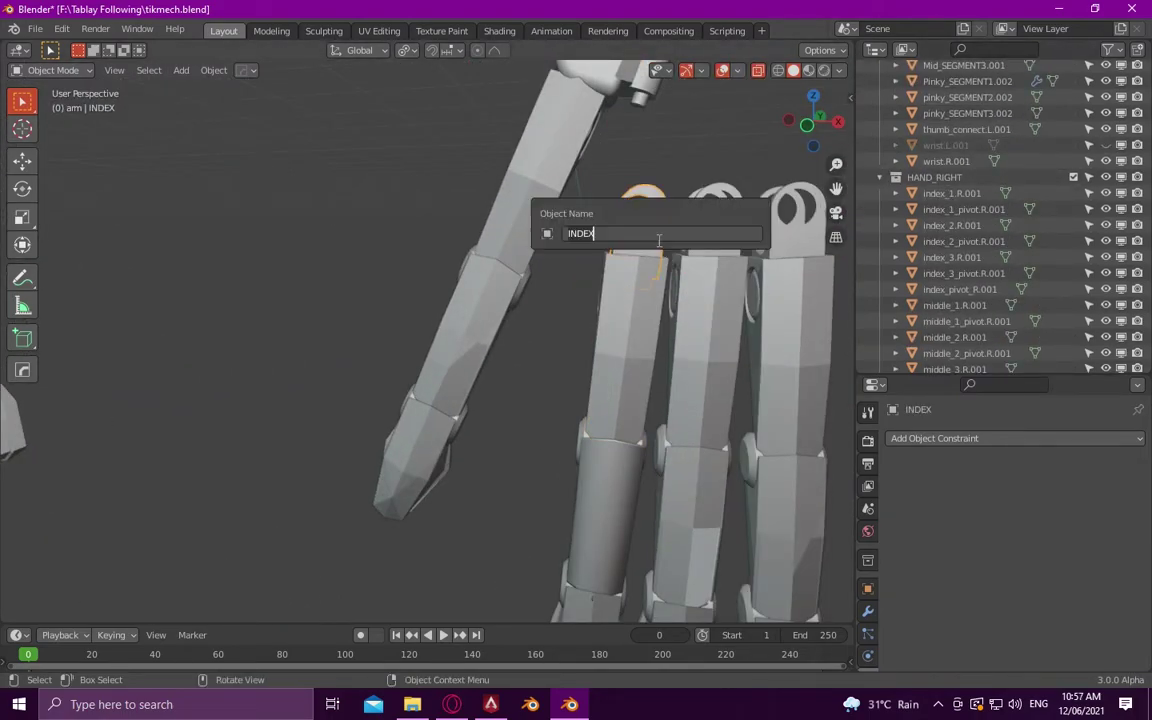
key("Return")
- Name the neighbouring left finger top loops middle_1_pivot.R.001 and the matching pinky pivot
left_click(634, 219)
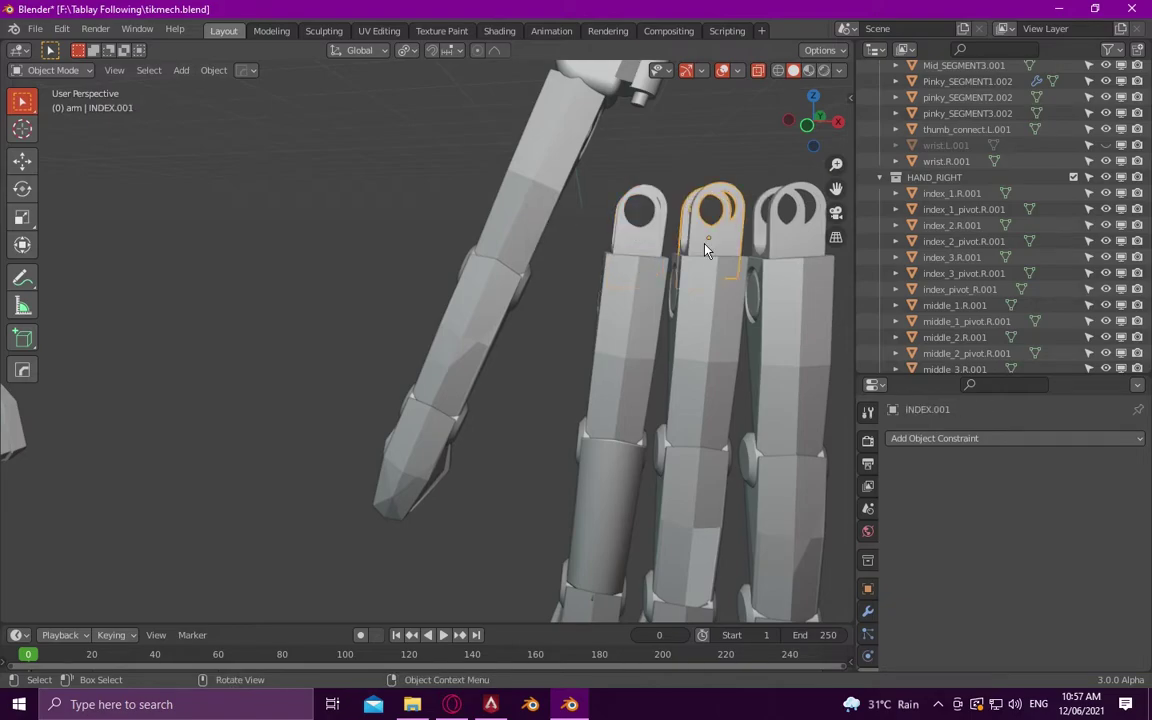
key("F2")
type("index_1_pivot.R.001")
double_click(620, 236)
type("midd")
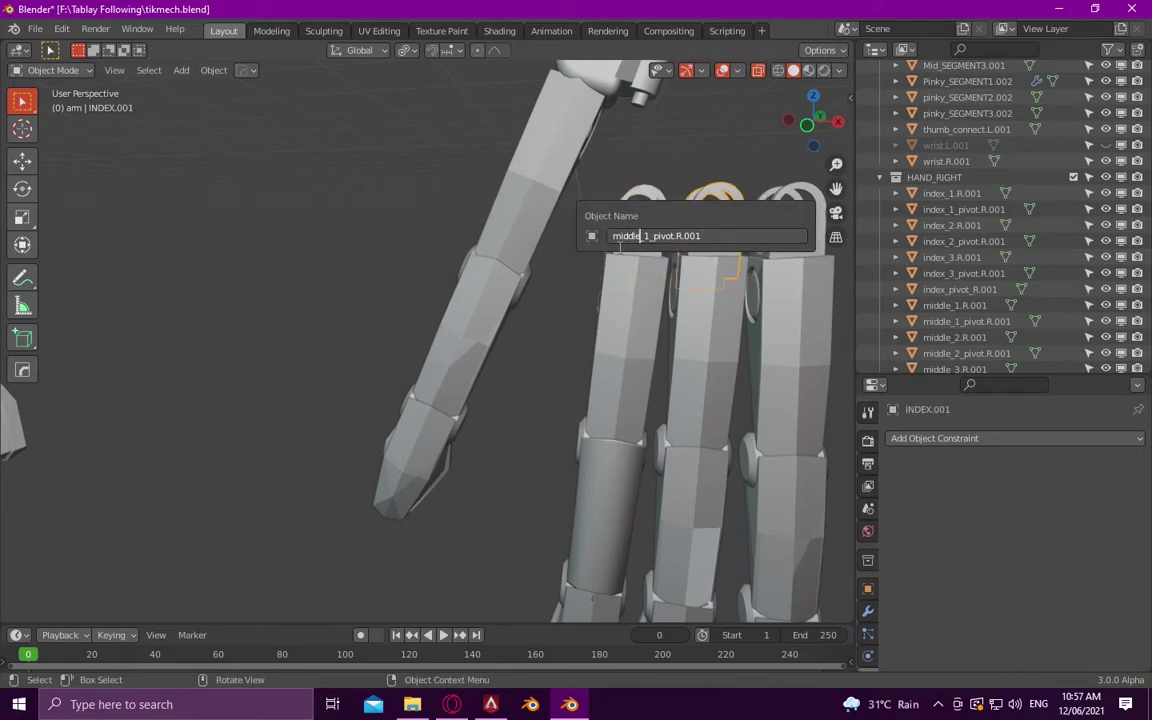
key("Return")
left_click(593, 253)
key("F2")
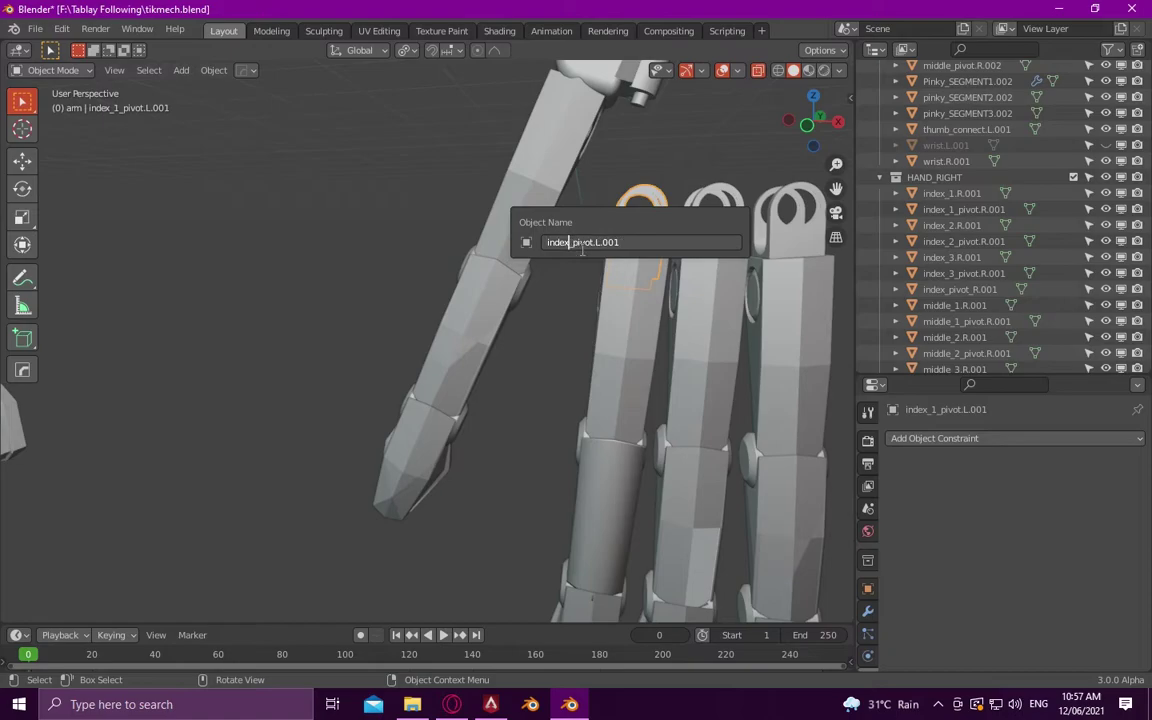
key("Return")
left_click(798, 240)
key("F2")
type("pin_pivot.R.001")
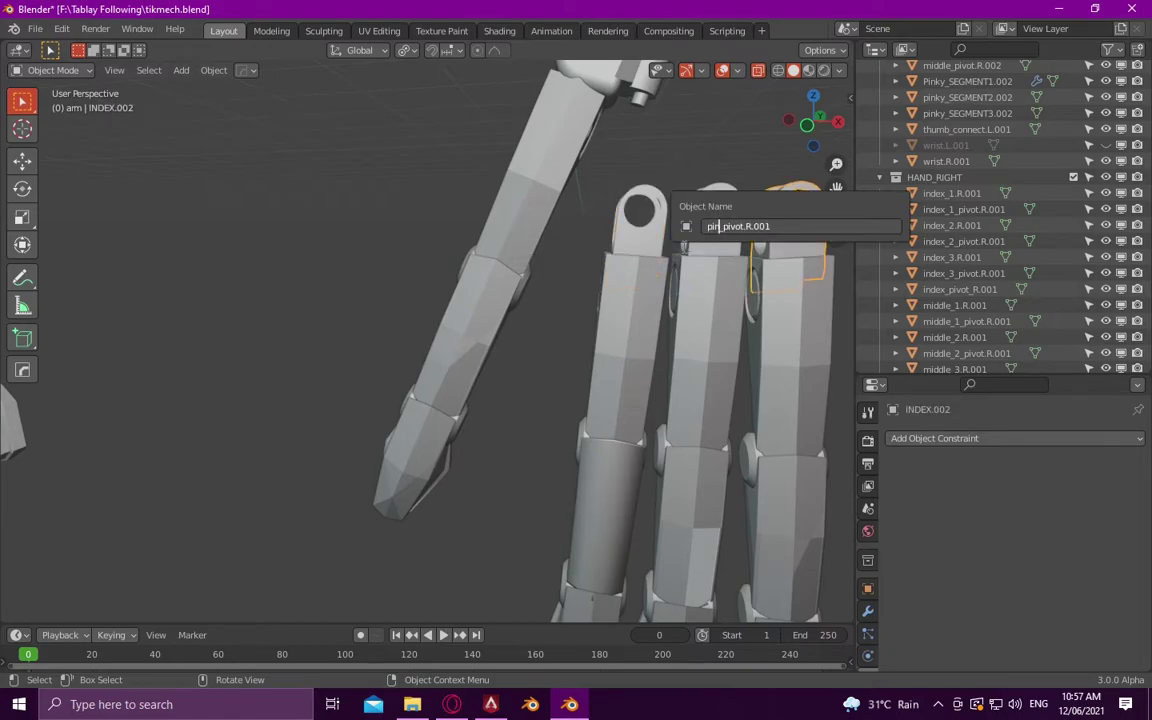
type("ky_")
key("Return")
- Copy index_1.R.001's name and paste it onto the left index finger's upper segment
left_click(630, 290)
scroll(630, 290, "down", 2)
scroll(854, 188, "up", 2)
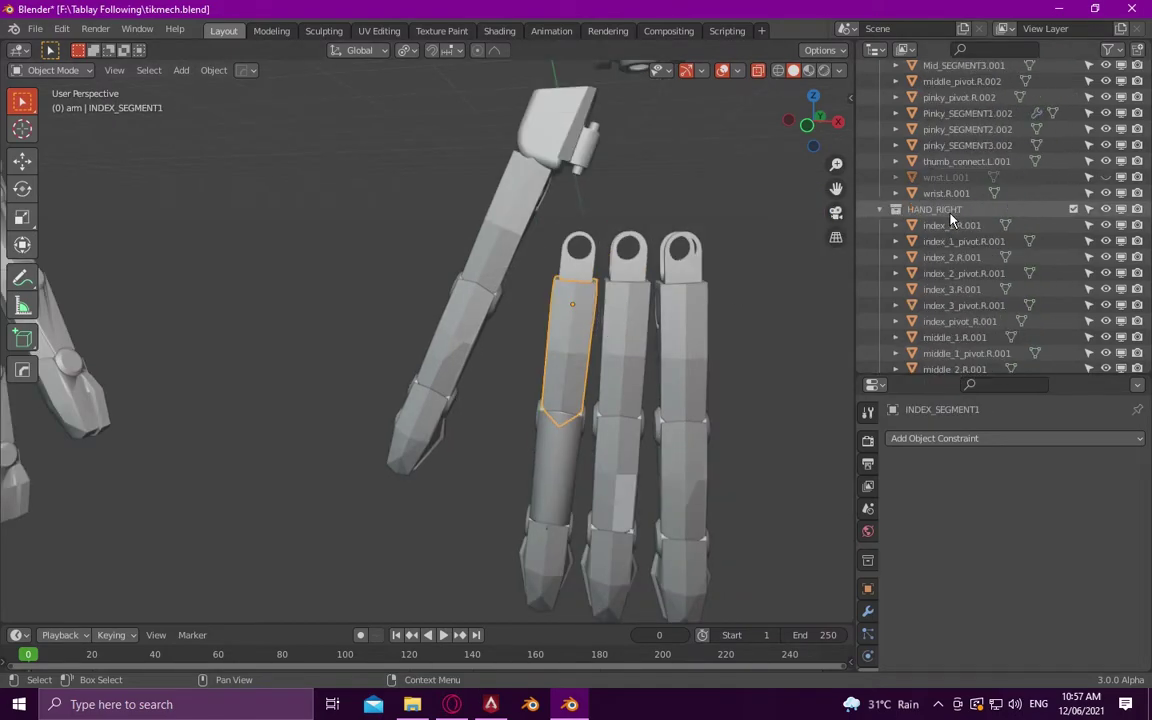
double_click(952, 225)
scroll(965, 224, "down", 1)
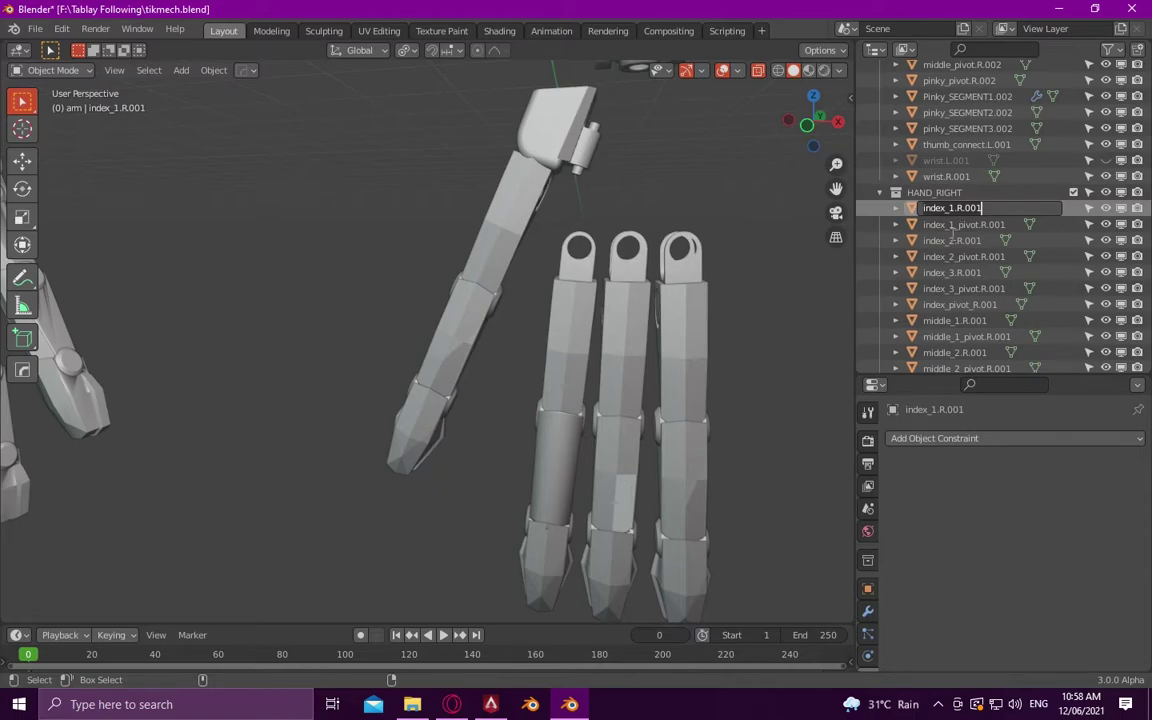
left_click(555, 350)
key("F2")
type("index_1.R.001")
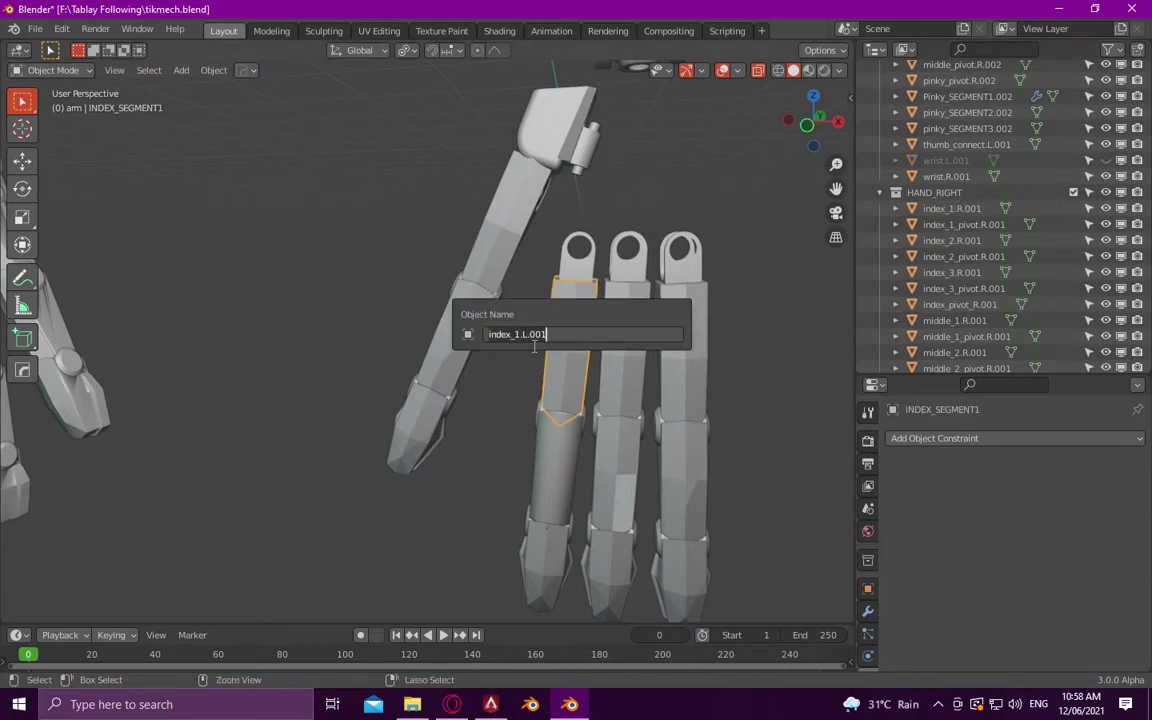
key("Return")
- Give the next two left index finger segments the pasted index segment name with an L side
left_click(527, 485)
scroll(617, 405, "up", 3)
scroll(686, 458, "up", 2)
key("F2")
type("index_1.L.001")
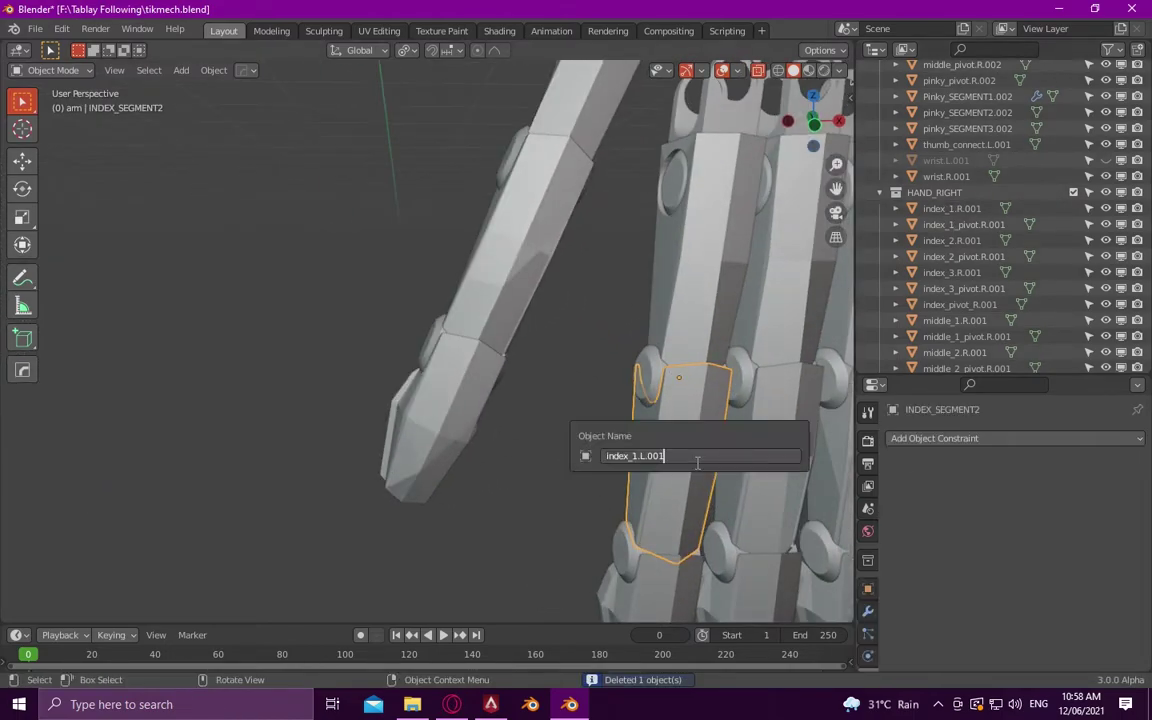
key("Return")
mouse_move(697, 462)
middle_mouse_down("shift")
mouse_move(690, 300)
mouse_move(700, 260)
middle_mouse_up("shift")
left_click(670, 467)
key("F2")
key("Return")
- Copy index_1_pivot.R.001 and rename the left index top pivot joint with an L side letter
left_click(855, 208)
key("F2")
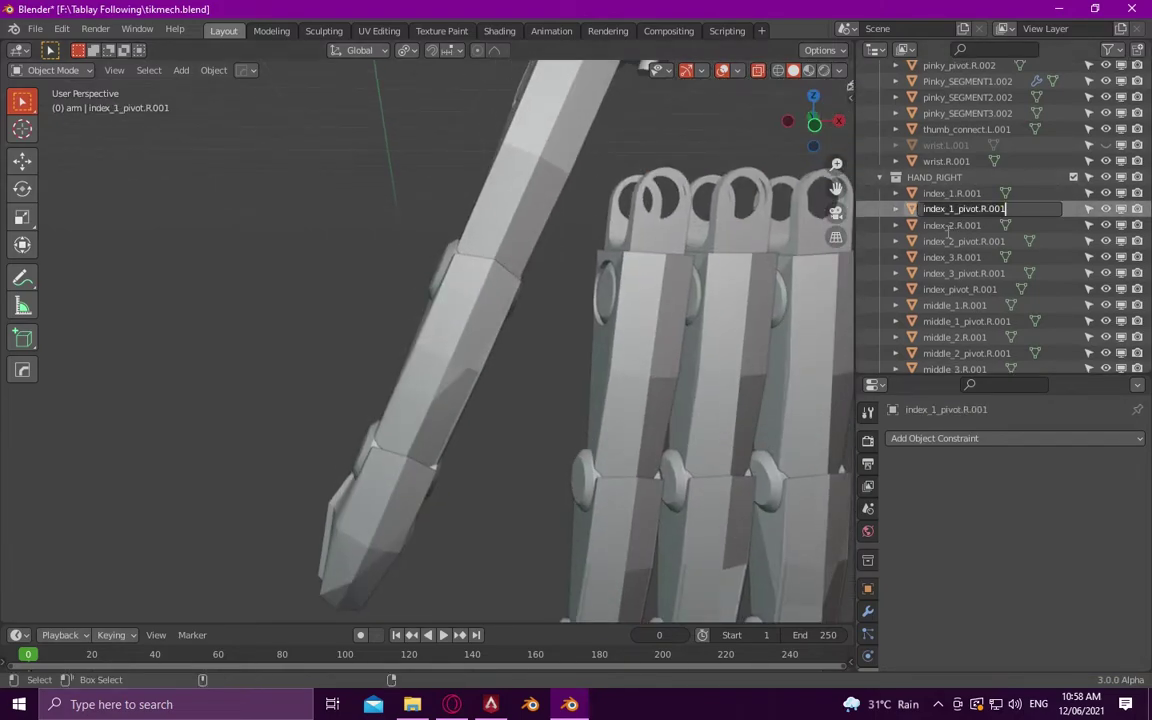
key("ctrl+c")
key("Return")
left_click(617, 303)
middle_click_drag(617, 303, 551, 260, "shift")
key("F2")
key("ctrl+v")
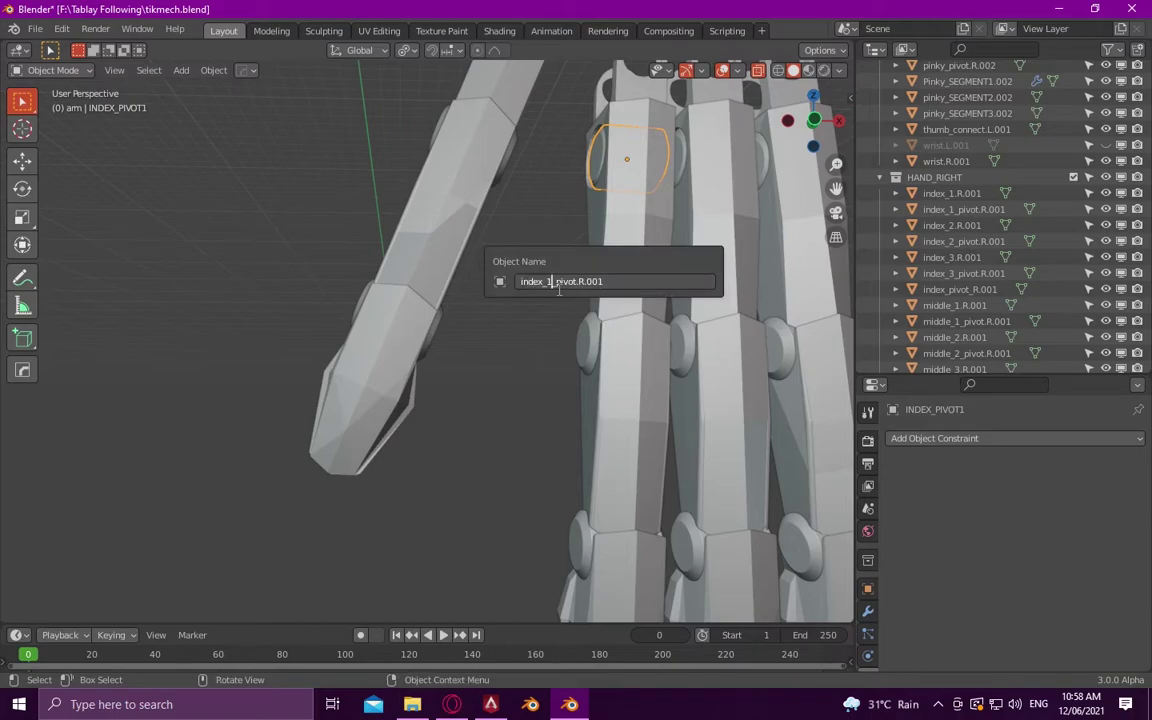
key("BackSpace")
type("L")
key("Return")
- Paste the left pivot name onto the next two left index pivot joints
left_click(602, 339)
key("F2")
key("ctrl+v")
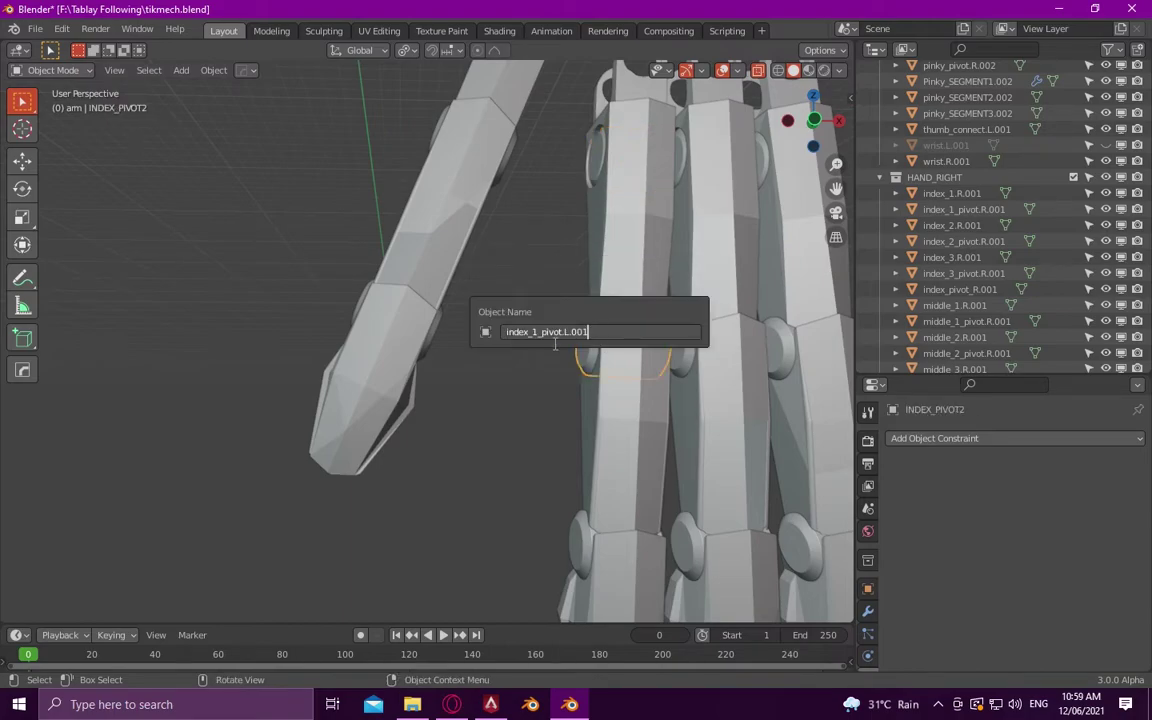
key("Return")
left_click(590, 548)
key("F2")
key("ctrl+v")
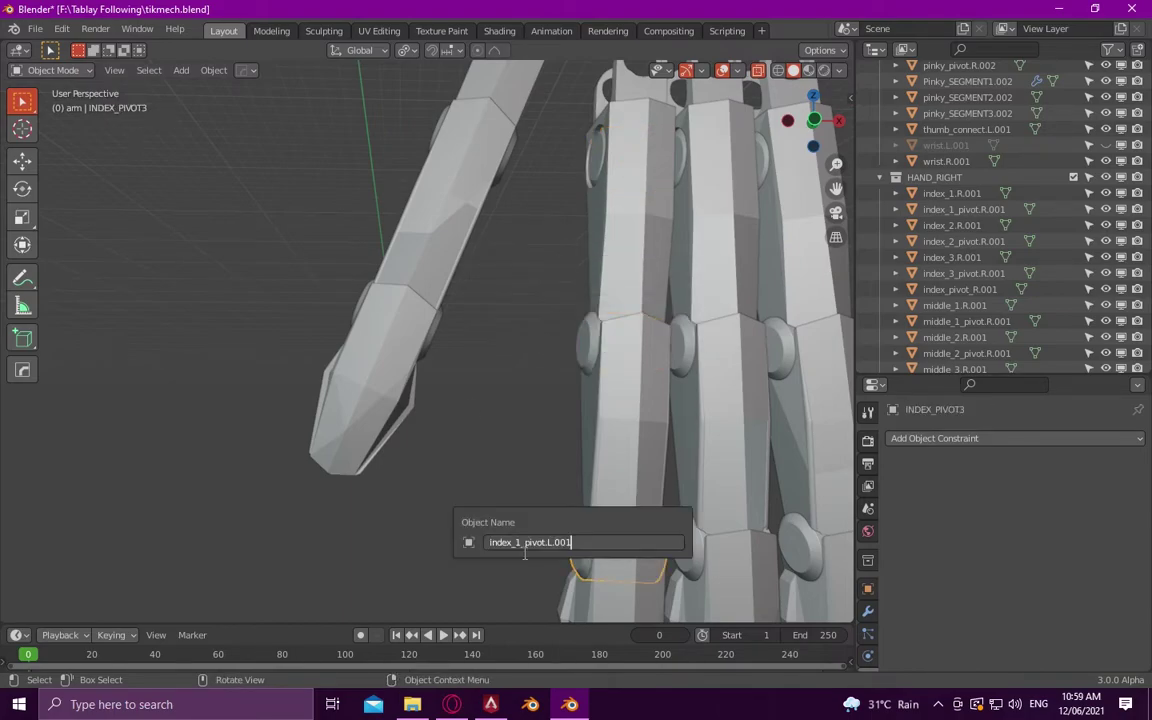
key("Return")
- Copy middle_1.R.001's name and rename the left middle finger's top segment to middle_1.L.001
scroll(527, 550, "down", 2)
left_click(586, 231)
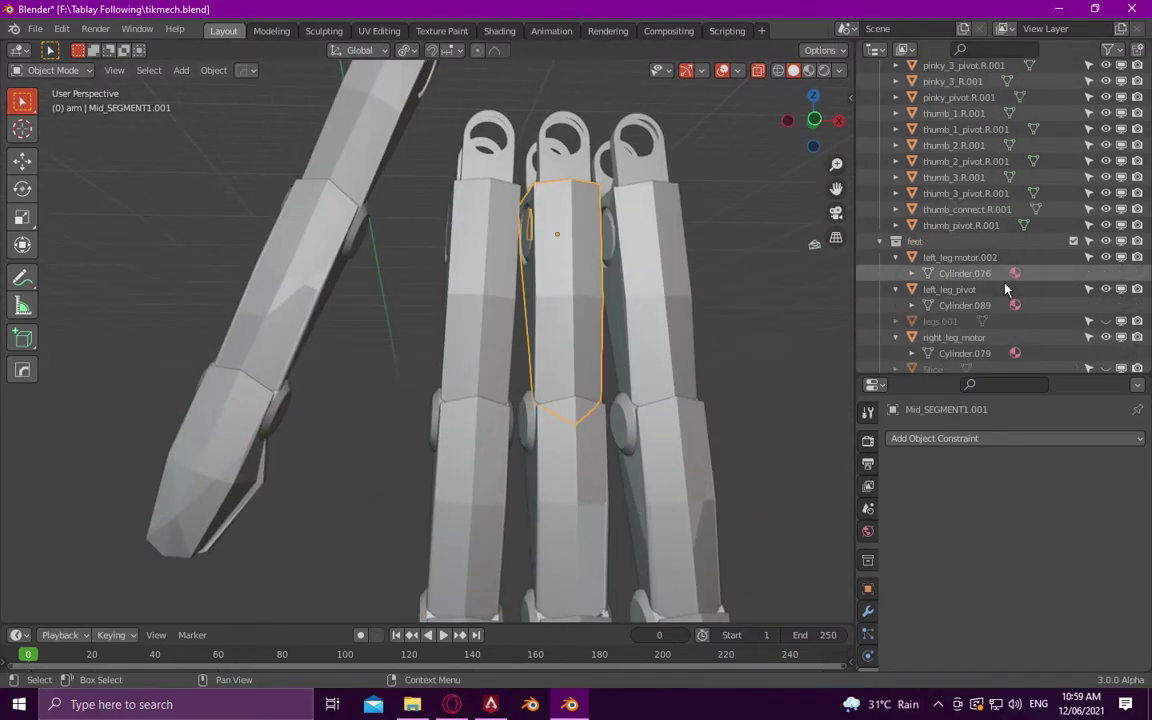
scroll(976, 217, "down", 5)
left_click(976, 217)
scroll(976, 217, "up", 1)
left_click(975, 213)
left_click(571, 292)
key("F2")
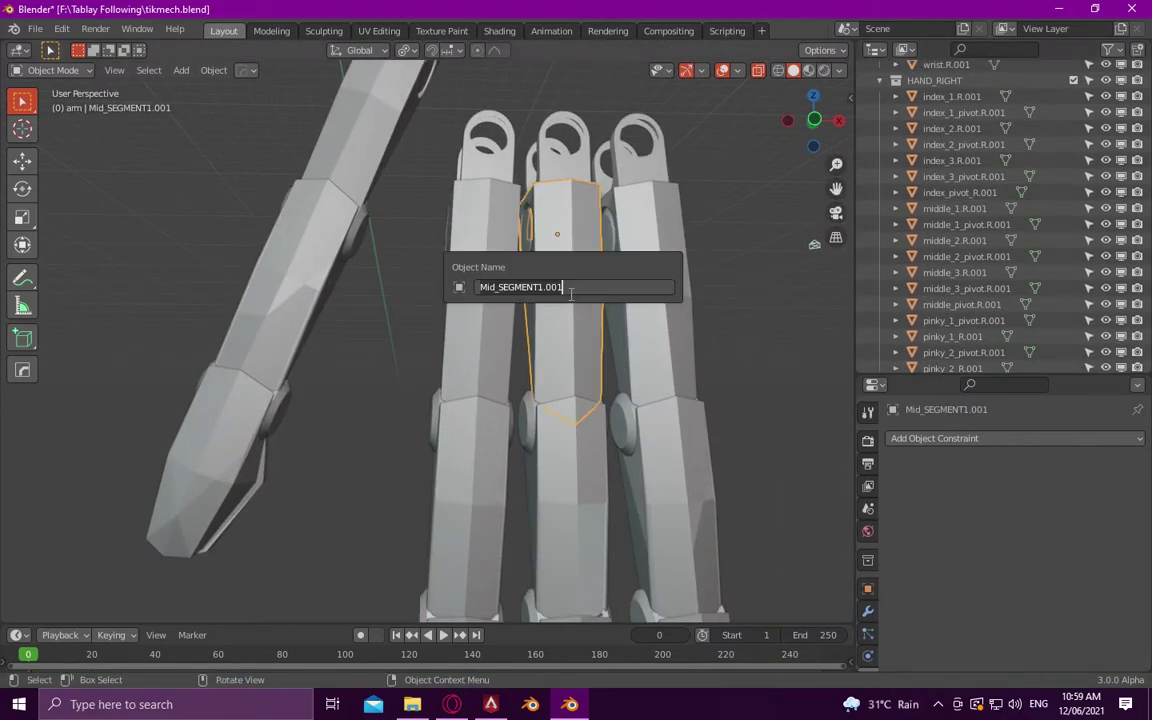
key("BackSpace")
type("L")
key("Return")
- Give the next middle segment and the middle fingertip segment the middle_1.L.001 name
left_click(558, 522)
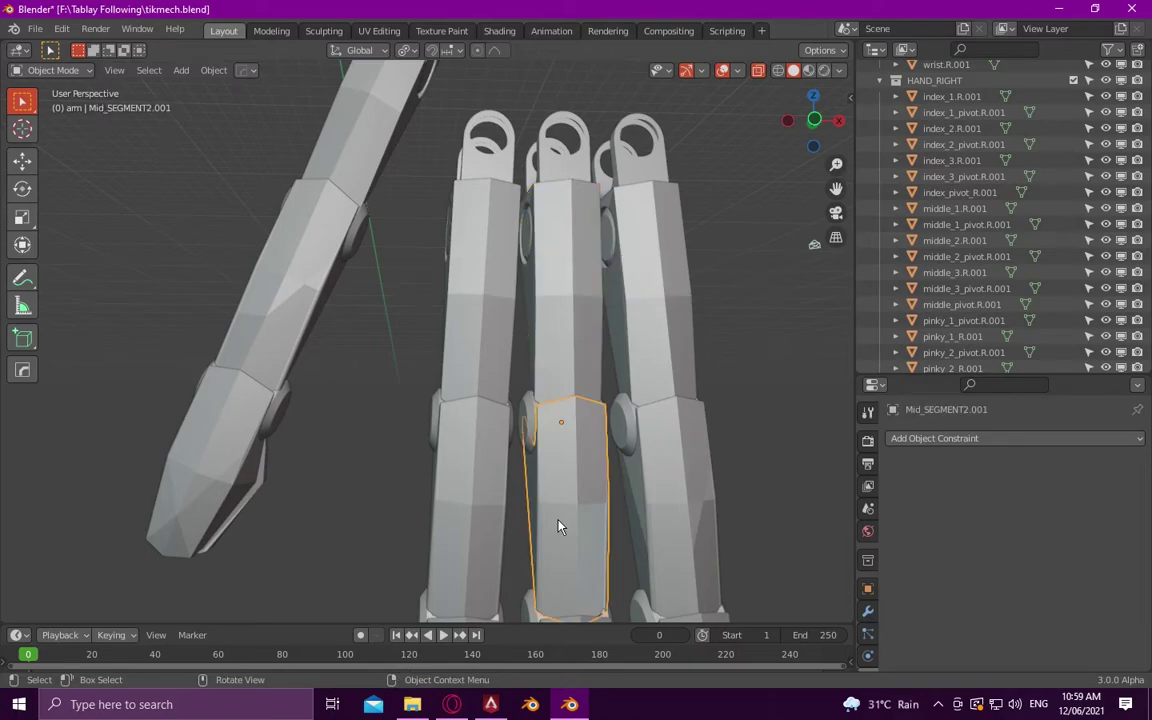
key("F2")
key("ctrl+v")
key("Return")
middle_click_drag(558, 518, 539, 324, "shift")
left_click(551, 360)
key("F2")
key("ctrl+v")
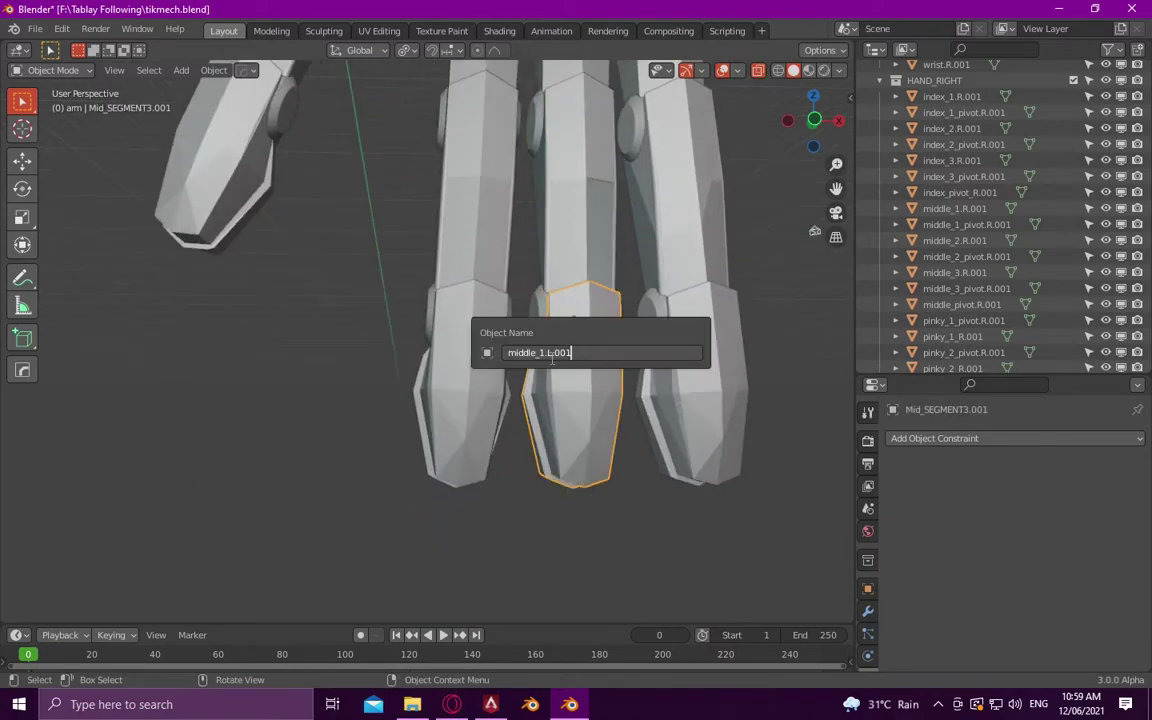
key("Return")
- Copy index_1_pivot.R.001's name and rename a finger's top pivot ring with an L side letter
left_click(541, 318)
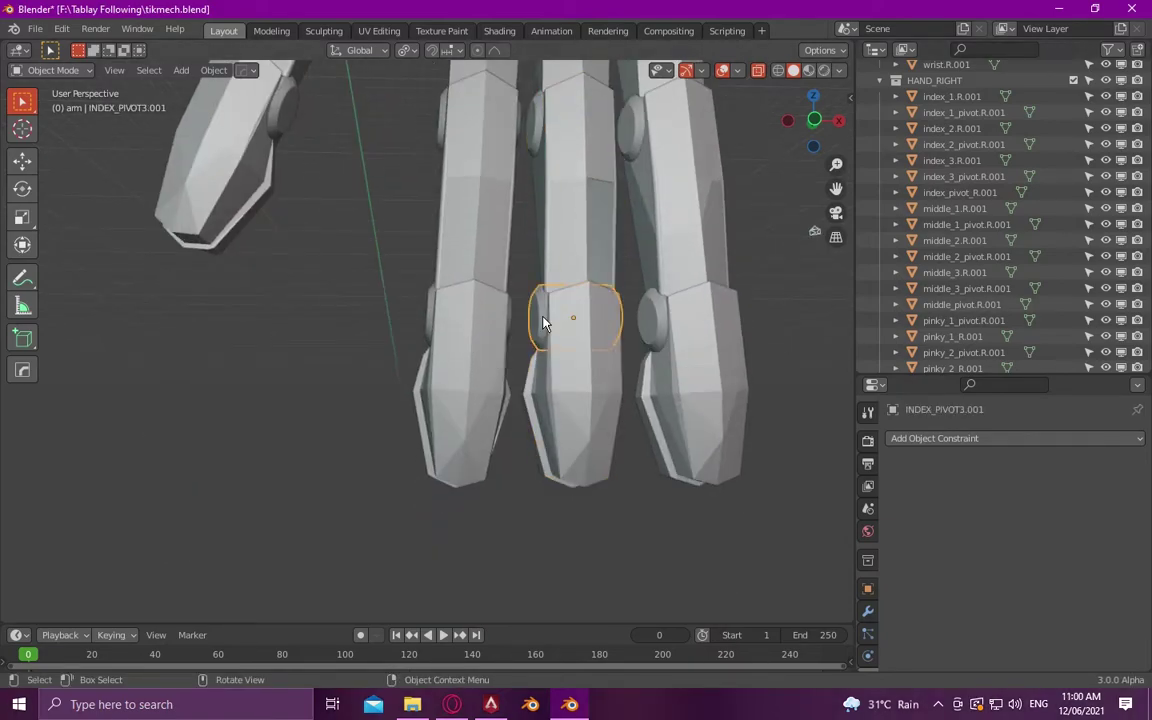
key("F2")
scroll(967, 160, "up", 3)
double_click(963, 208)
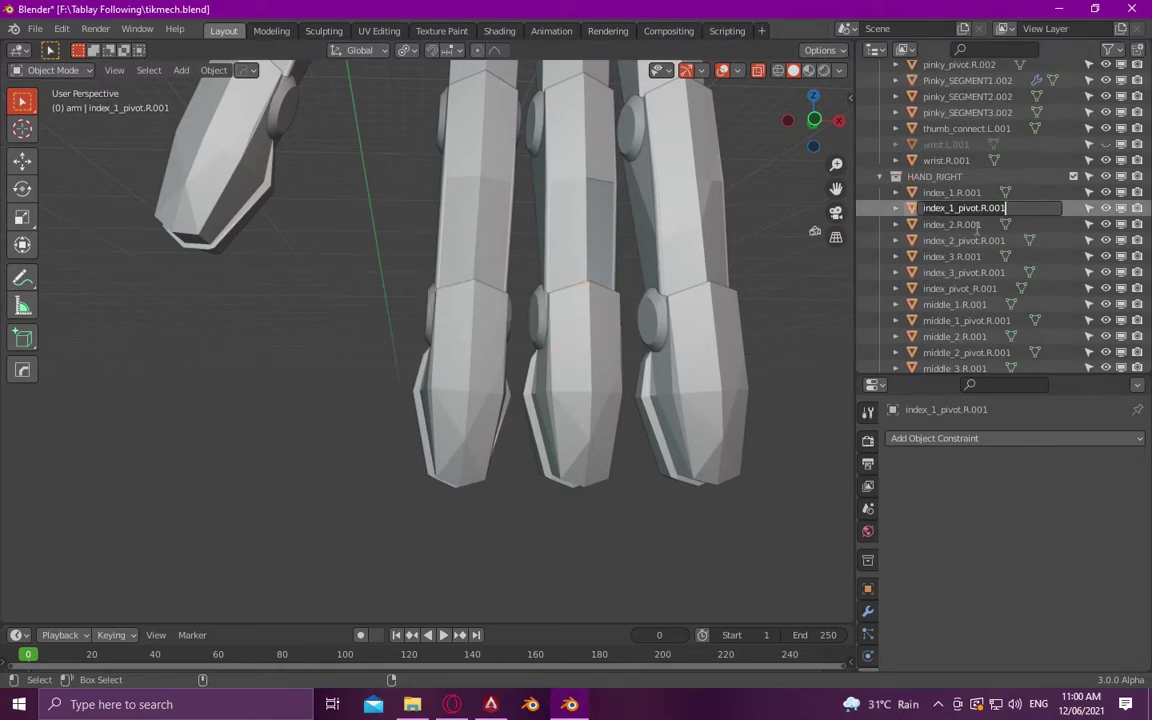
key("ctrl+c")
key("Return")
middle_click_drag(540, 330, 514, 242)
left_click(514, 242)
key("F2")
key("ctrl+v")
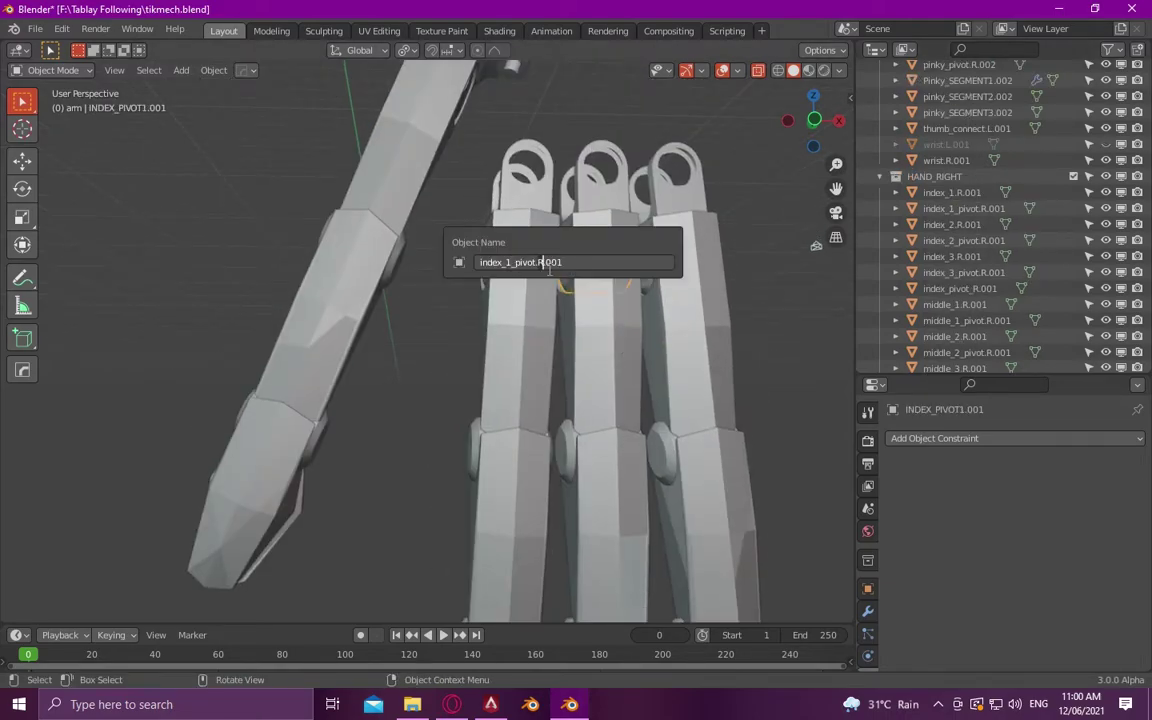
key("Return")
- Rename the next pivot joint index_2_pivot.L.001 and paste the pivot name onto the lowest joint
left_click(592, 452)
key("F2")
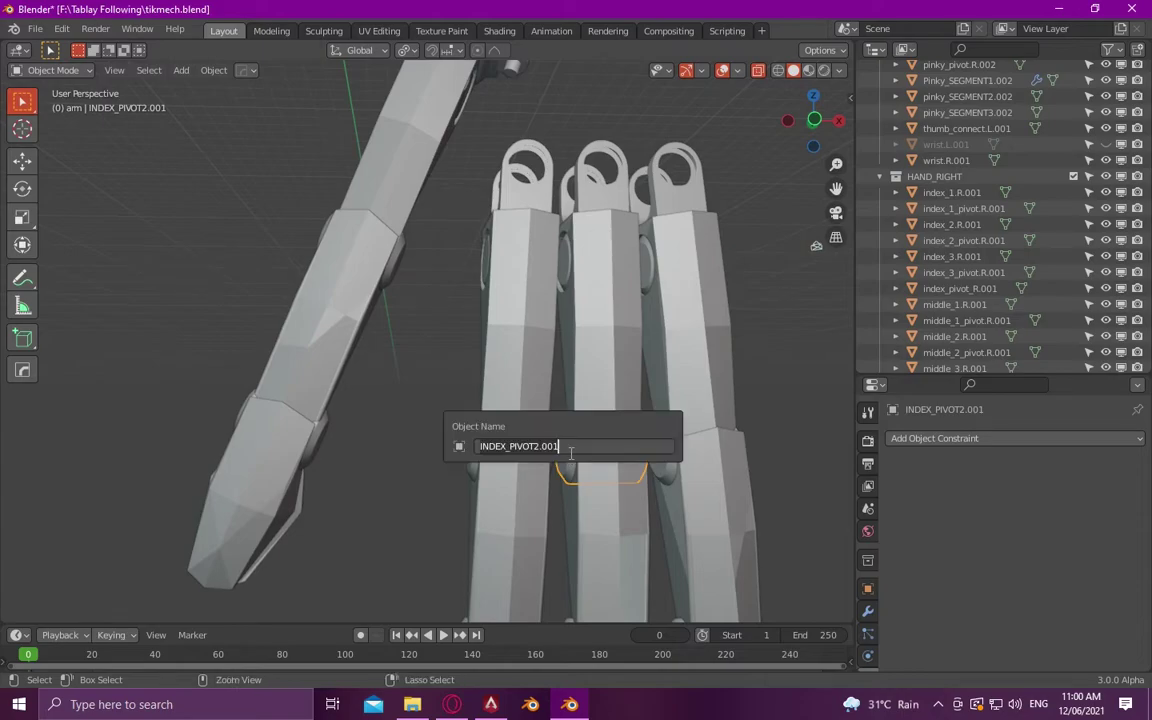
key("ctrl+v")
key("Return")
middle_click_drag(520, 458, 586, 334)
left_click(586, 334)
key("F2")
key("ctrl+v")
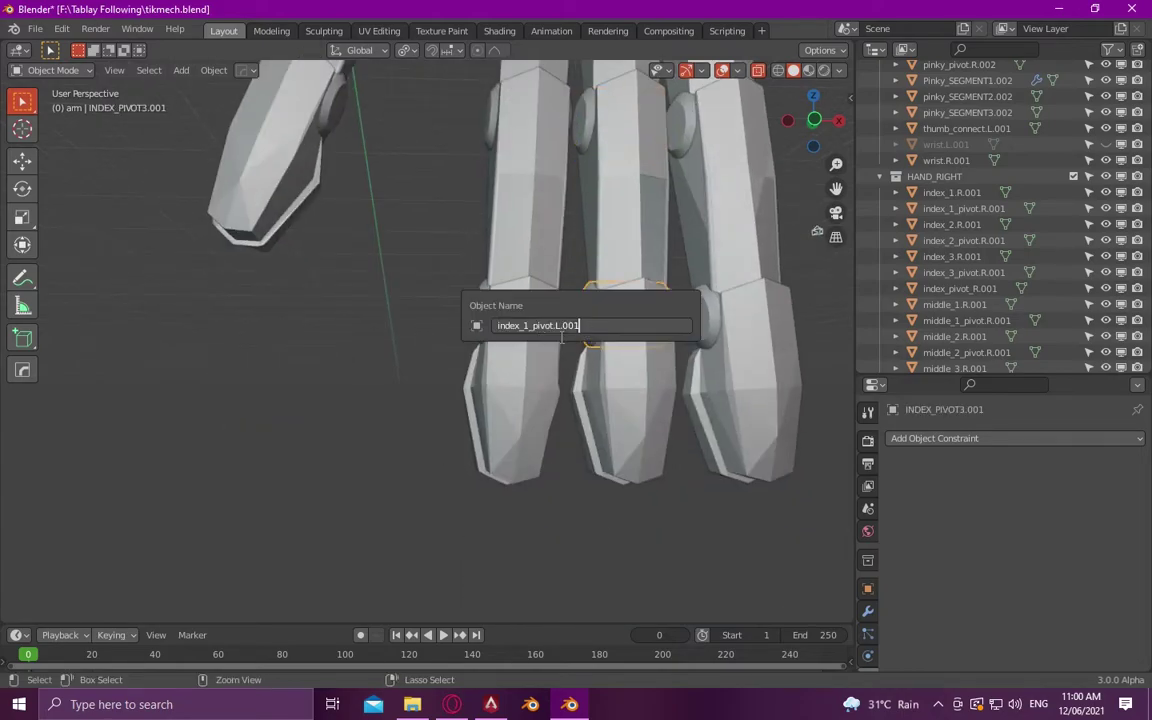
key("Return")
middle_click_drag(609, 239, 760, 250)
- Copy the right pinky pivot's name and rename the left pinky's top pivot to its .L.001 version
scroll(887, 226, "down", 5)
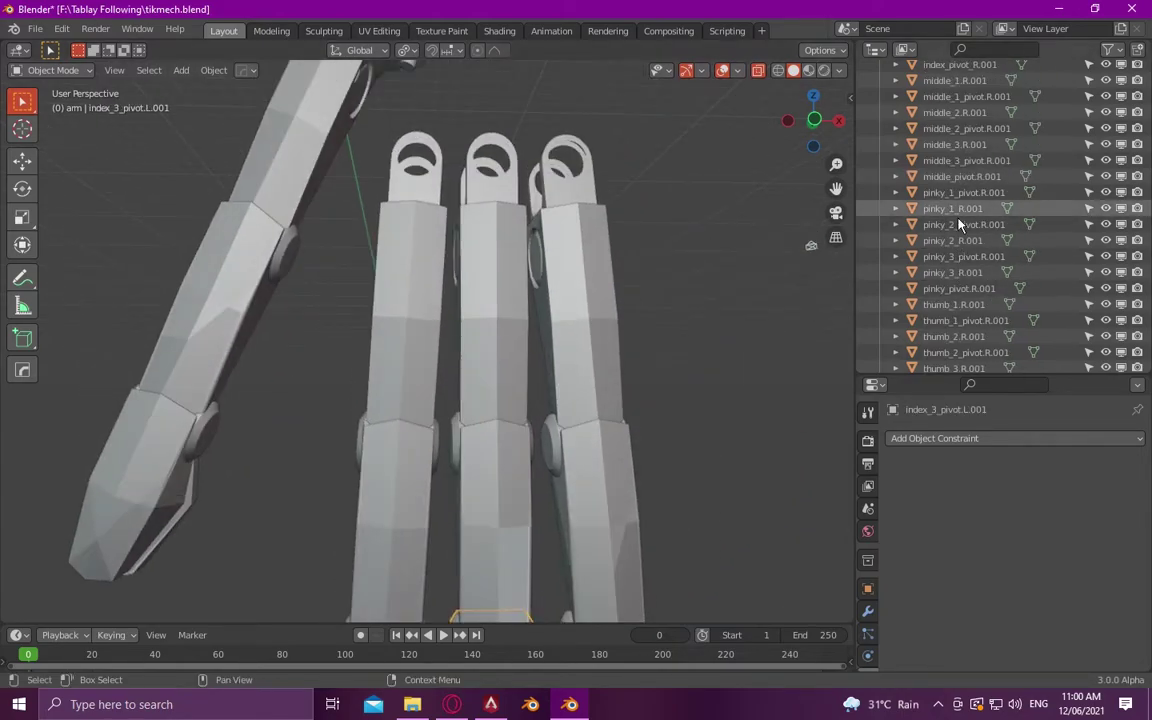
double_click(963, 207)
key("ctrl+c")
key("Return")
left_click(565, 190)
key("F2")
key("ctrl+v")
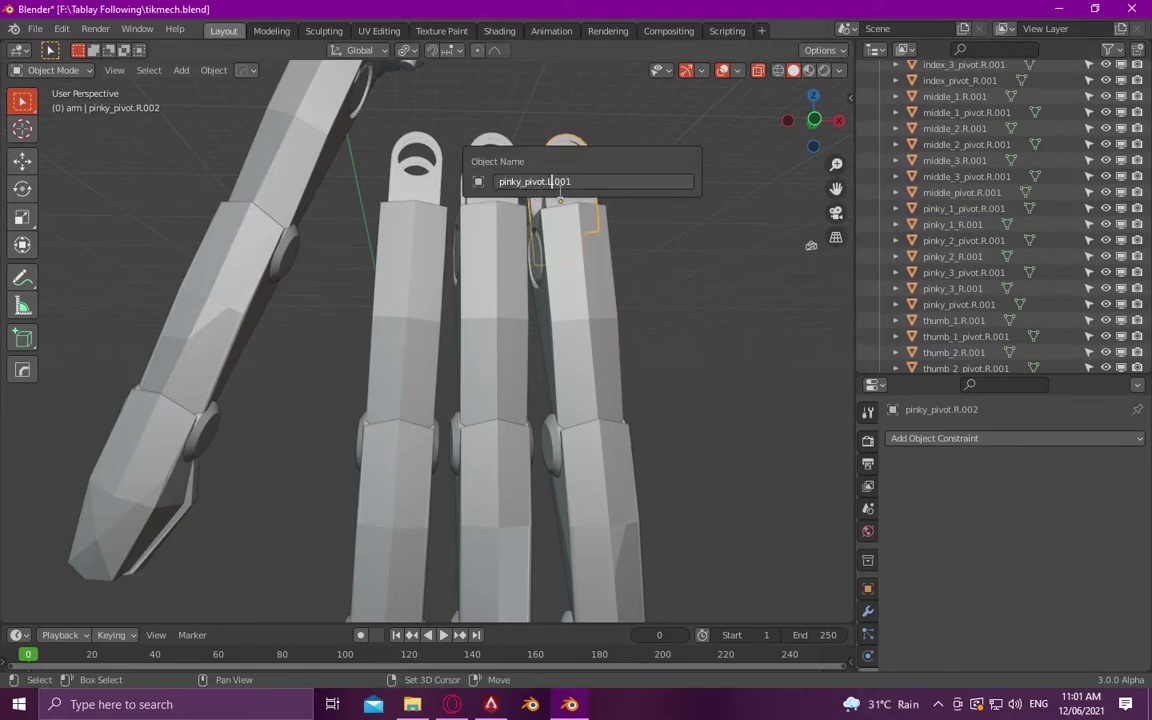
key("Return")
- Rename the remaining left pinky pivots, ending with pinky_3_pivot.L.001
left_click(530, 266)
key("F2")
key("ctrl+v")
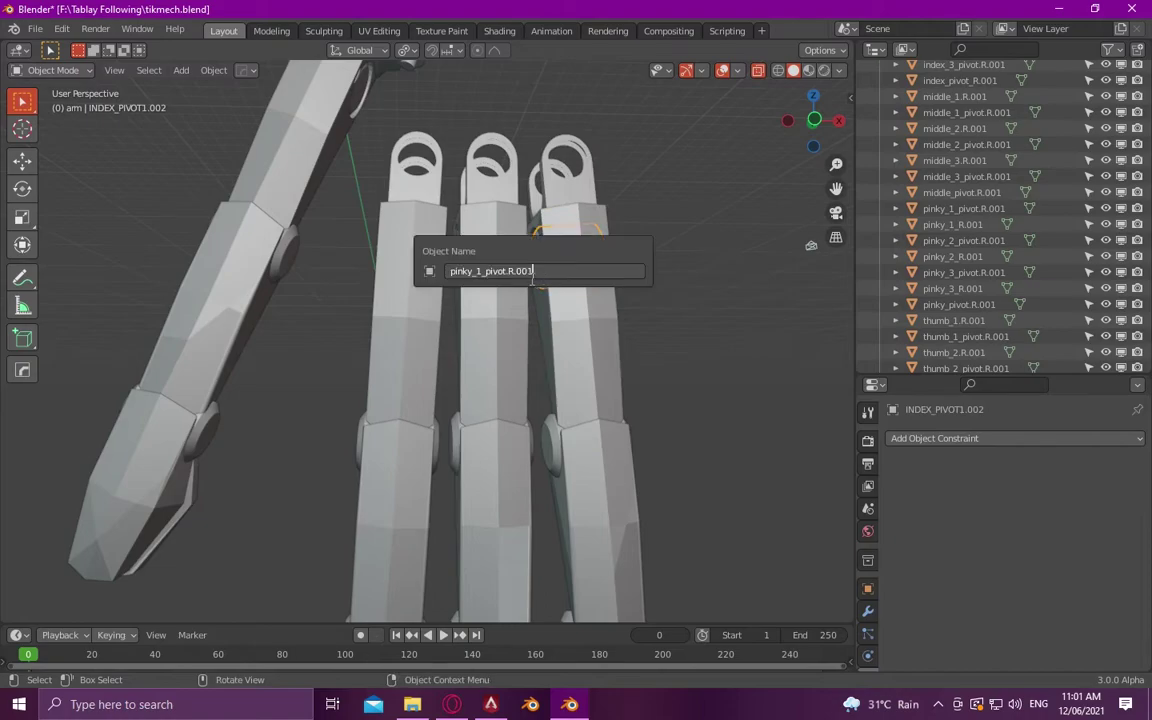
key("Return")
middle_click_drag(527, 283, 560, 195, "shift")
left_click(578, 348)
key("F2")
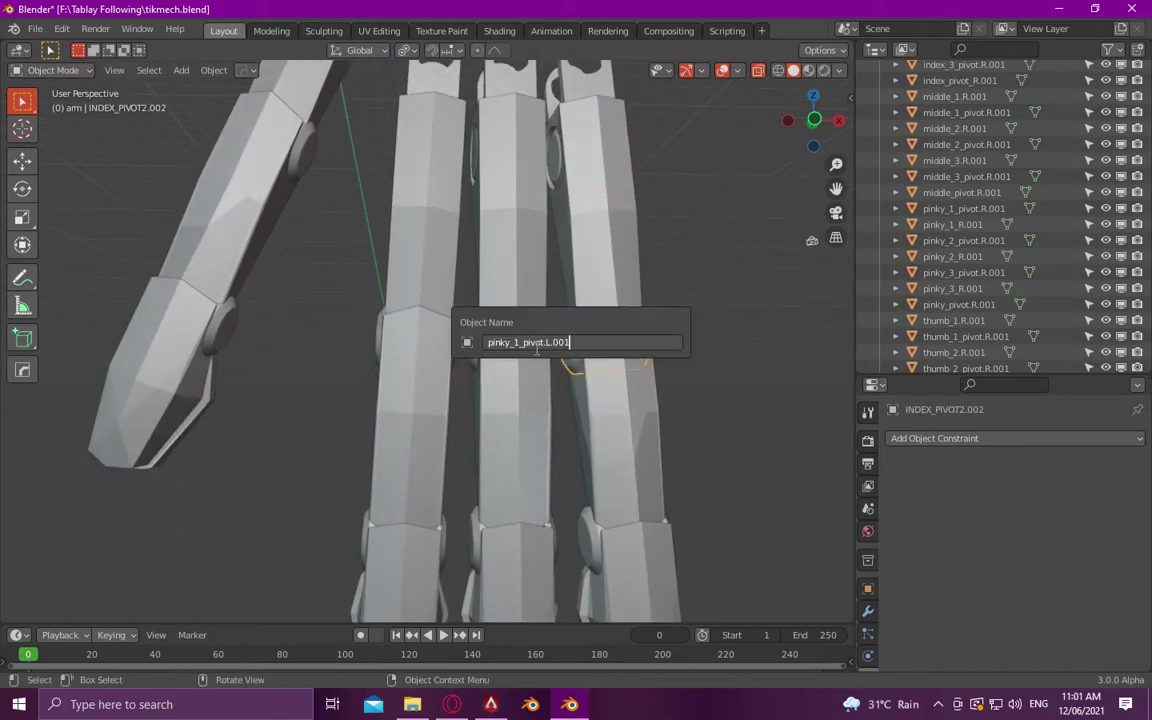
key("Return")
left_click(612, 530)
key("F2")
key("ctrl+v")
key("Return")
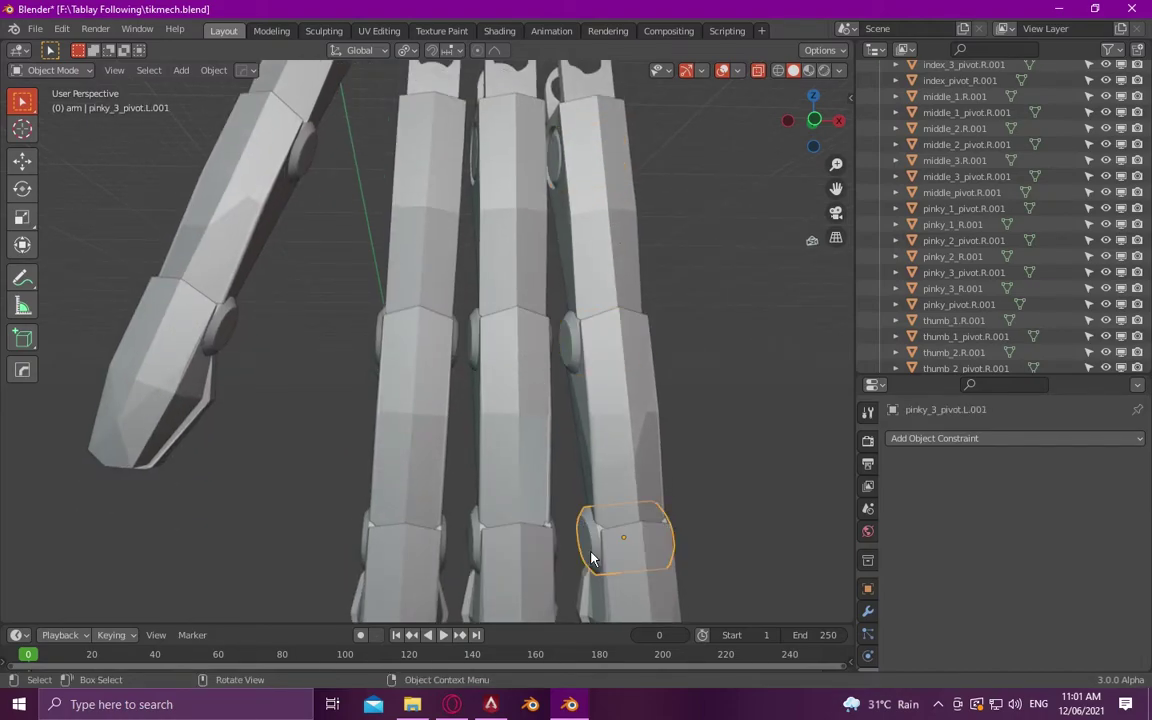
- Copy the name pinky_1_R.001 and rename the first left pinky segment to pinky_1_L.001
left_click(952, 224)
double_click(952, 224)
scroll(955, 240, "down", 1)
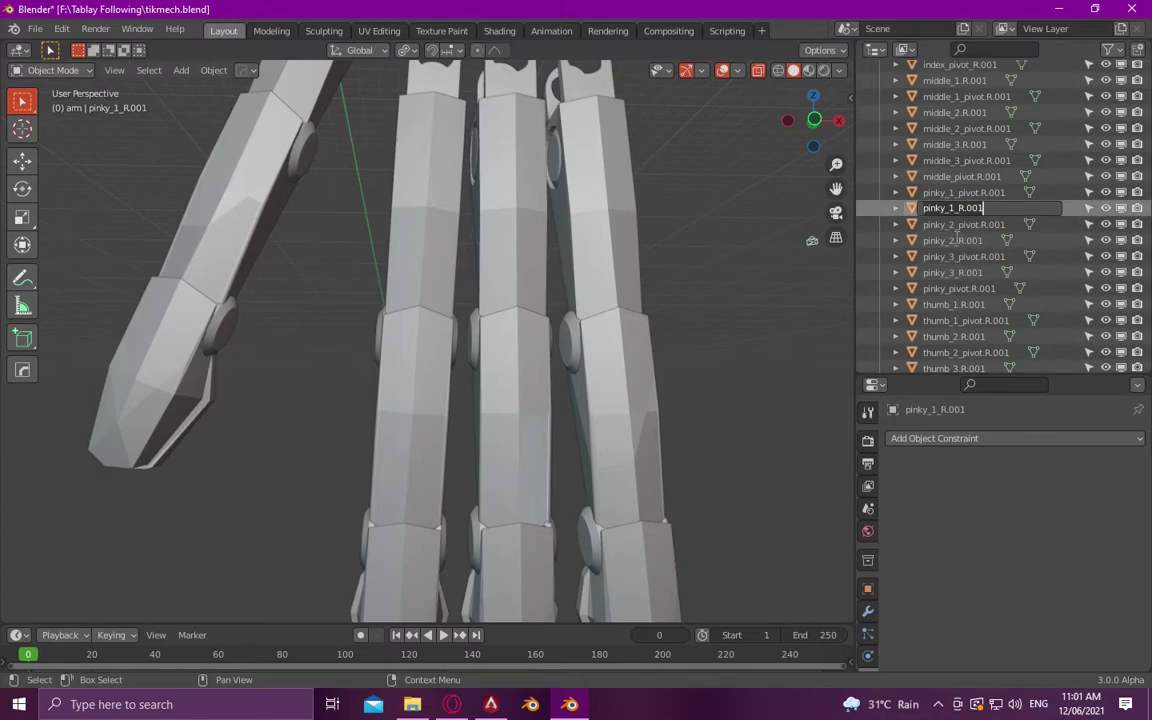
key("ctrl+c")
key("Return")
left_click(560, 184)
key("F2")
key("ctrl+v")
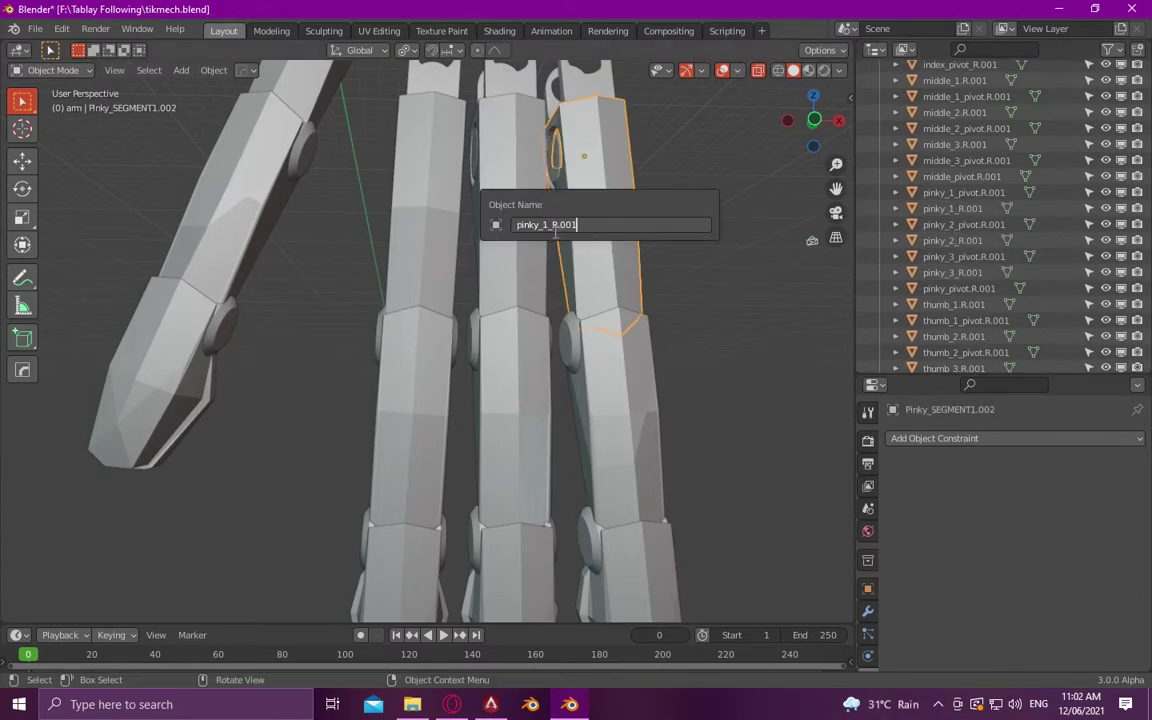
key("Return")
- Rename the middle and tip left pinky segments to pinky_2_L.001 and pinky_3_L.001
left_click(617, 395)
key("F2")
key("ctrl+v")
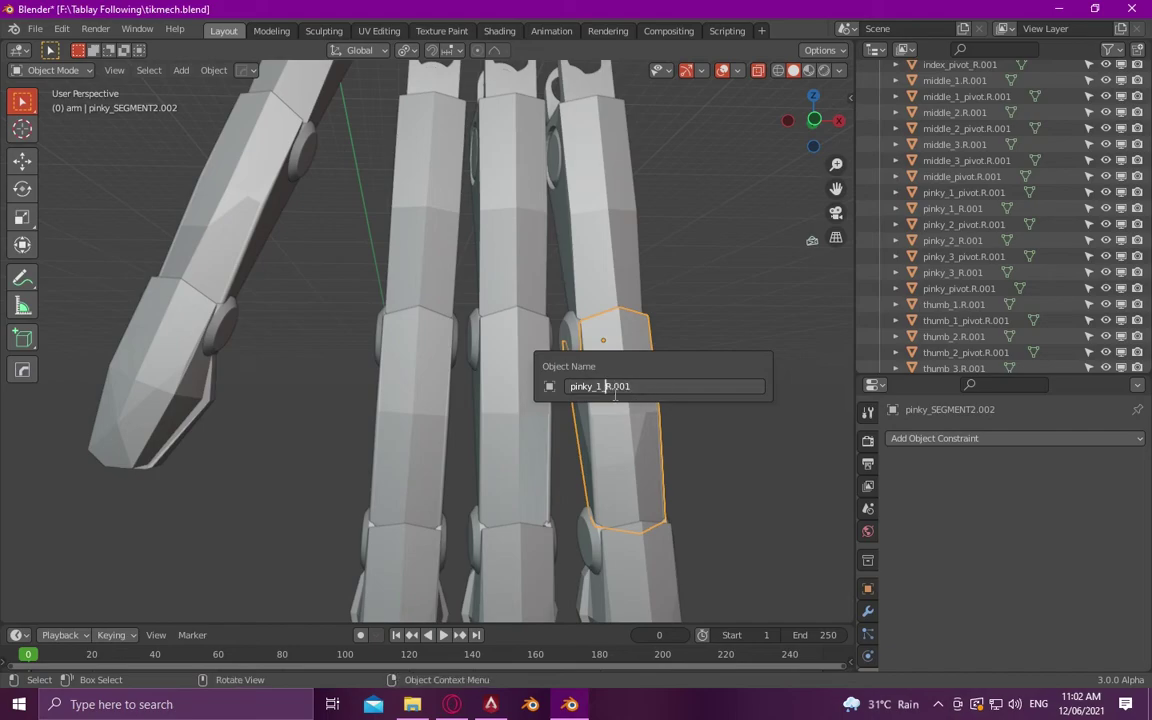
key("Return")
scroll(617, 398, "down", 5, "shift")
left_click(628, 362)
key("F2")
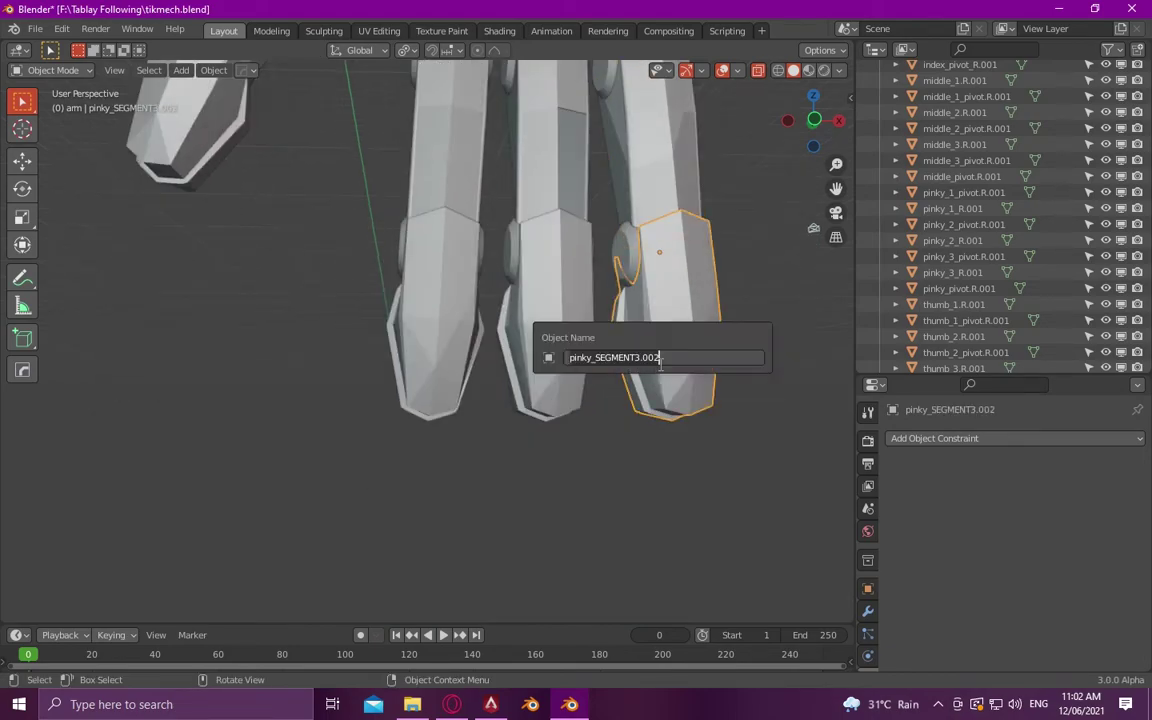
type("v")
key("Return")
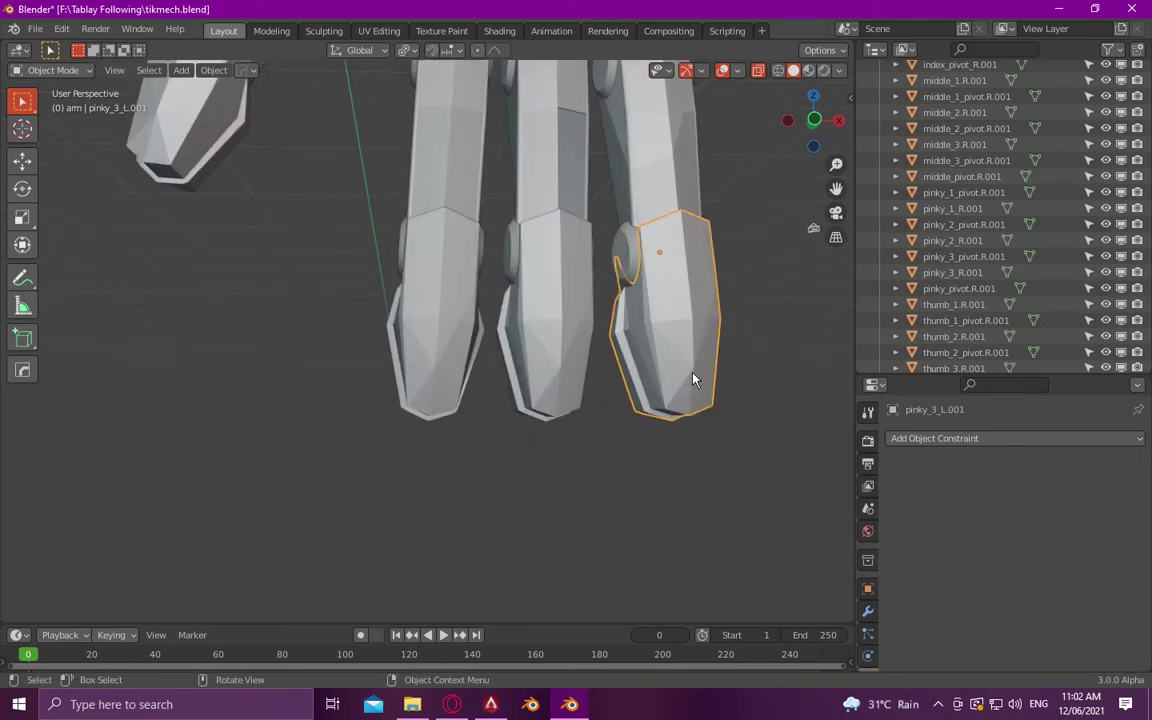
scroll(668, 390, "down", 5)
- Select the right wrist, then box-select the hand together with its fingers
scroll(930, 240, "up", 3)
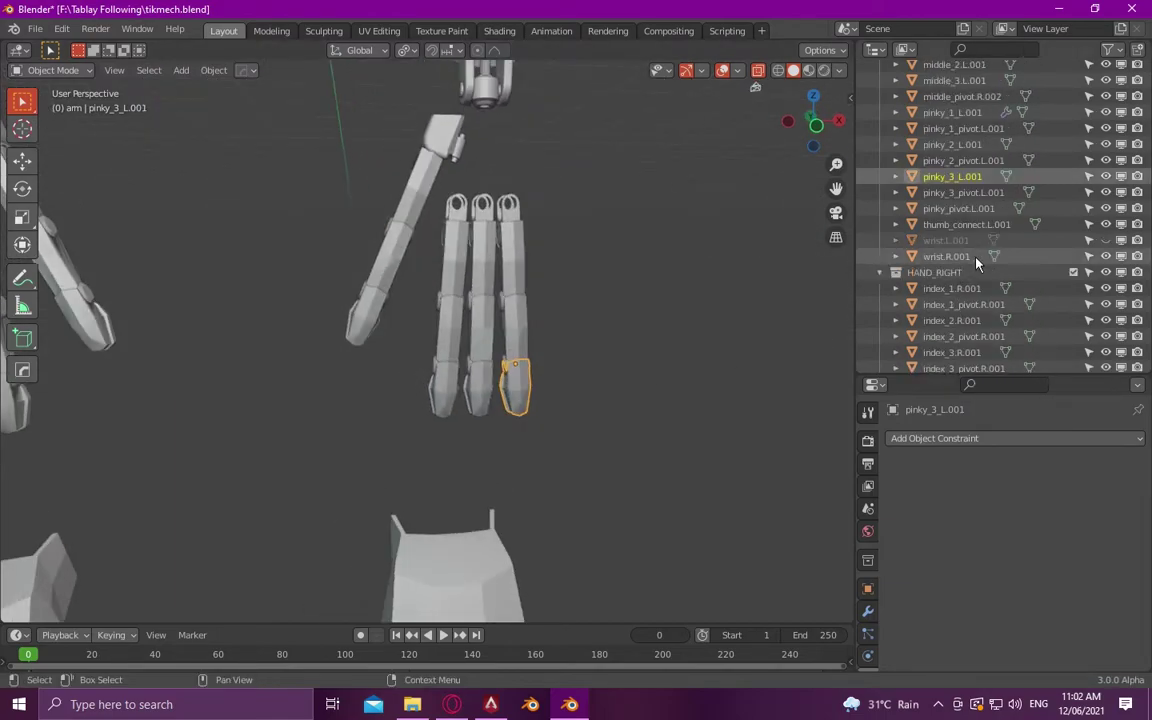
scroll(989, 294, "up", 5)
scroll(989, 294, "up", 5)
scroll(989, 294, "up", 5)
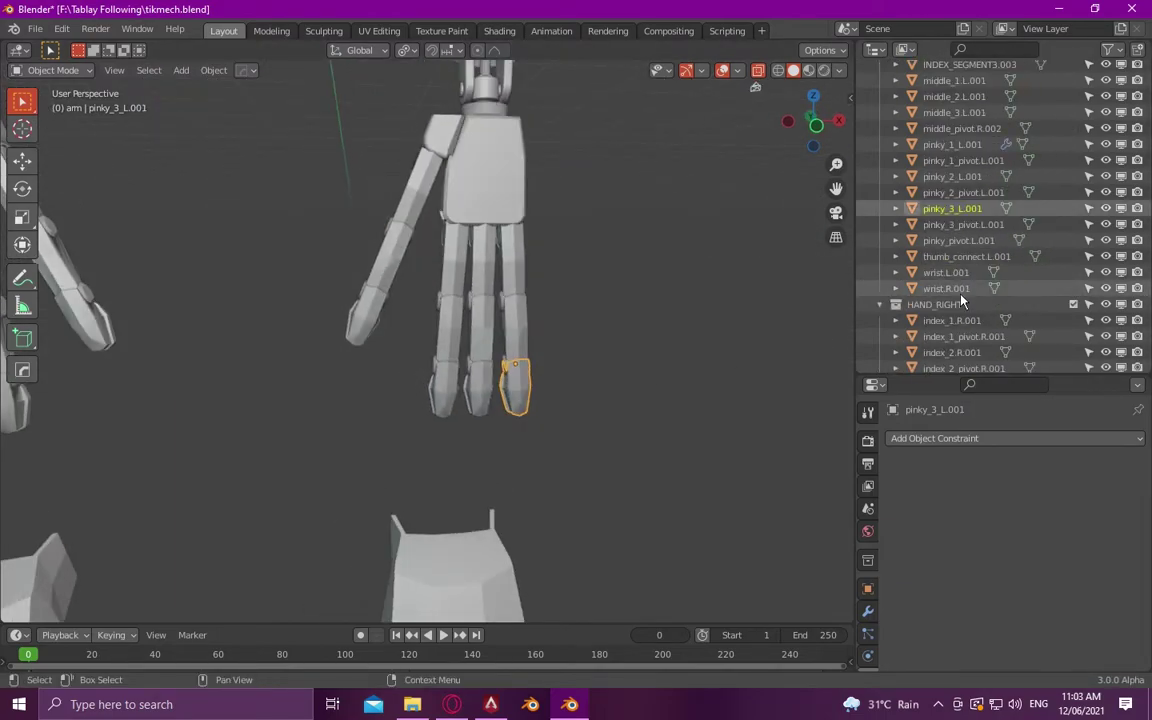
left_click(946, 288)
key("g")
right_click(689, 342)
left_click_drag(337, 250, 105, 416)
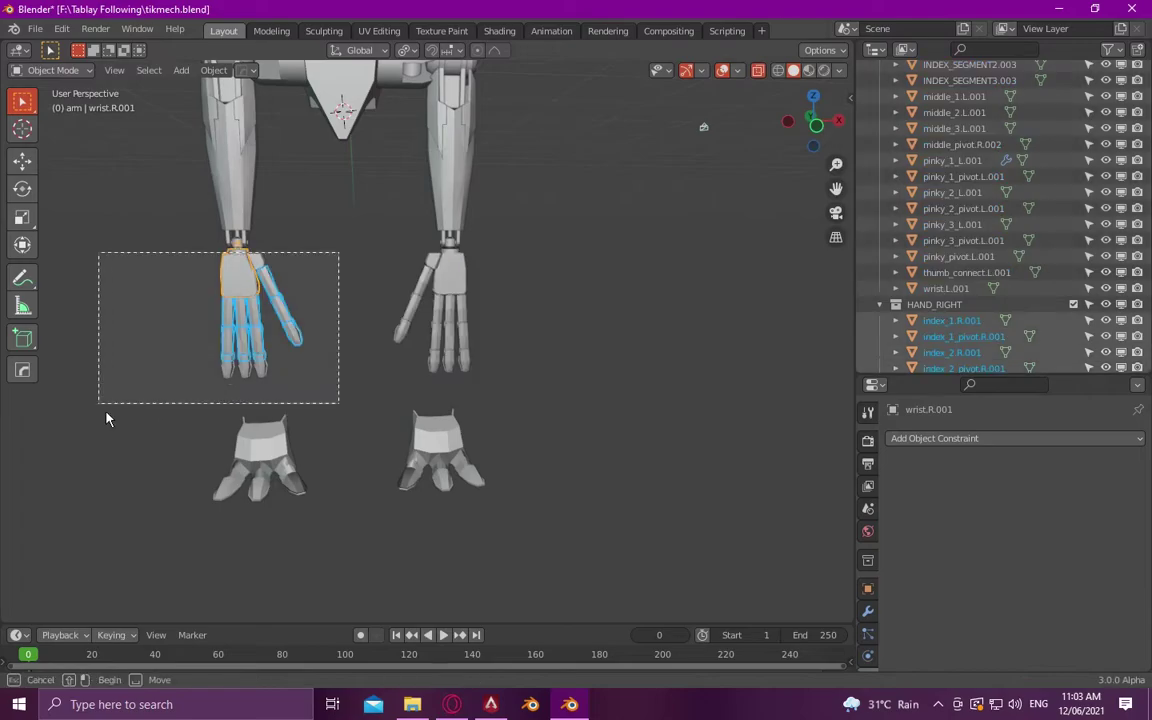
middle_click_drag(105, 416, 487, 270)
- Select both hands with the forearm and shoulder shields, then hide them
scroll(487, 270, "up", 3)
left_click(415, 290)
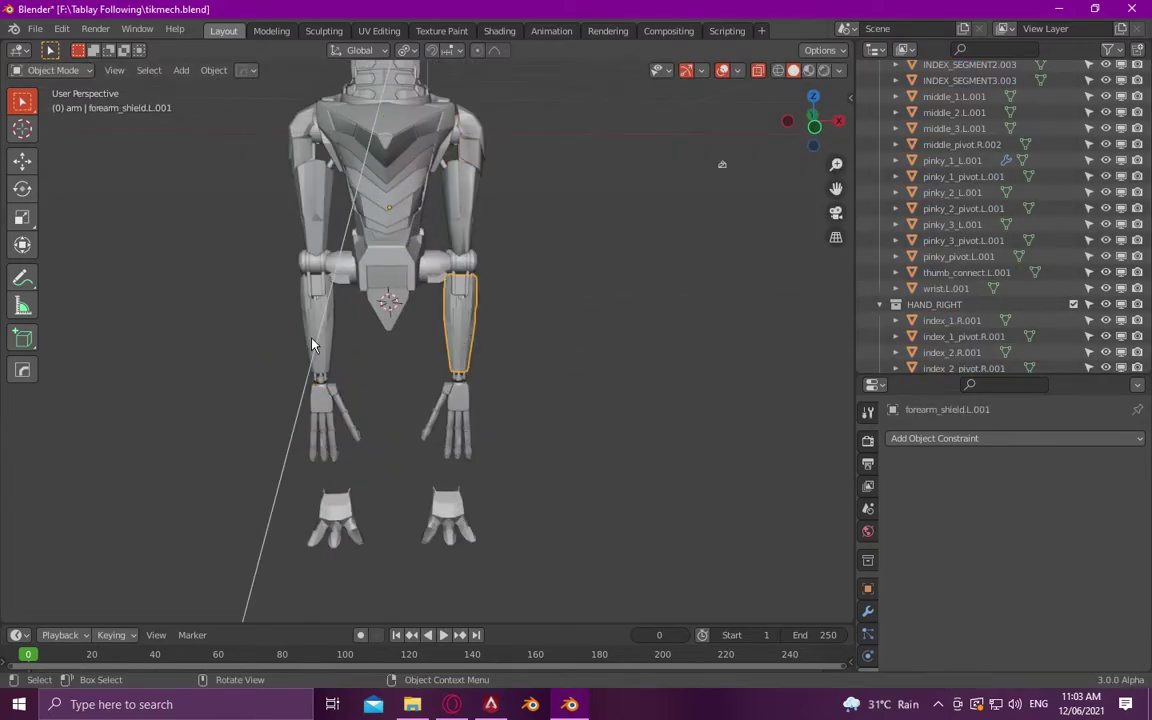
left_click(300, 130)
scroll(500, 193, "down", 4)
left_click_drag(265, 118, 566, 428)
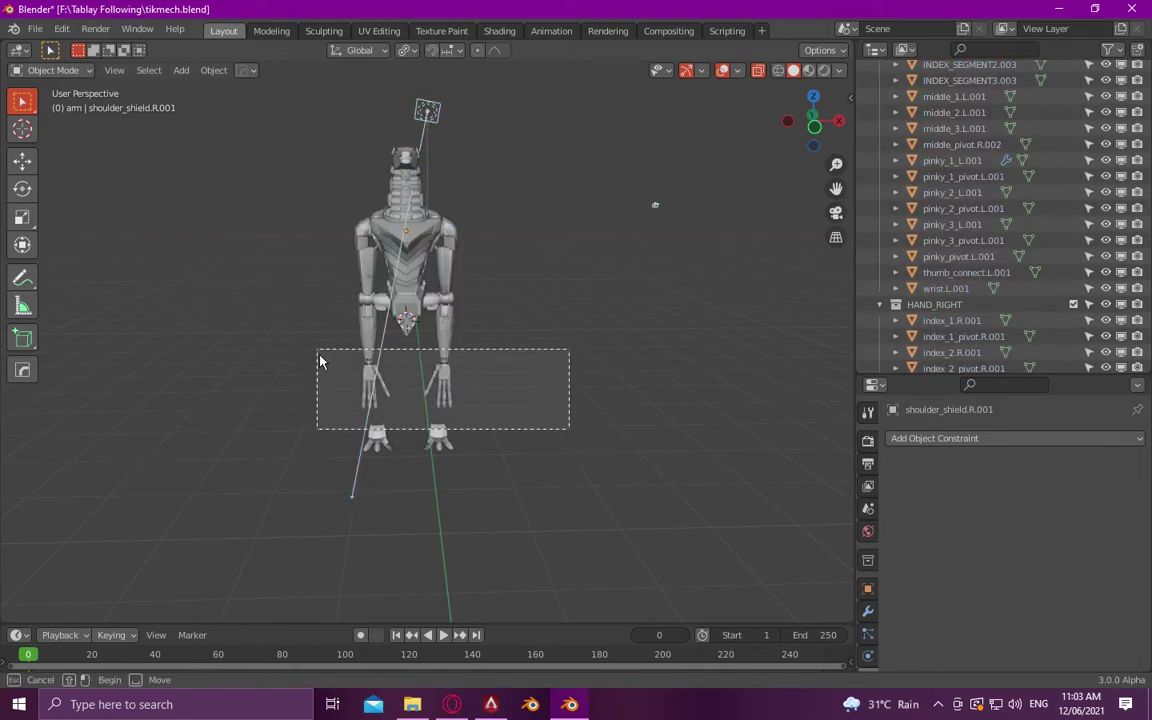
left_click_drag(566, 428, 298, 368)
key("h")
- Reveal the hidden leg parts legs.001 and Slice
middle_click_drag(468, 390, 480, 370)
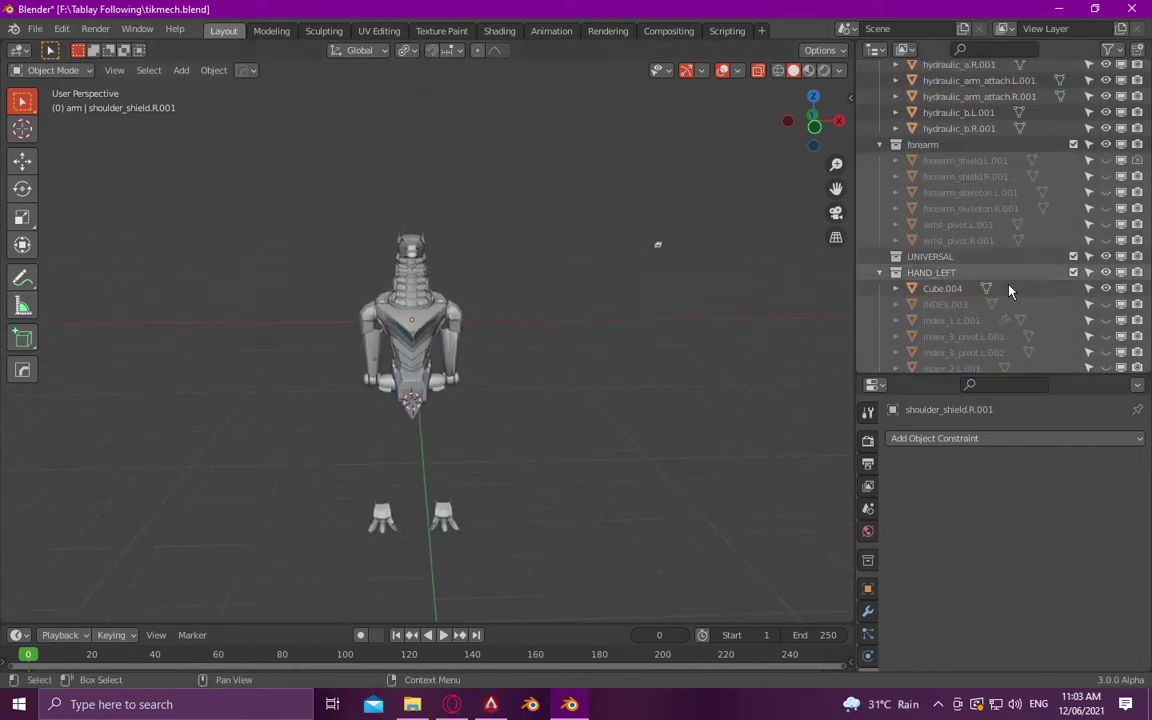
scroll(1005, 290, "down", 10)
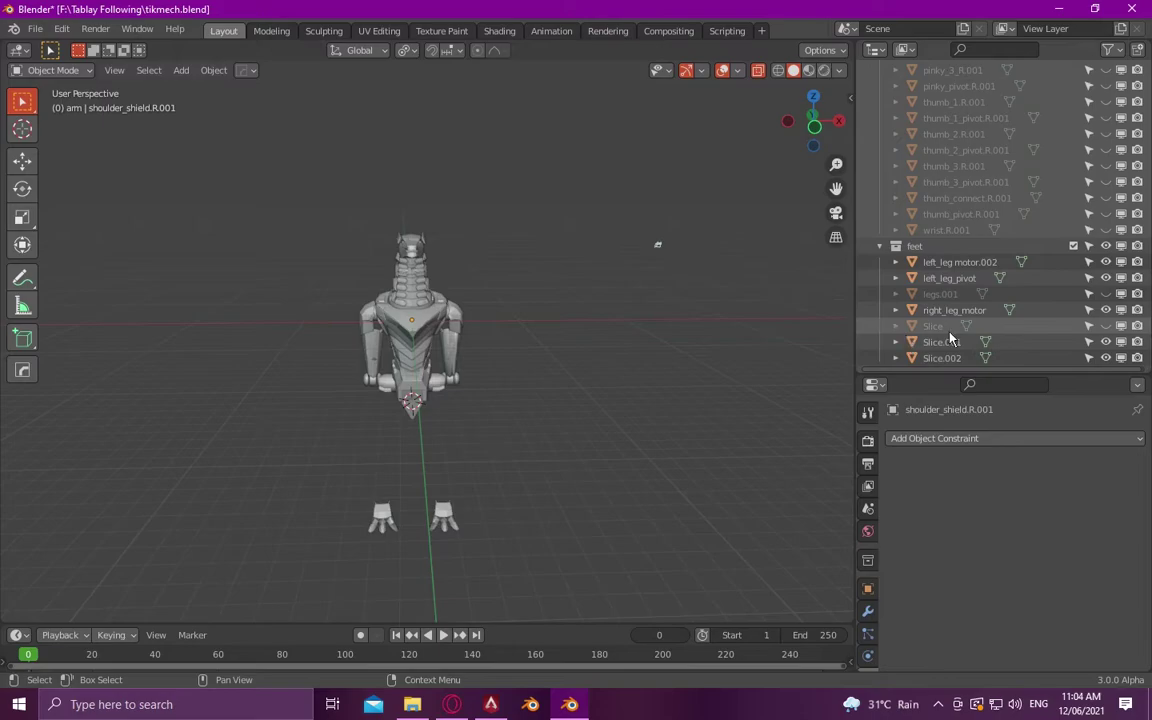
key("alt+h")
scroll(487, 388, "up", 5)
- Find the two motors at the hips and rename them leg_motor_L.001 and leg_motor_R.001
mouse_move(487, 388)
middle_mouse_down()
mouse_move(366, 363)
mouse_move(470, 340)
middle_mouse_up()
left_click(470, 335)
left_click(643, 355)
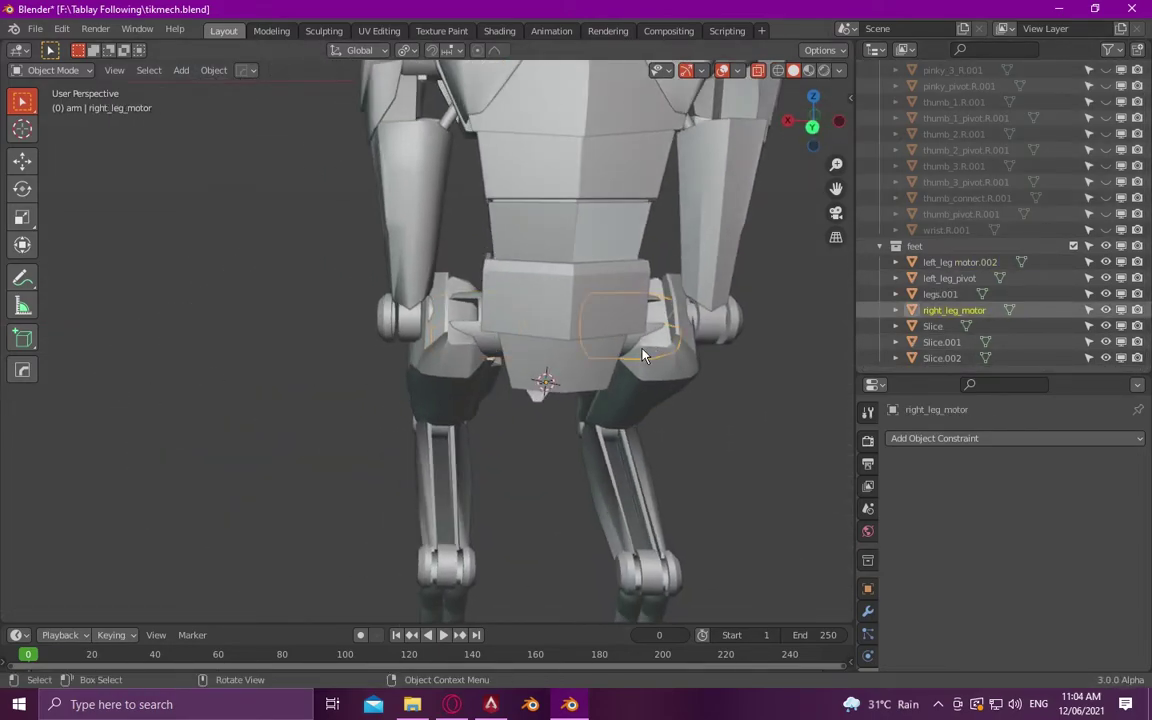
left_click(490, 355)
left_click(492, 358)
double_click(946, 263)
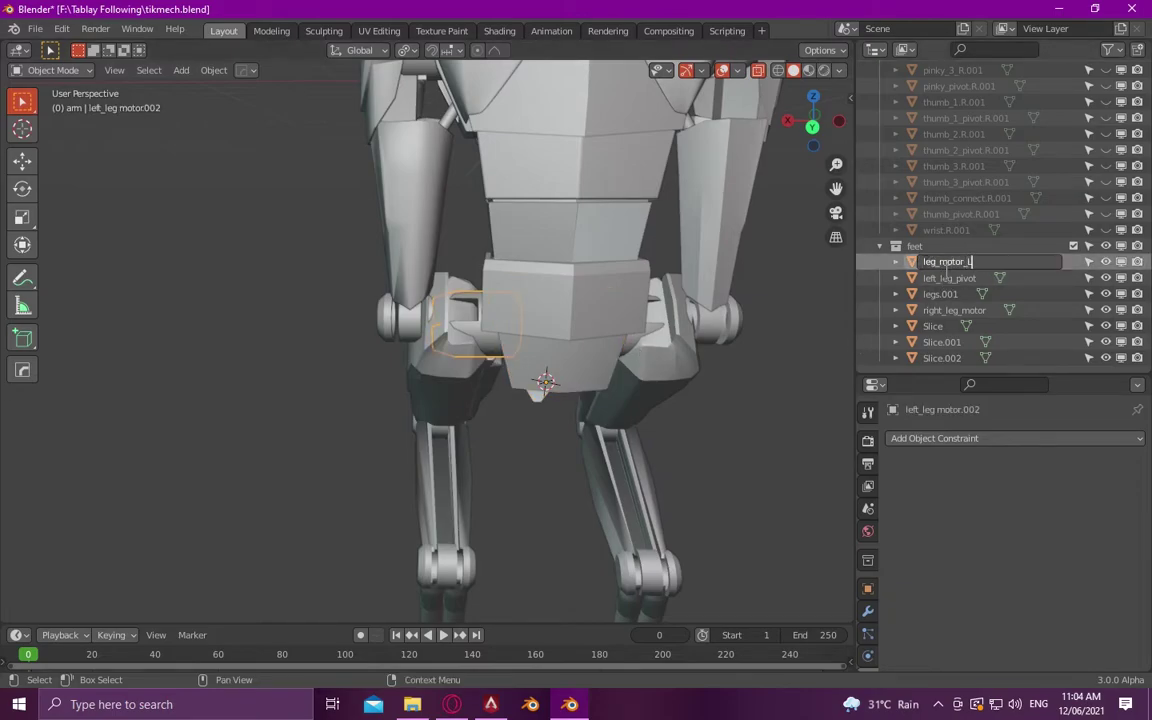
key("Return")
double_click(946, 311)
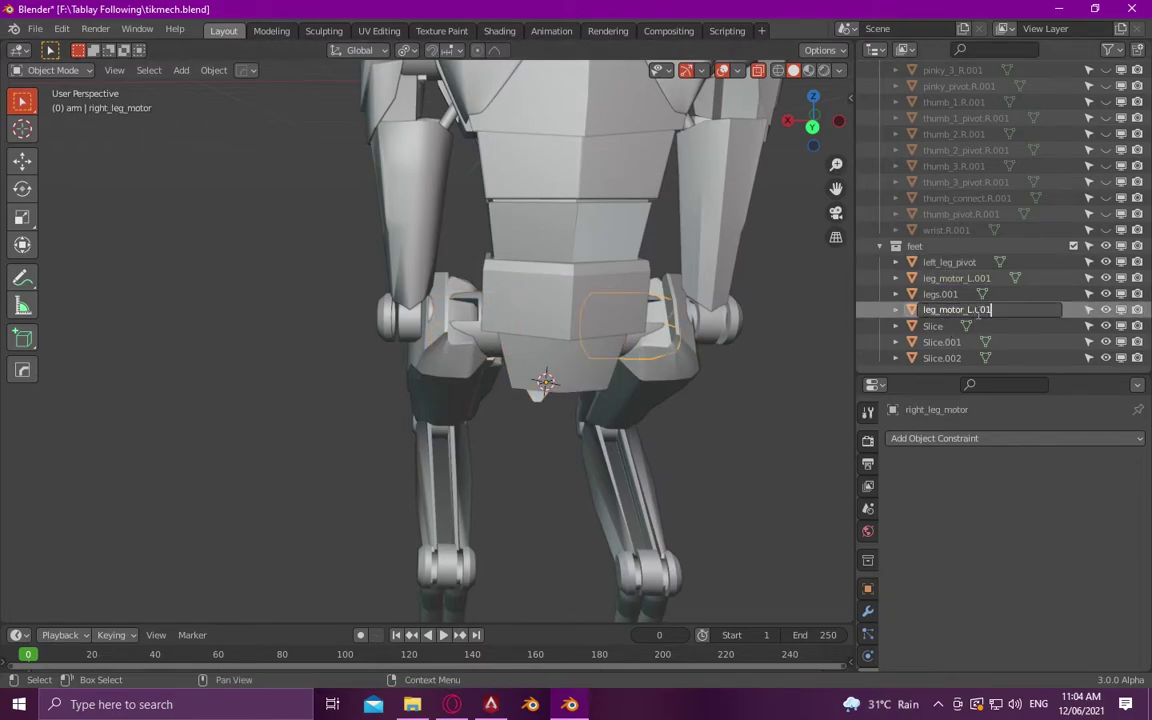
key("Return")
- Select the Slice leg mesh and enter Edit Mode on it
left_click(465, 390)
middle_click_drag(465, 390, 395, 367)
key("Tab")
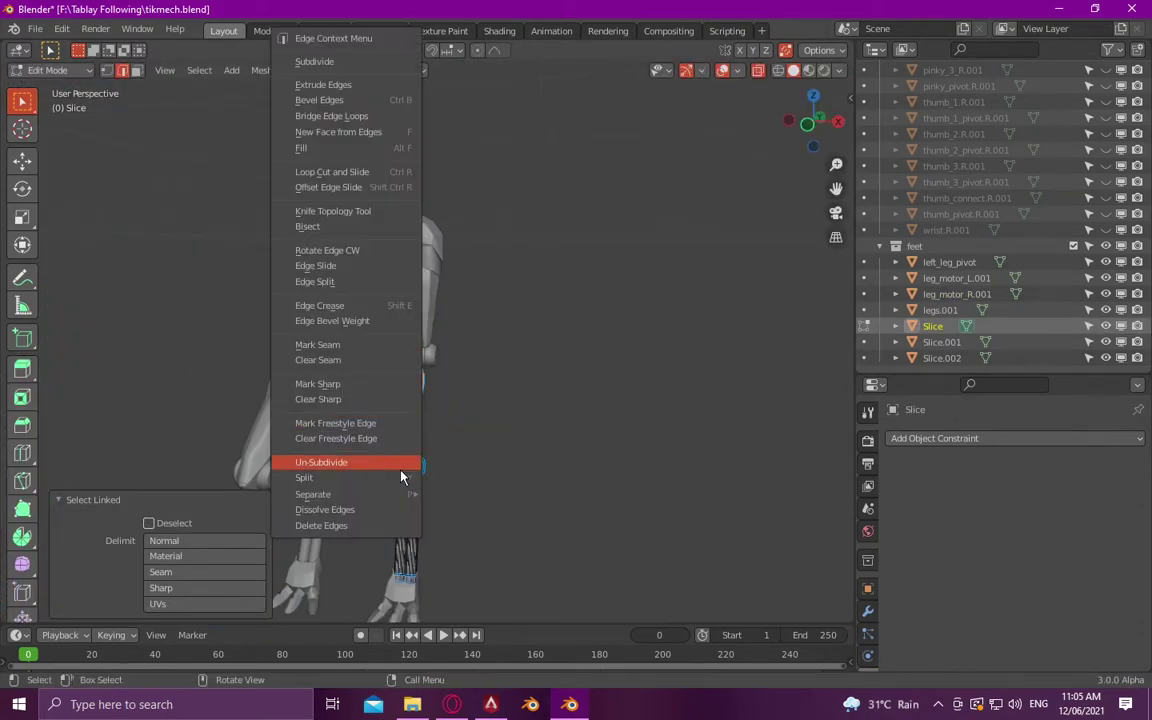
- Name the separated thigh leg.R.001, then split the left thigh off legs.001 as leg.L.001
double_click(941, 358)
type("leg.R.001")
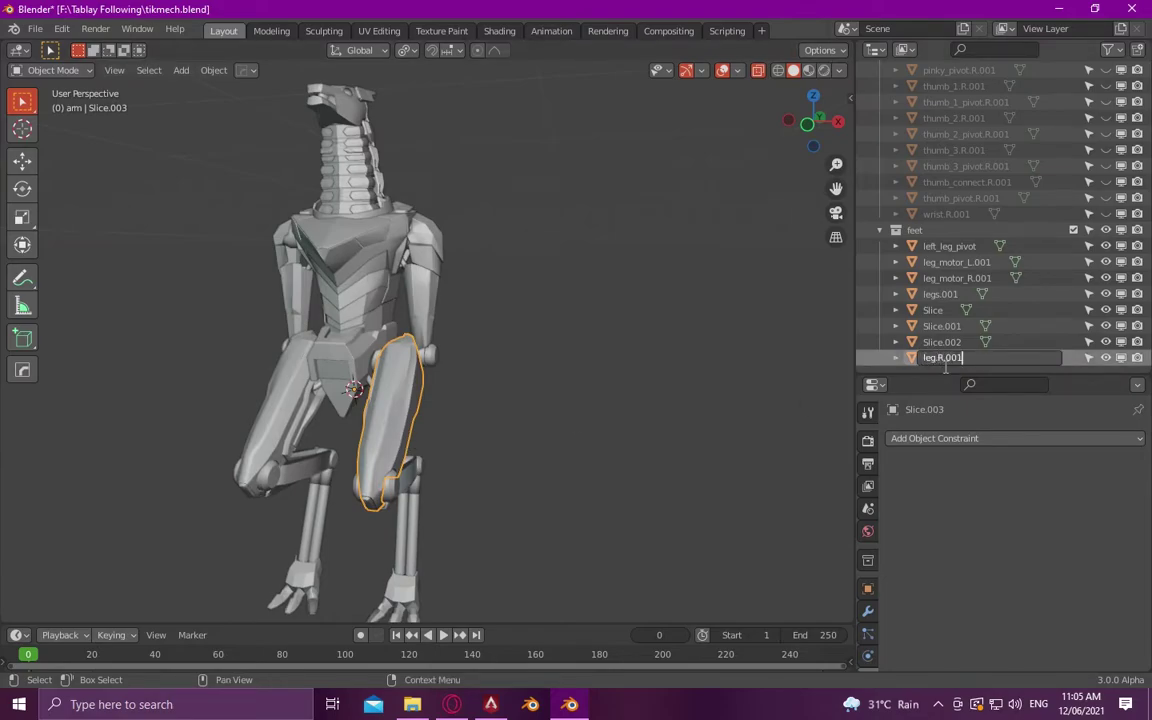
key("Return")
left_click(283, 437)
key("Tab")
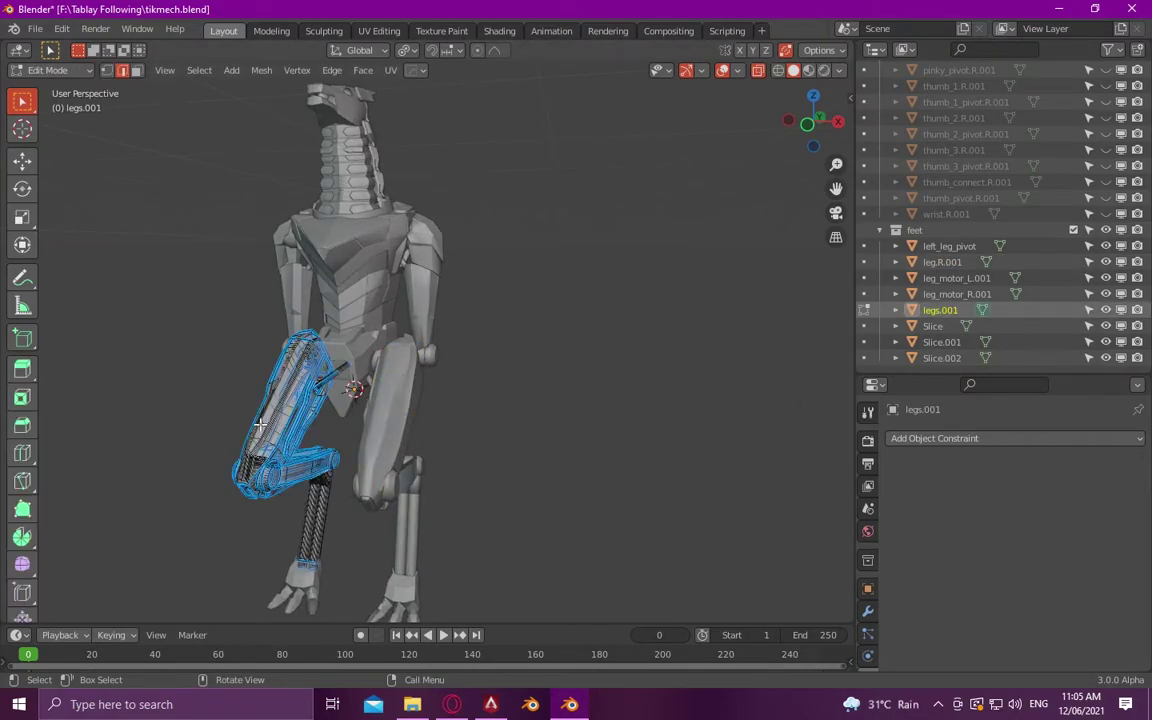
key("ctrl+l")
key("p")
left_click(268, 427)
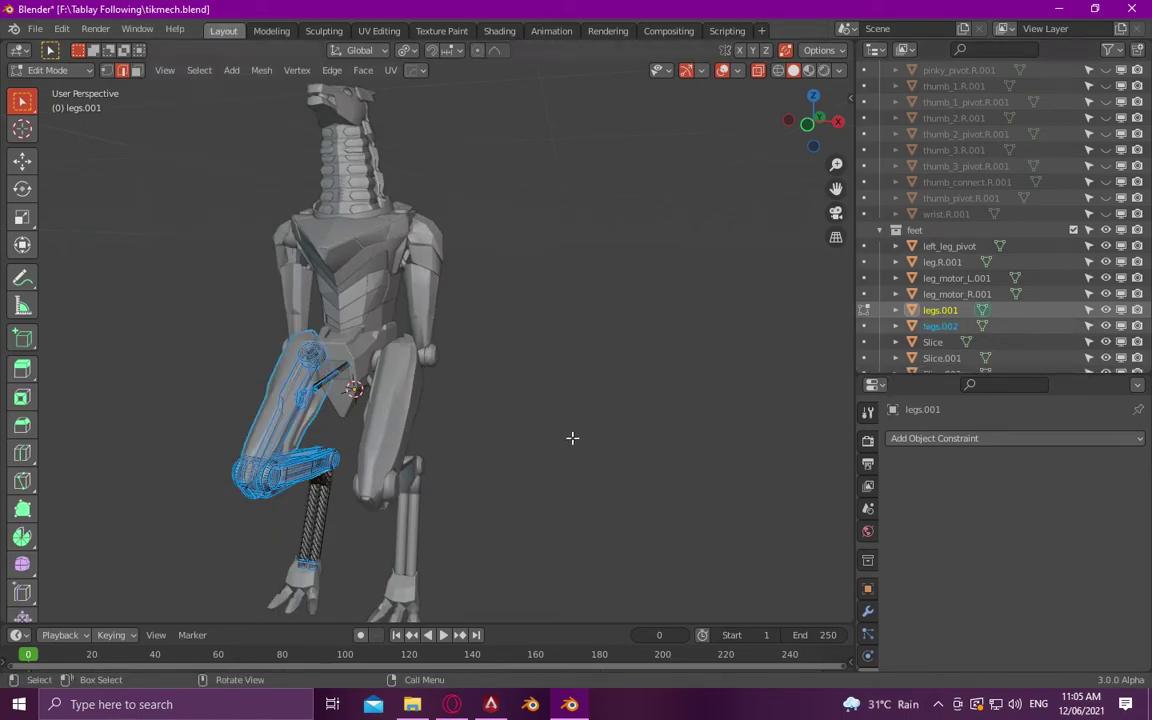
key("Tab")
double_click(940, 318)
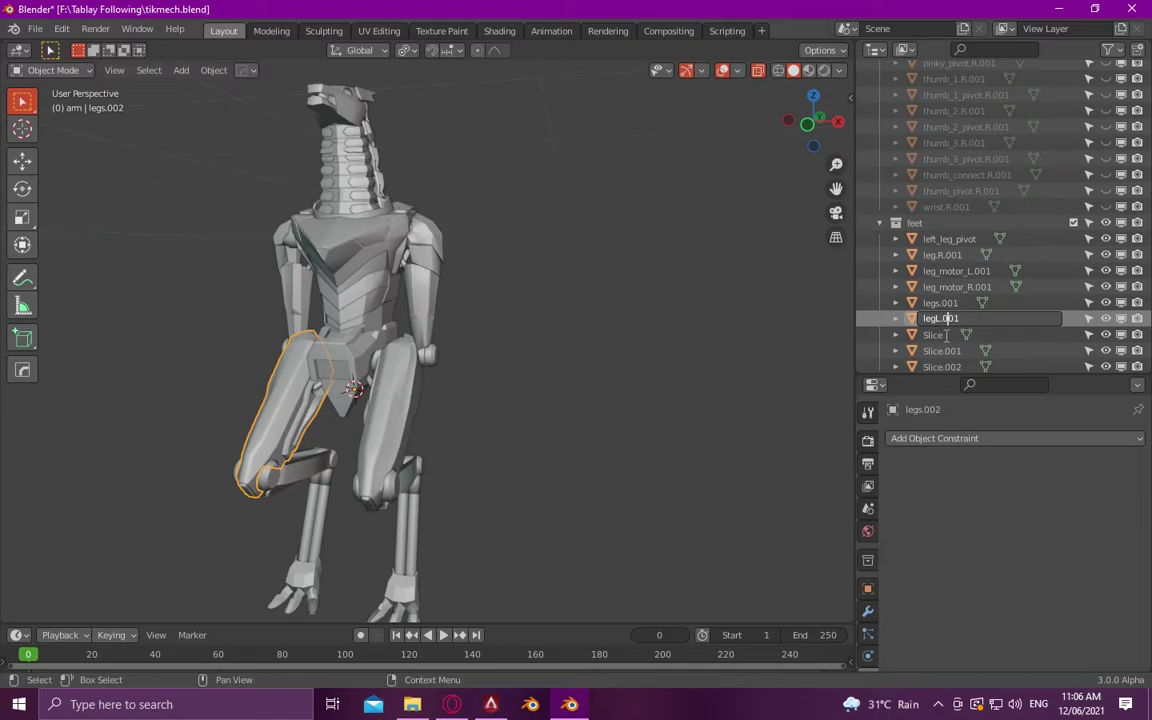
type(".")
key("Return")
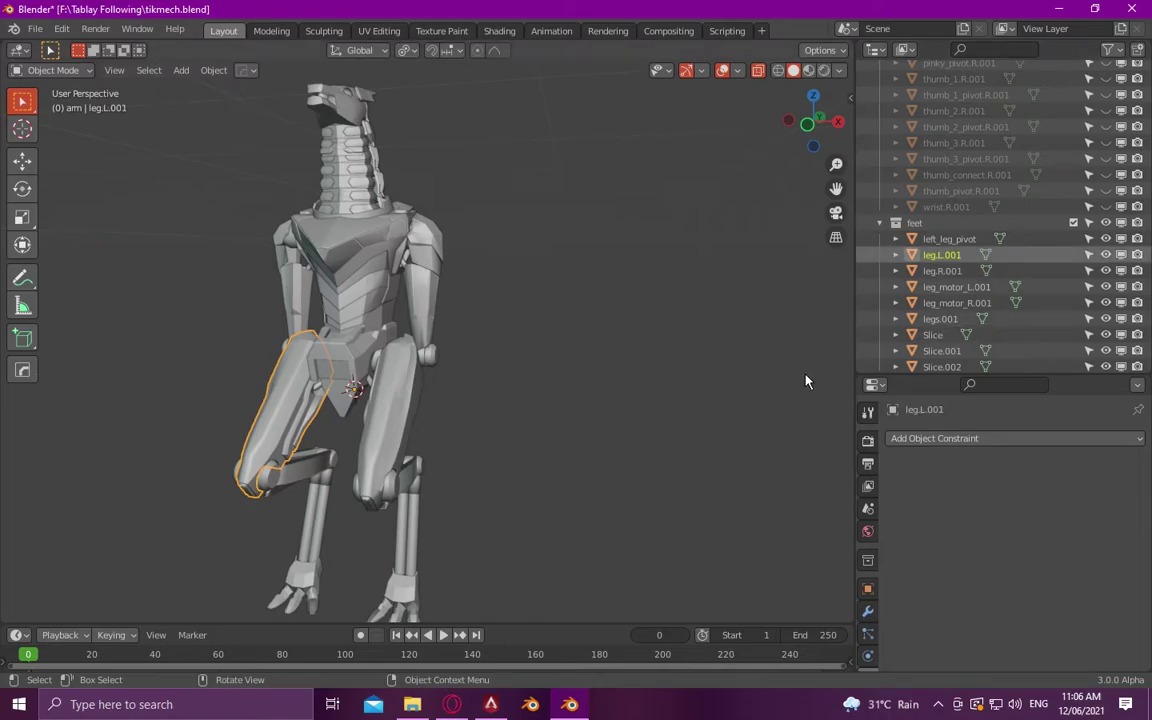
- Rename the left leg pivot to leg_pivot.L.001
left_click(948, 240)
key("F2")
type("leg_pivot.L.001")
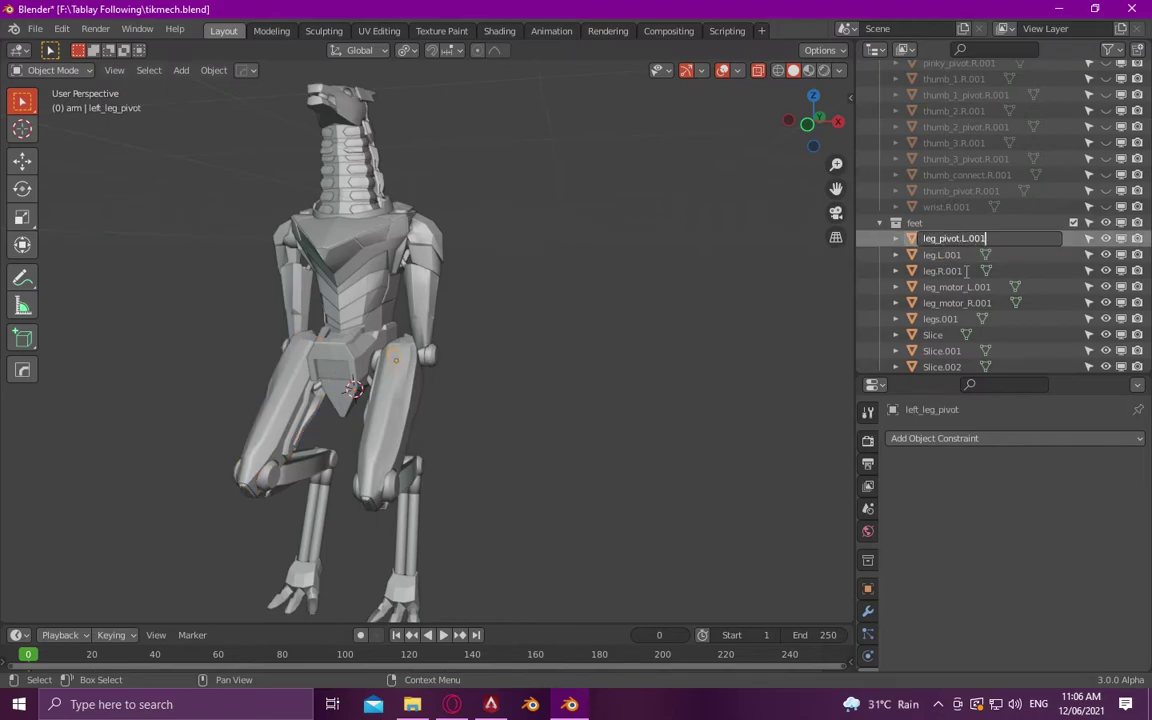
key("Return")
- Select both thighs and hide them
left_click(940, 318)
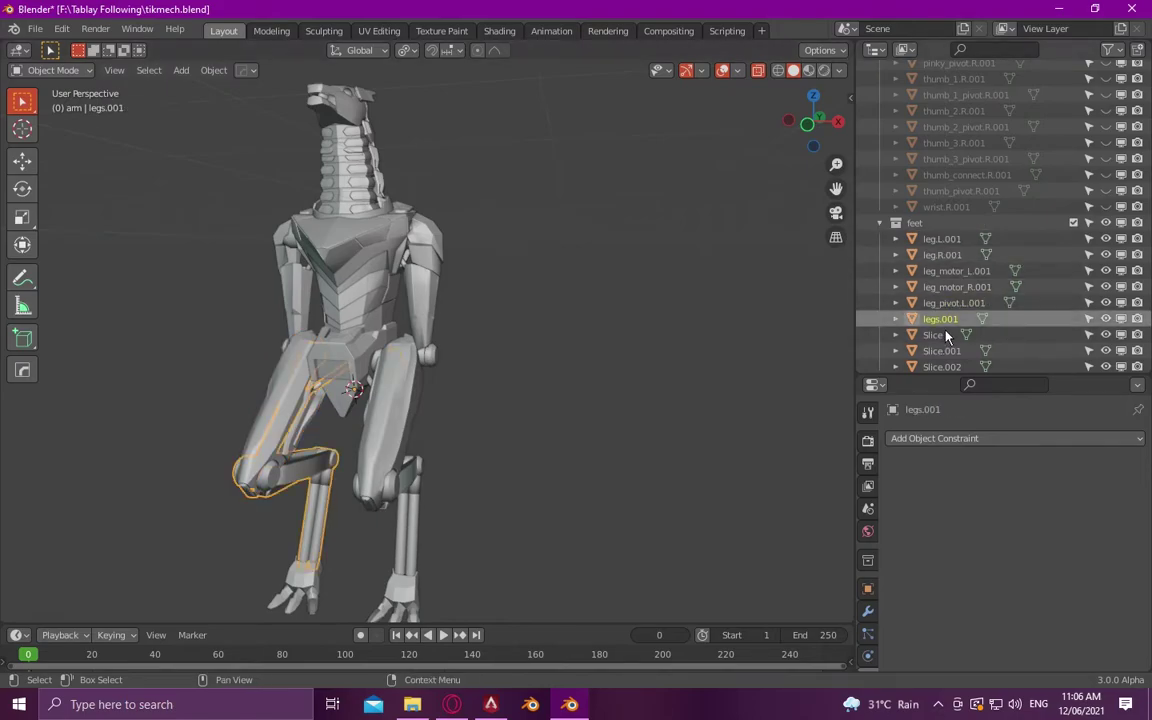
middle_click_drag(420, 380, 261, 377)
left_click(261, 377)
key("h")
left_click(421, 449)
- Separate the upper strut from Slice and name it leg_skeleton.L.001
scroll(450, 420, "up", 5)
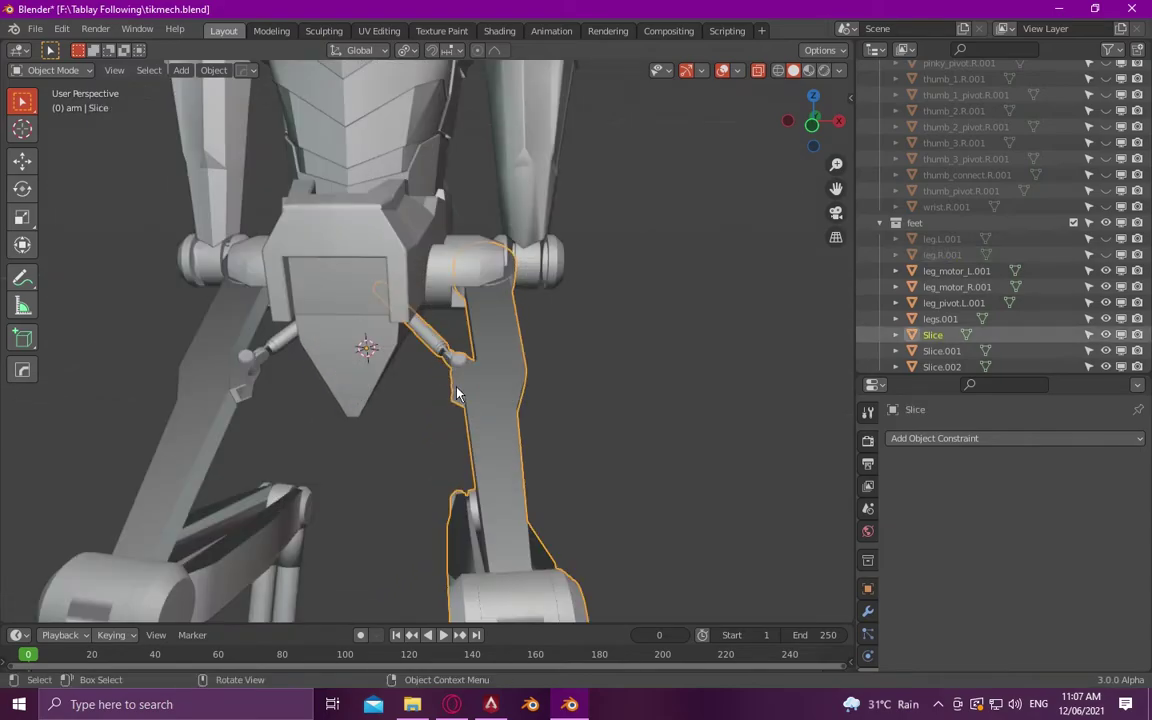
key("Tab")
key("l")
right_click(532, 371)
left_click(463, 500)
key("Tab")
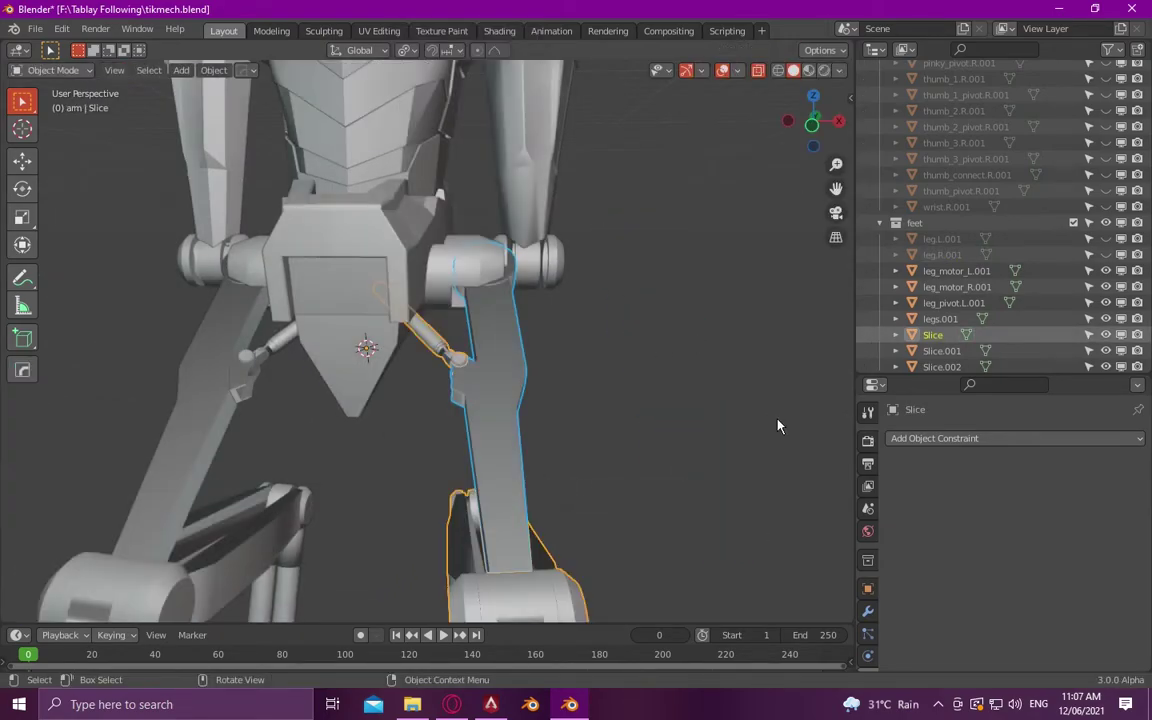
double_click(942, 358)
type("leg_skeleton_L.00")
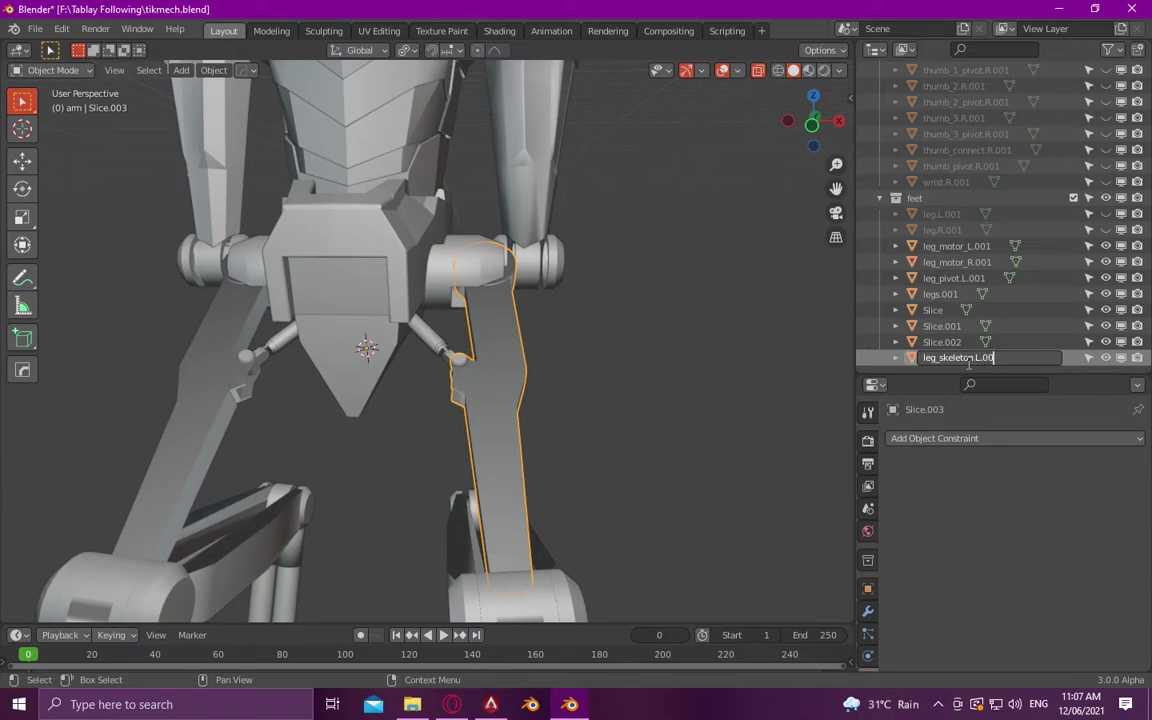
type("1")
key("Return")
- Separate the other leg's strut from legs.001 and name it leg_skeleton.R.001
left_click(195, 372)
key("Tab")
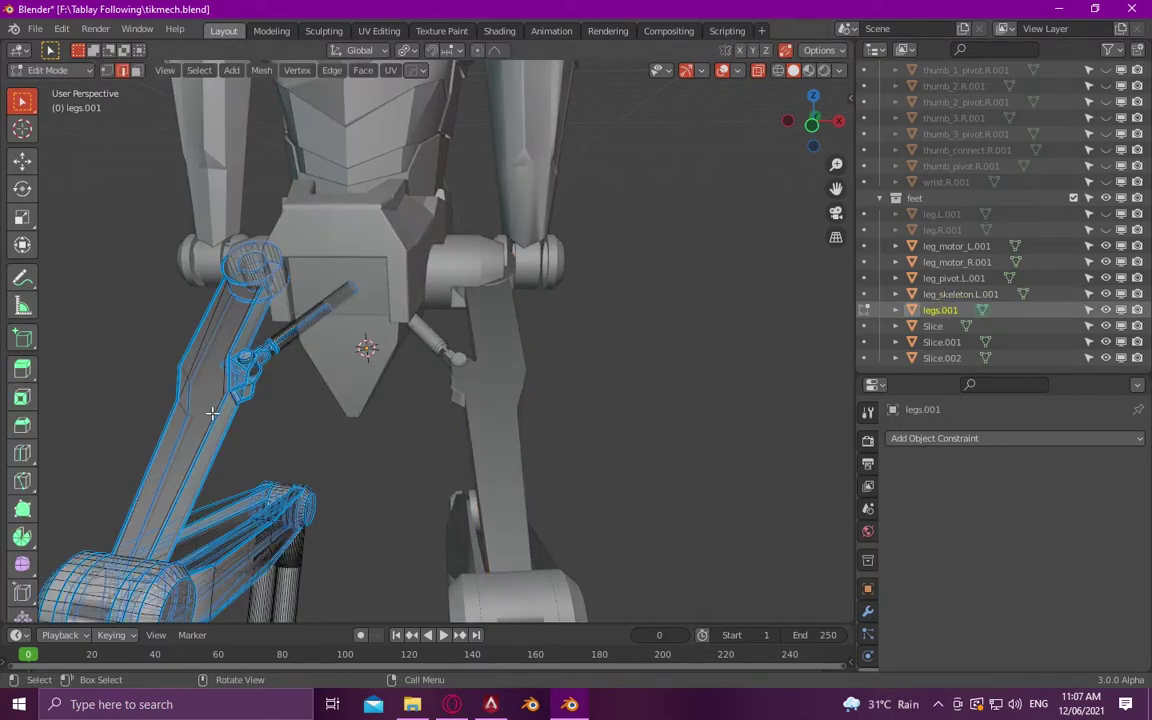
right_click(158, 411)
left_click(158, 411)
key("l")
right_click(165, 480)
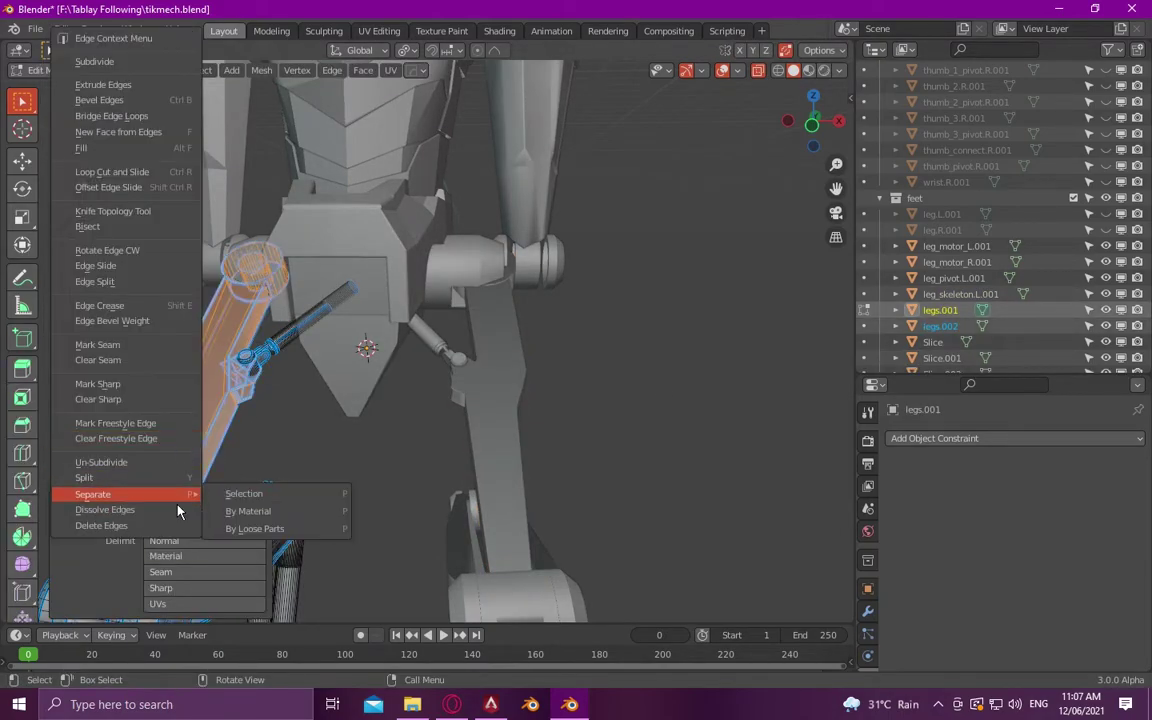
left_click(370, 494)
key("Tab")
left_click(200, 530)
right_click(200, 530)
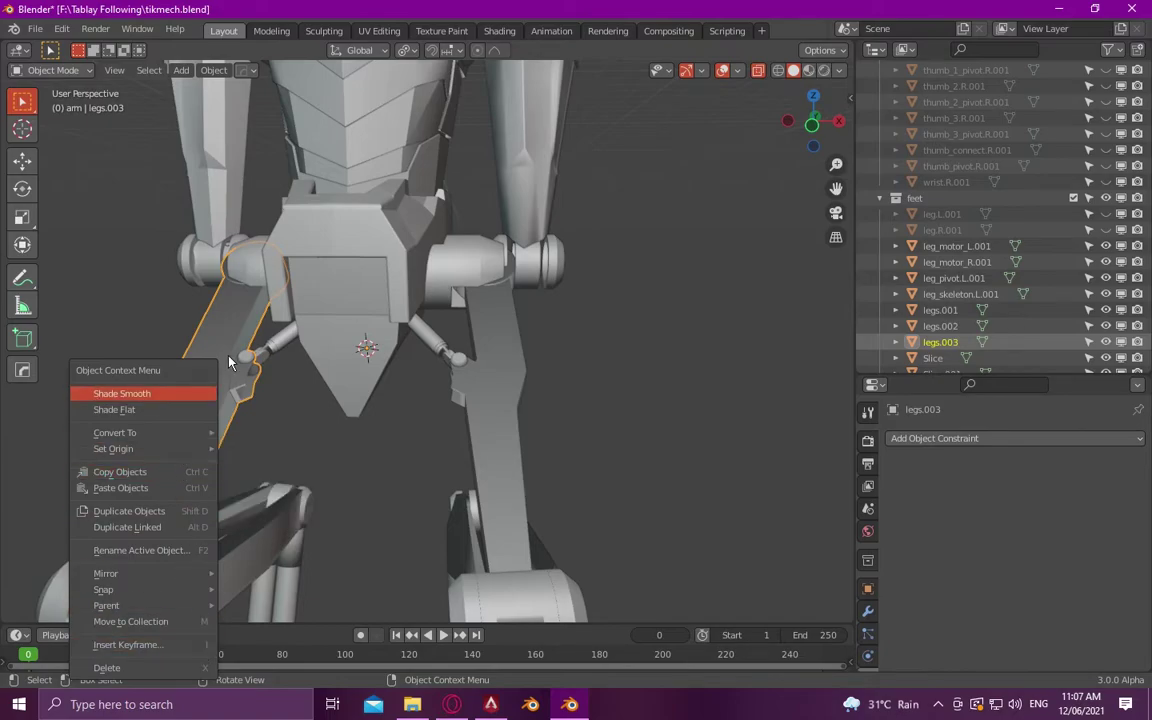
double_click(953, 342)
scroll(953, 347, "down", 1)
type("leg_skeleton")
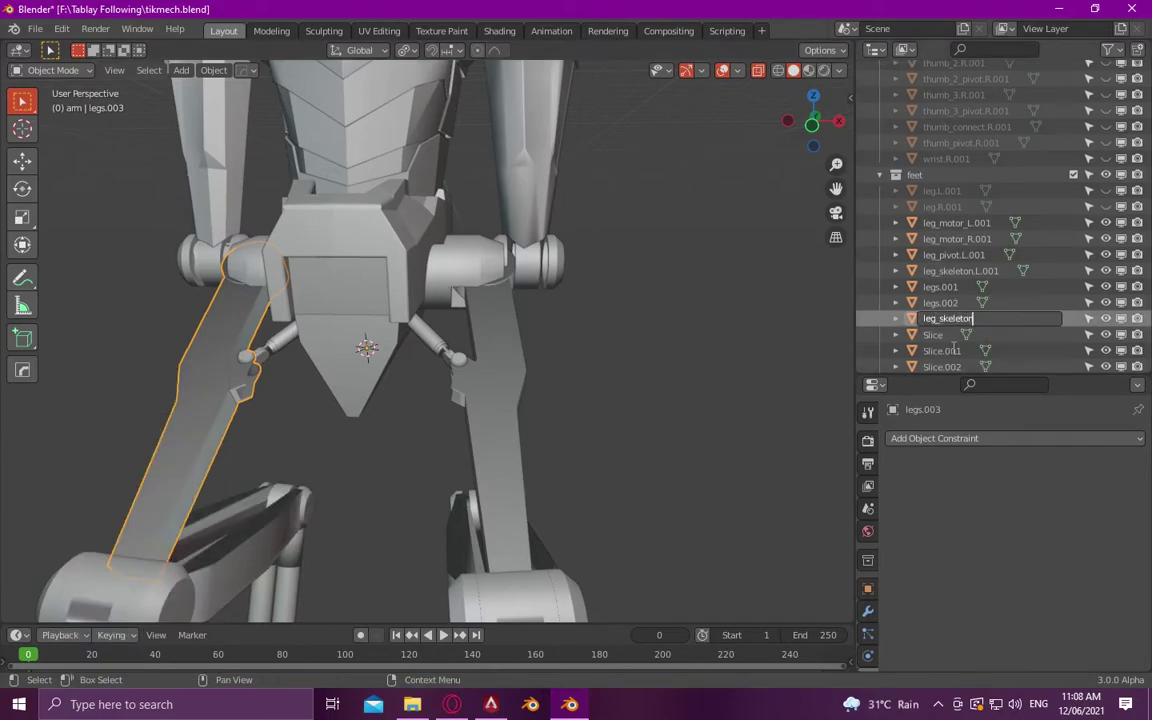
type(".001")
key("Return")
- Select both leg motors, using Select Grouped to gather them
left_click(470, 275)
left_click(460, 282)
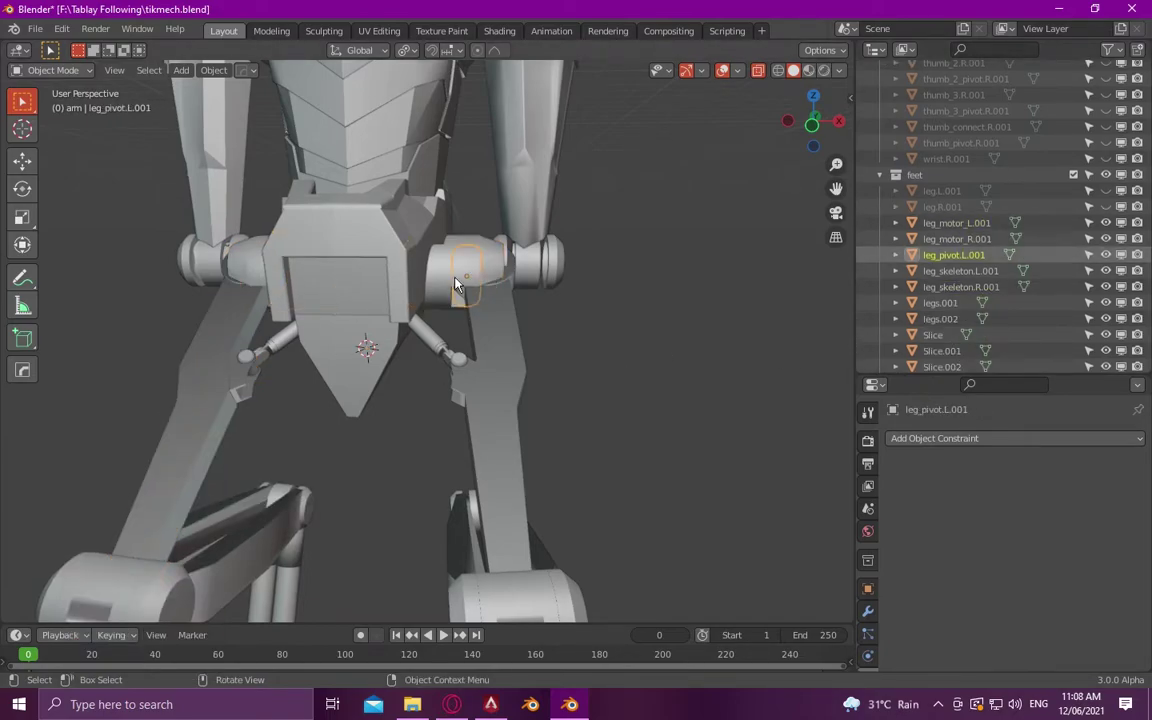
key("shift+g")
left_click(470, 280)
- Hide the leg motors and shift the left leg pivot leg_pivot.L.001 slightly along X
key("h")
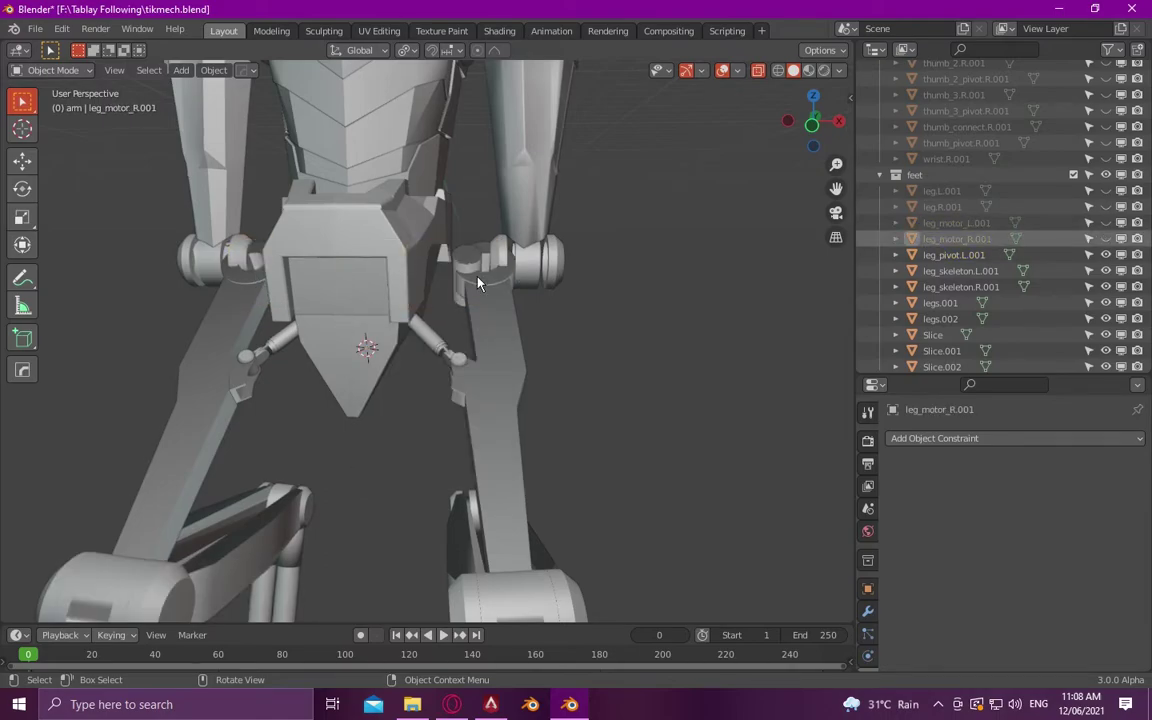
left_click(480, 285)
key("KP_Decimal")
key("g")
key("x")
left_click(500, 310)
mouse_move(500, 310)
middle_mouse_down()
mouse_move(509, 373)
mouse_move(363, 363)
mouse_move(567, 290)
mouse_move(463, 355)
mouse_move(479, 271)
middle_mouse_up()
- Nudge the left leg pivot ring along its local Y axis
key("g")
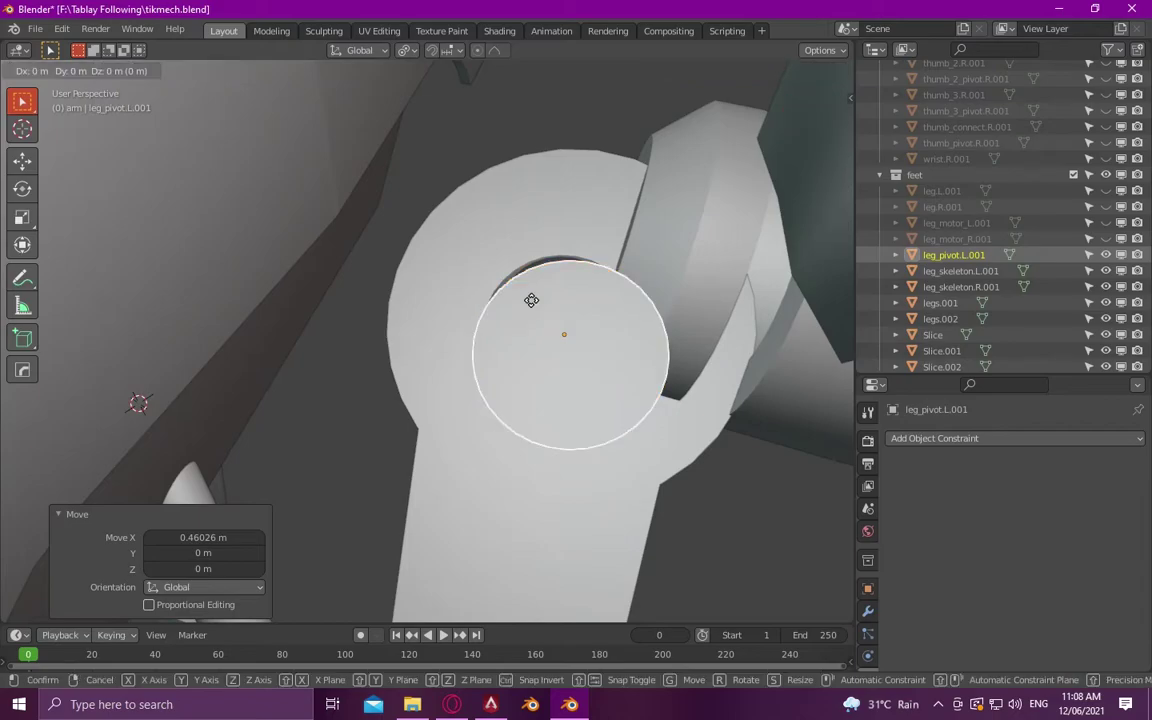
key("y")
key("y")
left_click(558, 357)
mouse_move(558, 357)
middle_mouse_down()
mouse_move(589, 270)
mouse_move(498, 322)
middle_mouse_up()
scroll(498, 322, "down", 5)
key("KP_1")
- Duplicate the left pivot ring along X onto the right hip and name it leg_pivot.R.001
key("shift+d")
key("x")
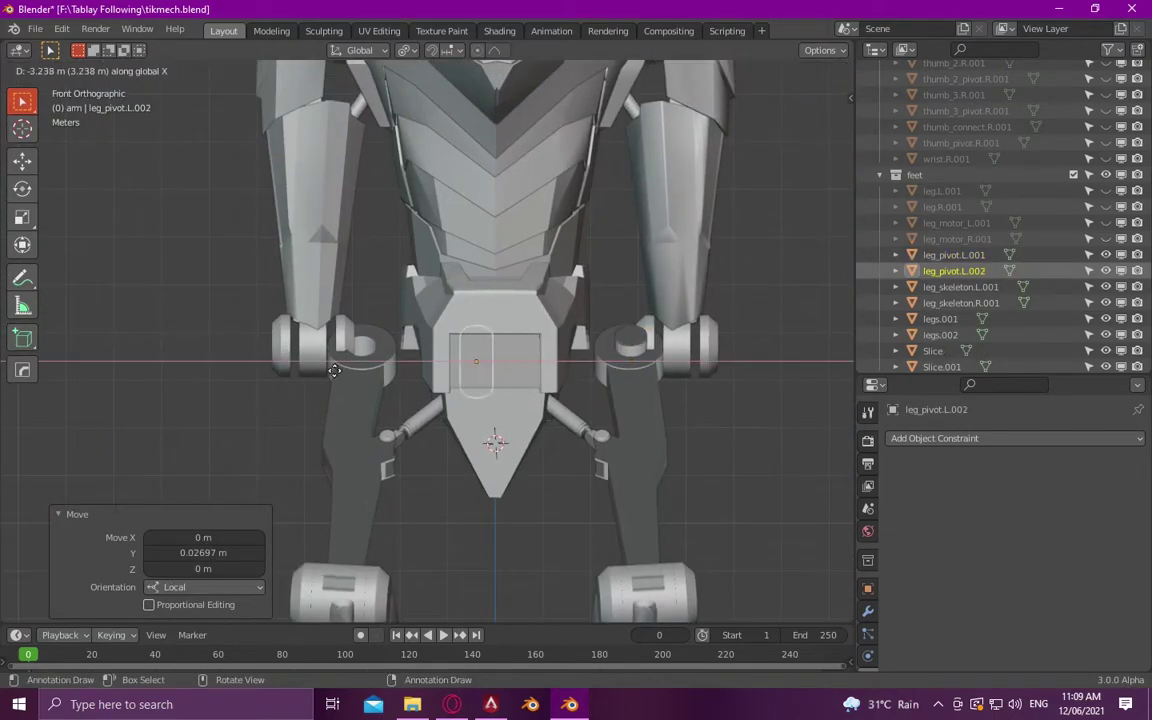
left_click(363, 353)
scroll(363, 353, "up", 2)
mouse_move(363, 353)
middle_mouse_down()
mouse_move(411, 429)
mouse_move(260, 429)
mouse_move(470, 350)
middle_mouse_up()
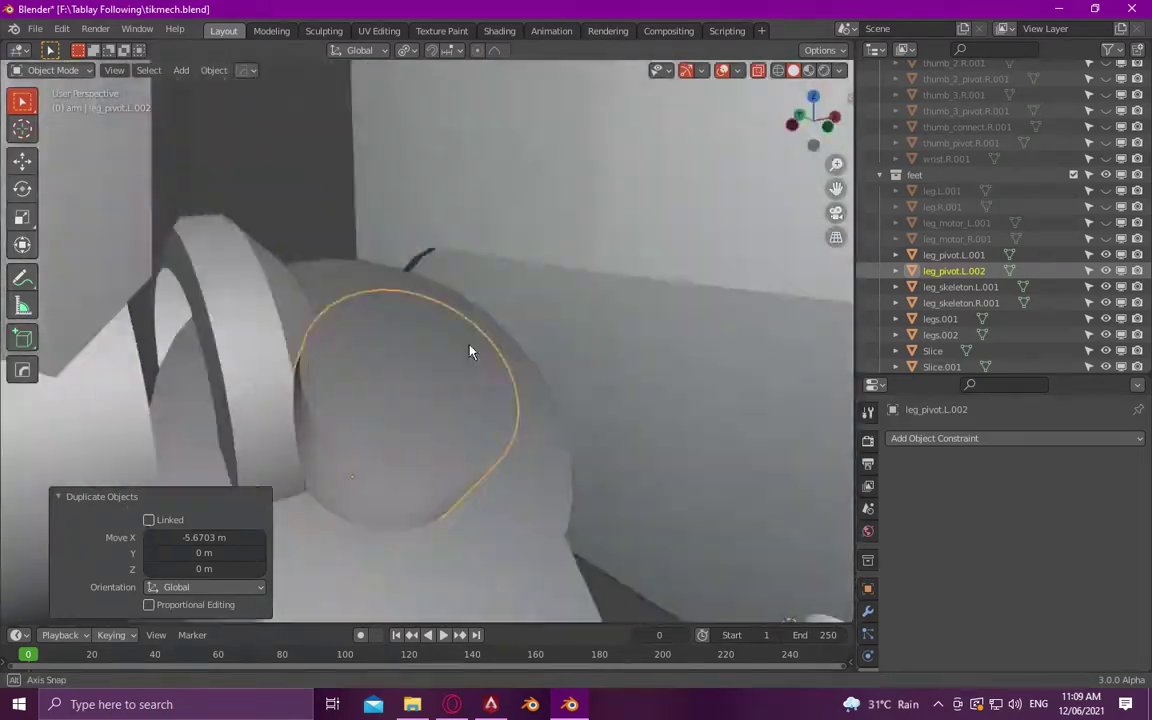
scroll(586, 348, "down", 5)
scroll(960, 290, "down", 1)
double_click(953, 254)
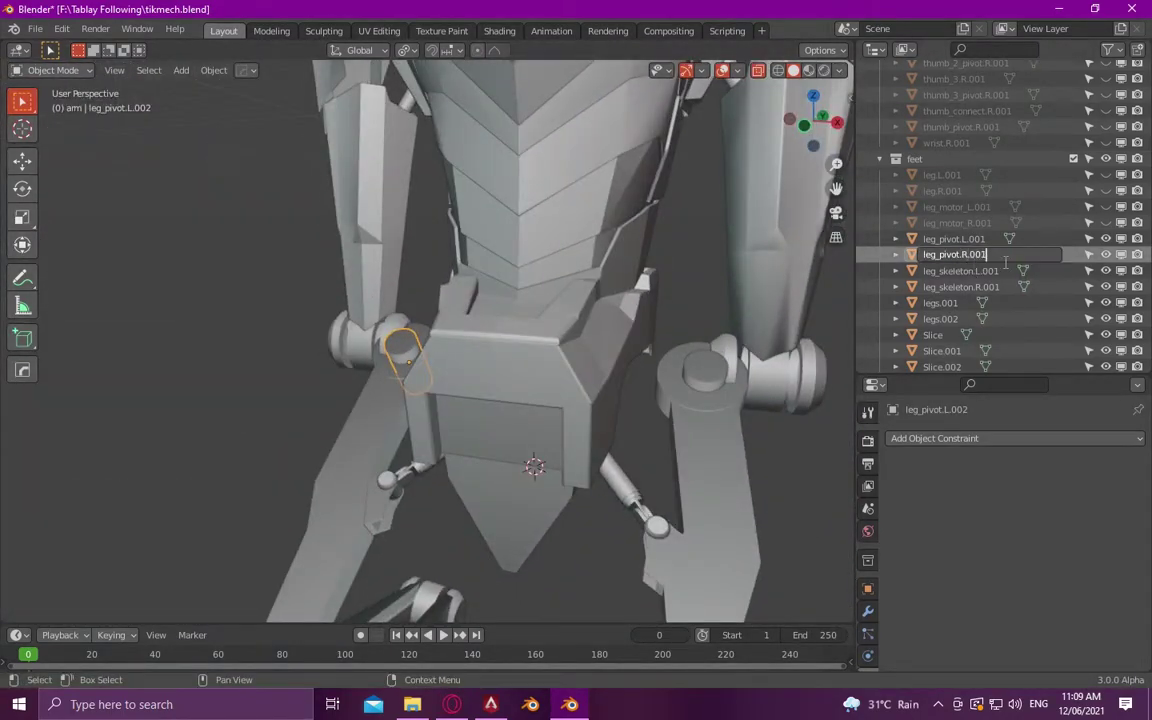
key("Return")
- Select the Slice object holding the hip pistons and enter Edit Mode
middle_click_drag(700, 280, 651, 273)
left_click(689, 300)
key("Tab")
- Separate the linked piston geometry out of Slice into its own object and rename it
key("ctrl+l")
right_click(760, 494)
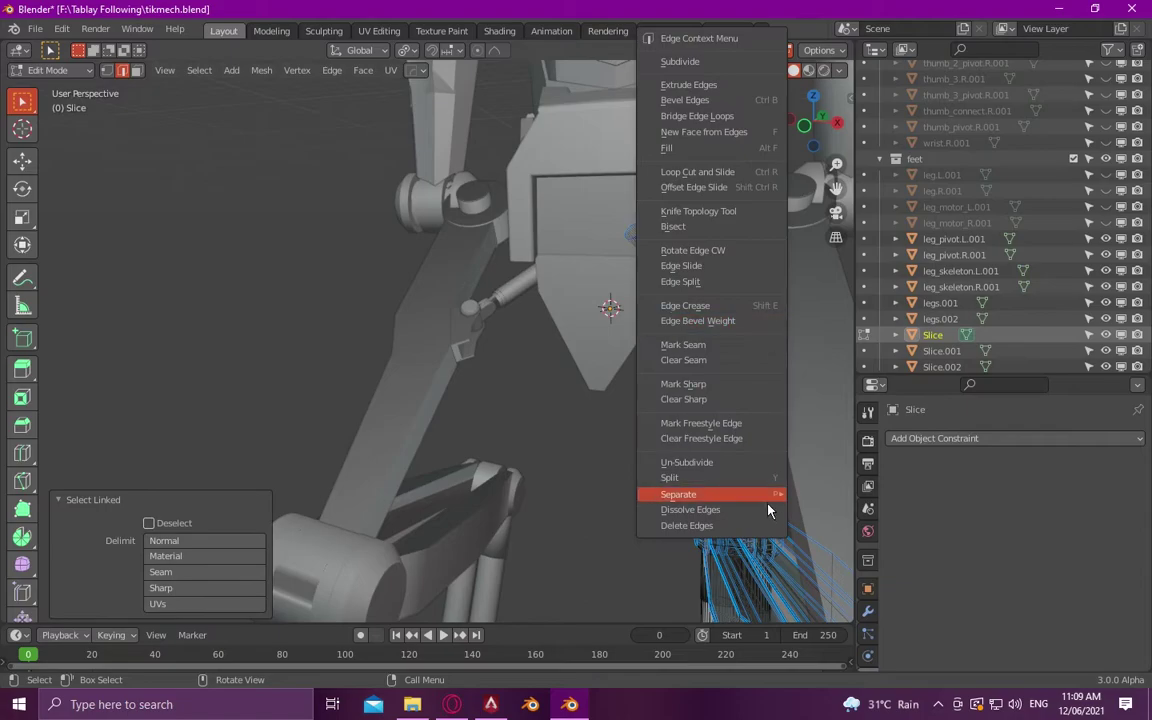
key("Escape")
key("l")
right_click(650, 250)
key("Escape")
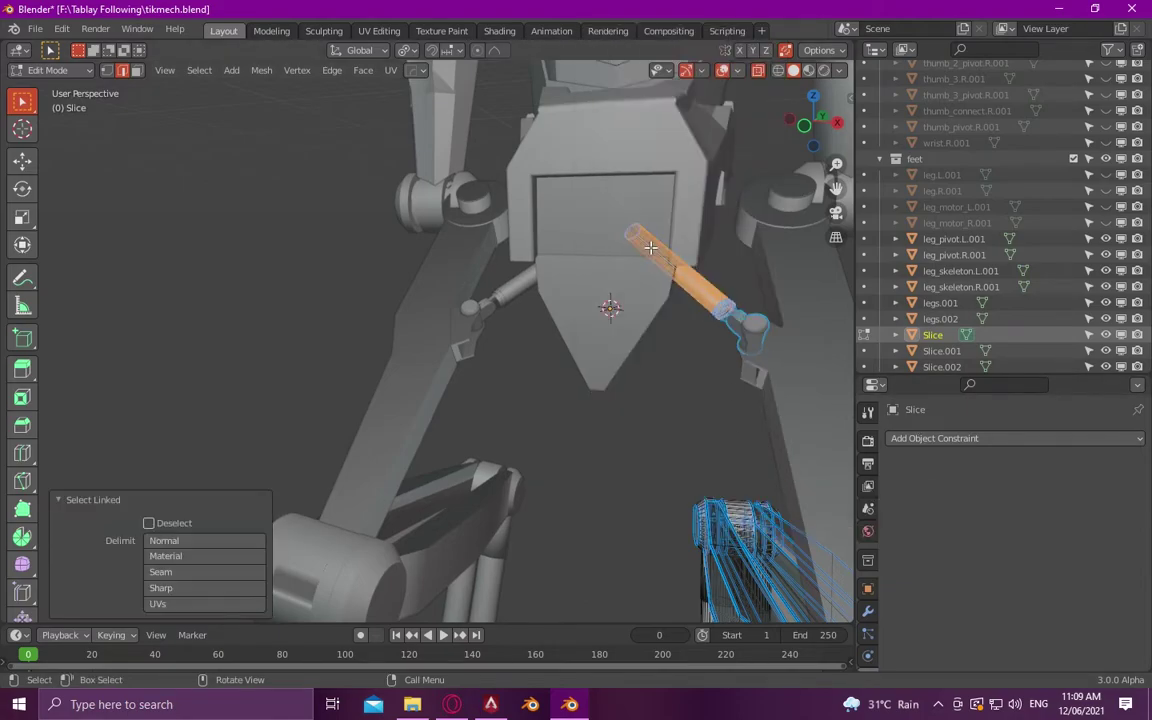
right_click(650, 248)
left_click(715, 494)
key("Tab")
scroll(960, 300, "down", 2)
double_click(942, 325)
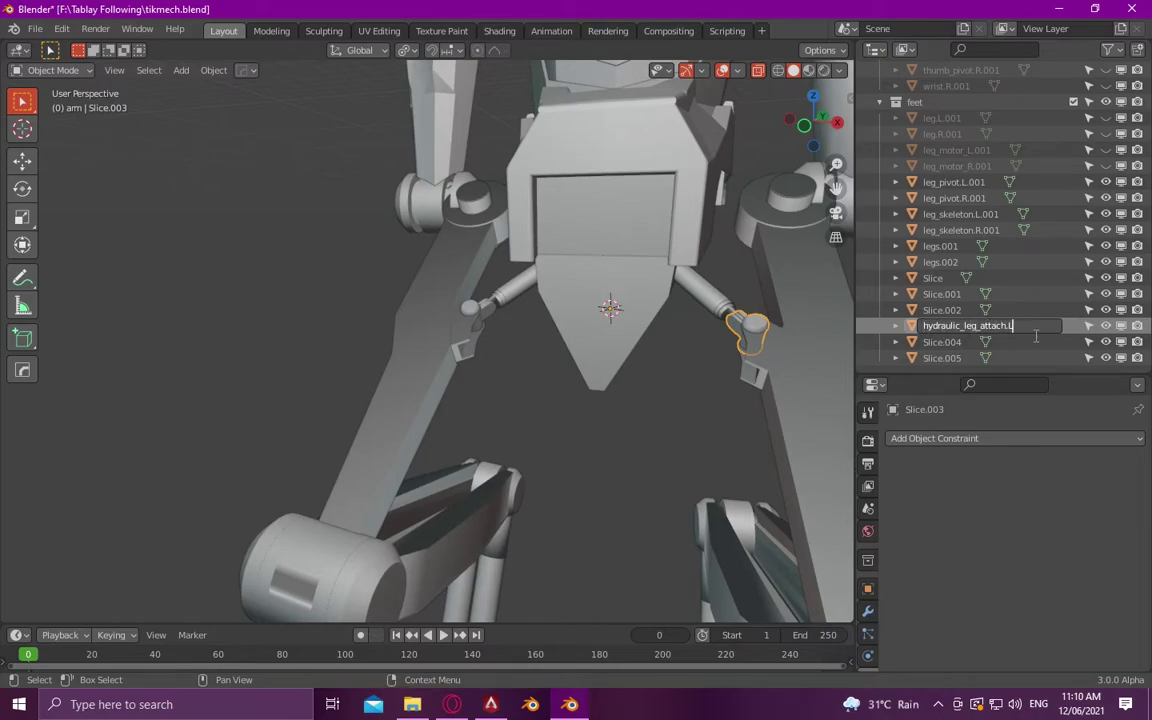
key("Return")
- Separate the two linked piston pieces from legs.001 into new objects
left_click(490, 300)
key("Tab")
key("l")
right_click(525, 295)
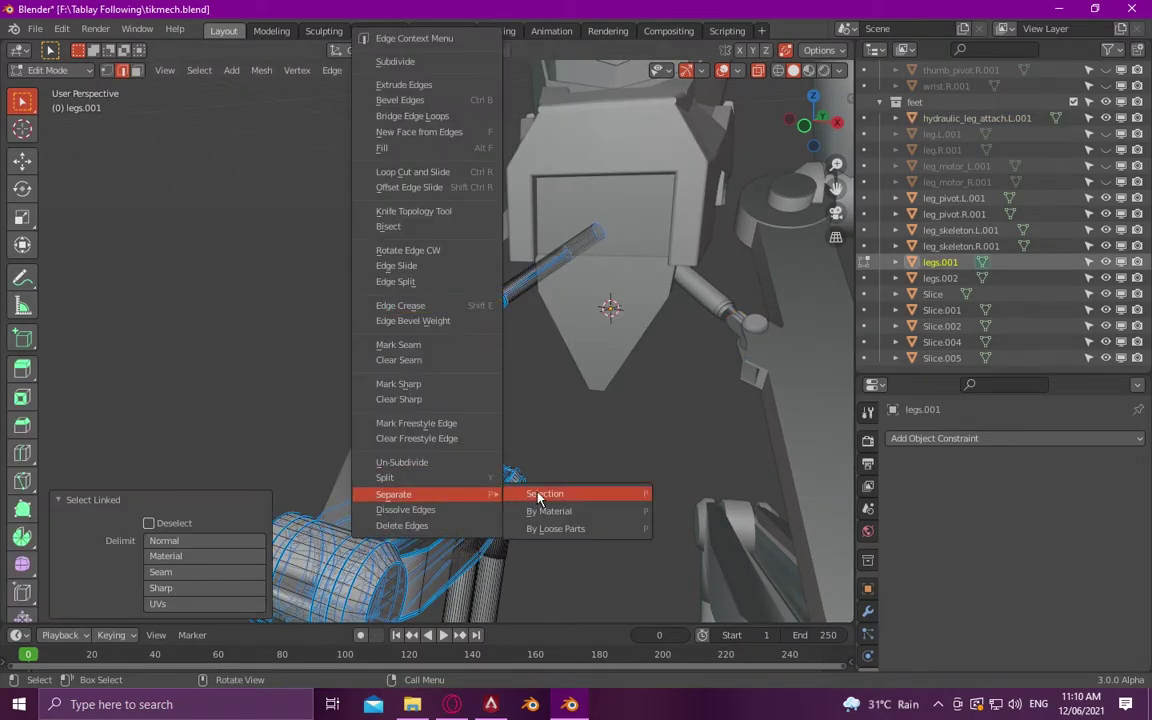
right_click(525, 295)
left_click(604, 493)
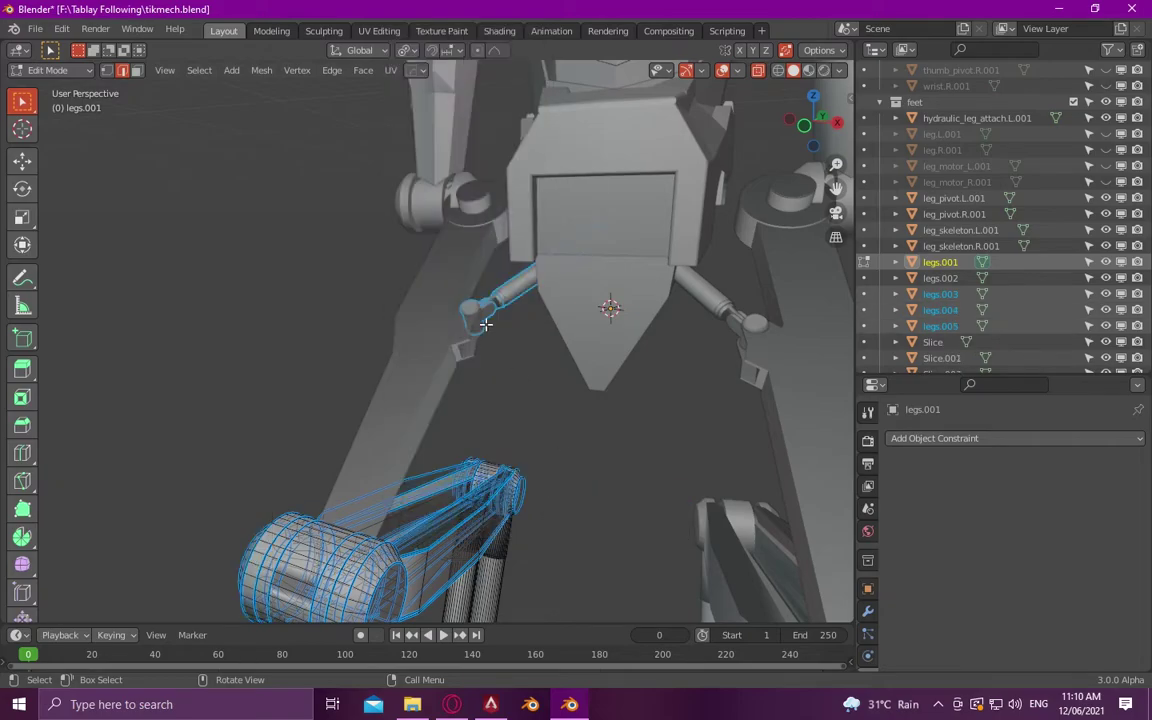
key("Tab")
left_click(940, 294)
- Rename the separated mount pieces with a copied name, committing hydraulic_leg_a.L.001
scroll(956, 311, "down", 2)
double_click(975, 193)
key("ctrl+c")
scroll(960, 250, "down", 3)
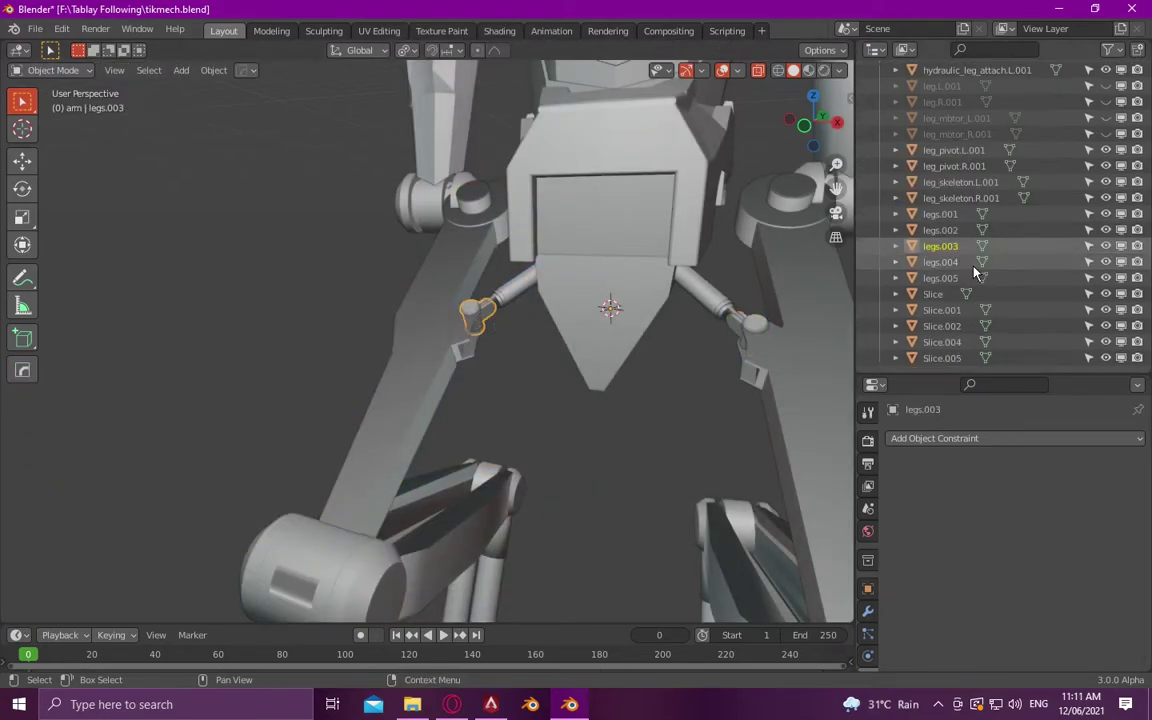
double_click(940, 245)
key("ctrl+v")
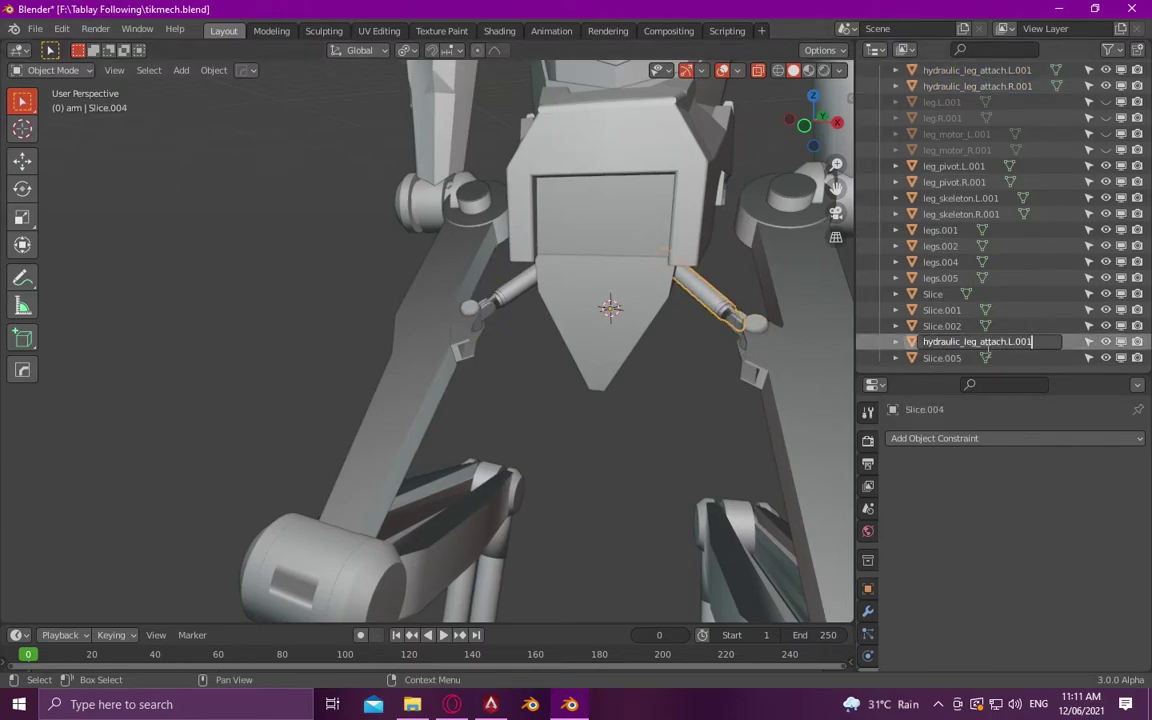
key("Return")
- Rename the Slice.005 and legs.005 piston parts to their hydraulic_leg names
double_click(1012, 358)
key("ctrl+v")
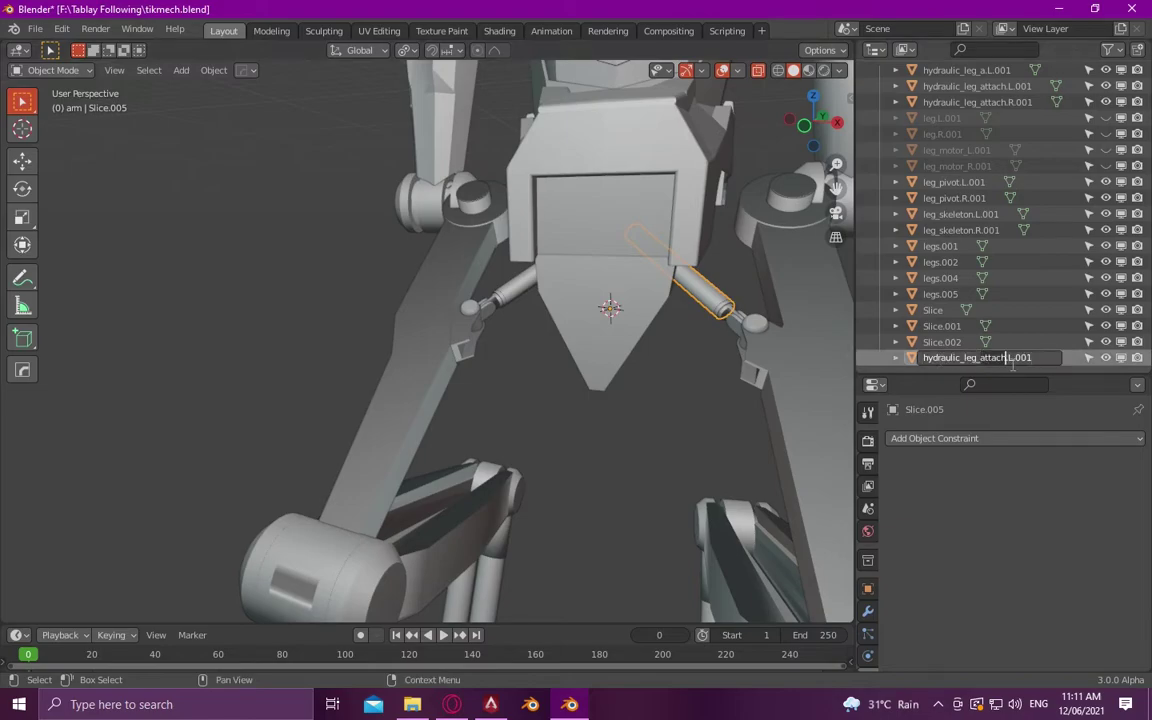
scroll(950, 280, "up", 2)
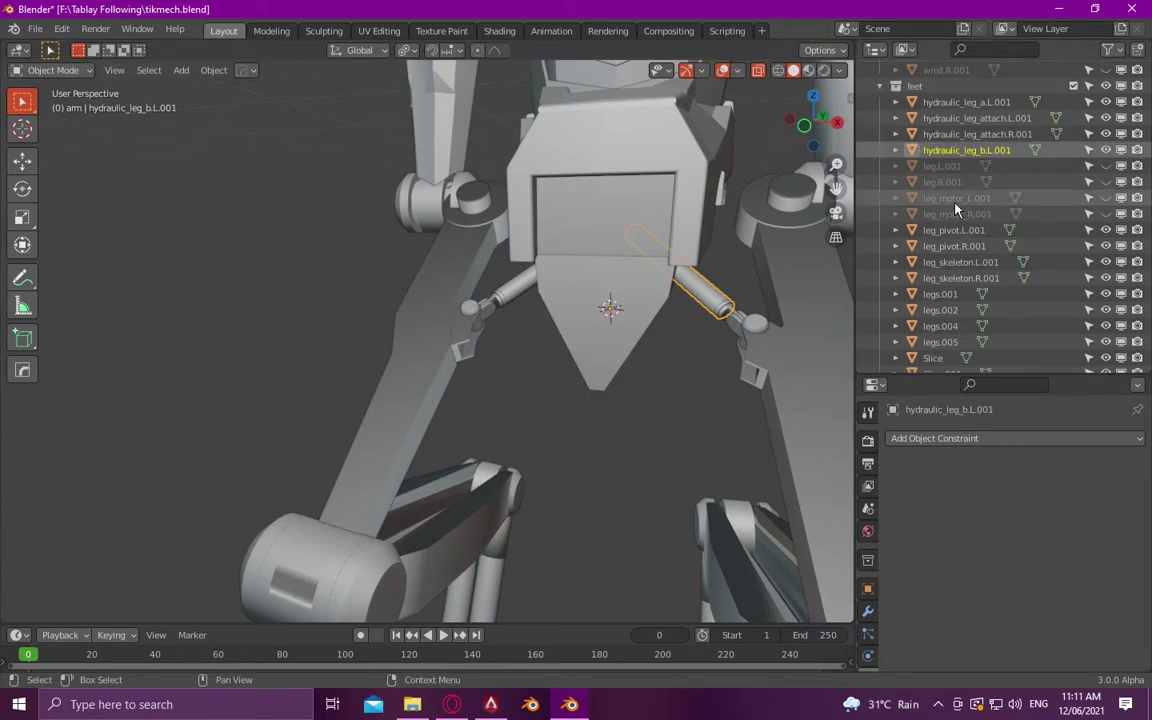
left_click(955, 200)
double_click(940, 341)
scroll(944, 347, "down", 1)
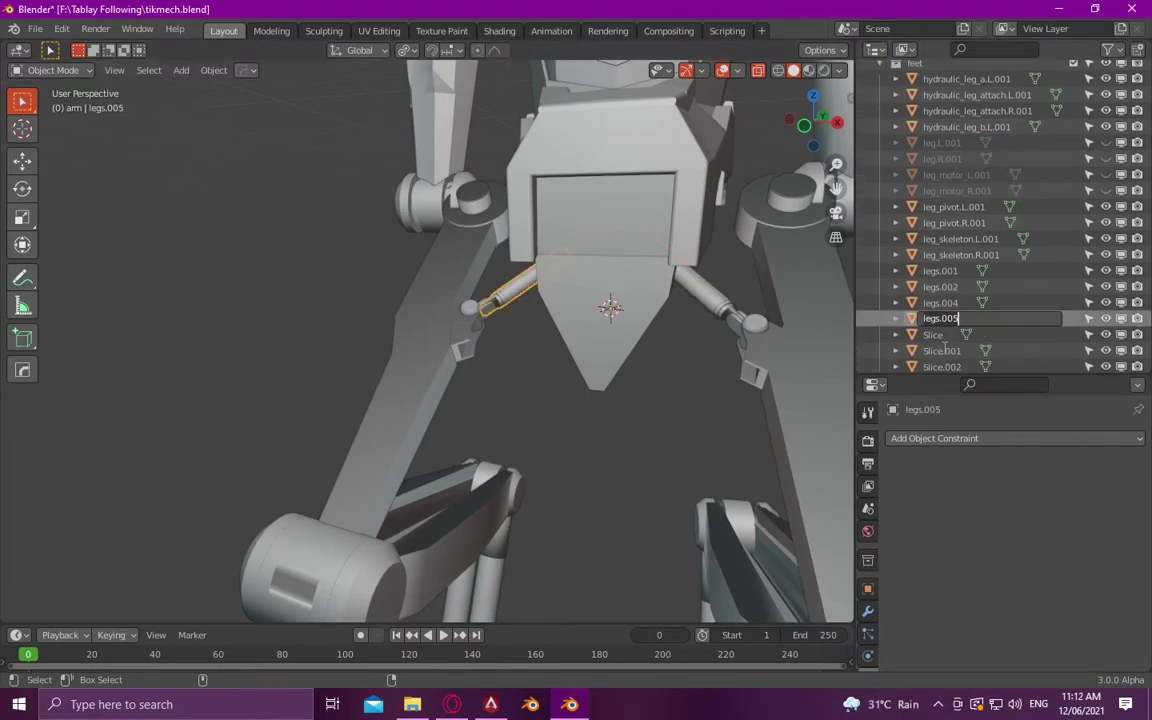
key("Return")
left_click(948, 320)
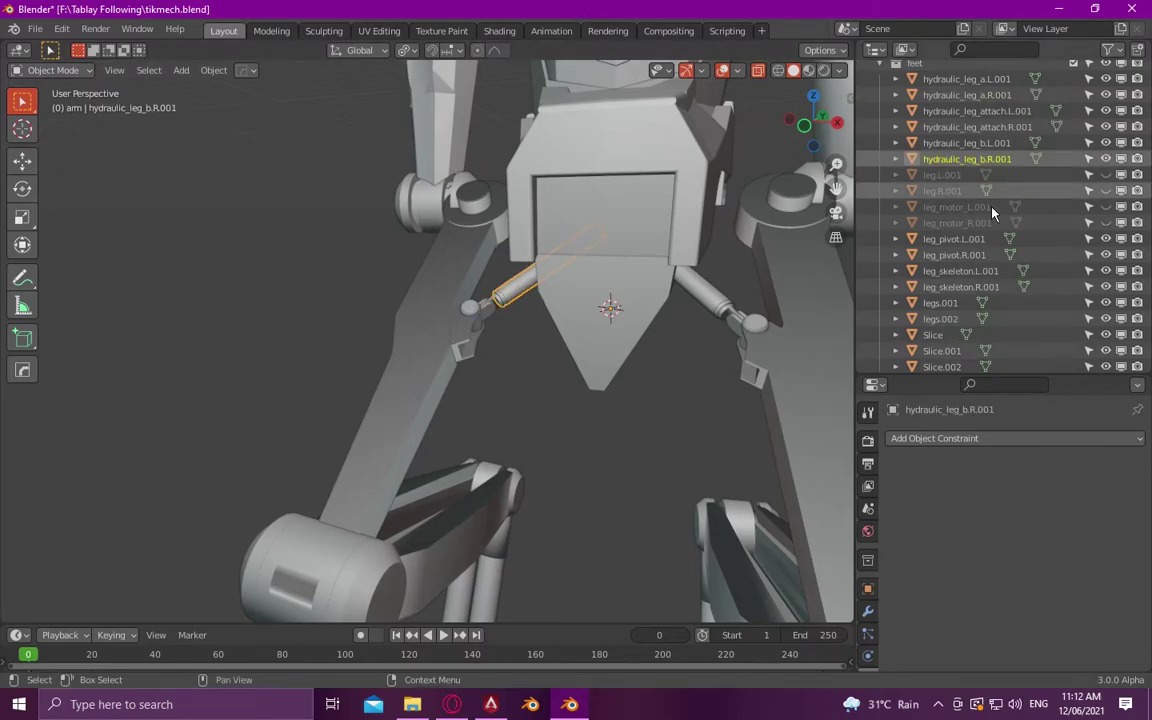
left_click(942, 175)
- Rename the feet collection to limb right and duplicate it as limb right.001
scroll(920, 200, "up", 5)
double_click(941, 208)
type("limb right")
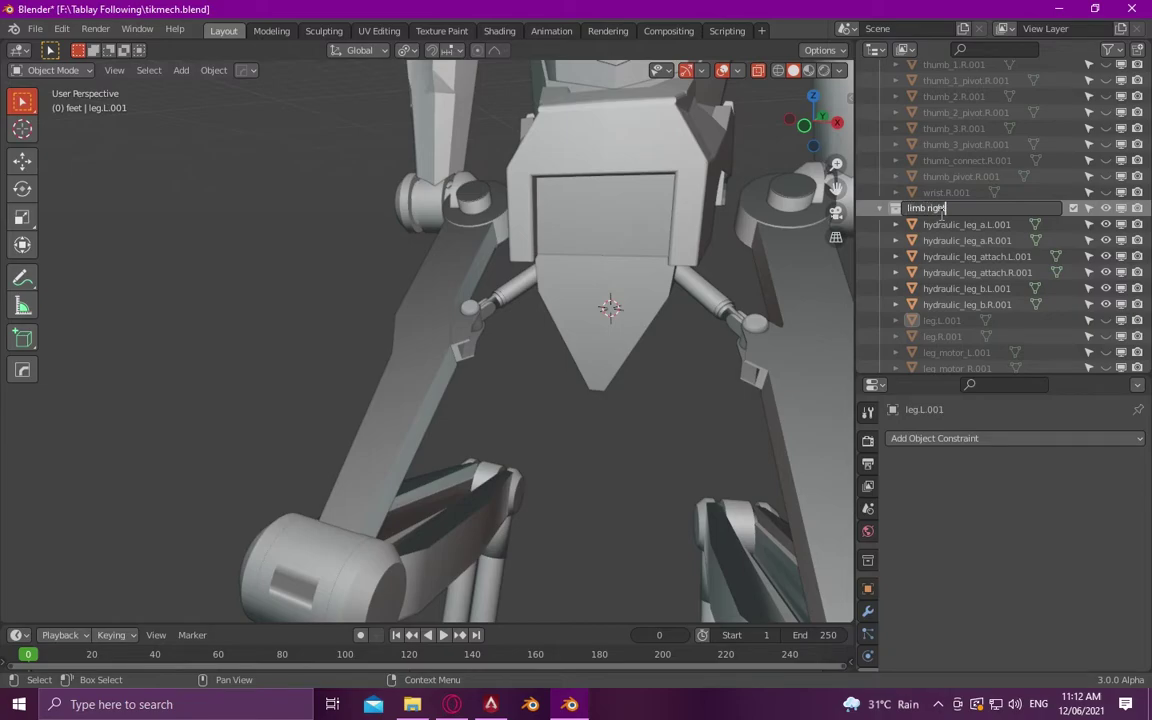
key("Return")
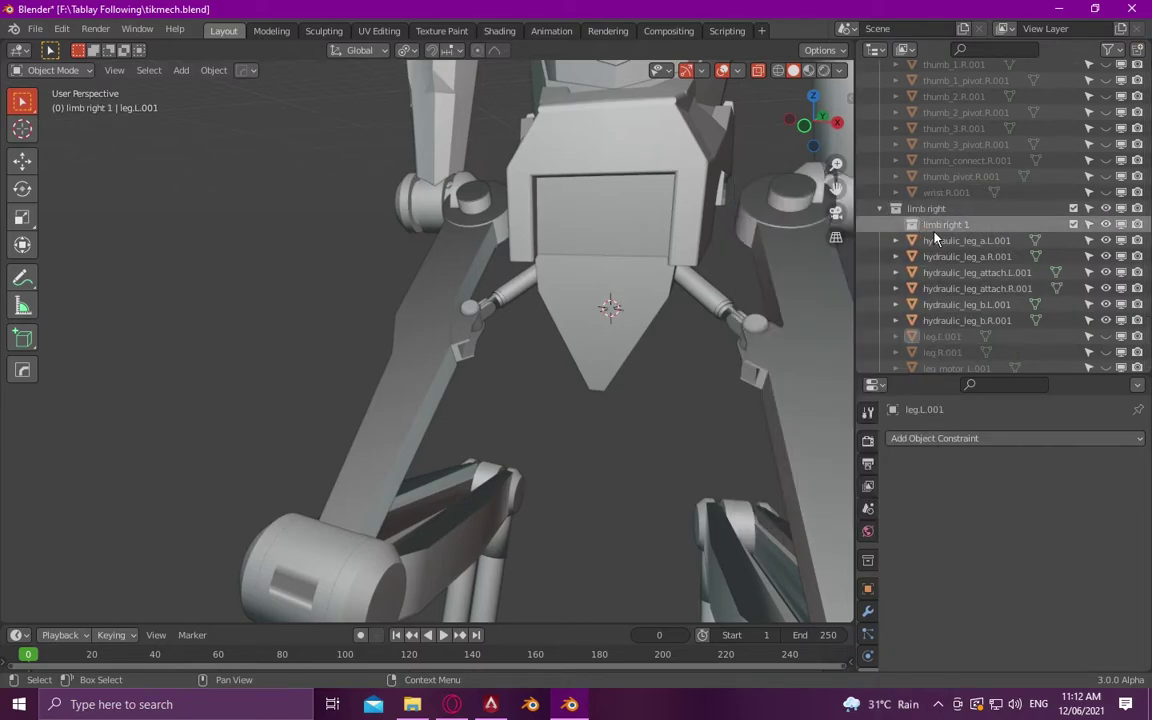
scroll(886, 230, "up", 5)
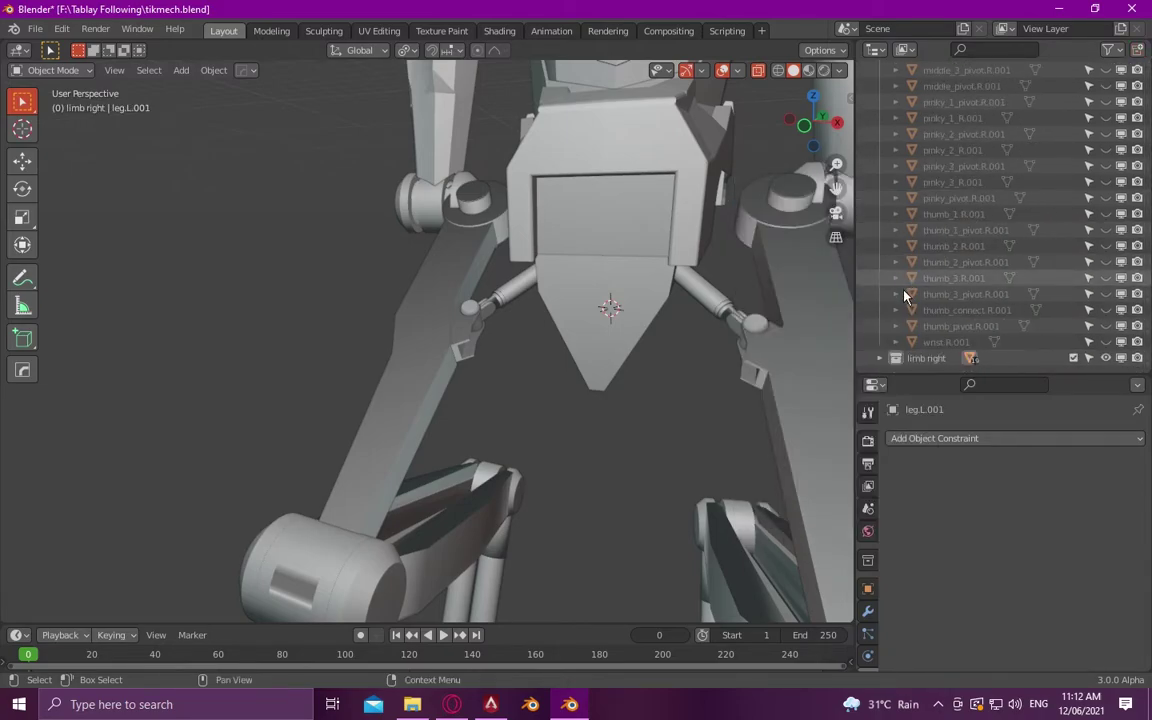
right_click(868, 358)
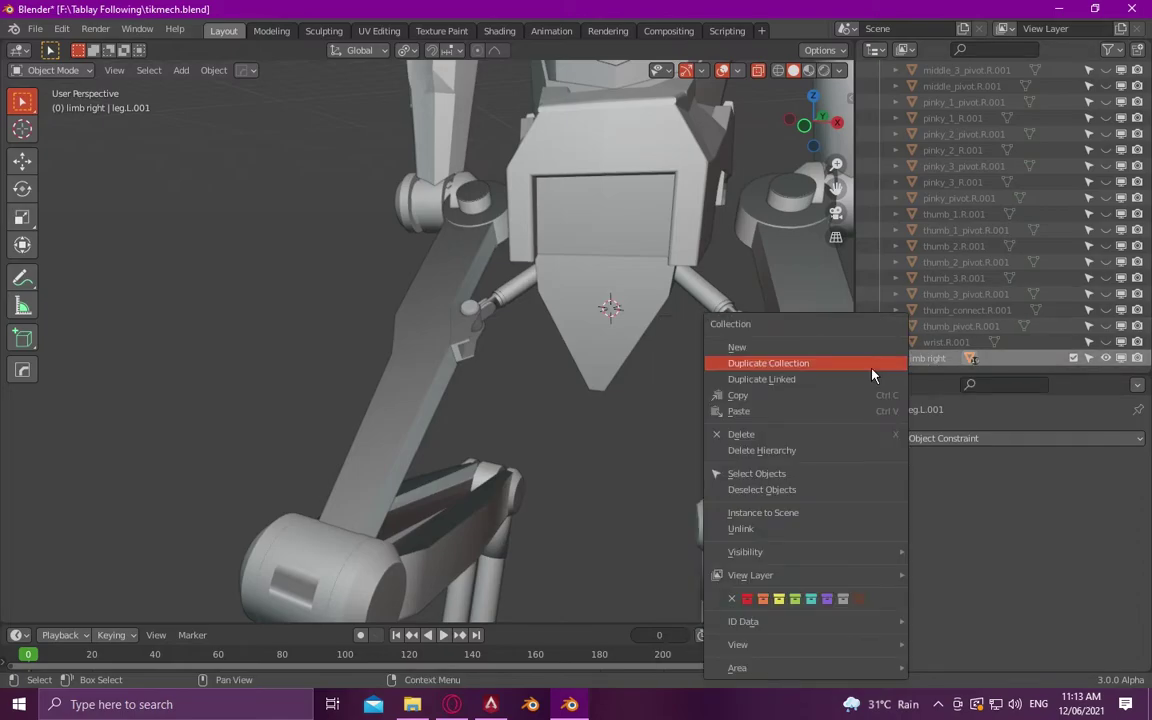
left_click(874, 365)
- Collapse the body collection and expand limb right in the Outliner
scroll(925, 235, "up", 5)
left_click(960, 198)
scroll(694, 311, "down", 3)
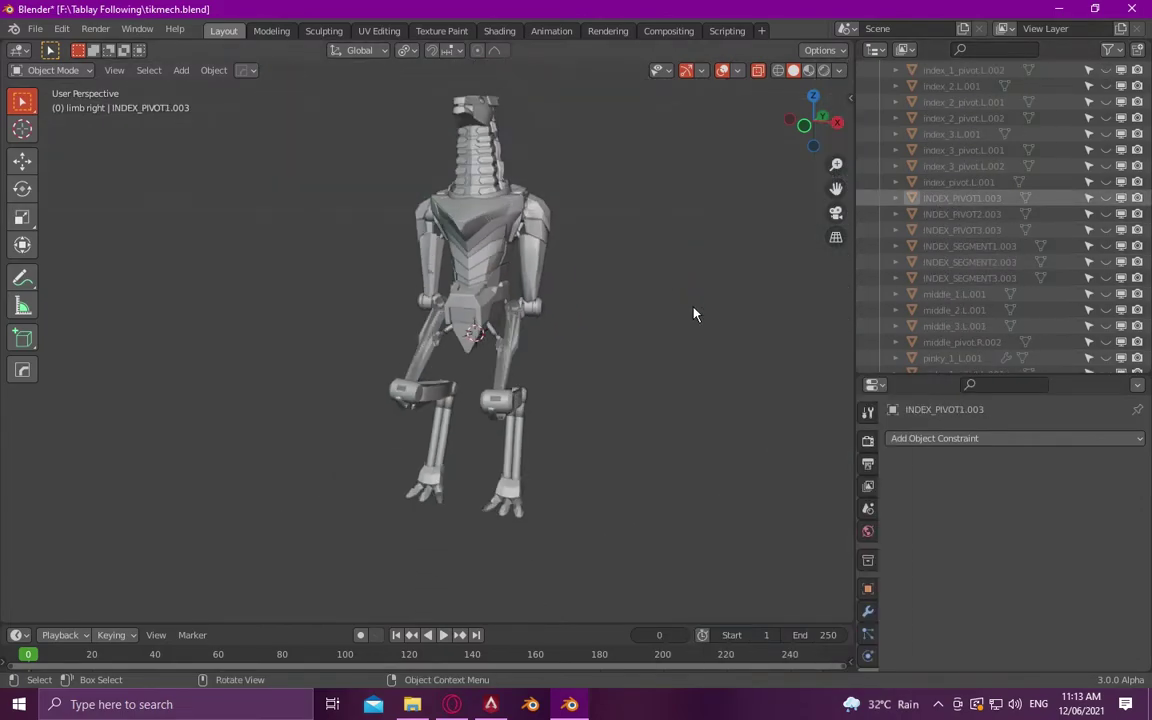
scroll(694, 311, "up", 3)
scroll(886, 200, "up", 5)
left_click(880, 149)
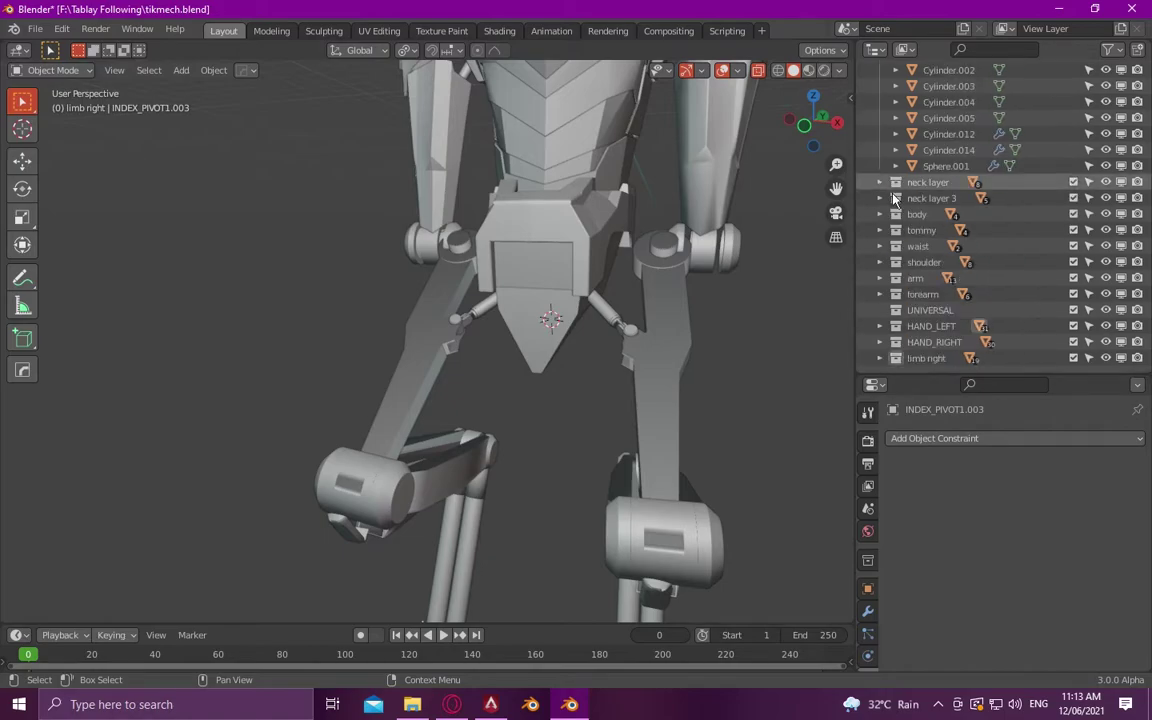
scroll(890, 130, "up", 5)
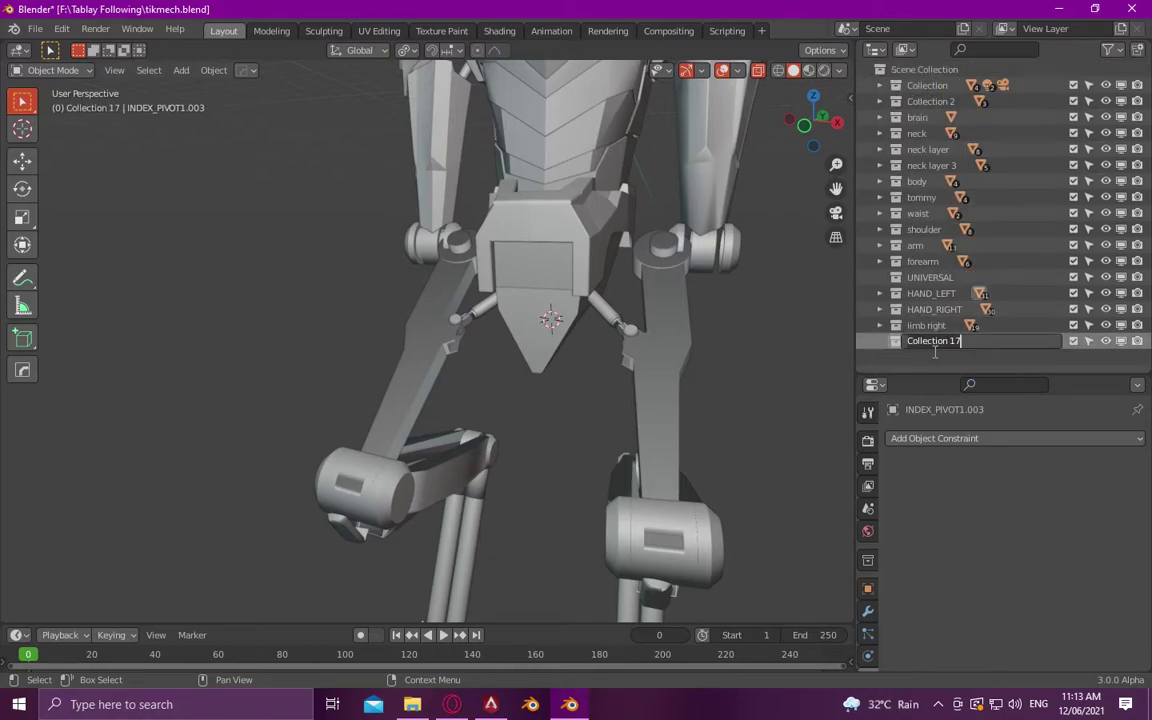
left_click(880, 325)
scroll(950, 300, "down", 4)
- Select the right-side hydraulic pieces, leg_motor_R.001 and leg_skeleton.R.001
left_click(975, 261)
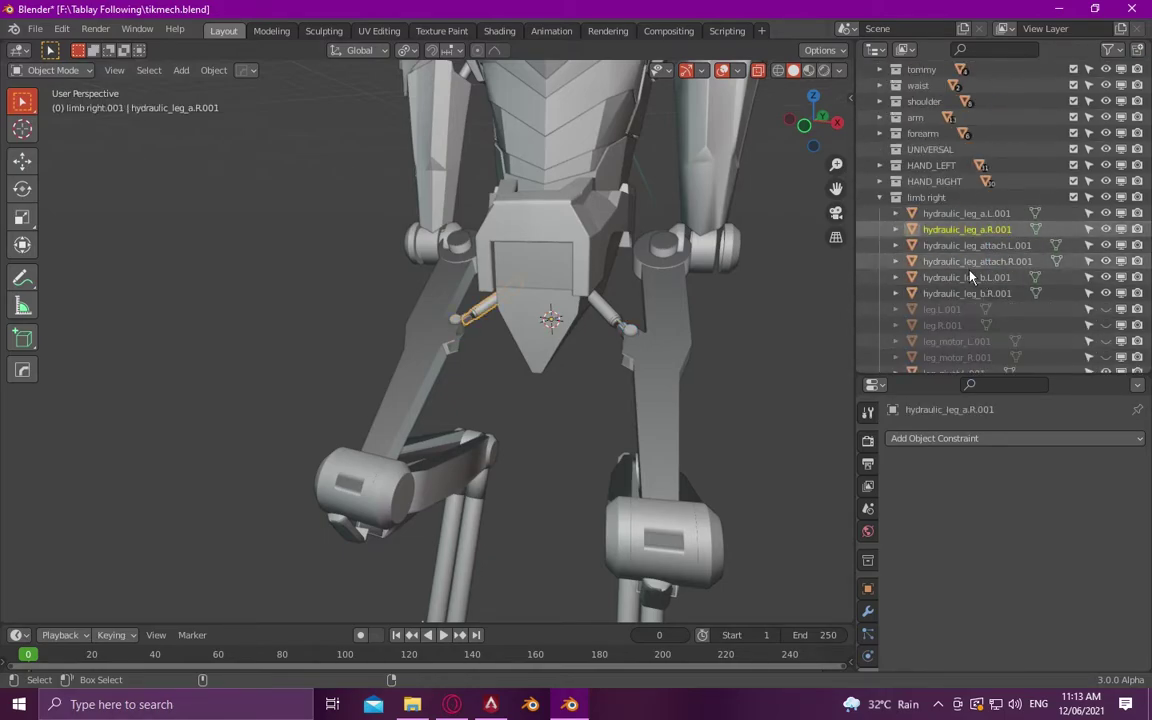
scroll(698, 302, "down", 3)
left_click(960, 357, "ctrl")
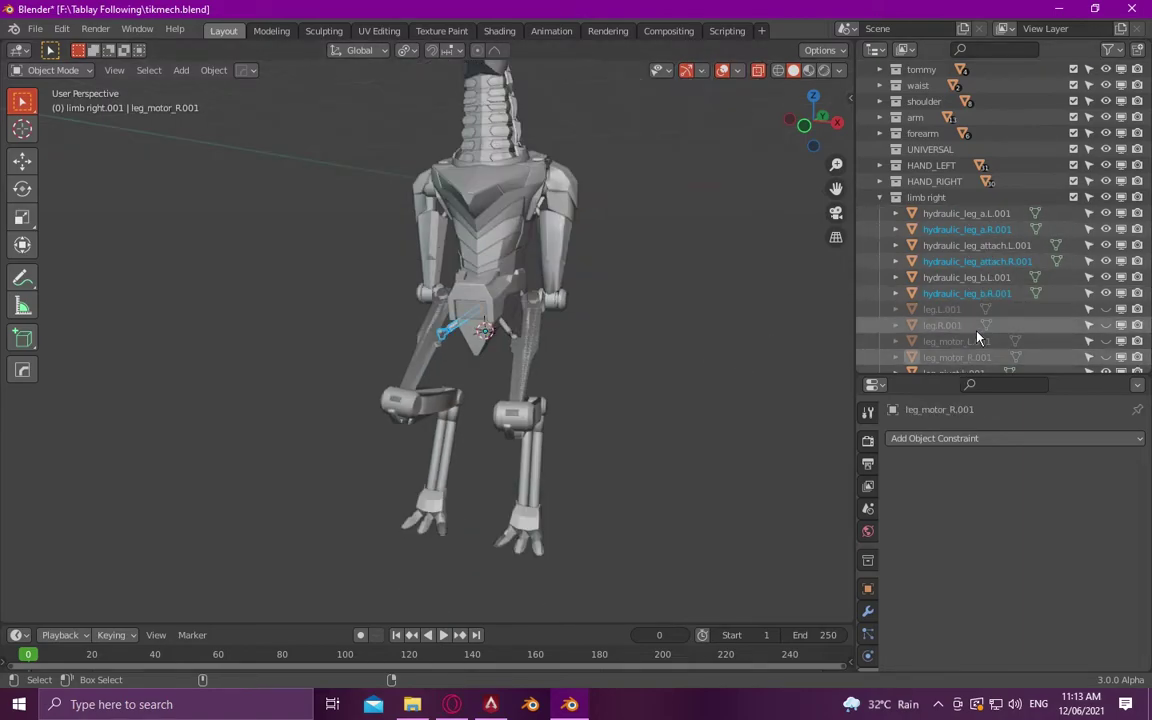
scroll(1003, 318, "down", 2)
left_click(958, 330, "ctrl")
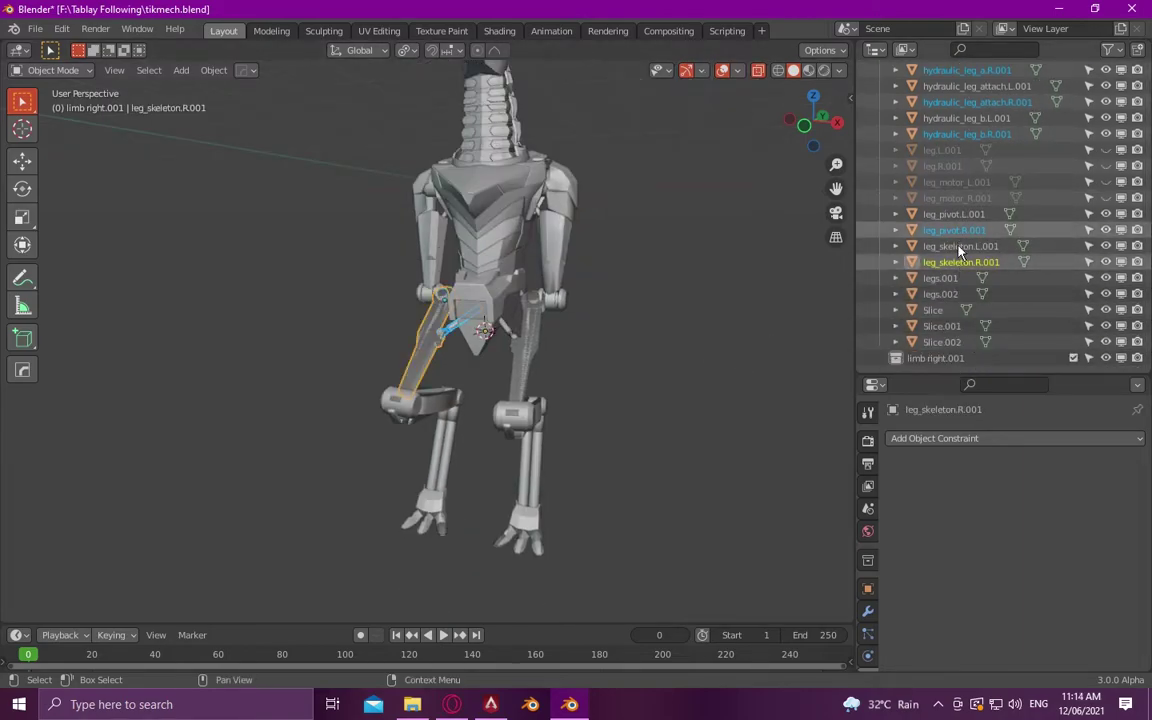
scroll(958, 323, "down", 3)
scroll(476, 351, "up", 5)
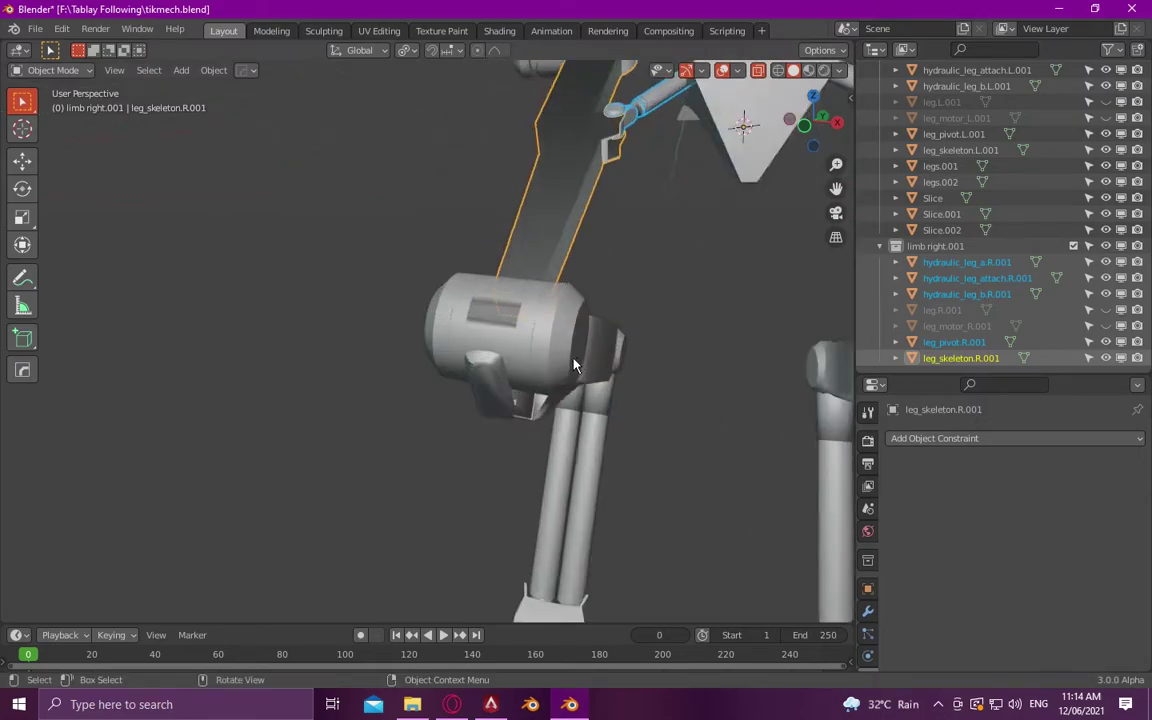
left_click(553, 368)
- Separate a linked part of the lower leg mesh into its own object, legs.003
mouse_move(553, 368)
middle_mouse_down()
mouse_move(613, 344)
mouse_move(620, 360)
mouse_move(653, 369)
mouse_move(614, 406)
middle_mouse_up()
left_click(585, 350)
key("Tab")
key("l")
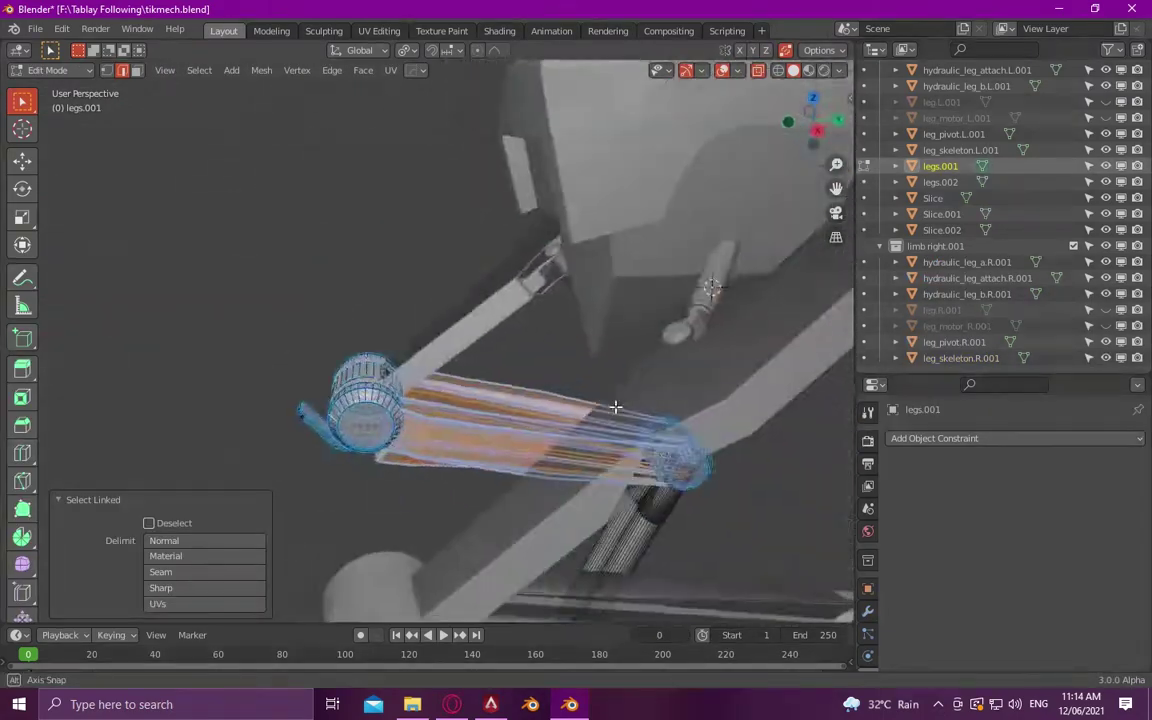
key("g")
key("Escape")
key("g")
key("Escape")
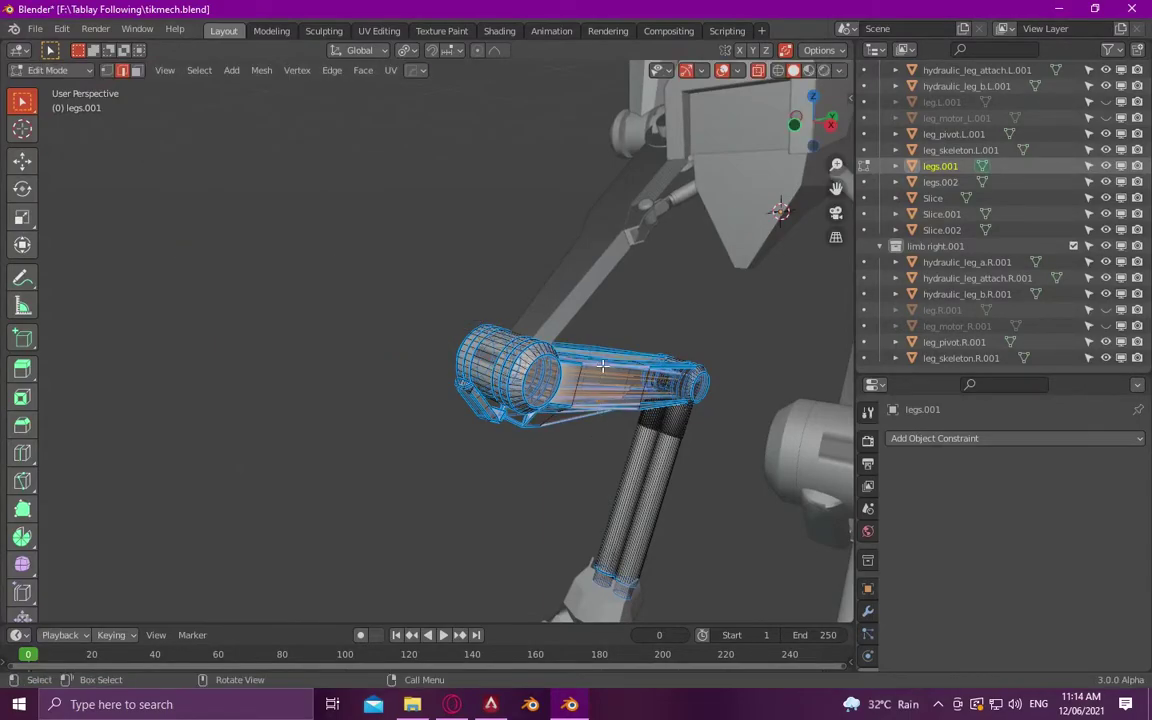
right_click(595, 365)
key("Escape")
key("p")
key("Return")
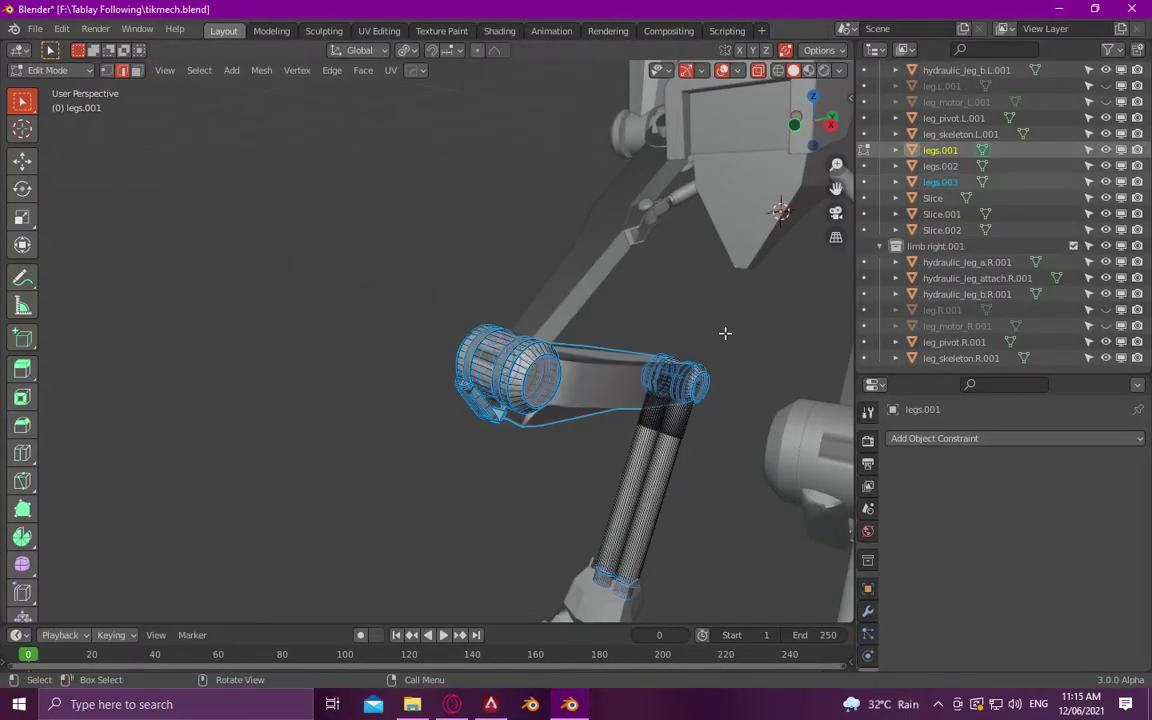
- Hide the separated piece and split the leg cylinder off as legs.004
key("Tab")
key("Tab")
key("Tab")
key("h")
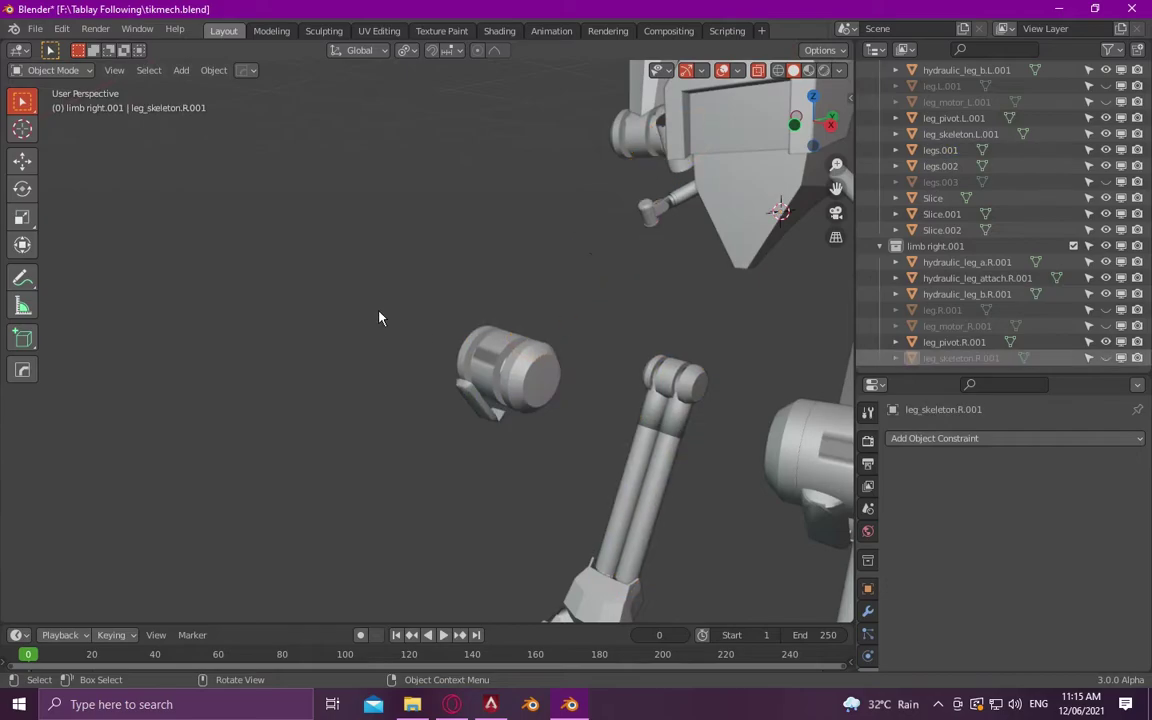
left_click(521, 391)
key("Tab")
key("l")
key("p")
key("Return")
- Box-select the lower-leg cylinder with its linked geometry and separate it into its own object
scroll(521, 391, "down", 3)
scroll(591, 348, "up", 3)
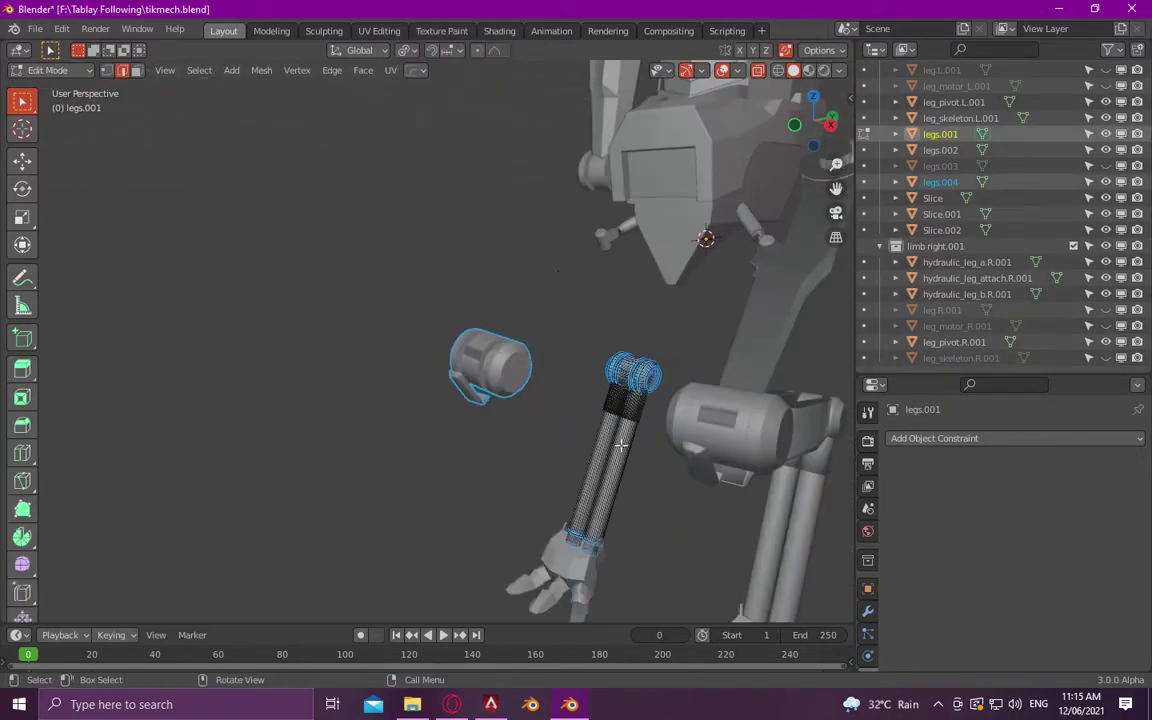
left_click_drag(555, 405, 620, 453)
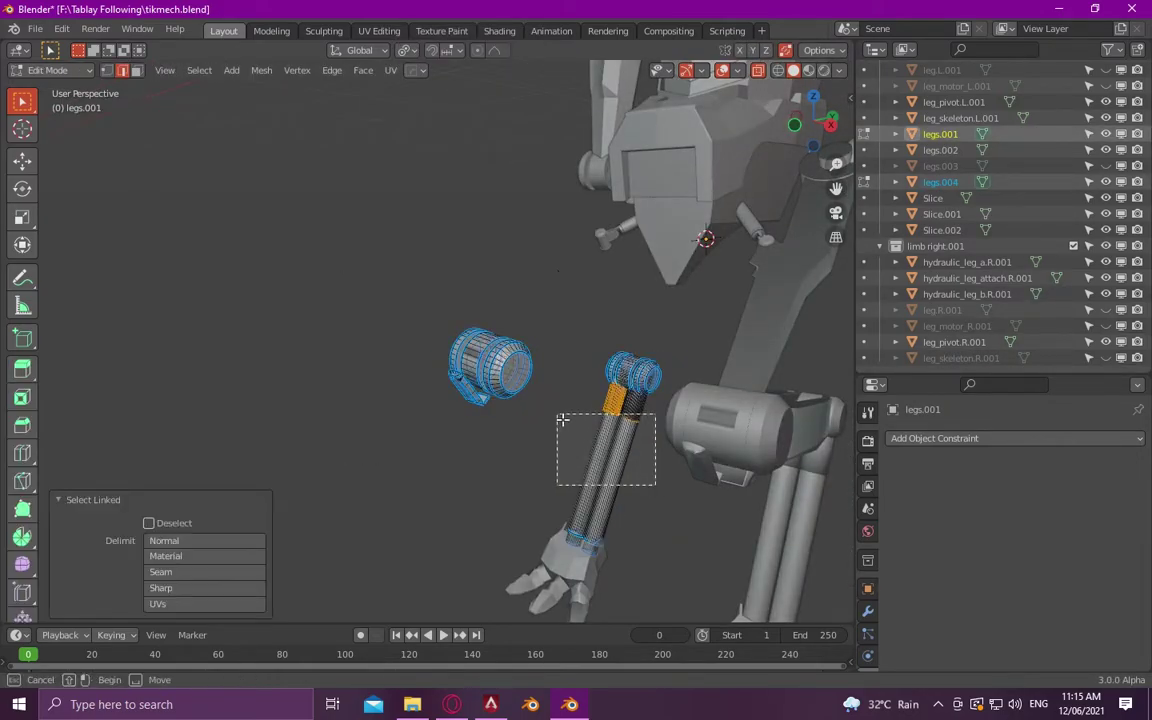
left_click_drag(562, 420, 565, 425)
scroll(600, 420, "up", 5)
scroll(640, 411, "down", 2)
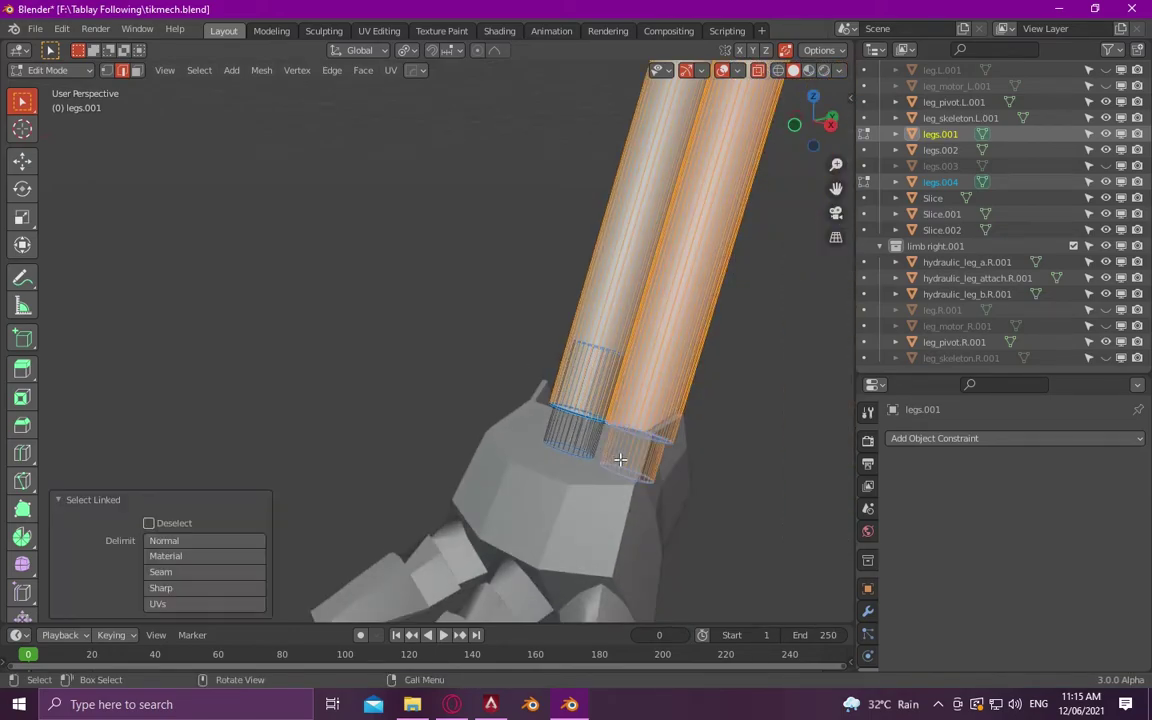
key("l")
scroll(600, 430, "down", 3)
right_click(534, 494)
left_click(635, 494)
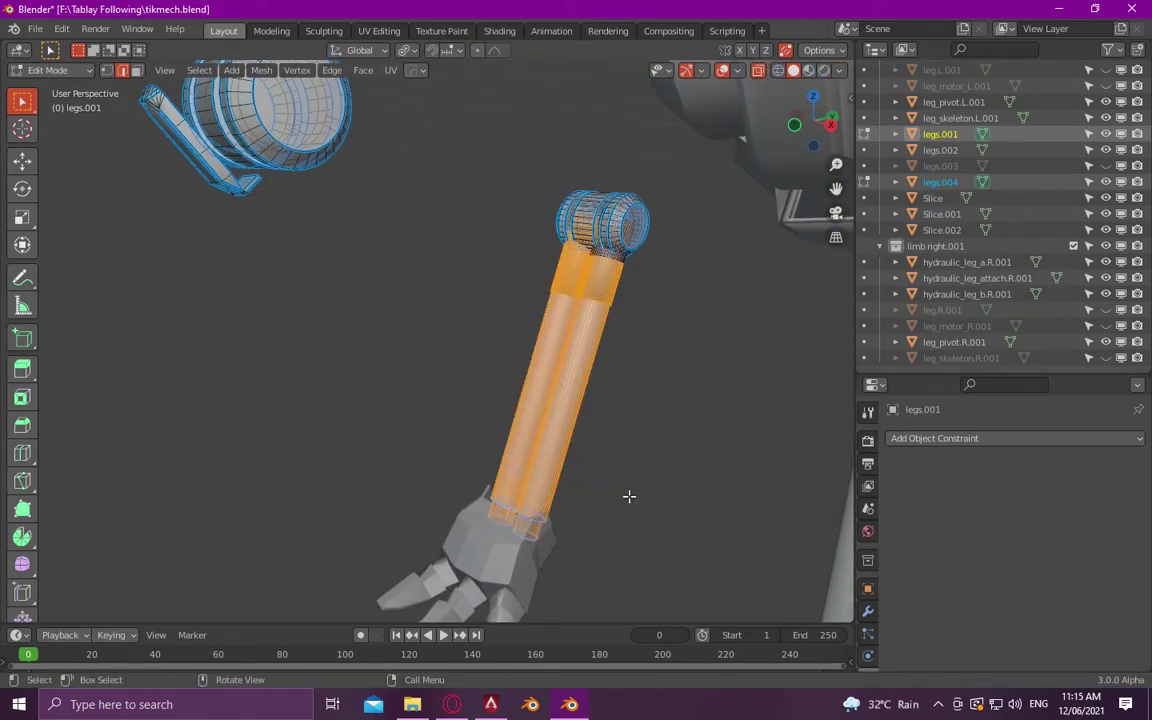
scroll(600, 450, "up", 3)
- Select the joint cap geometry at the top of the leg cylinders
left_click_drag(783, 398, 661, 369)
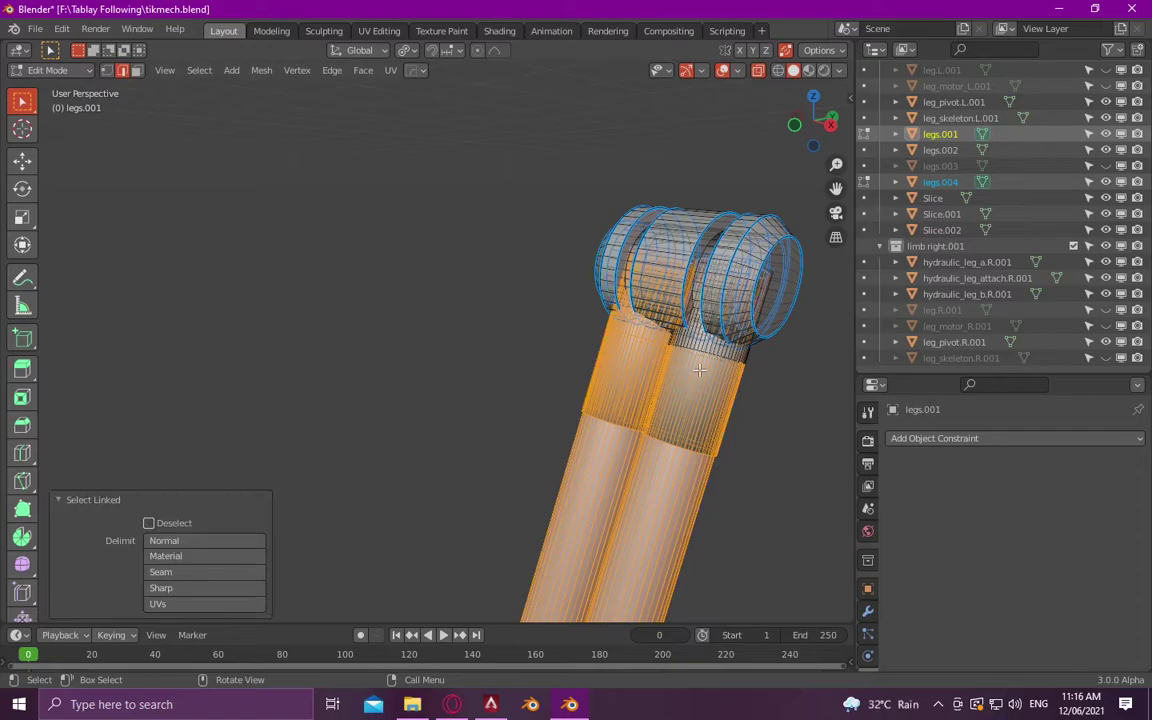
scroll(650, 390, "up", 3)
key("Tab")
scroll(521, 393, "down", 3)
key("Tab")
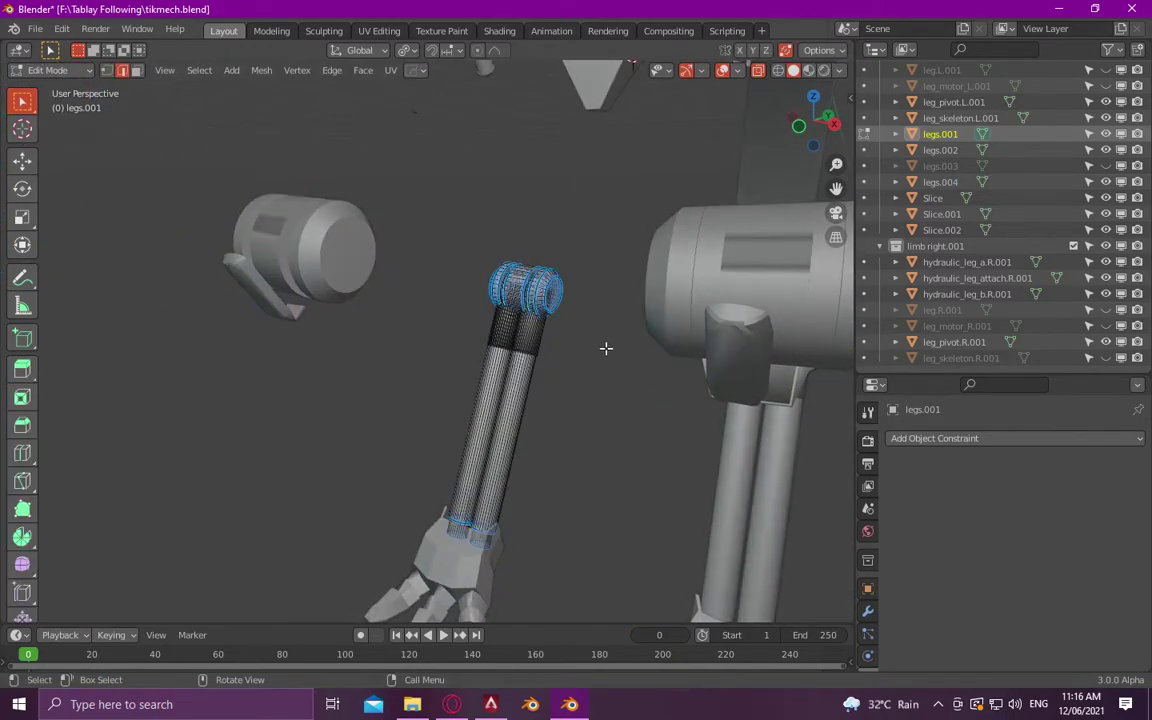
scroll(511, 322, "up", 2)
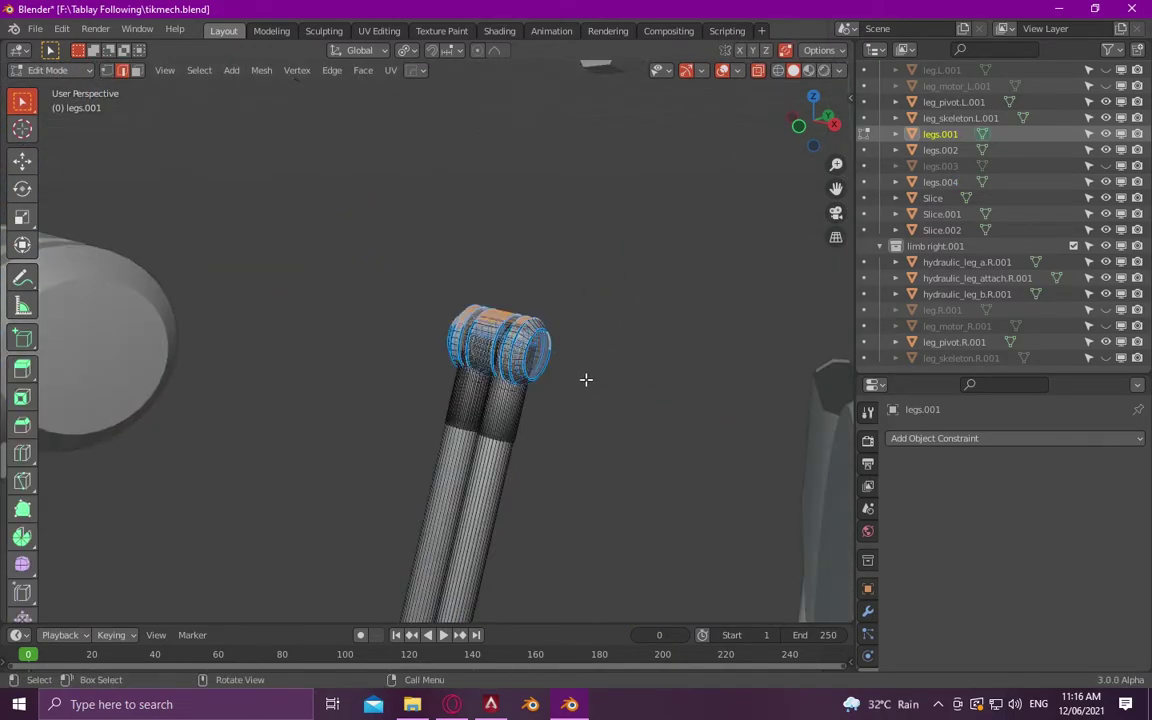
scroll(586, 379, "up", 3)
key("l")
scroll(415, 401, "up", 1)
key("l")
- Reselect the joint caps and separate them into a new object, legs.005
key("l")
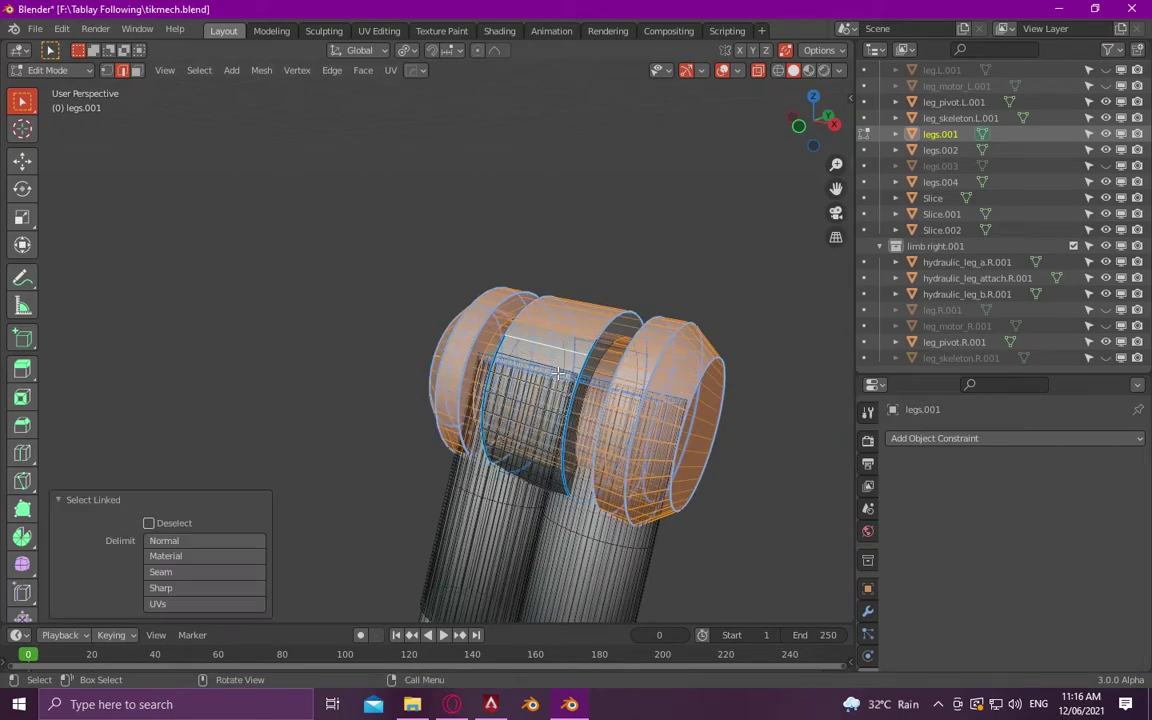
mouse_move(557, 373)
middle_mouse_down()
mouse_move(481, 375)
mouse_move(334, 224)
middle_mouse_up()
key("alt+a")
key("l")
key("l")
left_click_drag(327, 267, 385, 337)
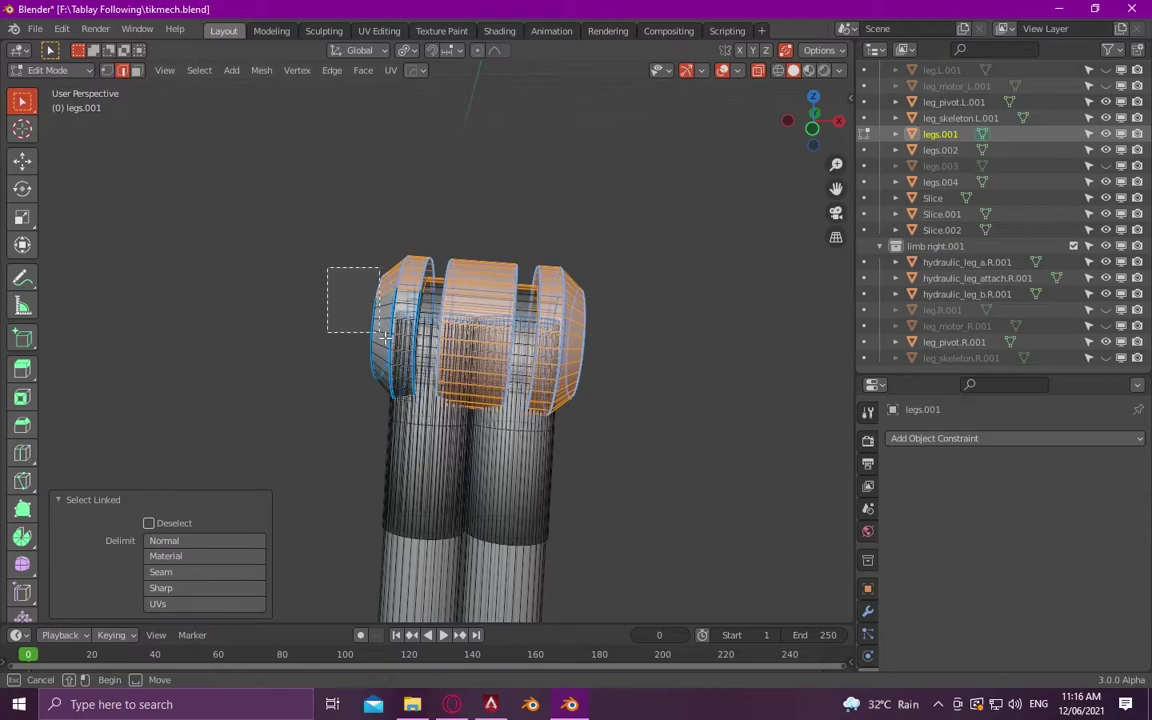
key("p")
left_click(393, 257)
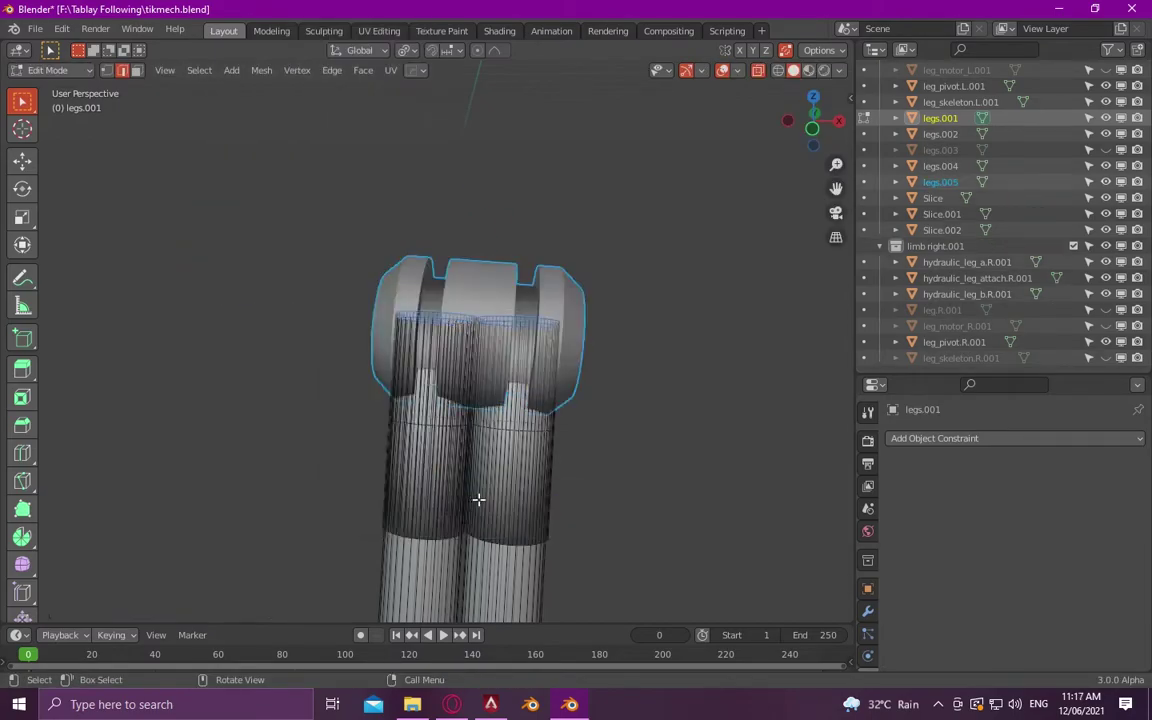
key("Tab")
middle_click_drag(480, 500, 417, 349)
- Sharpen the Slice leg part's edges and split a piece off legs.001 as legs.006
key("q")
left_click(398, 386)
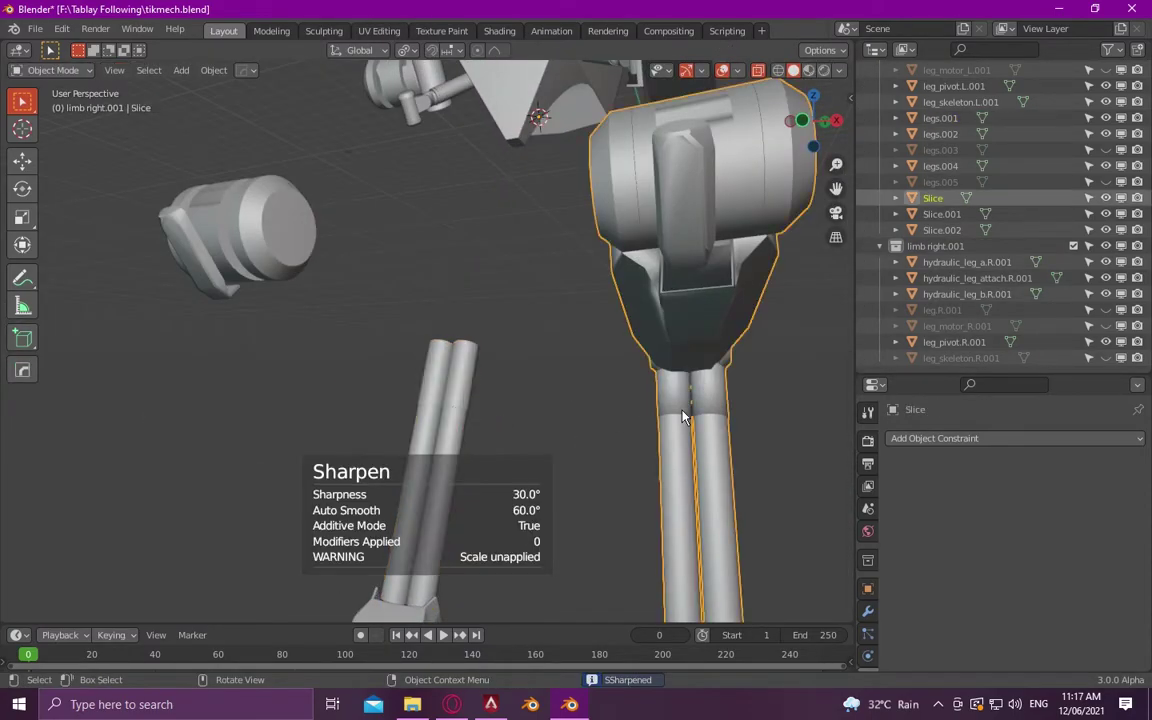
scroll(684, 411, "down", 3)
key("Tab")
scroll(380, 321, "up", 2)
right_click(452, 503)
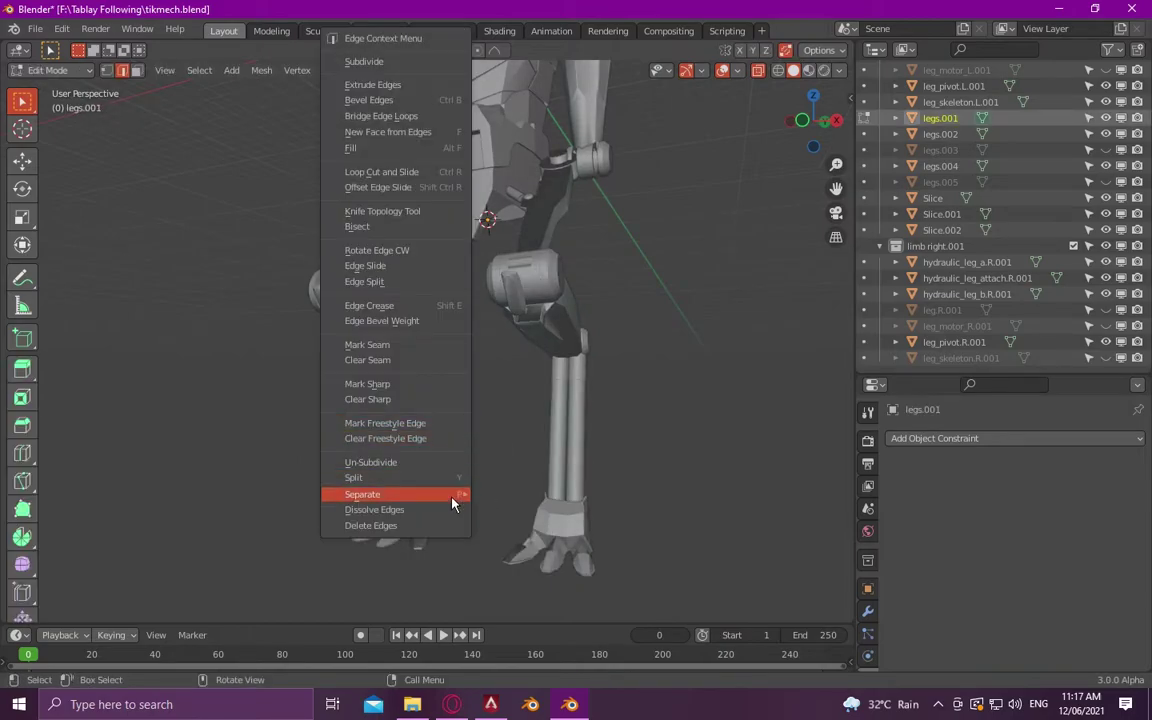
left_click(483, 497)
key("Tab")
- Separate the upper foot piece of Slice.002 into its own object
scroll(437, 514, "up", 3)
left_click(385, 500)
key("Tab")
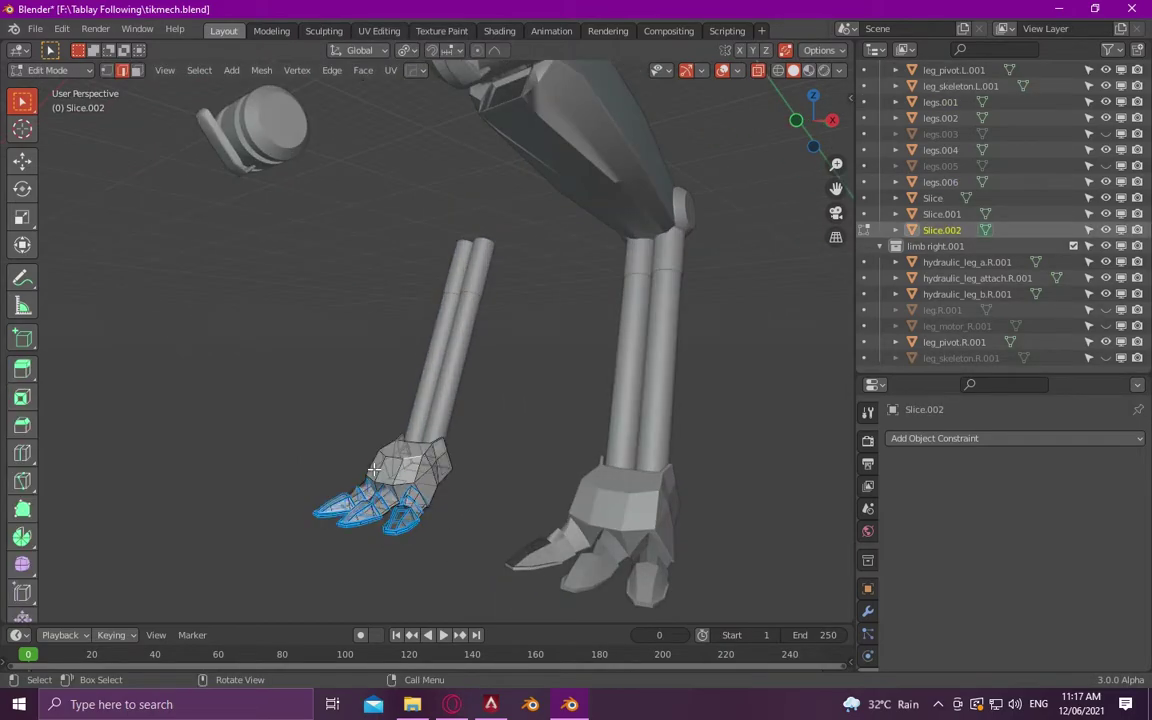
scroll(389, 445, "up", 3)
scroll(420, 470, "down", 4)
key("ctrl+l")
scroll(448, 507, "up", 2)
right_click(448, 507)
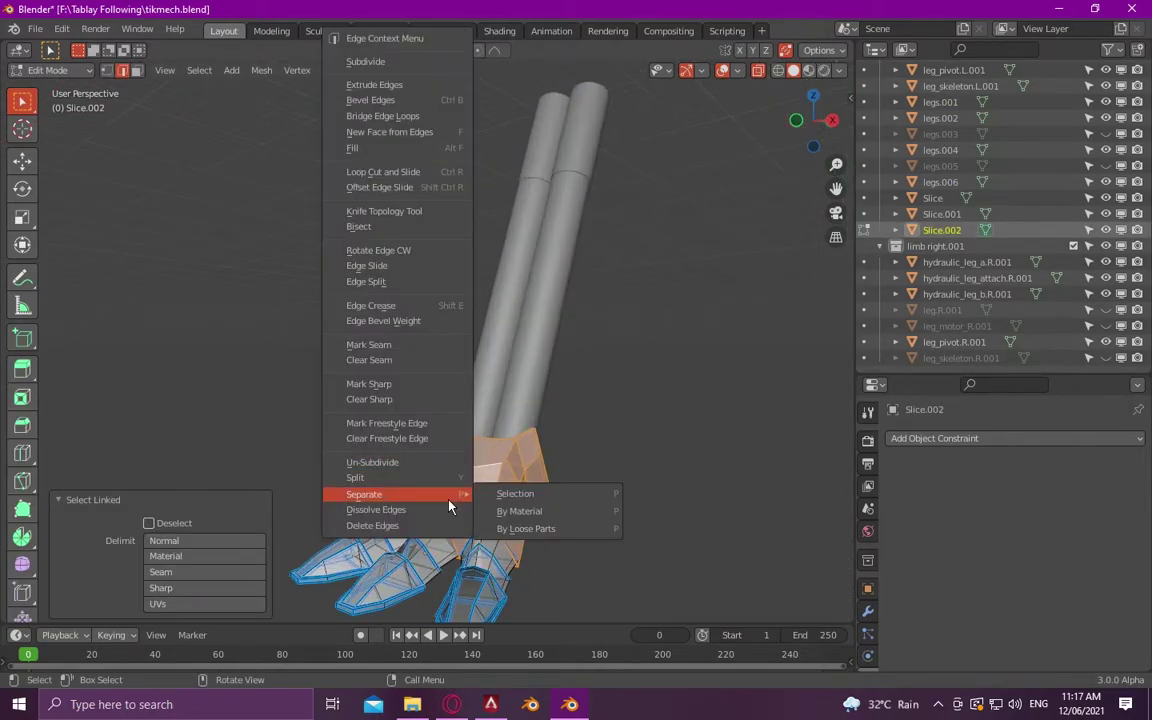
left_click(515, 493)
- Split each toe segment of the foot off as a separate object
scroll(492, 430, "up", 2)
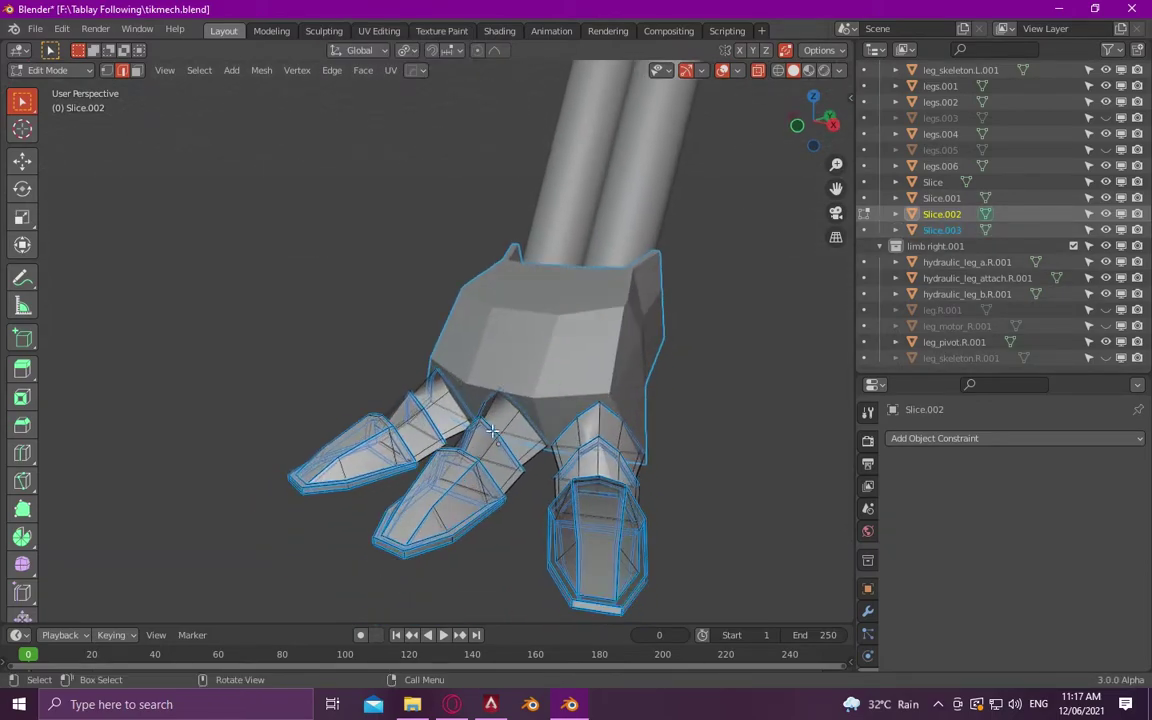
right_click(446, 405)
mouse_move(361, 494)
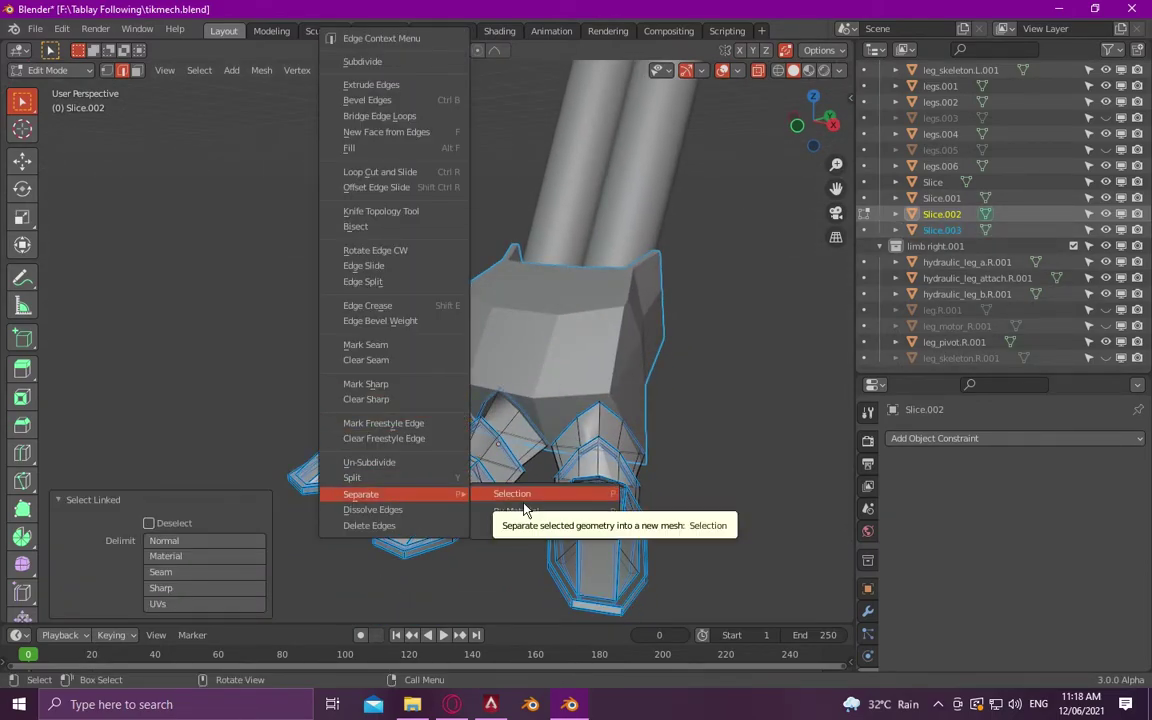
left_click(512, 494)
key("l")
right_click(410, 494)
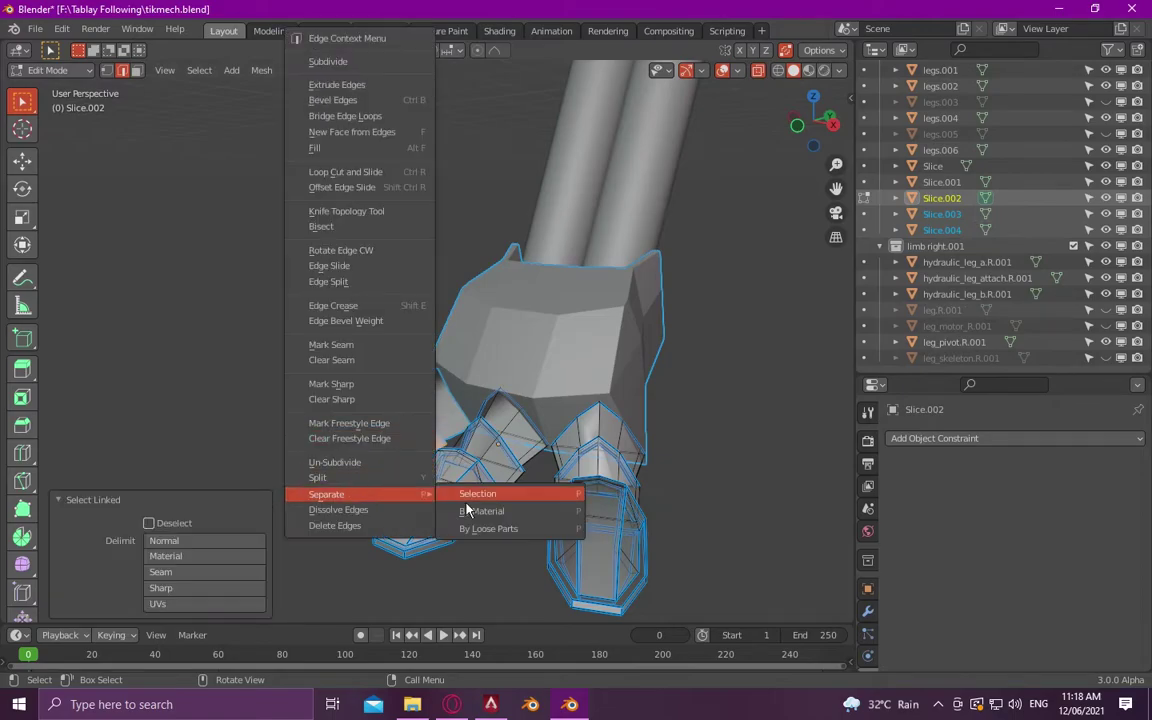
left_click(475, 494)
right_click(365, 494)
left_click(420, 494)
right_click(410, 440)
left_click(515, 442)
left_click(495, 470)
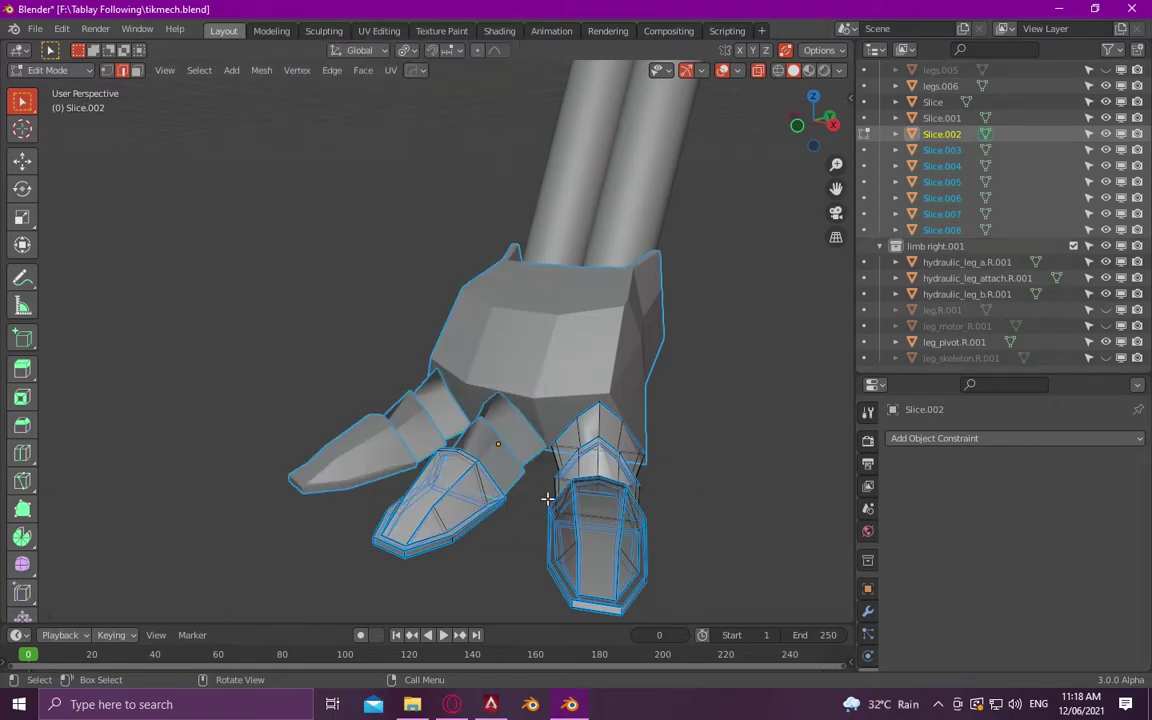
- Separate the remaining claw pieces, finishing the foot split through Slice.012
right_click(335, 522)
left_click(490, 522)
right_click(545, 494)
left_click(690, 494)
key("l")
right_click(545, 494)
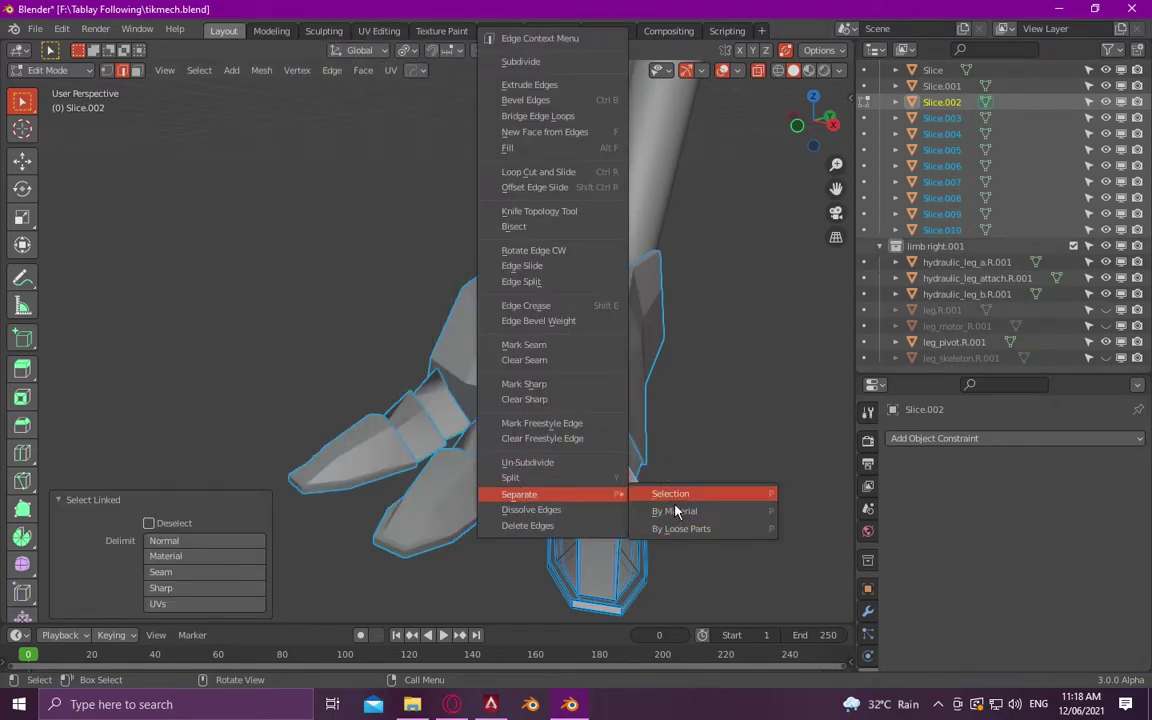
left_click(690, 494)
scroll(634, 487, "down", 2)
key("Tab")
scroll(634, 487, "down", 3)
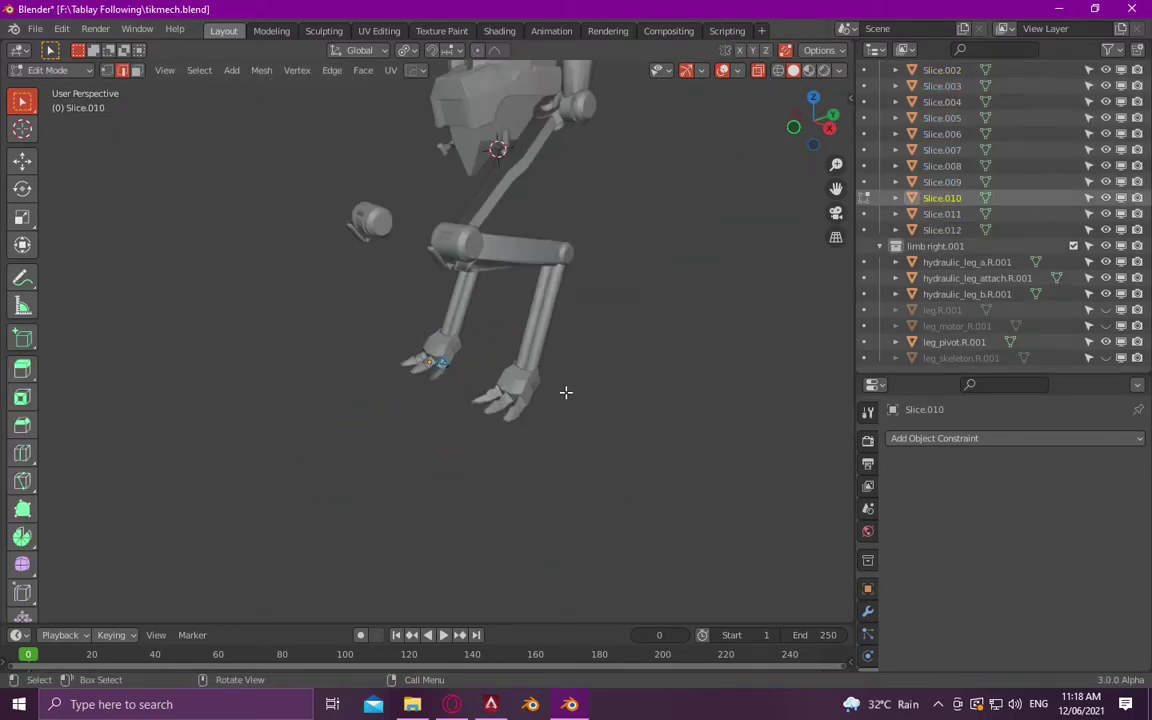
- Hide the leg skeleton and begin editing the thigh beam object Slice
middle_click_drag(565, 391, 175, 319)
scroll(175, 319, "up", 4)
left_click(641, 320)
key("h")
left_click(596, 429)
mouse_move(653, 403)
middle_mouse_down()
mouse_move(596, 429)
mouse_move(588, 420)
mouse_move(565, 454)
middle_mouse_up()
key("Tab")
- Split the linked thigh beam off Slice as its own object, Slice.013
key("l")
right_click(540, 490)
left_click(638, 491)
scroll(565, 454, "up", 5)
scroll(565, 454, "down", 4)
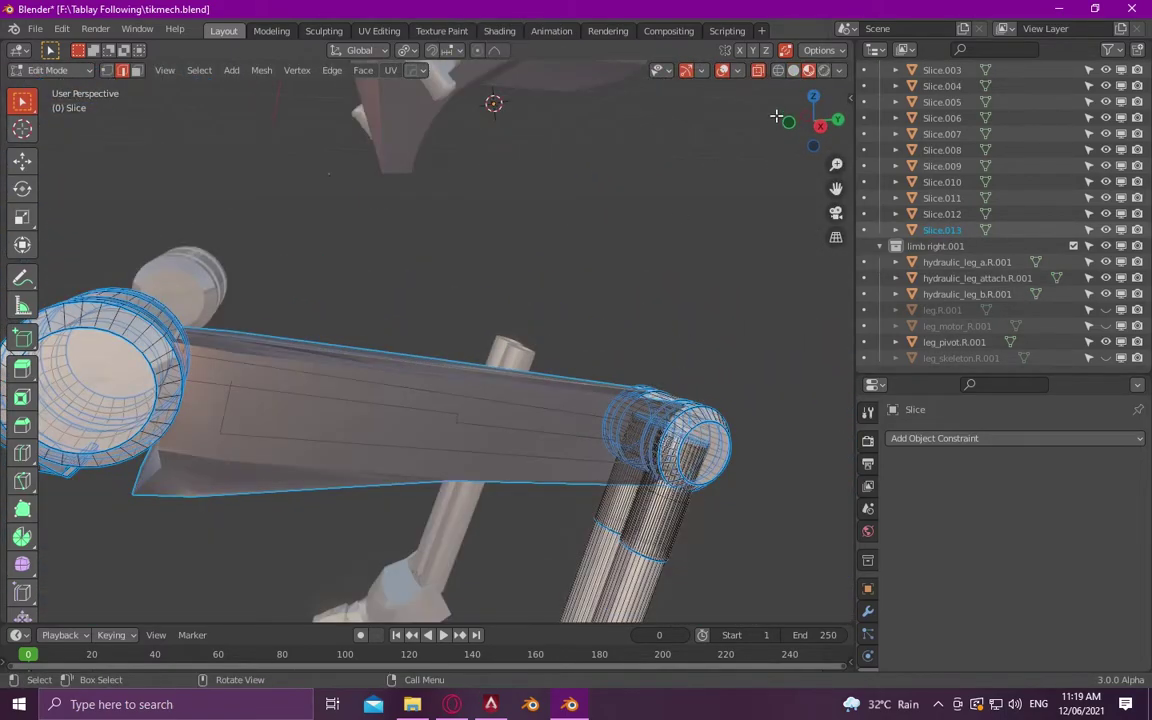
key("Tab")
- Select all of beam Slice.013's geometry and clean up its mesh
left_click(496, 406)
key("Tab")
scroll(422, 323, "down", 4)
scroll(422, 323, "up", 3)
left_click_drag(334, 278, 490, 442)
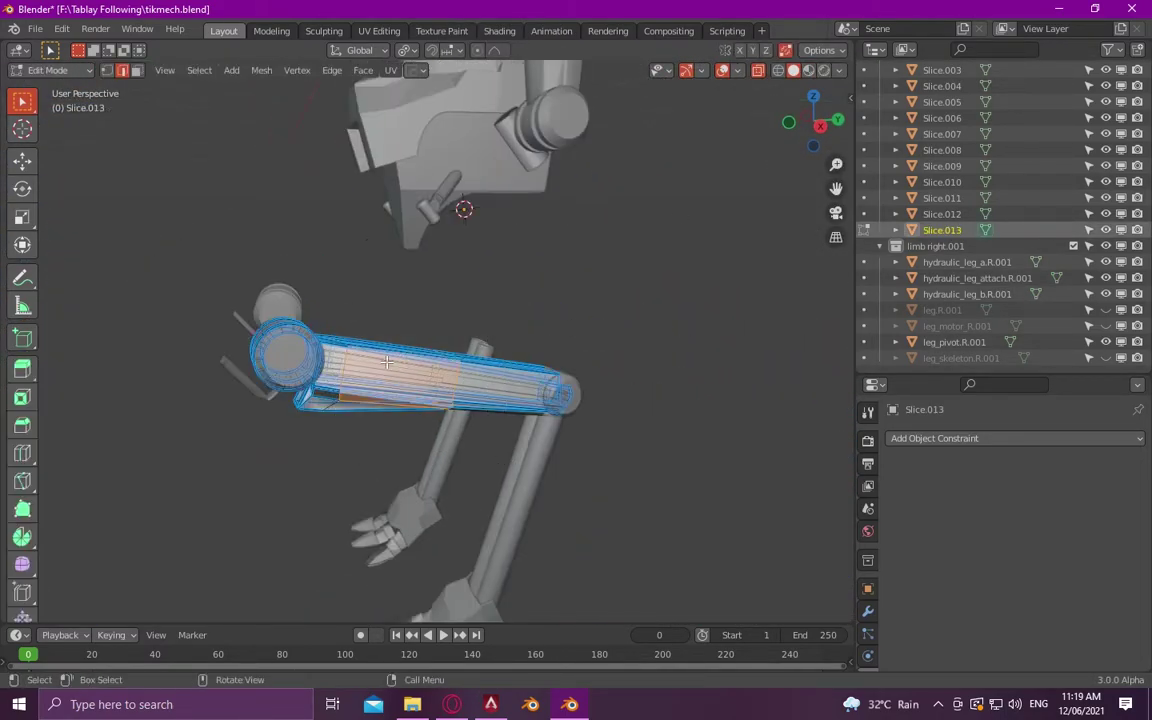
key("ctrl+l")
key("Tab")
right_click(440, 378)
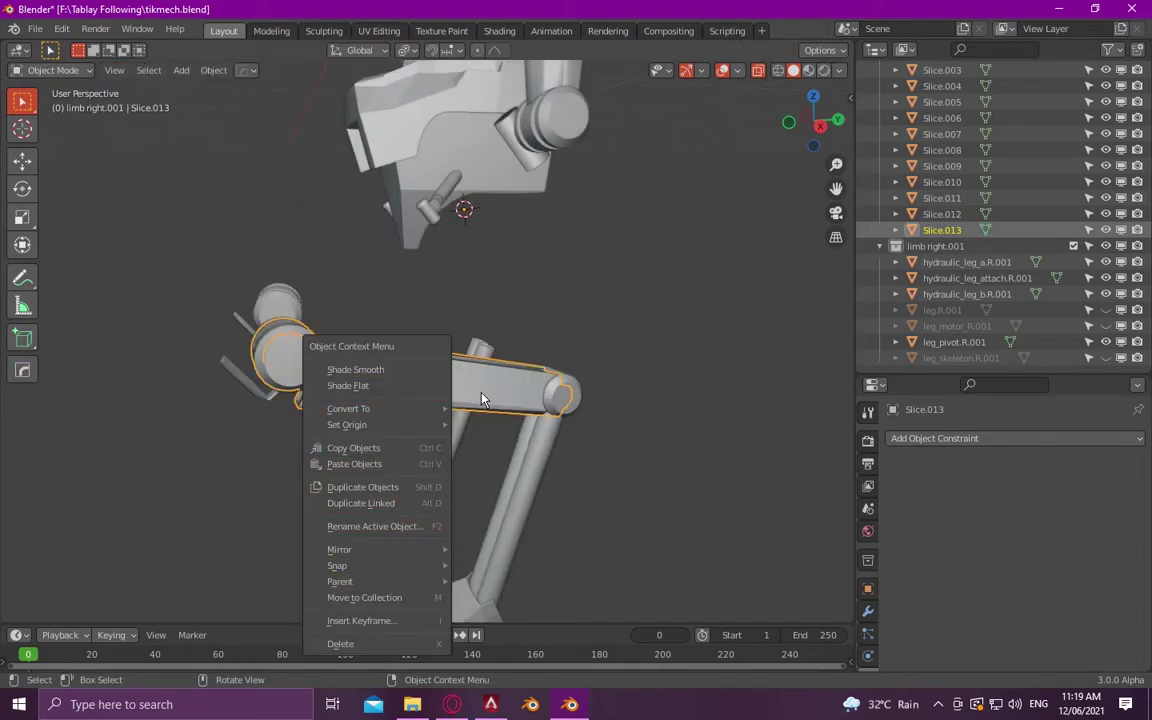
left_click(560, 470)
- Hide beam Slice.013 and delete the stray connecting edges on the remaining Slice
mouse_move(514, 316)
middle_mouse_down()
mouse_move(728, 297)
mouse_move(597, 275)
mouse_move(450, 430)
middle_mouse_up()
scroll(597, 275, "down", 5)
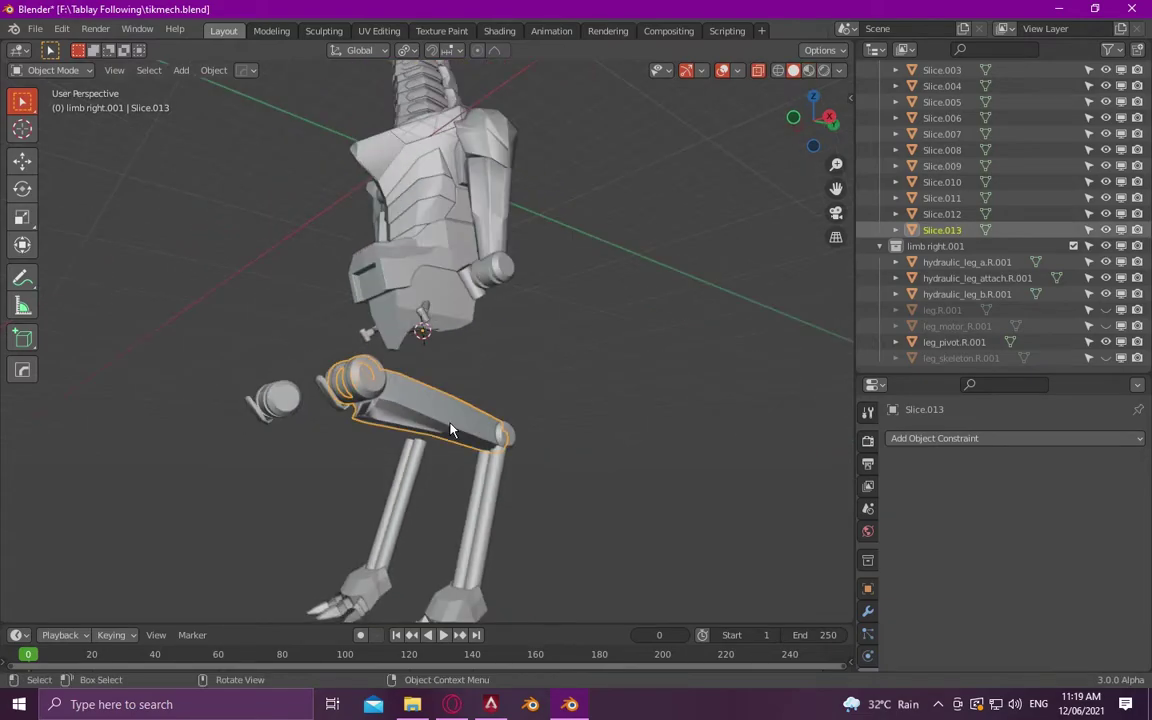
scroll(451, 430, "up", 5)
key("h")
mouse_move(408, 390)
middle_mouse_down()
mouse_move(509, 364)
mouse_move(440, 391)
mouse_move(424, 437)
mouse_move(446, 415)
middle_mouse_up()
left_click(400, 418)
key("Tab")
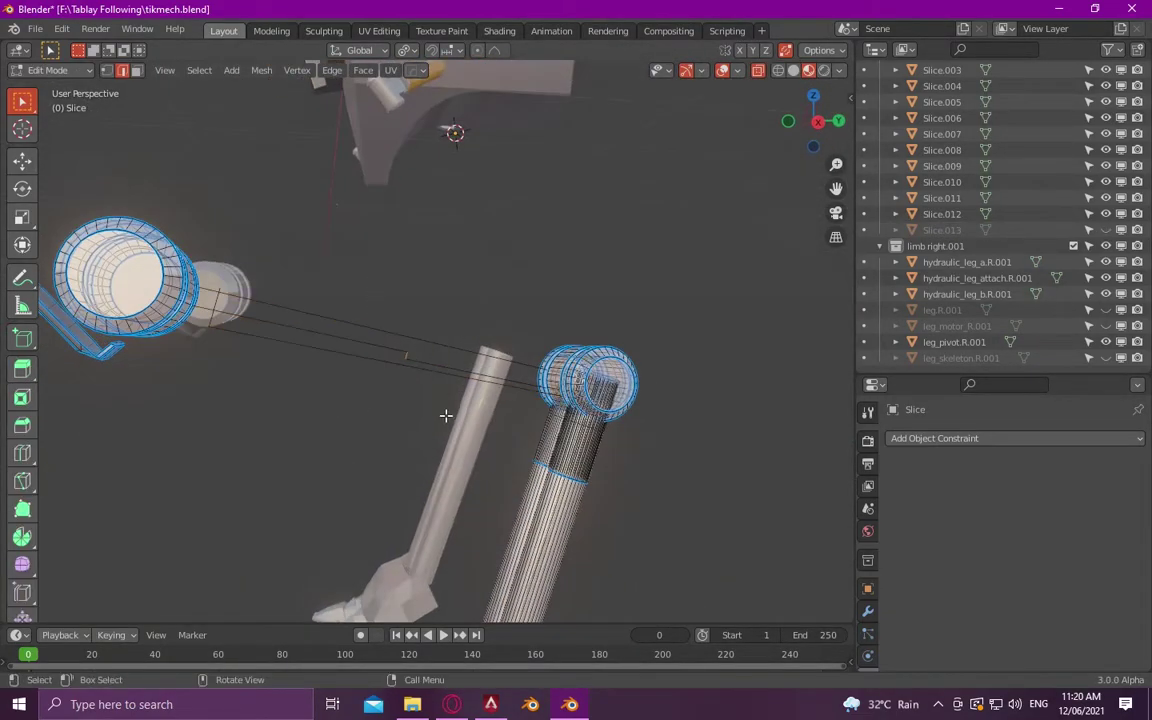
left_click(436, 432)
- Separate the barrel joint piece from Slice into its own object
mouse_move(329, 277)
middle_mouse_down()
mouse_move(406, 342)
mouse_move(355, 417)
mouse_move(323, 391)
middle_mouse_up()
key("ctrl+l")
key("g")
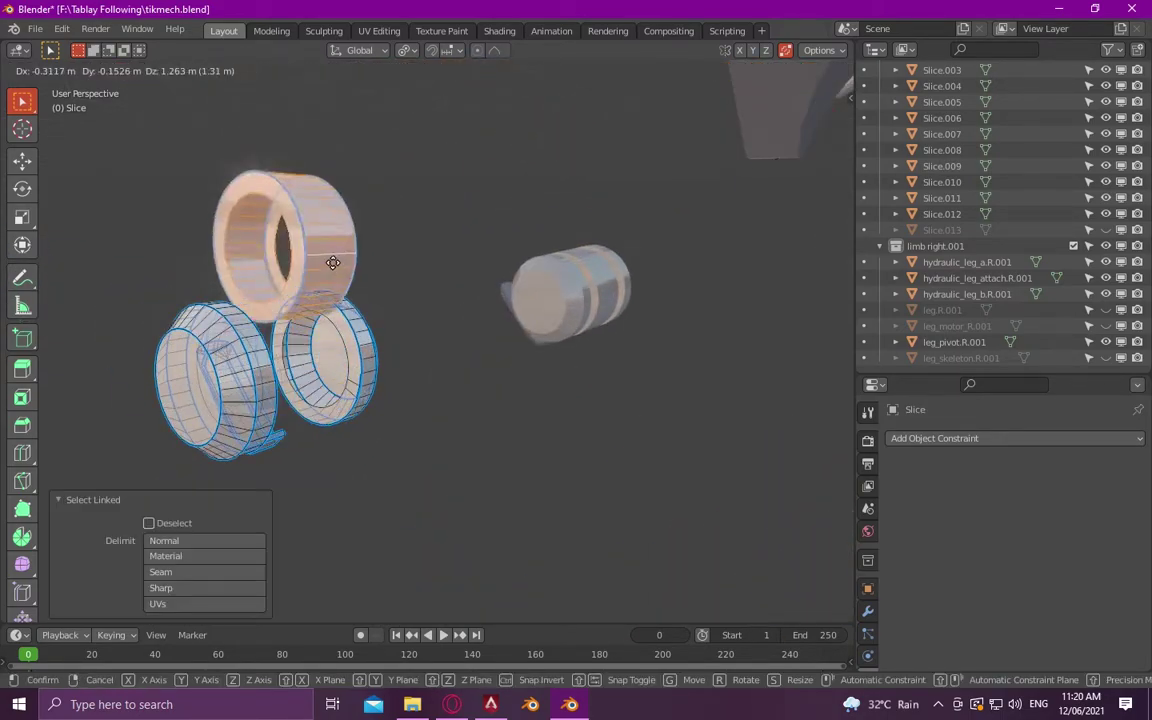
key("Escape")
right_click(330, 494)
left_click(380, 497)
- Split the joint cylinders off as separate objects, ending with Slice.016
mouse_move(380, 497)
middle_mouse_down()
mouse_move(429, 476)
mouse_move(684, 501)
mouse_move(599, 524)
mouse_move(658, 494)
middle_mouse_up()
key("l")
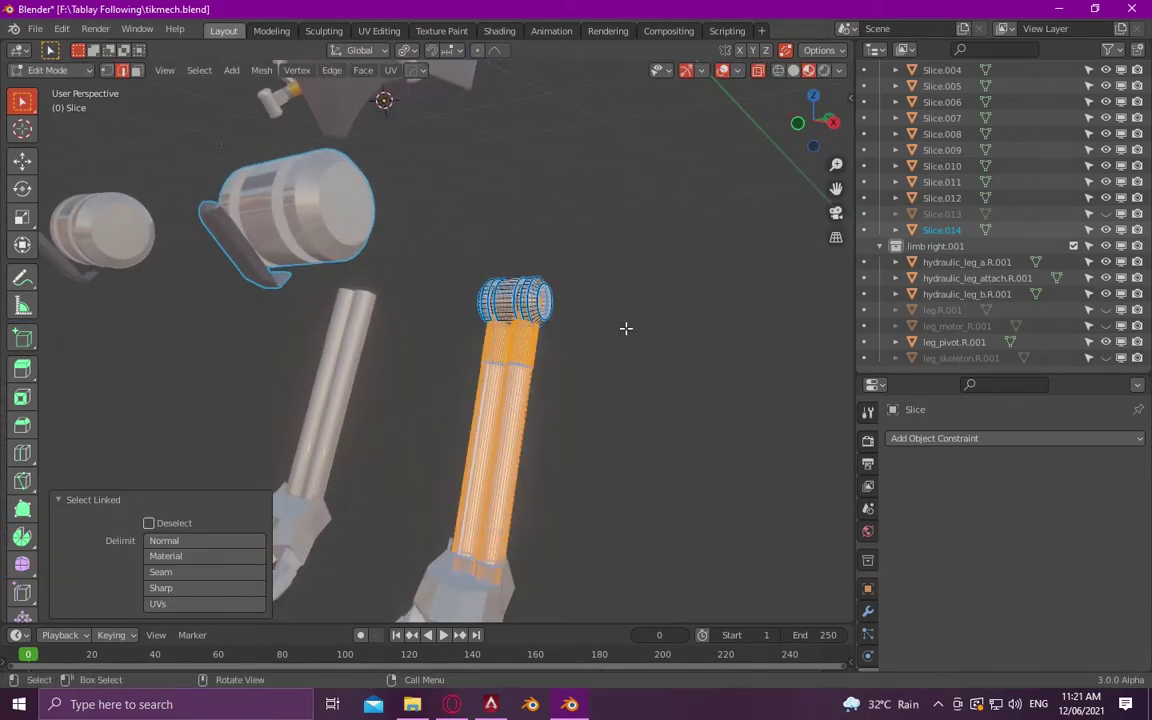
key("p")
left_click(572, 496)
mouse_move(572, 496)
middle_mouse_down()
mouse_move(462, 436)
mouse_move(499, 463)
mouse_move(661, 324)
mouse_move(586, 404)
middle_mouse_up()
key("l")
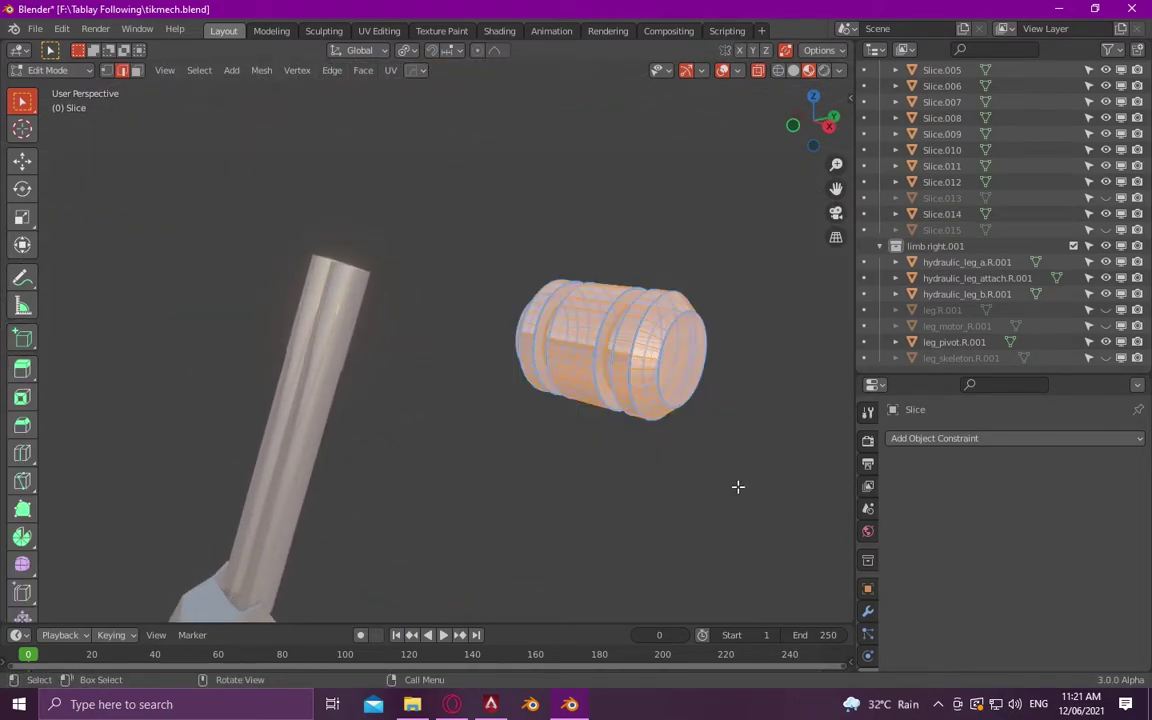
middle_click_drag(677, 476, 612, 465)
right_click(612, 468)
left_click(771, 489)
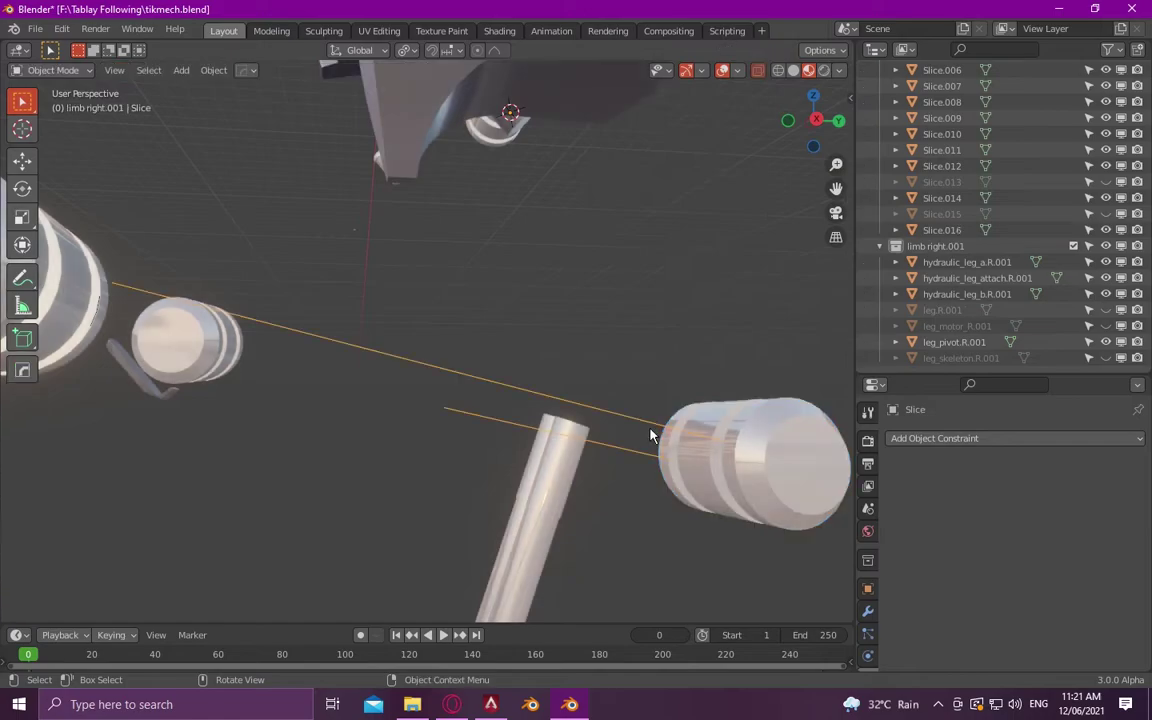
- Delete the leftover cylinder Slice.016
key("Tab")
mouse_move(700, 470)
middle_mouse_down()
mouse_move(638, 542)
mouse_move(648, 324)
middle_mouse_up()
left_click(648, 324)
key("Delete")
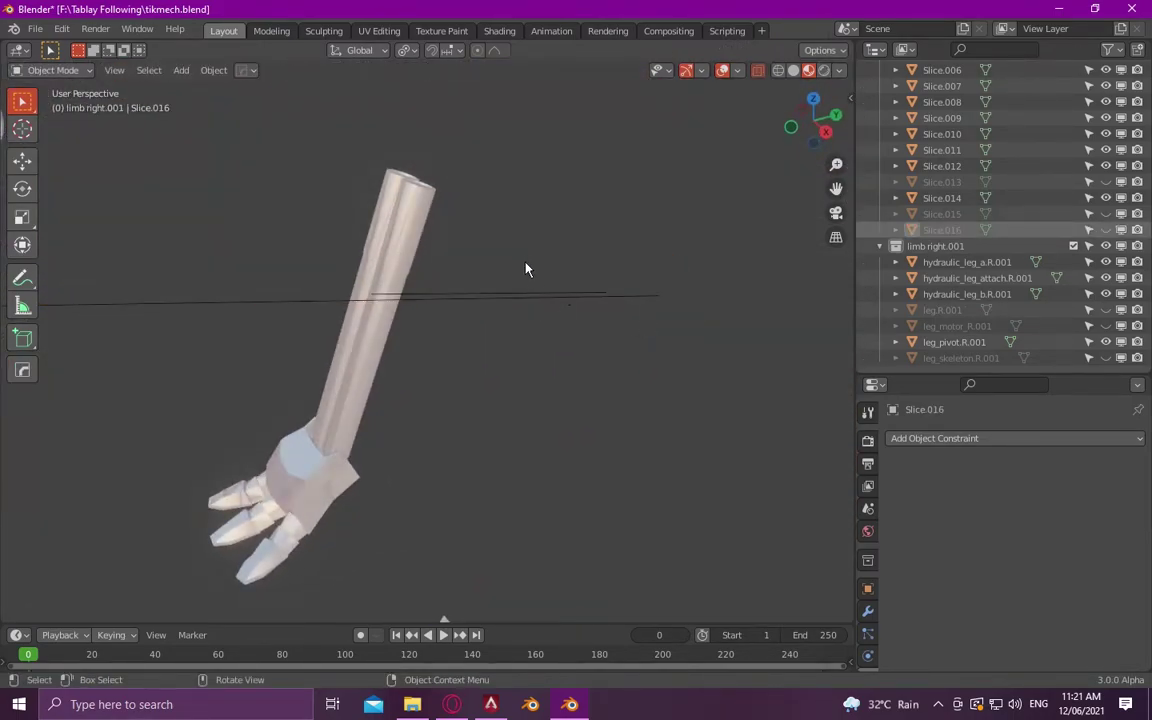
scroll(603, 386, "down", 4)
middle_click_drag(630, 386, 700, 330)
- Identify the leg plates and skeleton pieces, ending on thigh bar Slice.013
scroll(992, 236, "up", 3)
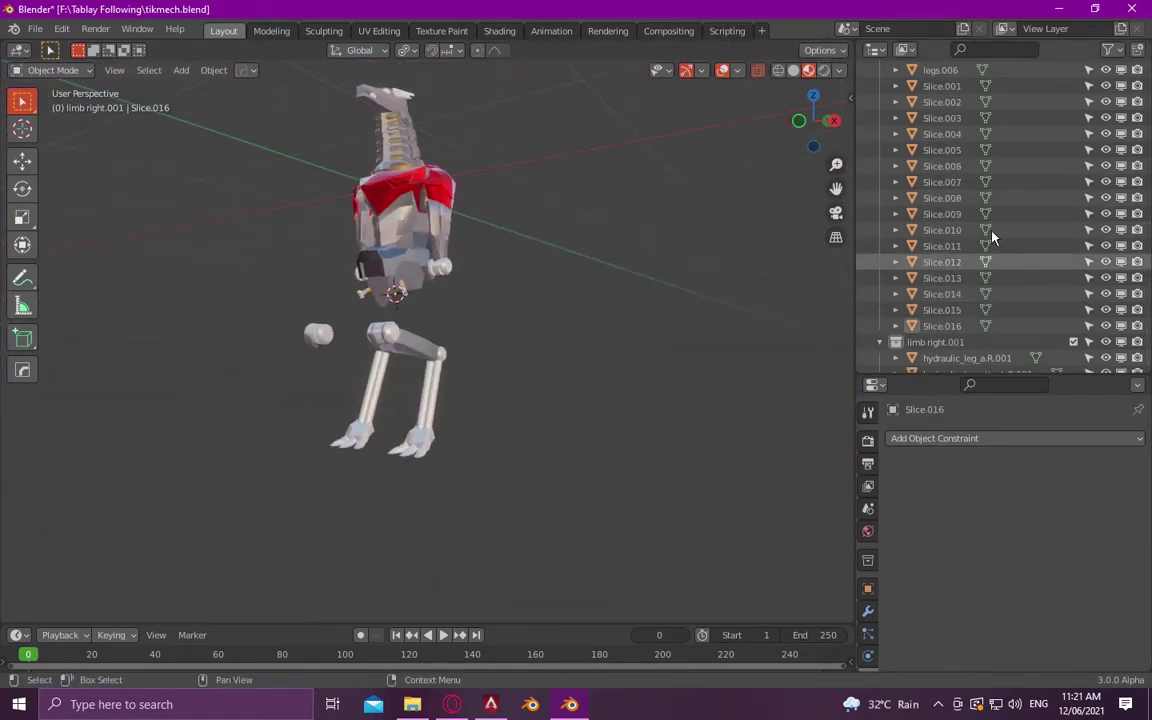
scroll(1108, 163, "up", 4)
middle_click_drag(680, 380, 604, 380)
scroll(604, 380, "up", 5)
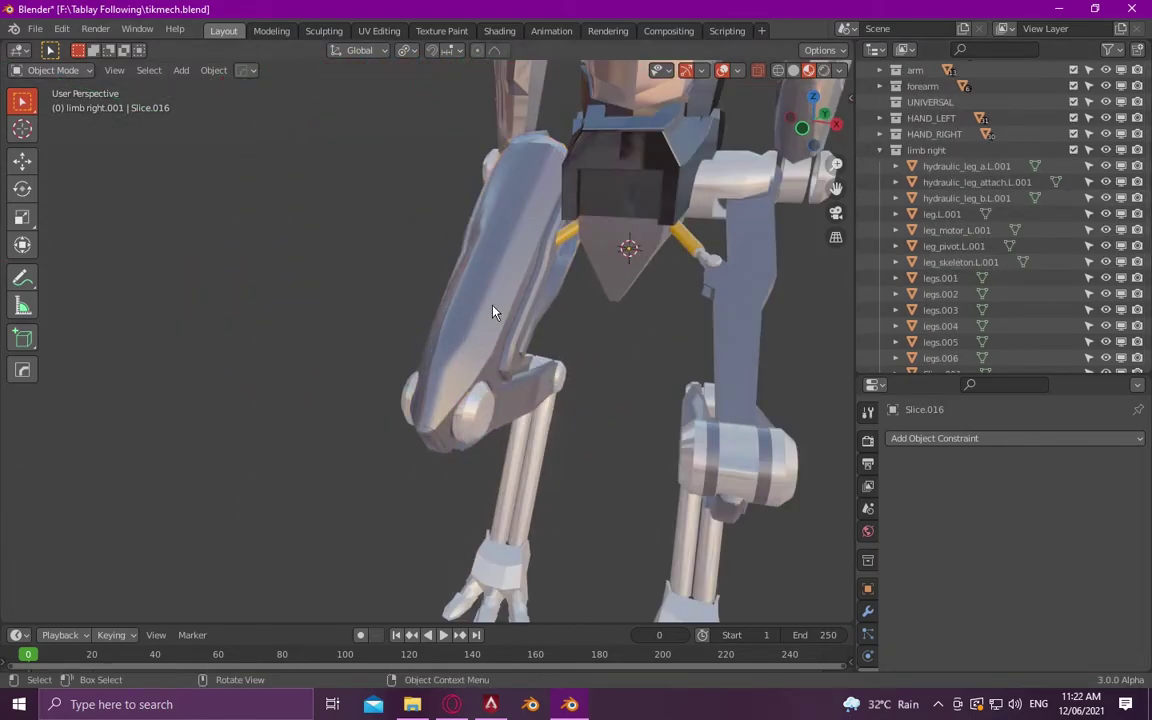
left_click(496, 311)
left_click(960, 262)
left_click(514, 303)
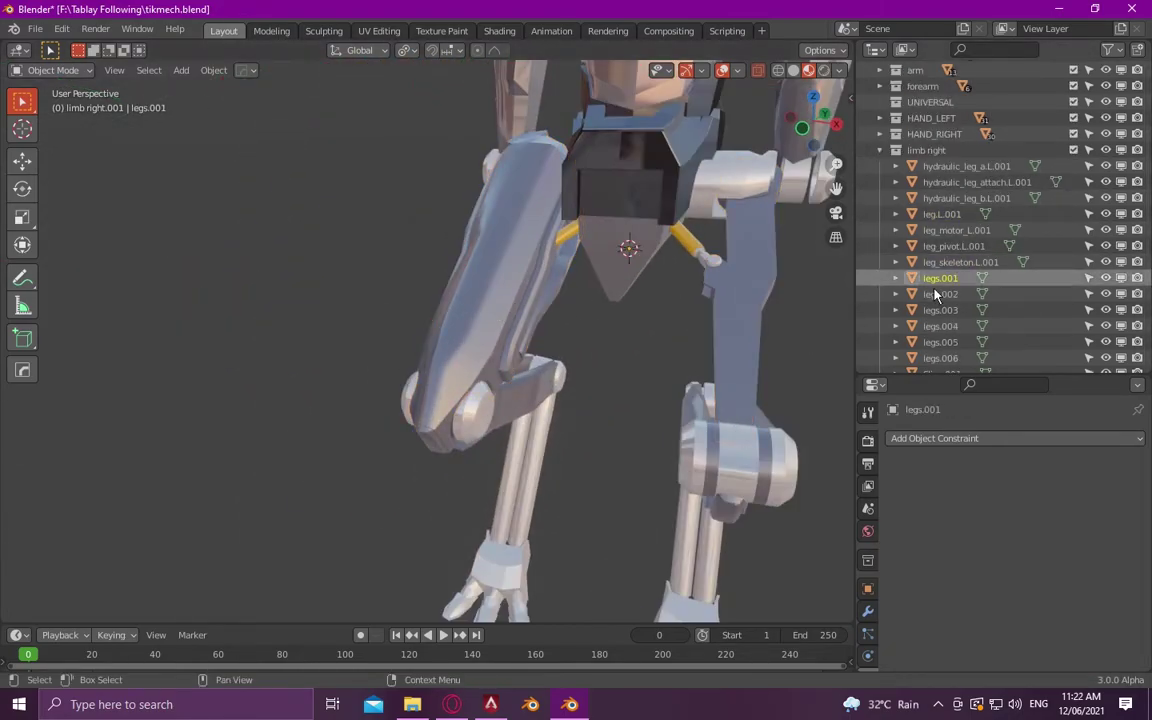
mouse_move(560, 300)
middle_mouse_down()
mouse_move(502, 315)
mouse_move(566, 334)
middle_mouse_up()
left_click(720, 325)
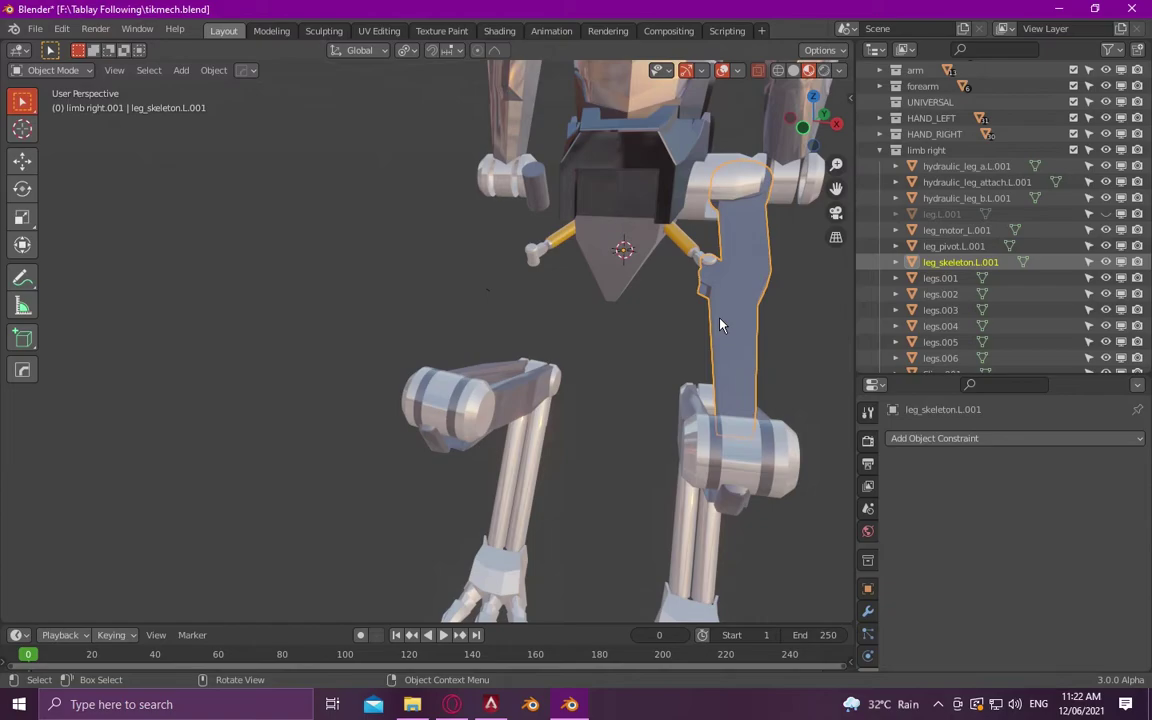
left_click(720, 325)
middle_click_drag(720, 325, 586, 321)
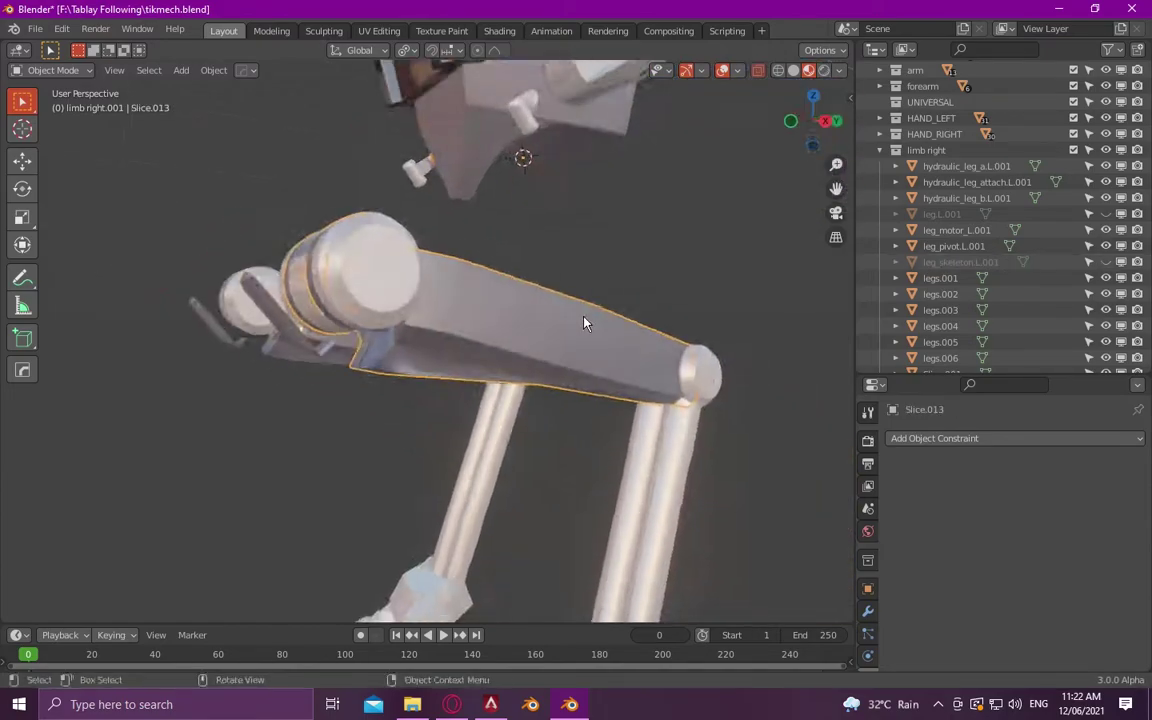
- Rename the knee joint piece Slice.014 to knee.L.001
scroll(958, 293, "down", 5)
scroll(958, 293, "down", 2)
key("F2")
type("leg_2.L.001")
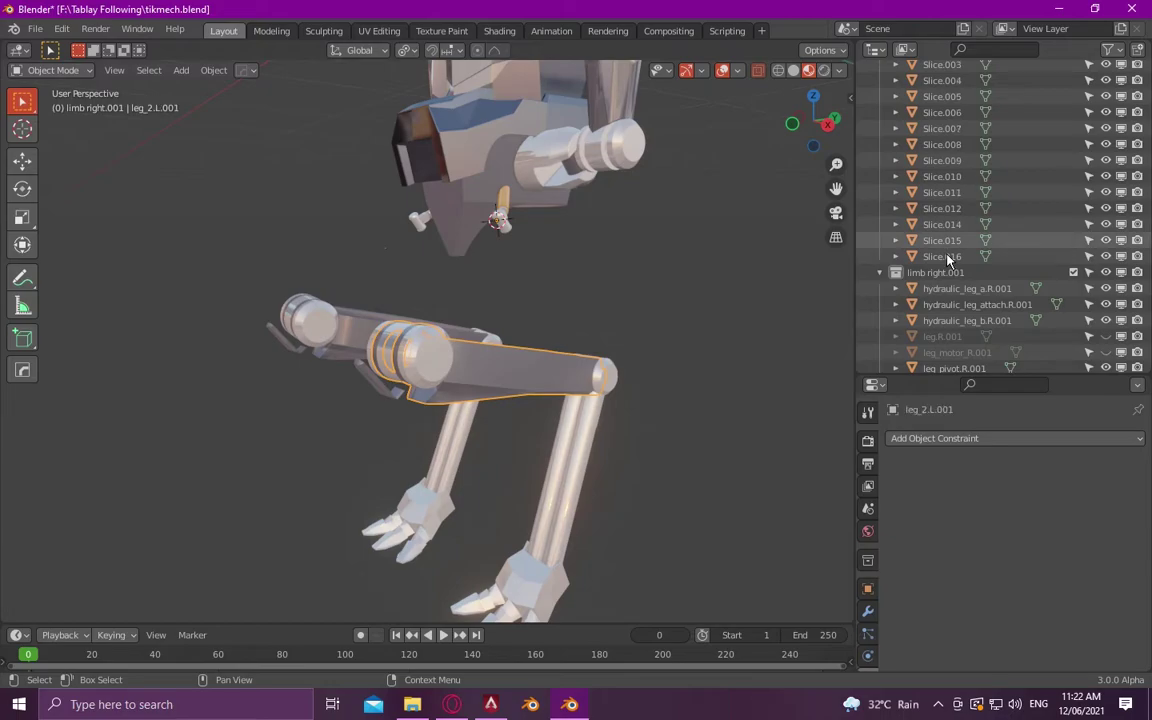
left_click(945, 224)
scroll(947, 228, "down", 1)
key("F2")
type("kn")
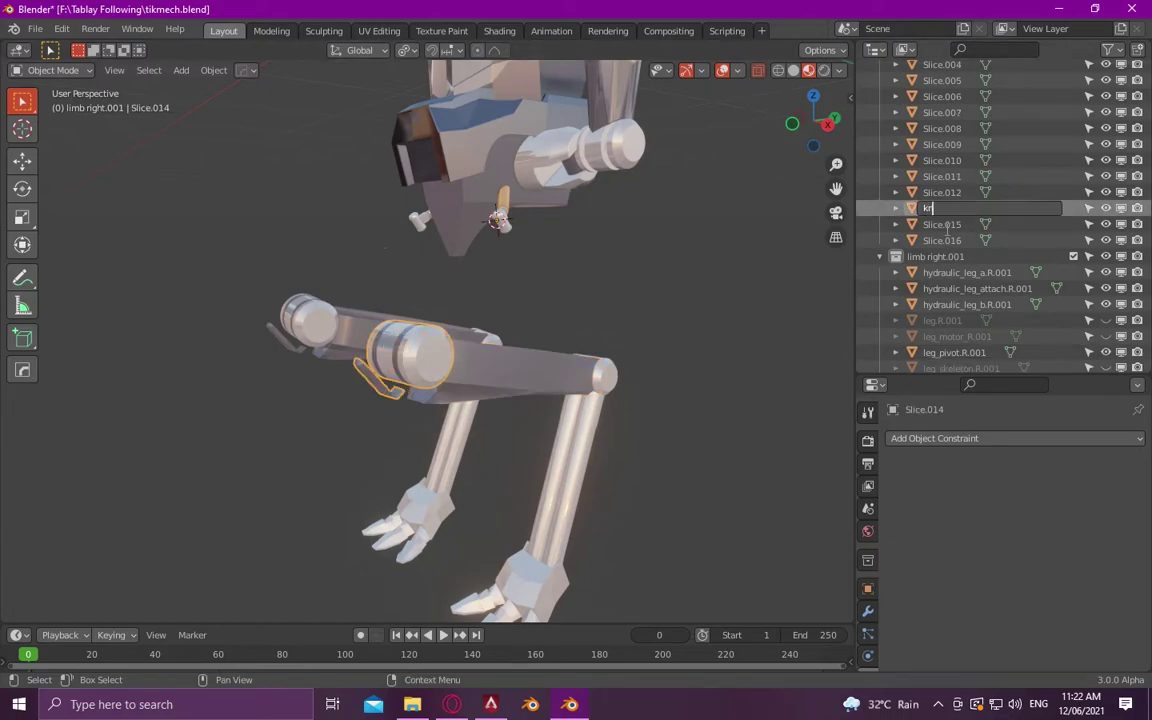
type("1")
key("Return")
- Rename the other knee piece legs.004 to knee.R.001
left_click(435, 339)
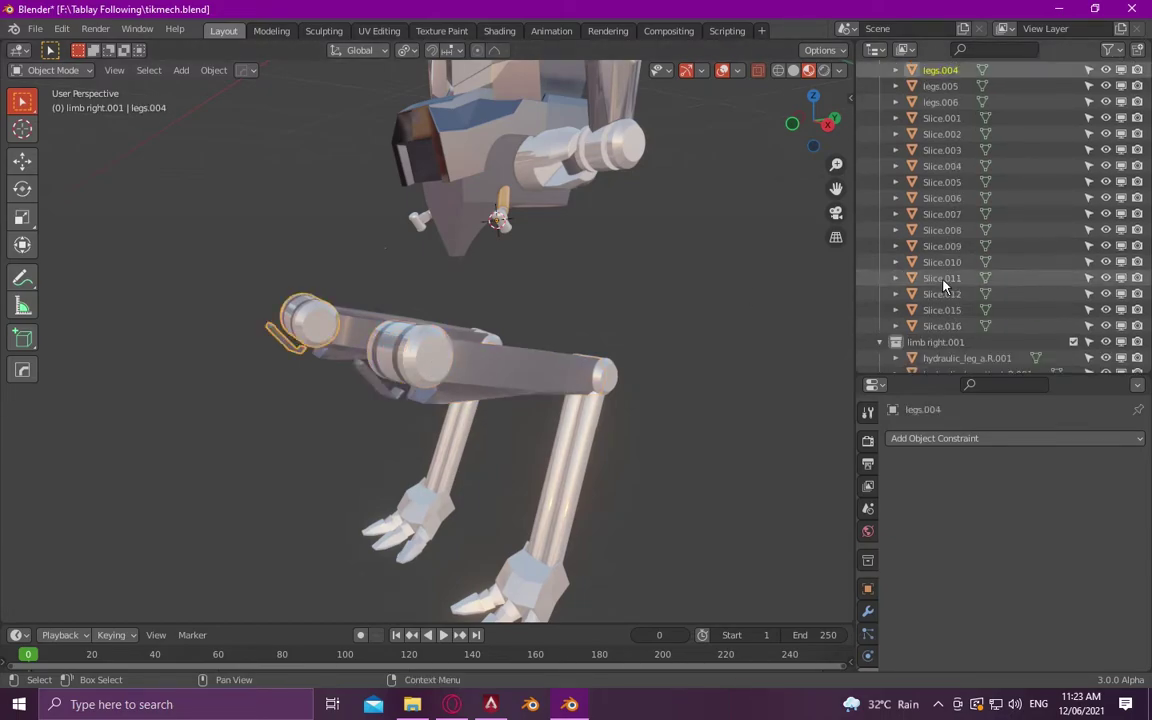
scroll(950, 220, "up", 5)
key("F2")
type(".001")
key("Return")
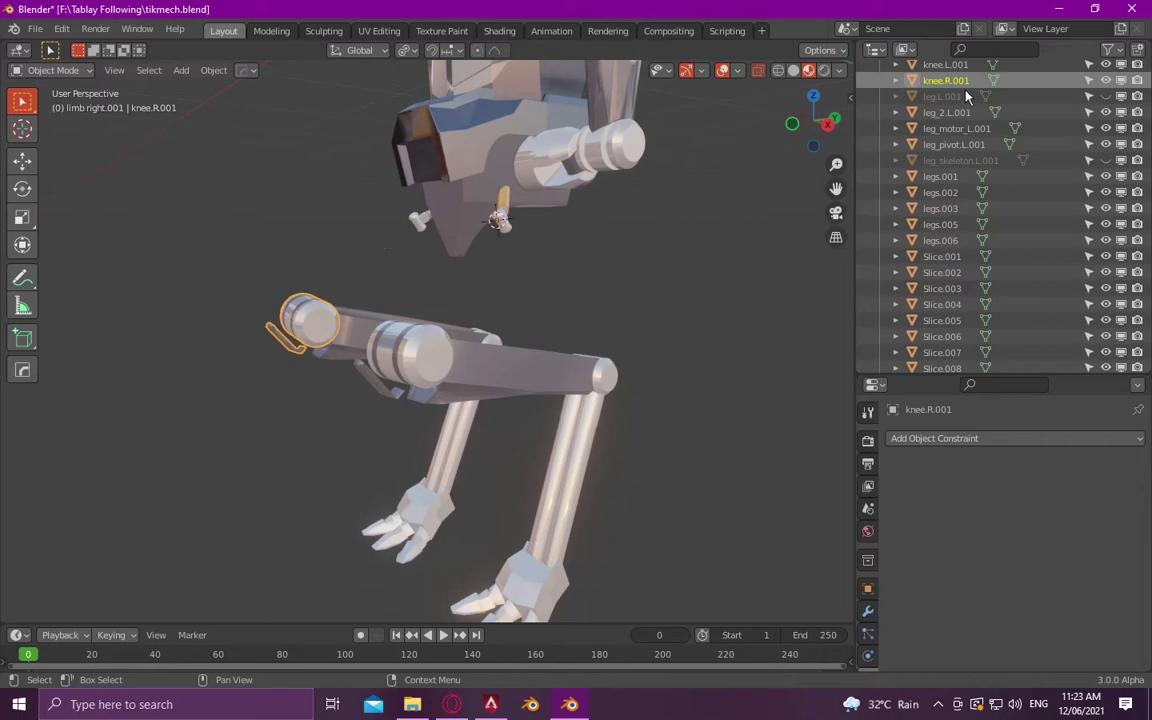
- Rename the thigh piece legs.005 to knee_2.R.001
left_click(893, 208)
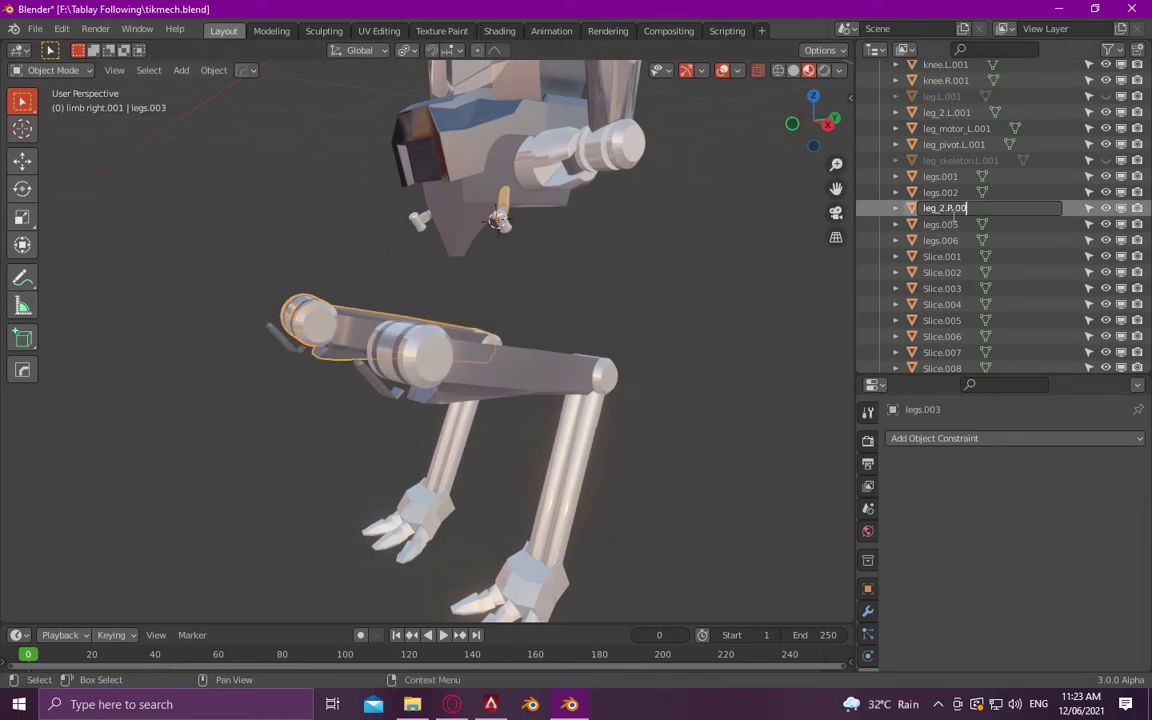
left_click(610, 385)
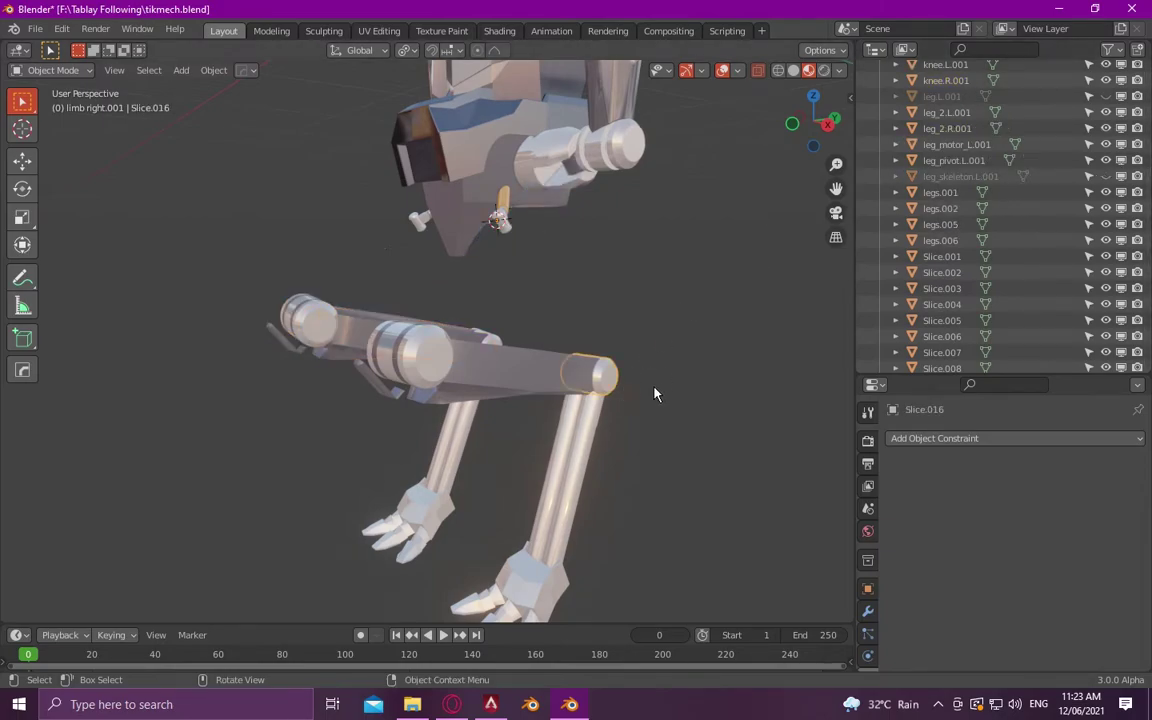
scroll(900, 255, "down", 5)
key("F2")
type("knee_2.L.001")
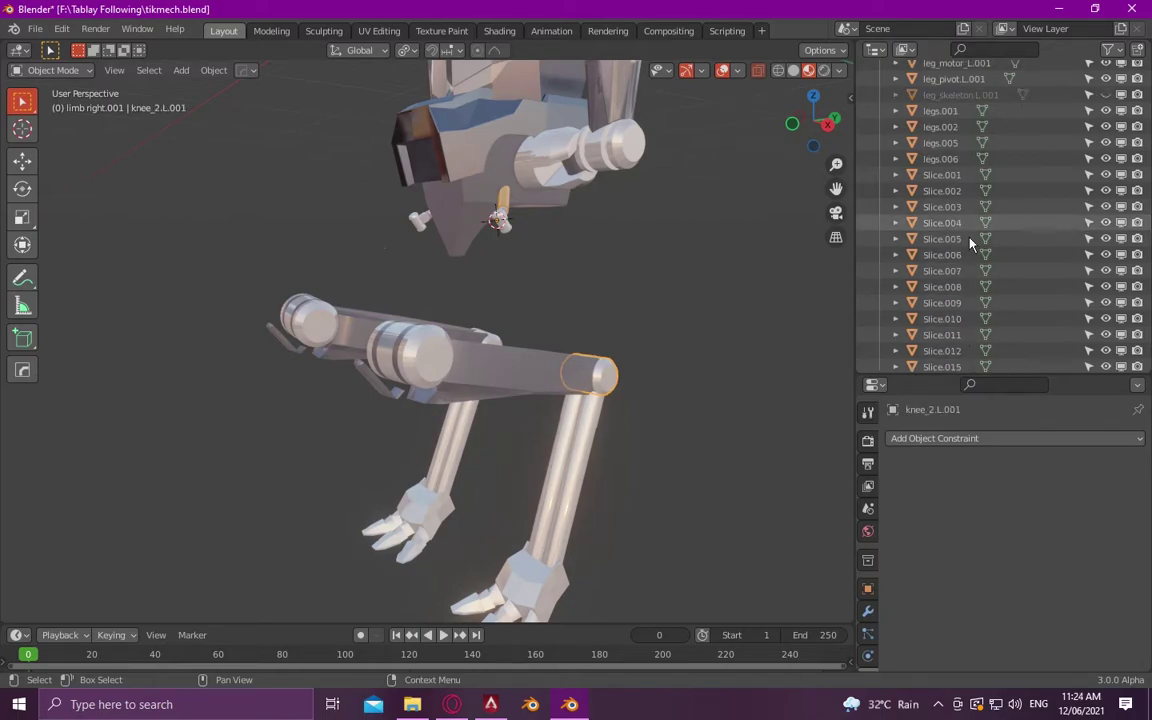
left_click(454, 309)
key("F2")
type("knee_2.R")
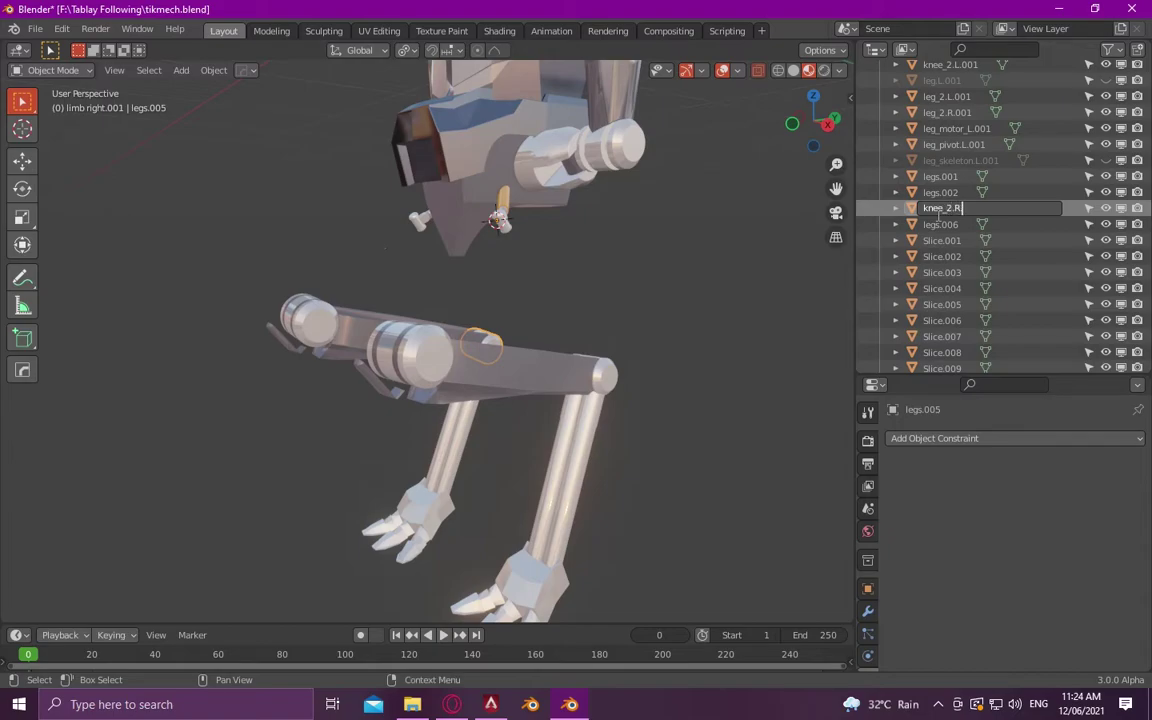
key("Return")
- Rename the shin pieces to leg_3.R.001 and leg_3.L.001
middle_click_drag(490, 303, 452, 440)
left_click(452, 440)
key("F2")
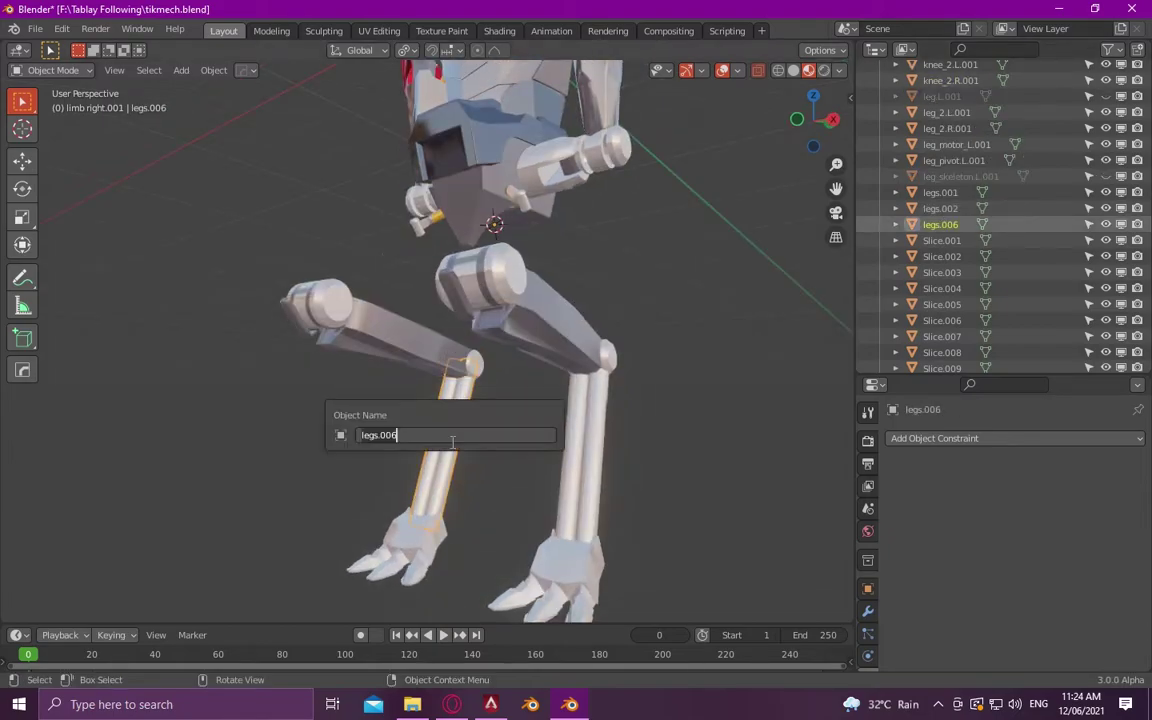
type("leg_3.R.001")
key("Return")
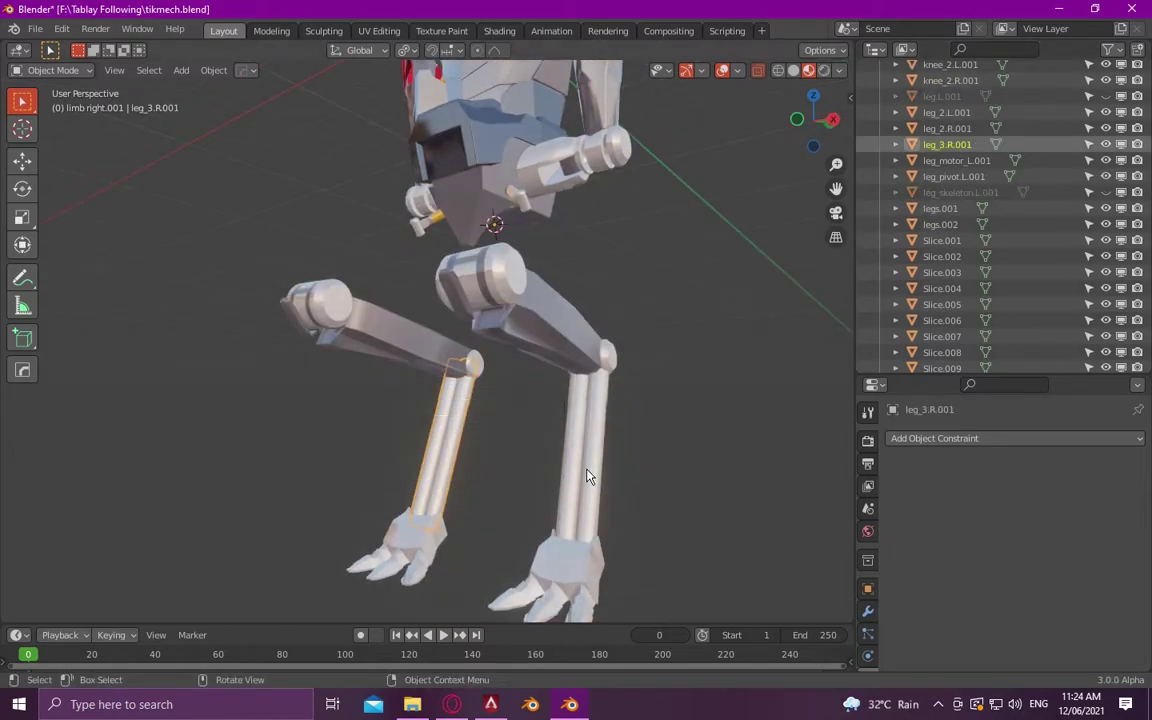
type(".001")
key("Return")
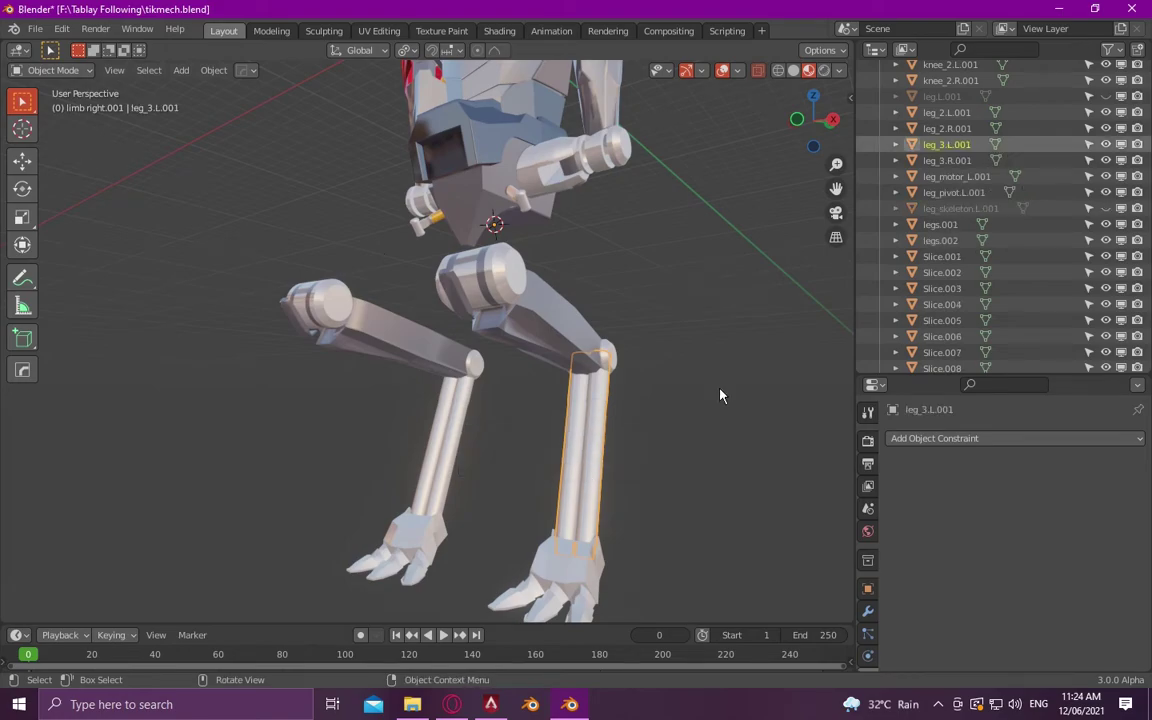
- Move the .R.001 leg parts, including knee.R.001, into the limb right.001 collection
left_click(385, 320)
scroll(950, 200, "up", 3)
left_click(950, 112, "ctrl")
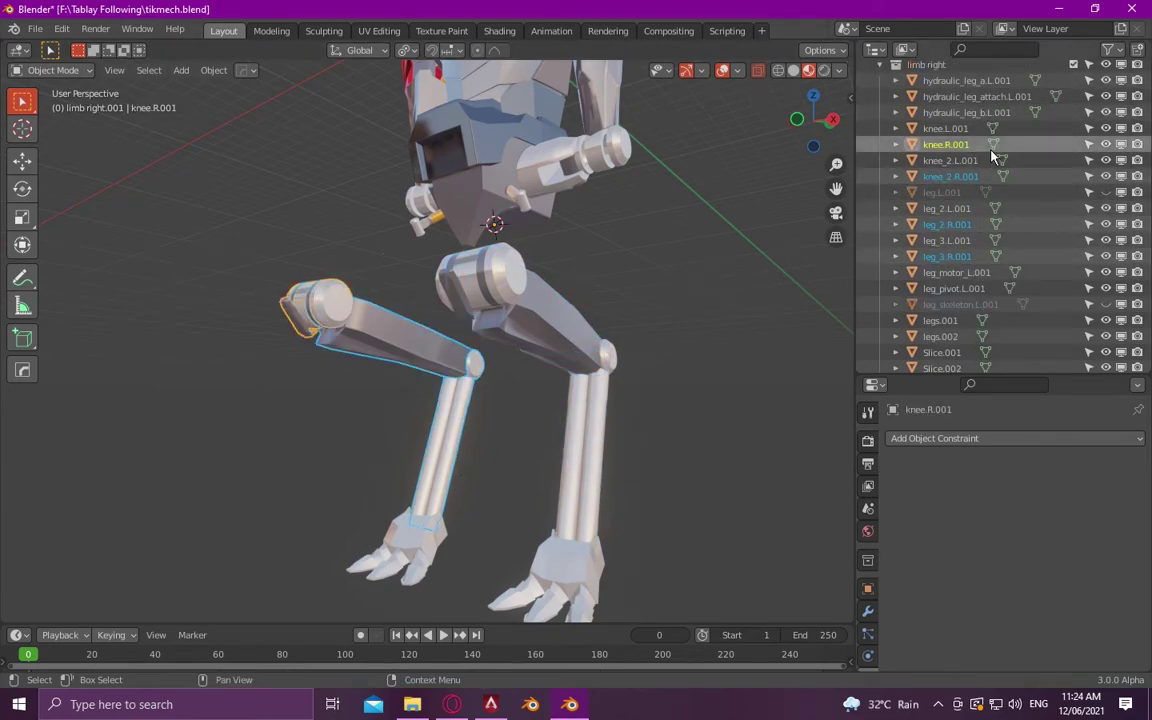
scroll(992, 158, "down", 2)
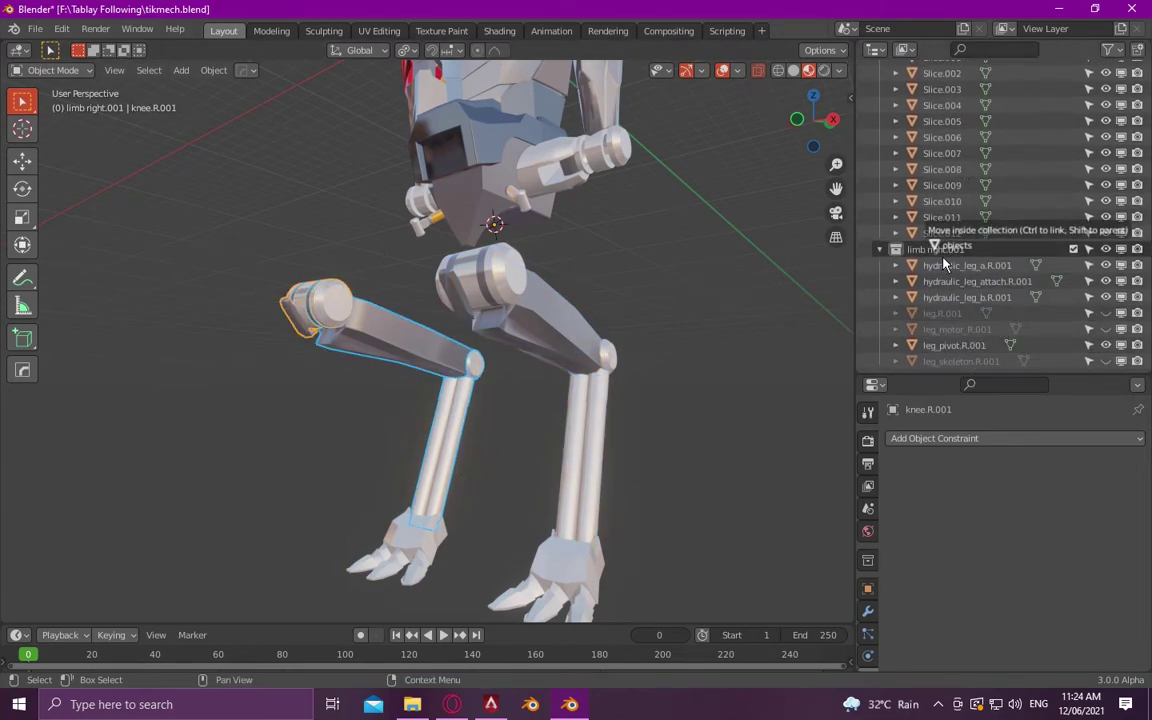
left_click_drag(985, 365, 880, 225)
- Move leg.L.001 into the limb right.001 collection
scroll(580, 283, "down", 3)
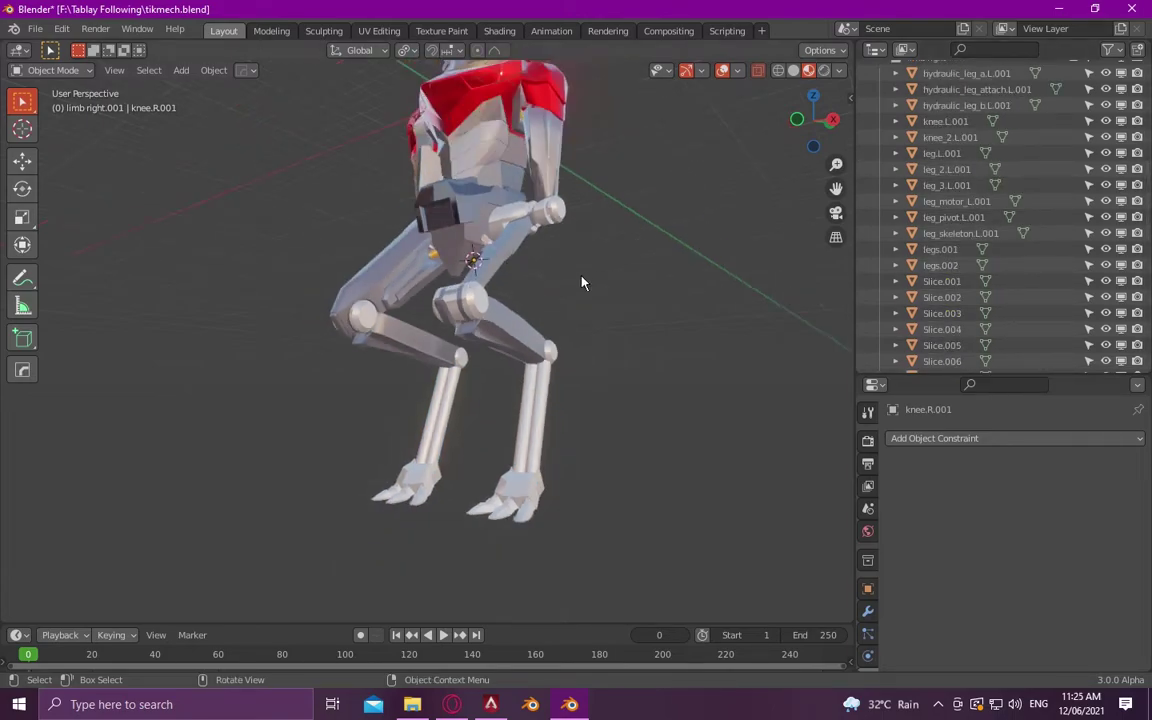
scroll(1000, 260, "down", 5)
scroll(950, 250, "down", 3)
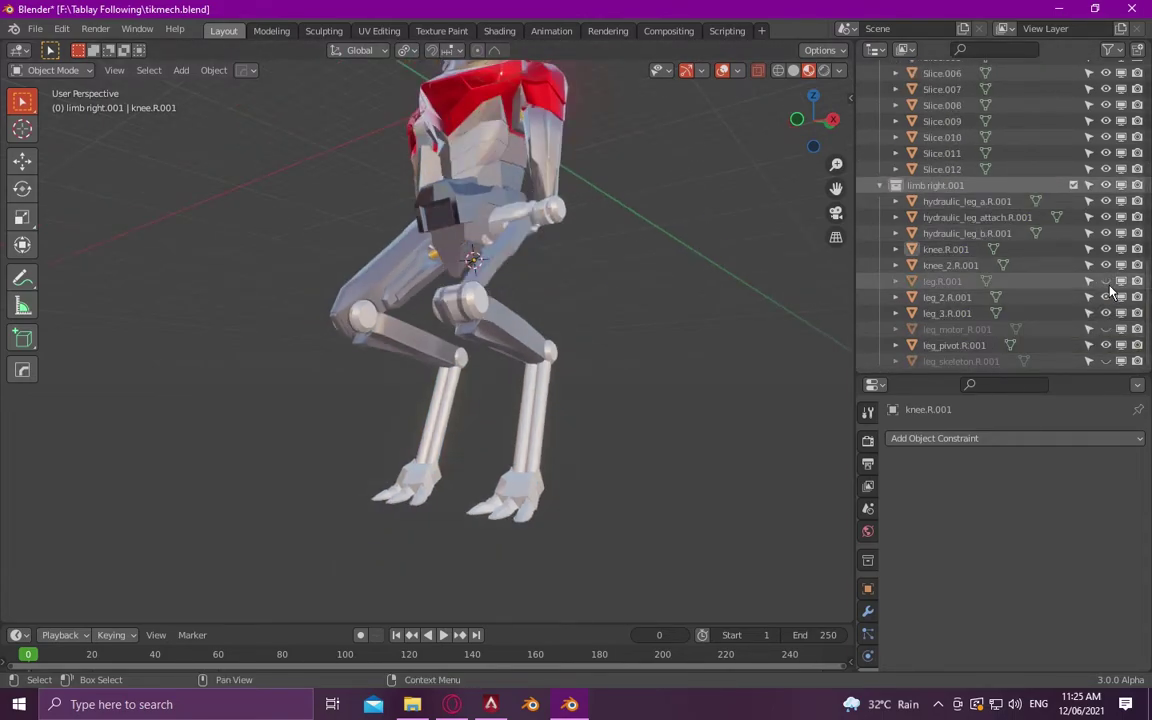
left_click(352, 251)
scroll(951, 200, "up", 3)
left_click_drag(951, 185, 953, 326)
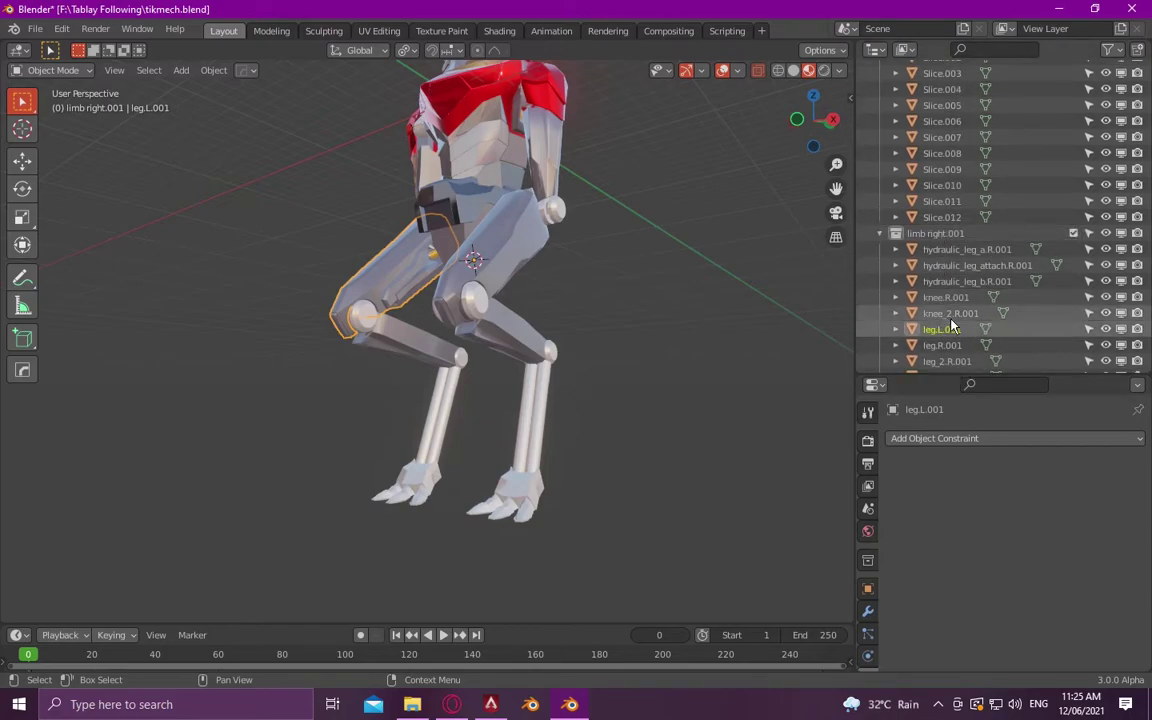
left_click(950, 345)
middle_click_drag(663, 326, 816, 270)
- Inspect hydraulic_leg_attach.L.001 and the legs.001 thigh bar, cancelling an accidental move
scroll(930, 200, "up", 5)
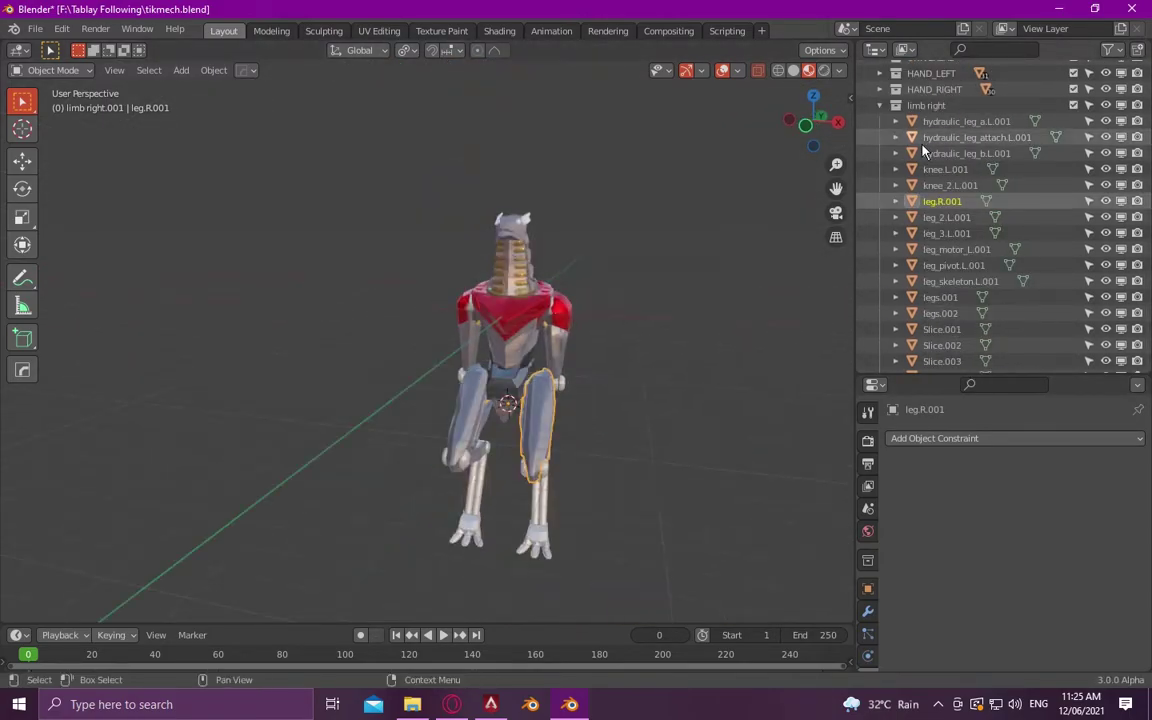
left_click(950, 121)
key("KP_Decimal")
left_click(960, 137)
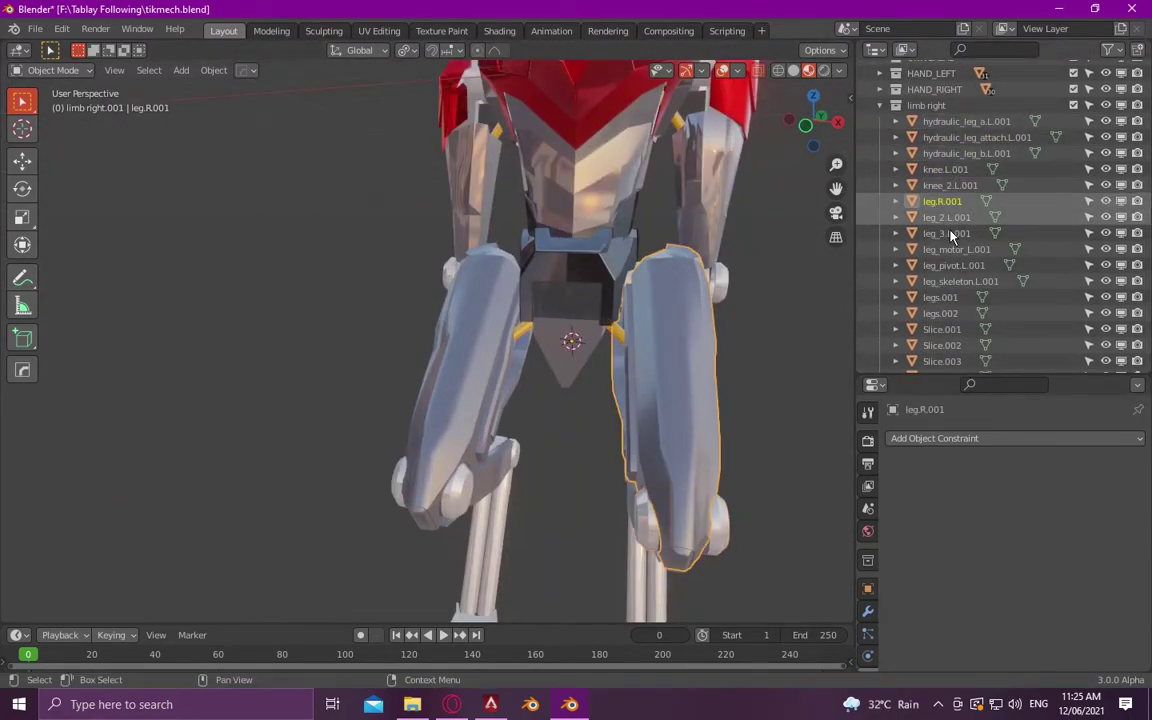
left_click(957, 298)
key("KP_Decimal")
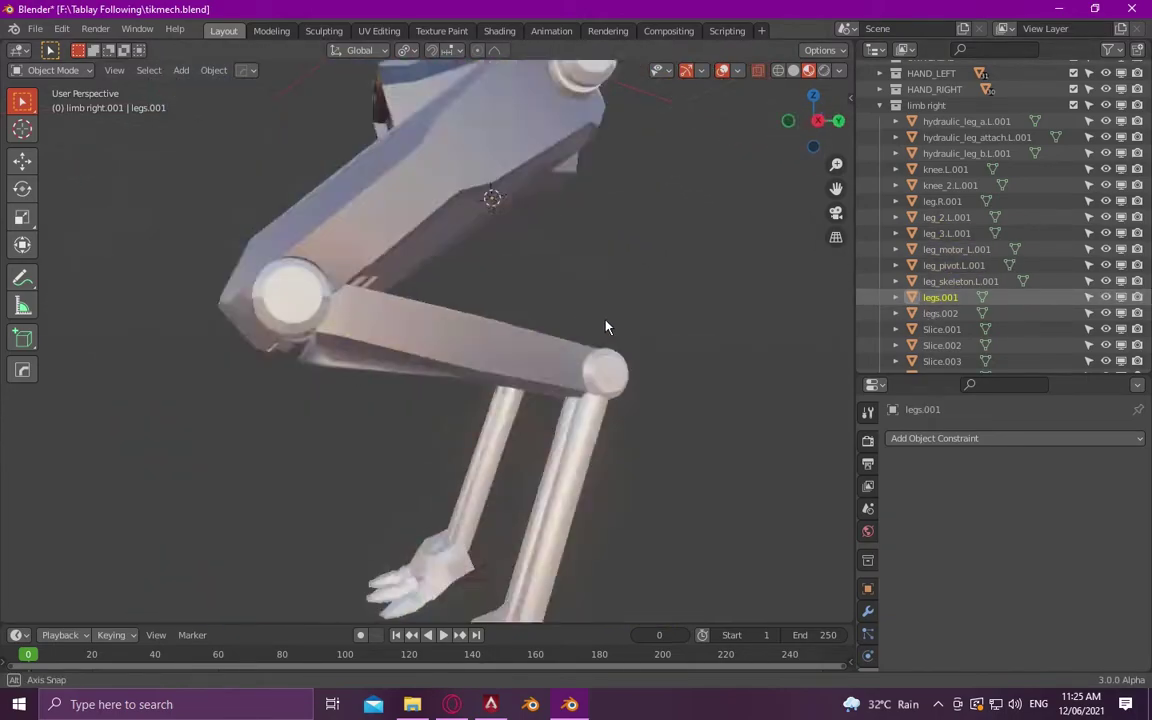
middle_click_drag(544, 287, 550, 328)
key("g")
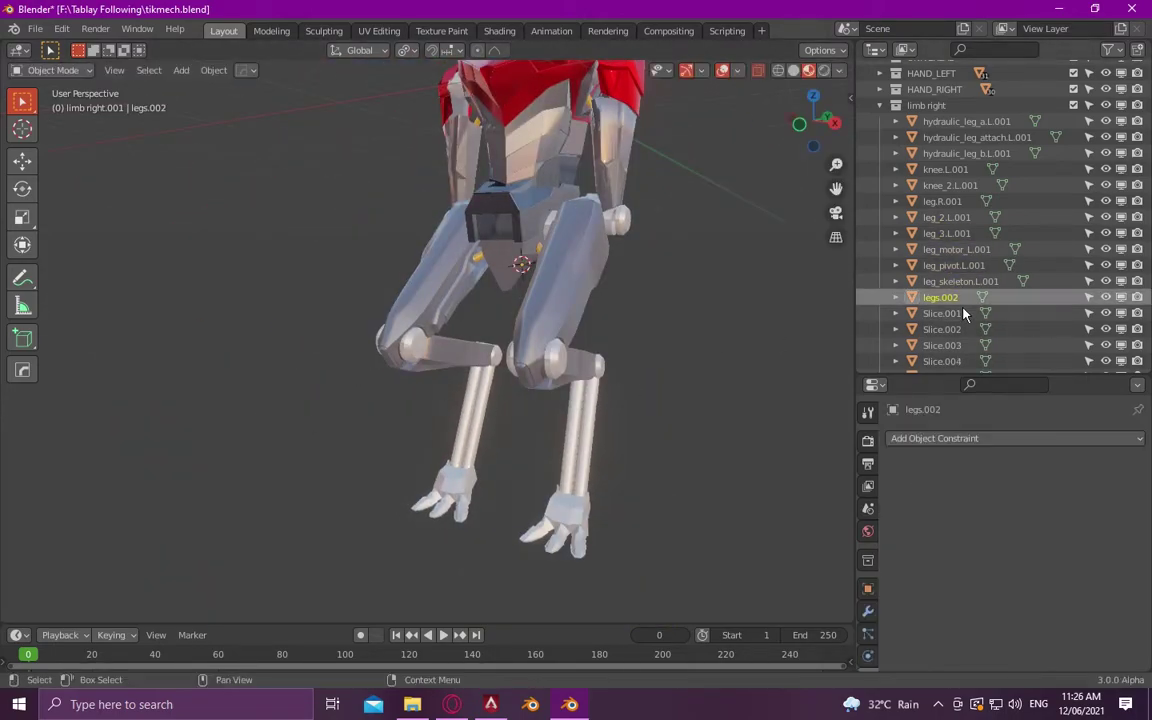
key("Escape")
- Separate the toes of foot piece Slice.001 into their own object in Edit Mode
left_click(1029, 313)
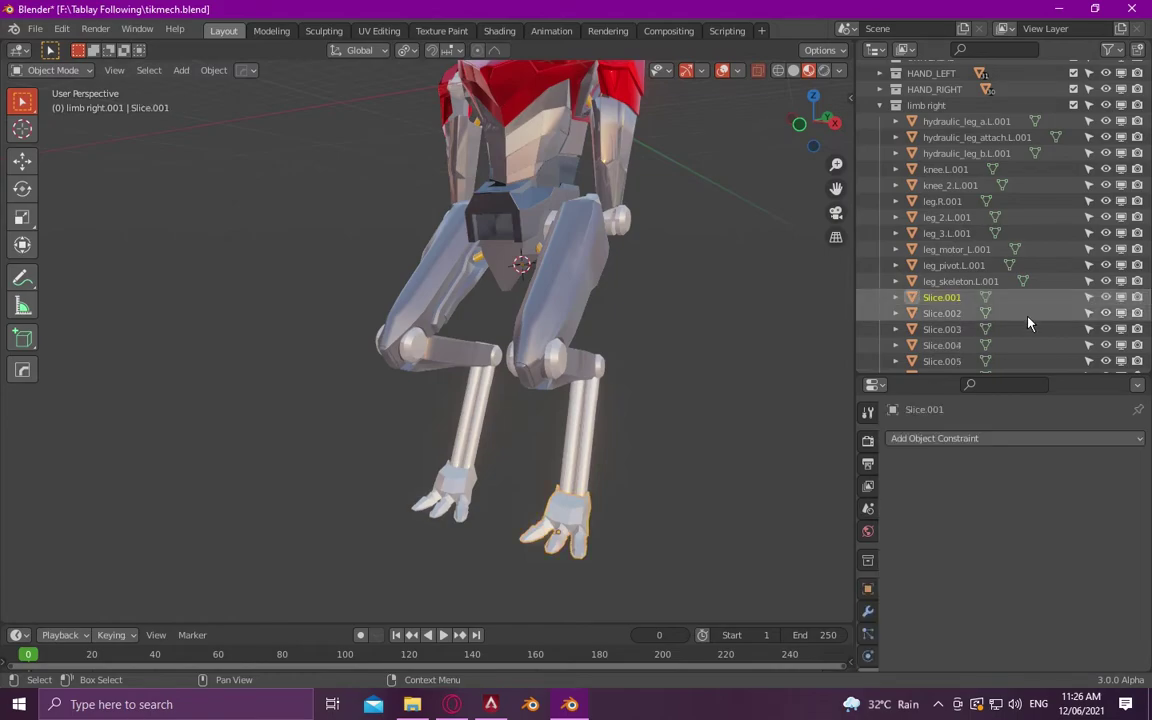
key("KP_Decimal")
key("Tab")
right_click(658, 402)
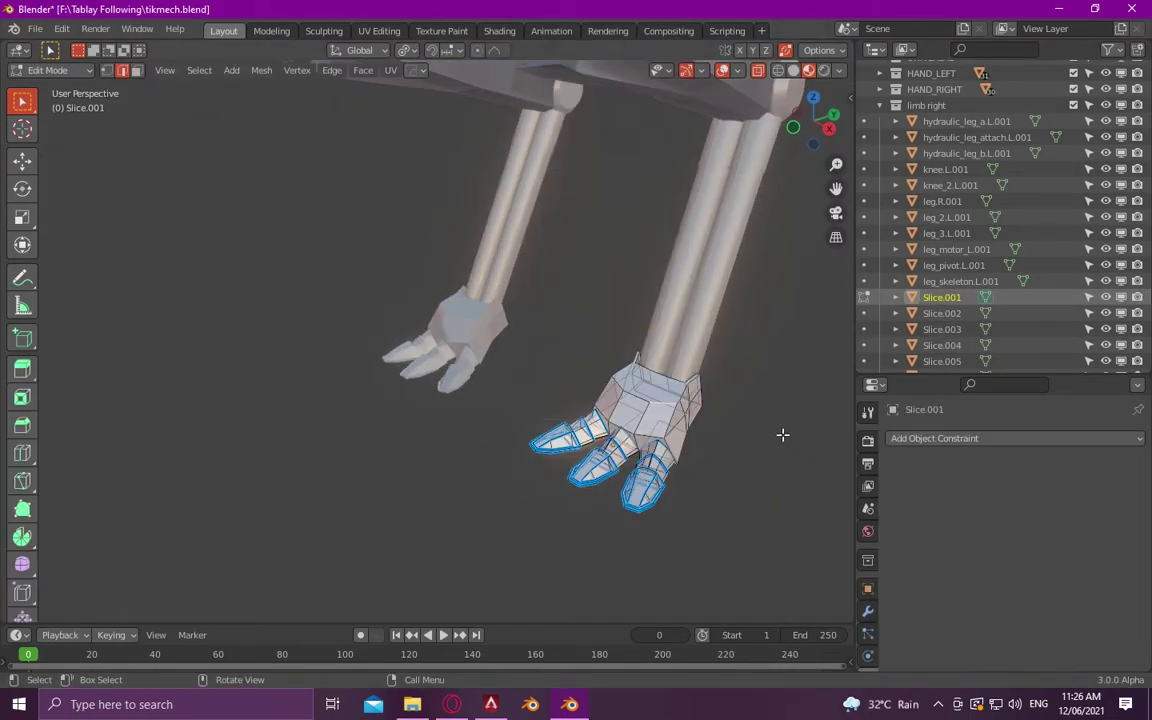
right_click(652, 440)
left_click(740, 497)
key("Tab")
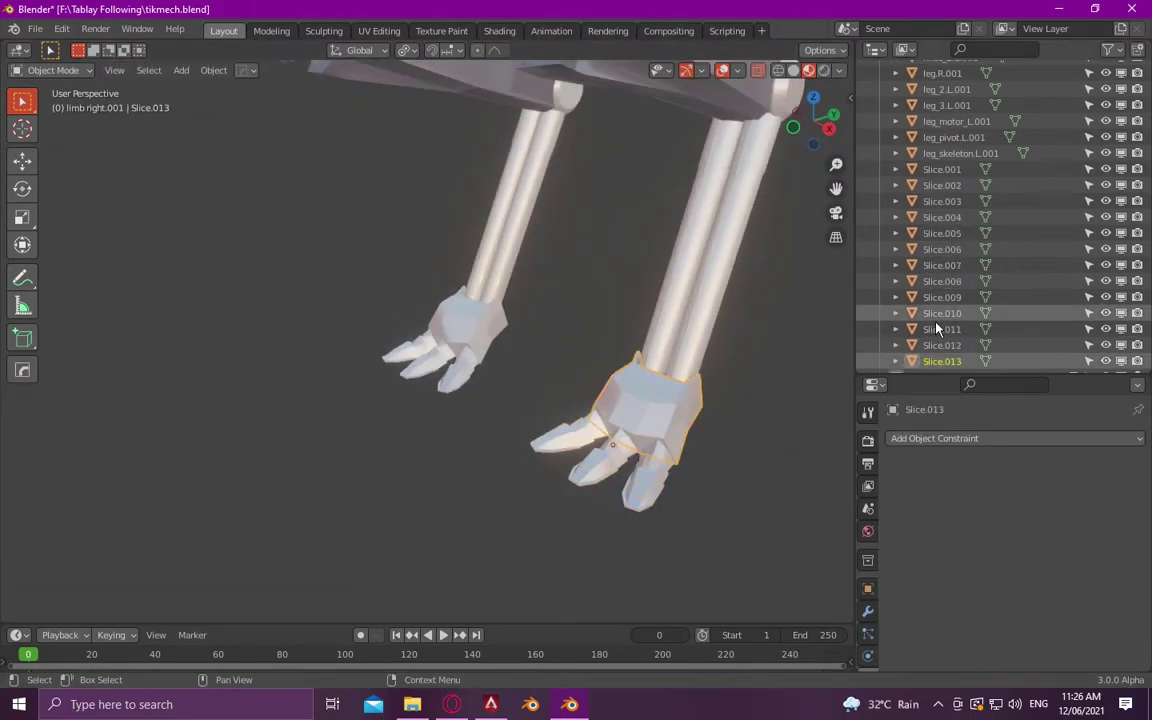
- Rename the foot to feet.R.001 and move it into limb right.001
scroll(960, 250, "down", 3)
double_click(942, 208)
type("feet.L.001")
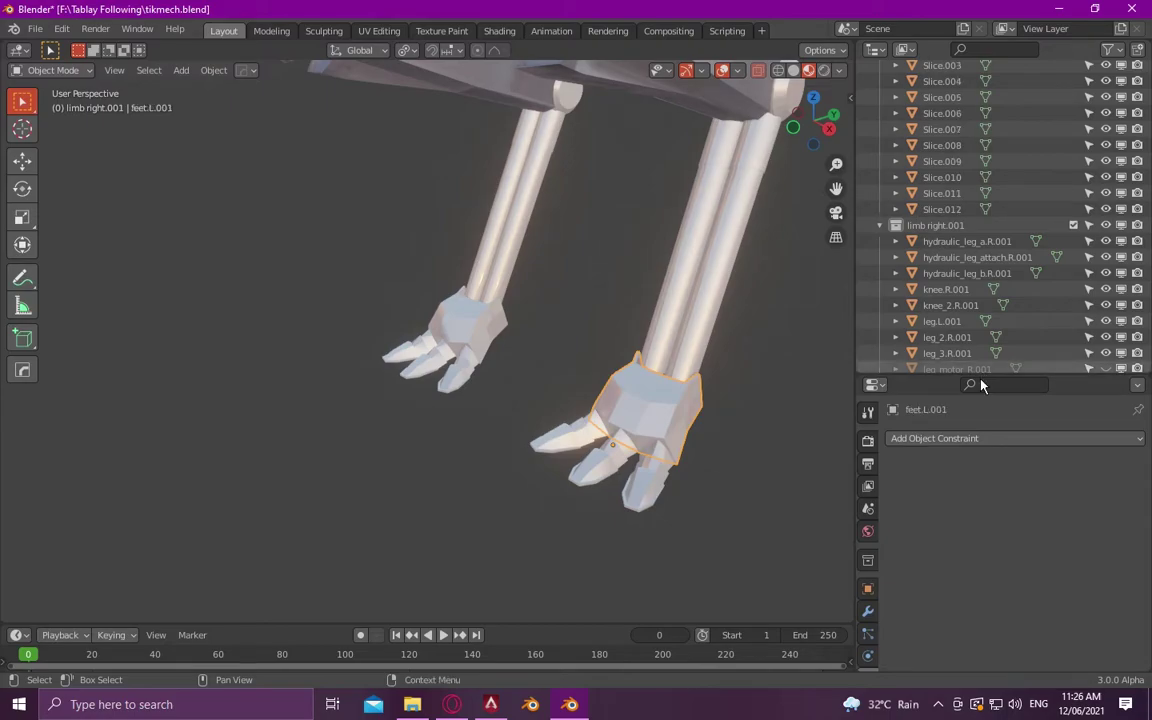
scroll(960, 200, "up", 5)
double_click(942, 208)
type("feet.R.001")
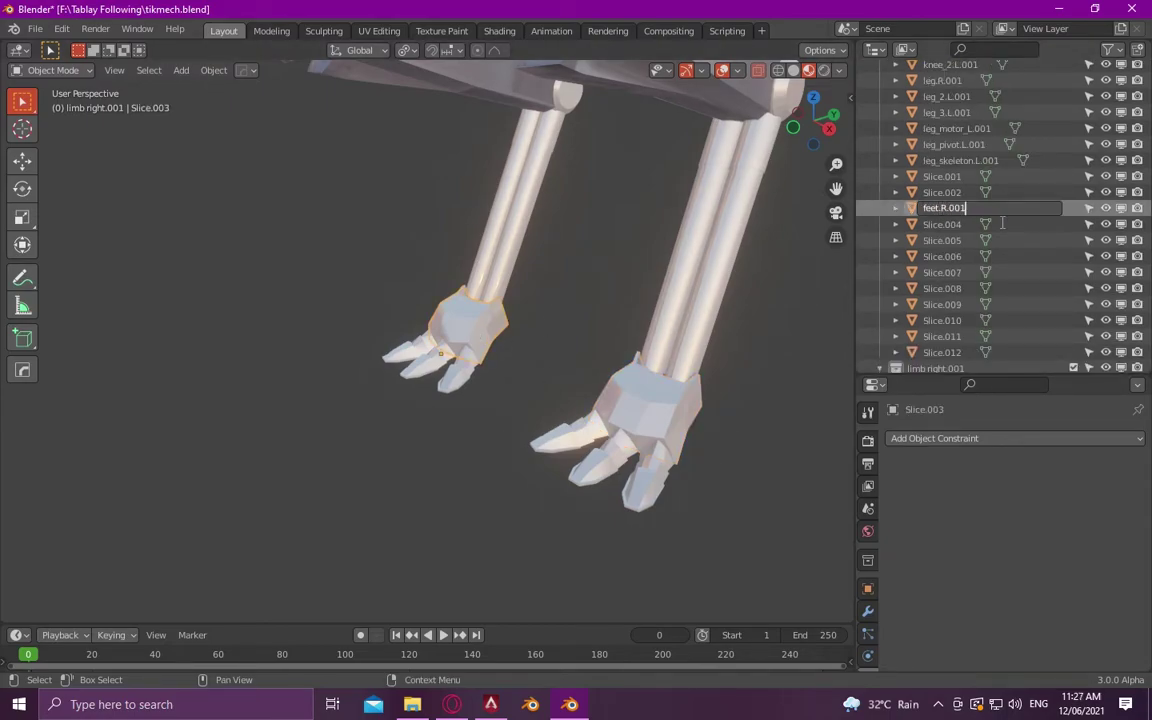
key("Return")
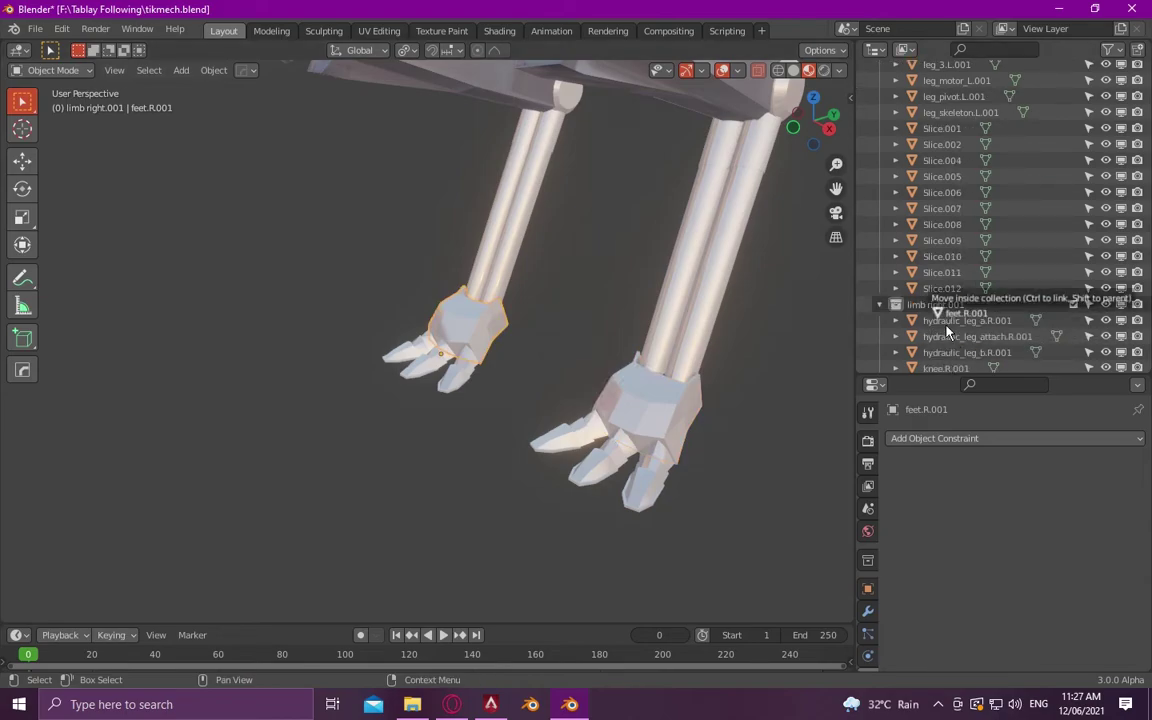
left_click_drag(940, 105, 940, 314)
middle_click_drag(620, 380, 548, 400)
left_click(650, 430)
key("Tab")
- Separate each linked toe piece into its own object via Separate > Selection, then return to Object Mode
right_click(571, 427)
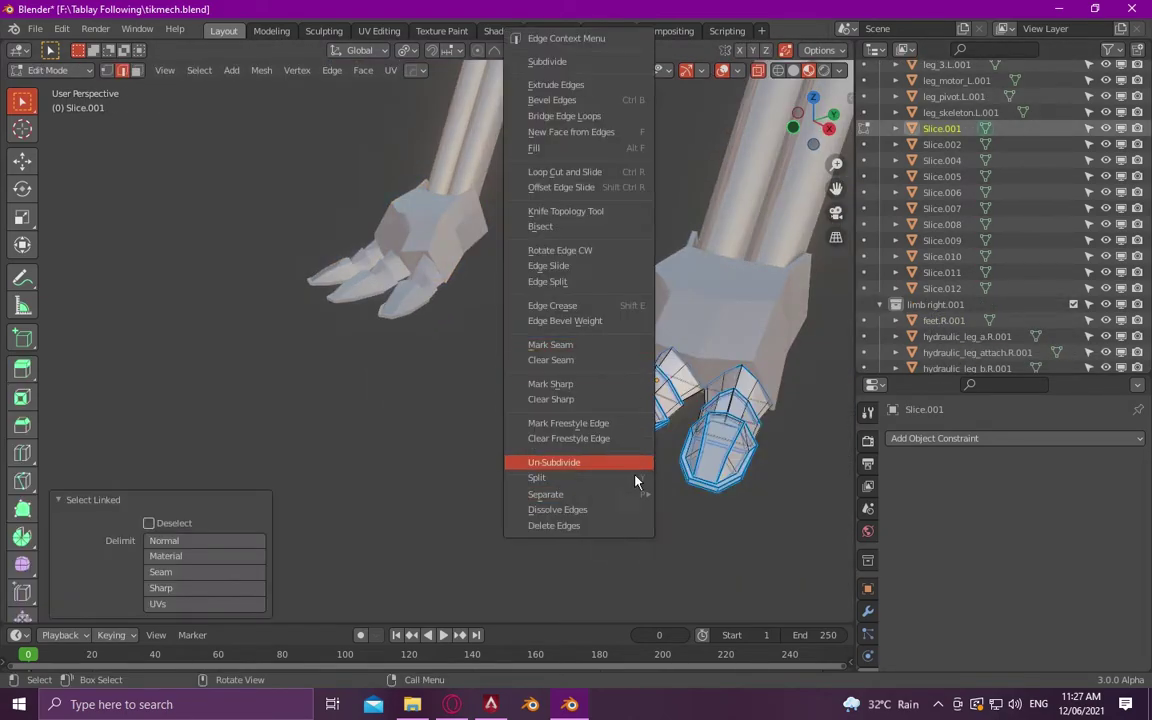
key("Escape")
key("l")
right_click(617, 460)
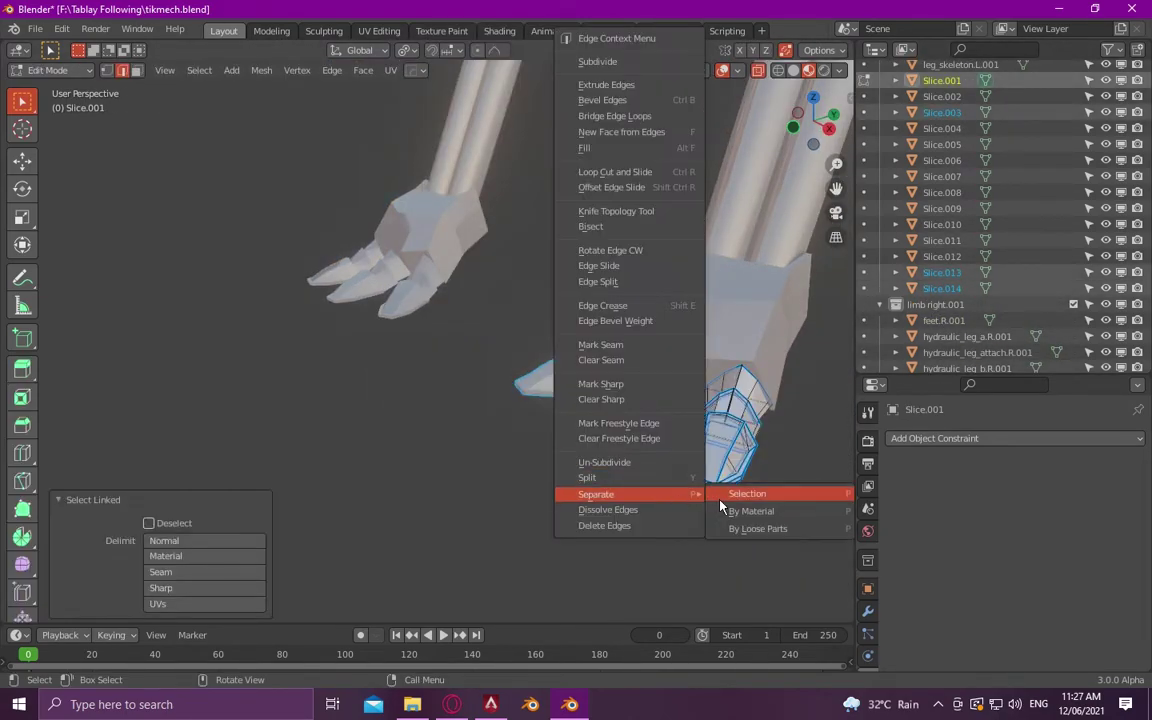
left_click(700, 524)
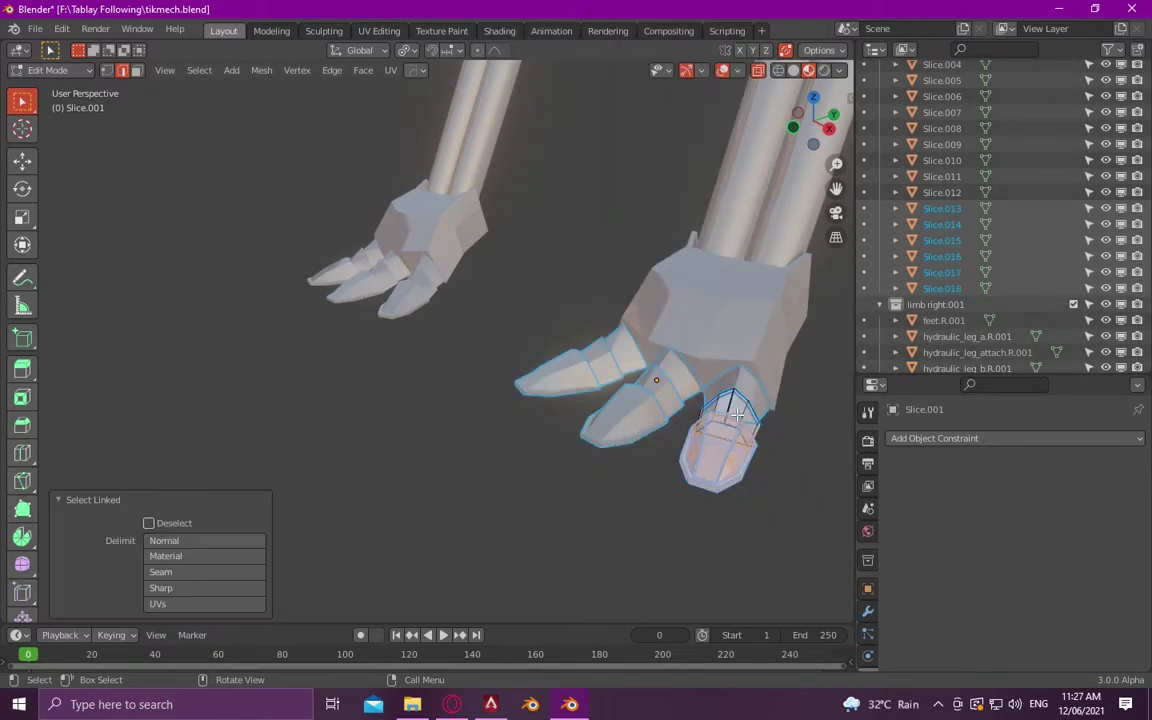
right_click(690, 462)
right_click(740, 490)
left_click(797, 491)
key("l")
right_click(740, 490)
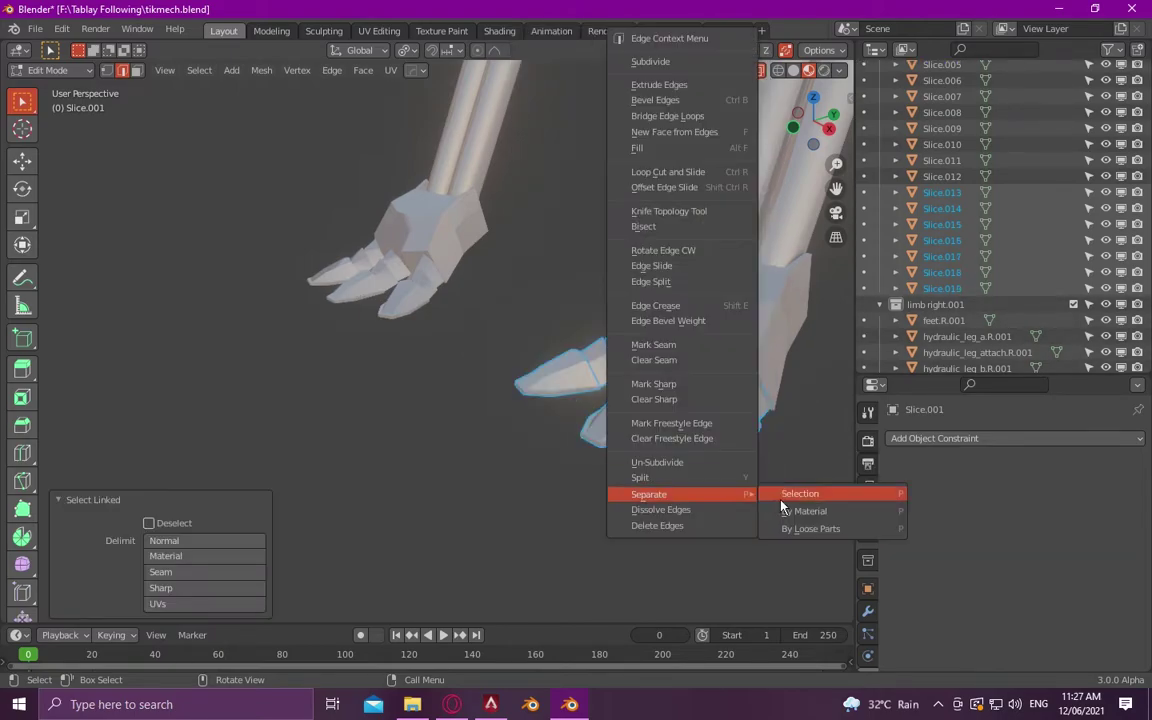
left_click(797, 494)
middle_click_drag(600, 480, 469, 488)
key("Tab")
scroll(858, 290, "up", 5)
- Rename the first left-foot toe piece to feet_index_1.L.001
scroll(858, 290, "up", 3)
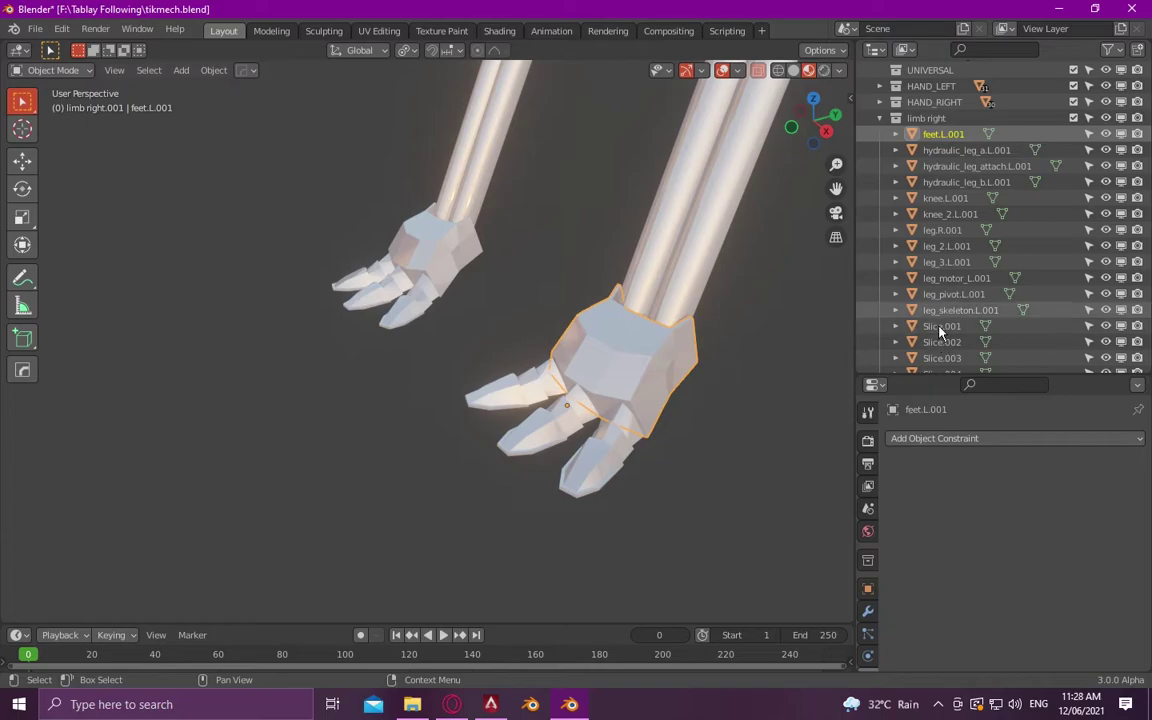
left_click(581, 380)
scroll(581, 380, "up", 2)
scroll(663, 424, "up", 1)
left_click(942, 358)
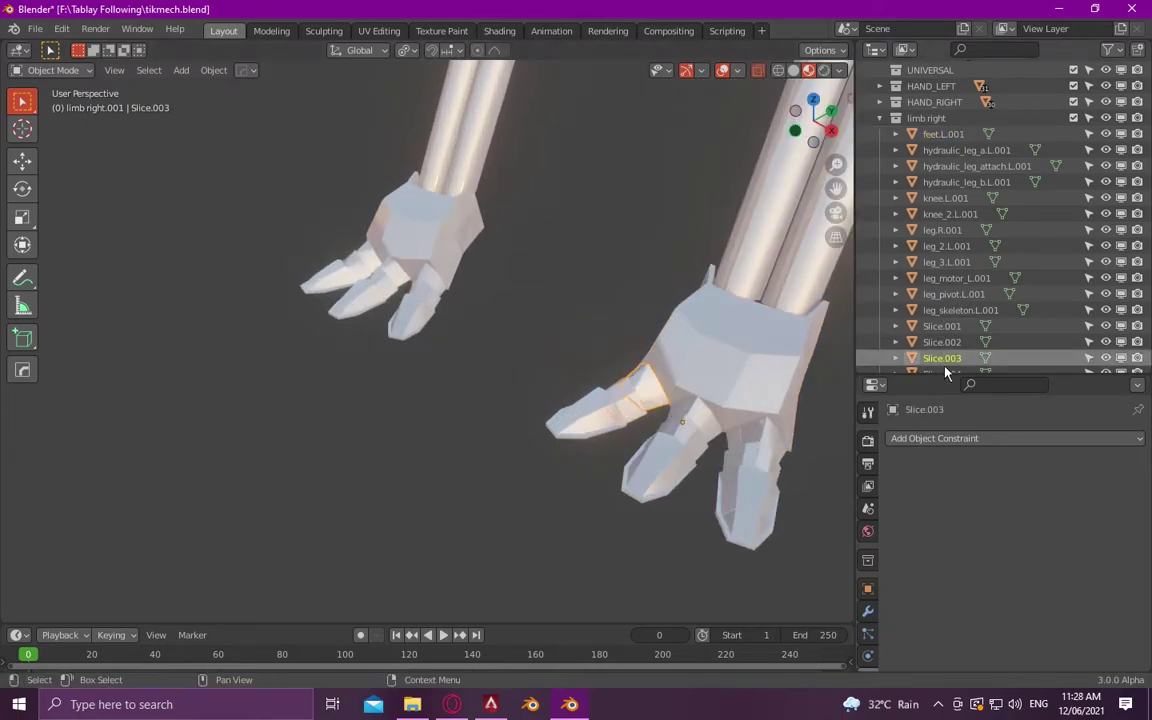
scroll(1000, 300, "down", 4)
double_click(942, 208)
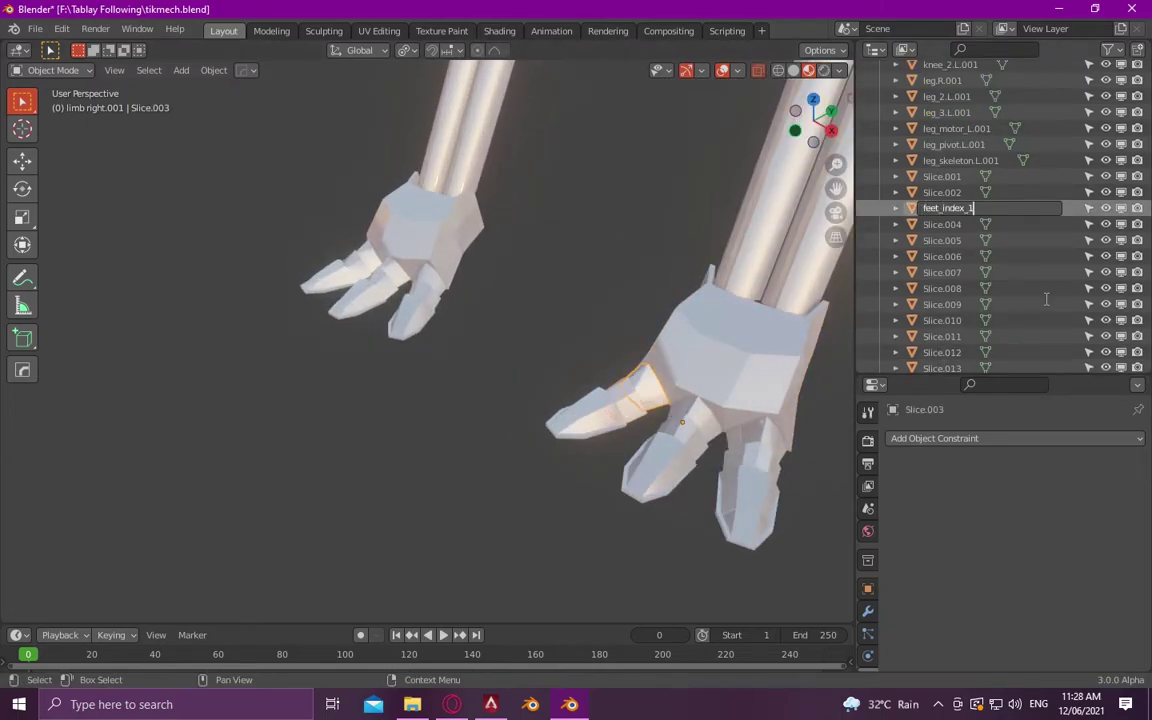
key("Return")
scroll(615, 370, "up", 2)
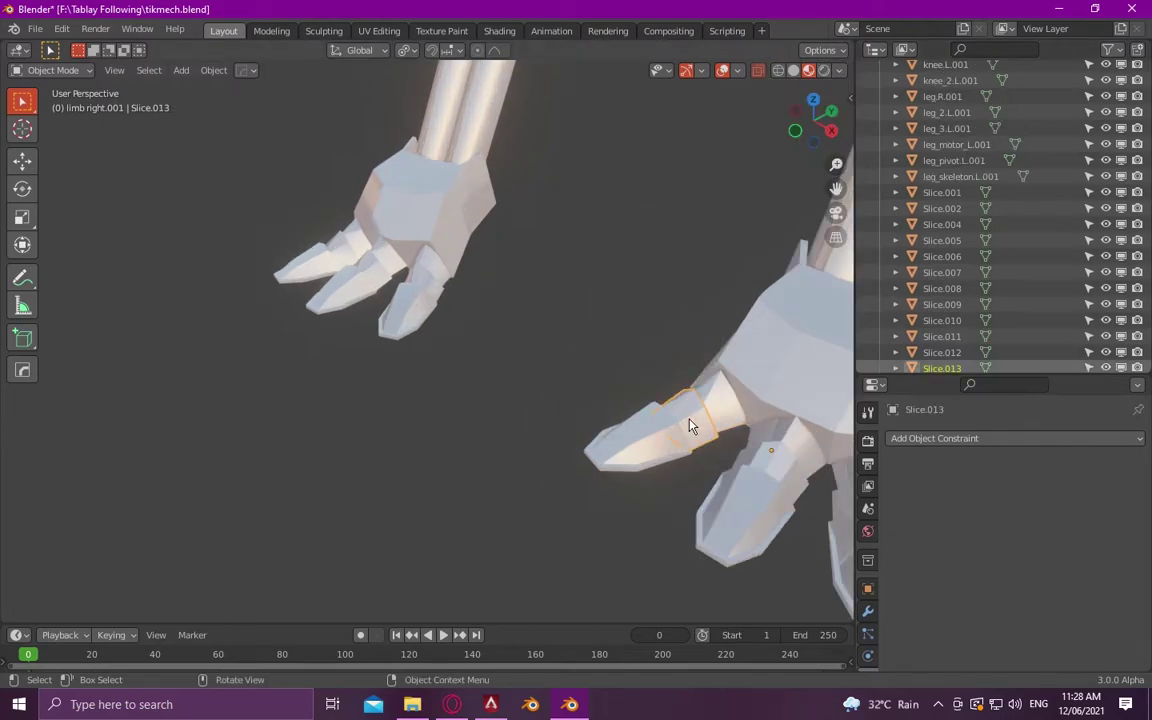
key("F2")
key("Return")
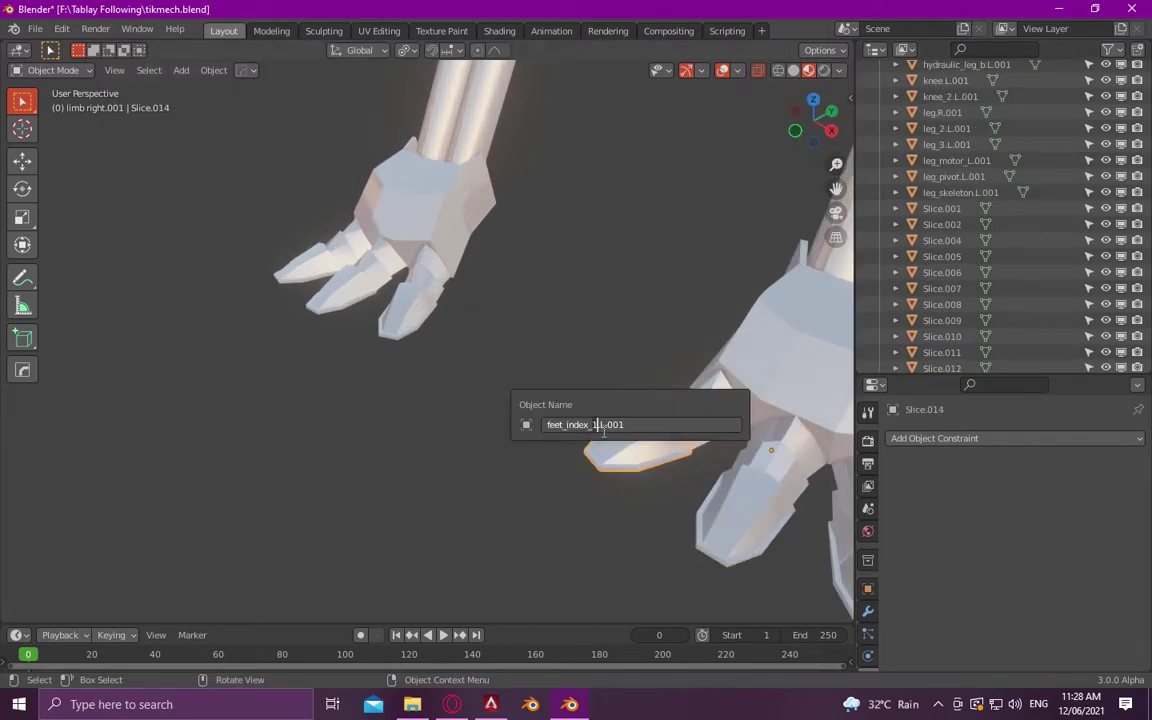
key("Return")
- Rename the middle toe segments feet_middle_1.L.001 through feet_middle_3.L.001
middle_click_drag(603, 432, 545, 442)
left_click(545, 442)
key("F2")
type("feet_index_1.L.001")
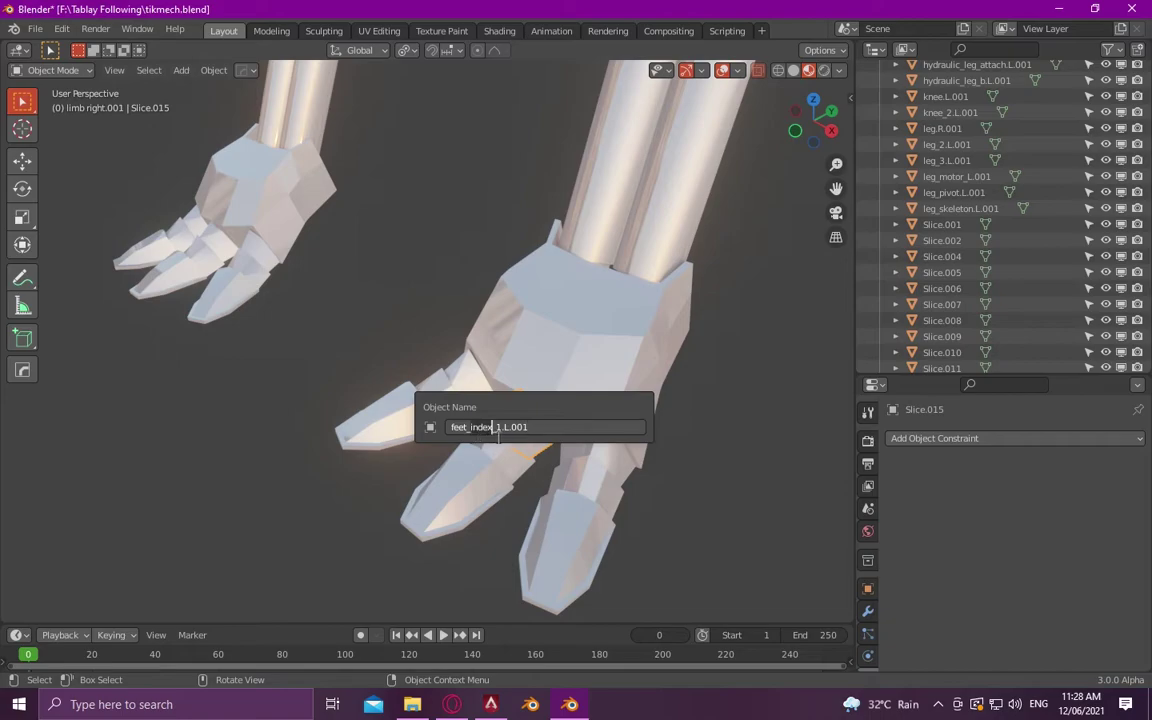
key("Return")
left_click(523, 468)
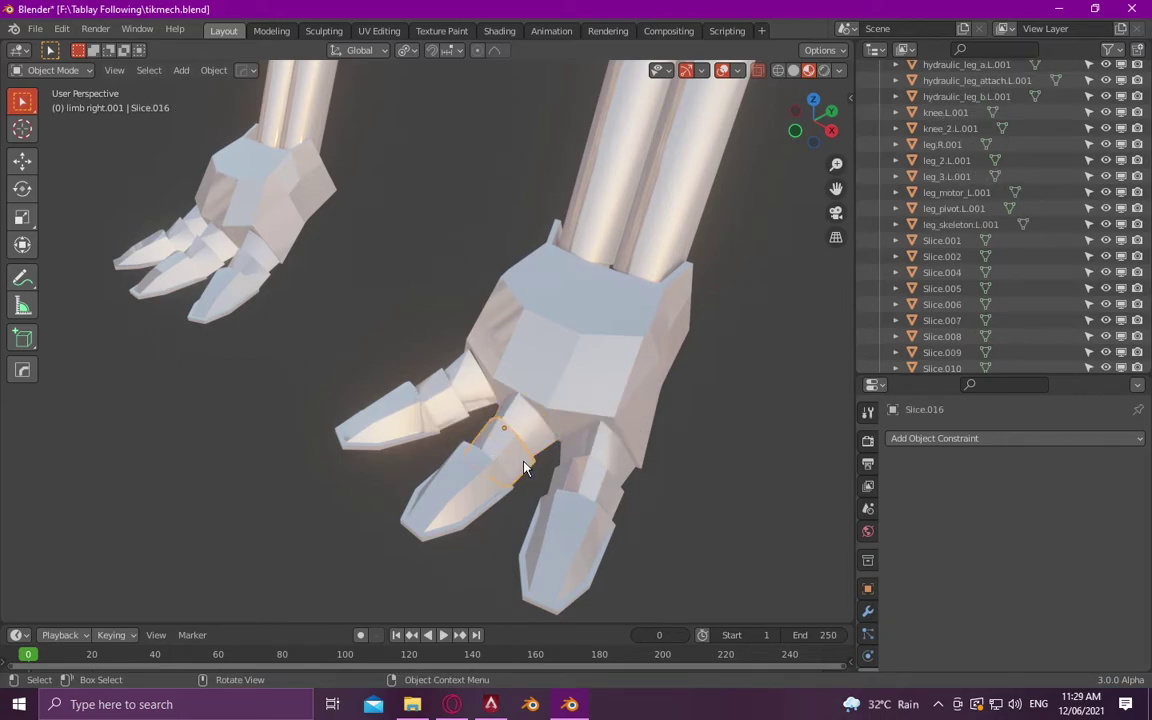
key("F2")
type("feet_middle_1.L.001")
key("Return")
left_click(465, 527)
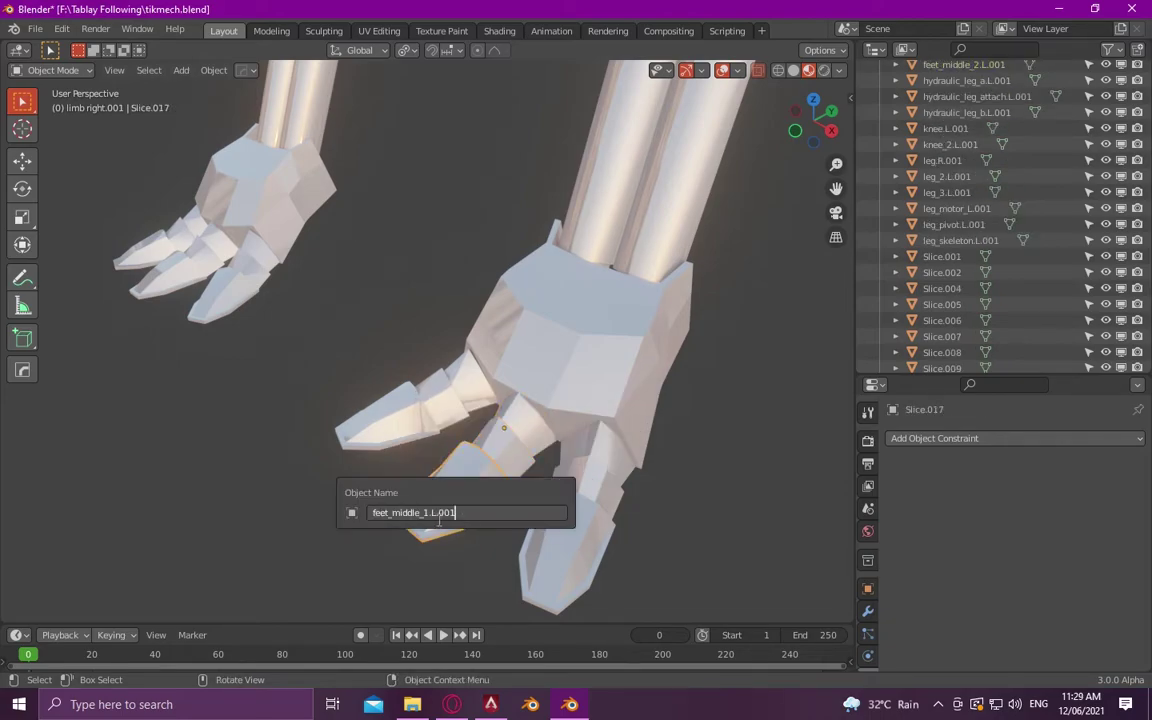
key("Return")
left_click(603, 452)
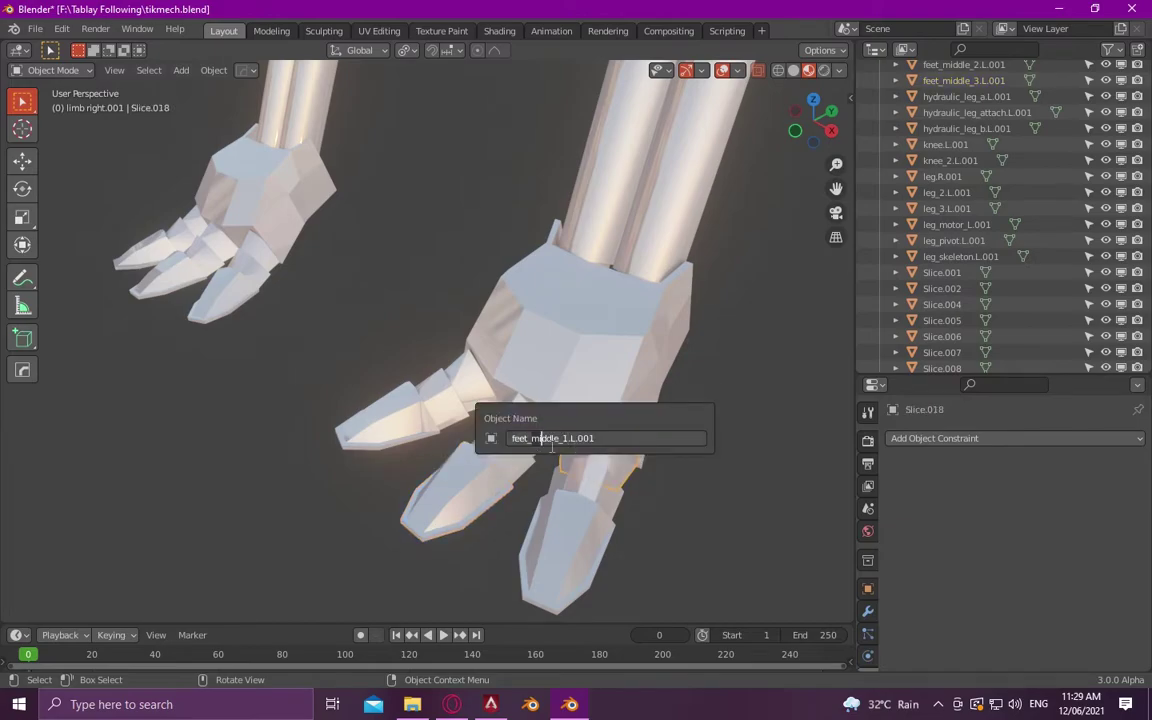
- Rename the pinky toe segments feet_pinky_1.L.001 through feet_pinky_3.L.001, then view from the front
type("y")
key("Return")
middle_click_drag(613, 473, 610, 307, "shift")
key("F2")
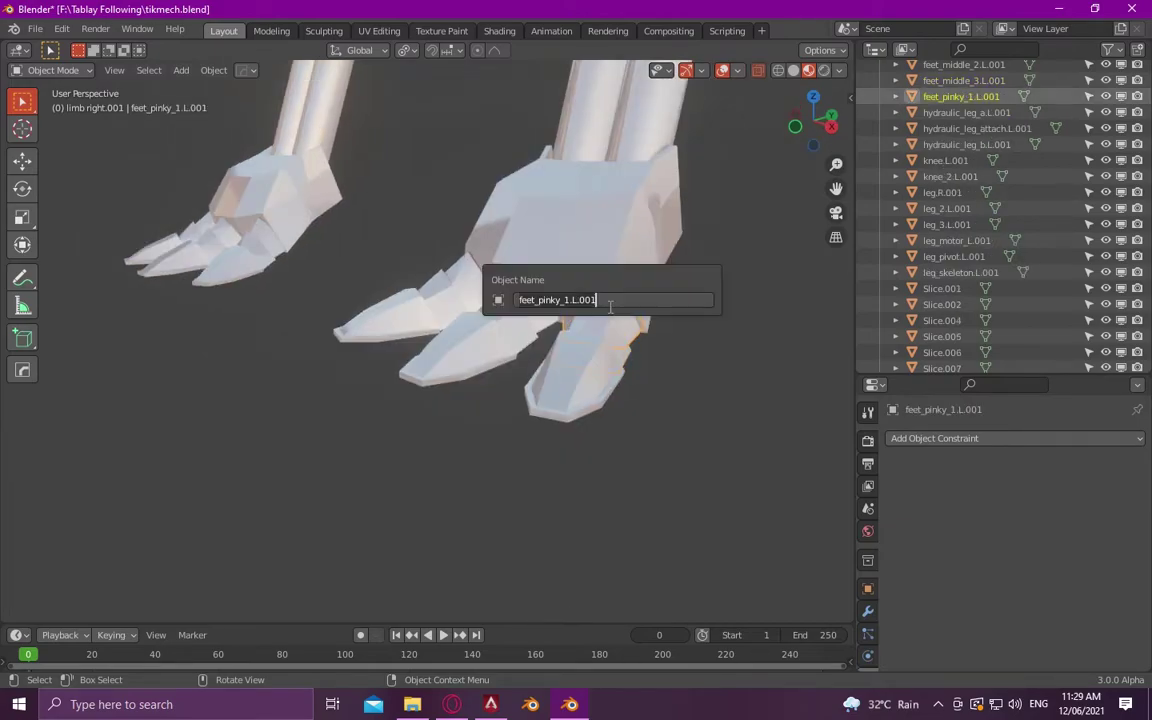
left_click(606, 326)
key("F2")
type("feet_pinky_1.L.001")
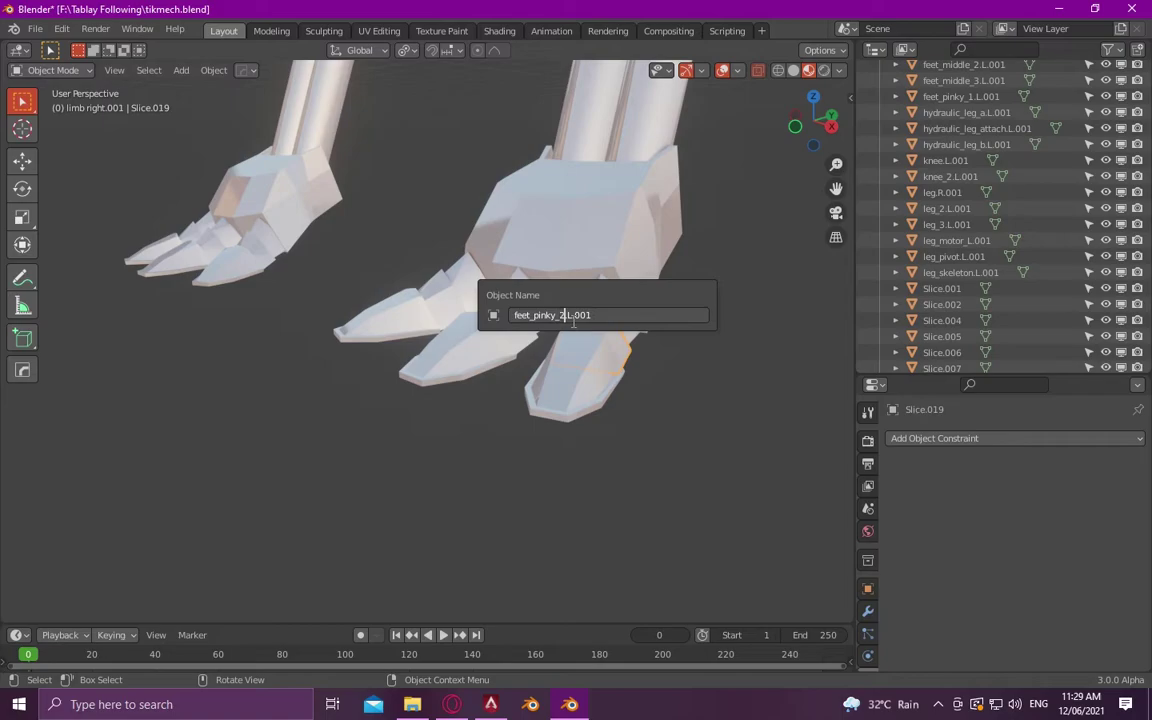
key("Return")
left_click(562, 392)
key("F2")
key("Return")
key("KP_1")
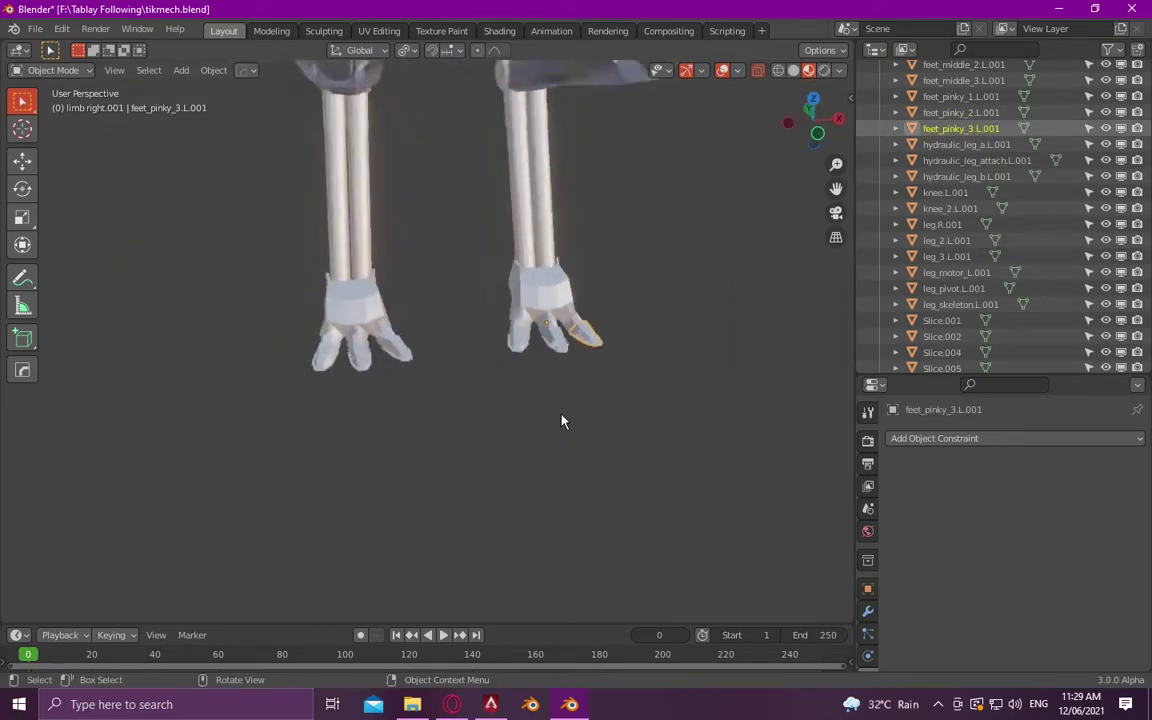
- Delete the leftover Slice.001 and Slice.002 objects
scroll(441, 332, "up", 3)
left_click(437, 419)
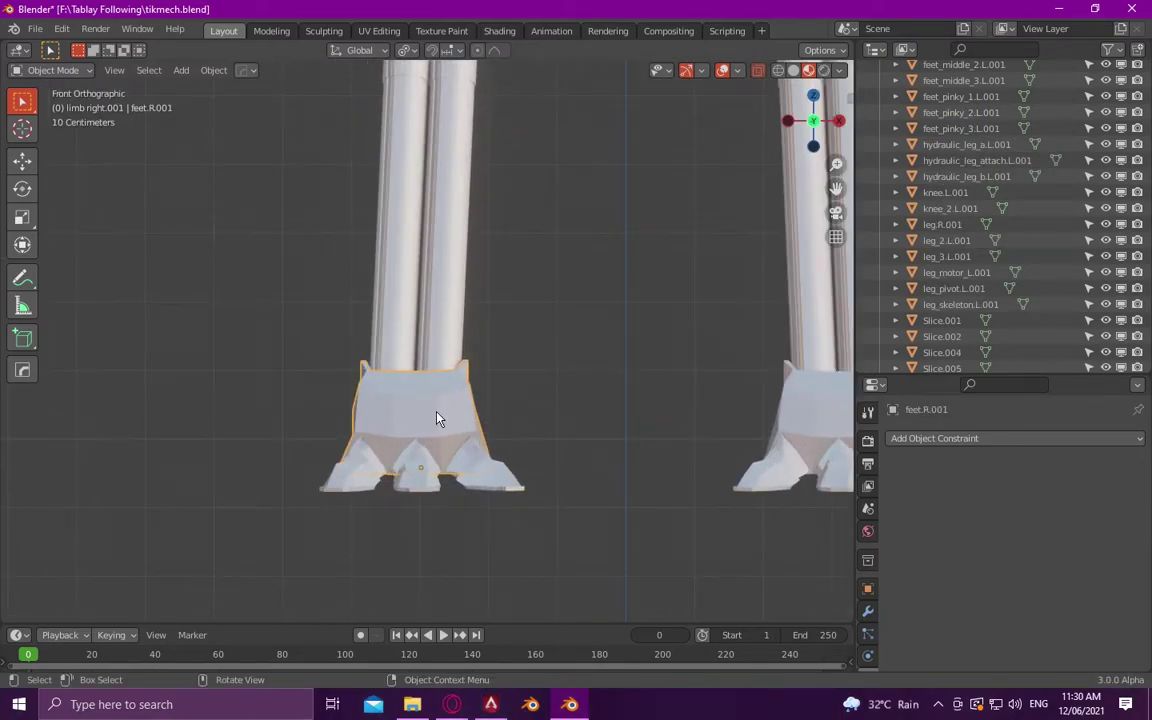
scroll(954, 232, "down", 6)
scroll(954, 232, "up", 2)
left_click(941, 160)
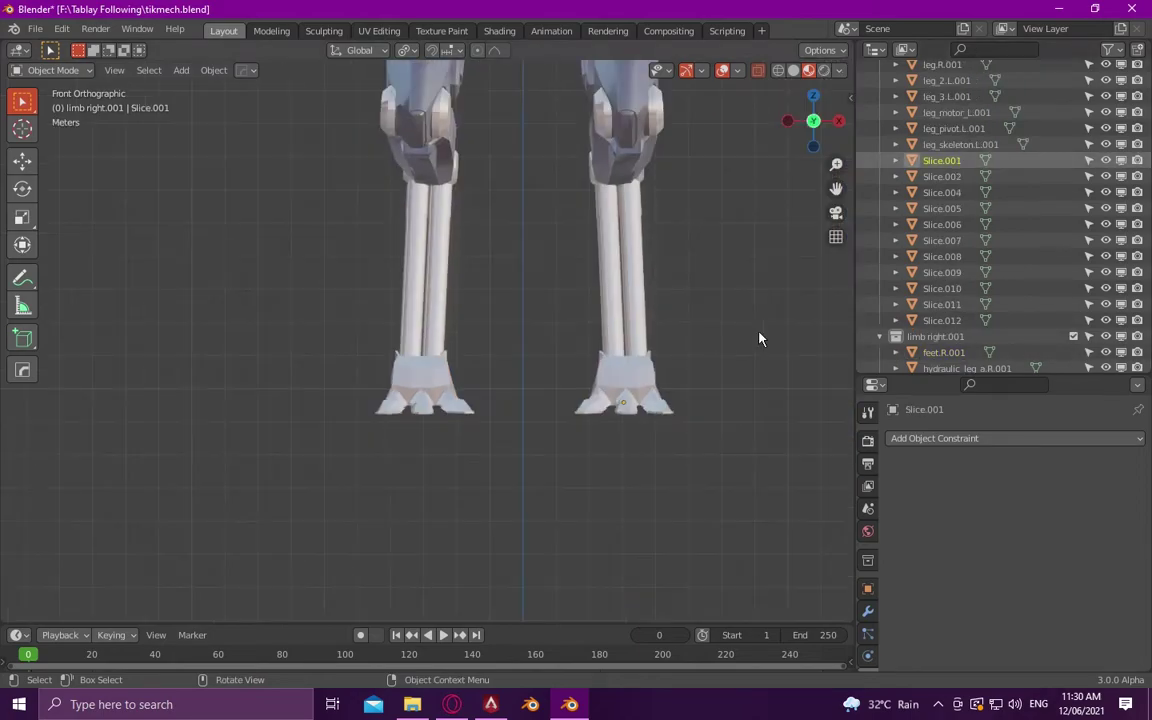
scroll(682, 297, "down", 5)
key("Delete")
left_click(941, 160)
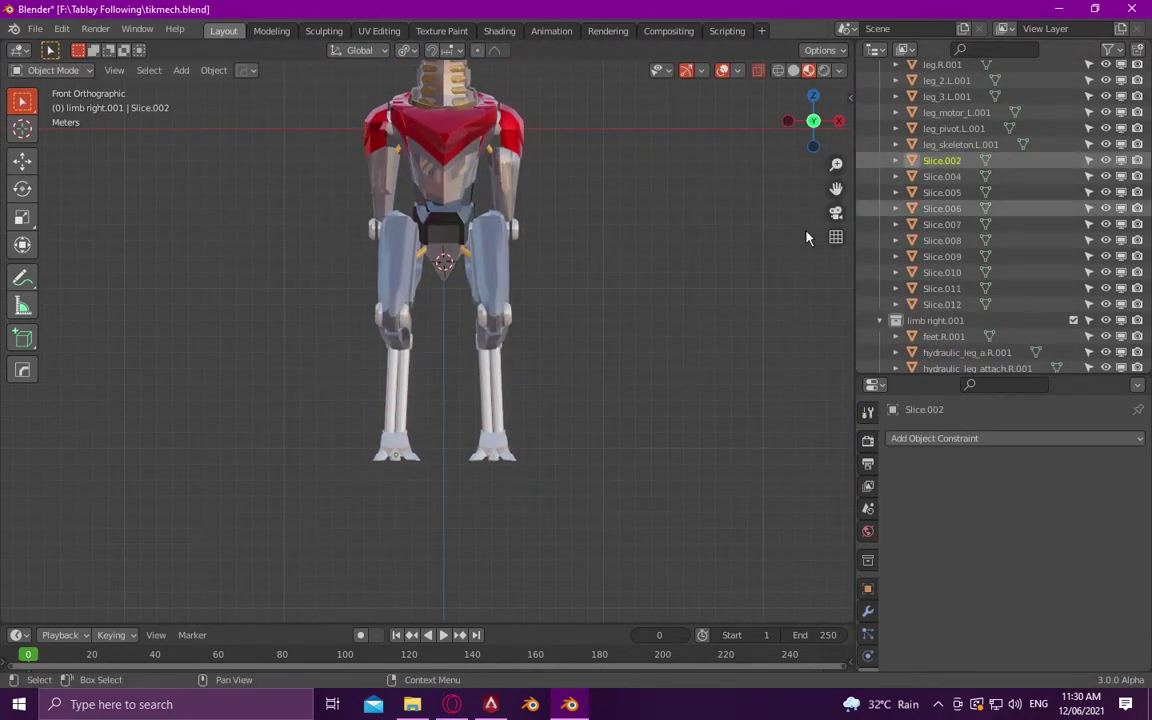
key("Delete")
- Box-select the other foot's toe pieces and move them into limb right.001
left_click(948, 177)
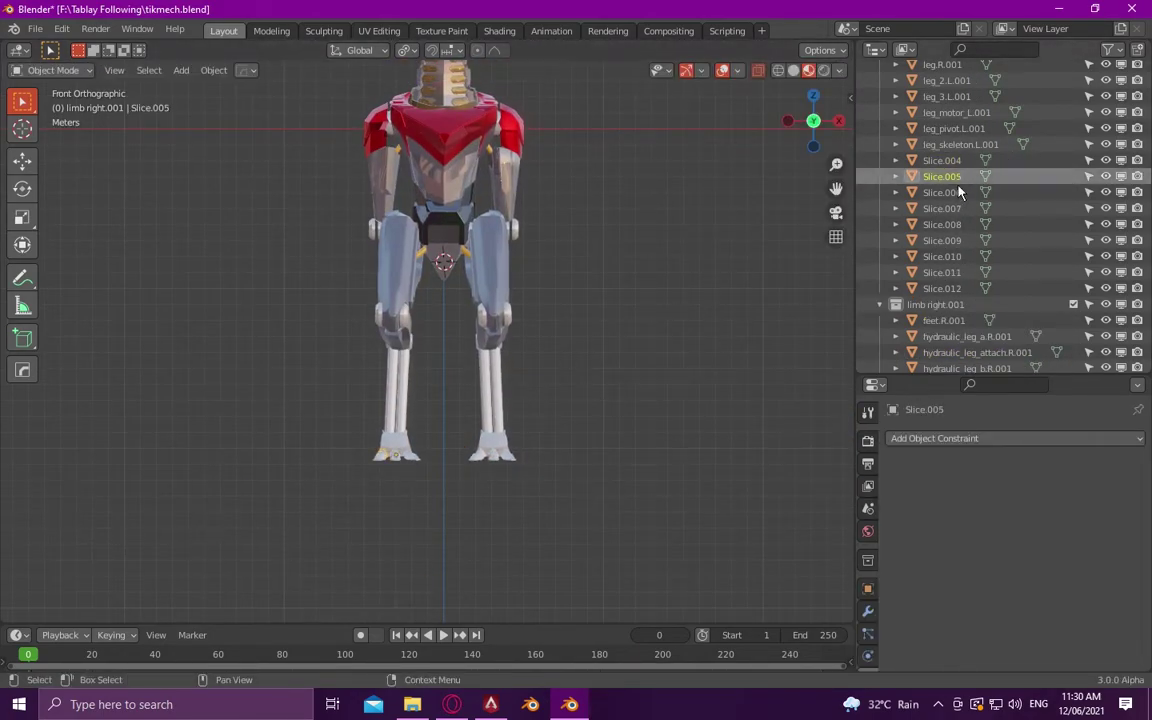
scroll(338, 434, "up", 5)
middle_click_drag(338, 434, 774, 275)
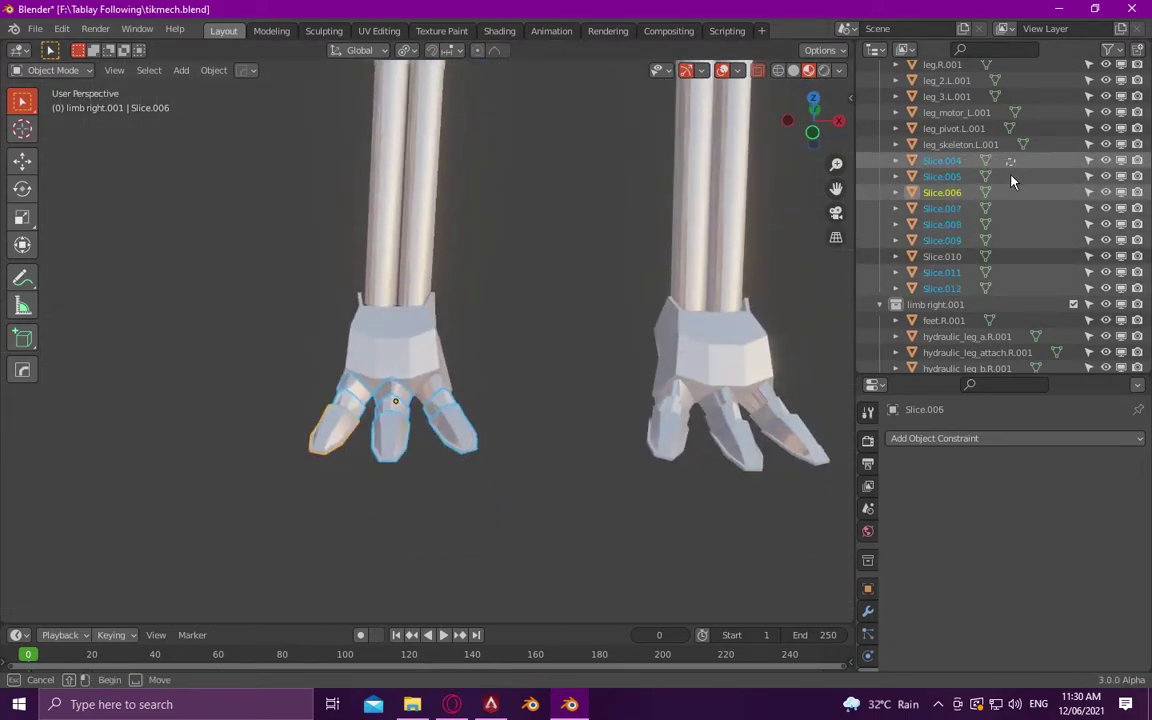
left_click_drag(537, 535, 298, 418)
mouse_move(942, 192)
left_mouse_down()
mouse_move(940, 320)
mouse_move(950, 318)
left_mouse_up()
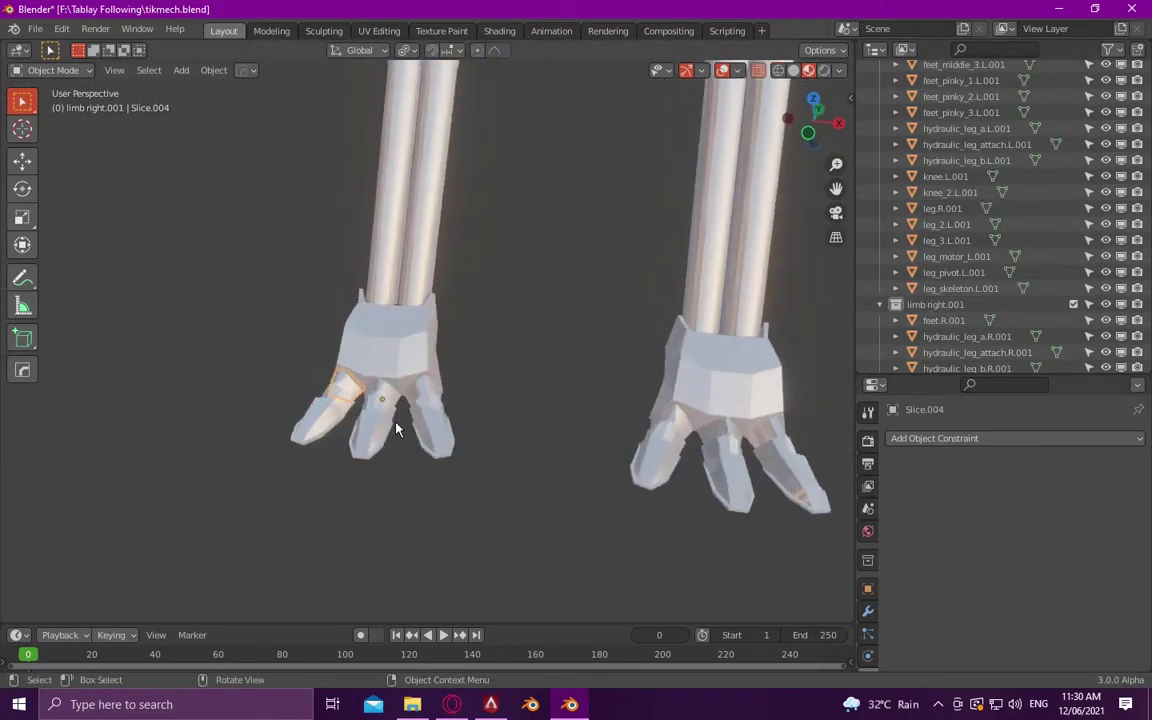
middle_click_drag(356, 379, 462, 362)
key("F2")
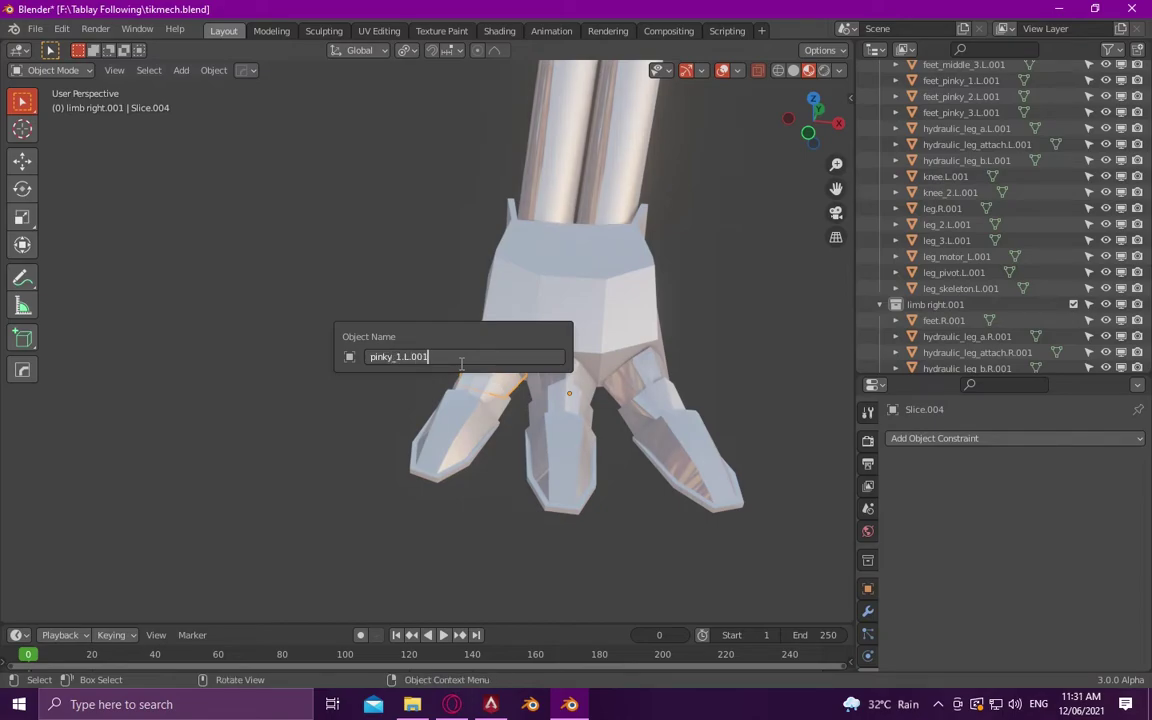
- Rename the pinky toe segments feet_pinky_1.R.001 through feet_pinky_3.R.001
left_click(496, 398)
key("F2")
type("feet_pinky_1.L.001")
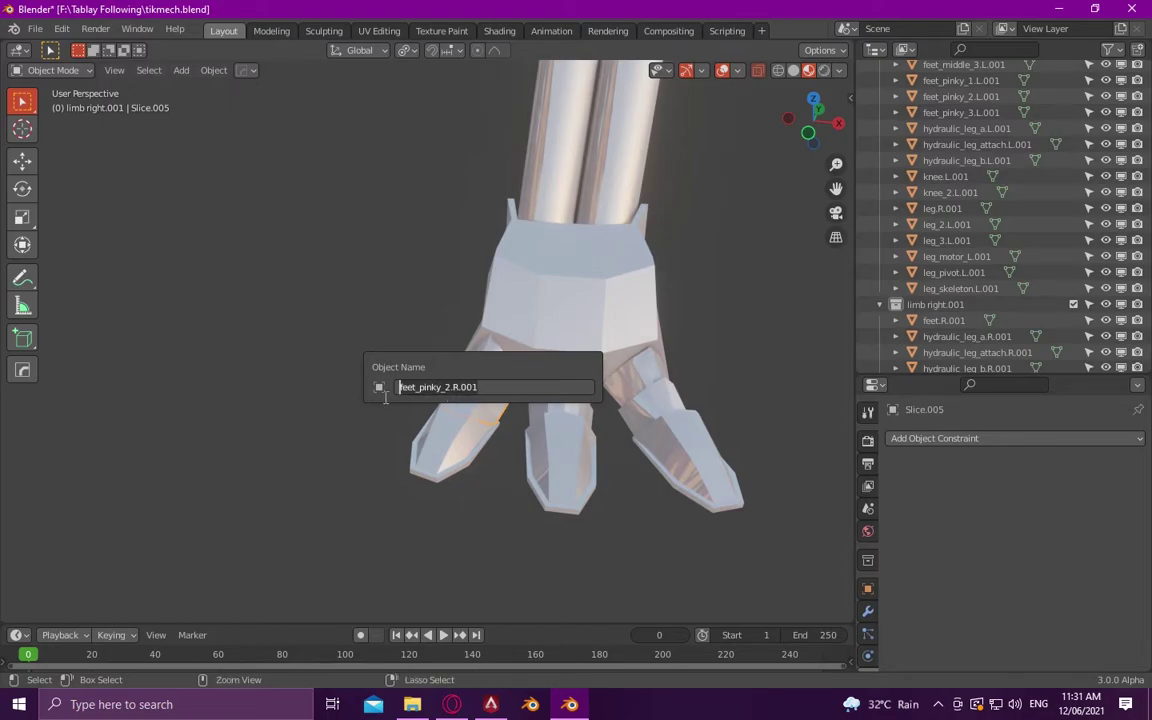
key("Return")
left_click(506, 393)
key("F2")
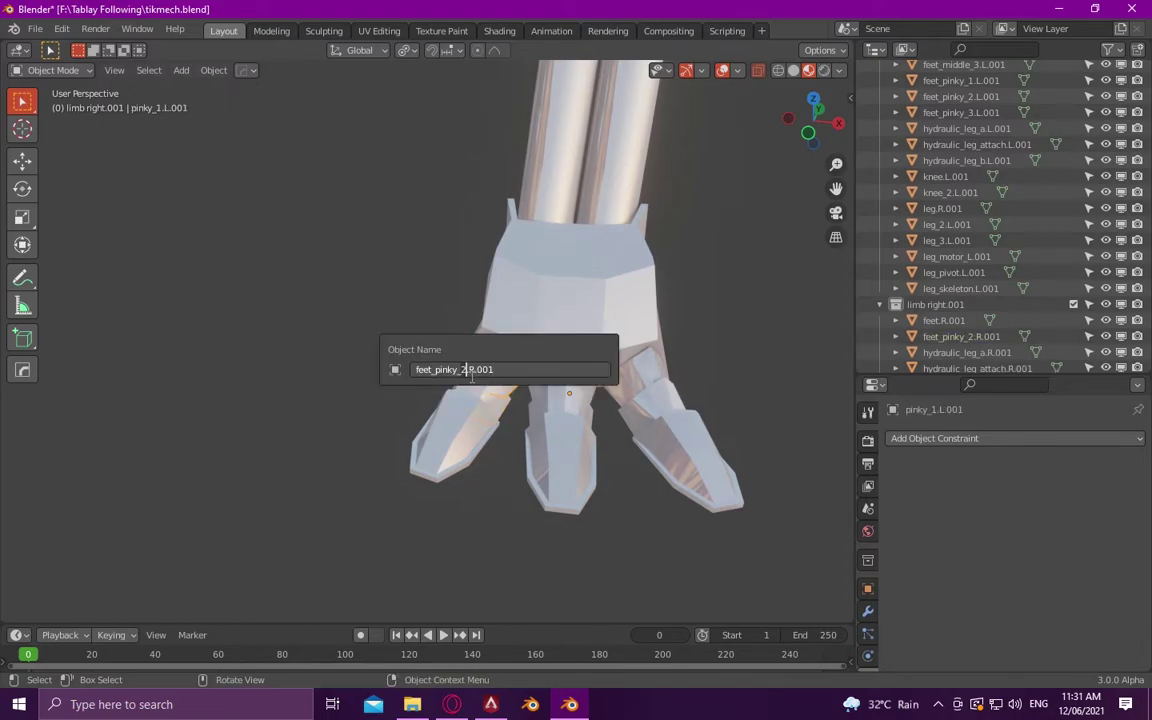
key("BackSpace")
type("1")
key("Return")
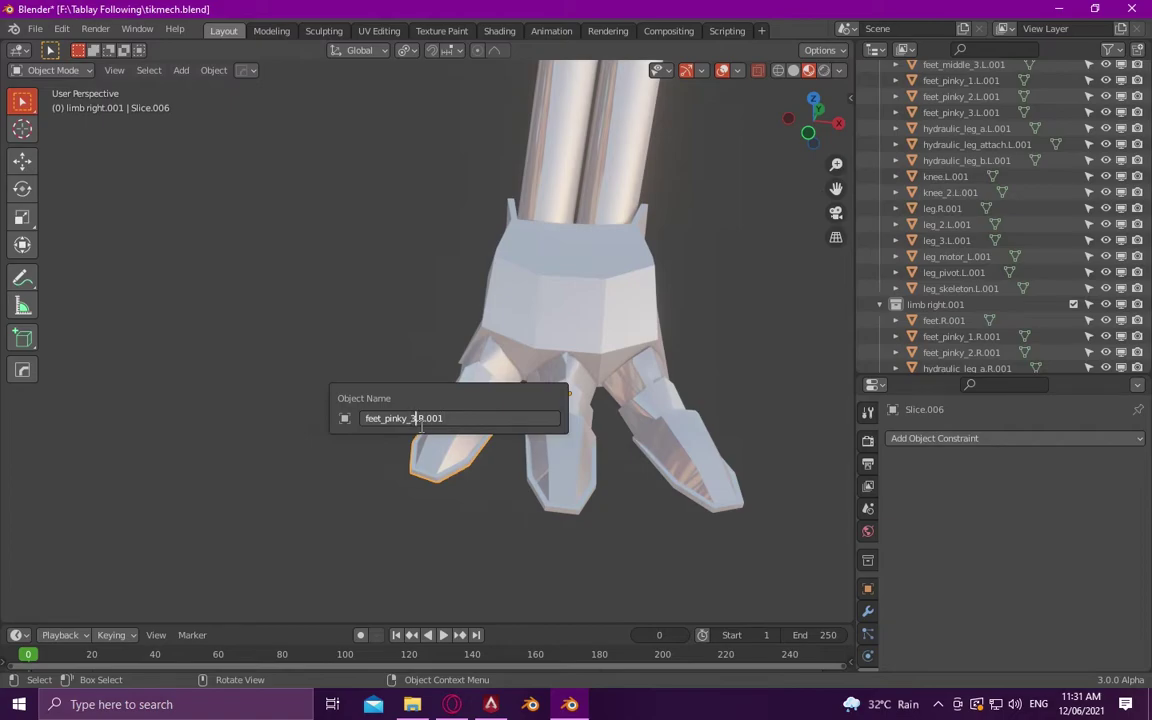
key("Return")
- Rename the middle toe segments feet_middle_1.R.001 through feet_middle_3.R.001
left_click(553, 386)
key("F2")
type("feet_pinky_2.R.001")
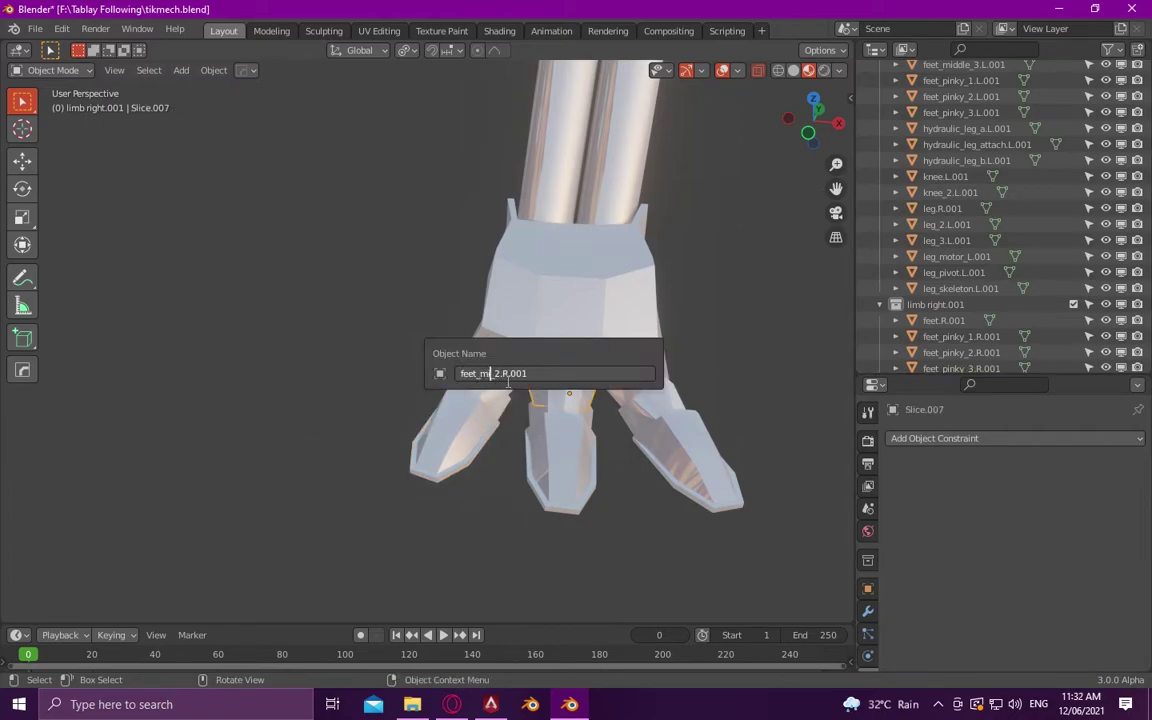
key("Return")
left_click(549, 417)
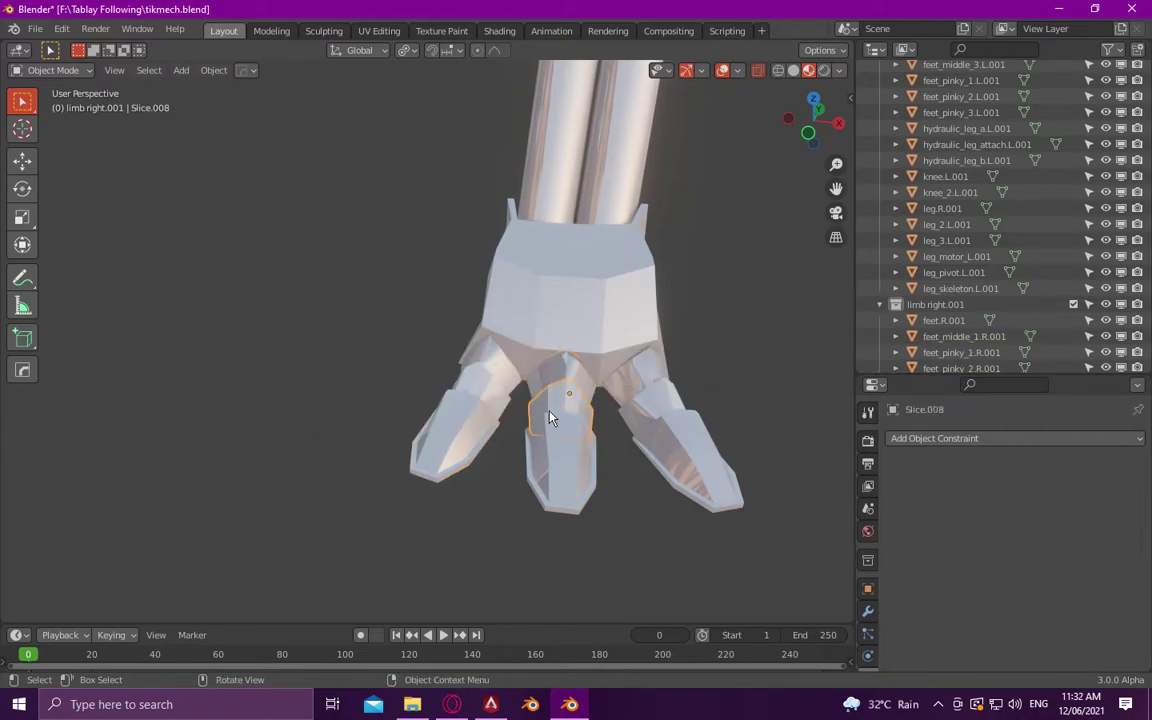
type("feet_middle_2.R.001")
key("Return")
left_click(572, 482)
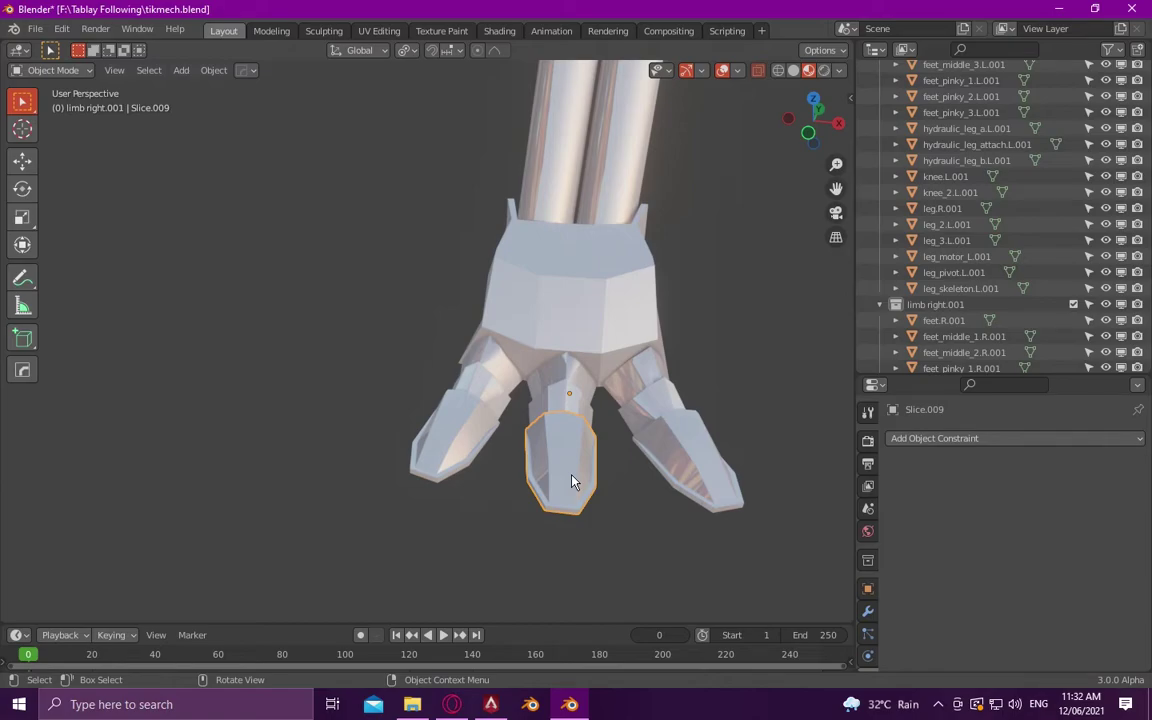
key("F2")
type("feet_middle_1.R.001")
key("Return")
- Rename the index toe segments feet_index_1.R.001 through feet_index_3.R.001, then view from the front
left_click(638, 399)
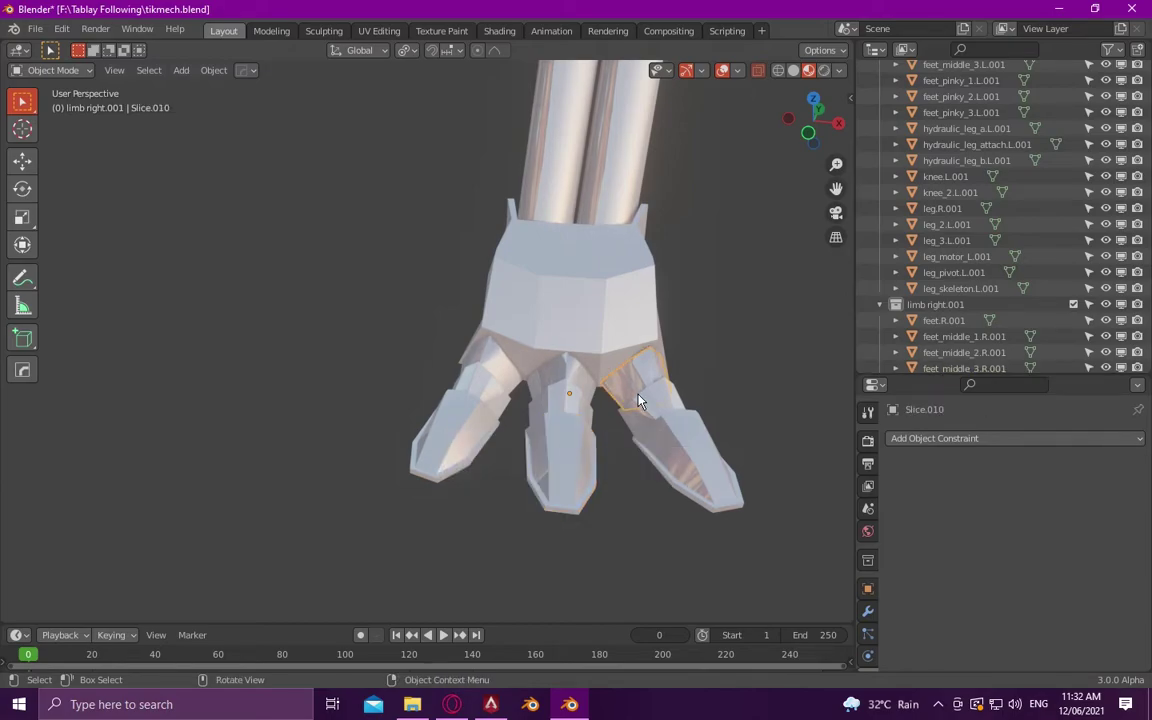
key("F2")
key("Return")
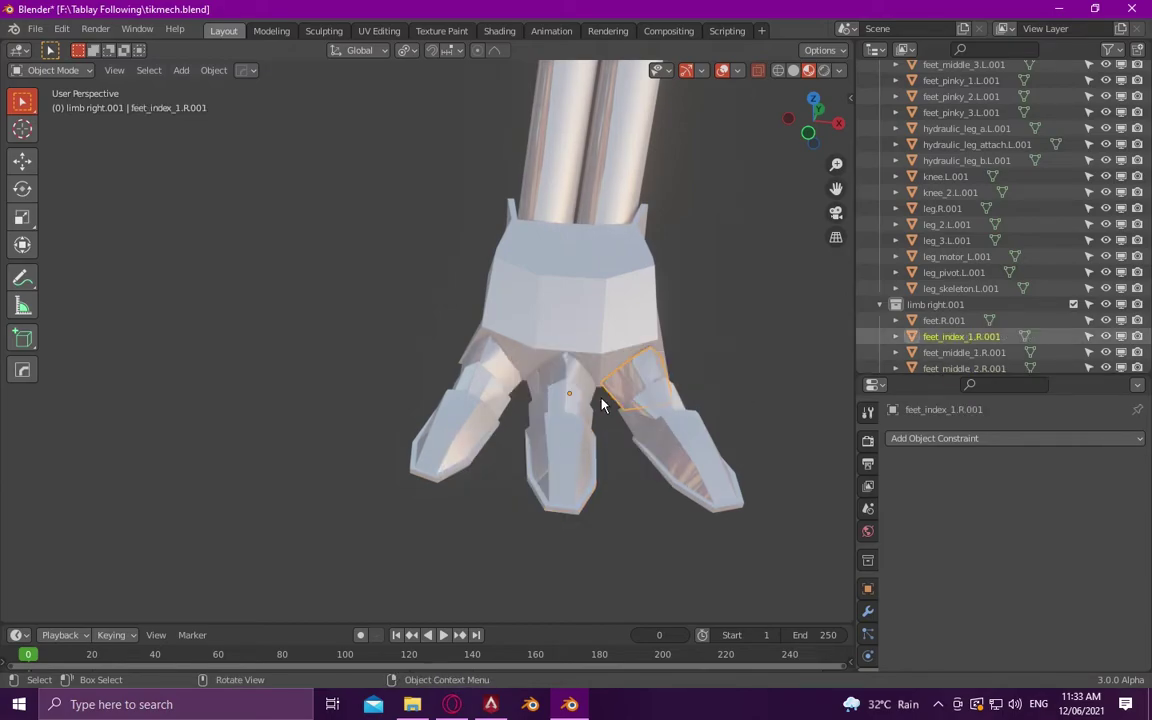
type("feet_index_2.R.001")
key("Return")
left_click(705, 462)
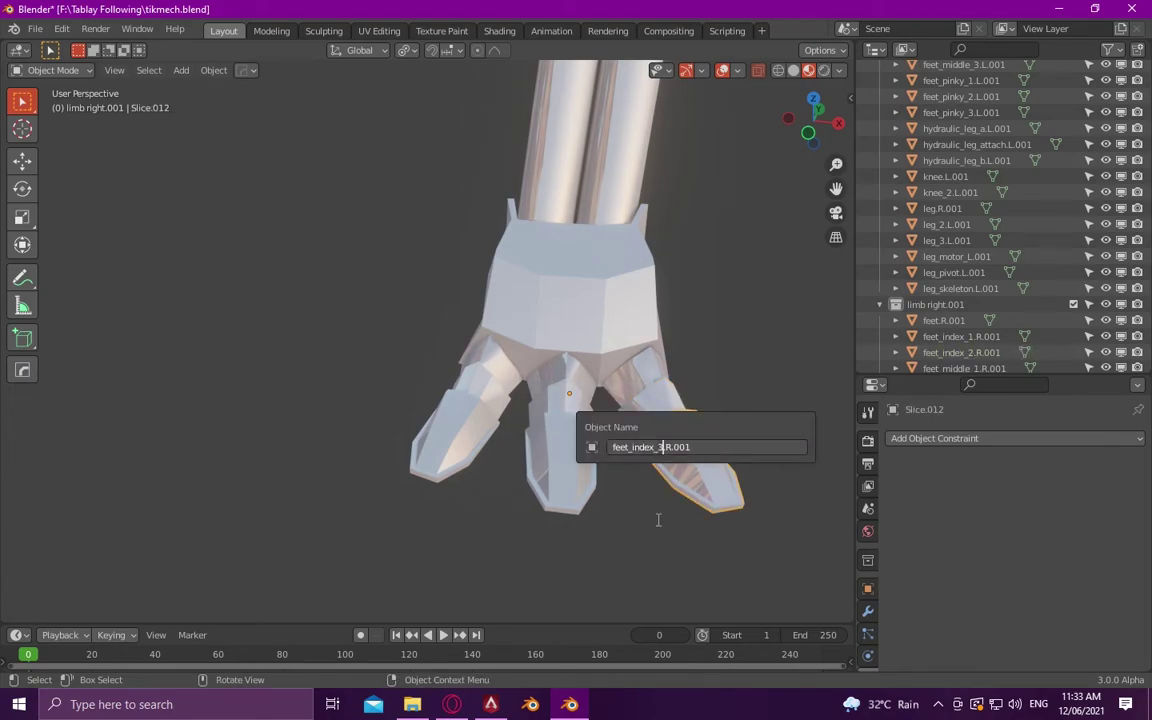
key("Return")
scroll(660, 525, "down", 5)
key("KP_1")
scroll(1080, 328, "down", 6)
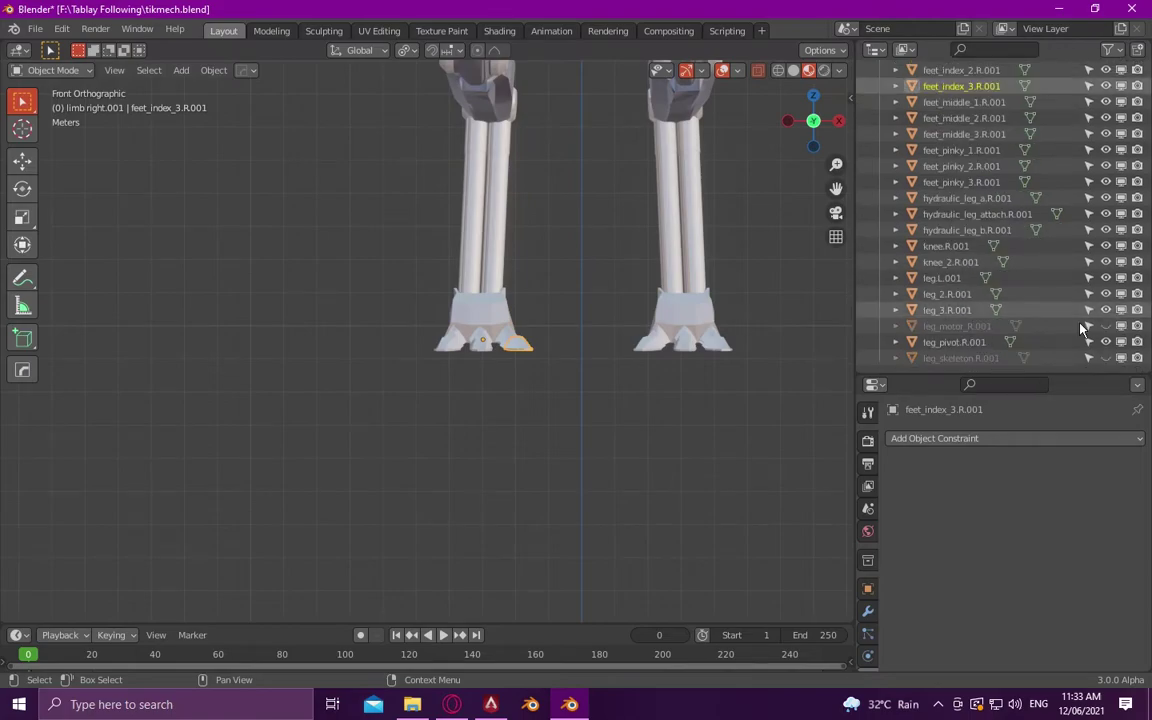
scroll(678, 321, "down", 4)
scroll(959, 294, "up", 3)
scroll(959, 294, "up", 3)
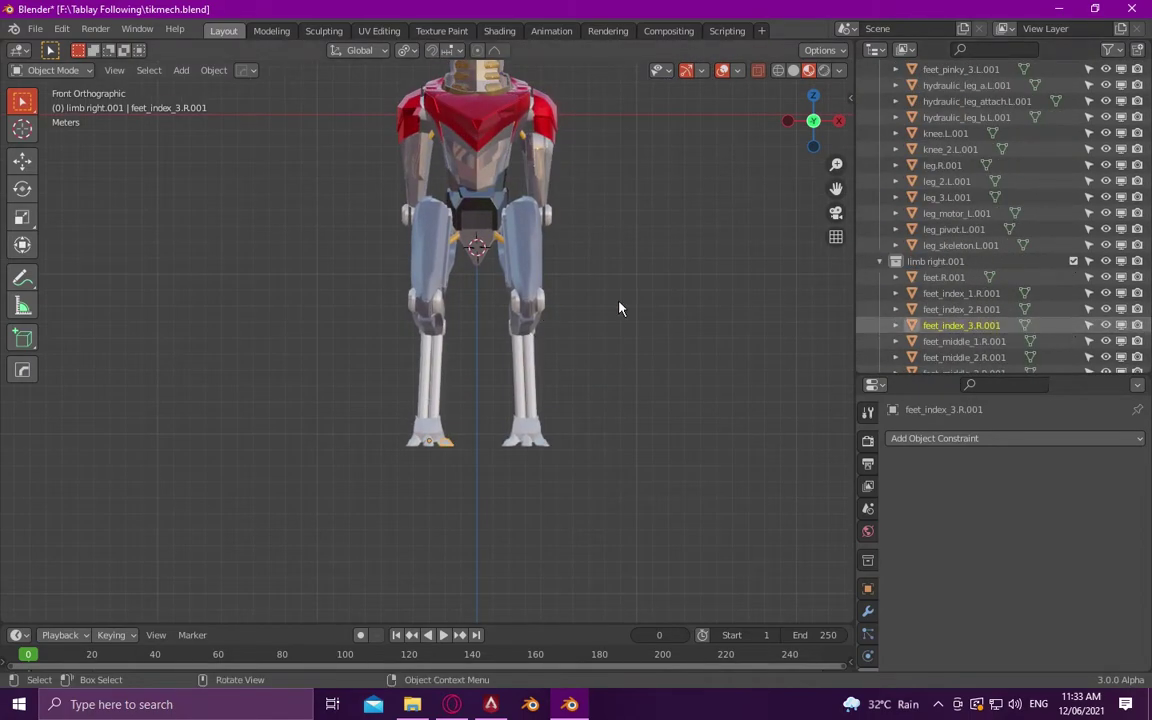
key("Down")
key("Down")
key("Down")
key("Down")
key("Down")
key("Down")
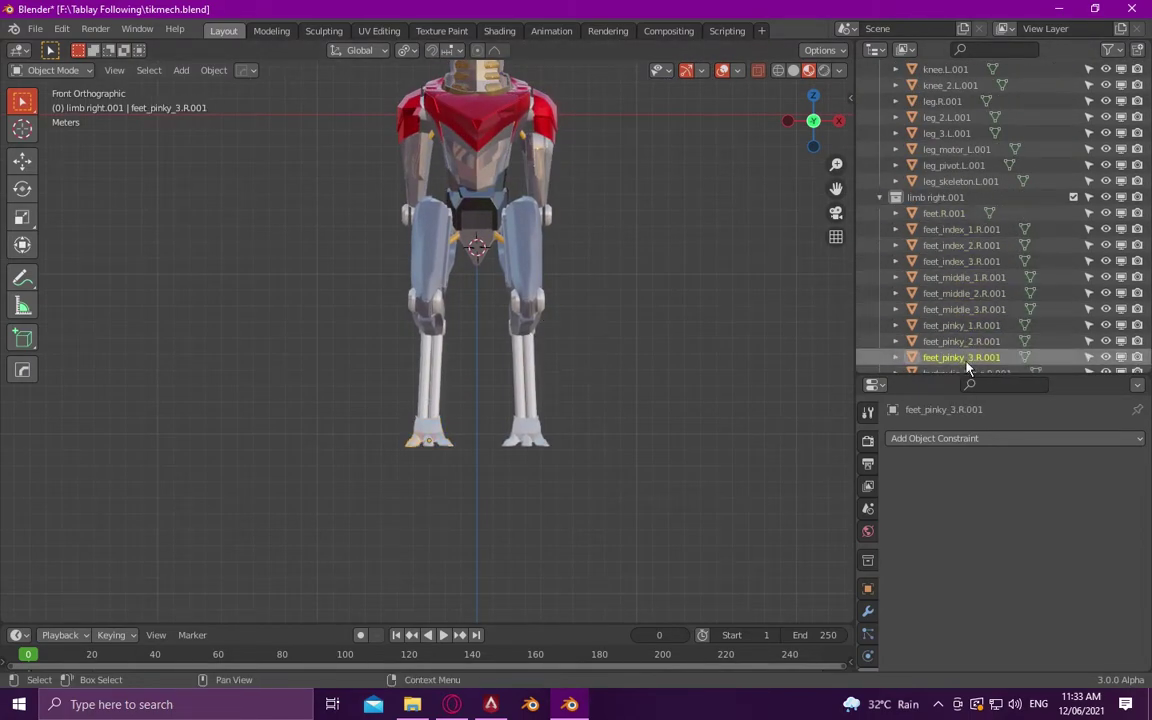
key("Down")
key("Down")
key("Down")
key("Down")
key("Down")
key("Down")
key("Down")
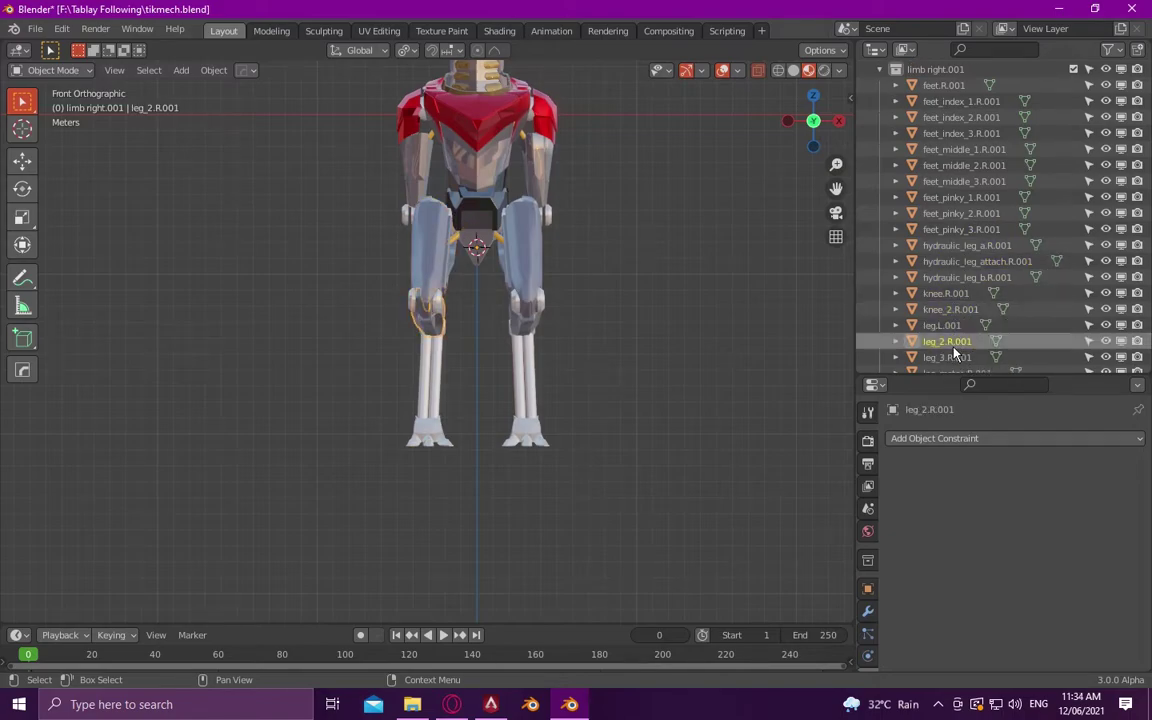
key("Down")
key("Down")
key("Down")
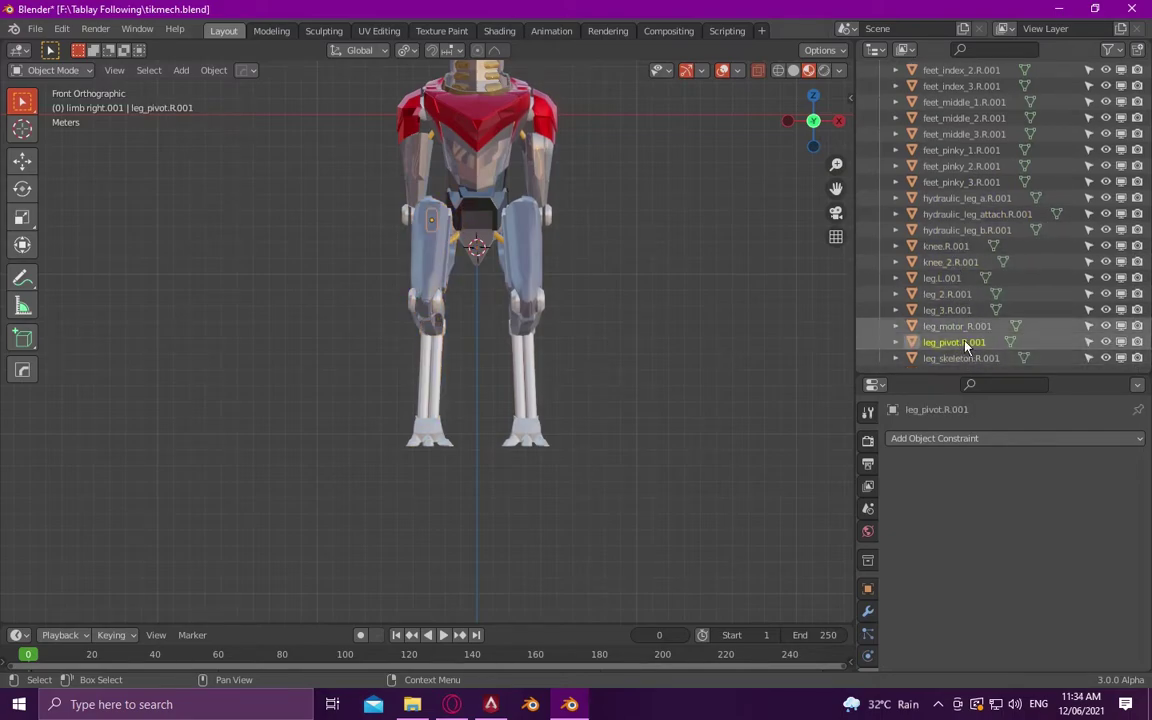
scroll(965, 347, "up", 5)
left_click(955, 302)
left_click(955, 264)
left_click(944, 230)
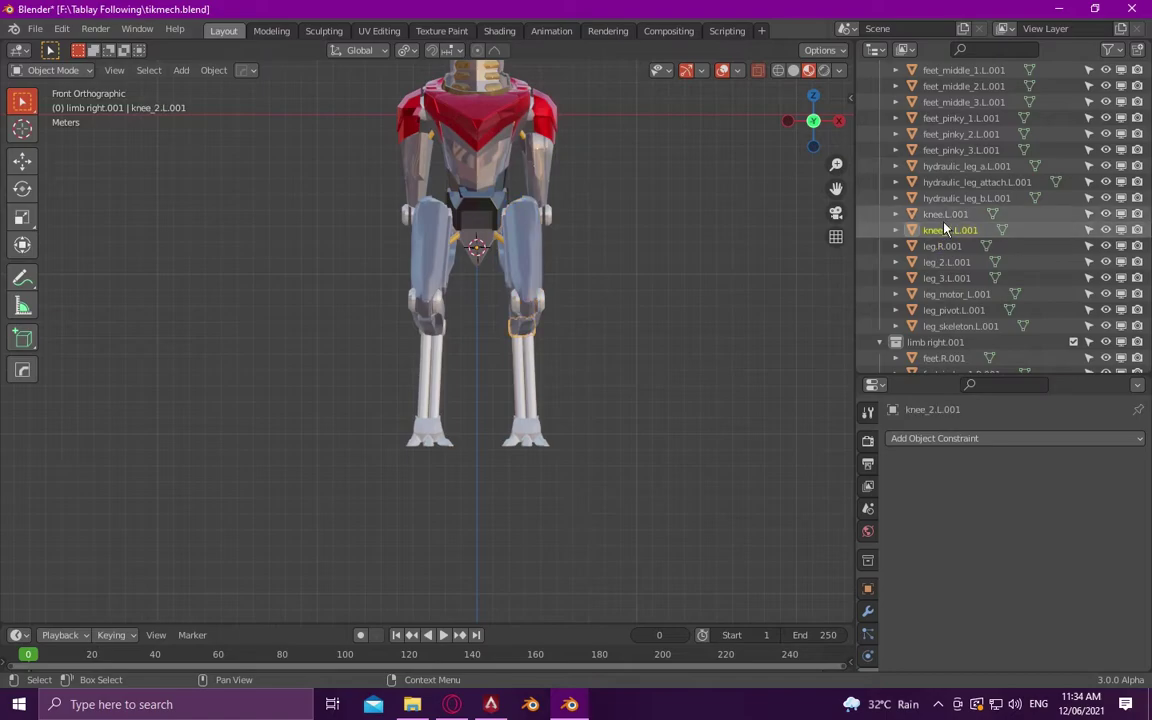
left_click(951, 184)
left_click(951, 166)
left_click(951, 115)
scroll(951, 140, "up", 3)
left_click(951, 166)
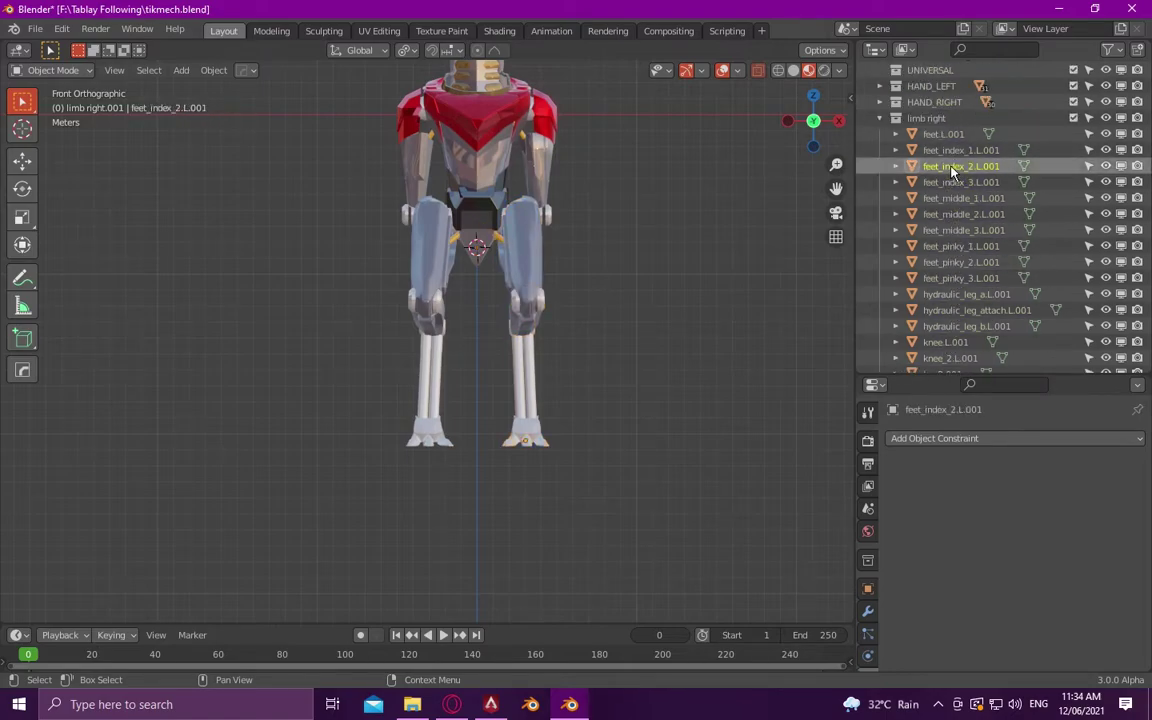
left_click(951, 134)
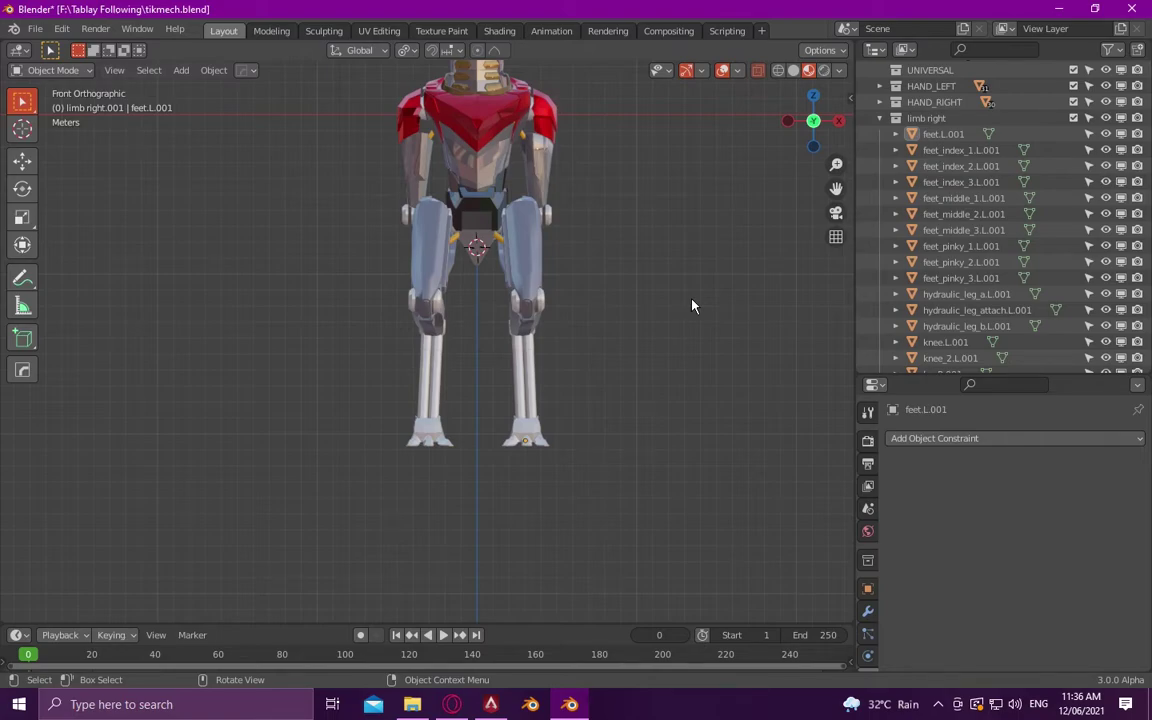
- Make the HAND_LEFT and HAND_RIGHT golden fingers visible again in the Outliner
middle_click_drag(692, 305, 709, 398, "shift")
scroll(903, 270, "down", 3)
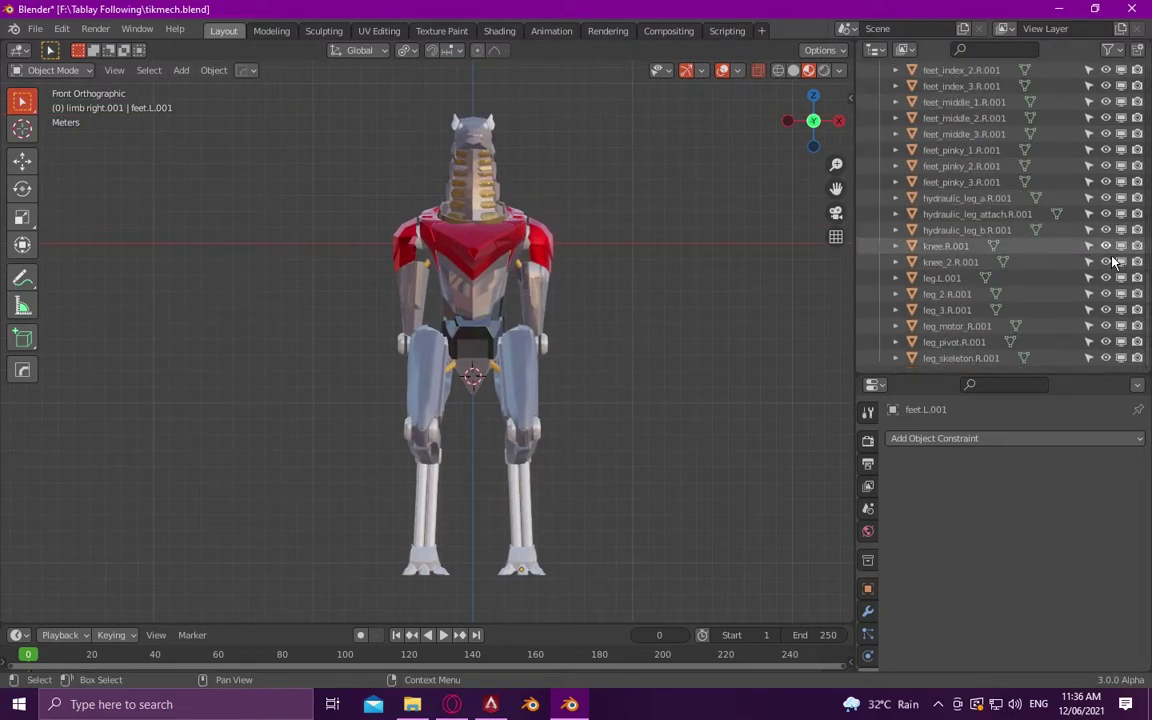
scroll(903, 270, "up", 6)
scroll(900, 265, "up", 3)
left_click(880, 261)
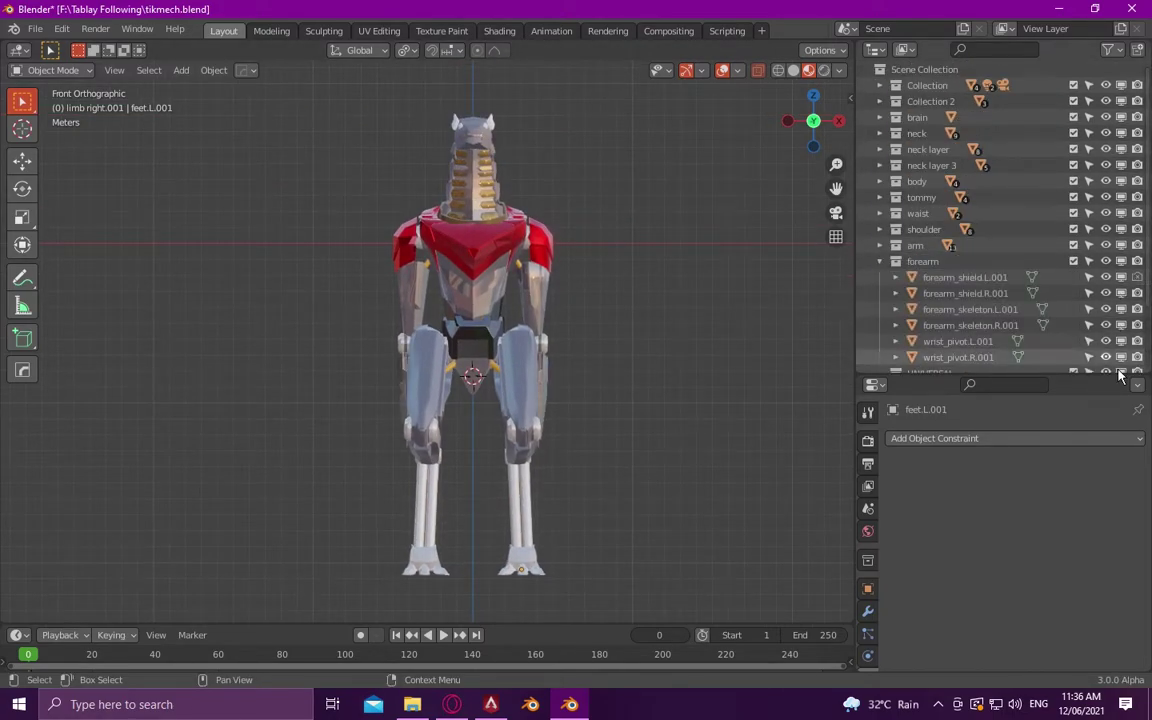
left_click(895, 277)
left_click(895, 277)
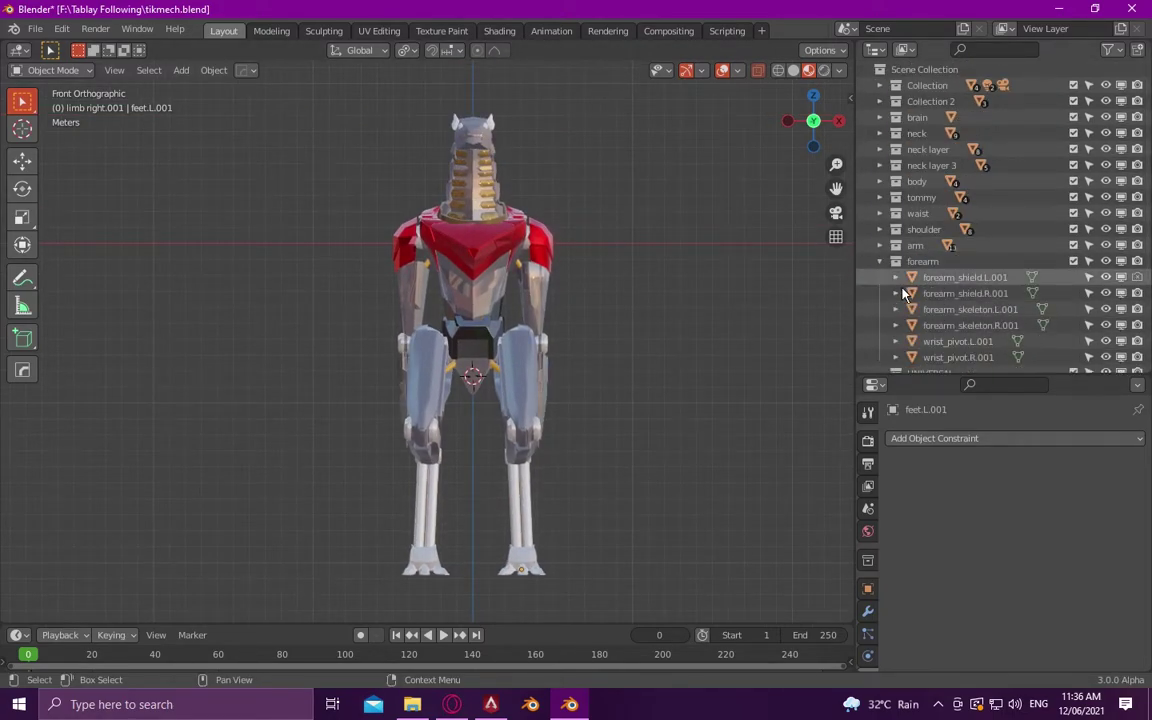
scroll(960, 300, "down", 2)
scroll(980, 310, "down", 2)
scroll(1010, 320, "down", 2)
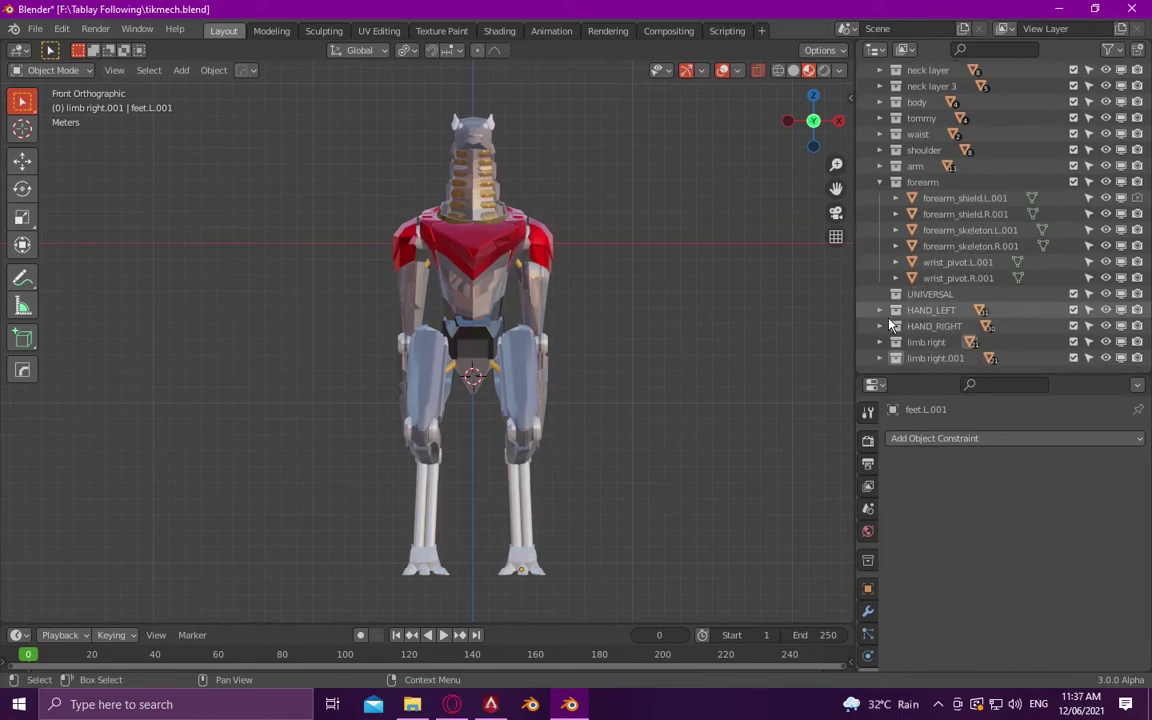
scroll(1057, 330, "down", 1)
scroll(1060, 330, "down", 3)
scroll(1021, 327, "down", 3)
scroll(1100, 350, "down", 3)
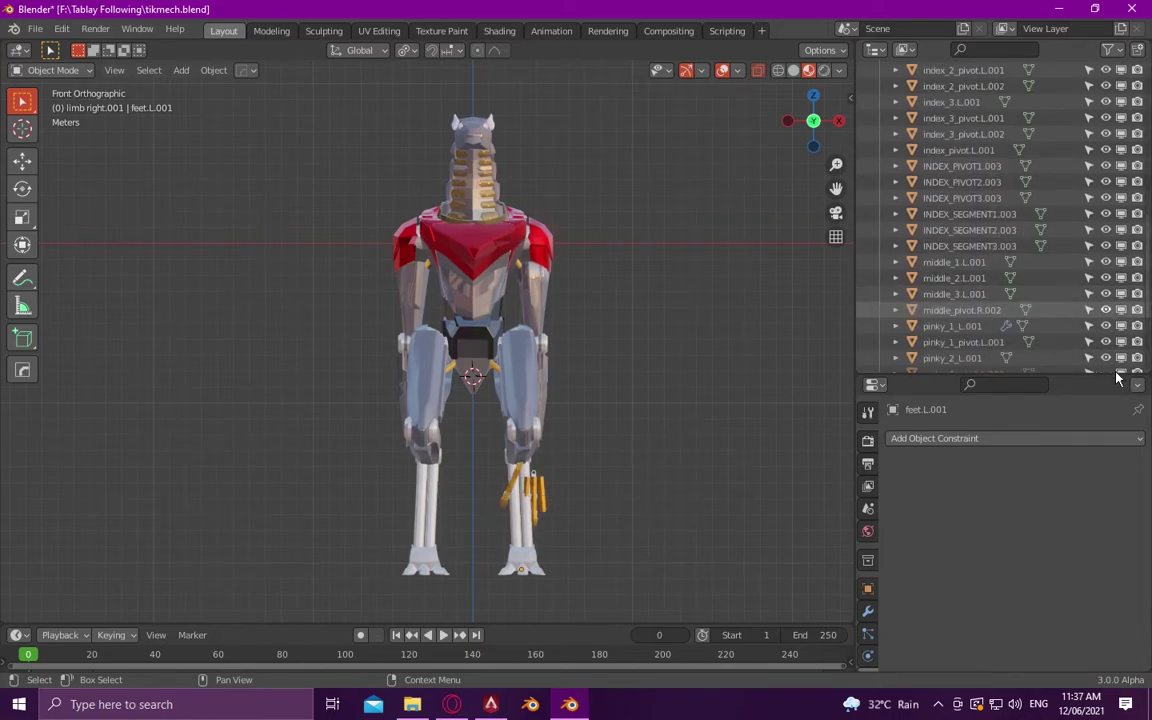
left_click(1105, 326)
scroll(1110, 340, "down", 5)
left_click(1105, 330)
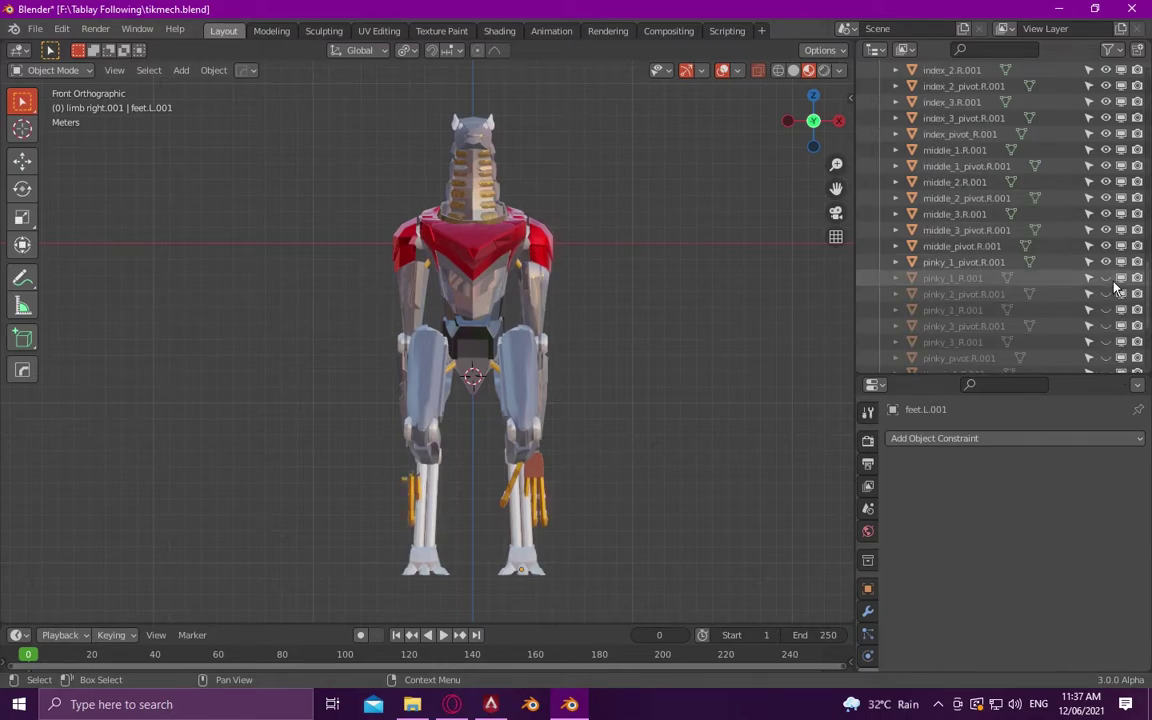
- Expand the limb right collections and widen the Outliner panel
scroll(1112, 360, "down", 3)
scroll(905, 290, "down", 2)
scroll(977, 296, "down", 3)
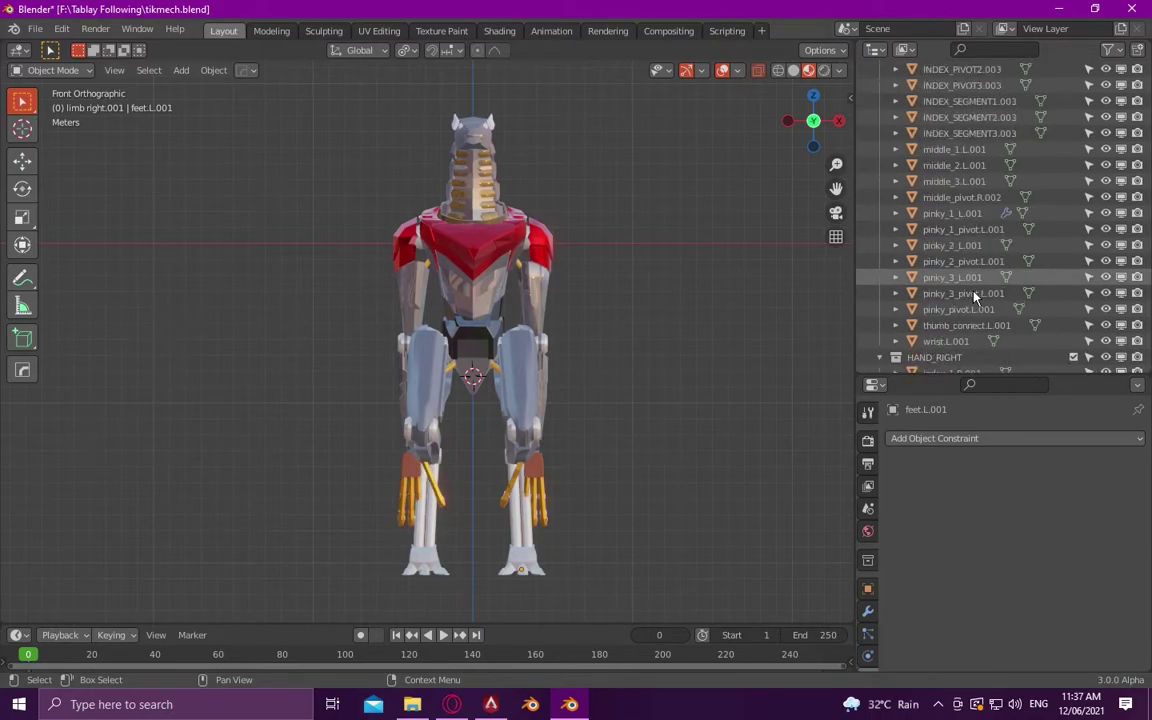
left_click(880, 342)
scroll(960, 300, "down", 3)
left_click_drag(855, 250, 533, 250)
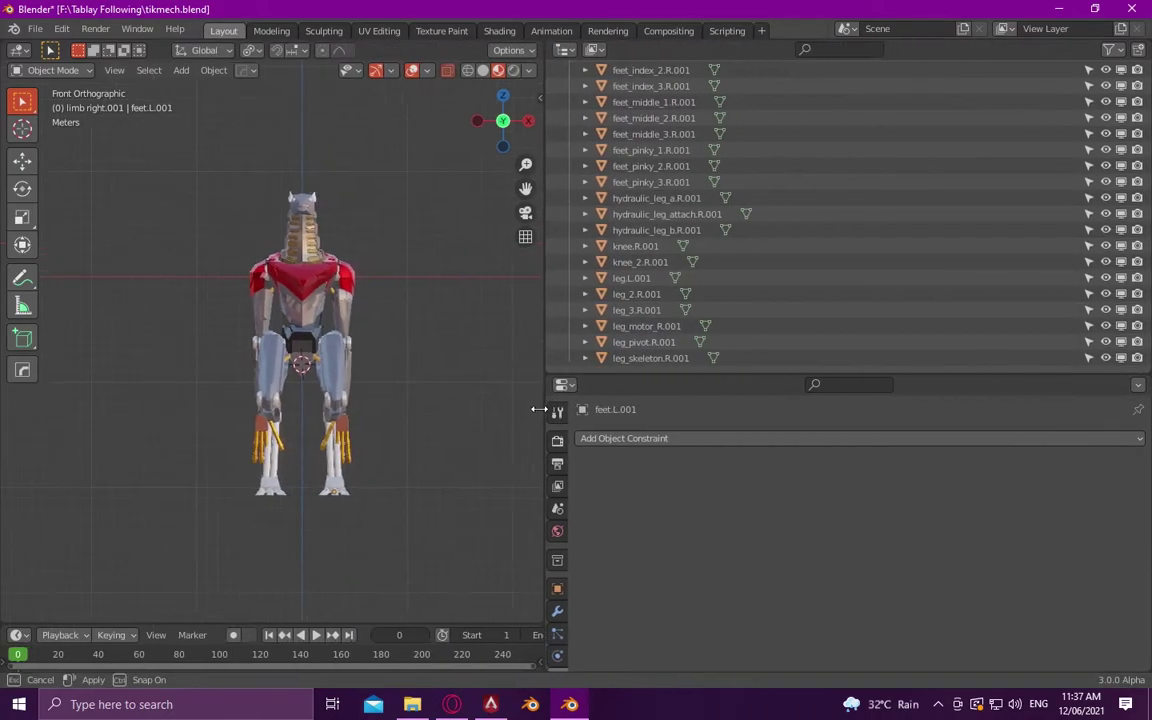
- Select pinky_1_L.001 and expand it to show its Boolean modifier
scroll(695, 325, "down", 5)
scroll(695, 322, "down", 8)
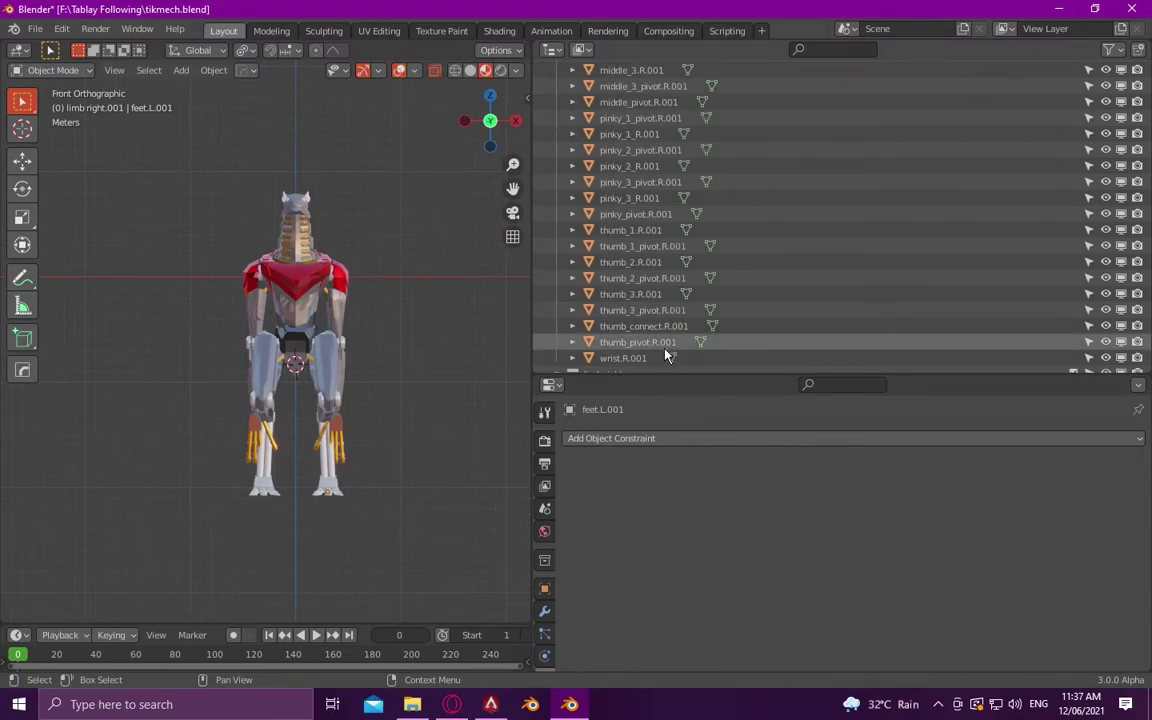
scroll(670, 150, "up", 3)
scroll(690, 130, "up", 4)
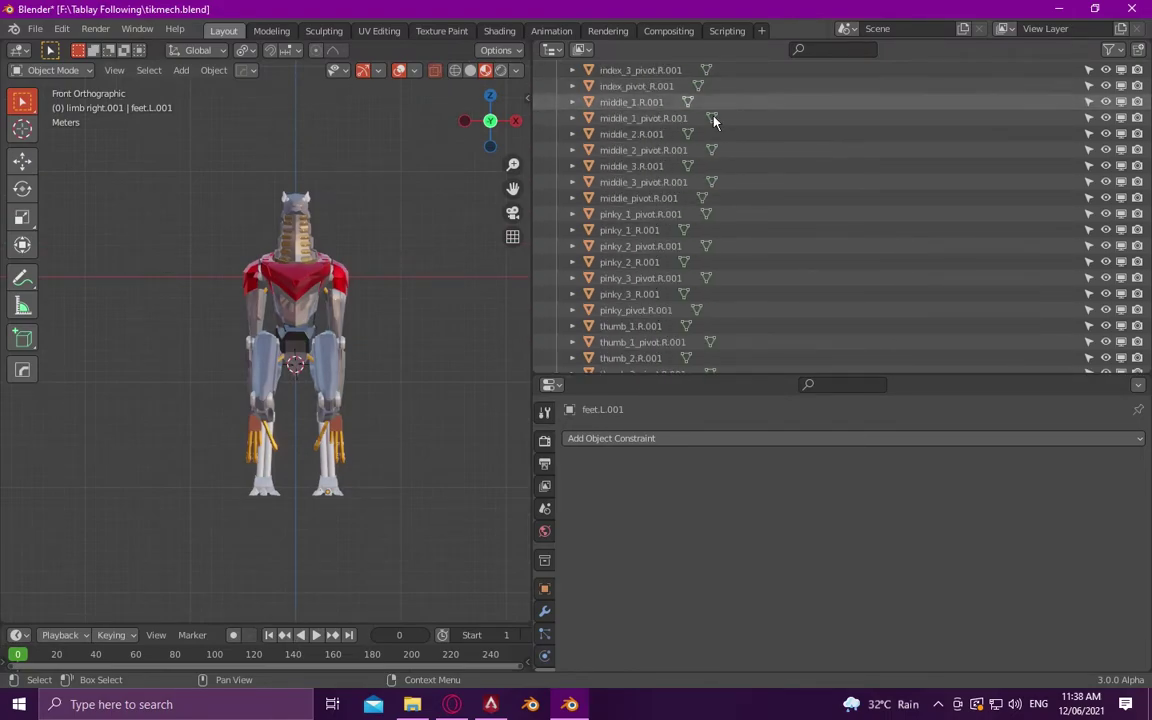
scroll(668, 190, "up", 5)
left_click(655, 182)
scroll(655, 182, "up", 3)
scroll(655, 184, "up", 5)
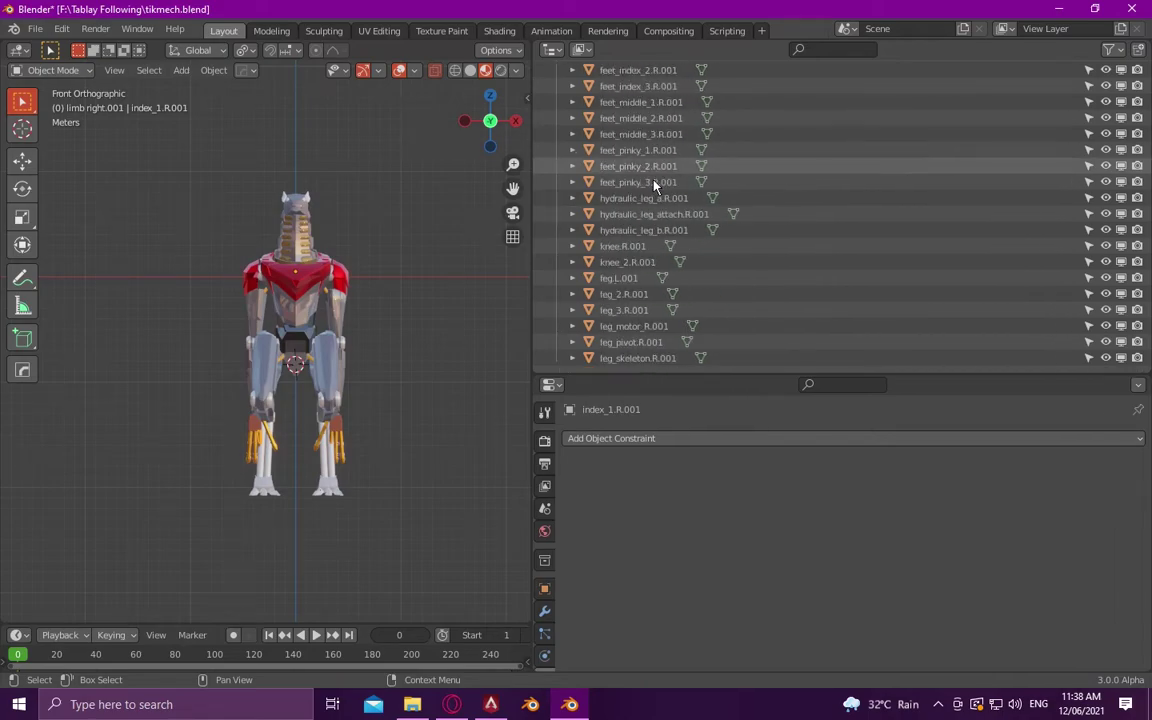
scroll(665, 160, "down", 6)
left_click(628, 118)
left_click(572, 118)
- Inspect the Boolean modifiers on pinky_1_L.001 and index_1.L.001, framing each part in view
left_click(545, 610)
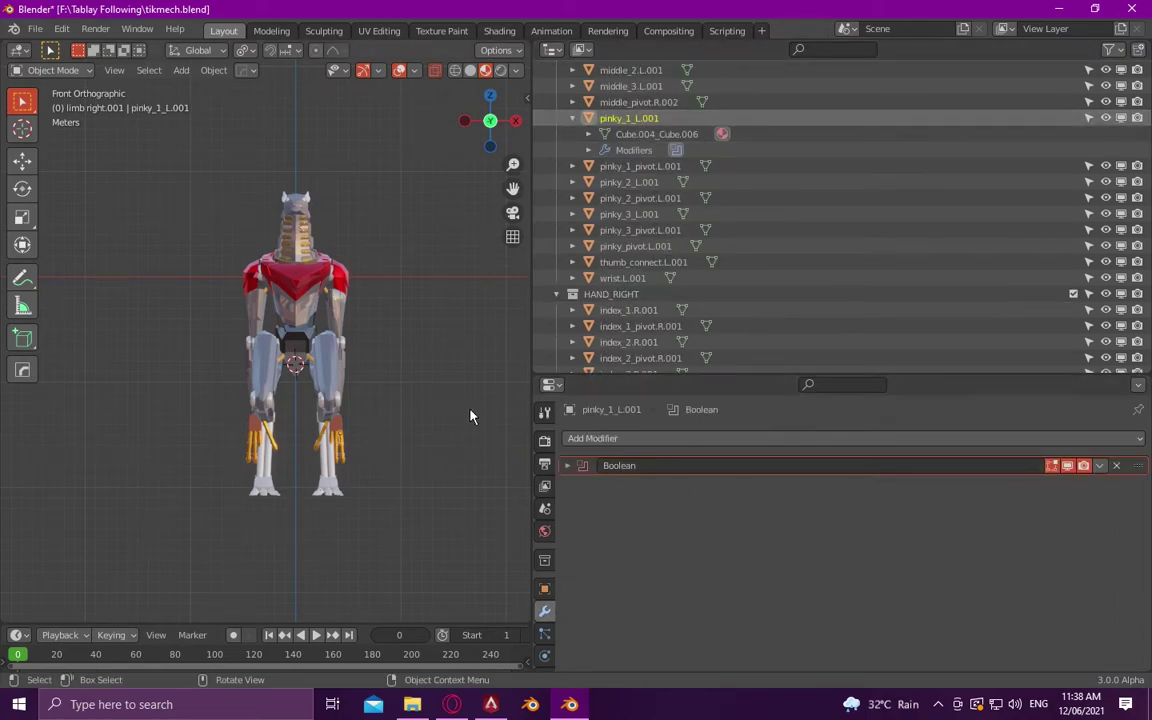
key("KP_Decimal")
middle_click_drag(242, 236, 260, 265)
scroll(265, 330, "up", 5)
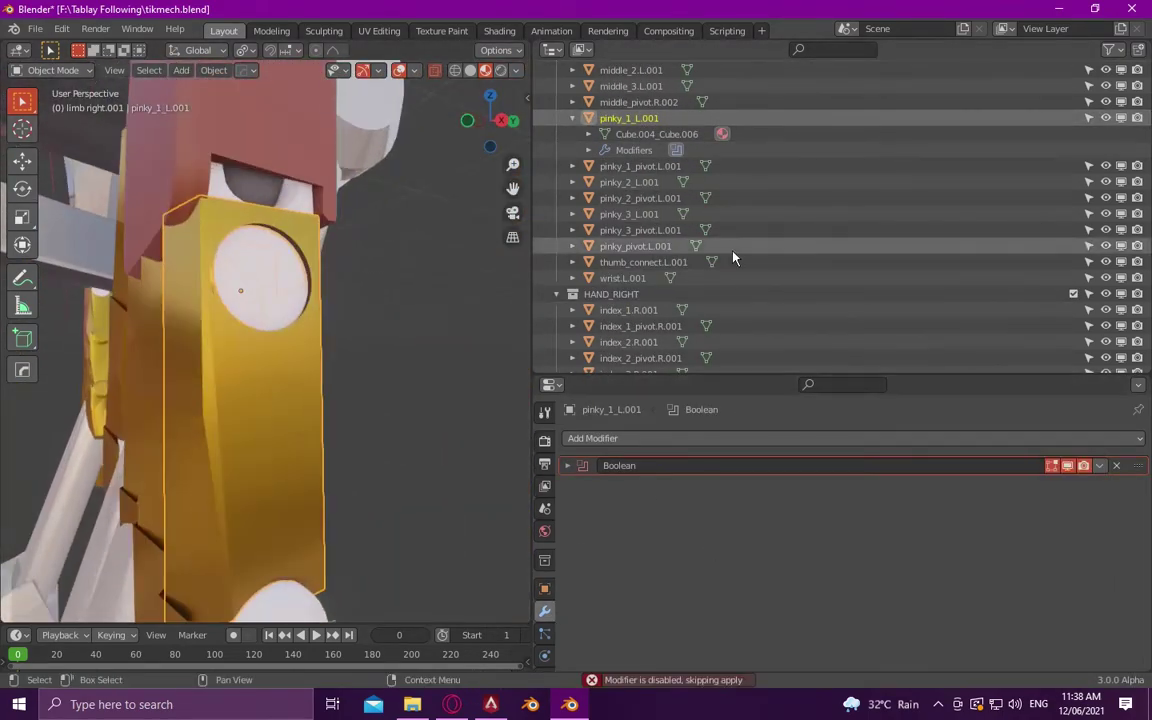
scroll(710, 255, "up", 10)
scroll(710, 255, "up", 3)
left_click(628, 246)
left_click(572, 246)
key("KP_Decimal")
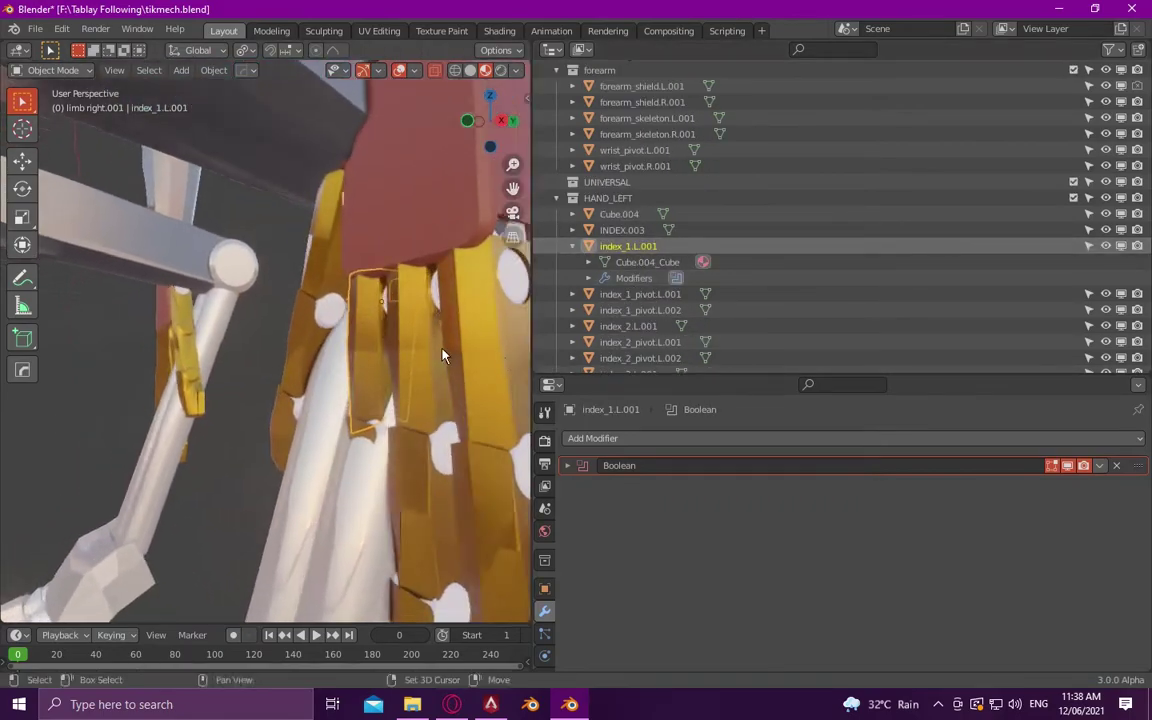
left_click(572, 246)
- Select the stray Cylinder.016 on the neck and remove it
scroll(600, 260, "up", 2)
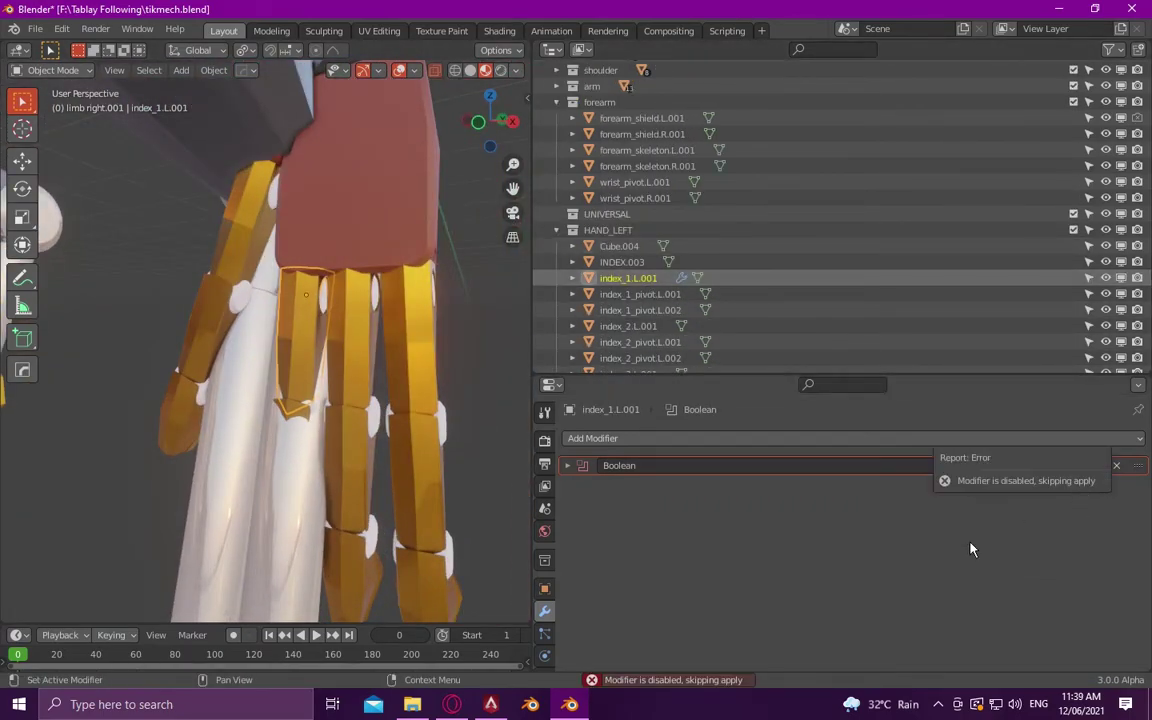
scroll(702, 290, "down", 8)
scroll(702, 290, "up", 6)
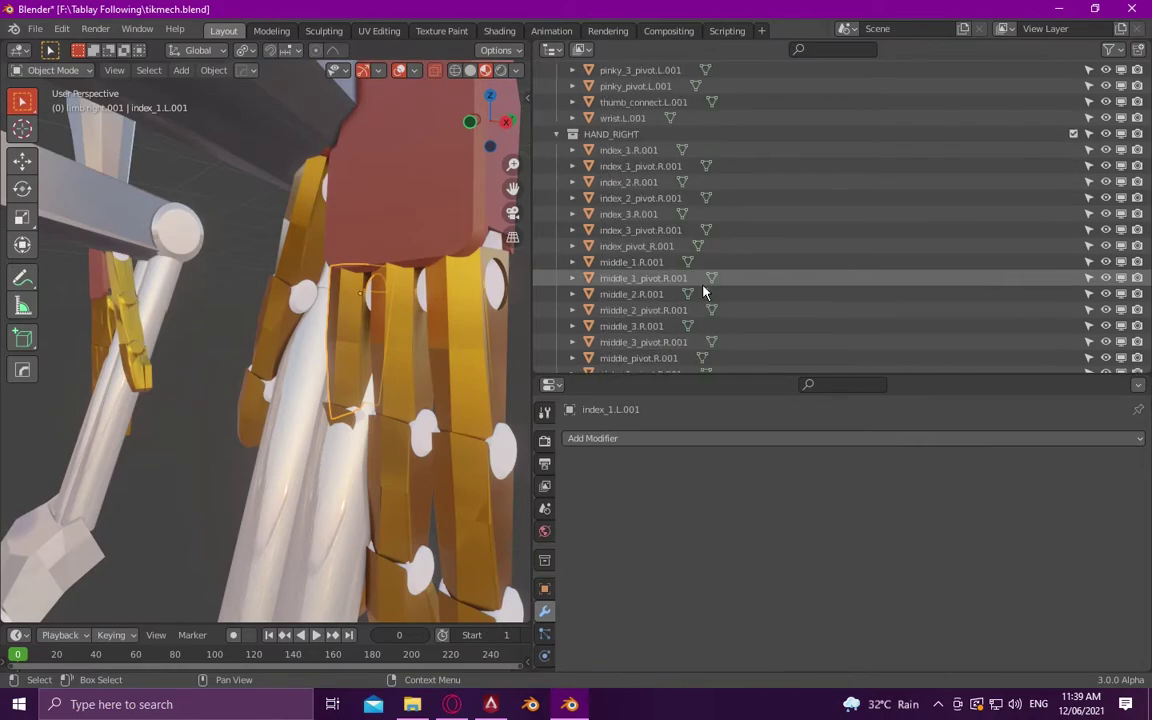
left_click(390, 340)
left_click(390, 340)
scroll(690, 255, "up", 5)
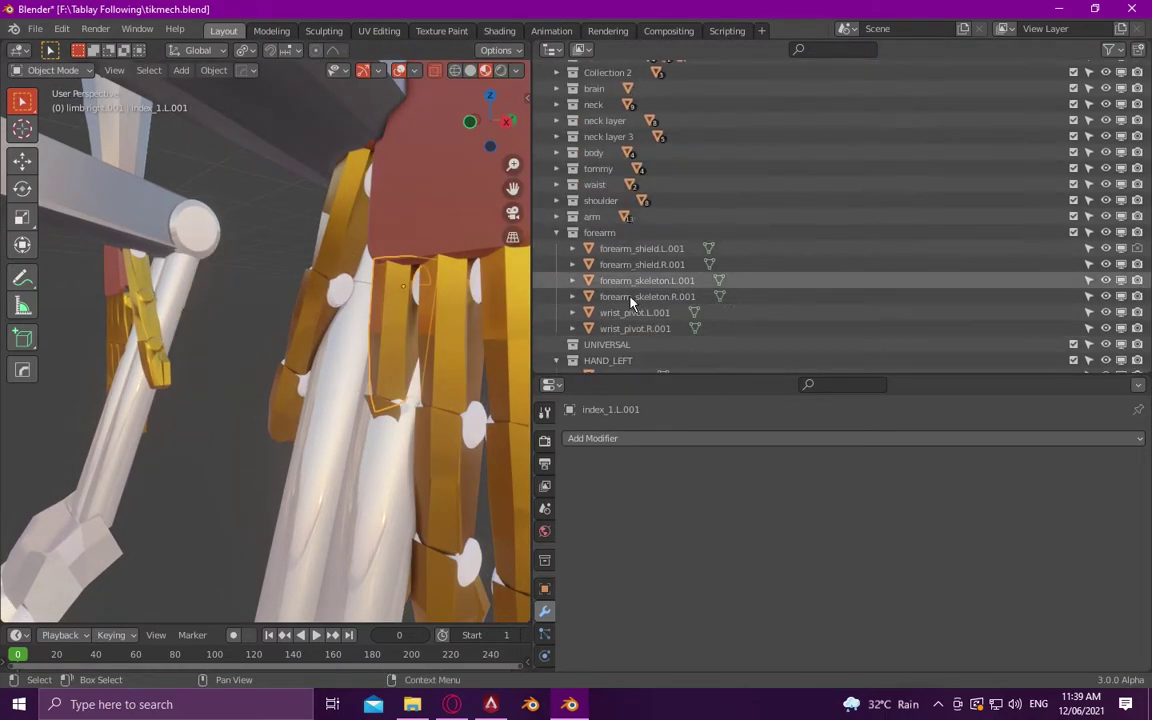
scroll(695, 251, "up", 4)
left_click(625, 232)
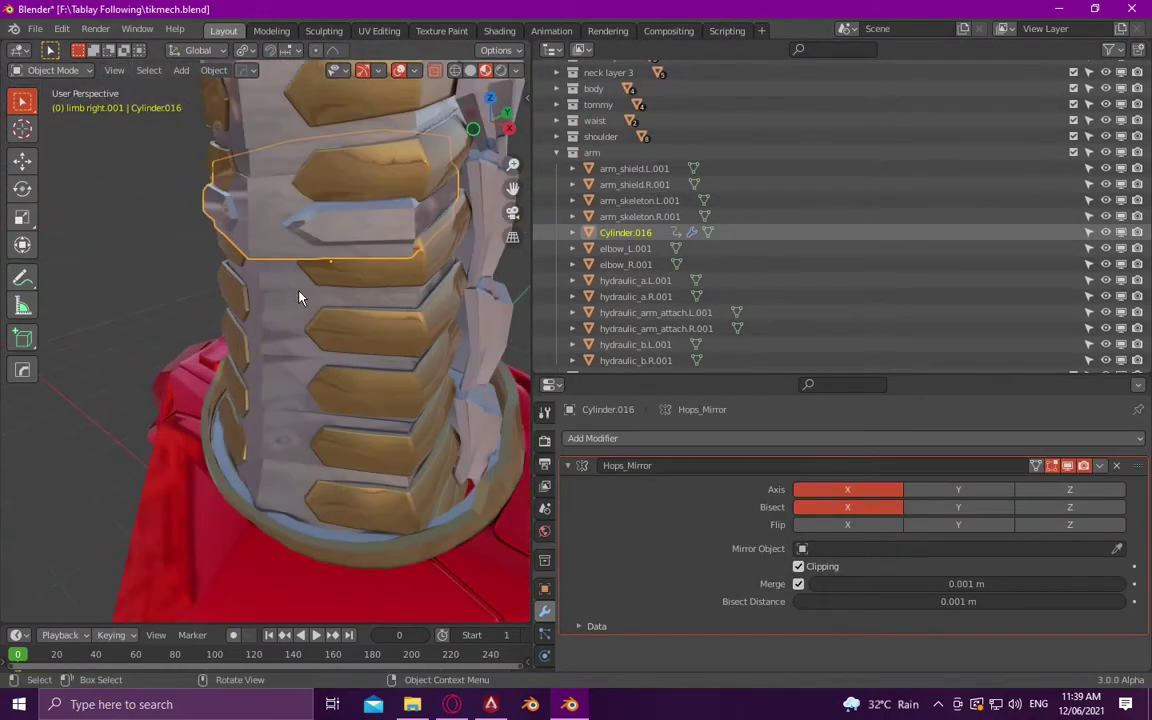
key("g")
left_click(303, 303)
key("ctrl+z")
scroll(297, 326, "down", 4)
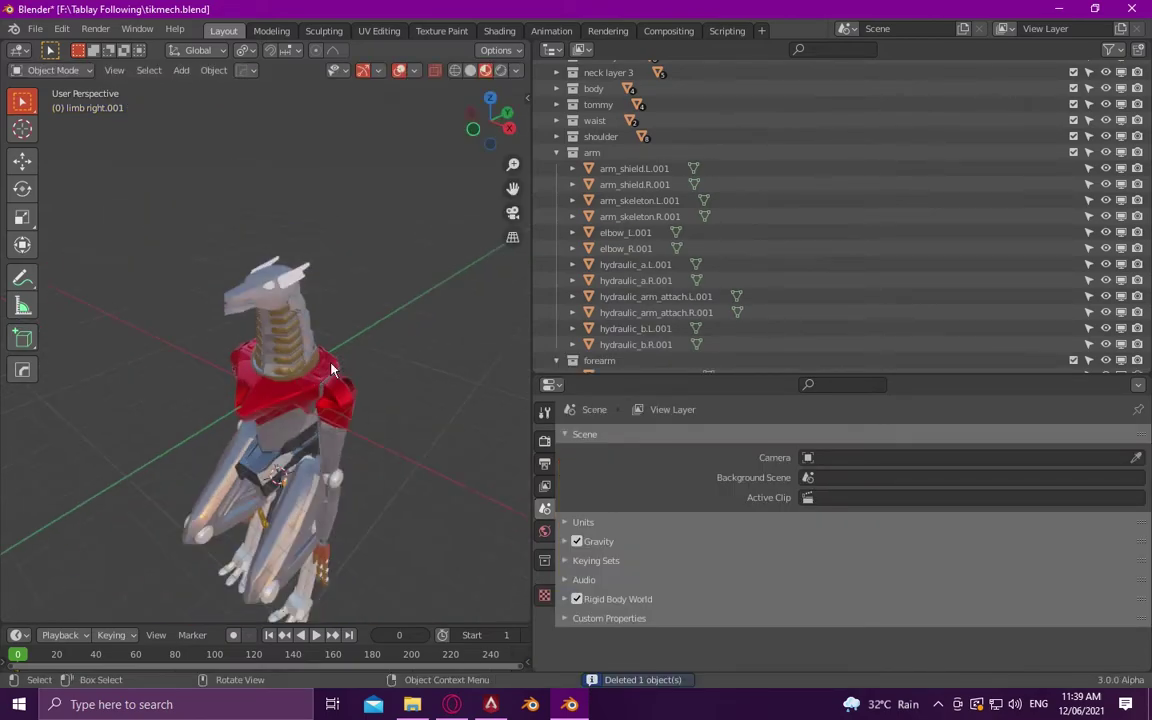
key("ctrl+z")
- Remove the Bevel modifier from waist.001
left_click(557, 136)
scroll(600, 200, "up", 4)
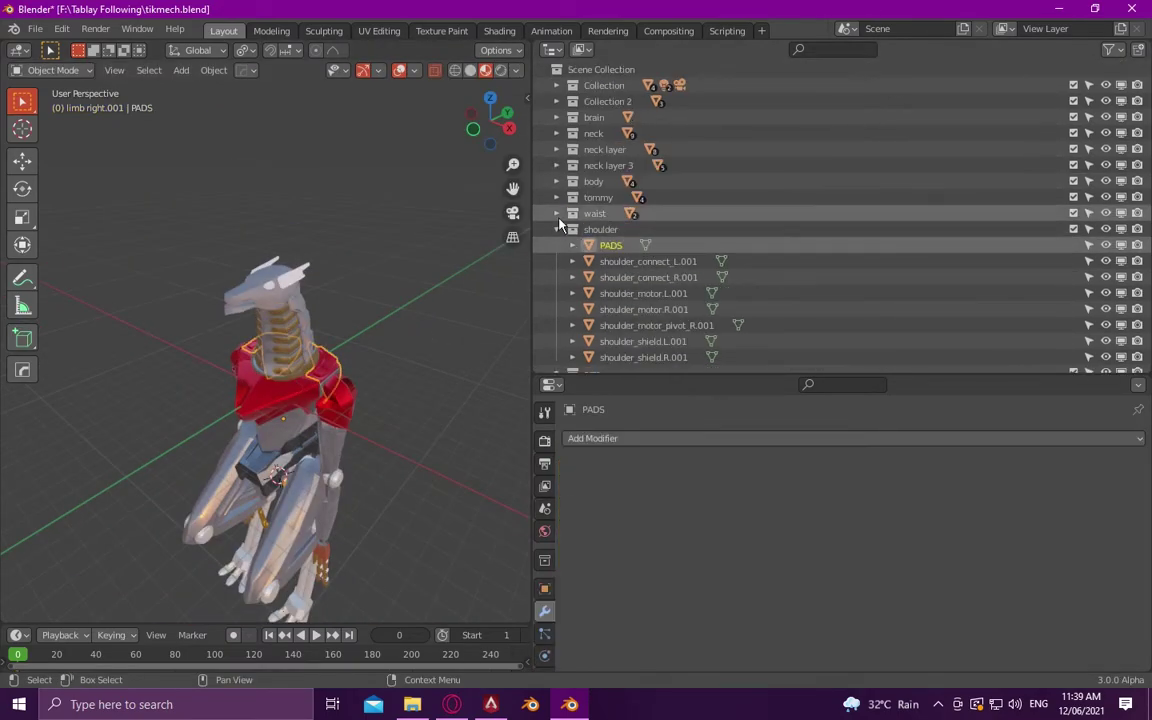
left_click(557, 213)
left_click(573, 277)
left_click(573, 277)
left_click(620, 229)
left_click(572, 229)
key("ctrl+x")
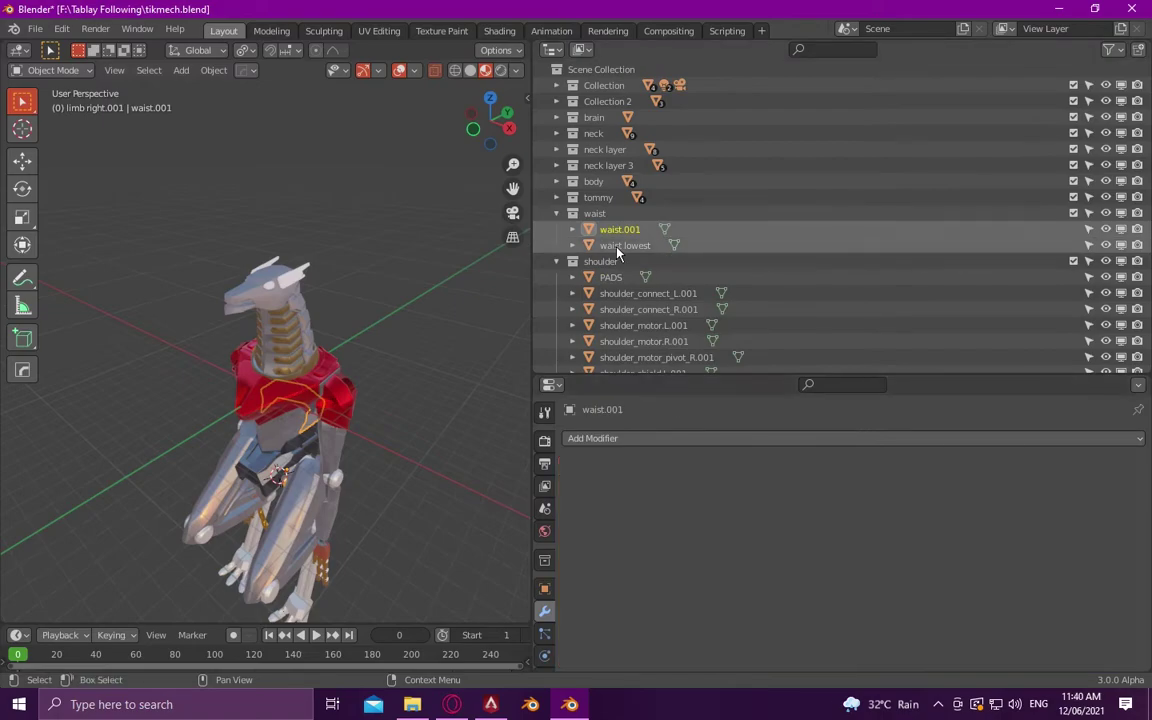
- Apply the skull's Mirror and Solidify modifiers and remove the colar's Bevel modifier
left_click(557, 181)
left_click(612, 213)
scroll(805, 460, "down", 5)
left_click(620, 229)
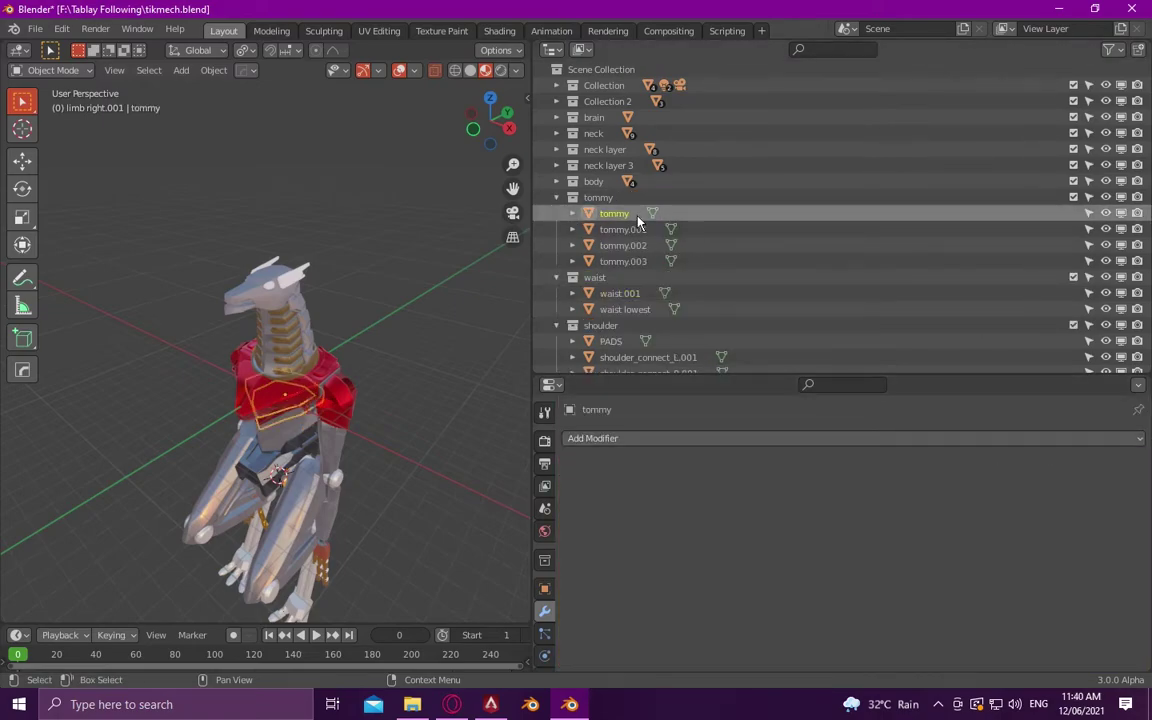
left_click(626, 246)
key("ctrl+a")
key("ctrl+a")
left_click(612, 213)
key("ctrl+a")
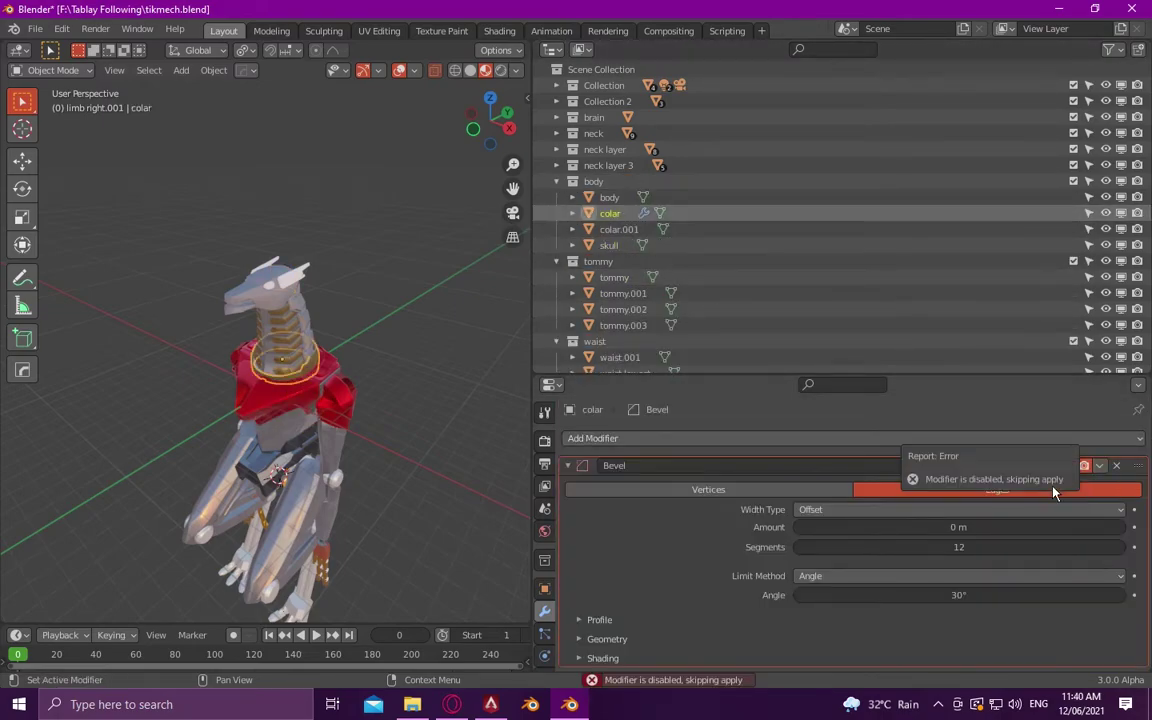
key("ctrl+x")
scroll(394, 316, "up", 8)
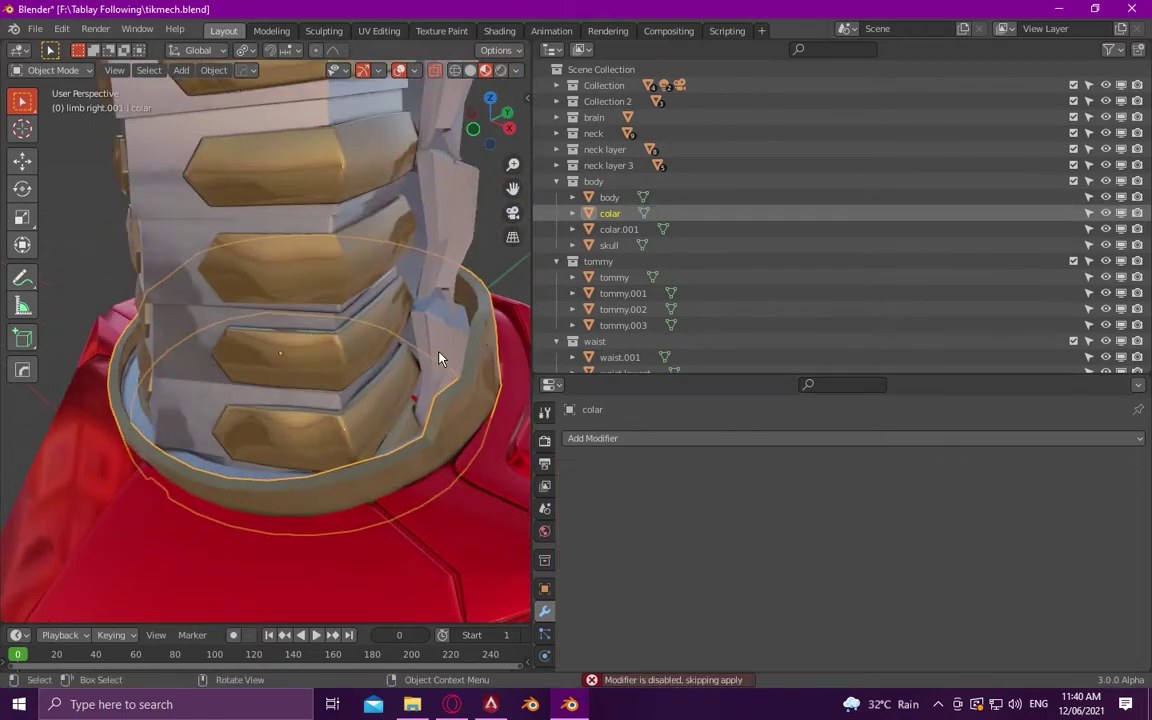
- Apply the Solidify modifier on Plane.006
left_click(470, 160)
left_click(1100, 465)
left_click(1090, 483)
left_click(557, 149)
scroll(308, 272, "down", 2)
- Apply the modifiers on Cylinder.008, Cylinder.013 and Cylinder.015, including Bevel and Mirror
left_click(308, 272)
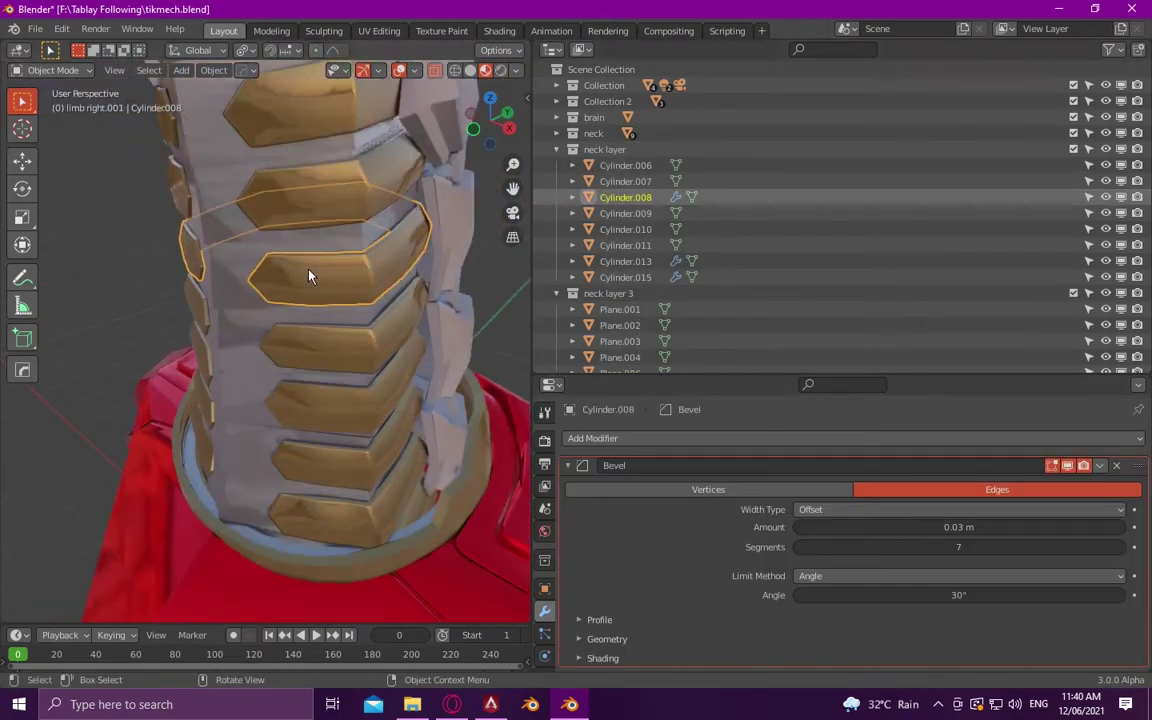
left_click(1100, 465)
left_click(1028, 484)
left_click(625, 261)
key("ctrl+a")
left_click(625, 277)
left_click(1100, 465)
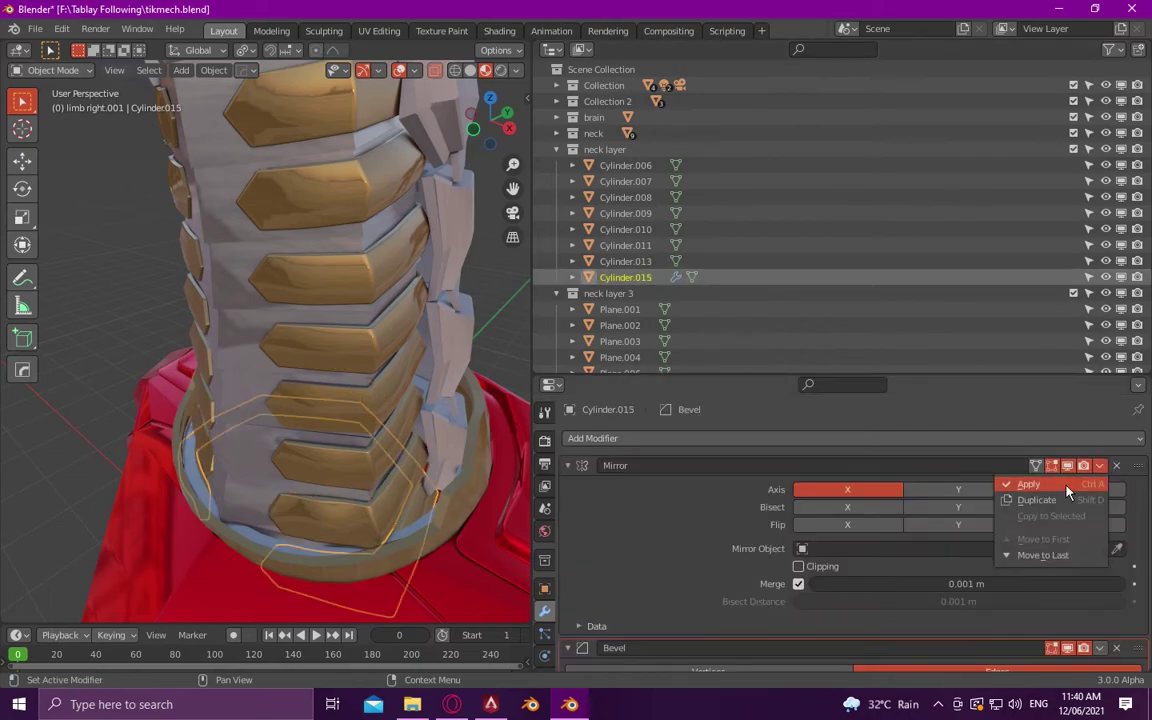
left_click(1028, 484)
- Apply modifiers on Cylinder.014, Sphere.001 and Cylinder.012, deleting Cylinder.012's disabled Bevel
left_click(557, 133)
left_click(625, 245)
left_click(1100, 516)
left_click(1028, 535)
left_click(625, 261)
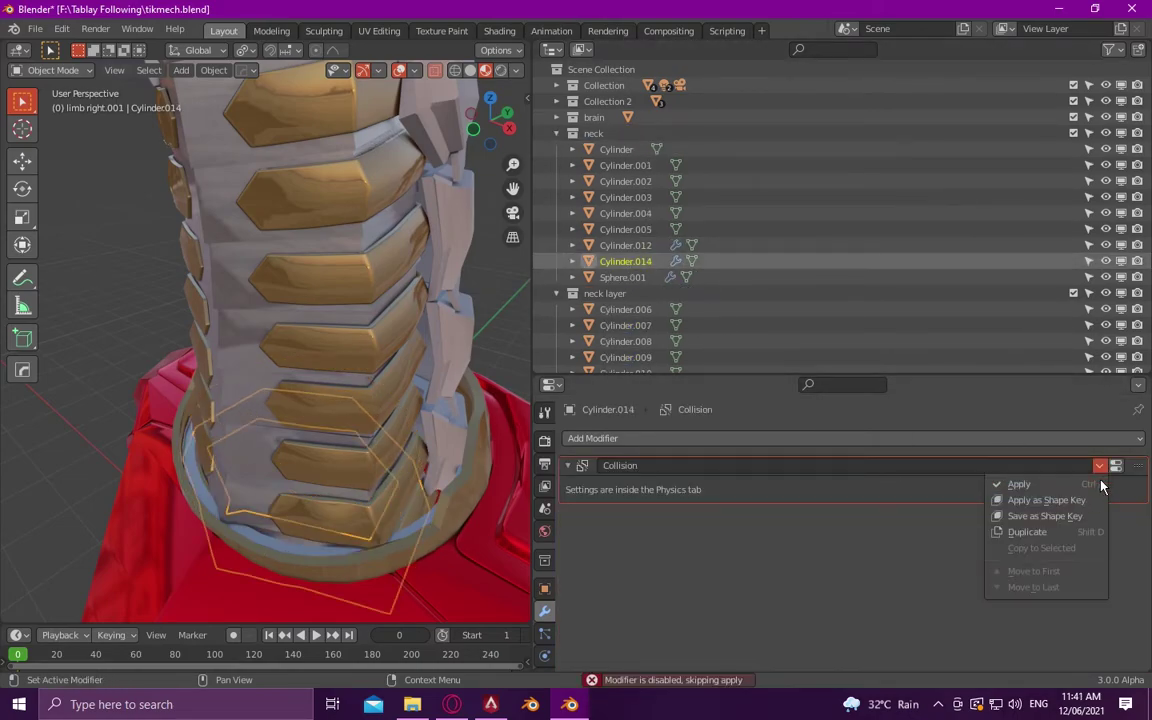
left_click(622, 277)
key("ctrl+a")
key("ctrl+a")
left_click(625, 245)
left_click(1100, 465)
left_click(1067, 481)
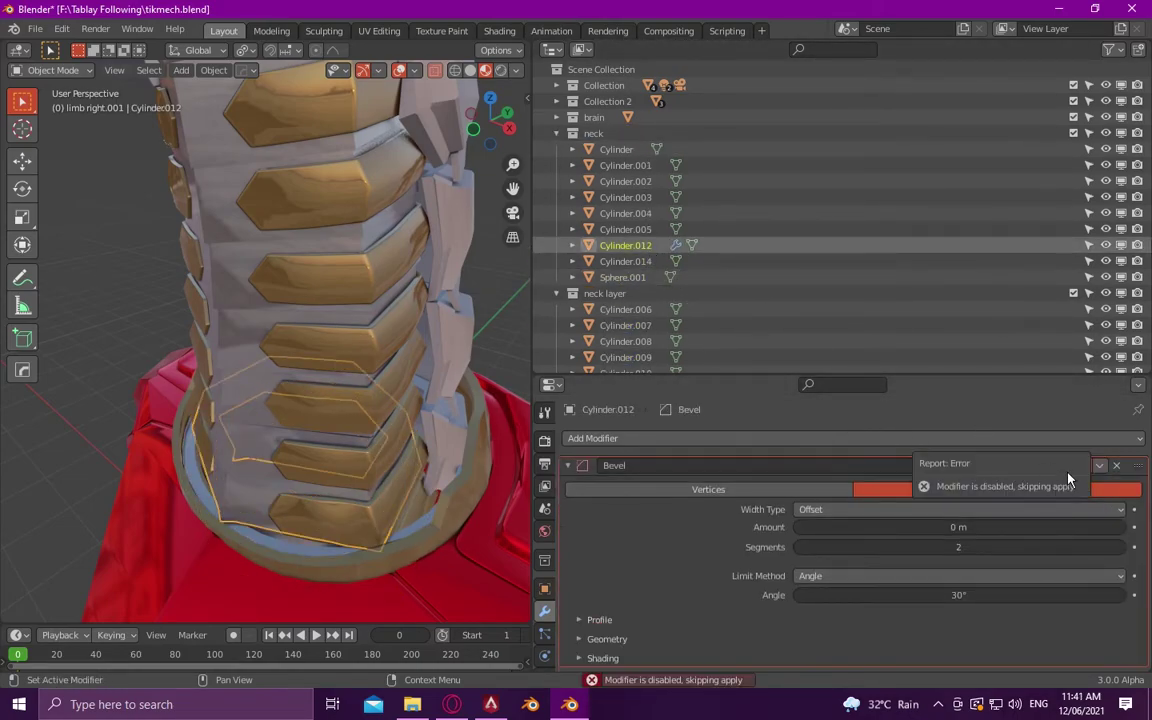
left_click(1116, 465)
- Apply the Mirror and Bevel modifiers on EARS 2 and the ears
left_click(557, 117)
left_click(609, 133)
key("ctrl+a")
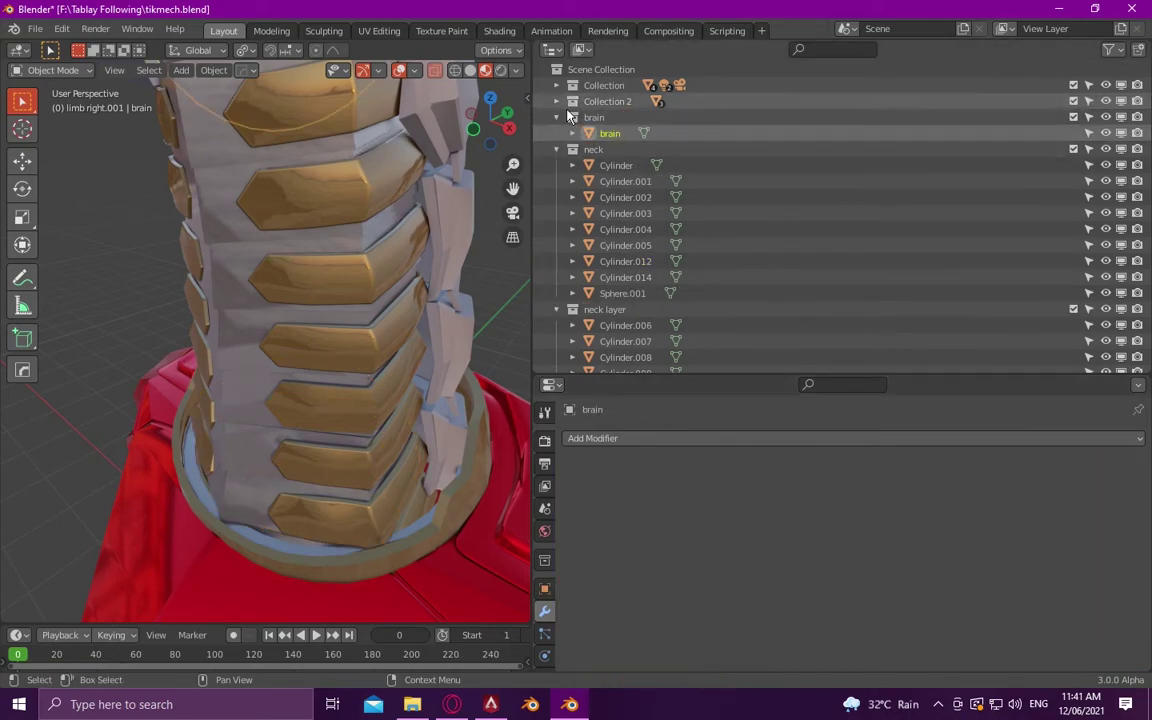
left_click(557, 101)
left_click(613, 133)
key("ctrl+a")
left_click(608, 149)
key("ctrl+a")
left_click(1100, 465)
left_click(1060, 481)
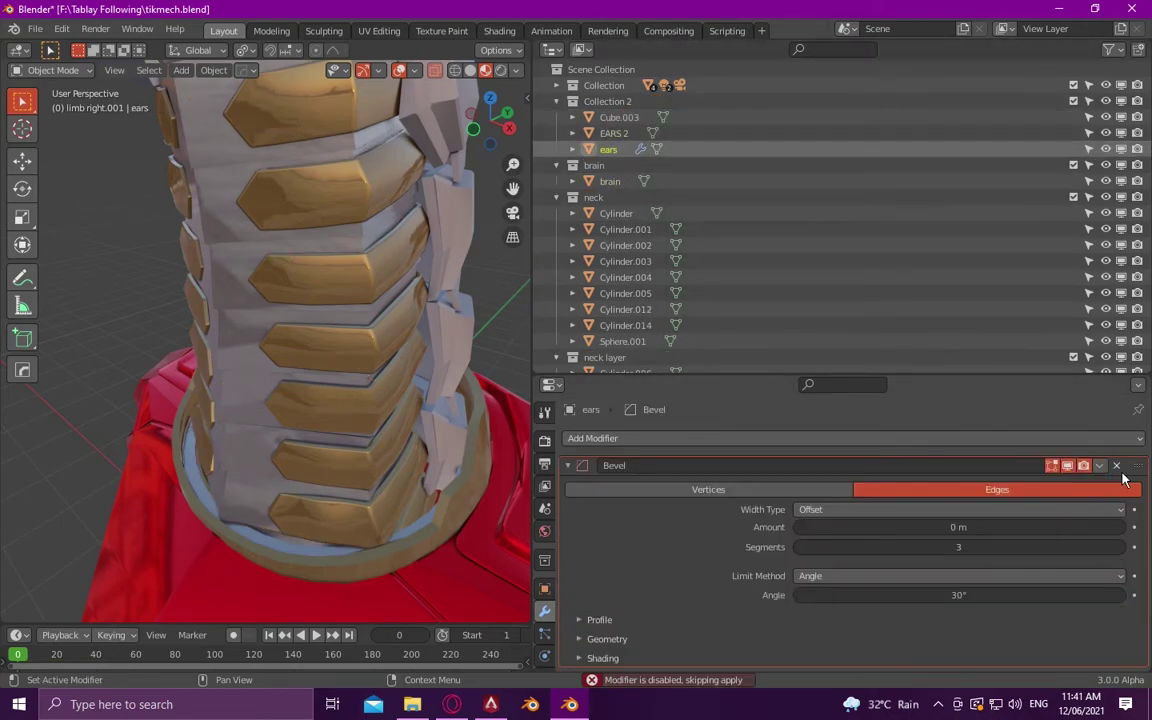
key("KP_Decimal")
scroll(382, 365, "down", 5)
- Apply the modifiers on Cube, Cube.001 and Cube.002, then start renaming Cube to face
left_click(557, 85)
left_click(609, 133)
key("ctrl+a")
left_click(1100, 465)
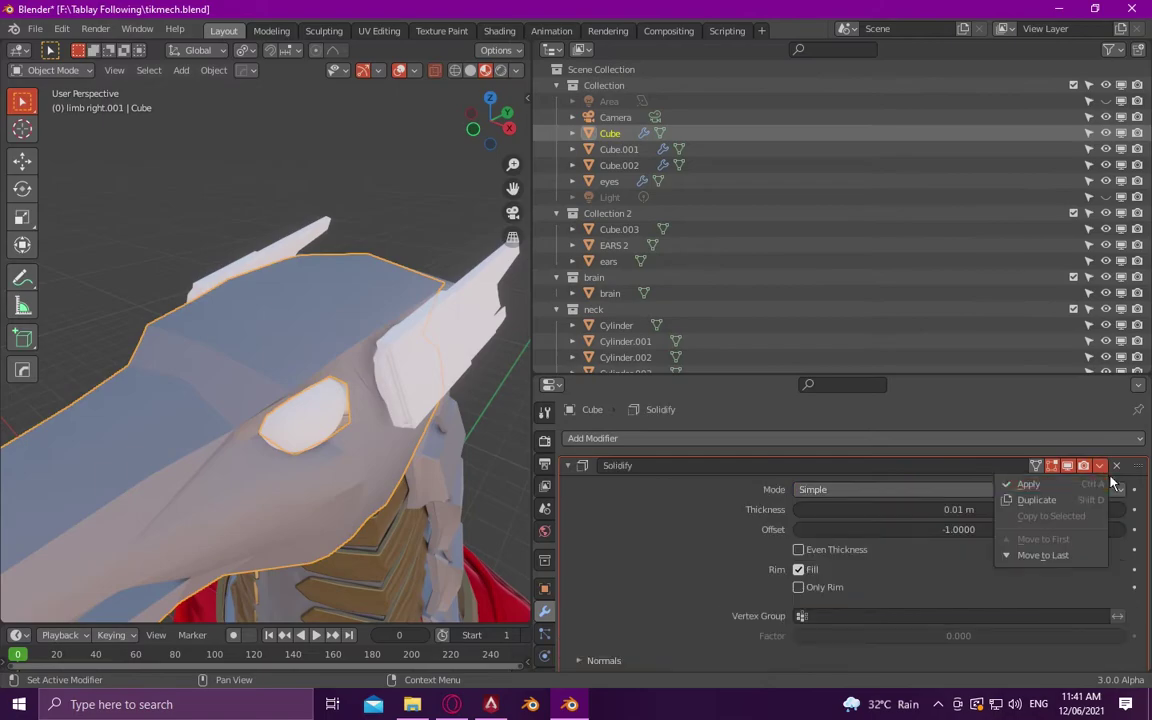
left_click(1060, 481)
left_click(619, 149)
key("ctrl+a")
left_click(619, 165)
left_click(1100, 465)
left_click(1030, 481)
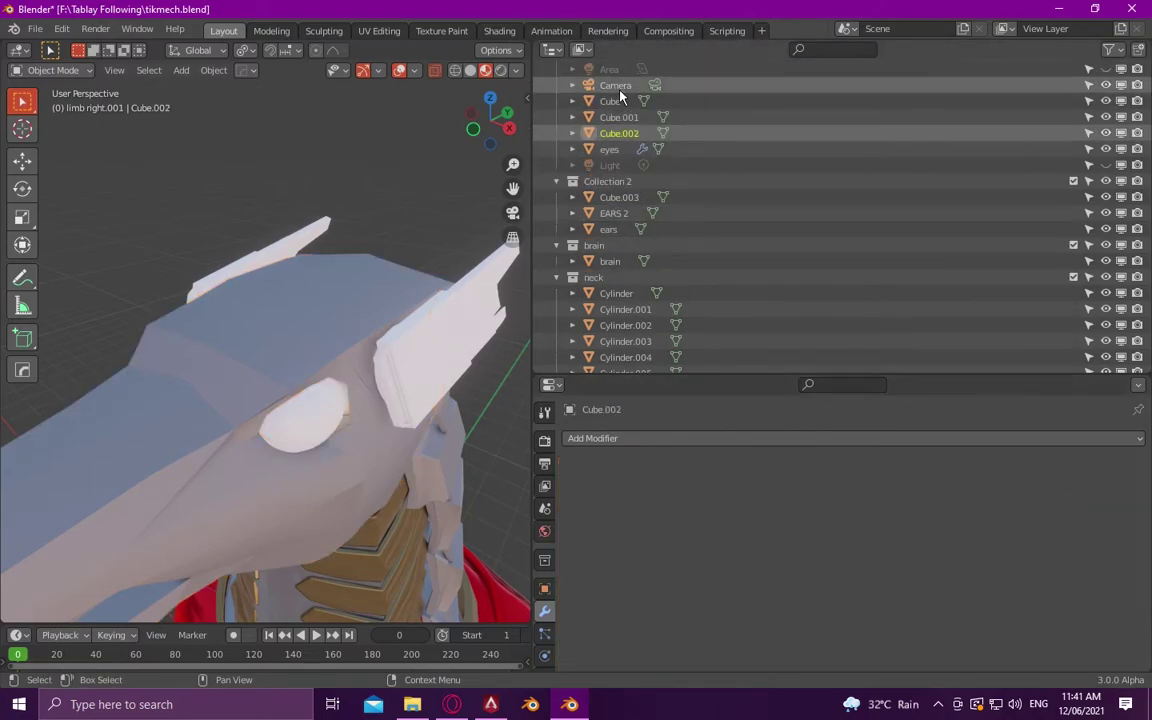
left_click(609, 101)
scroll(560, 147, "up", 2)
double_click(610, 133)
- Confirm the name face and delete the unused Cube.001 and Cube.002
key("Return")
left_click(619, 133)
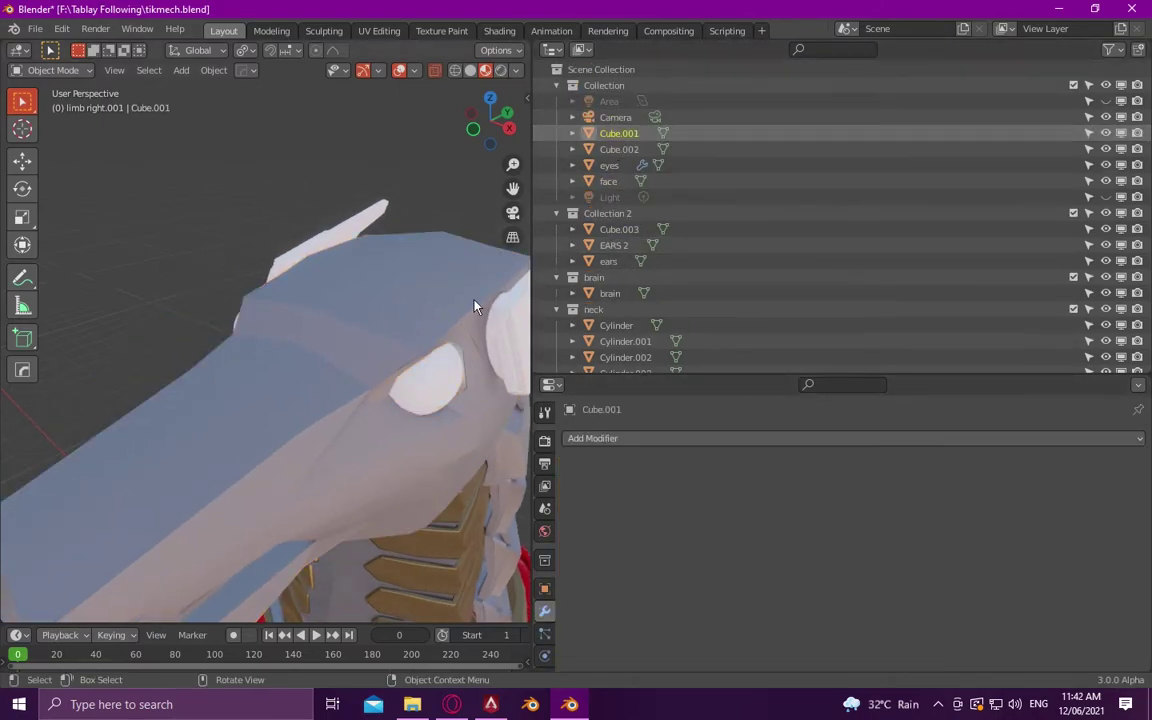
middle_click_drag(476, 303, 265, 337)
scroll(360, 365, "down", 5)
middle_click_drag(360, 365, 330, 375)
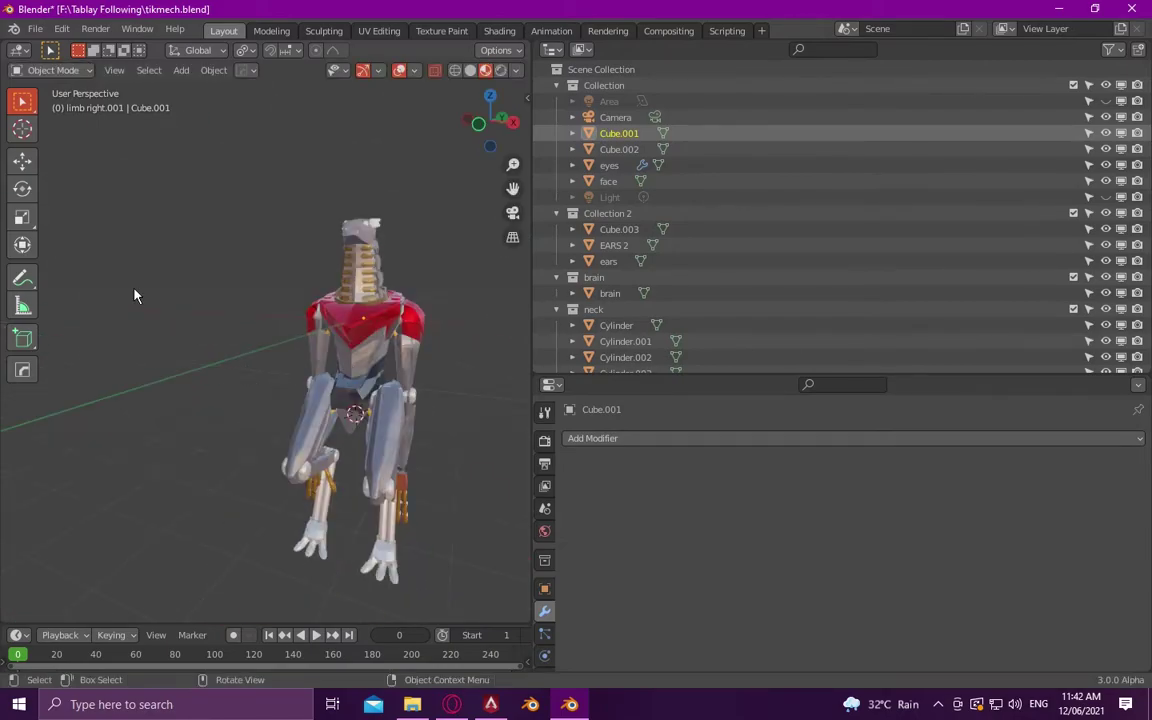
key("Delete")
left_click(619, 133)
key("Delete")
- Apply the eyes' Mirror modifier and delete the spare Cube.003
left_click(609, 133)
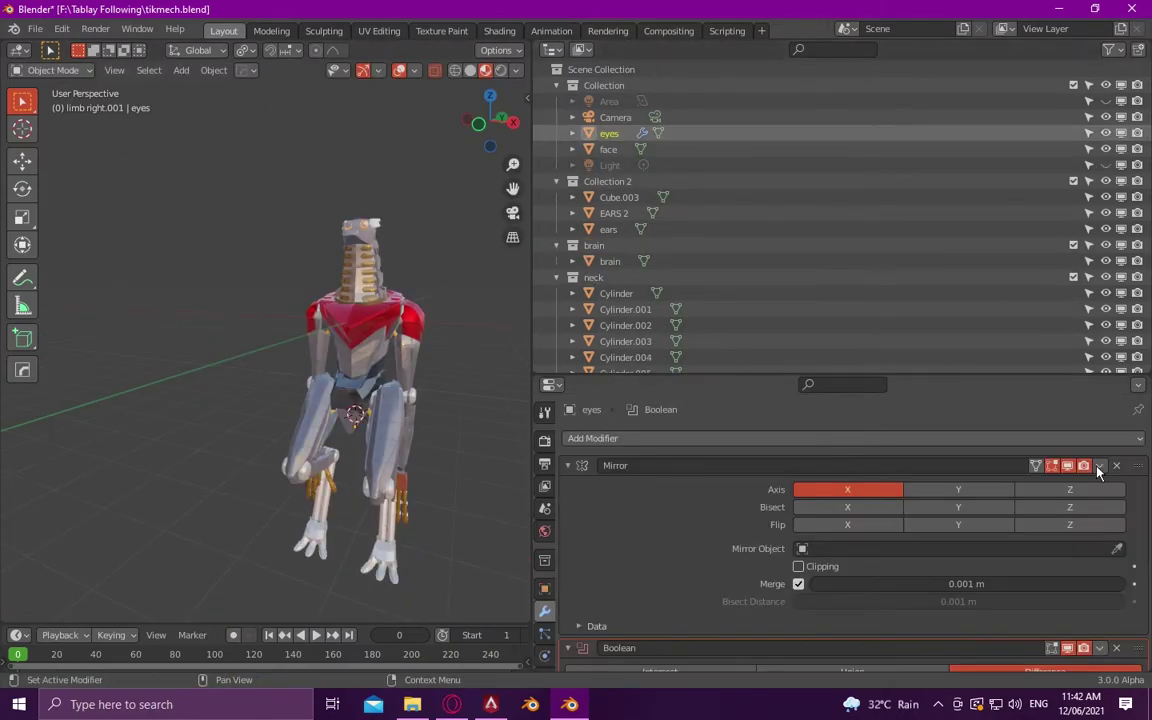
left_click(1098, 470)
left_click(1000, 485)
left_click(1100, 465)
left_click(1000, 485)
left_click(610, 165)
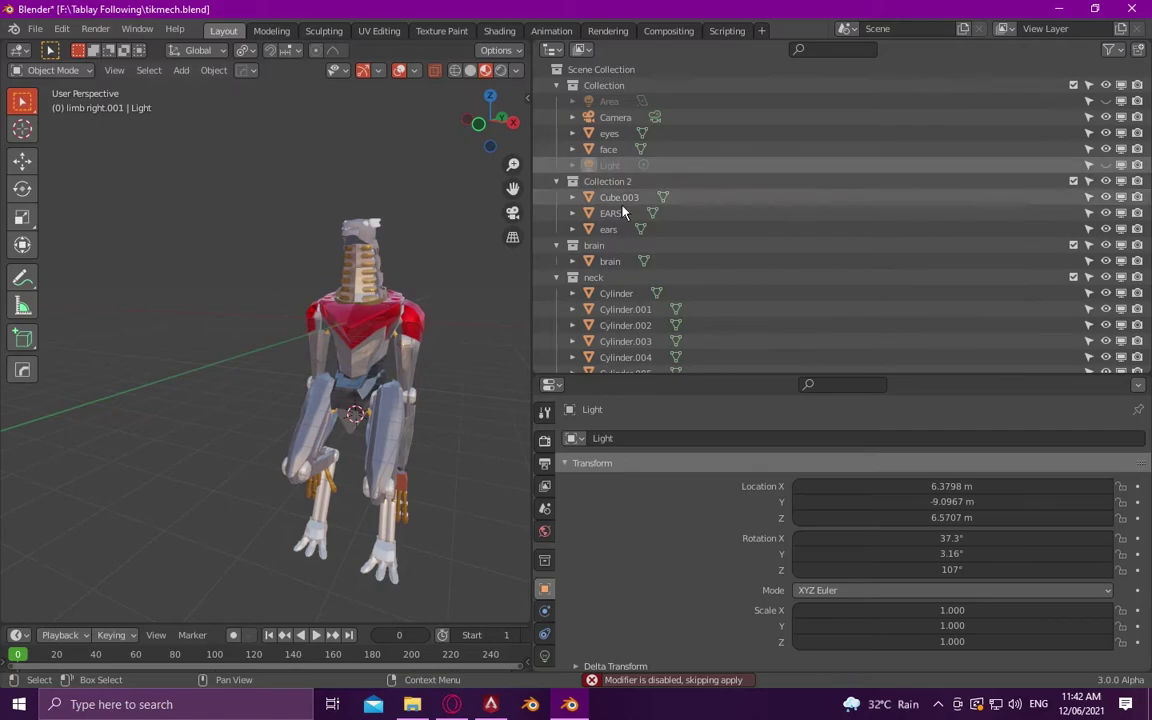
left_click(619, 197)
key("Delete")
- Move eyes, face, Light and brain into Collection 2 and rename it head
left_click(690, 197)
left_click(688, 152)
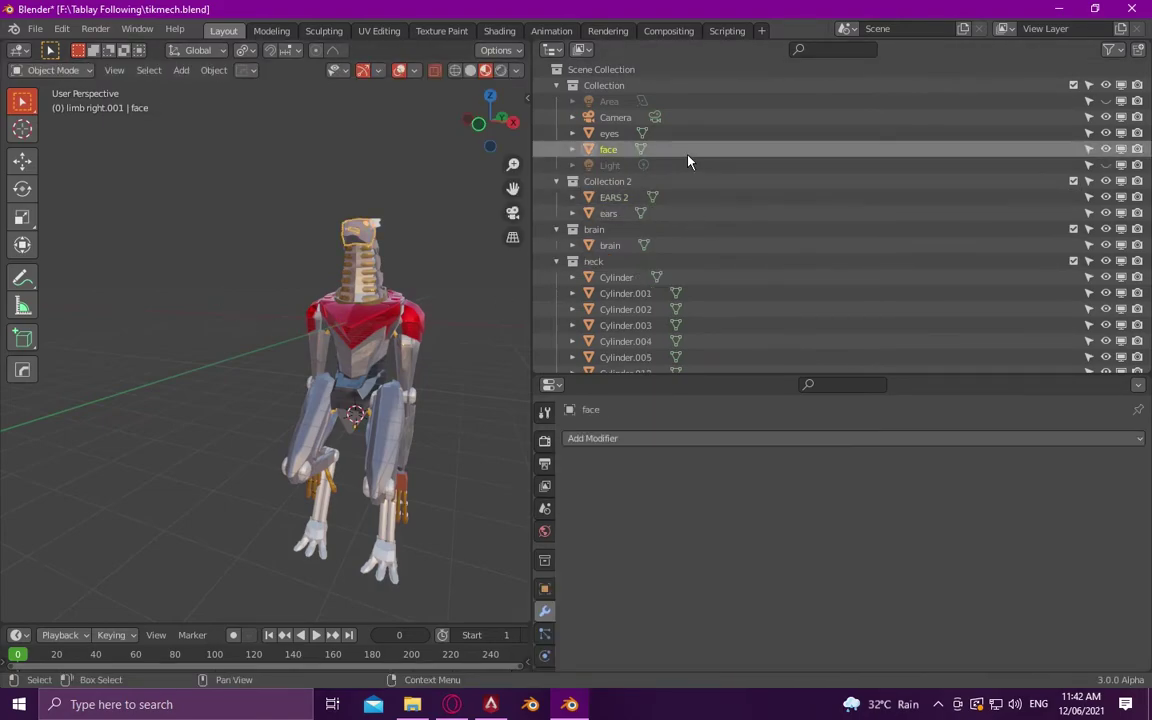
left_click_drag(617, 150, 607, 181)
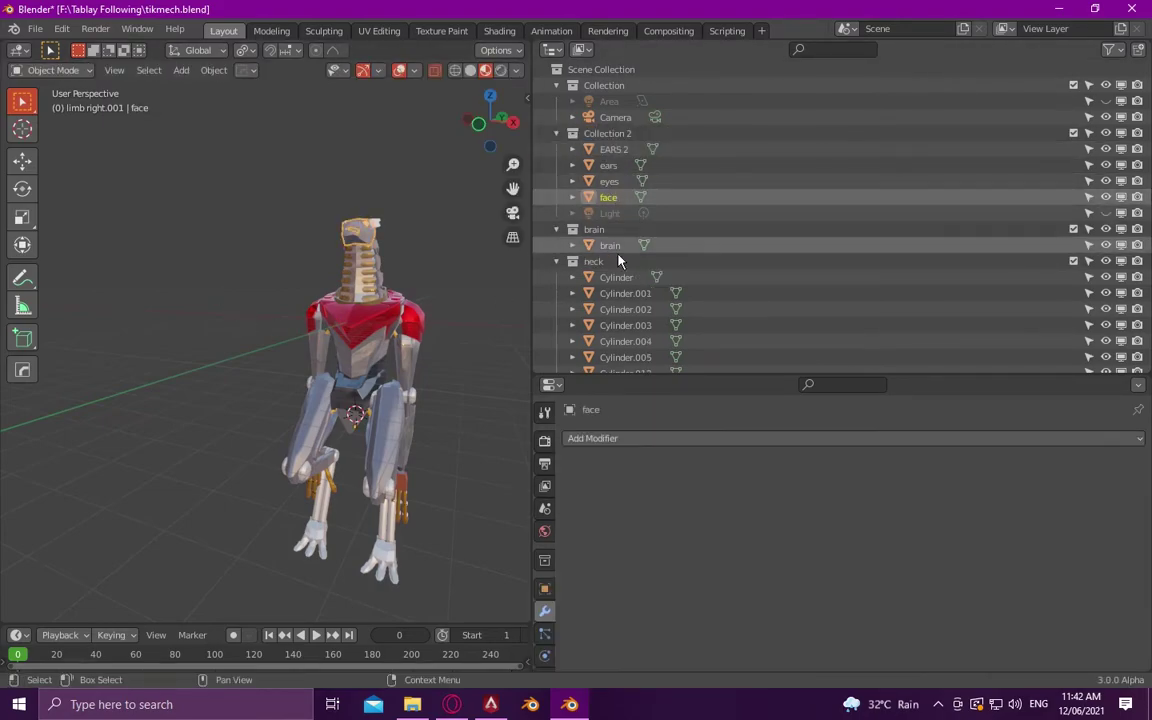
left_click_drag(610, 245, 607, 133)
double_click(607, 133)
type("head")
key("Return")
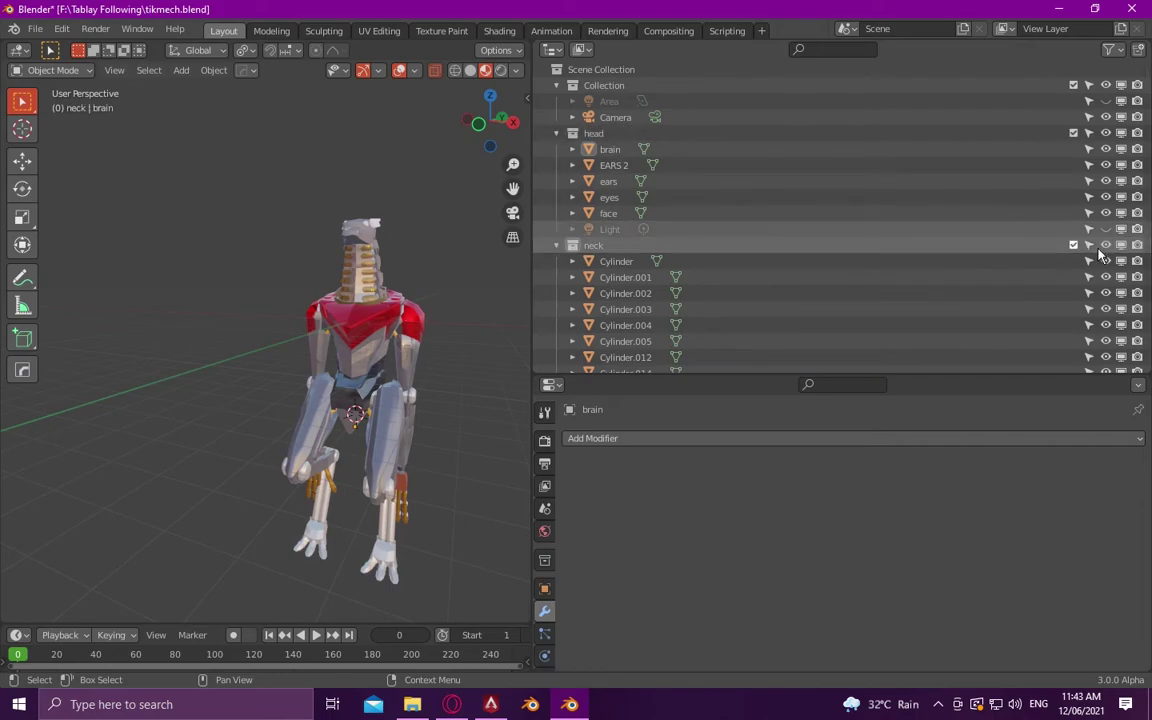
- Rename the collection to neck layer 2, renumber colar.001, and move skull into head
scroll(1000, 270, "down", 5)
double_click(645, 208)
type("neck layer 2")
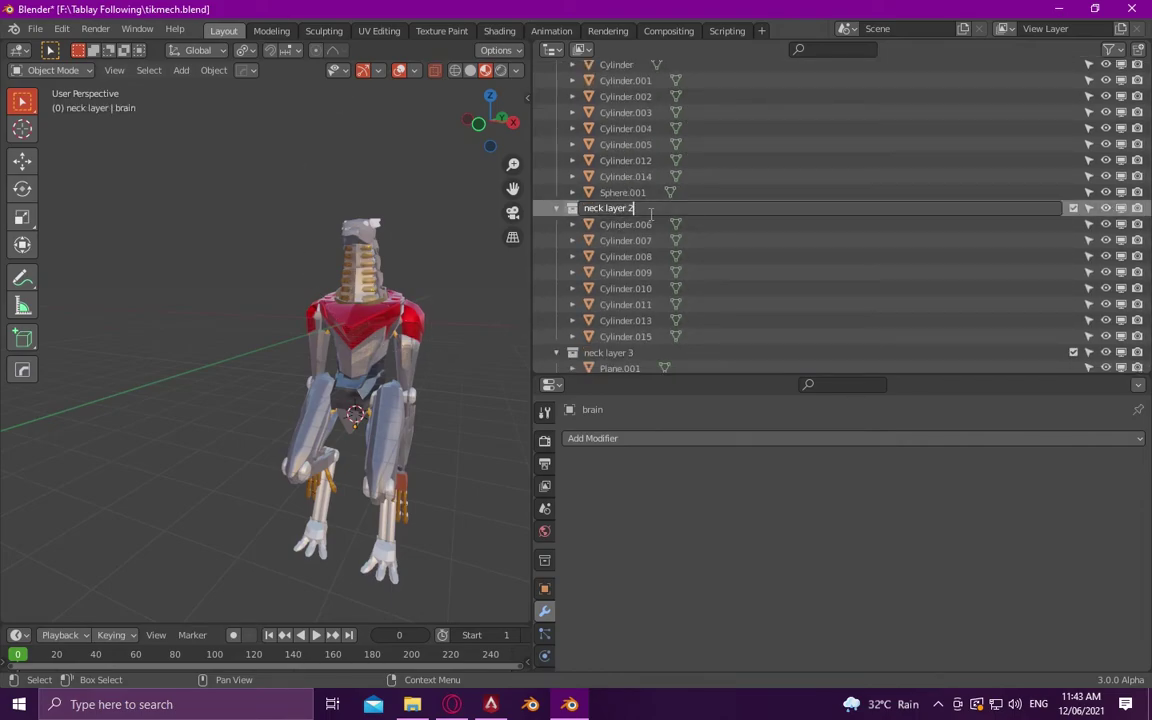
key("Return")
scroll(745, 275, "down", 5)
left_click(703, 271)
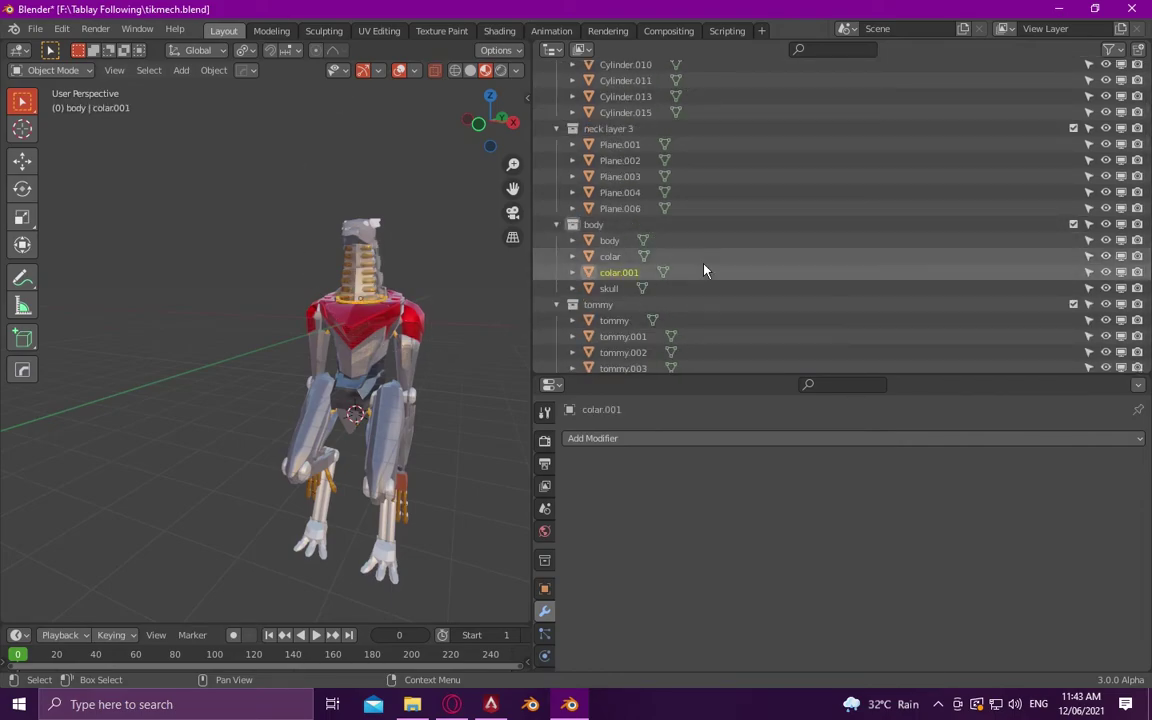
scroll(703, 271, "down", 1)
double_click(612, 208)
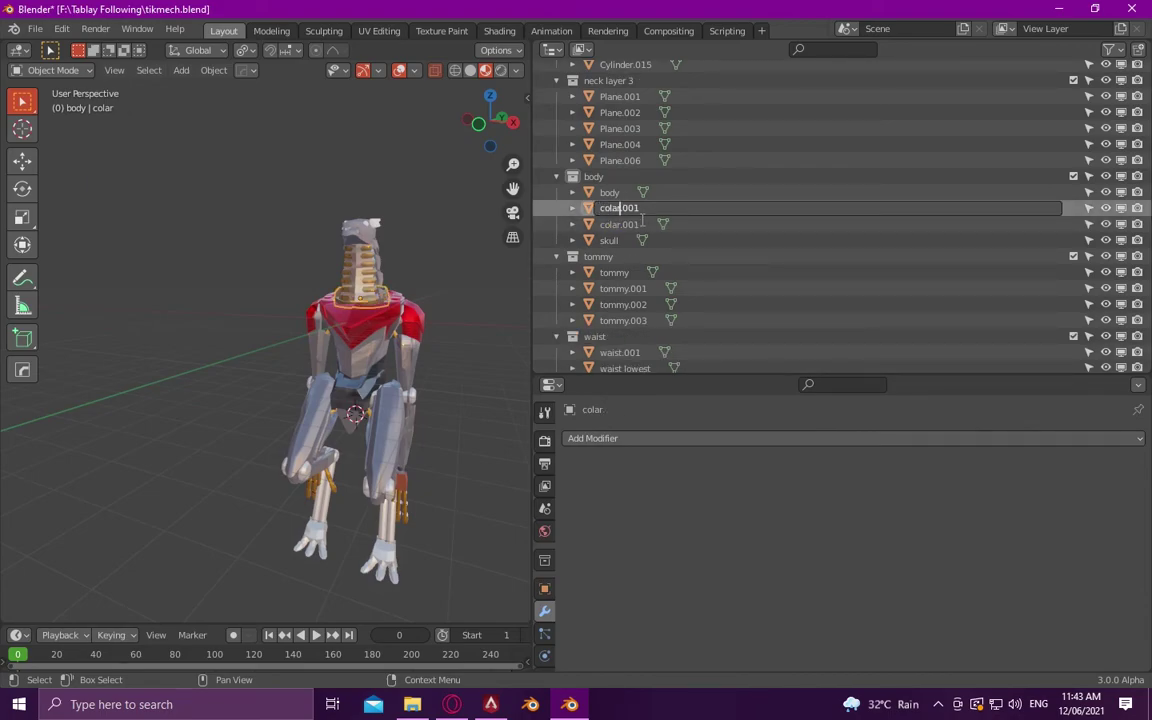
key("Return")
left_click_drag(610, 240, 633, 70)
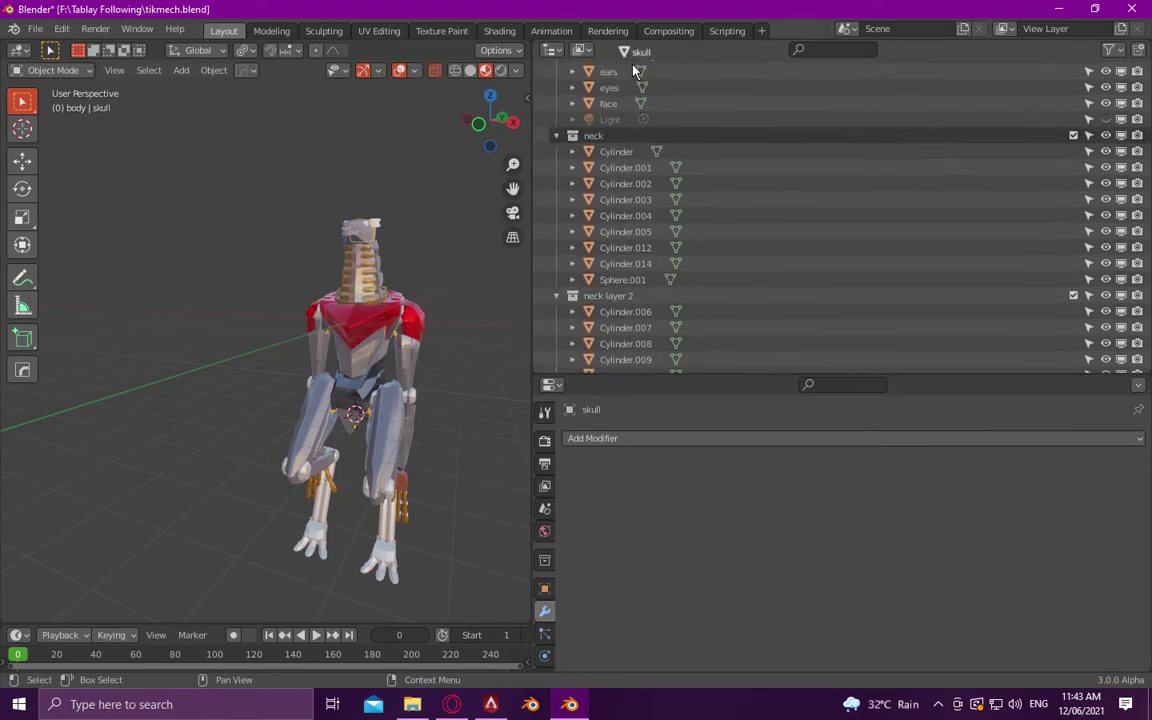
- Frame the view on the tommy object and look at the robot from the front
scroll(650, 250, "down", 5)
left_click(620, 298)
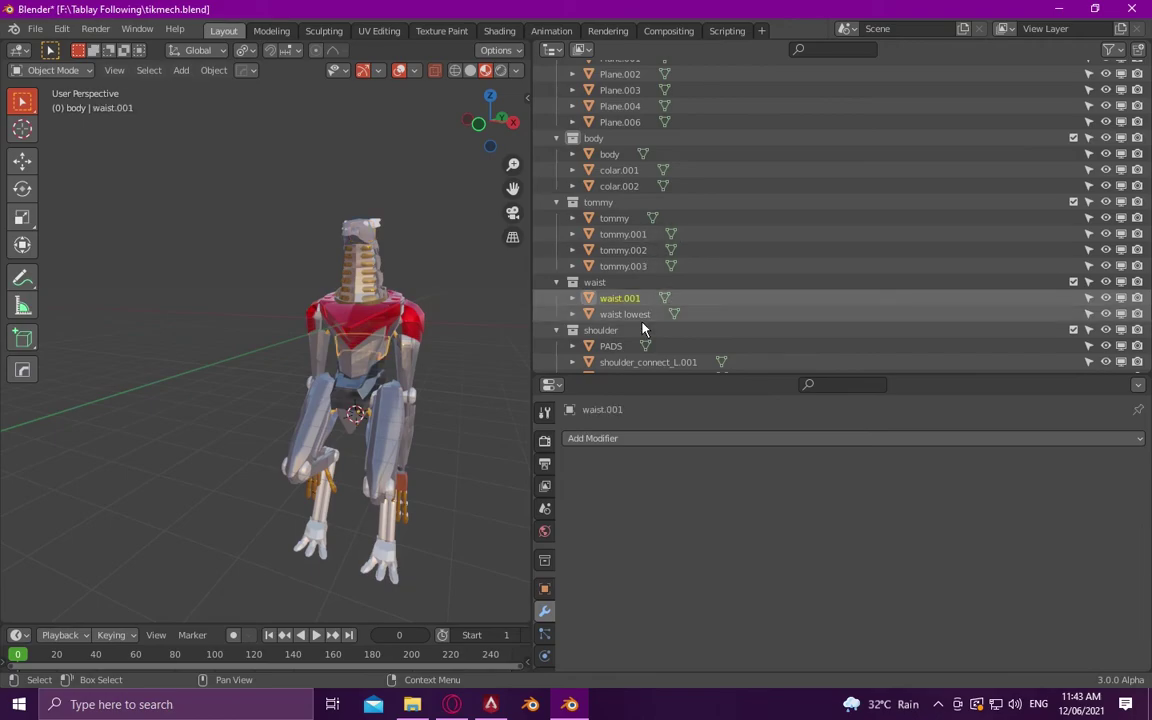
left_click(614, 218)
key("KP_Decimal")
scroll(638, 252, "down", 3)
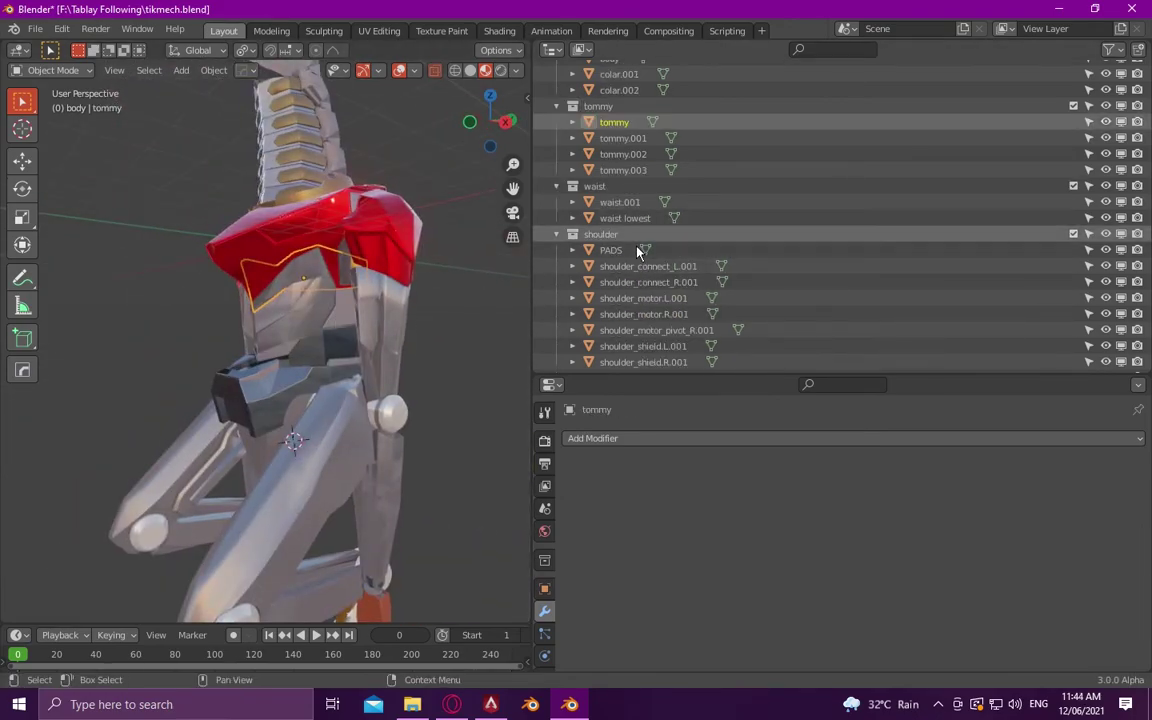
key("KP_1")
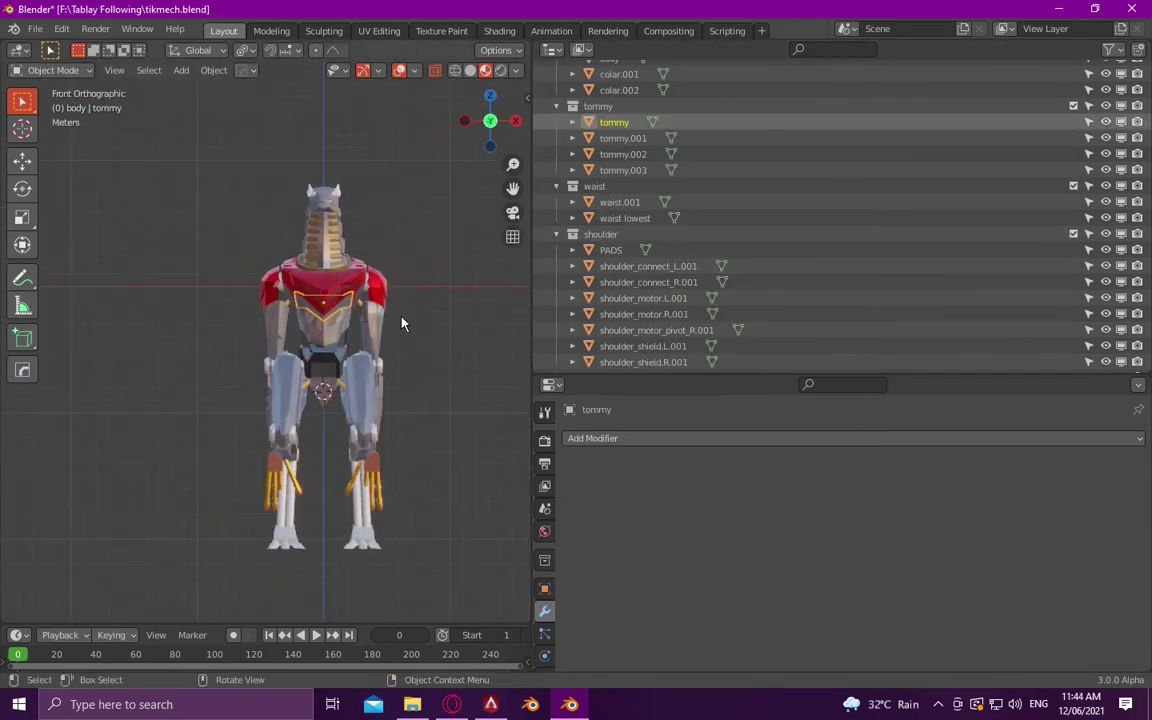
- Rename the lowest waist piece to waist.002
scroll(780, 277, "up", 10)
scroll(780, 277, "down", 15)
scroll(780, 277, "up", 8)
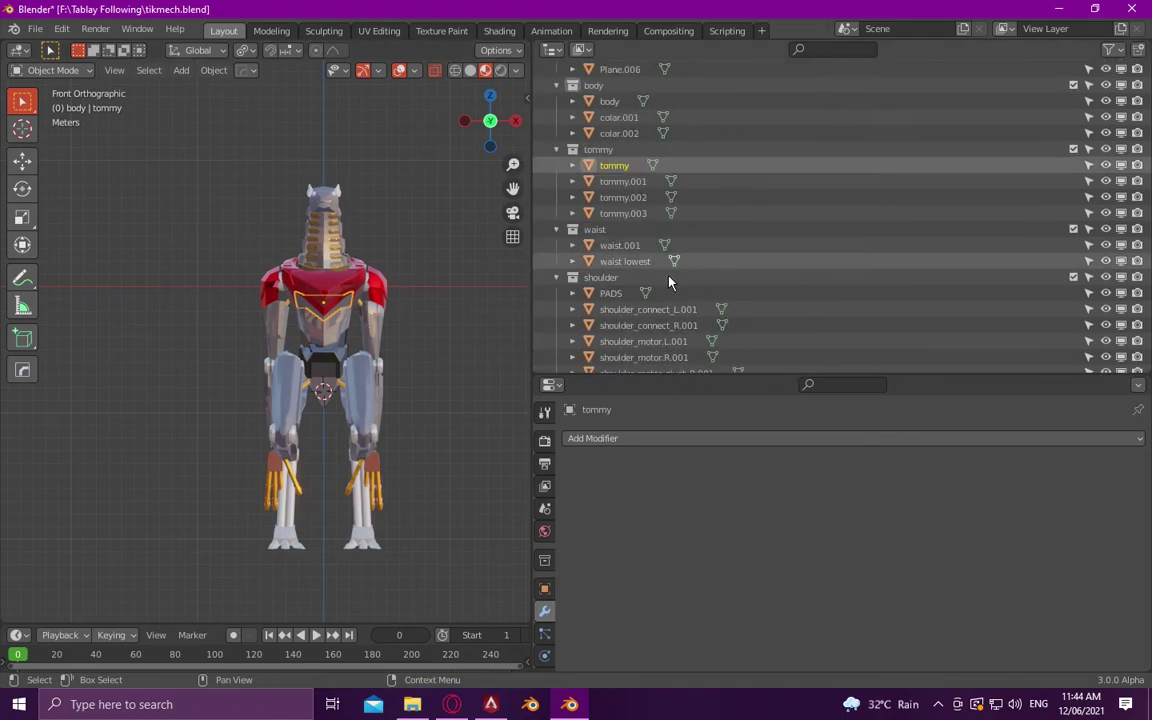
scroll(606, 256, "down", 2)
double_click(625, 208)
type("waist.002")
key("Return")
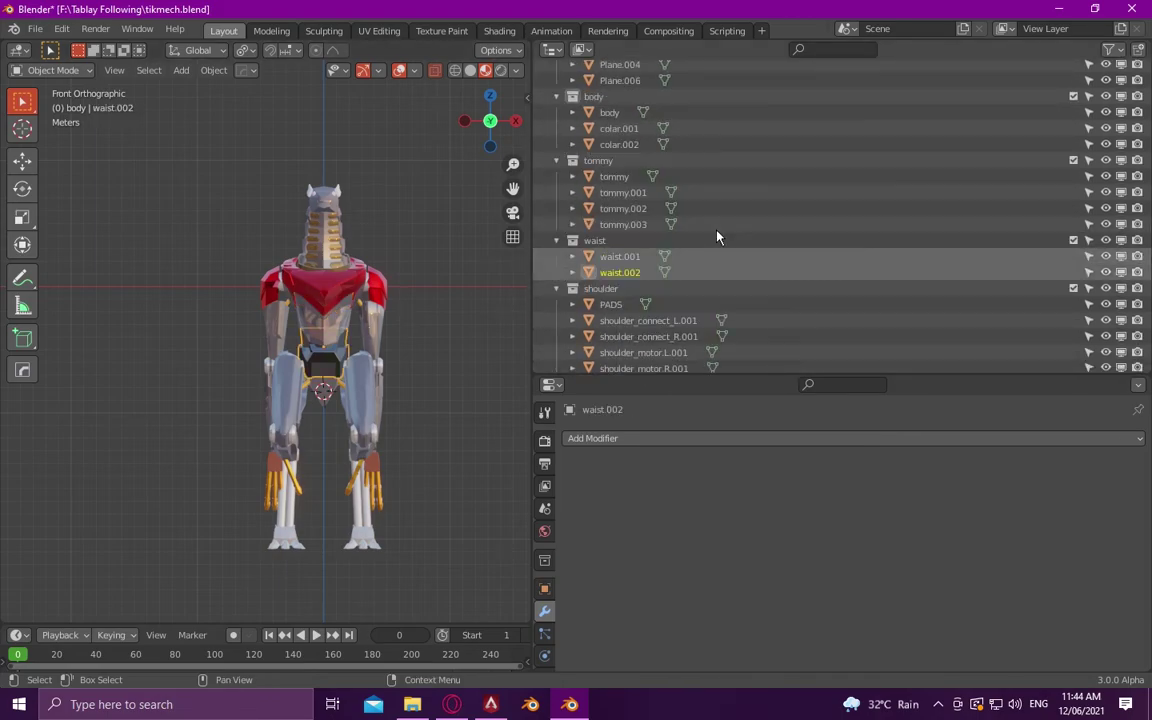
- Frame and orbit around Sphere.001, then select tommy.001 and the tommy chest piece
scroll(716, 236, "up", 5)
scroll(716, 236, "up", 2)
scroll(716, 236, "up", 2)
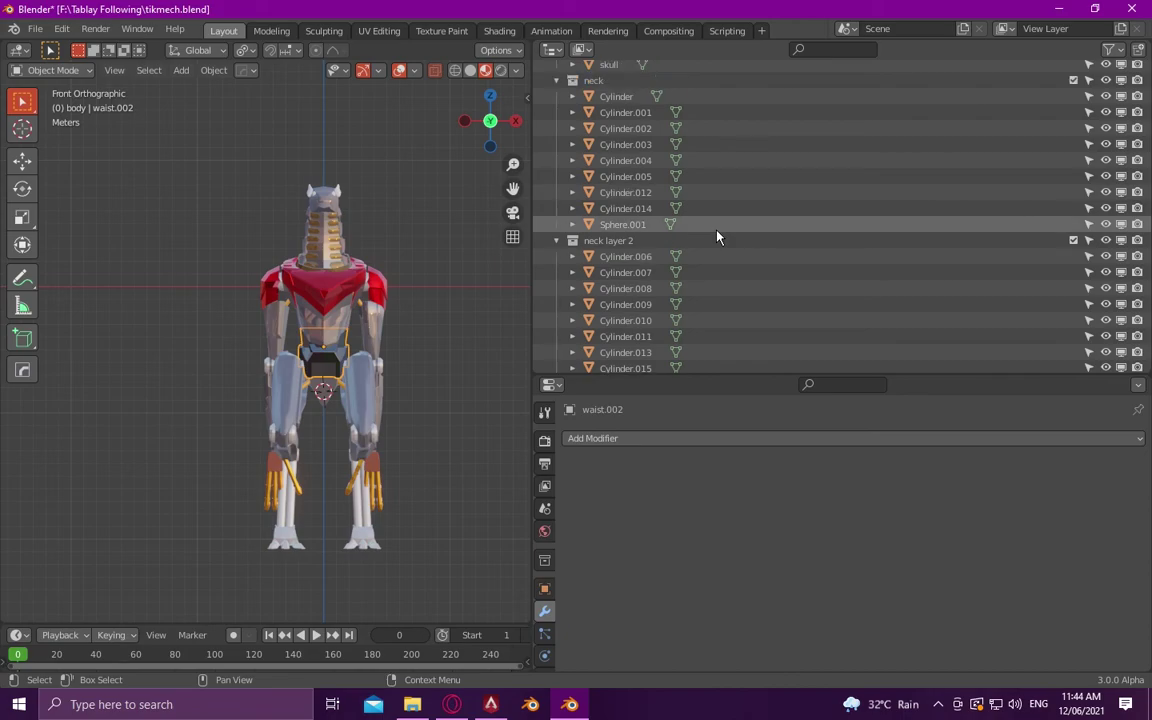
left_click(716, 232)
scroll(716, 236, "up", 5)
scroll(716, 236, "up", 5)
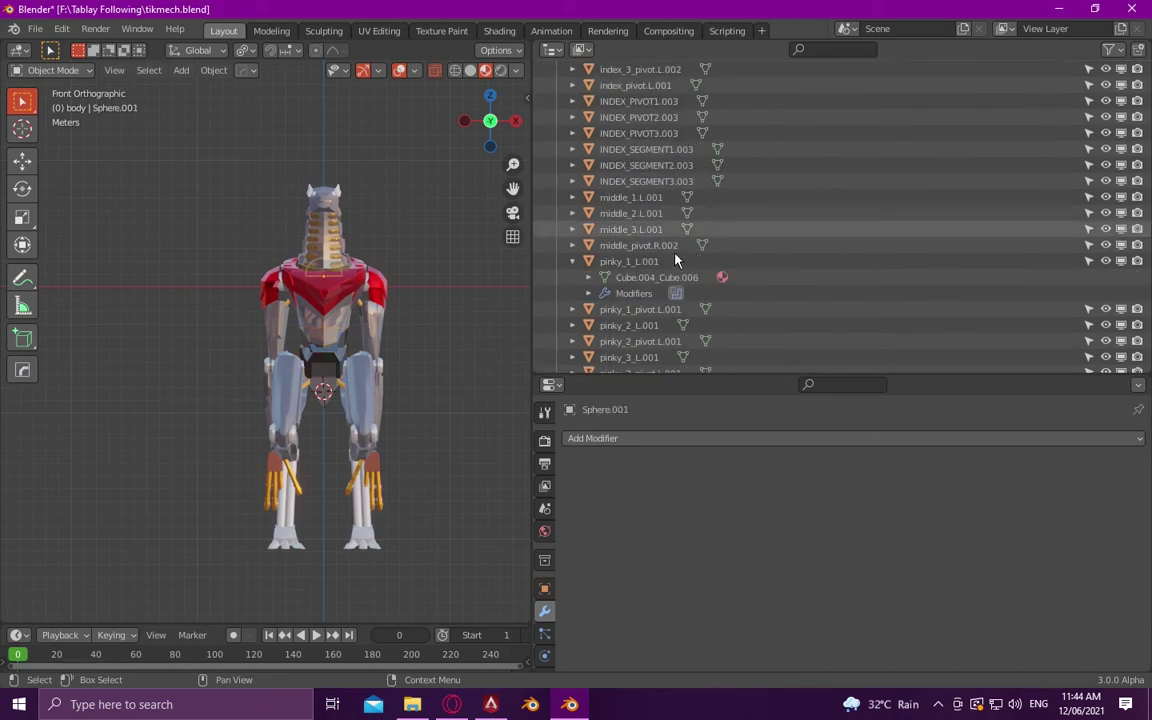
key("KP_Decimal")
middle_click_drag(396, 311, 349, 280)
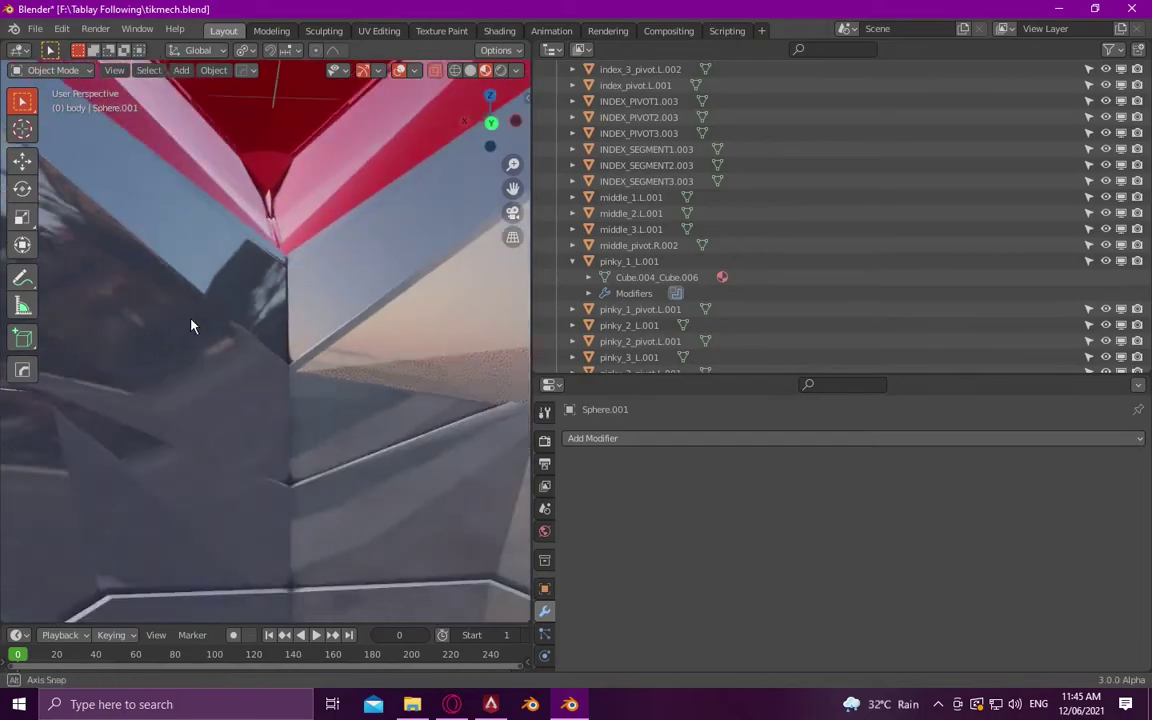
mouse_move(257, 398)
middle_mouse_down()
mouse_move(290, 329)
mouse_move(158, 392)
mouse_move(183, 383)
middle_mouse_up()
left_click(352, 366)
scroll(352, 366, "down", 5)
left_click(337, 303)
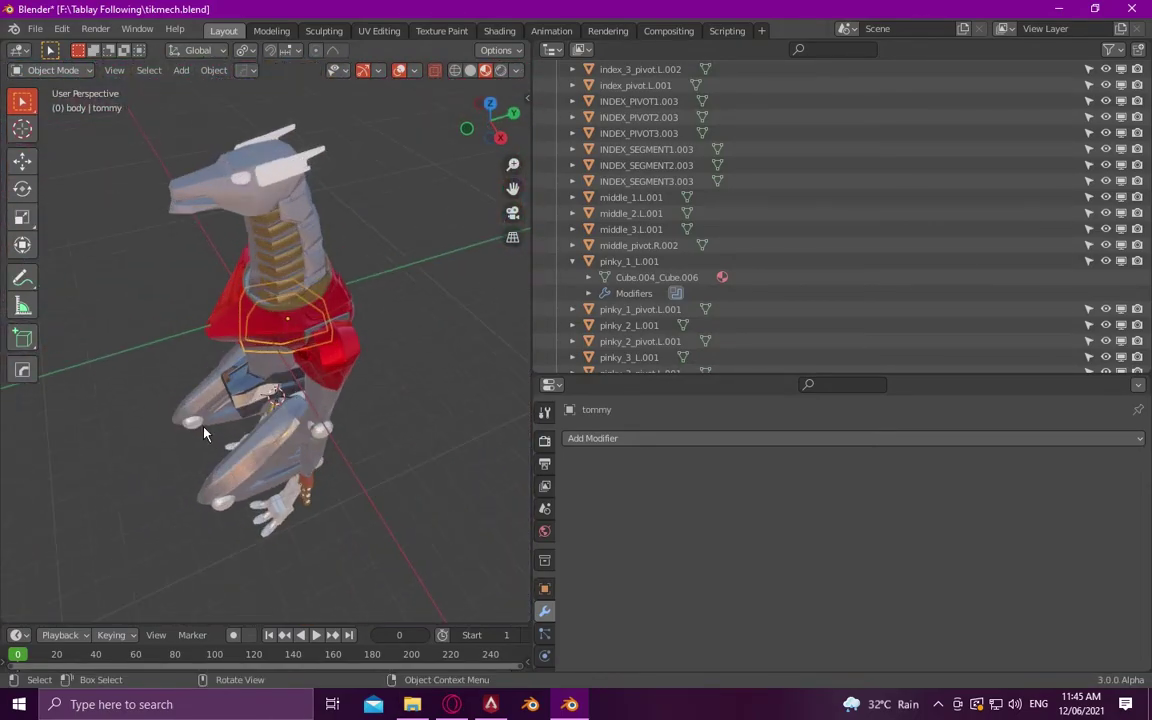